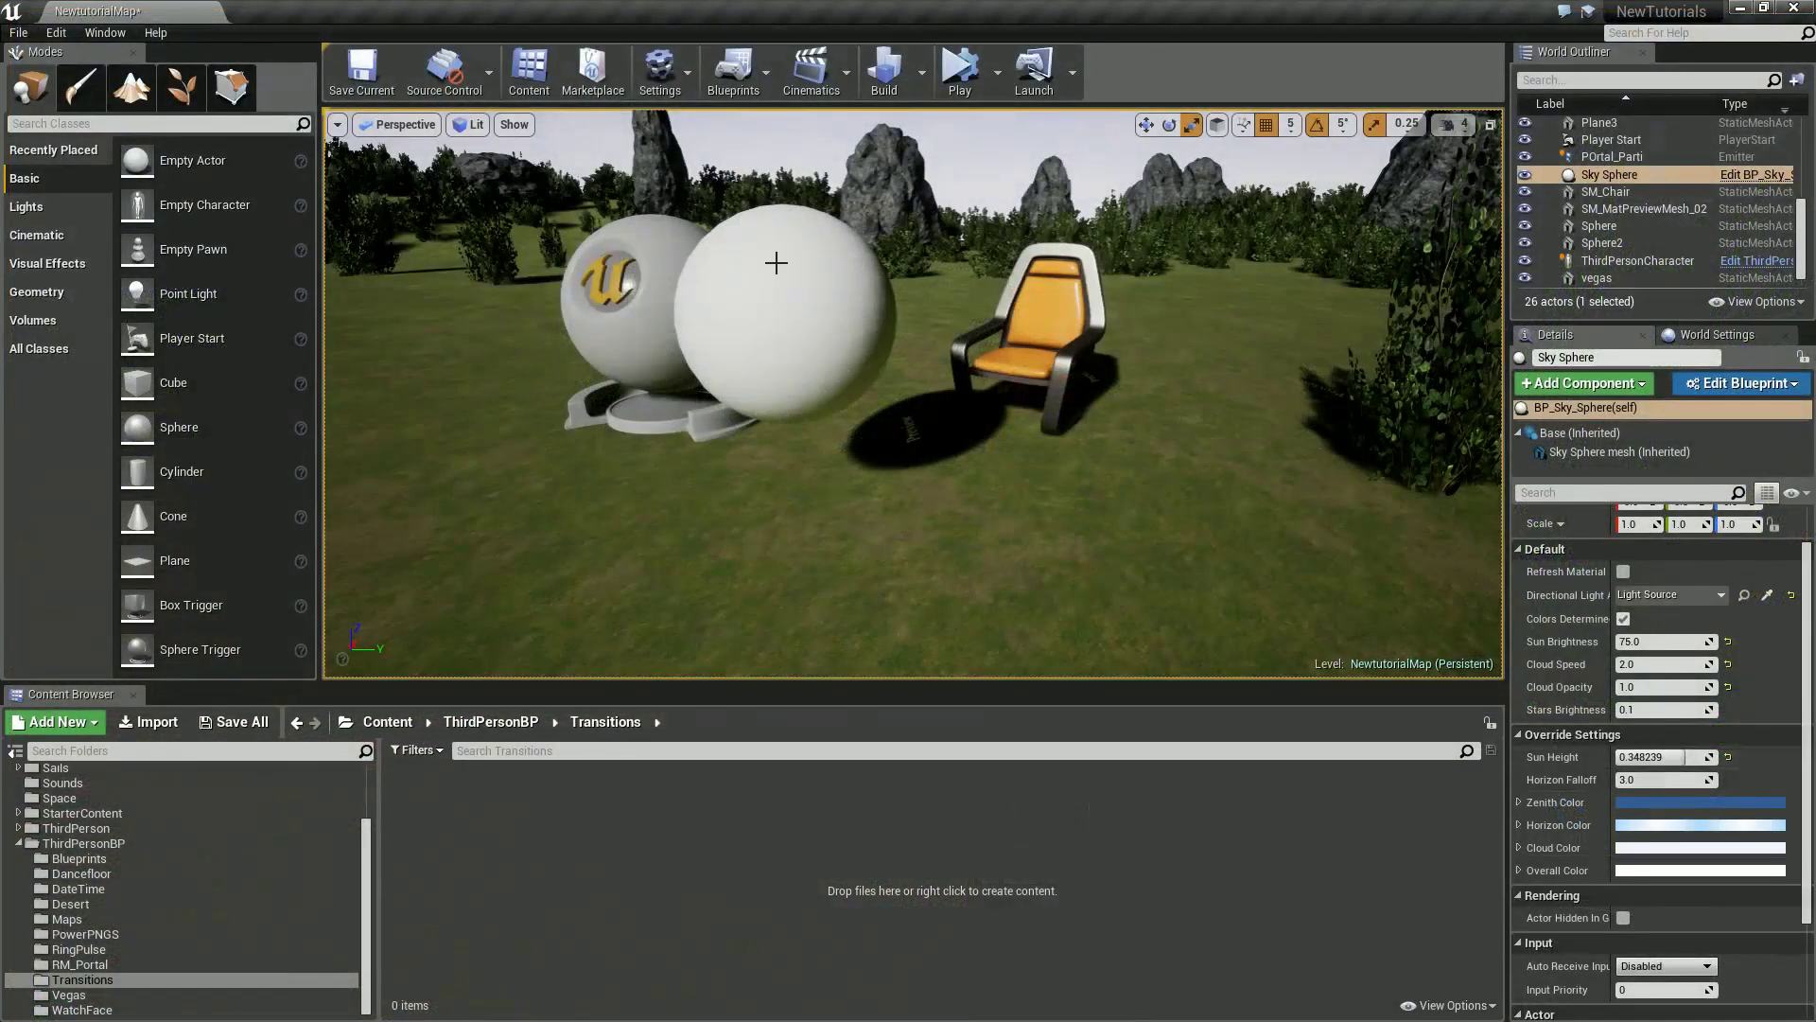
pyautogui.click(757, 315)
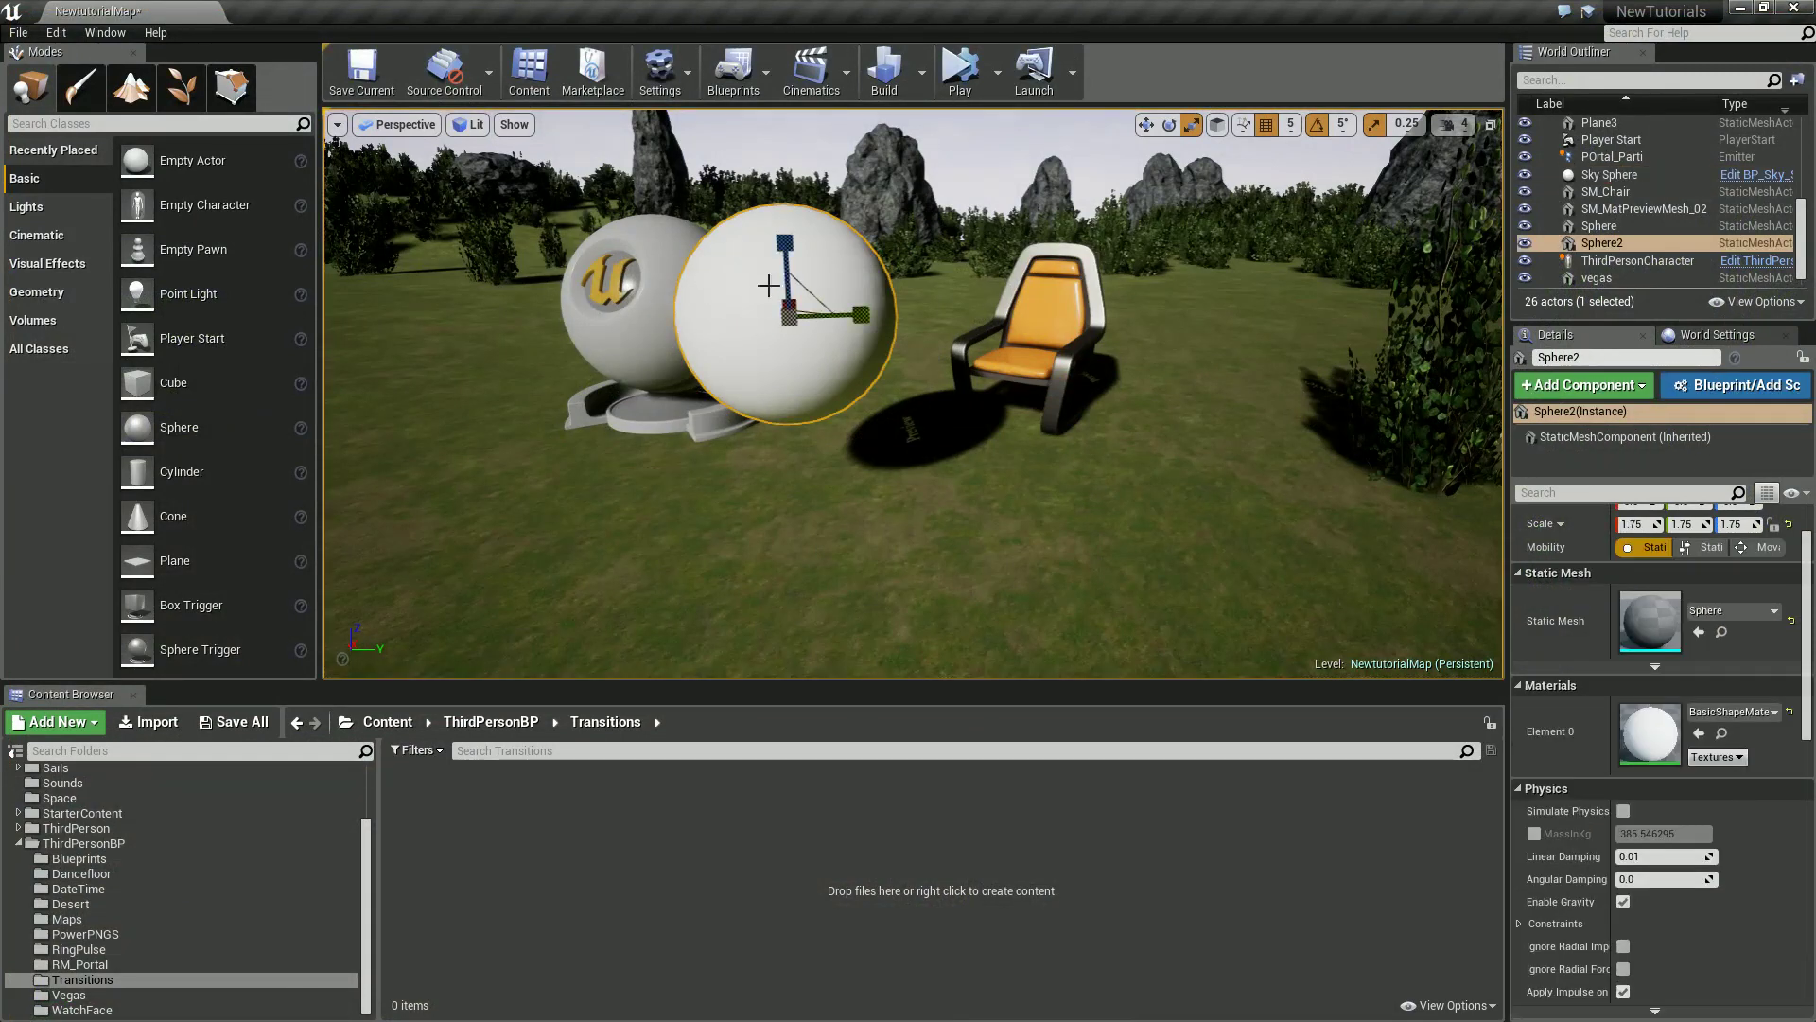
pyautogui.click(1034, 372)
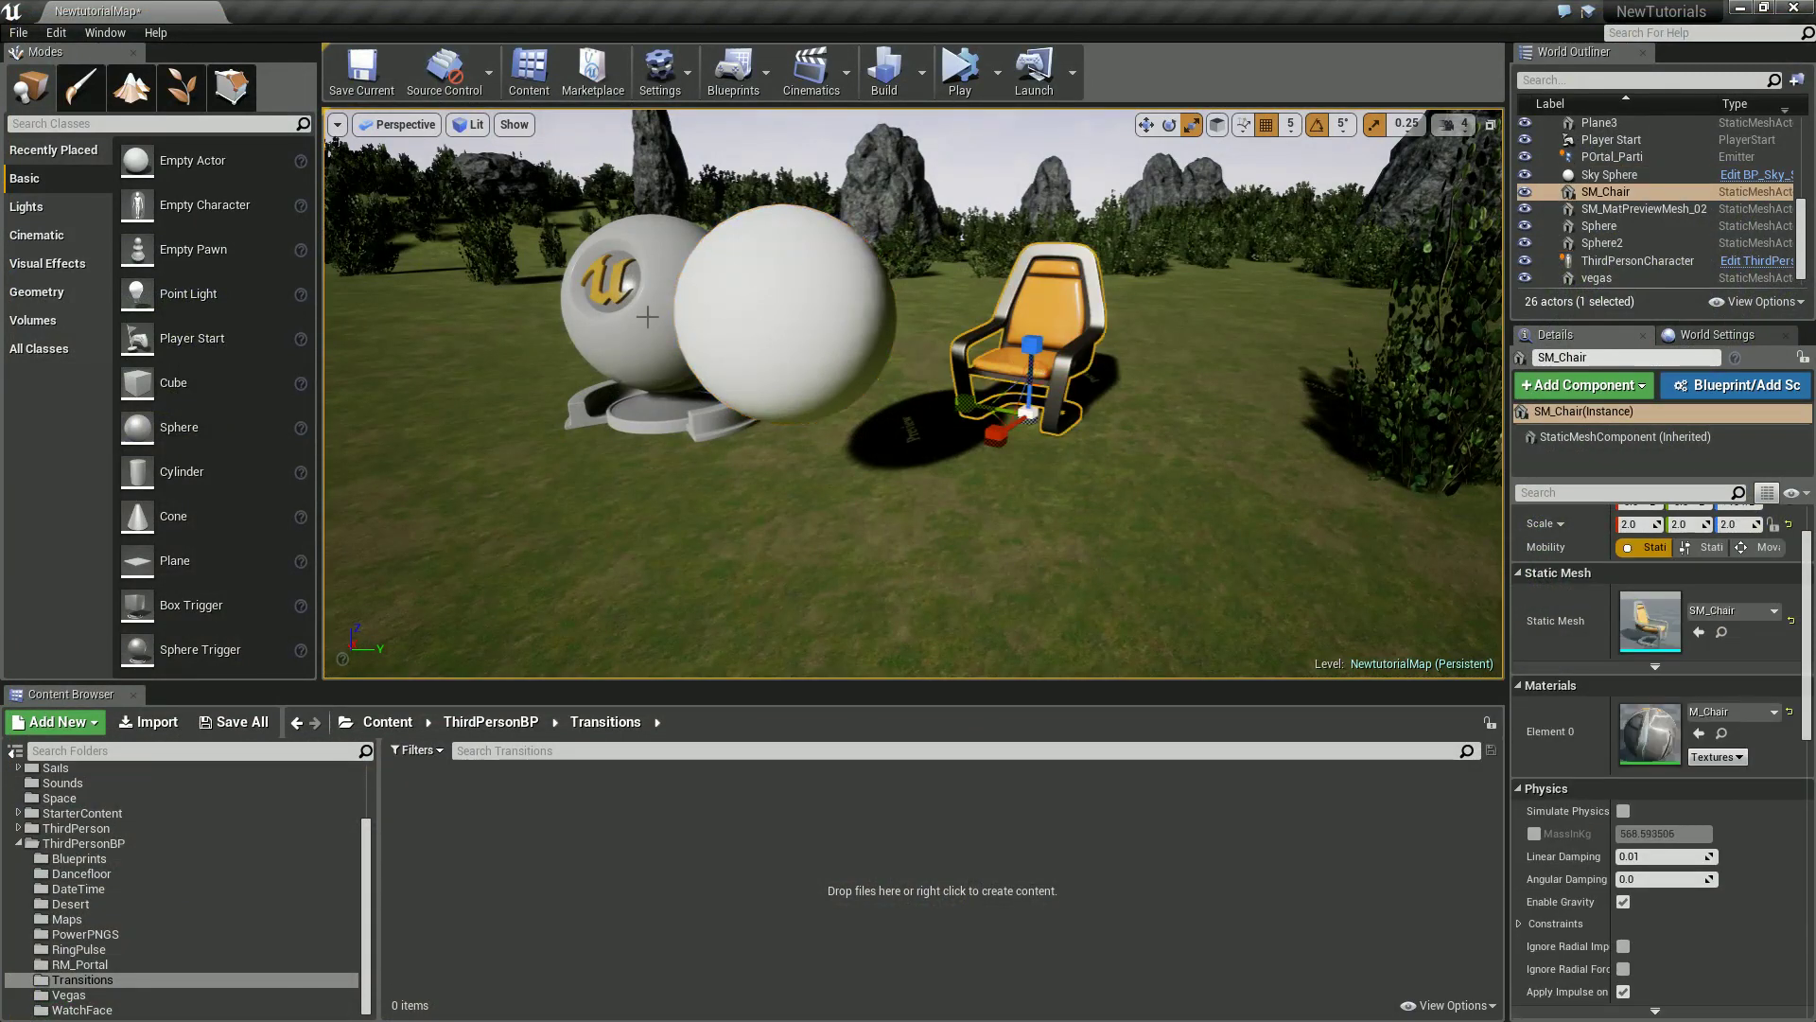
pyautogui.click(620, 319)
pyautogui.click(754, 329)
pyautogui.click(1018, 347)
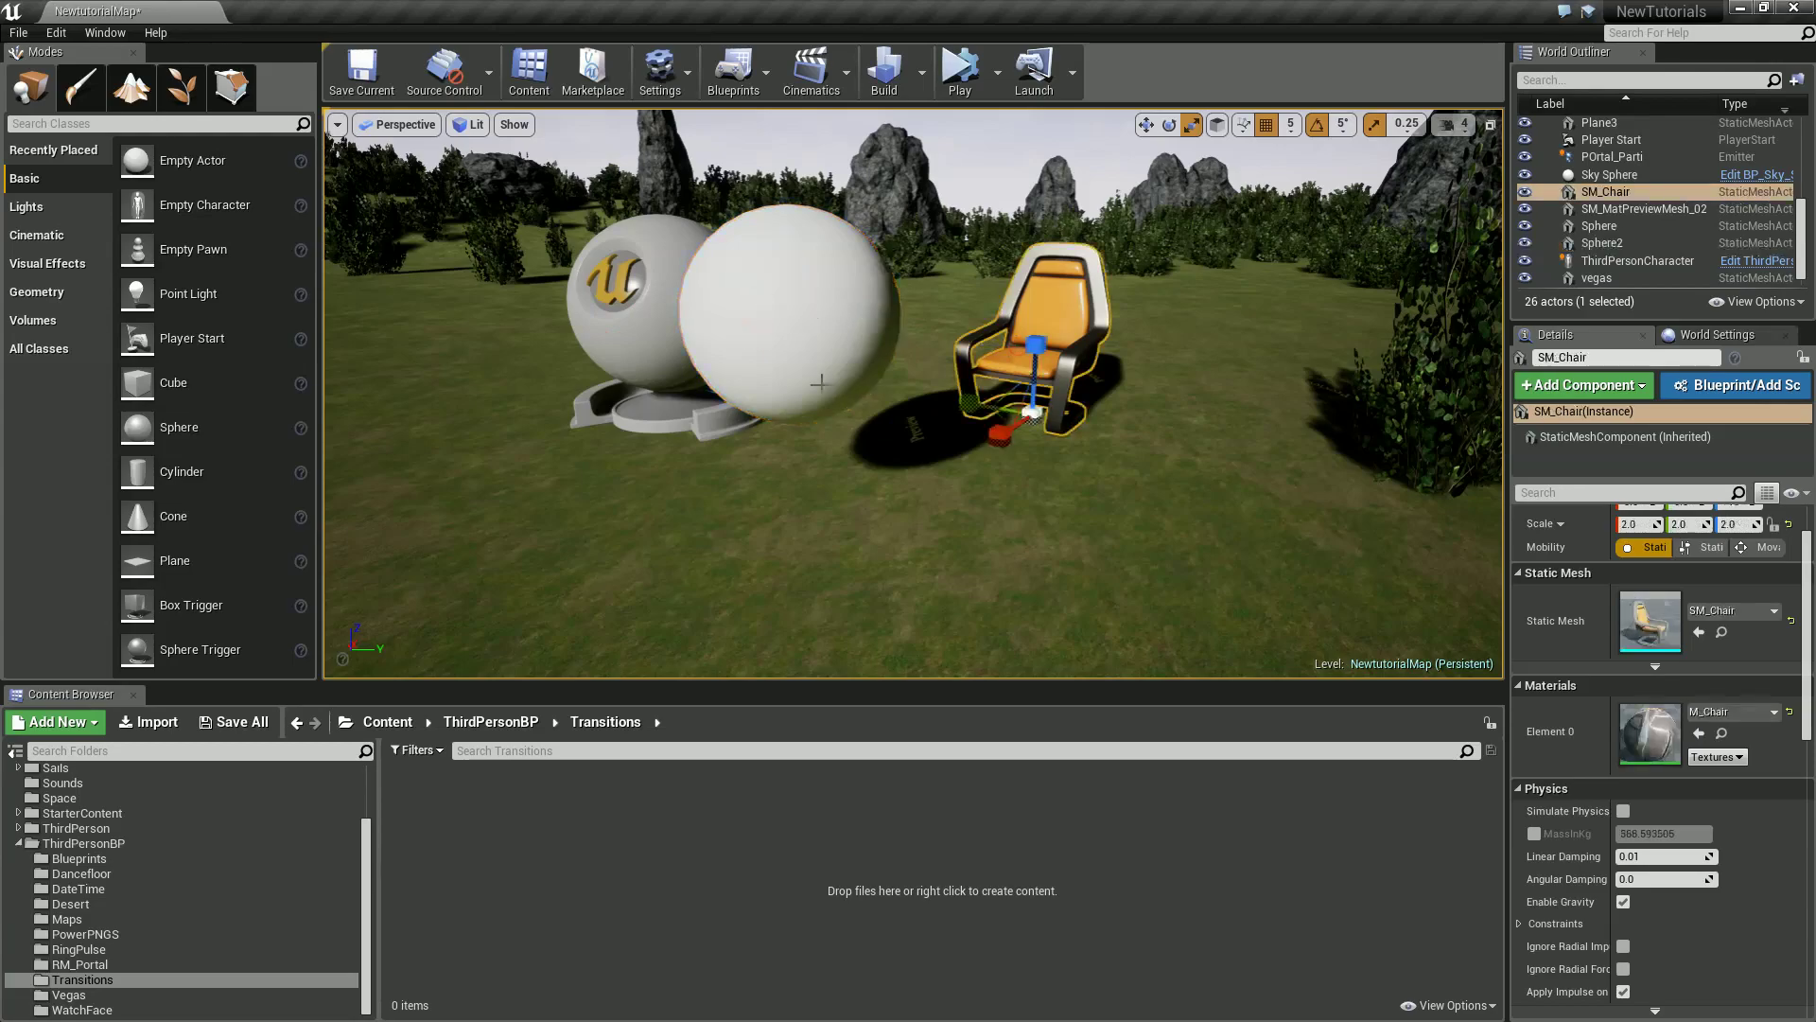
pyautogui.click(803, 319)
# Switch to After Effects and create a 256 x 256 px composition at 25 frames per second with a 2-second duration.
pyautogui.hotkey('alt', 'Tab')
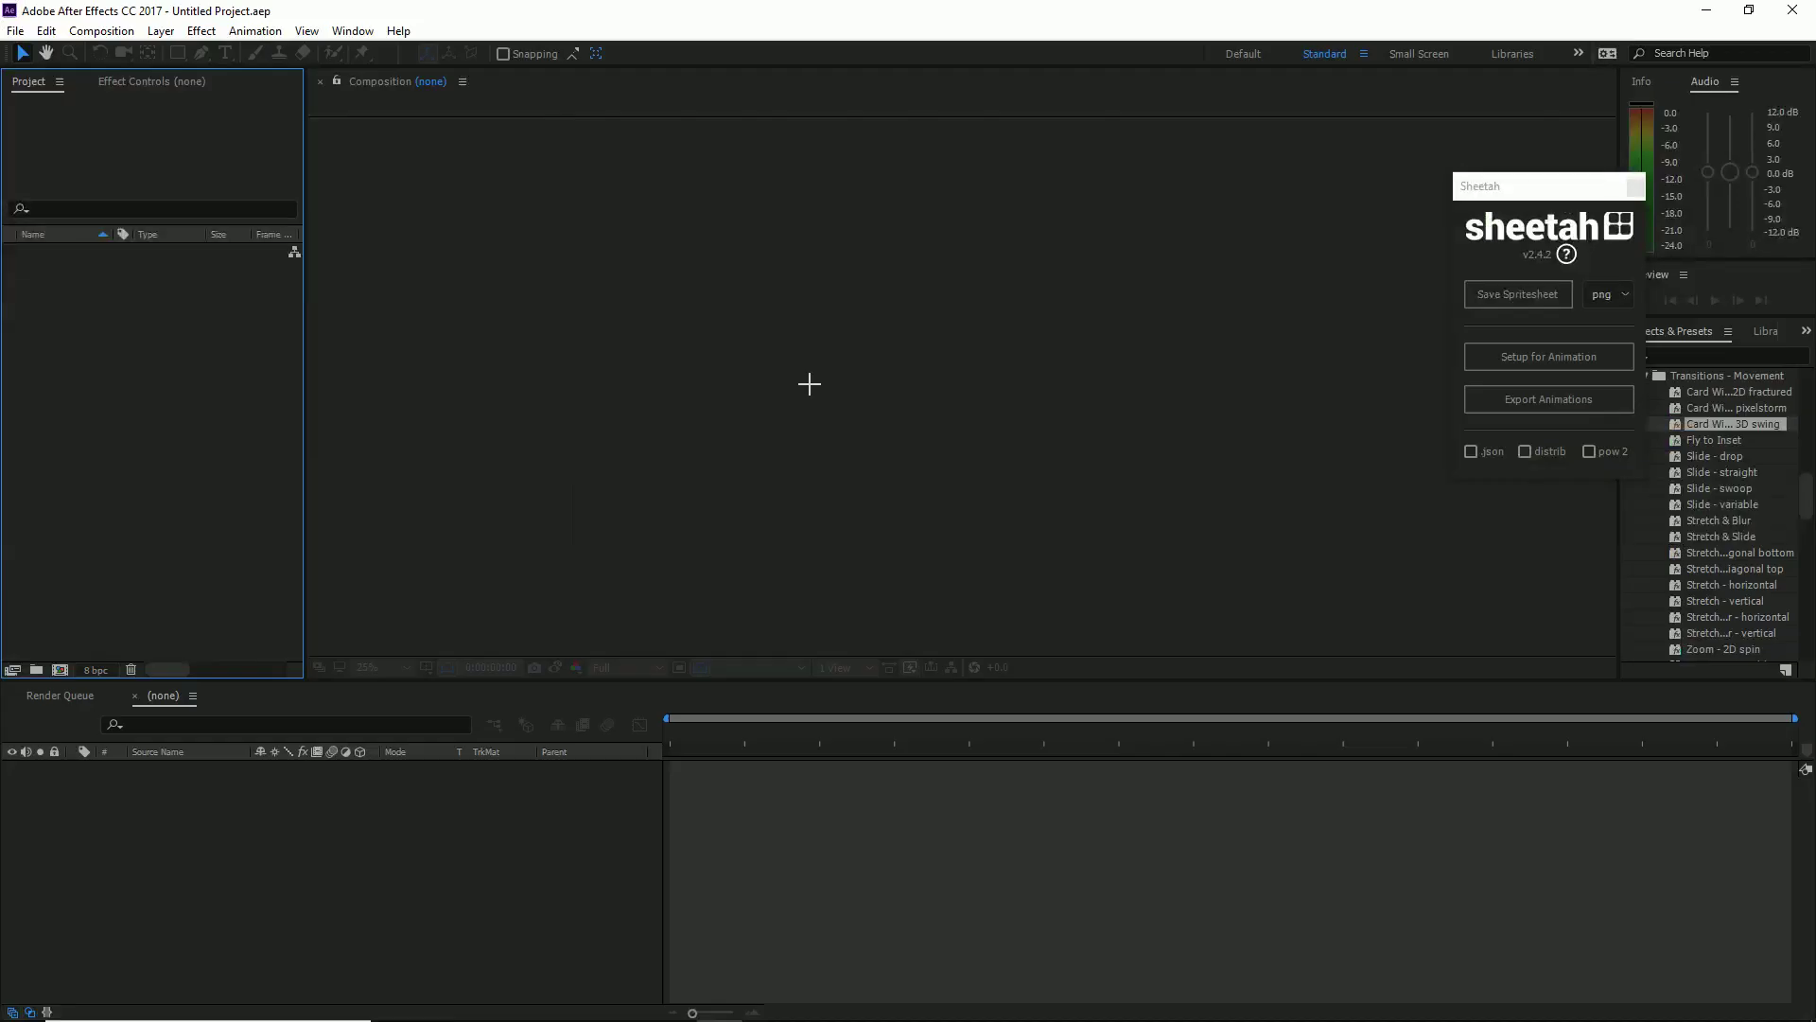
pyautogui.click(101, 31)
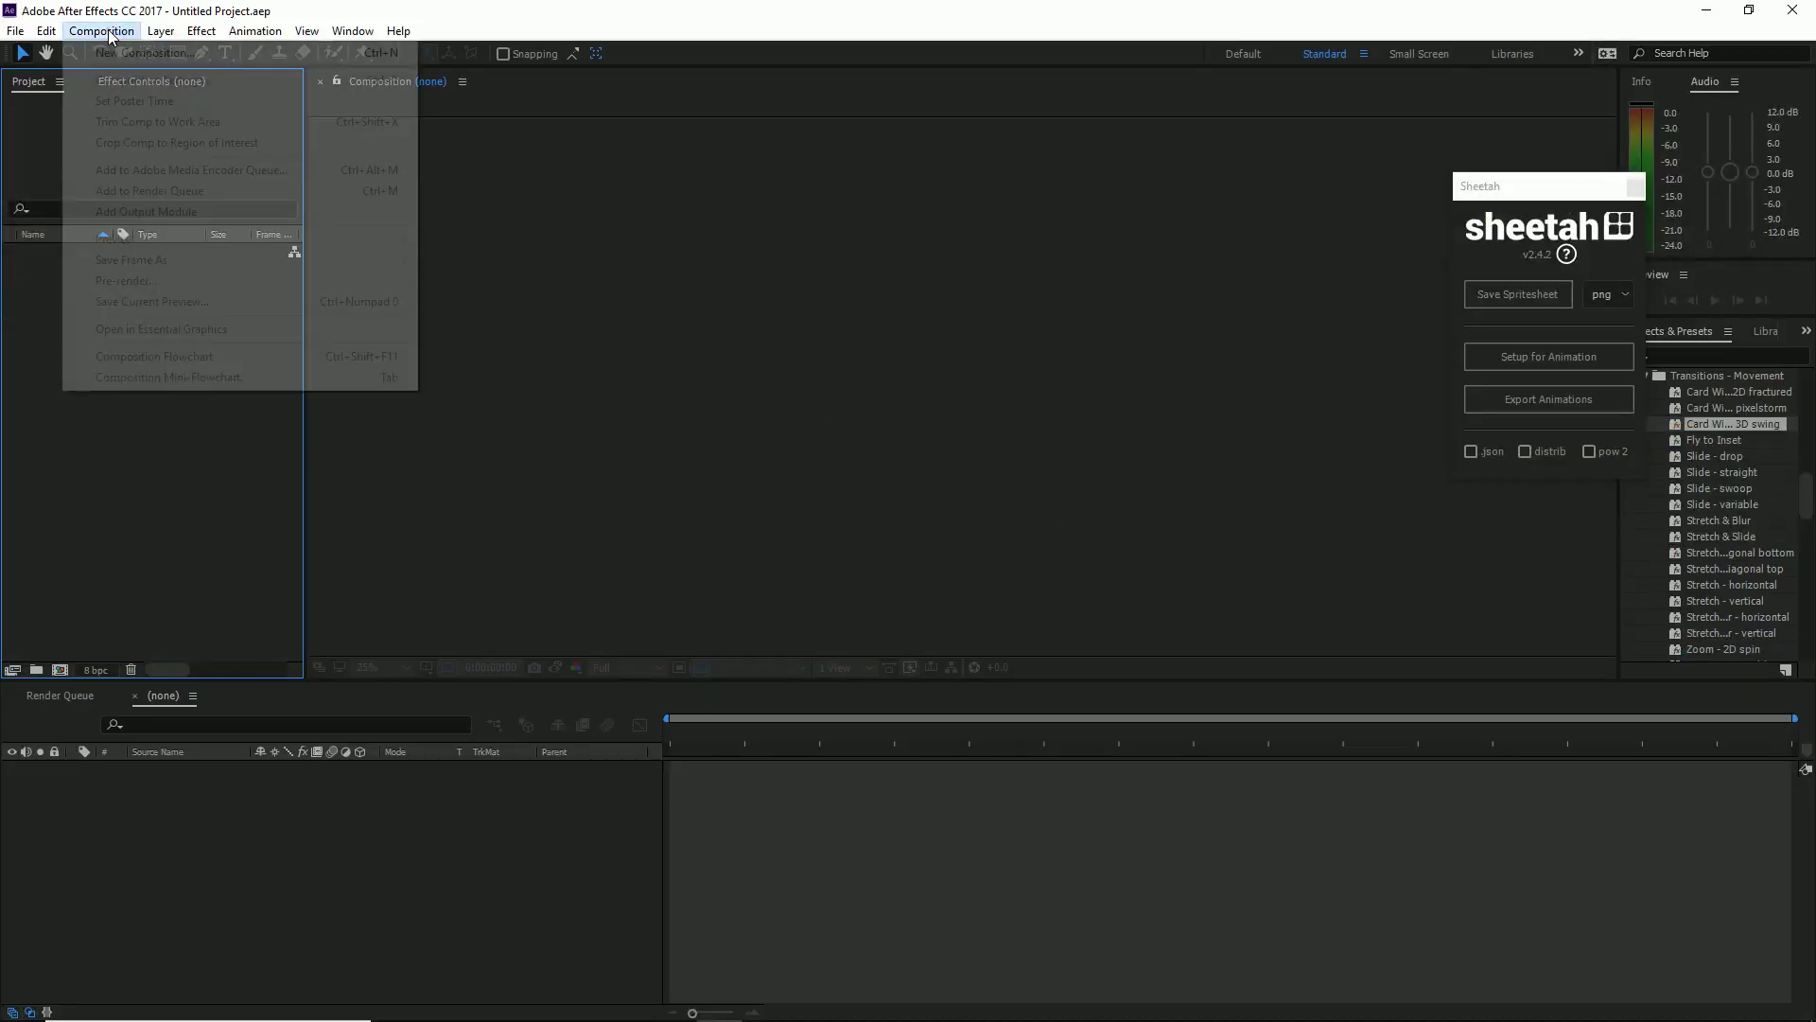
pyautogui.click(114, 45)
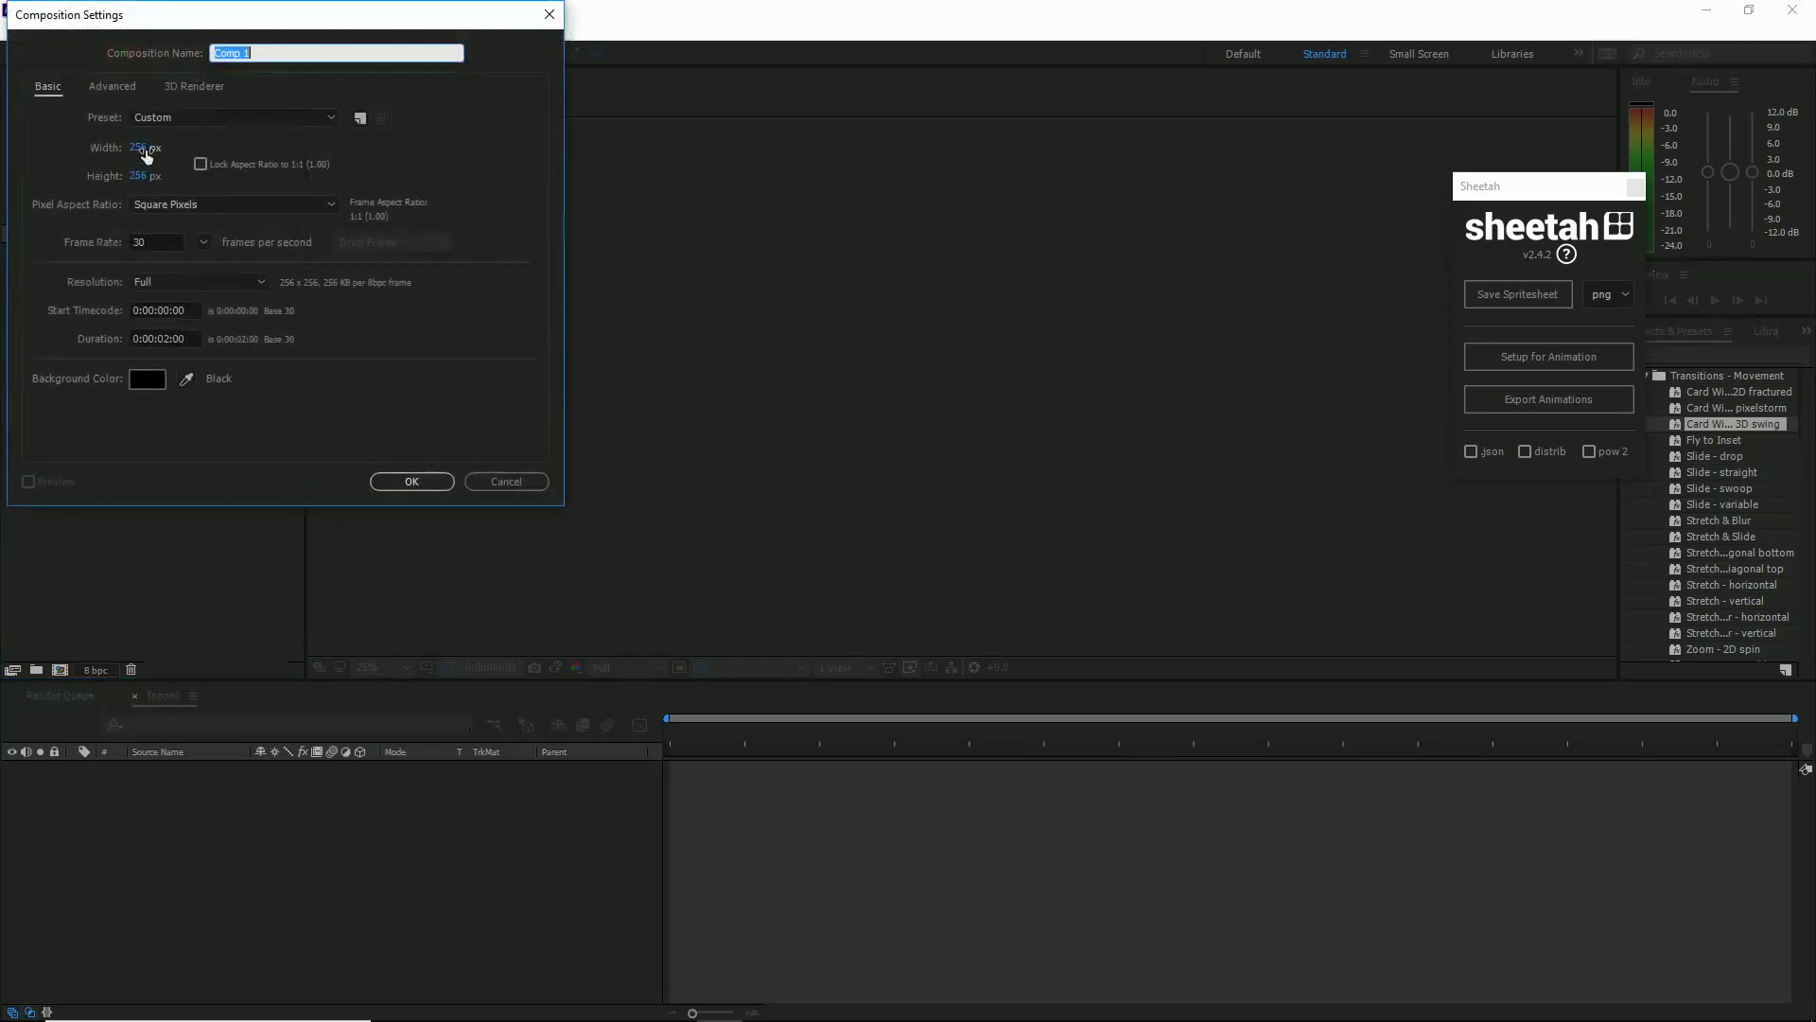
pyautogui.click(203, 242)
pyautogui.click(261, 368)
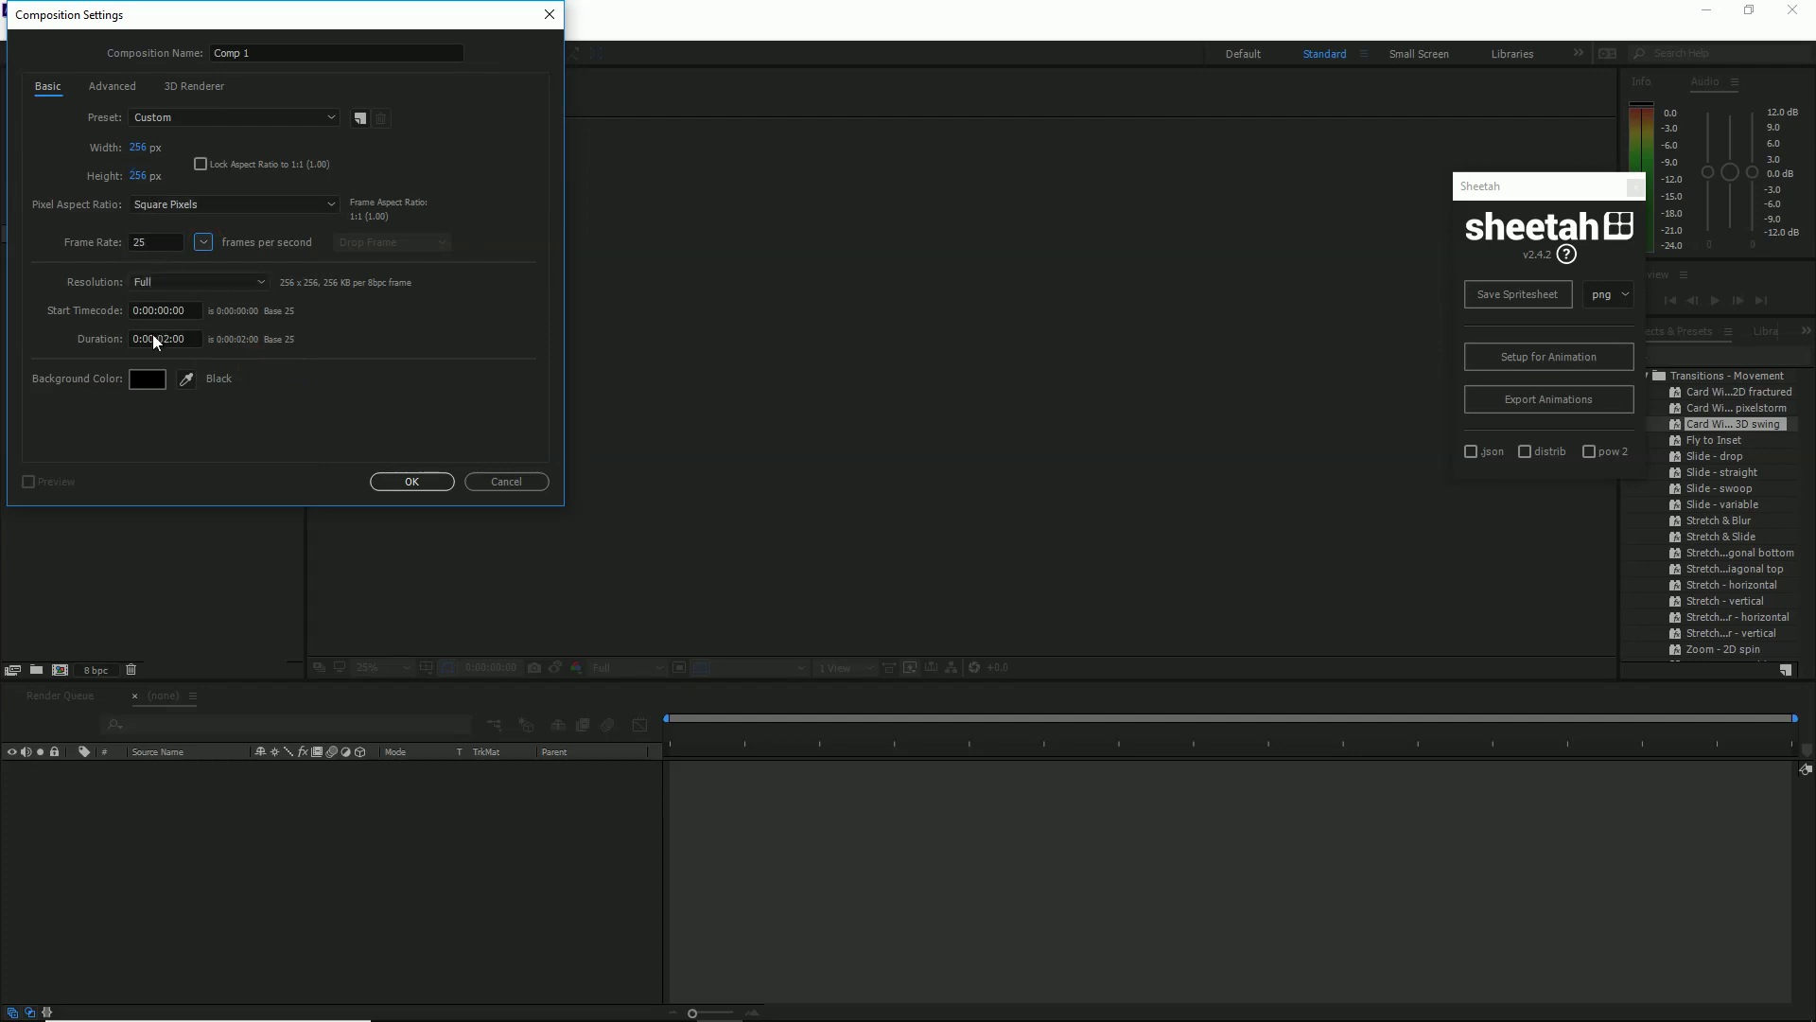
pyautogui.click(412, 481)
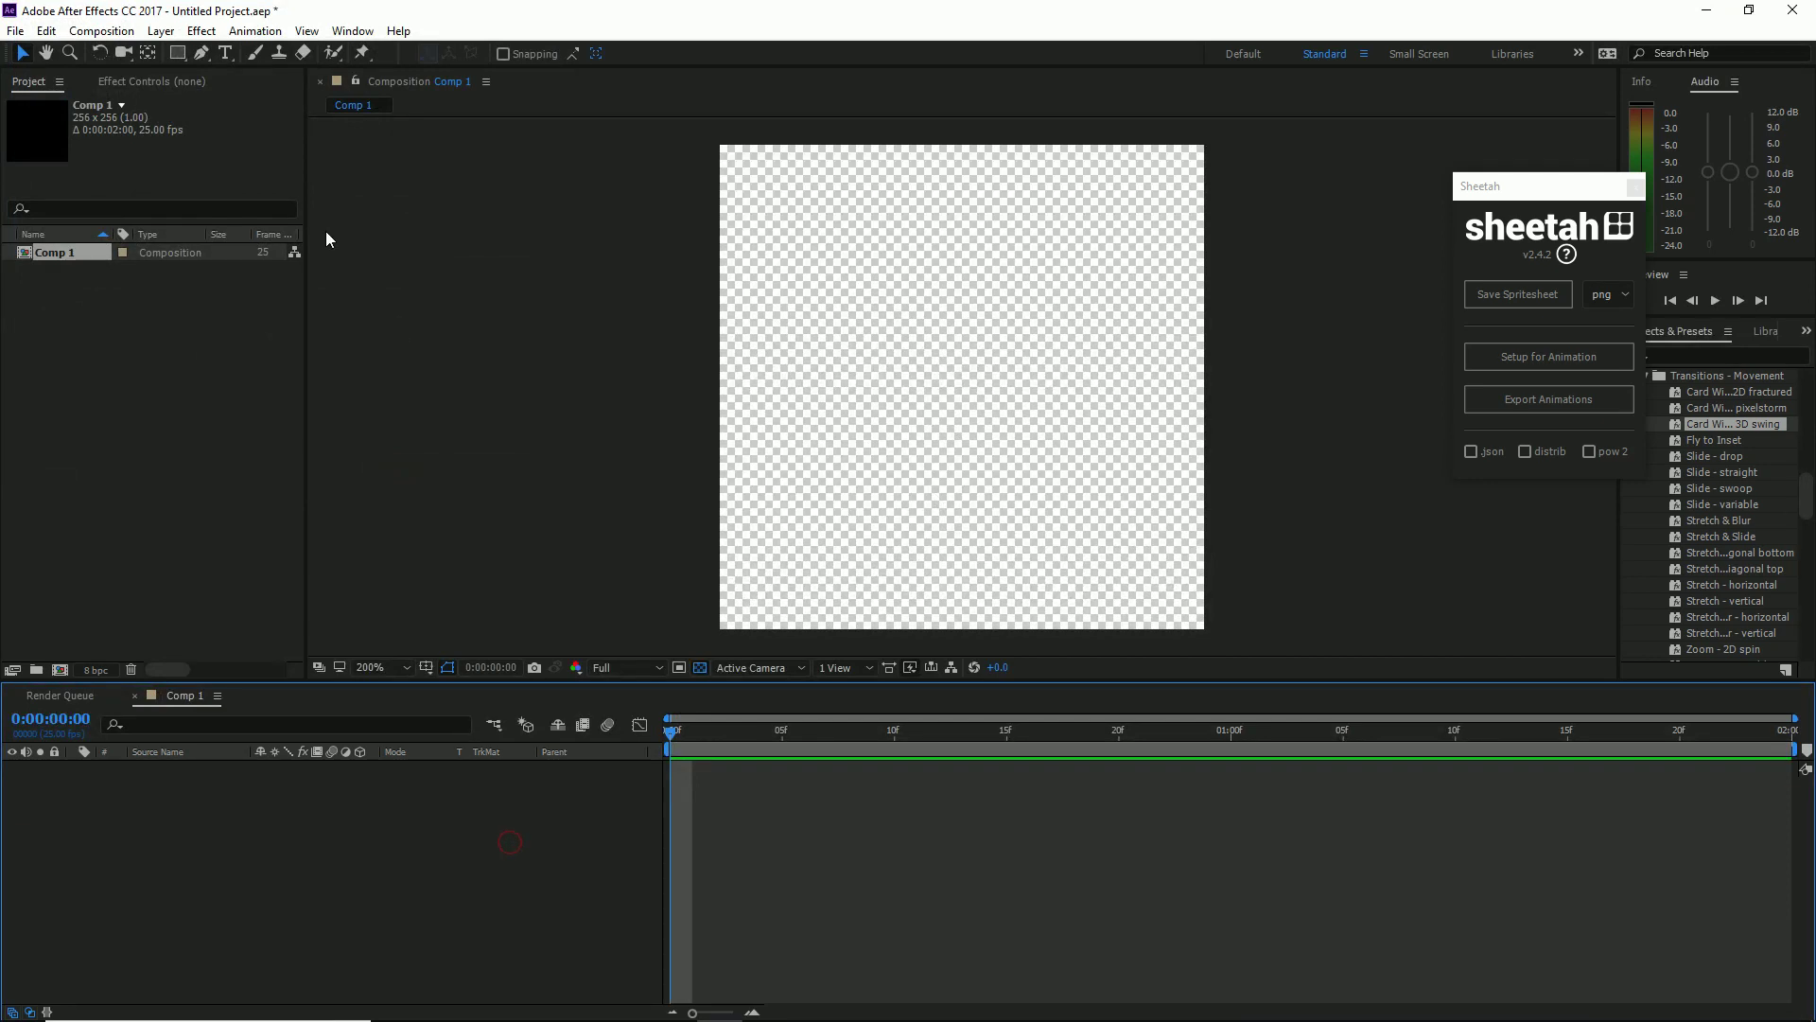
# Add a black solid layer at composition size to Comp 1.
pyautogui.click(161, 30)
pyautogui.moveTo(407, 51)
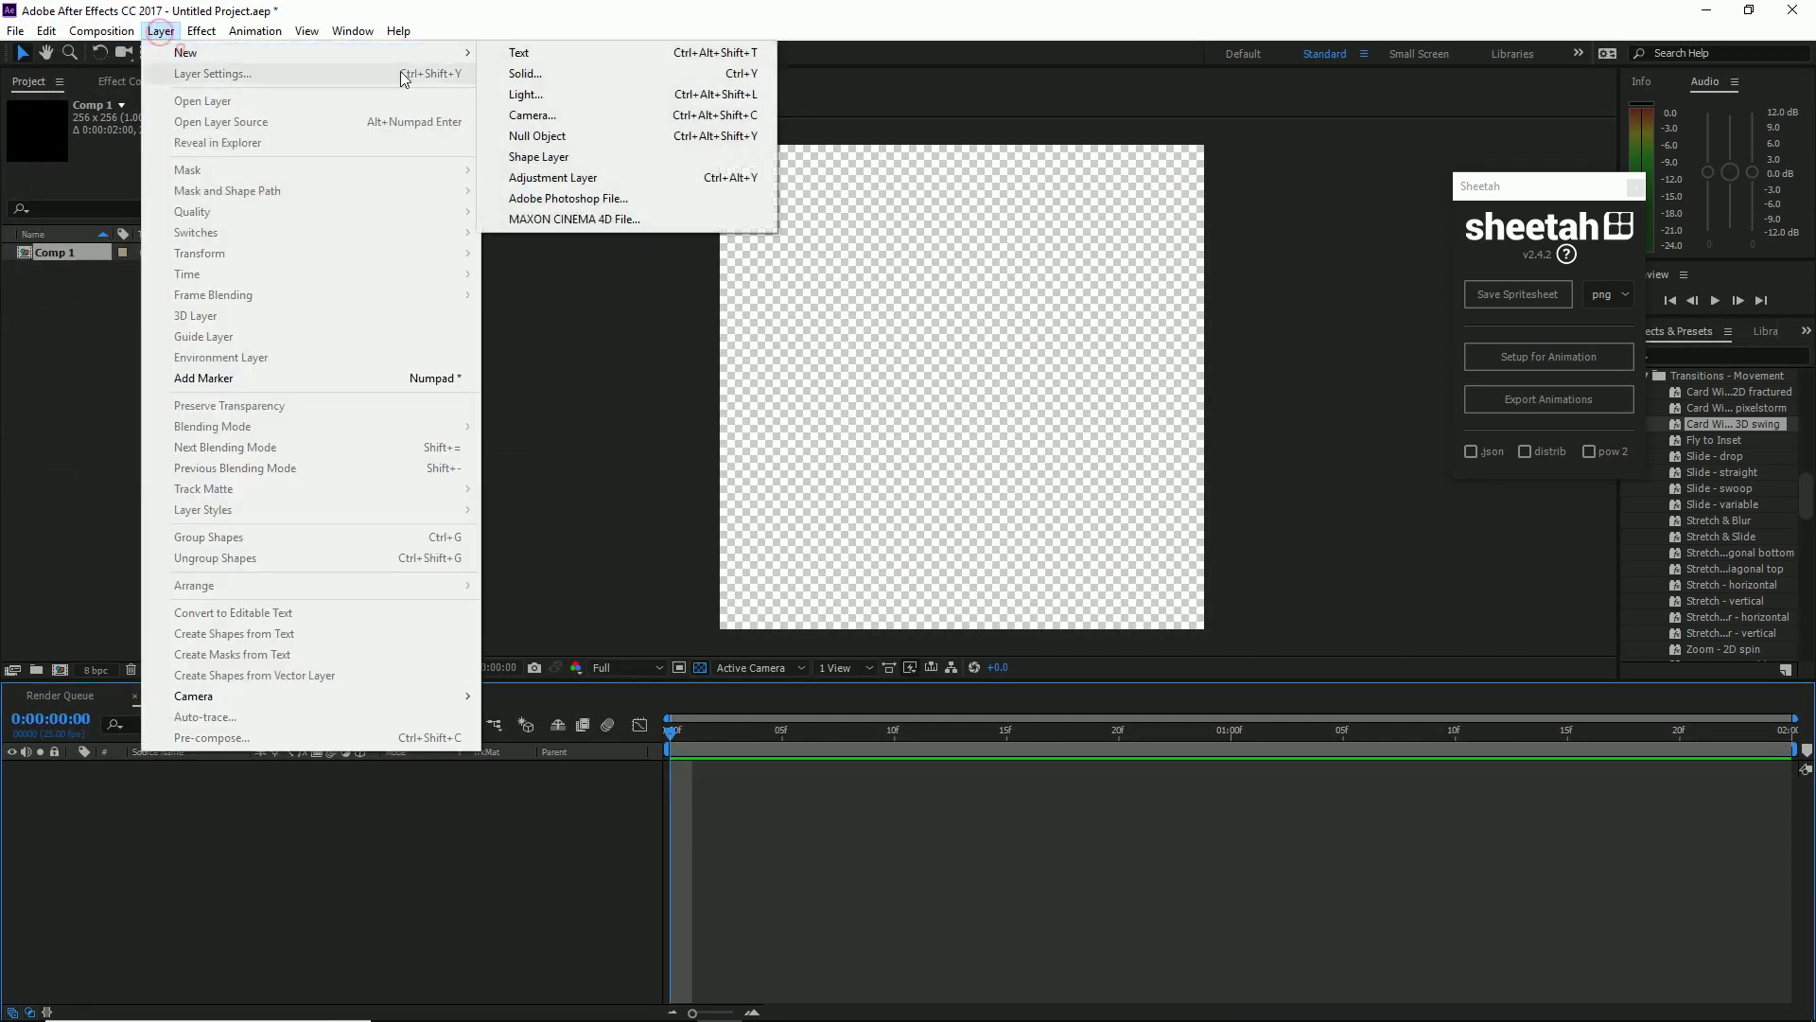
pyautogui.click(567, 74)
pyautogui.click(210, 328)
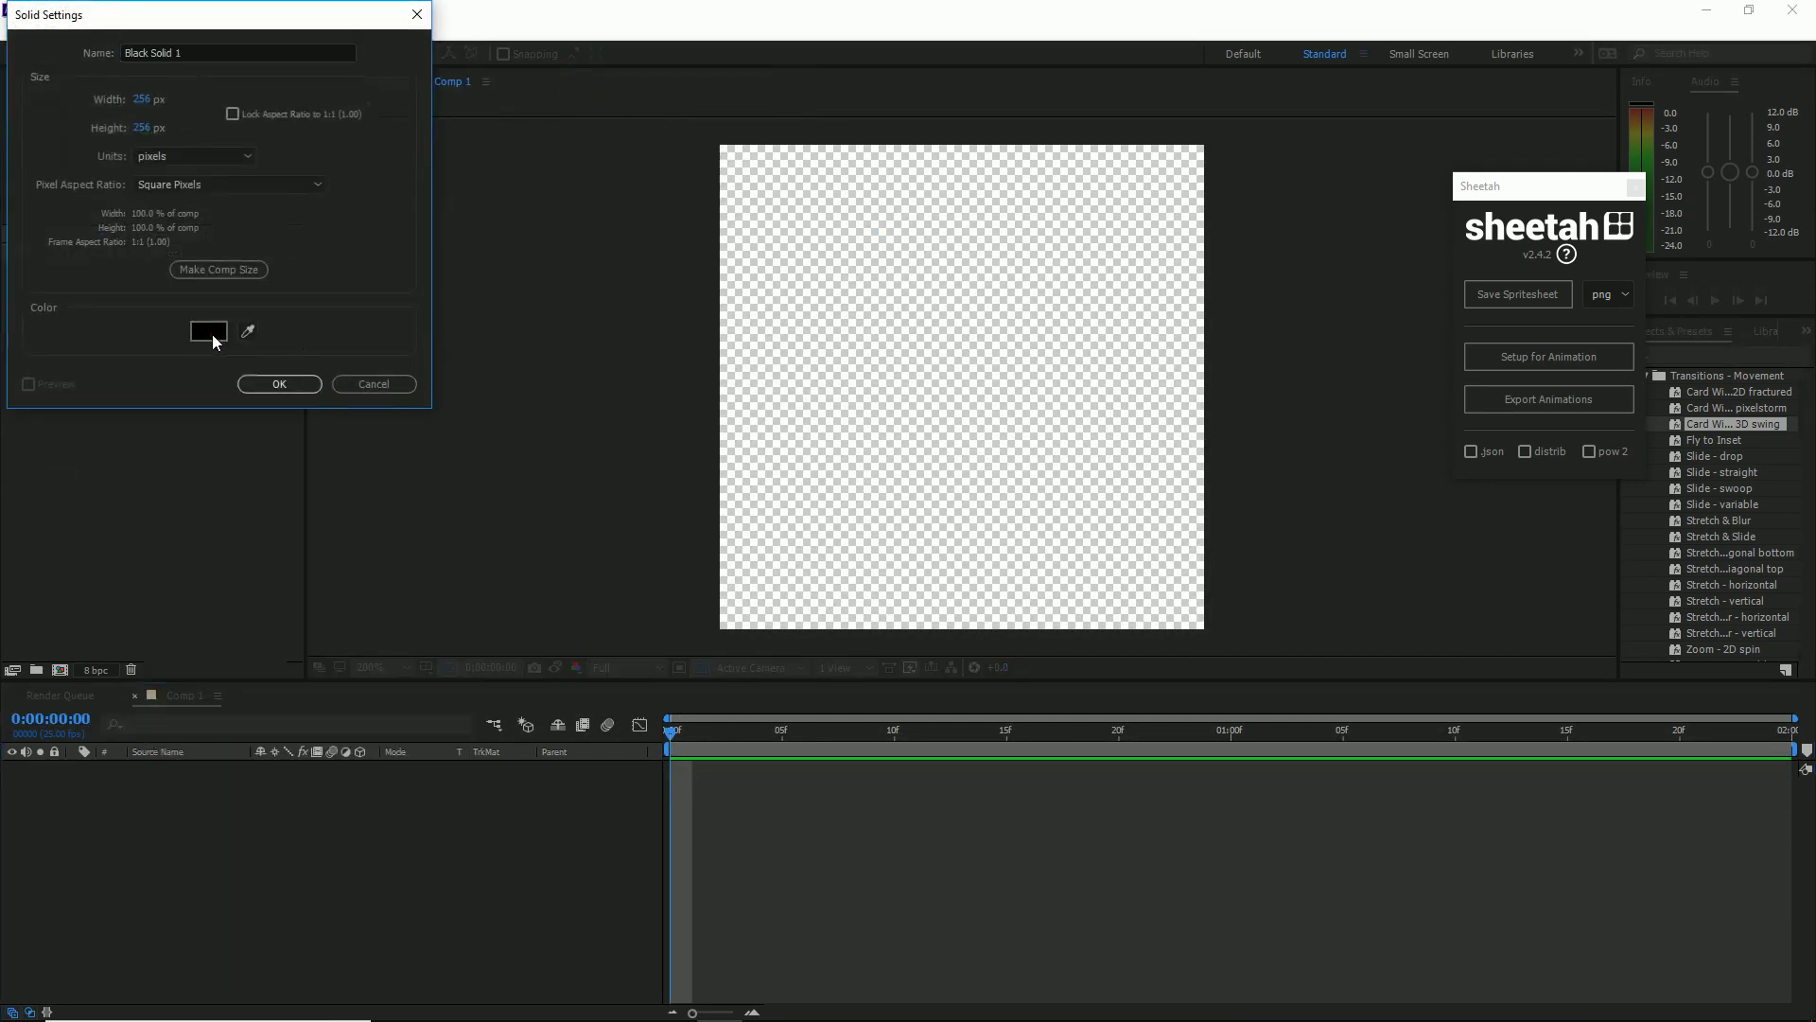
pyautogui.click(439, 50)
pyautogui.press('Return')
# Add a white (FFFFFF) solid layer and place it beneath the black solid in the layer order.
pyautogui.click(379, 899)
pyautogui.hotkey('ctrl', 'y')
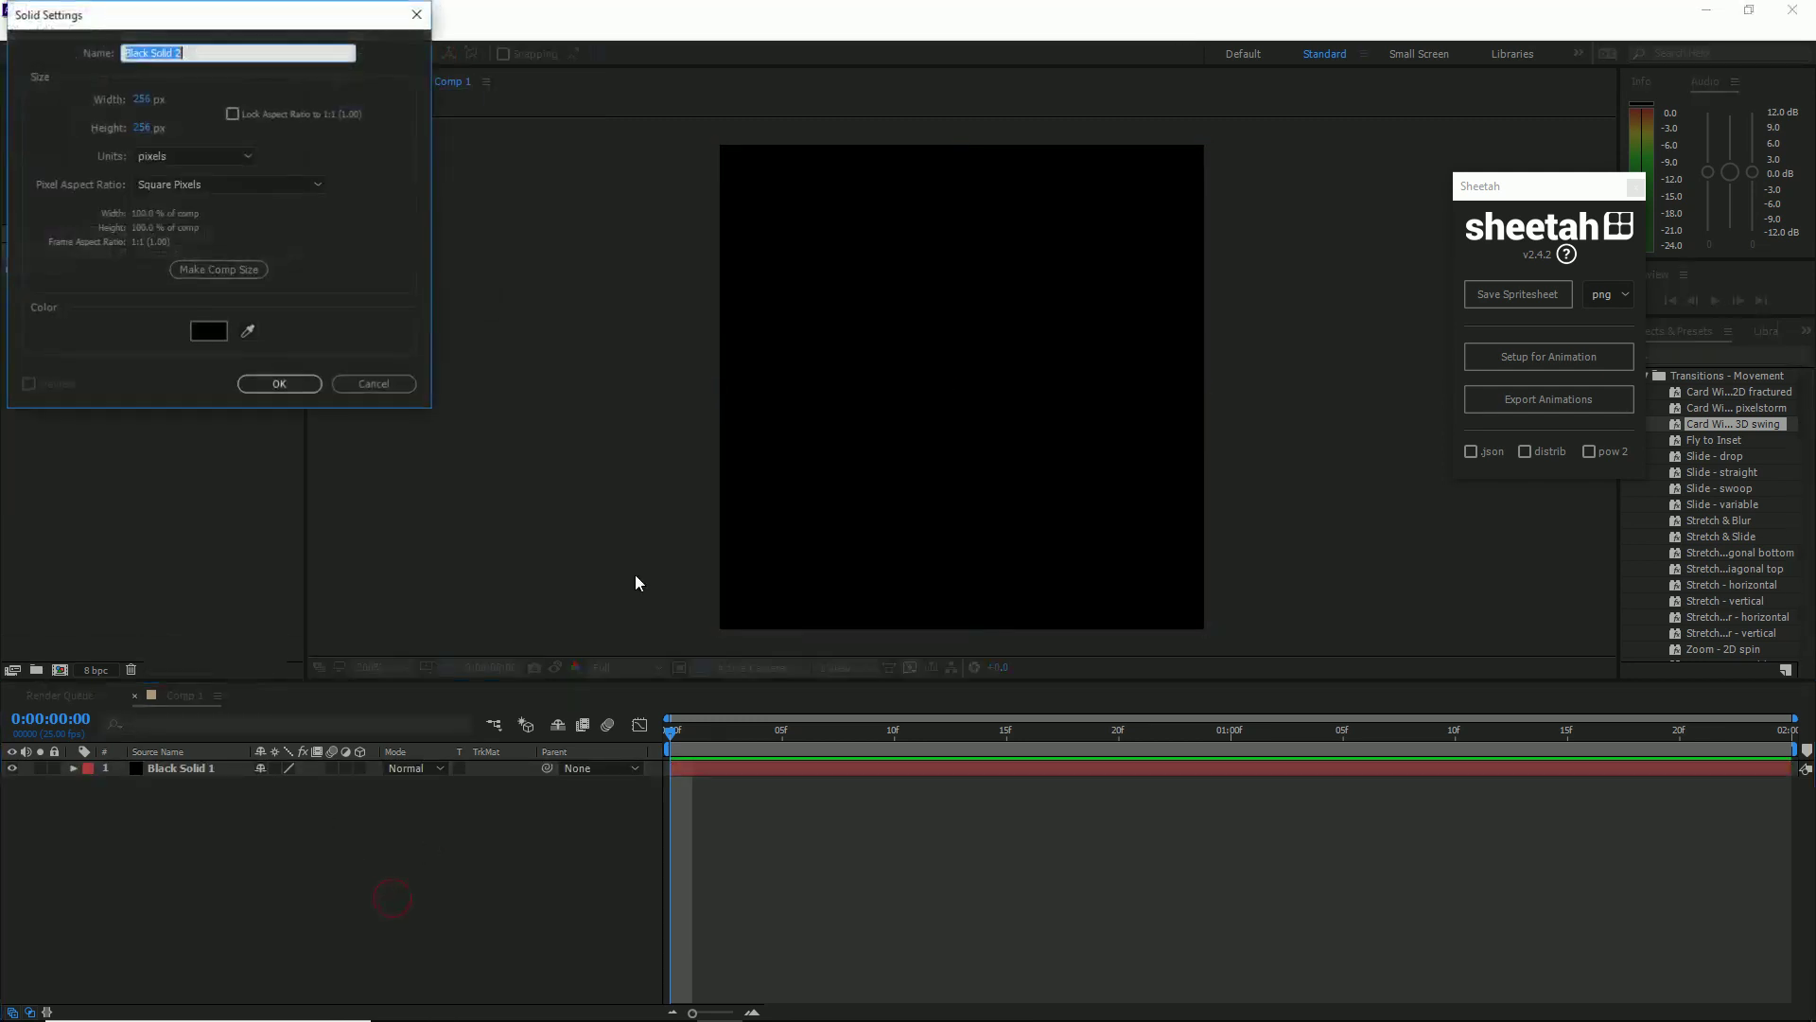
pyautogui.click(209, 330)
pyautogui.click(26, 47)
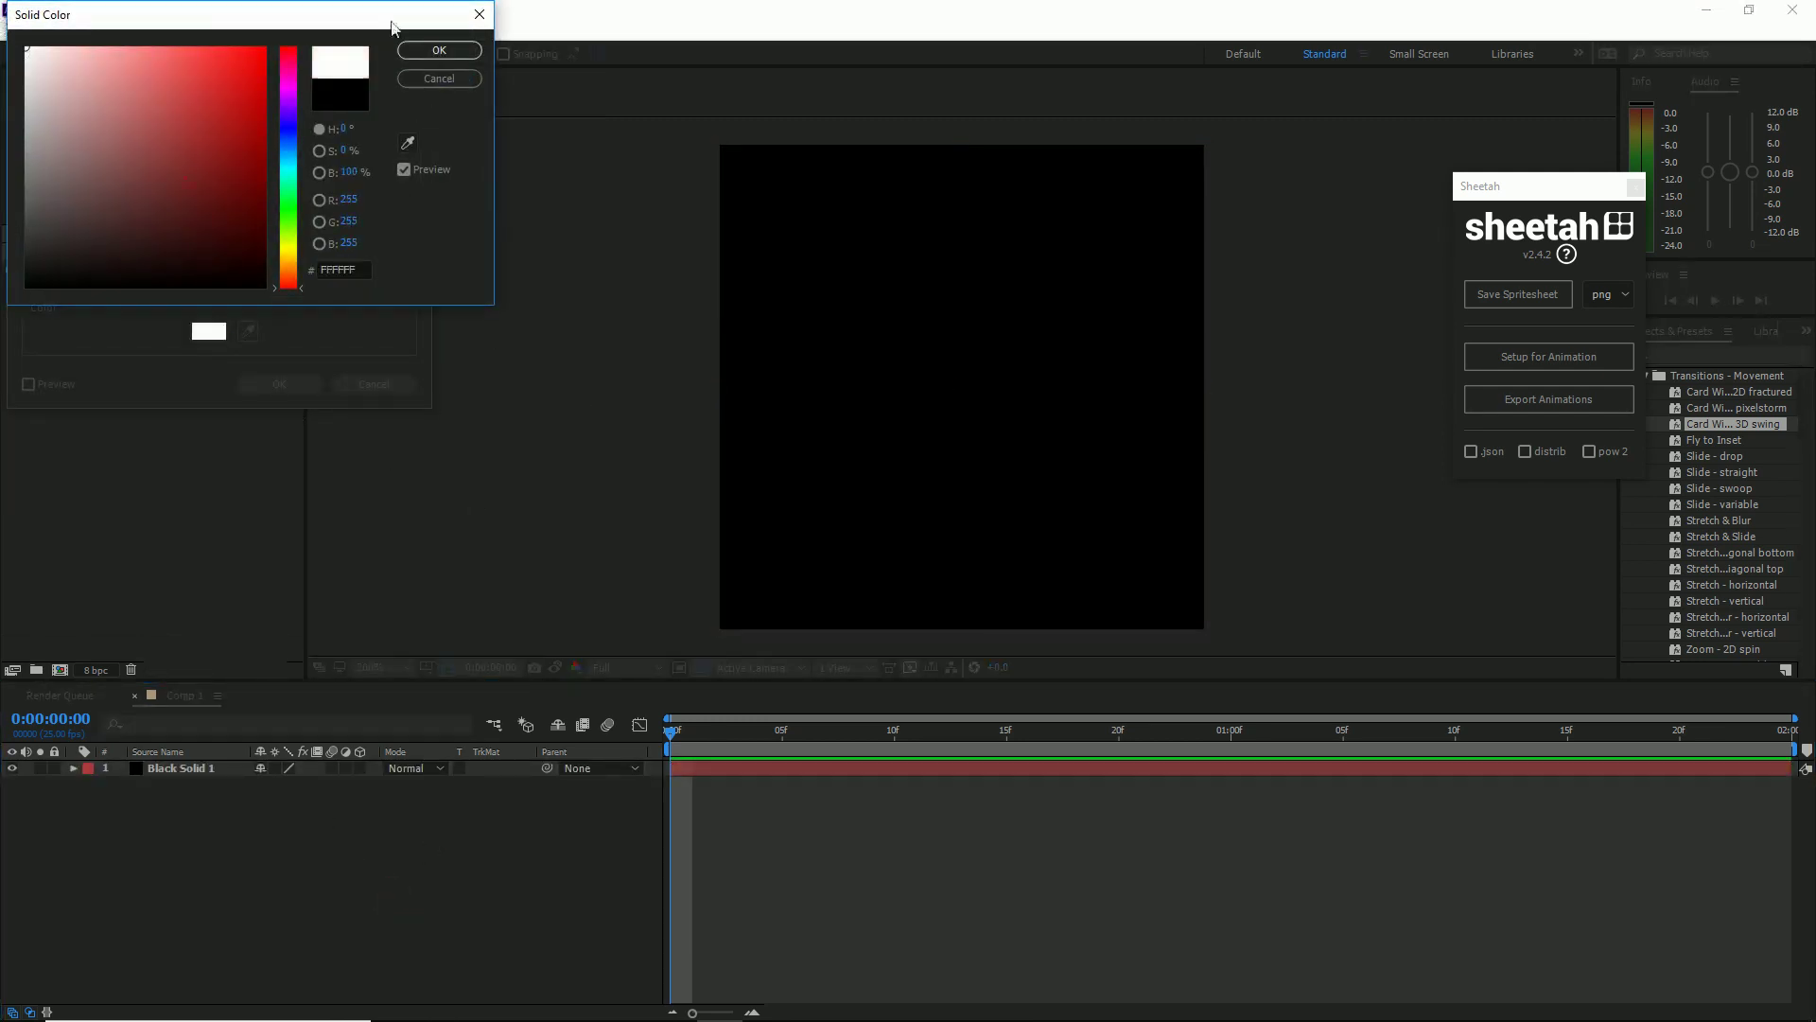
pyautogui.click(466, 57)
pyautogui.click(278, 384)
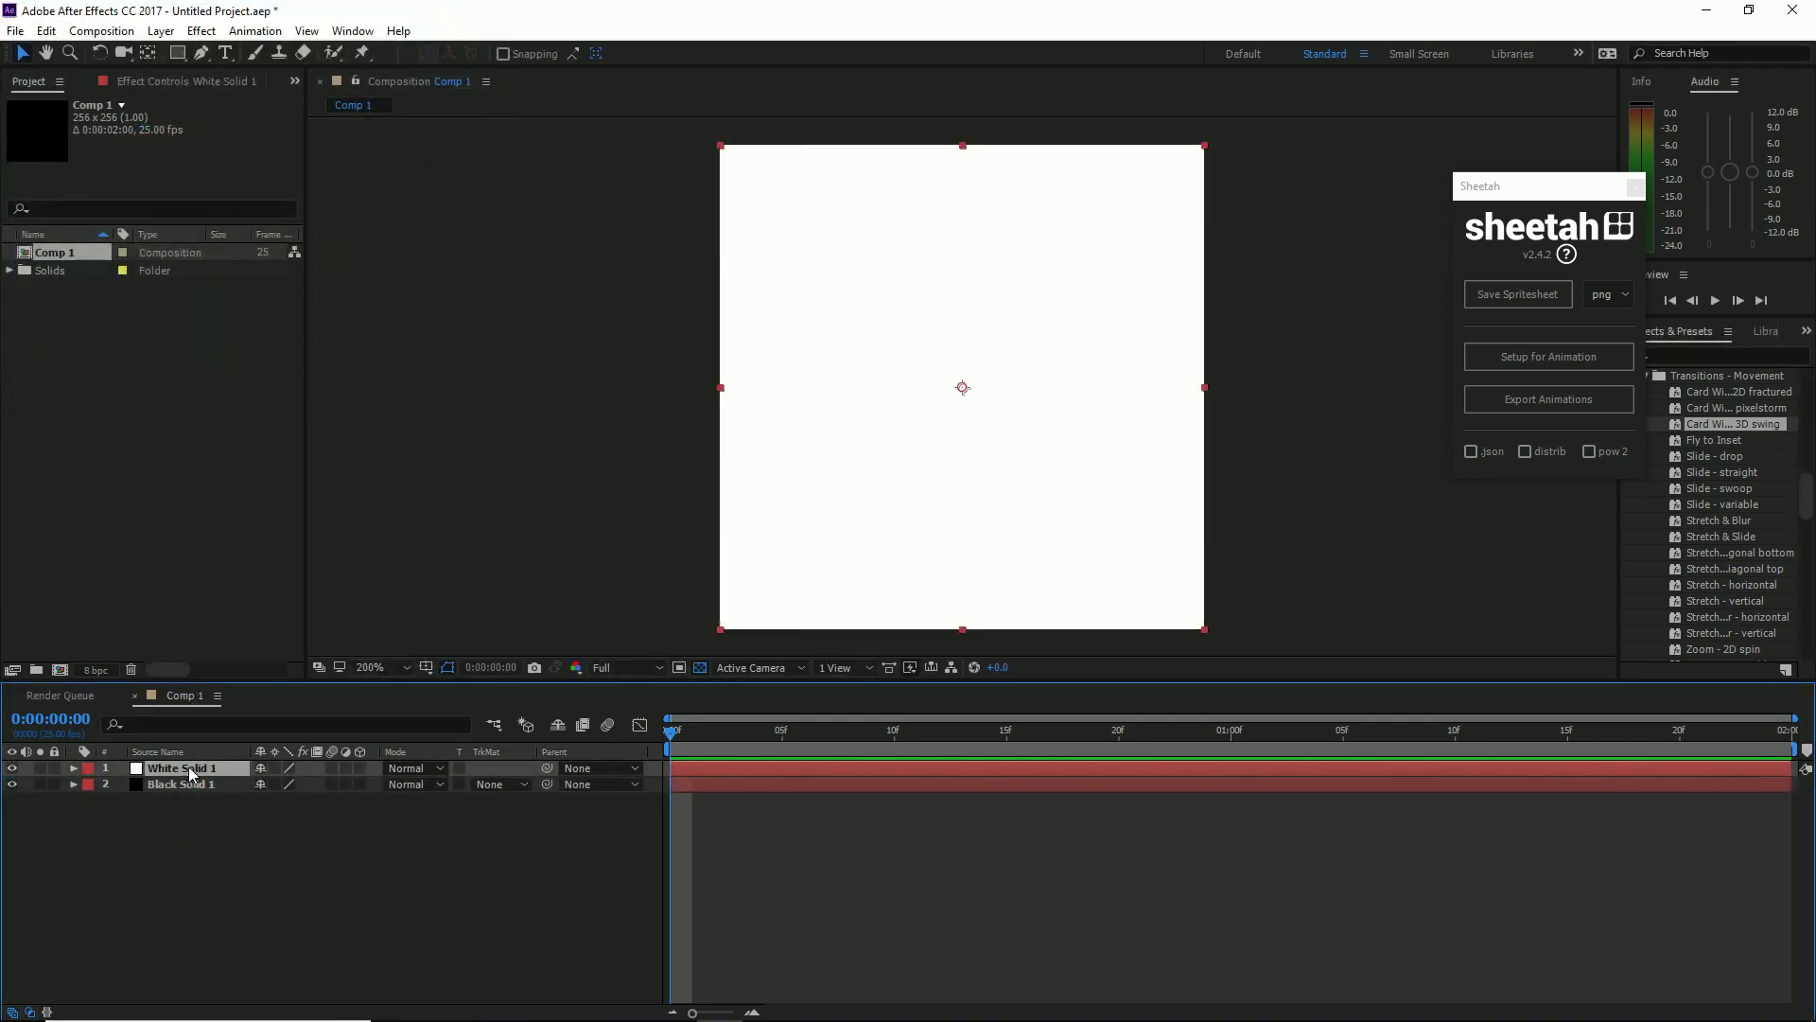
pyautogui.moveTo(184, 770); pyautogui.dragTo(194, 832)
pyautogui.moveTo(711, 736); pyautogui.dragTo(610, 737)
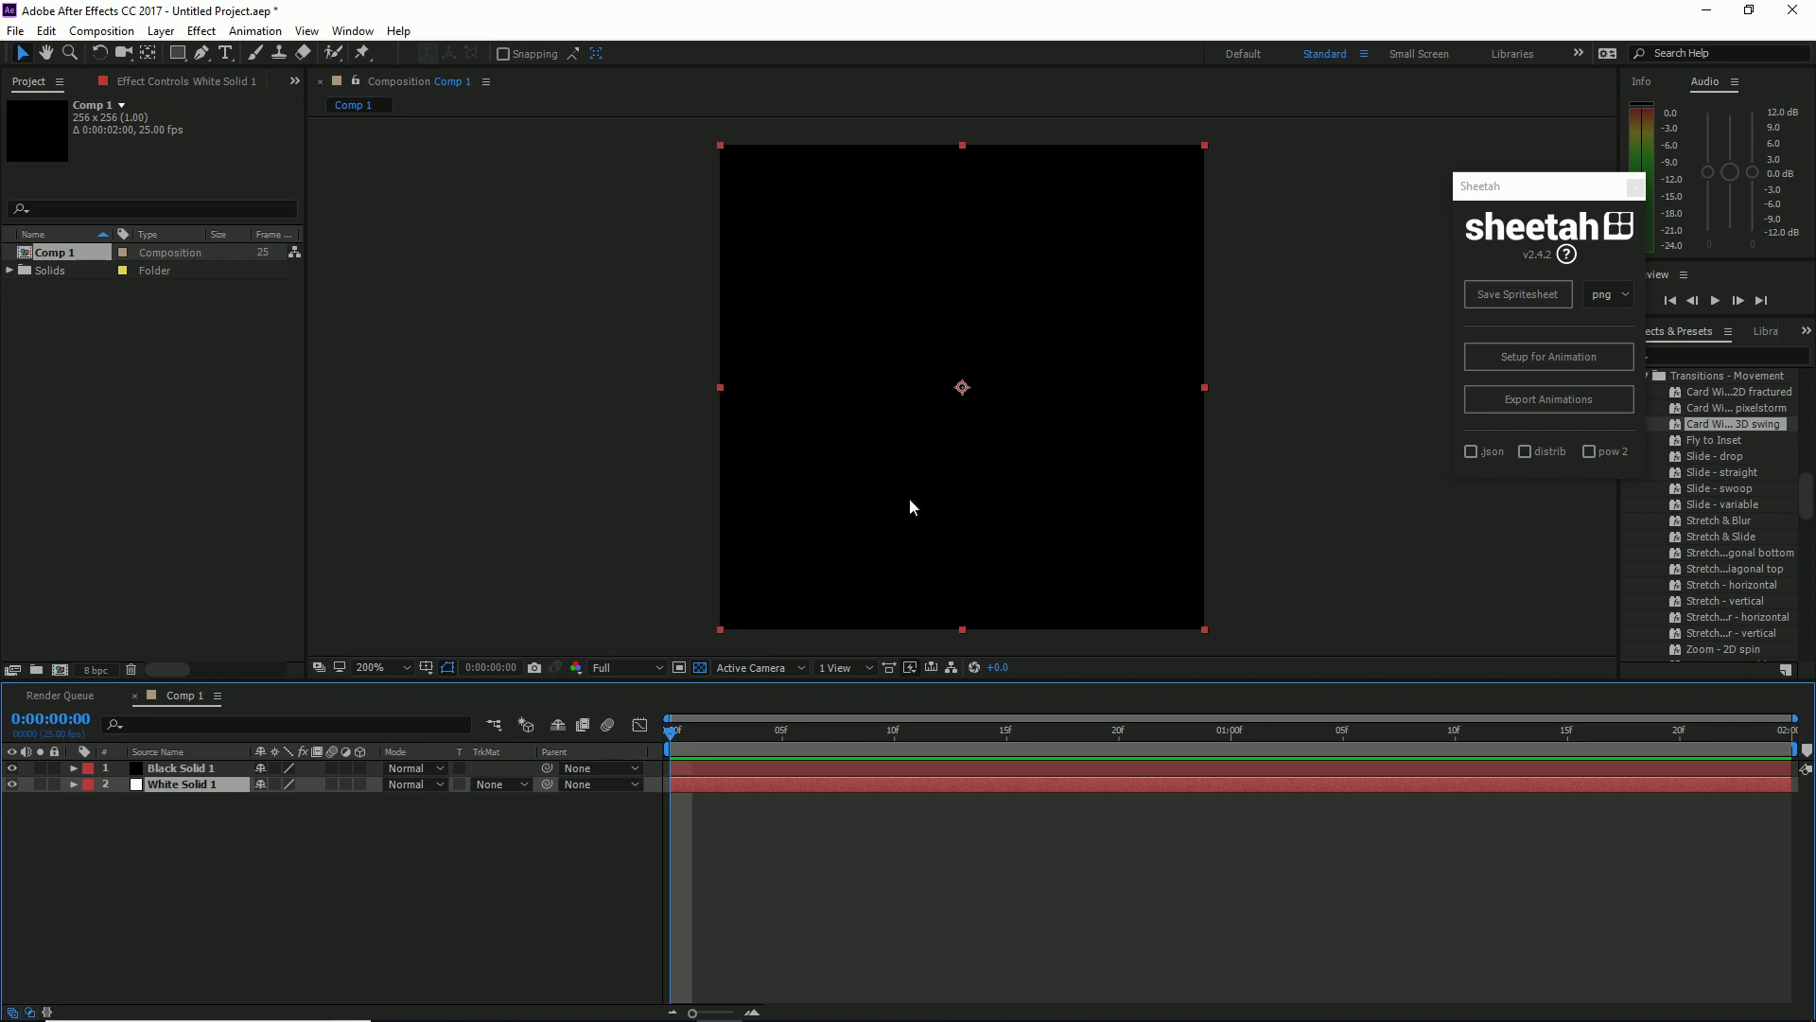
# Move the Sheetah panel out of the way and expand only the Transitions - Dissolves folder among the transition presets.
pyautogui.moveTo(1493, 201); pyautogui.dragTo(1459, 110)
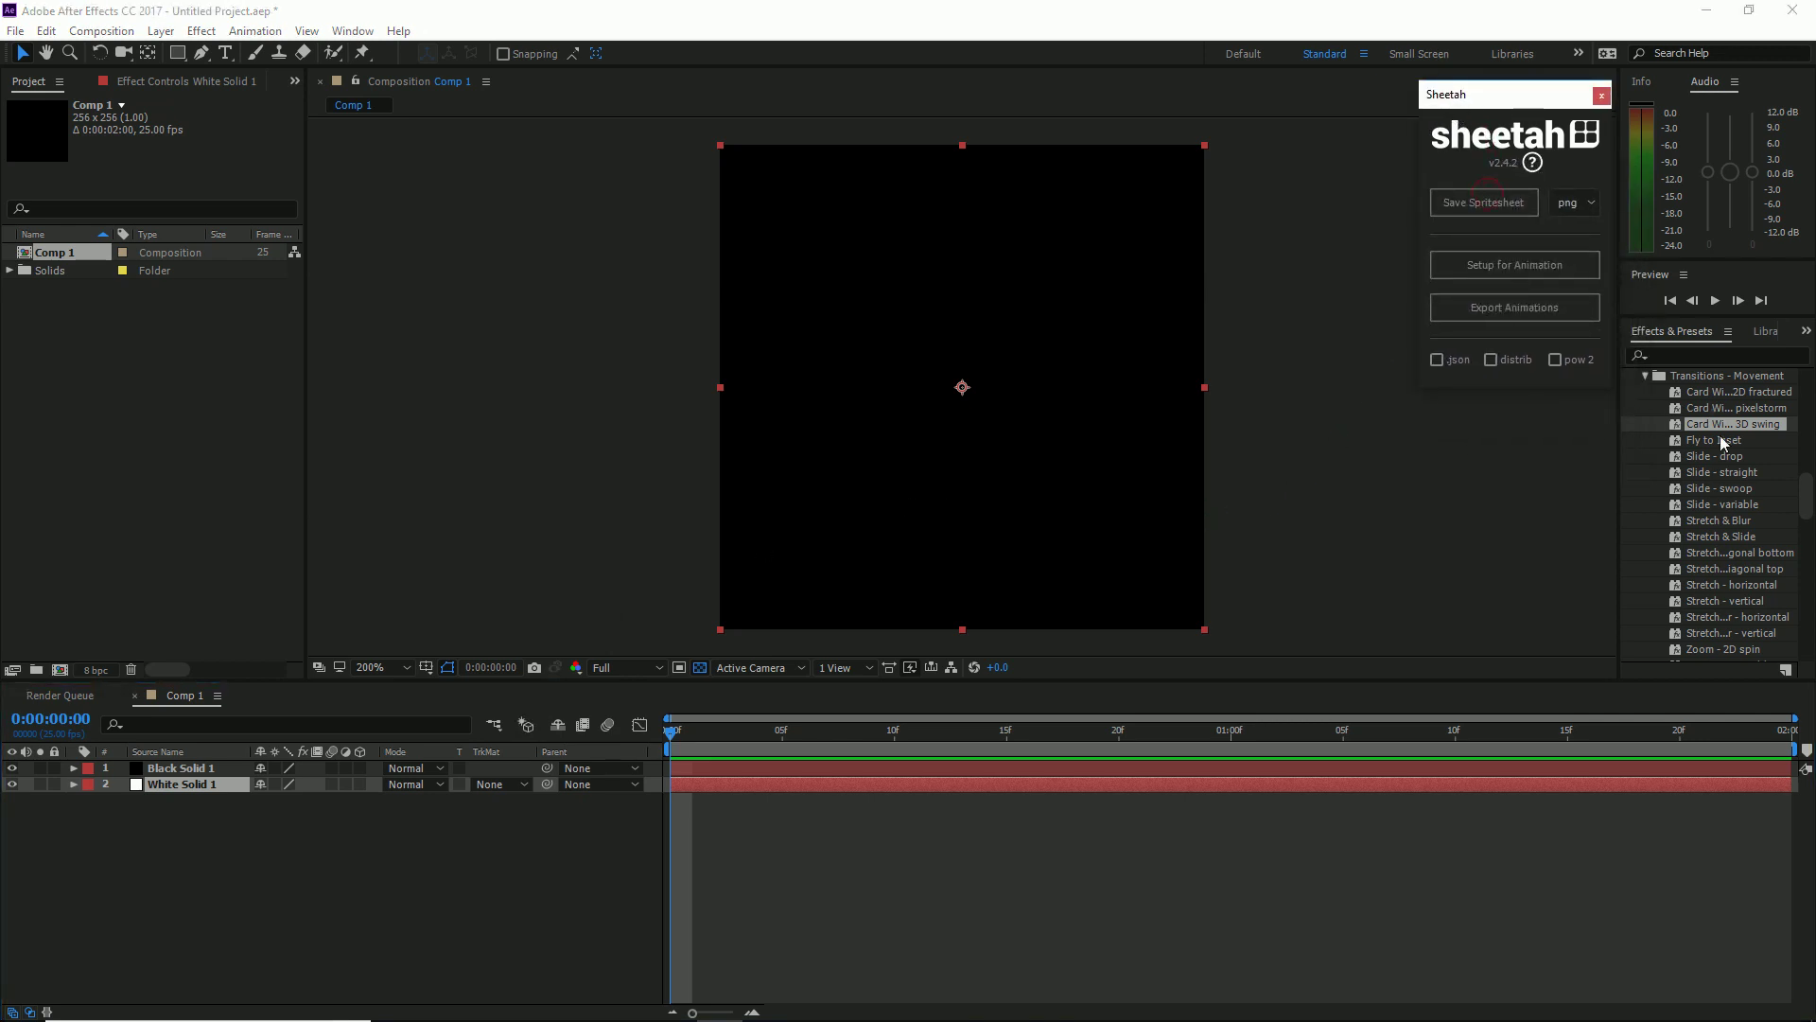
pyautogui.moveTo(1807, 501); pyautogui.dragTo(1808, 474)
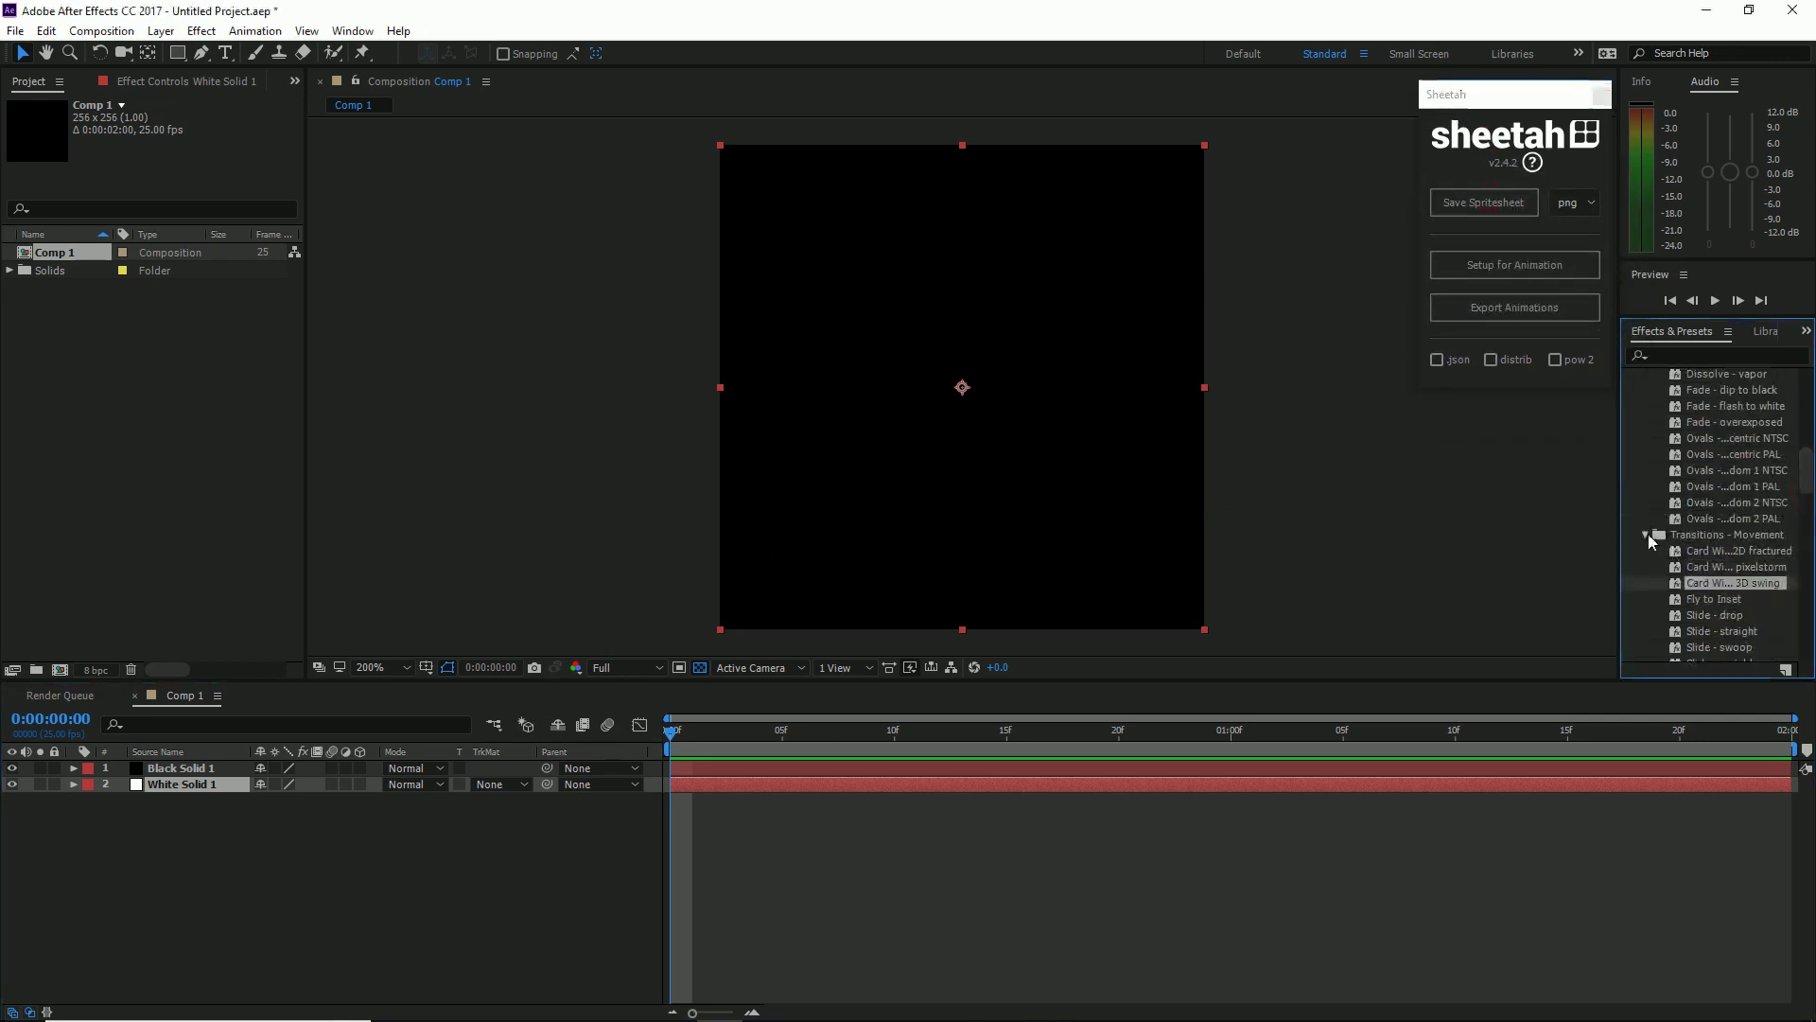
pyautogui.click(1647, 536)
pyautogui.scroll(5, 1654, 518)
pyautogui.click(1647, 496)
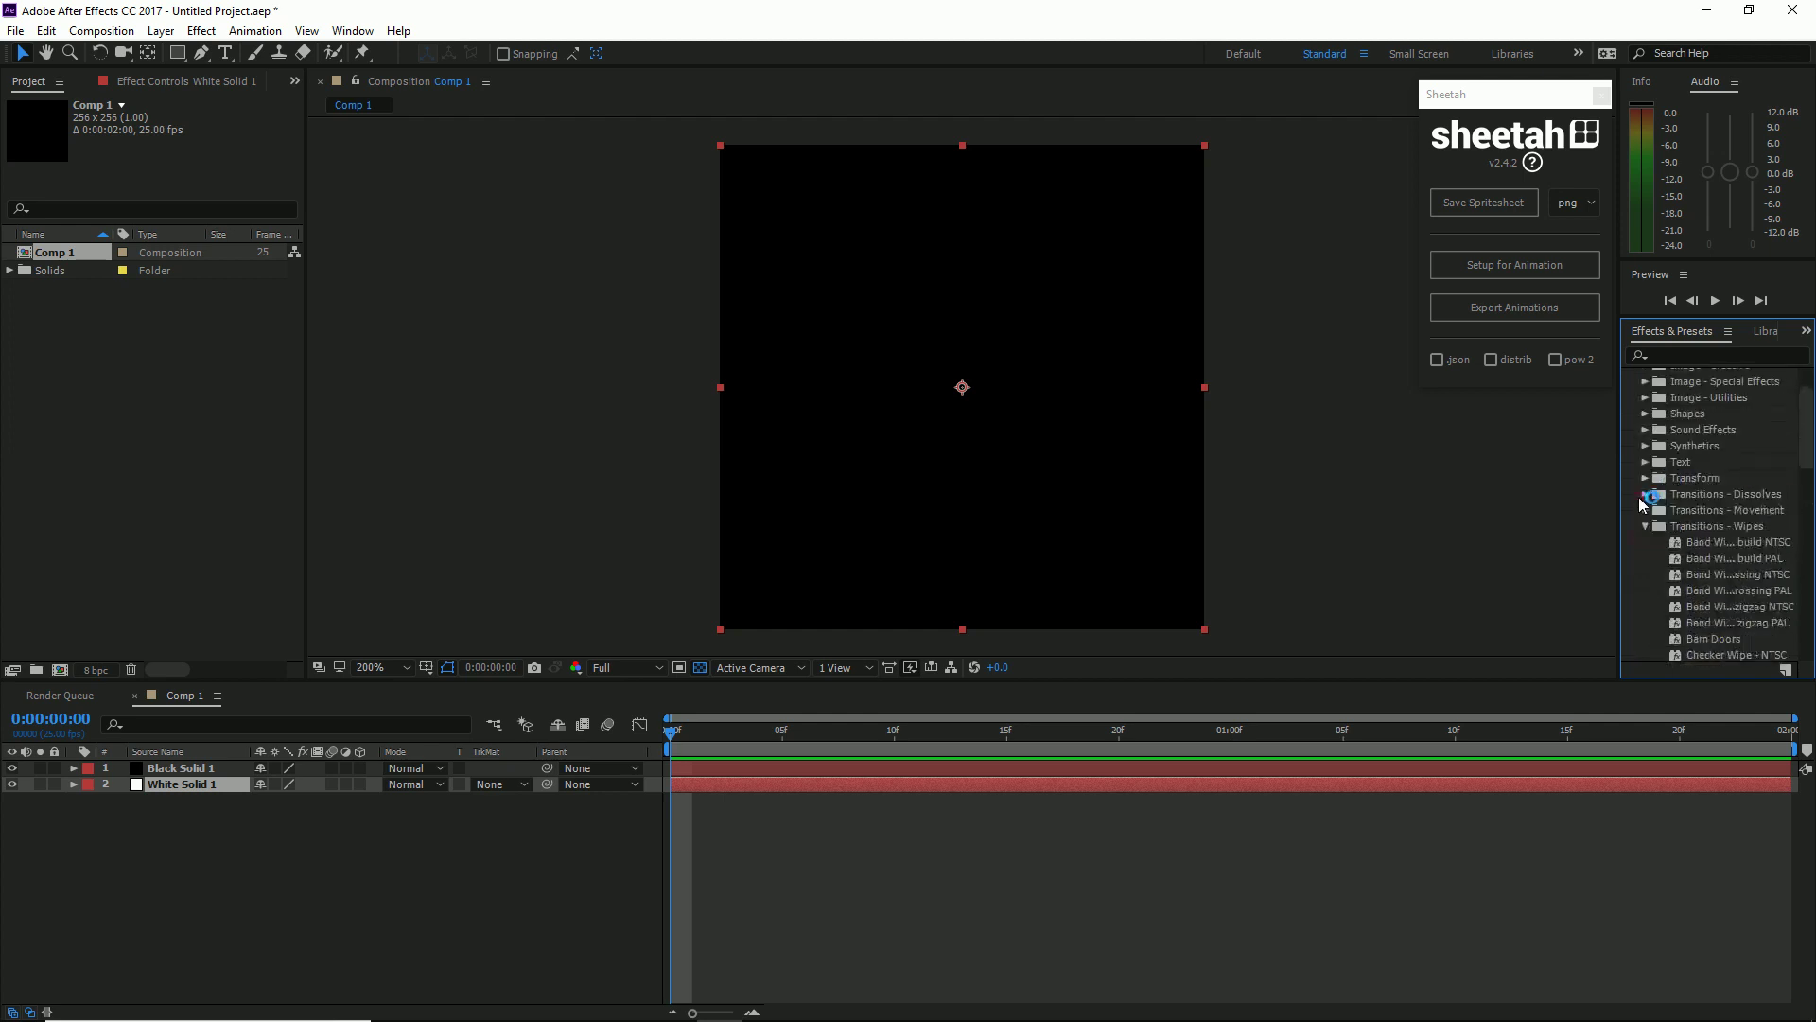
pyautogui.click(1646, 530)
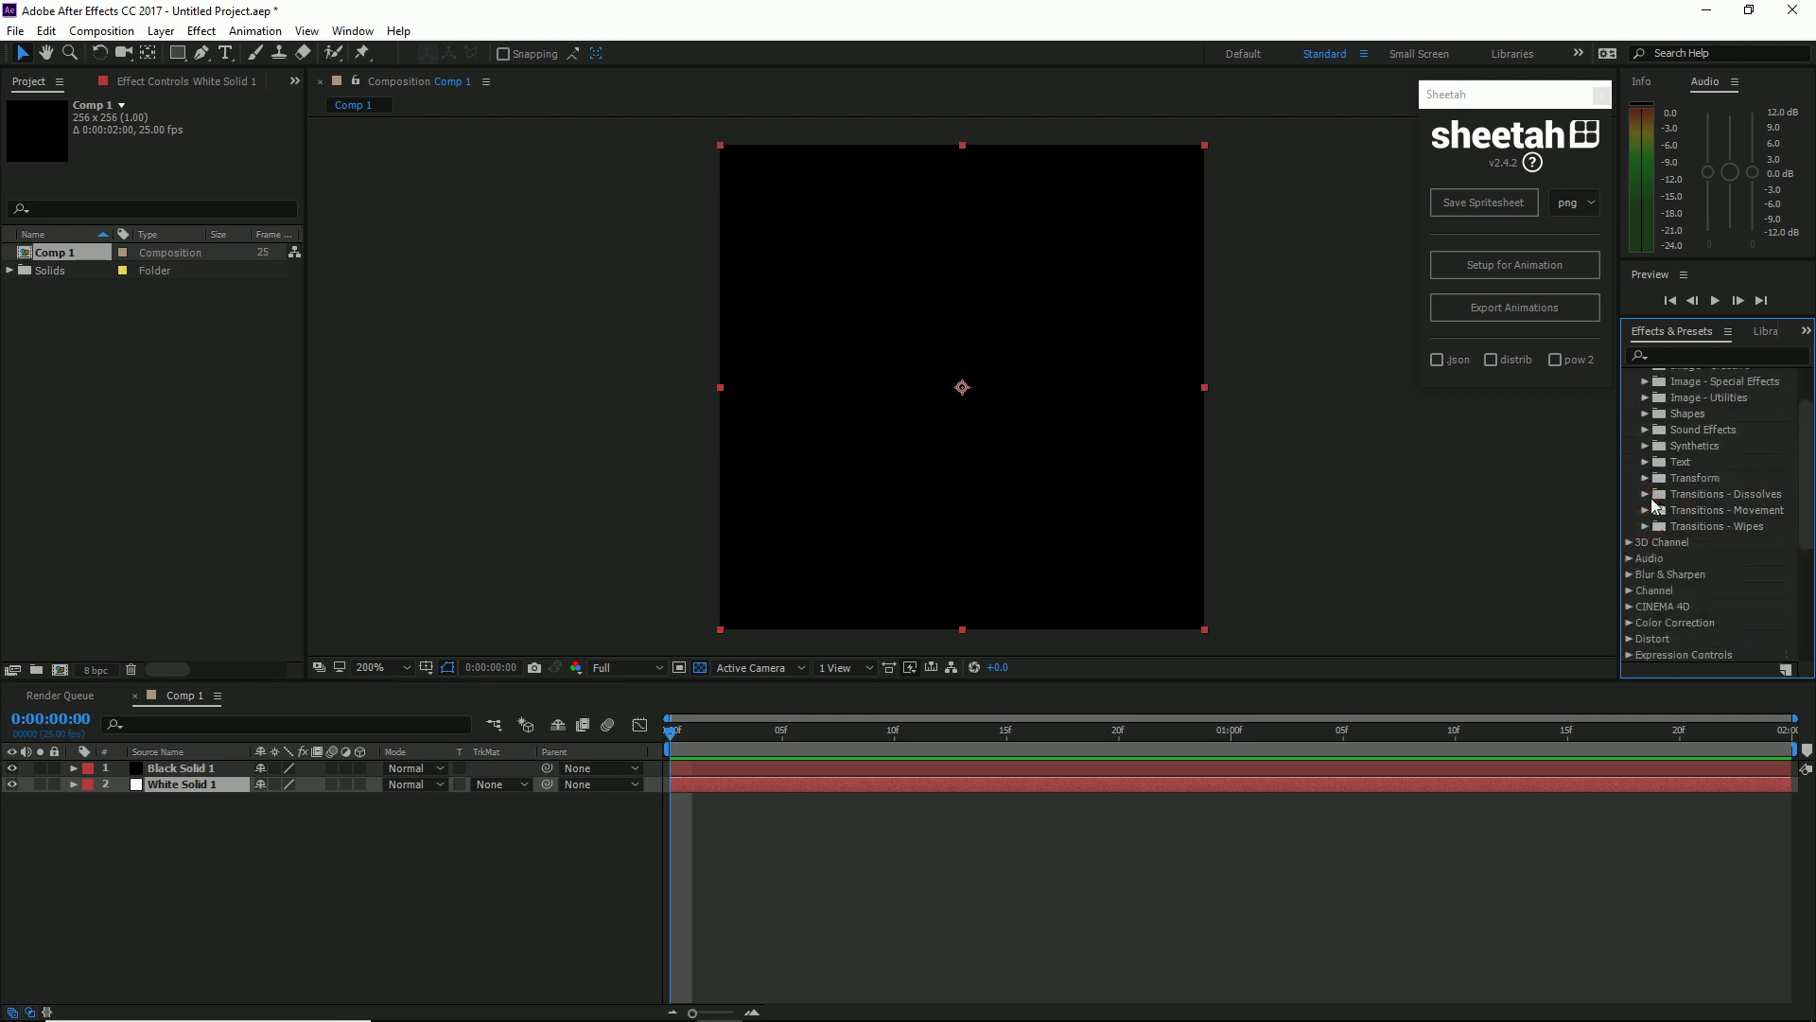
pyautogui.click(1647, 494)
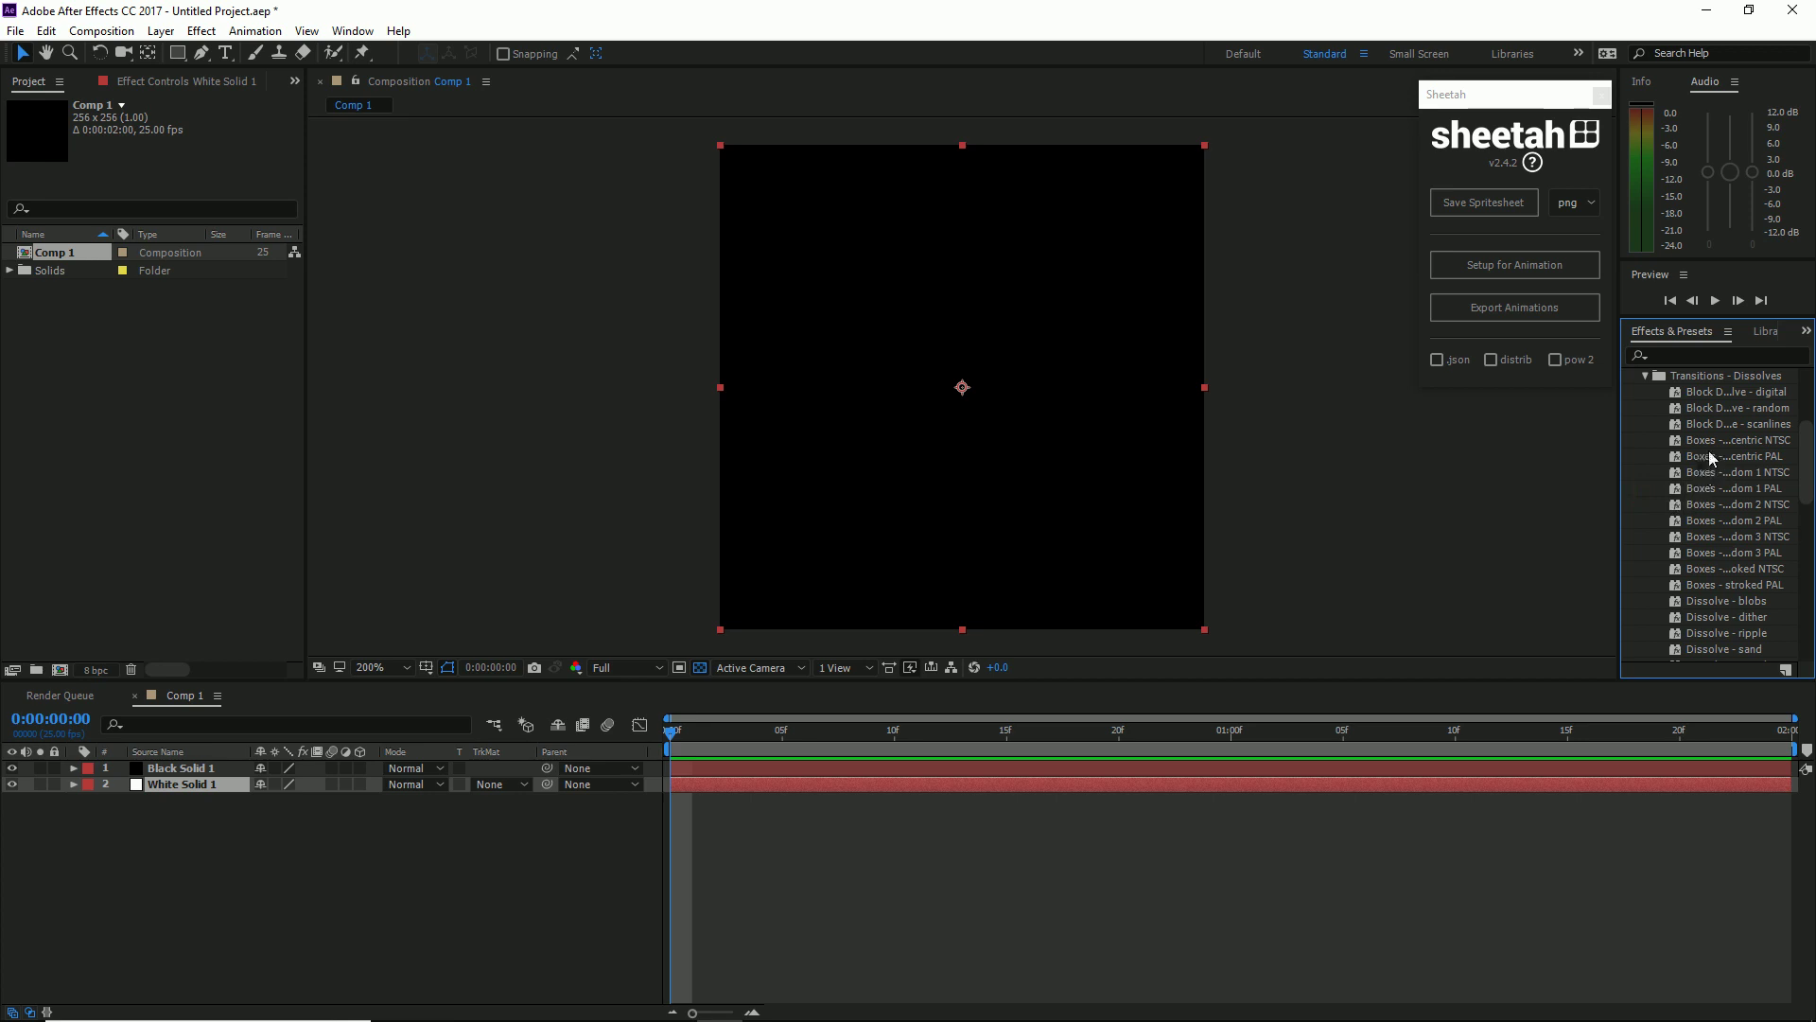
pyautogui.scroll(-2, 1731, 558)
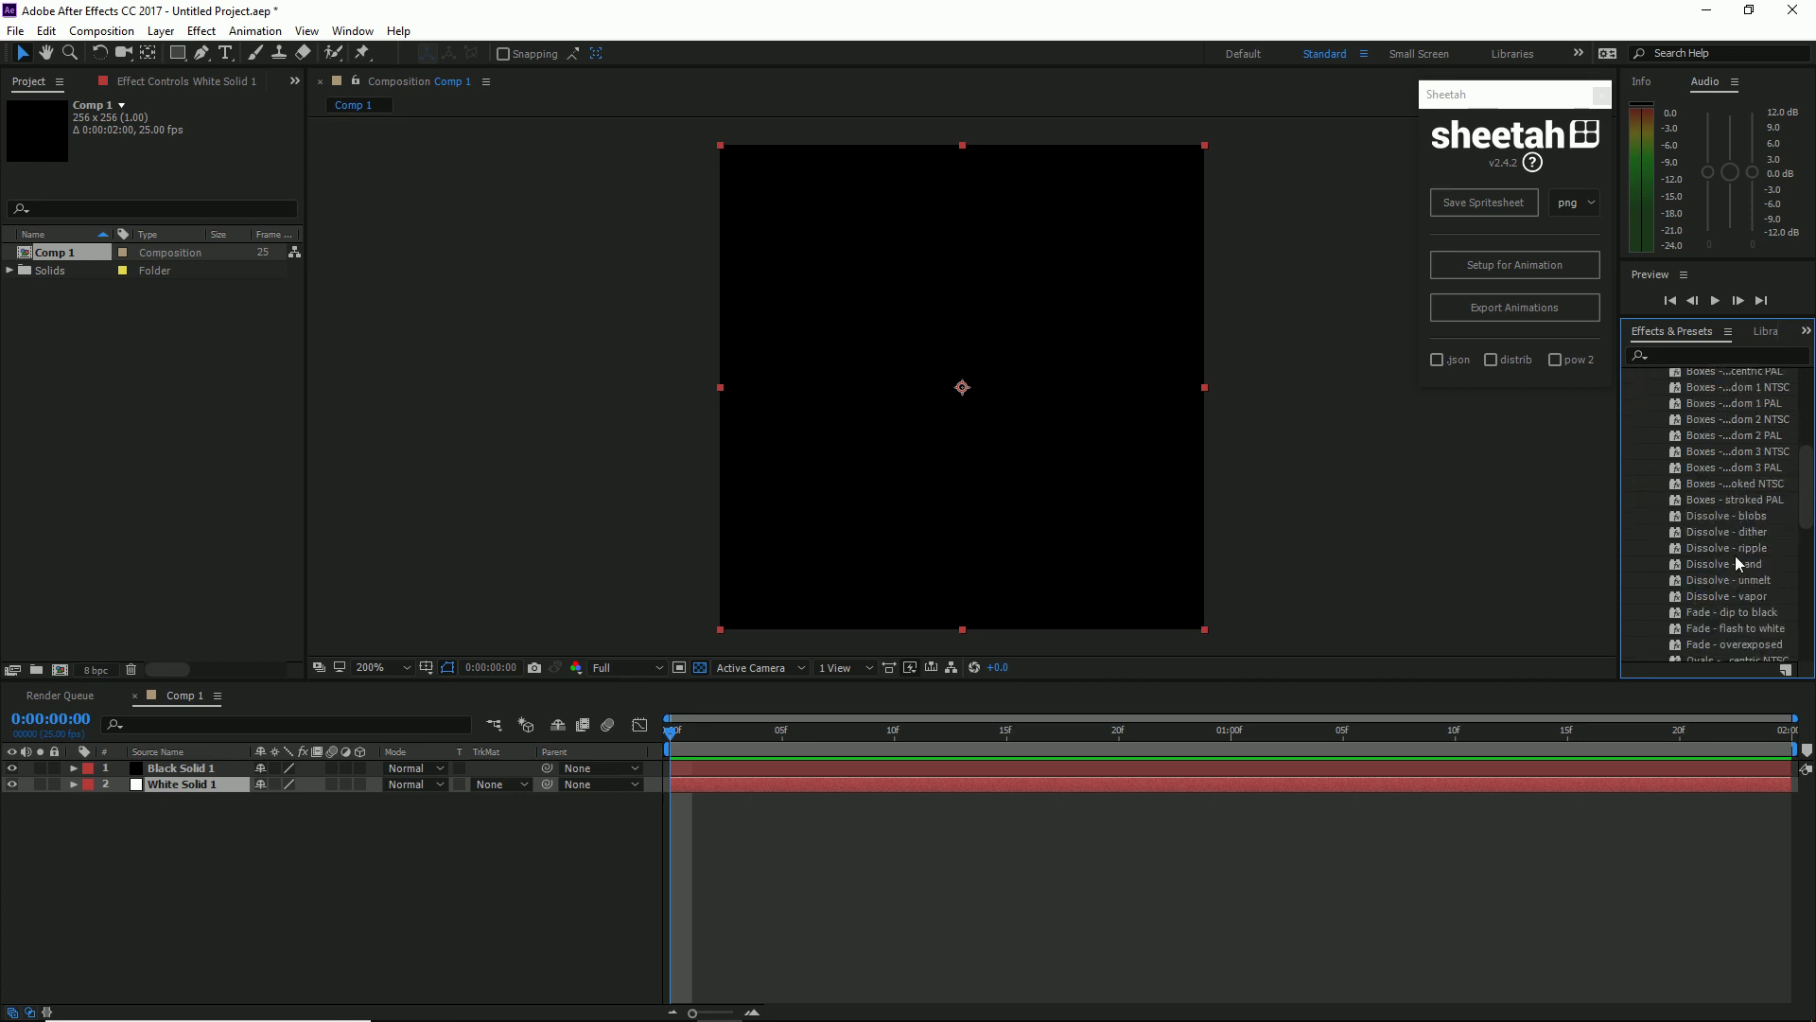
# Try the Dissolve - sand preset on the black solid, preview it and undo it.
pyautogui.moveTo(1737, 560); pyautogui.dragTo(1017, 553)
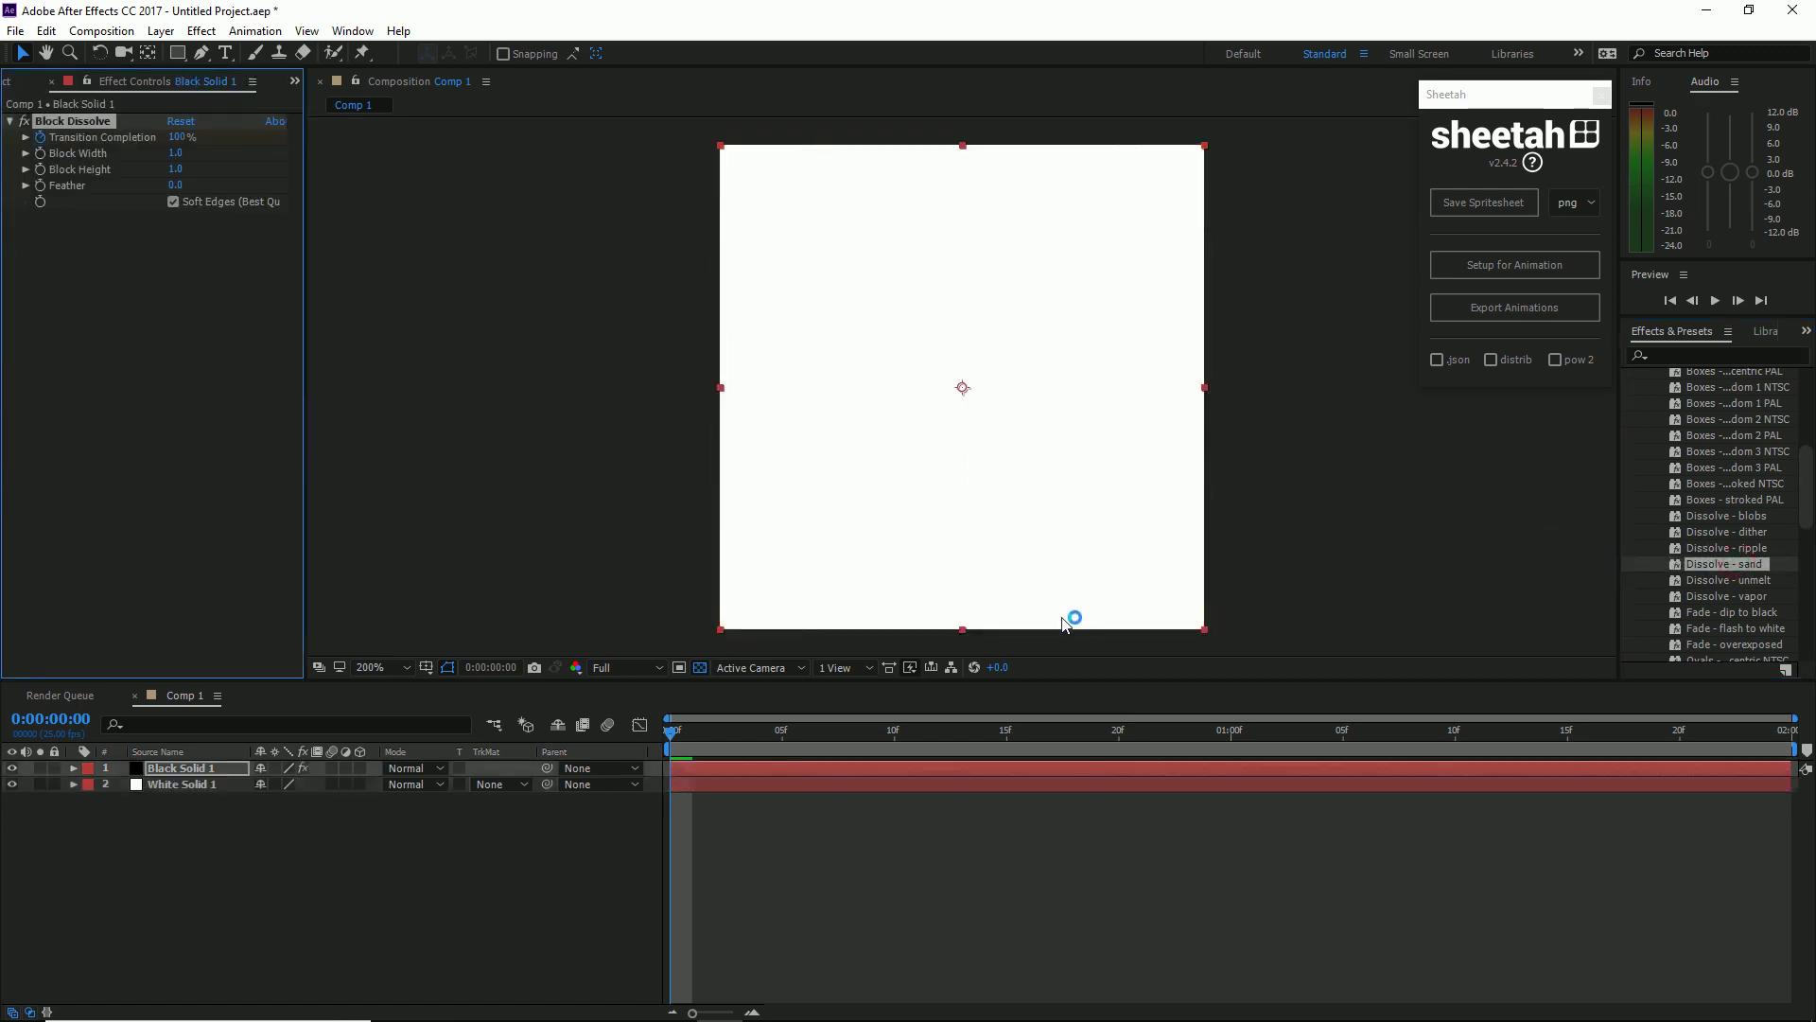
pyautogui.press('space')
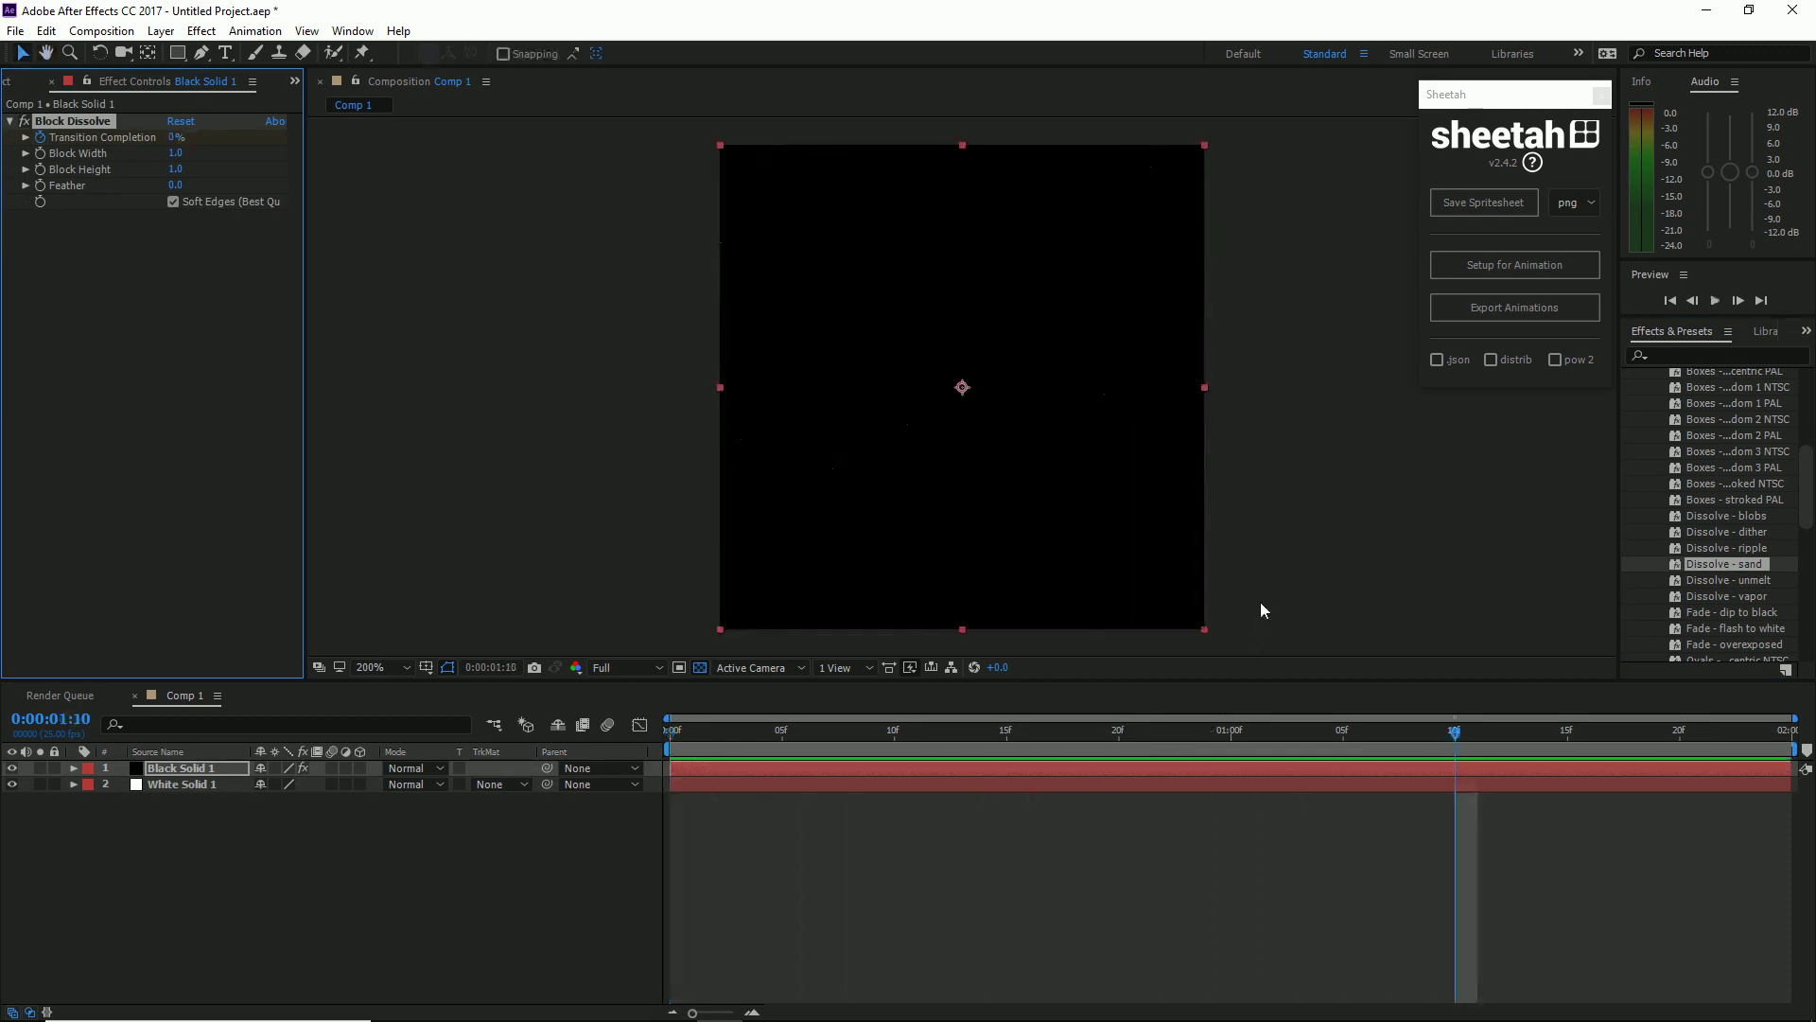
pyautogui.hotkey('ctrl', 'z')
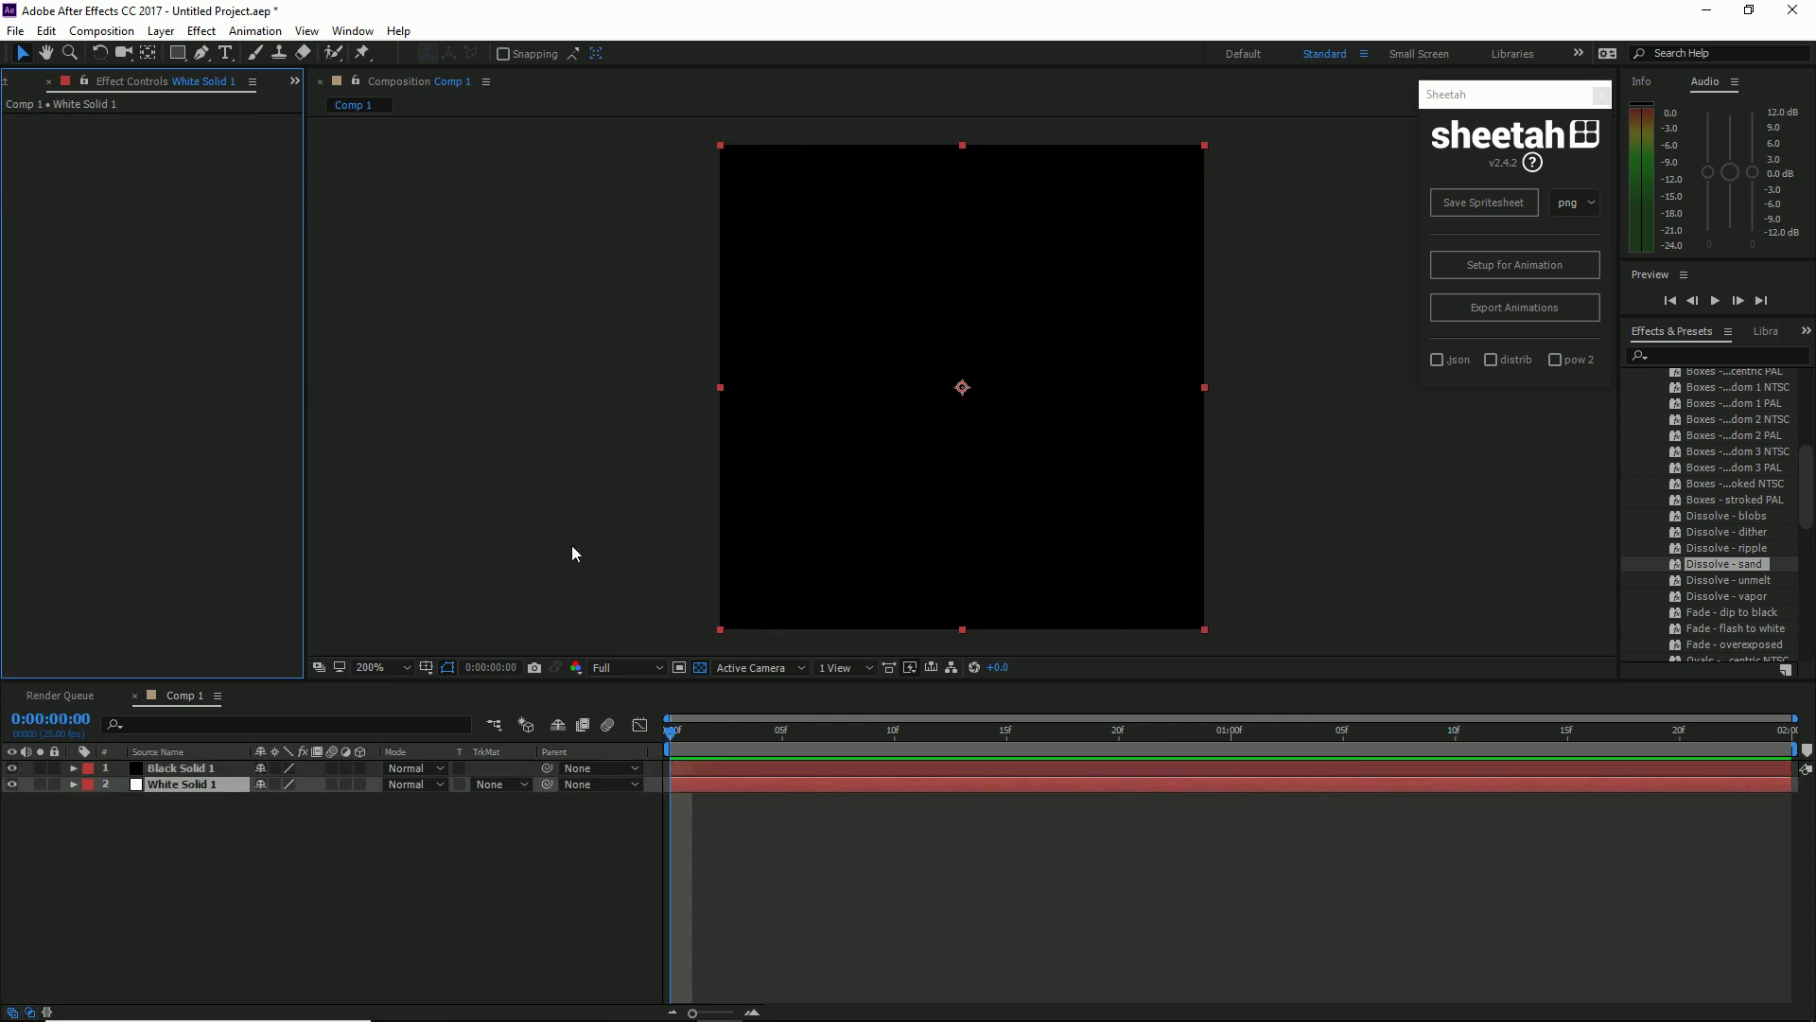
pyautogui.click(182, 770)
pyautogui.click(161, 30)
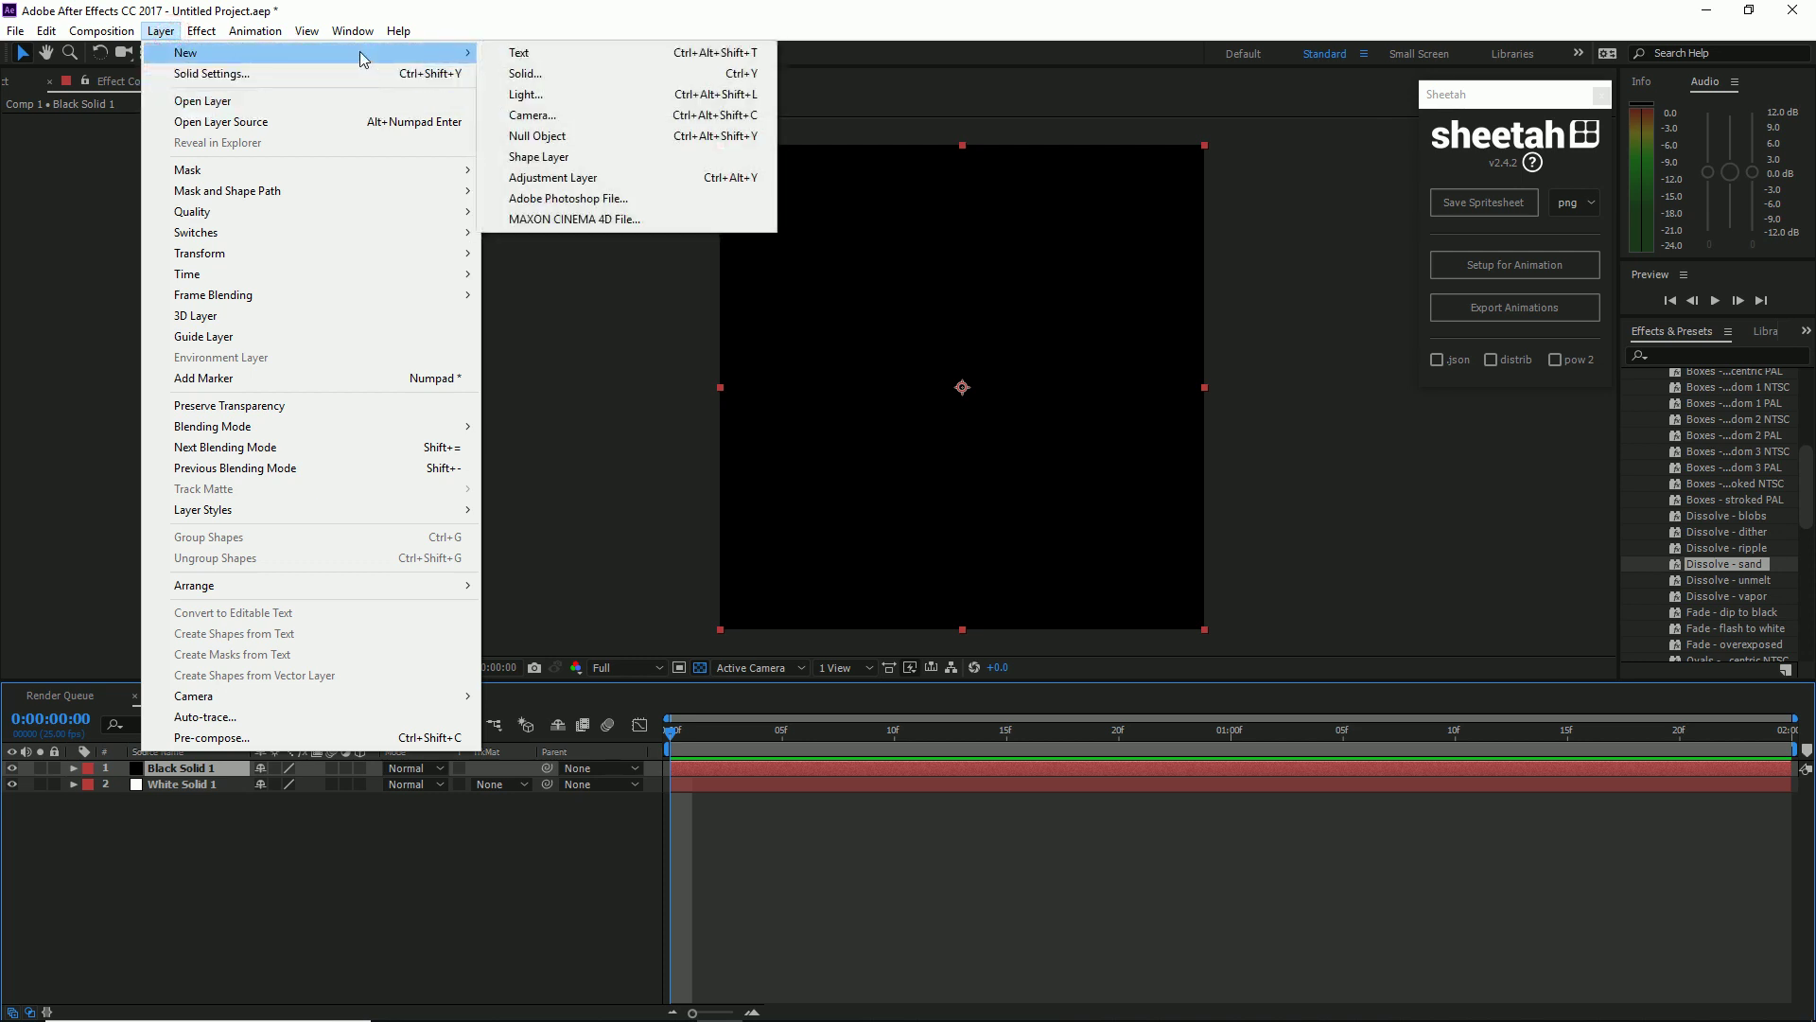
pyautogui.moveTo(201, 31)
pyautogui.moveTo(312, 518)
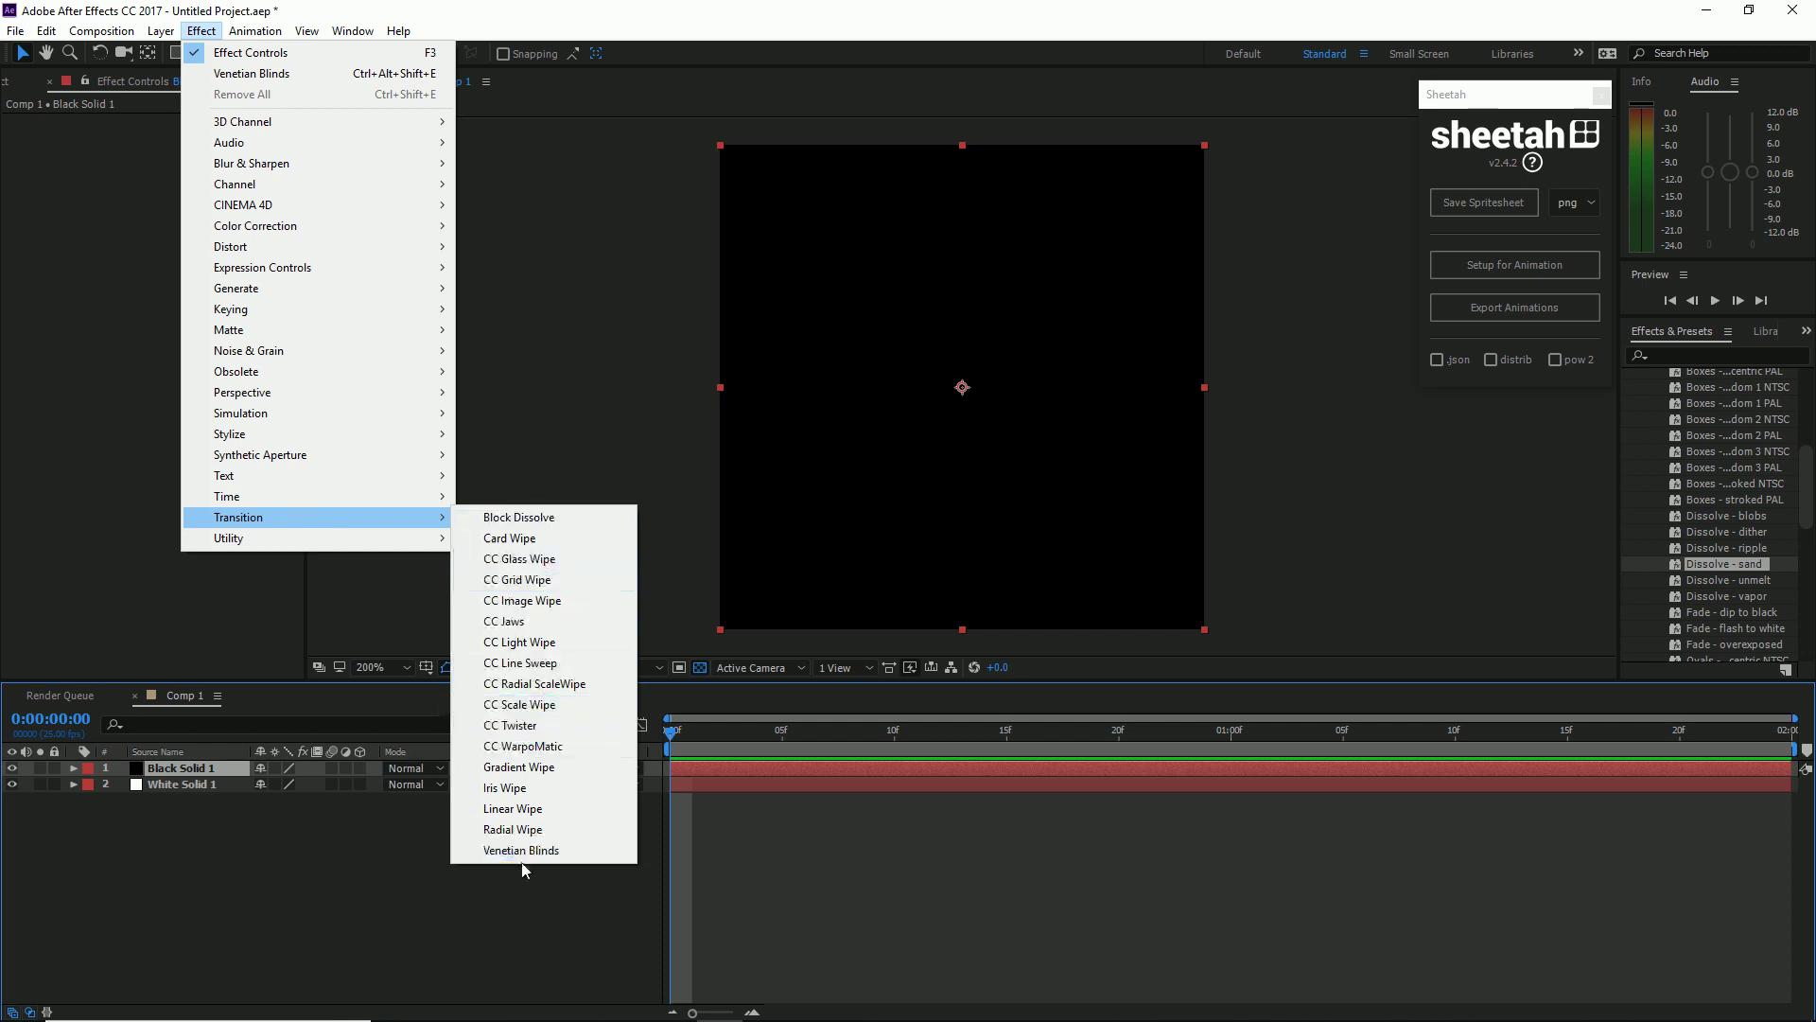
pyautogui.click(345, 868)
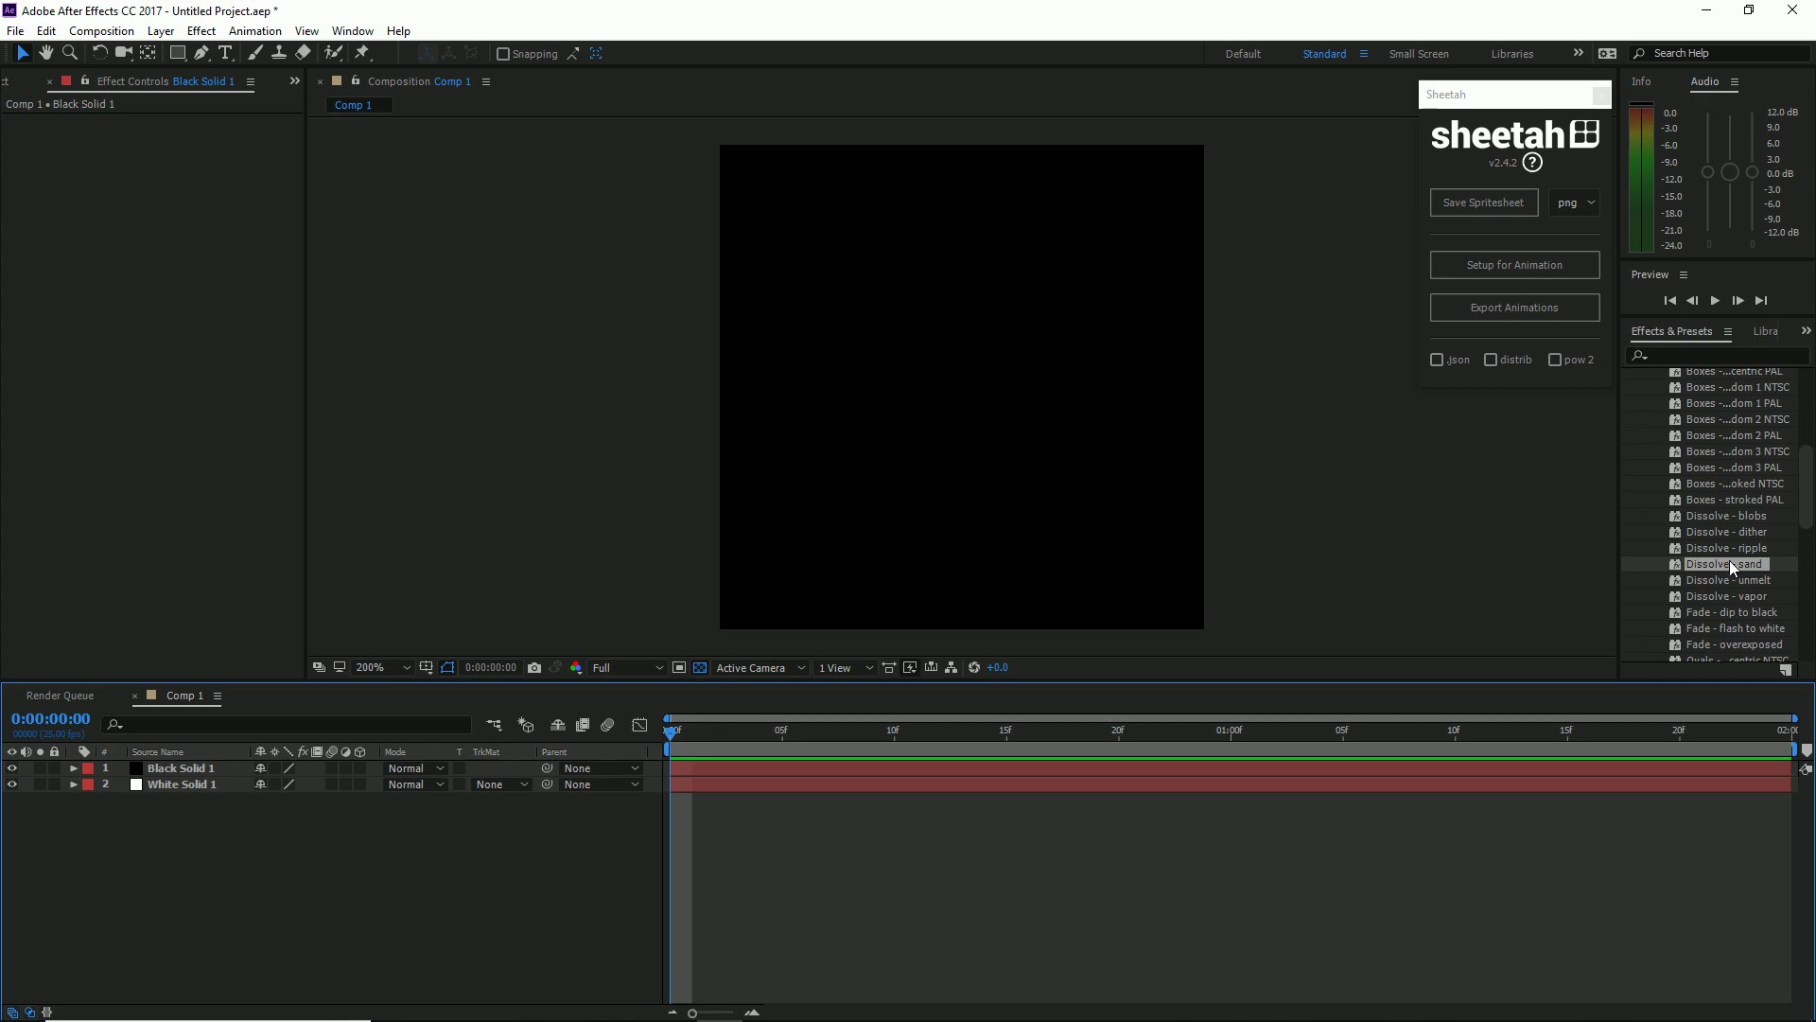
# Apply the Dissolve - sand preset to the black solid and preview the transition, returning the playhead to the first frame.
pyautogui.moveTo(1729, 564); pyautogui.dragTo(820, 401)
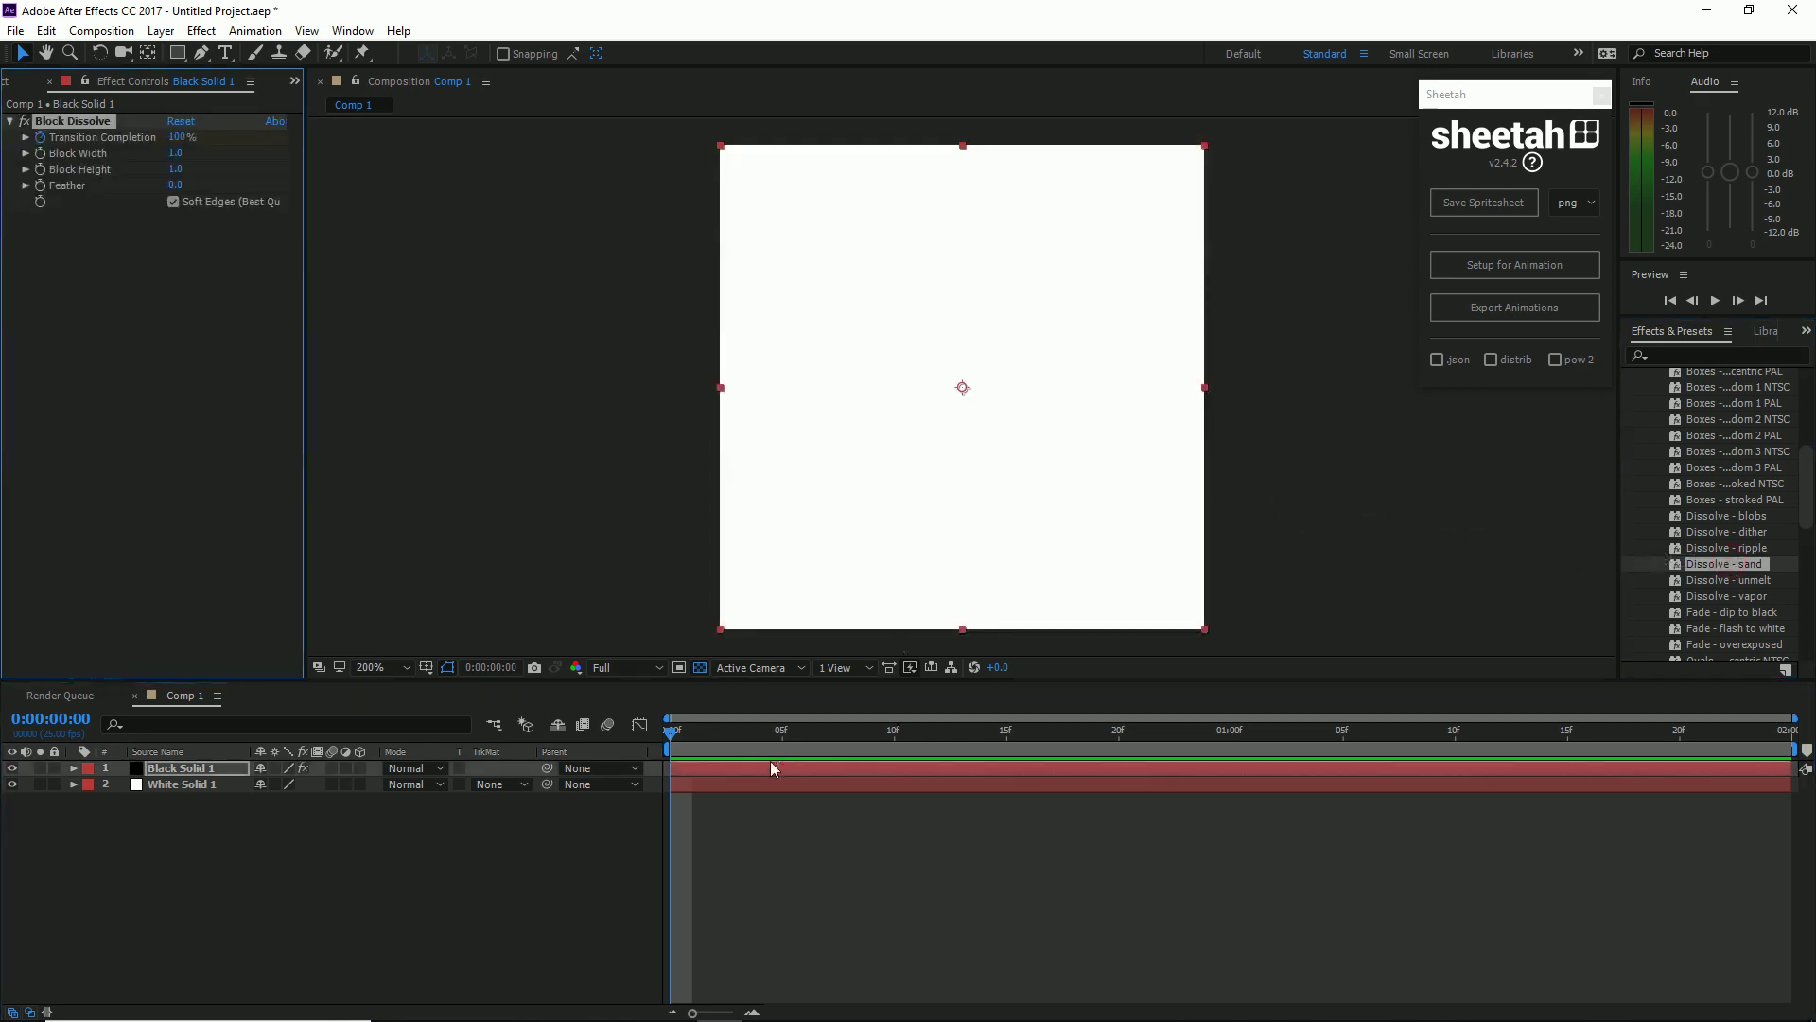
pyautogui.press('space')
pyautogui.click(716, 739)
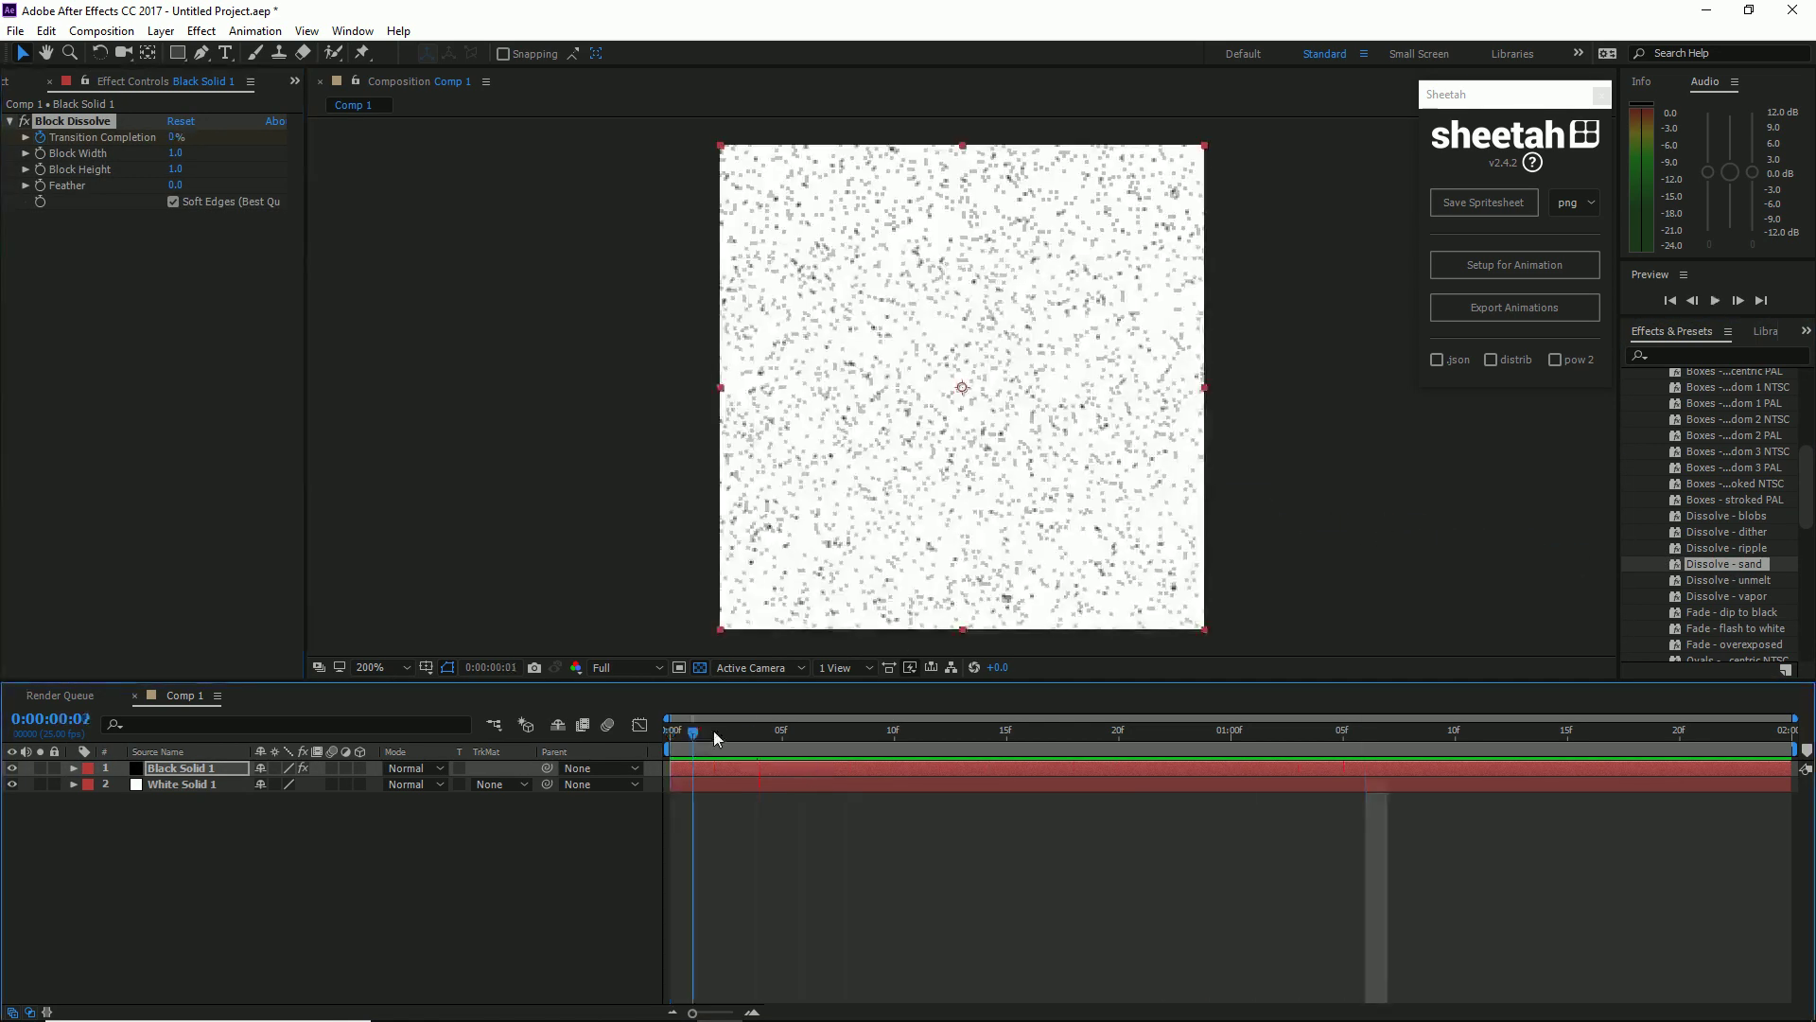
pyautogui.moveTo(716, 739); pyautogui.dragTo(544, 770)
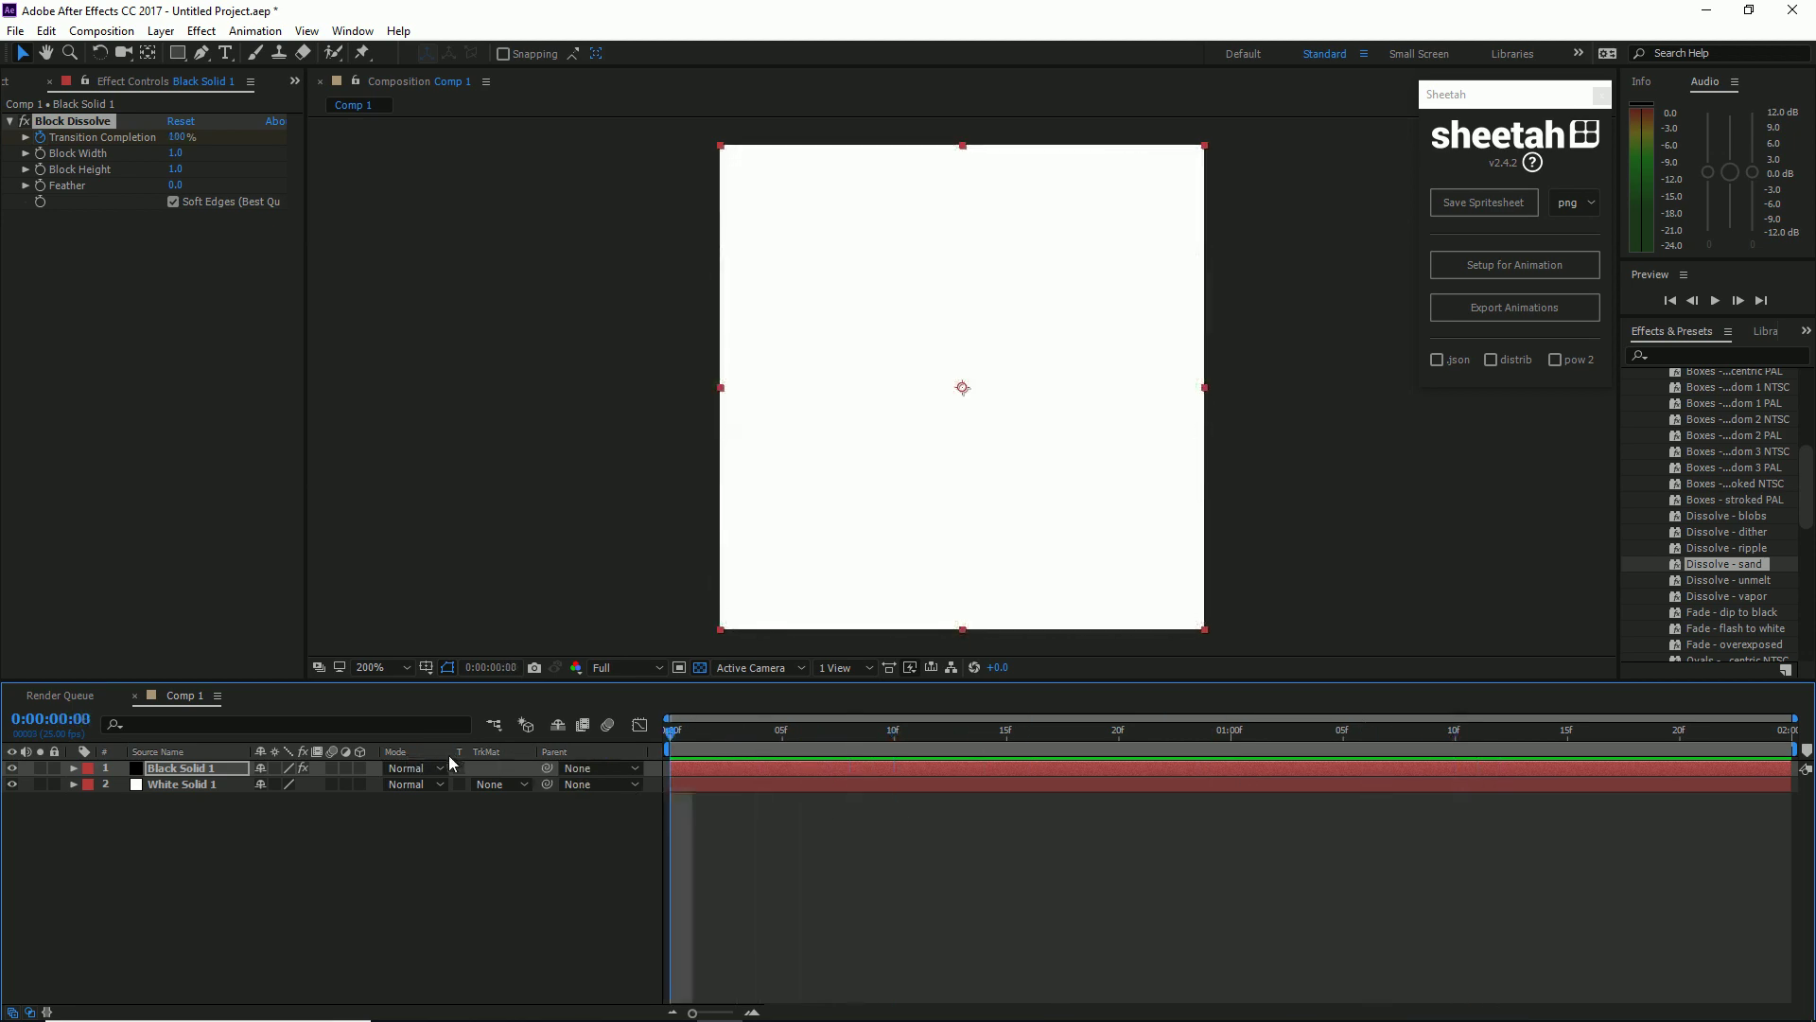
# Reveal the black solid's Transition Completion keyframes, move the end keyframe to 0:00:01:10 and preview the dissolve.
pyautogui.press('u')
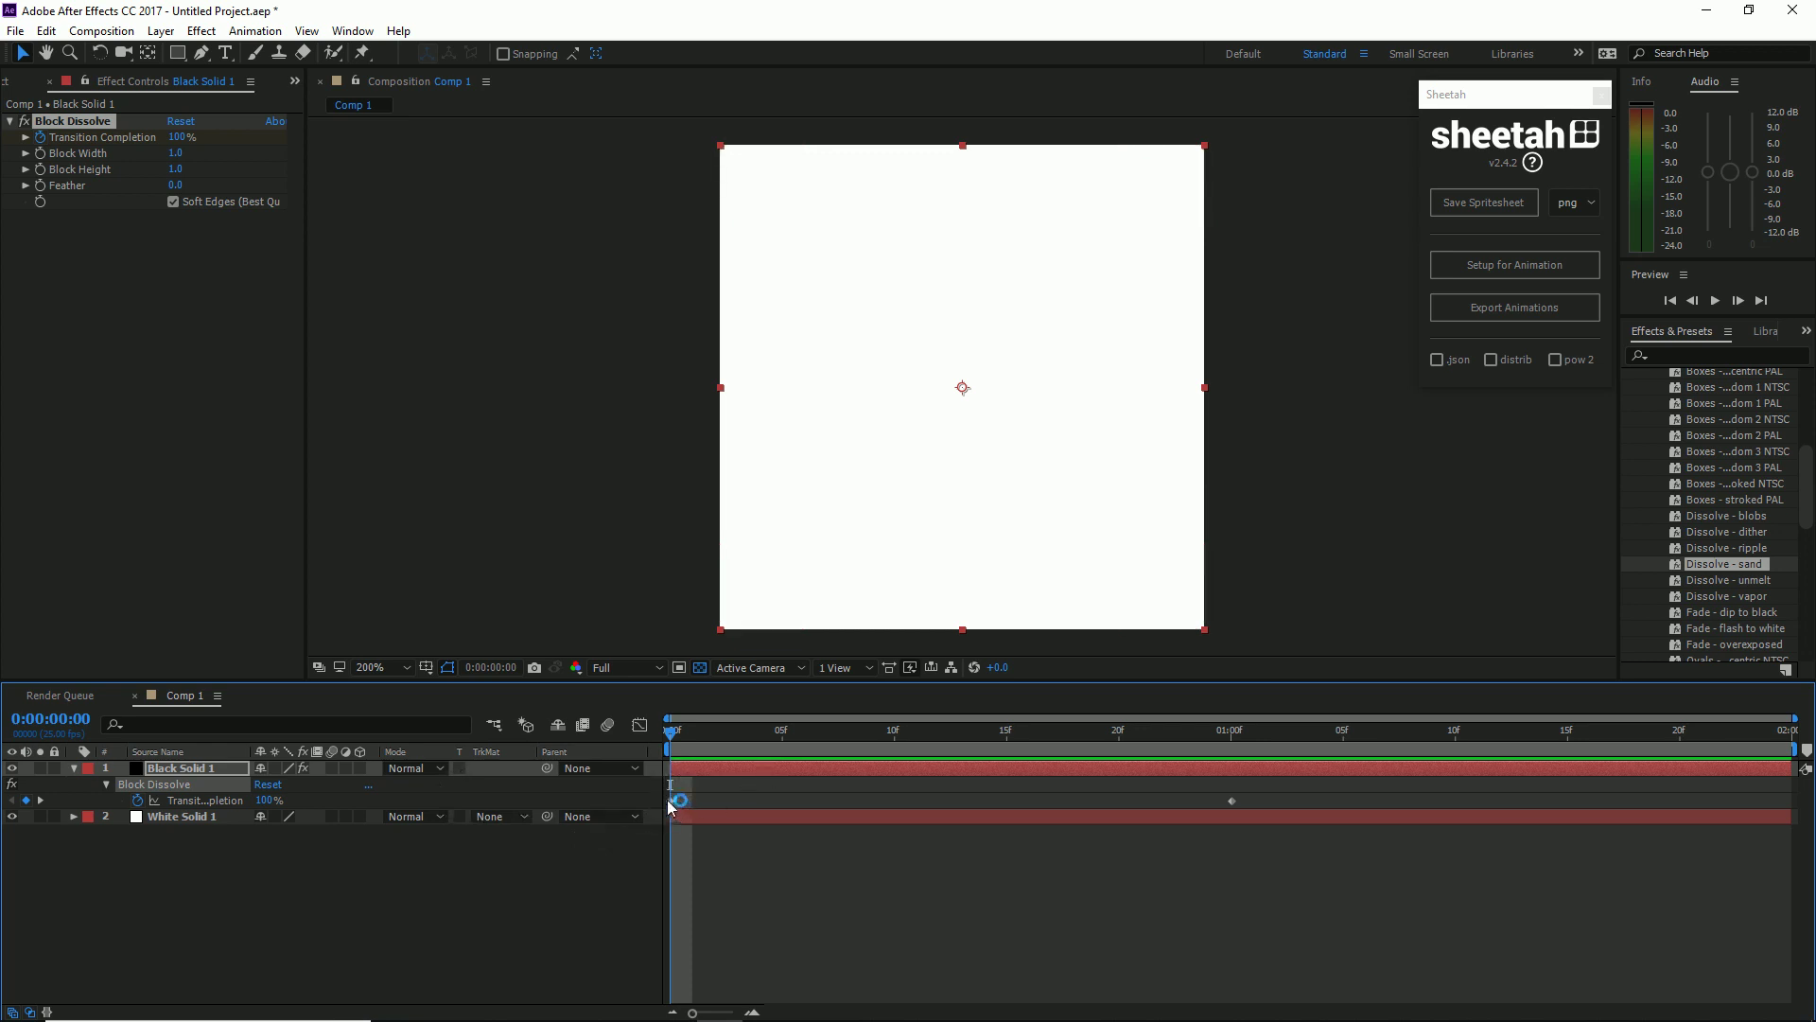
pyautogui.moveTo(670, 804)
pyautogui.mouseDown()
pyautogui.moveTo(1310, 802)
pyautogui.moveTo(670, 821)
pyautogui.mouseUp()
pyautogui.moveTo(1320, 800); pyautogui.dragTo(1455, 802)
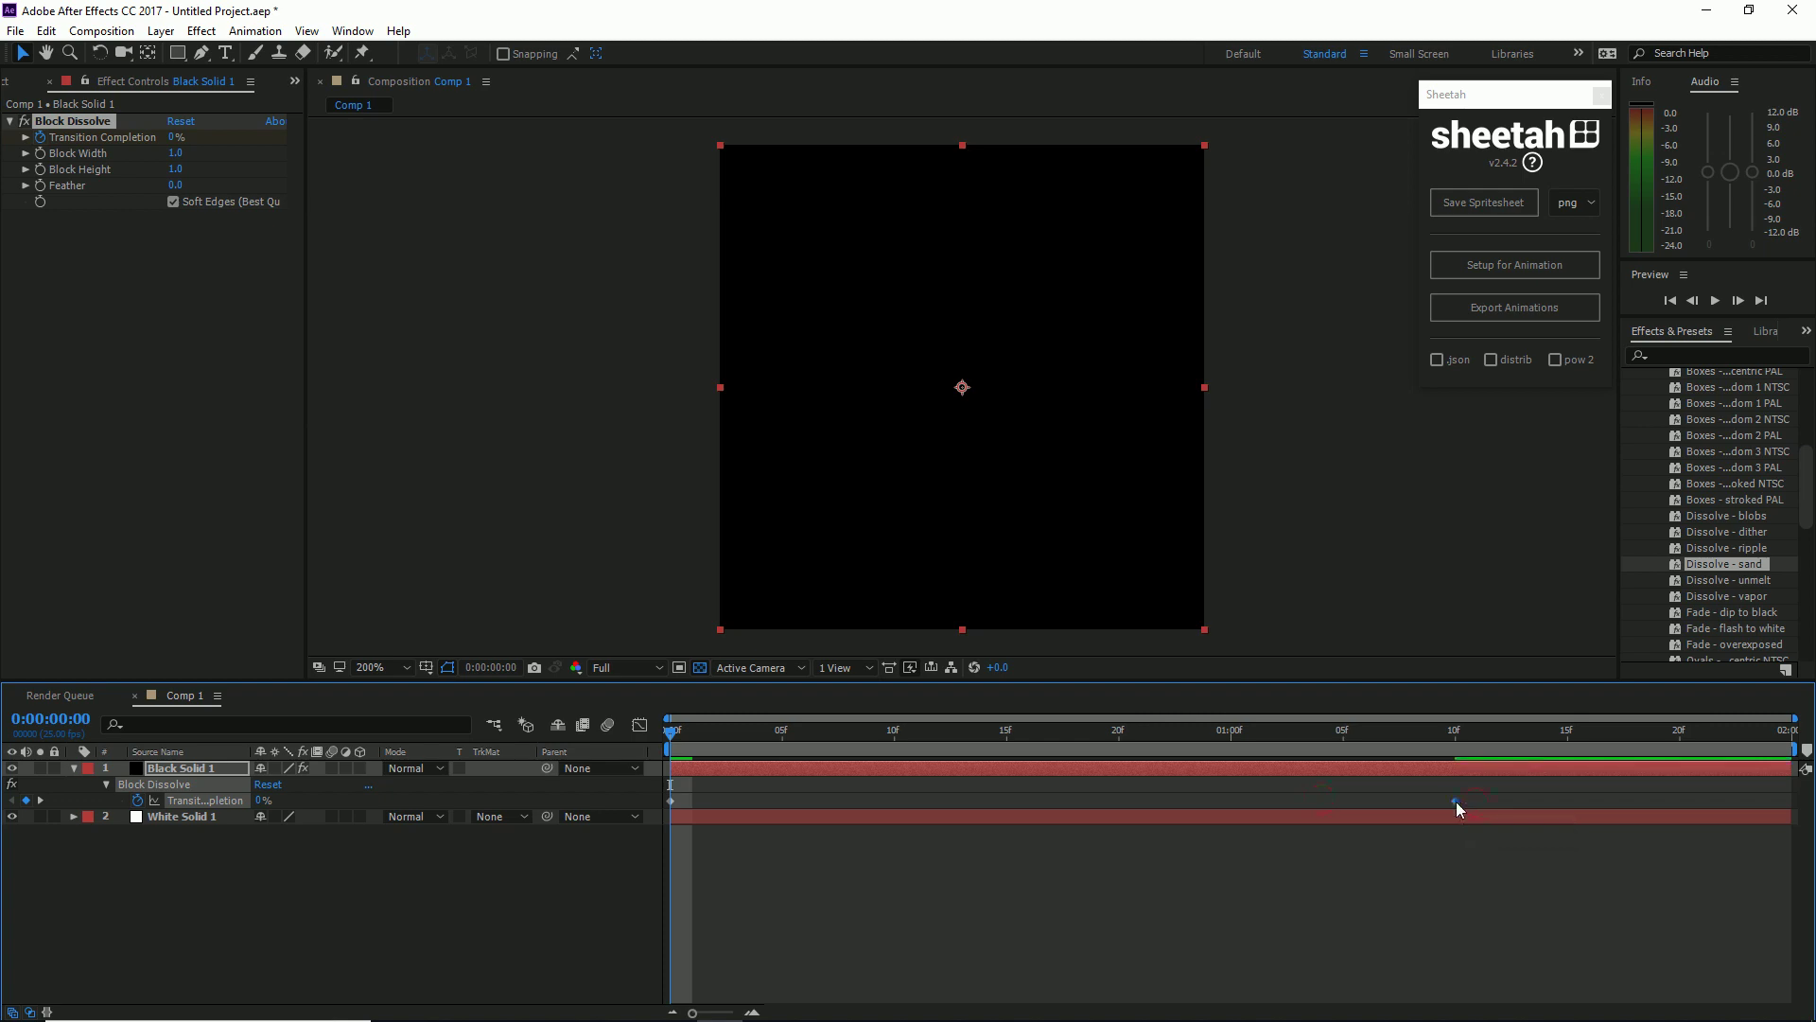
pyautogui.moveTo(1428, 729); pyautogui.dragTo(431, 719)
pyautogui.press('space')
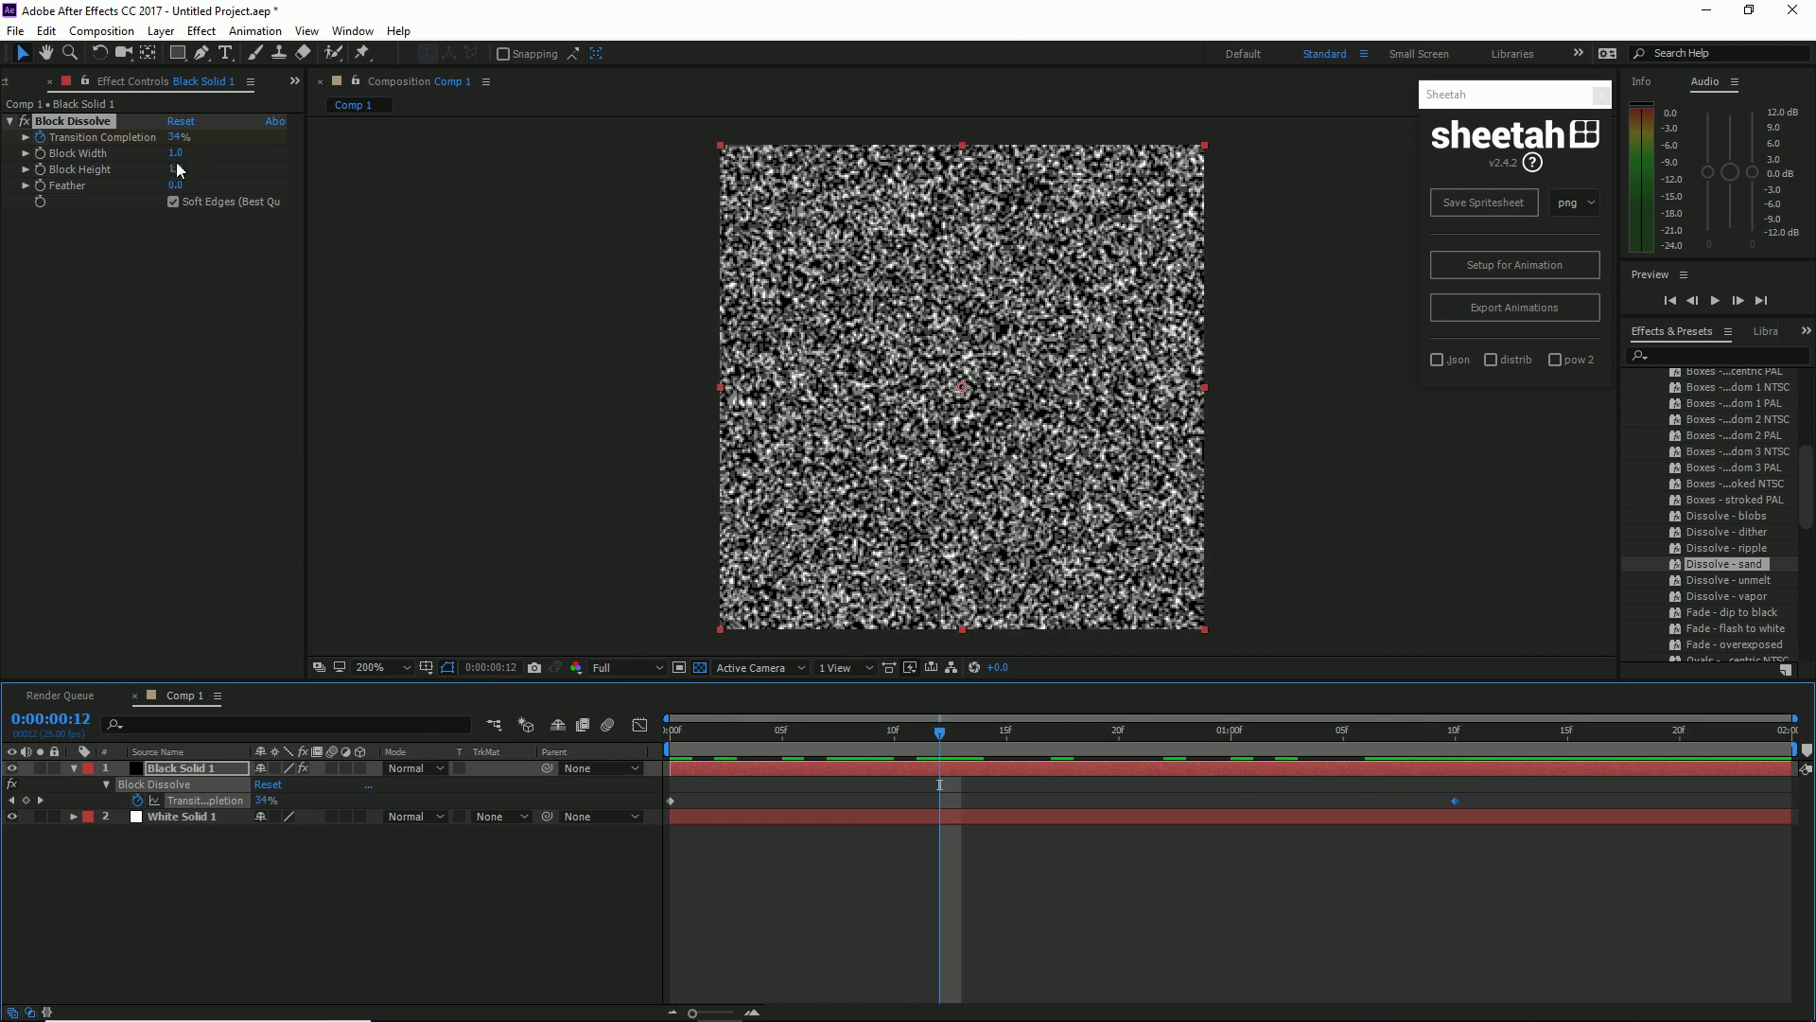
# Set the Block Dissolve effect's Block Width and Block Height to 5.
pyautogui.moveTo(178, 153)
pyautogui.mouseDown()
pyautogui.moveTo(202, 153)
pyautogui.moveTo(192, 167)
pyautogui.mouseUp()
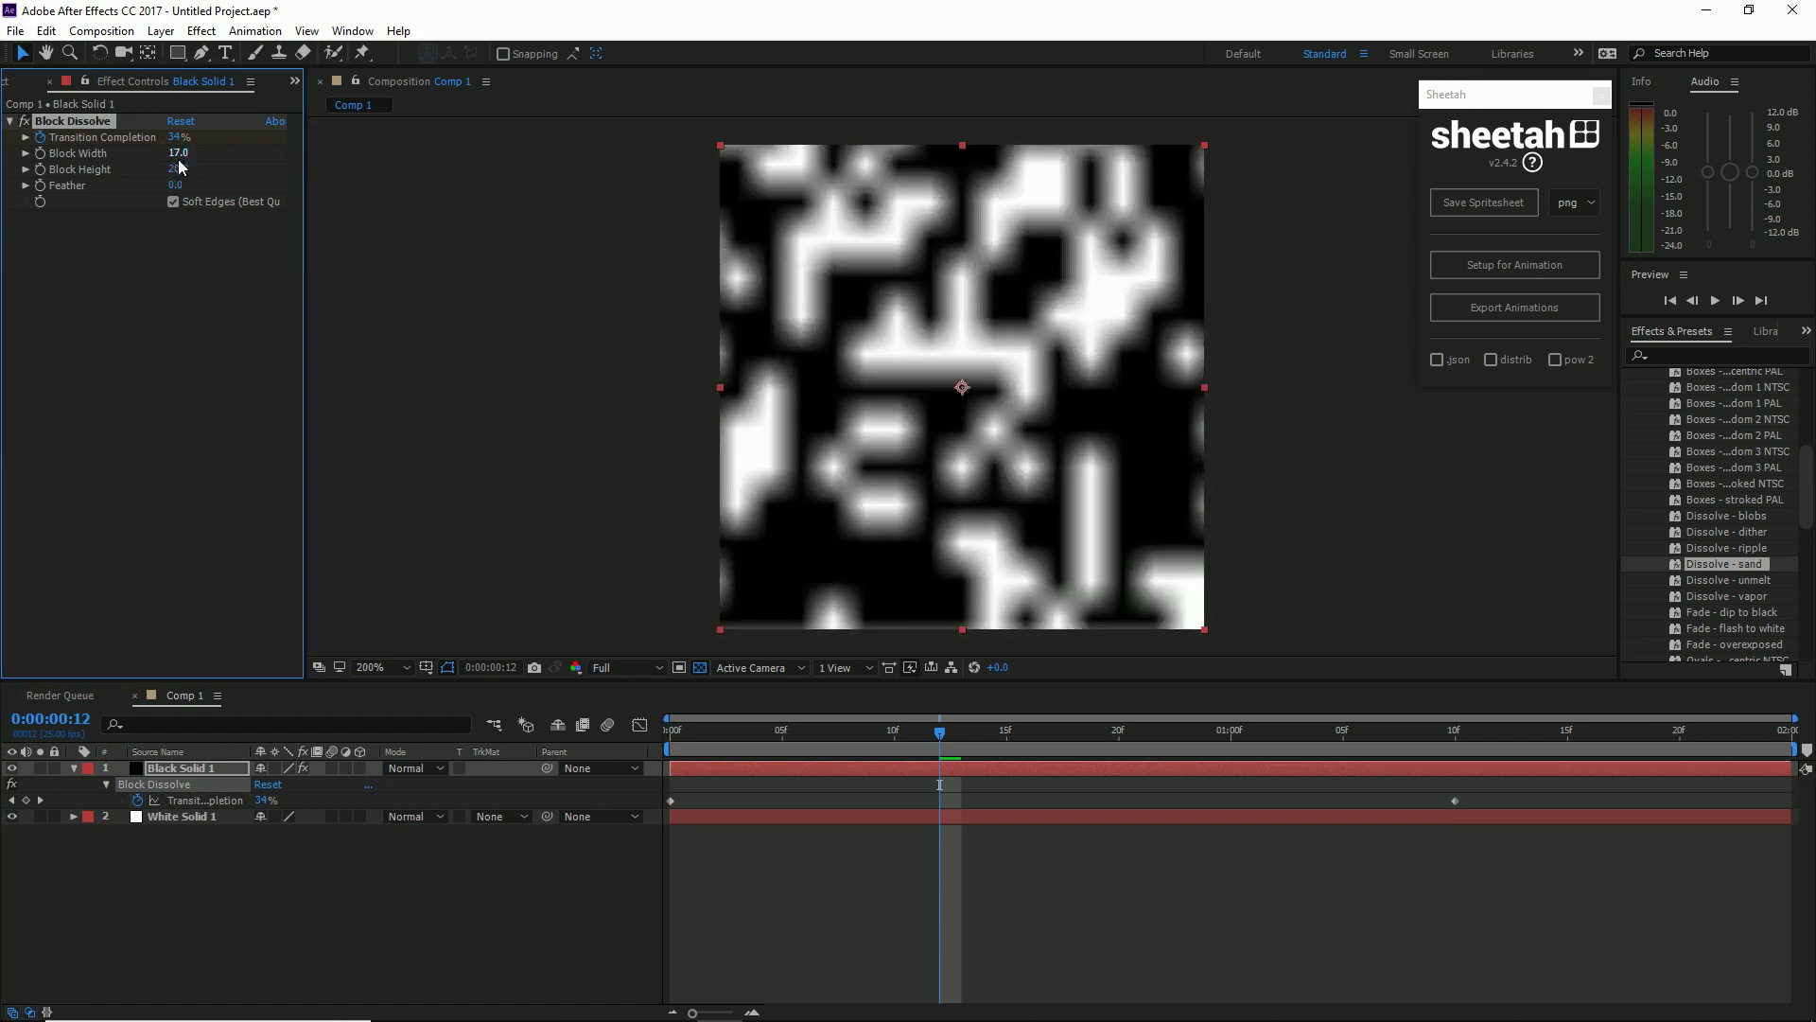
pyautogui.click(185, 155)
pyautogui.write('5')
pyautogui.press('Tab')
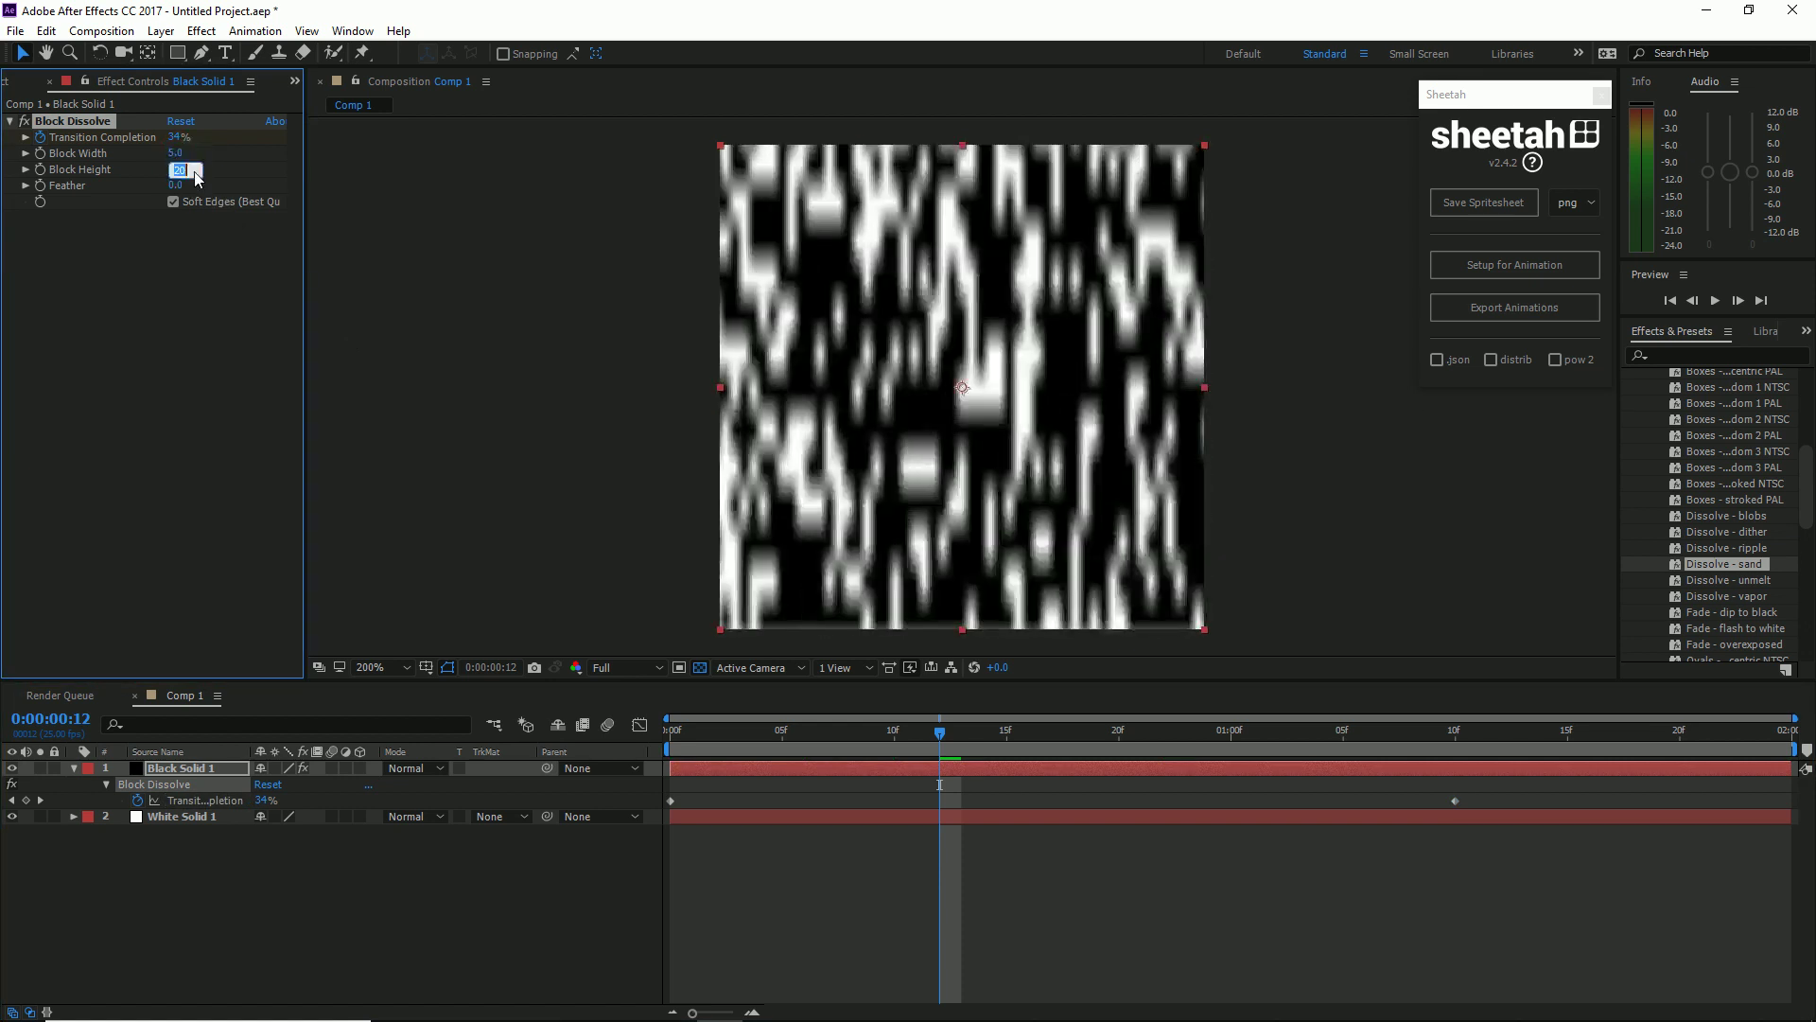
pyautogui.write('5')
pyautogui.press('Return')
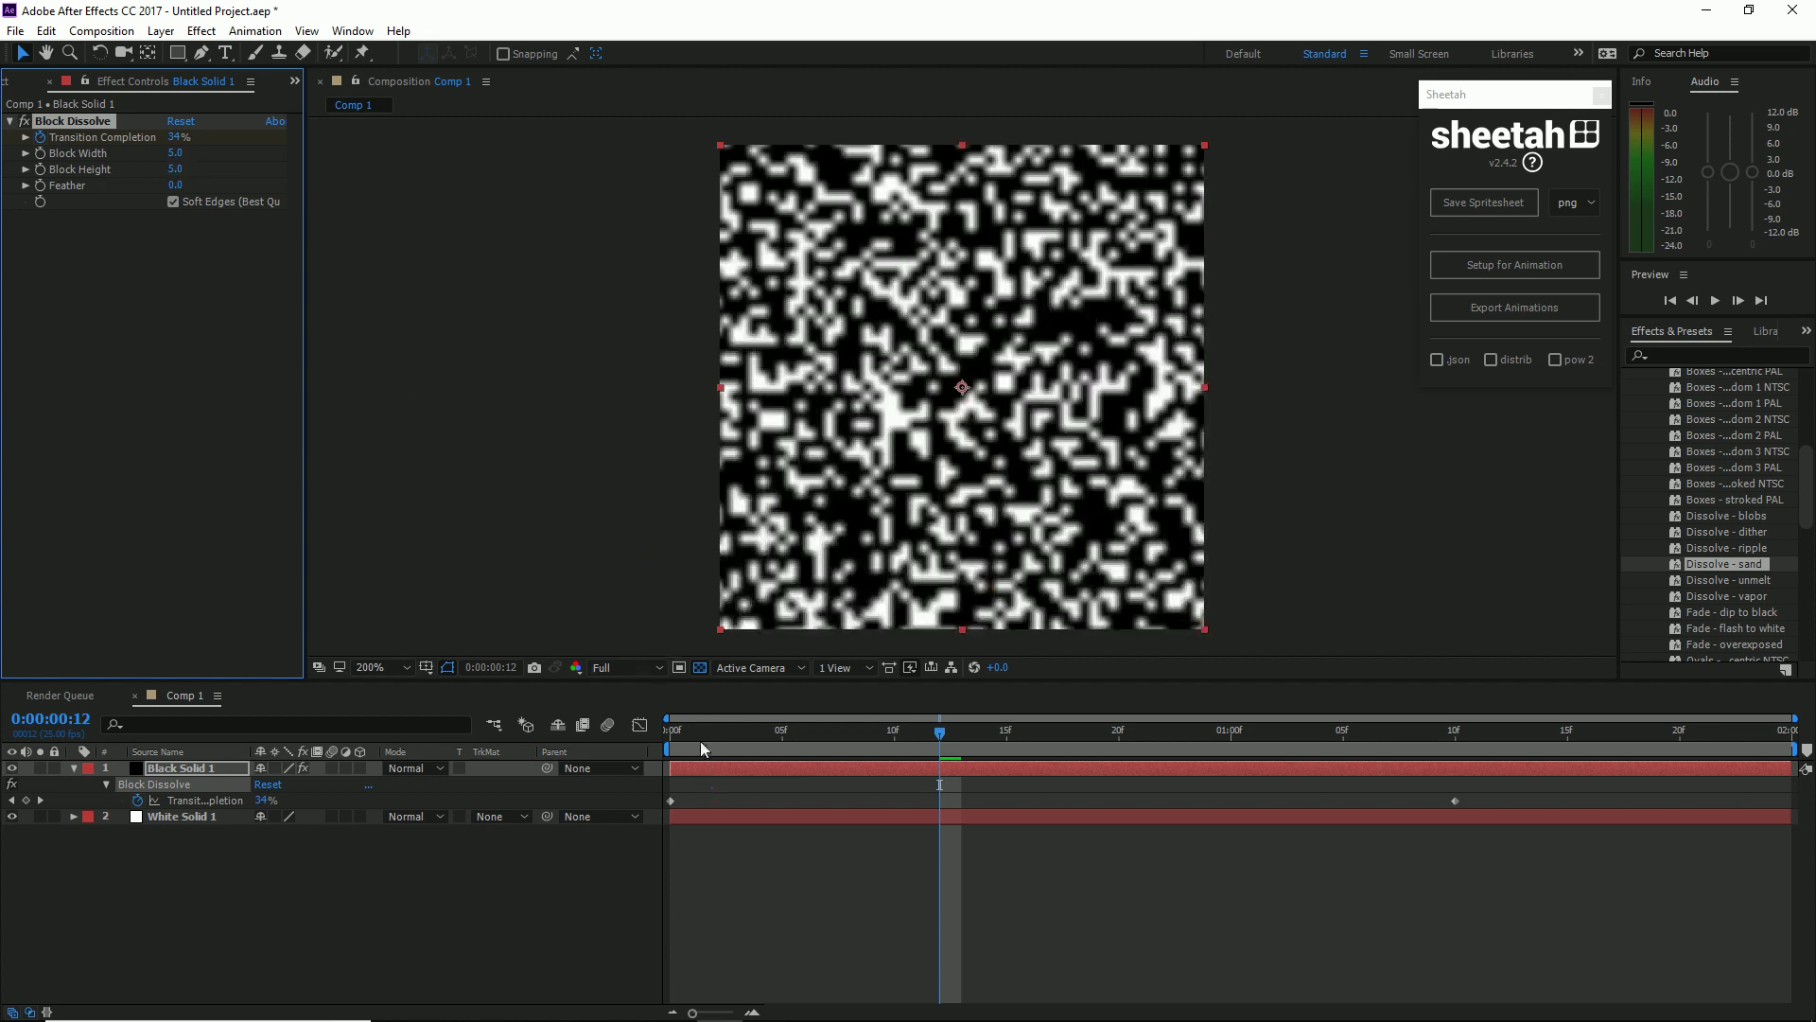
# Preview the dissolve with the new block size, scrub through its end and return the playhead to the first frame.
pyautogui.press('space')
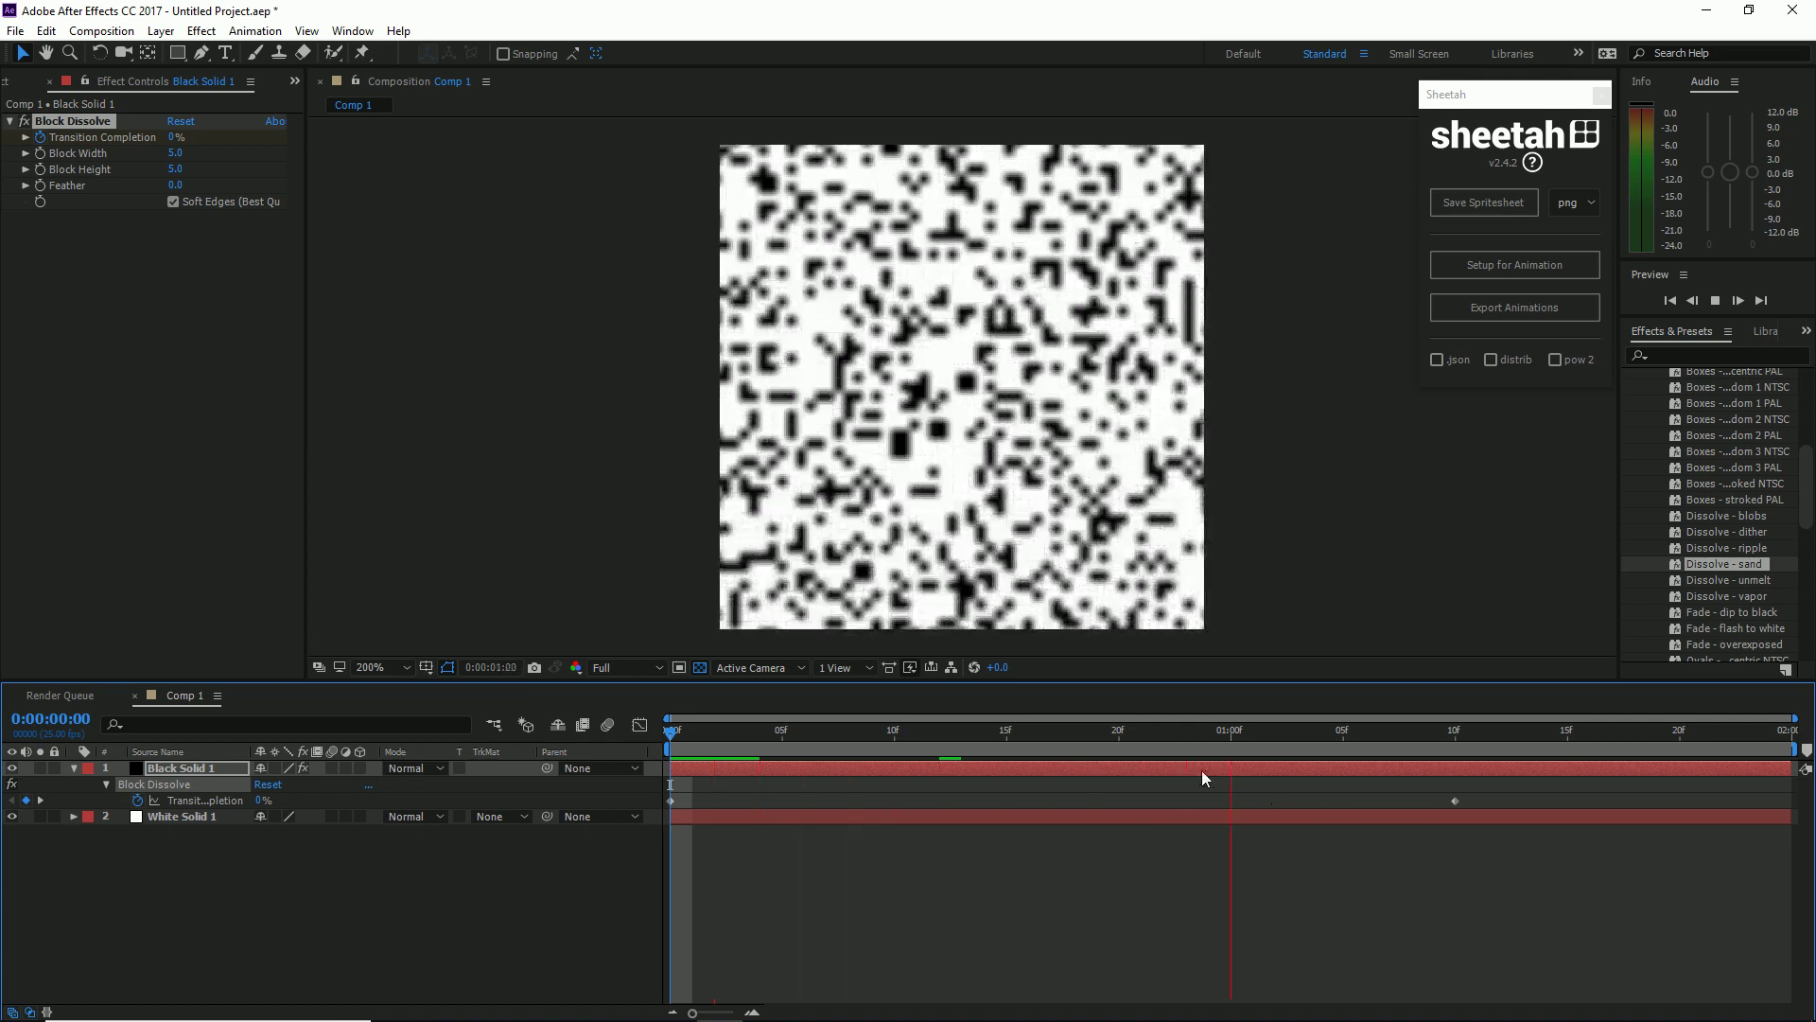
pyautogui.press('space')
pyautogui.moveTo(1053, 740); pyautogui.dragTo(1476, 780)
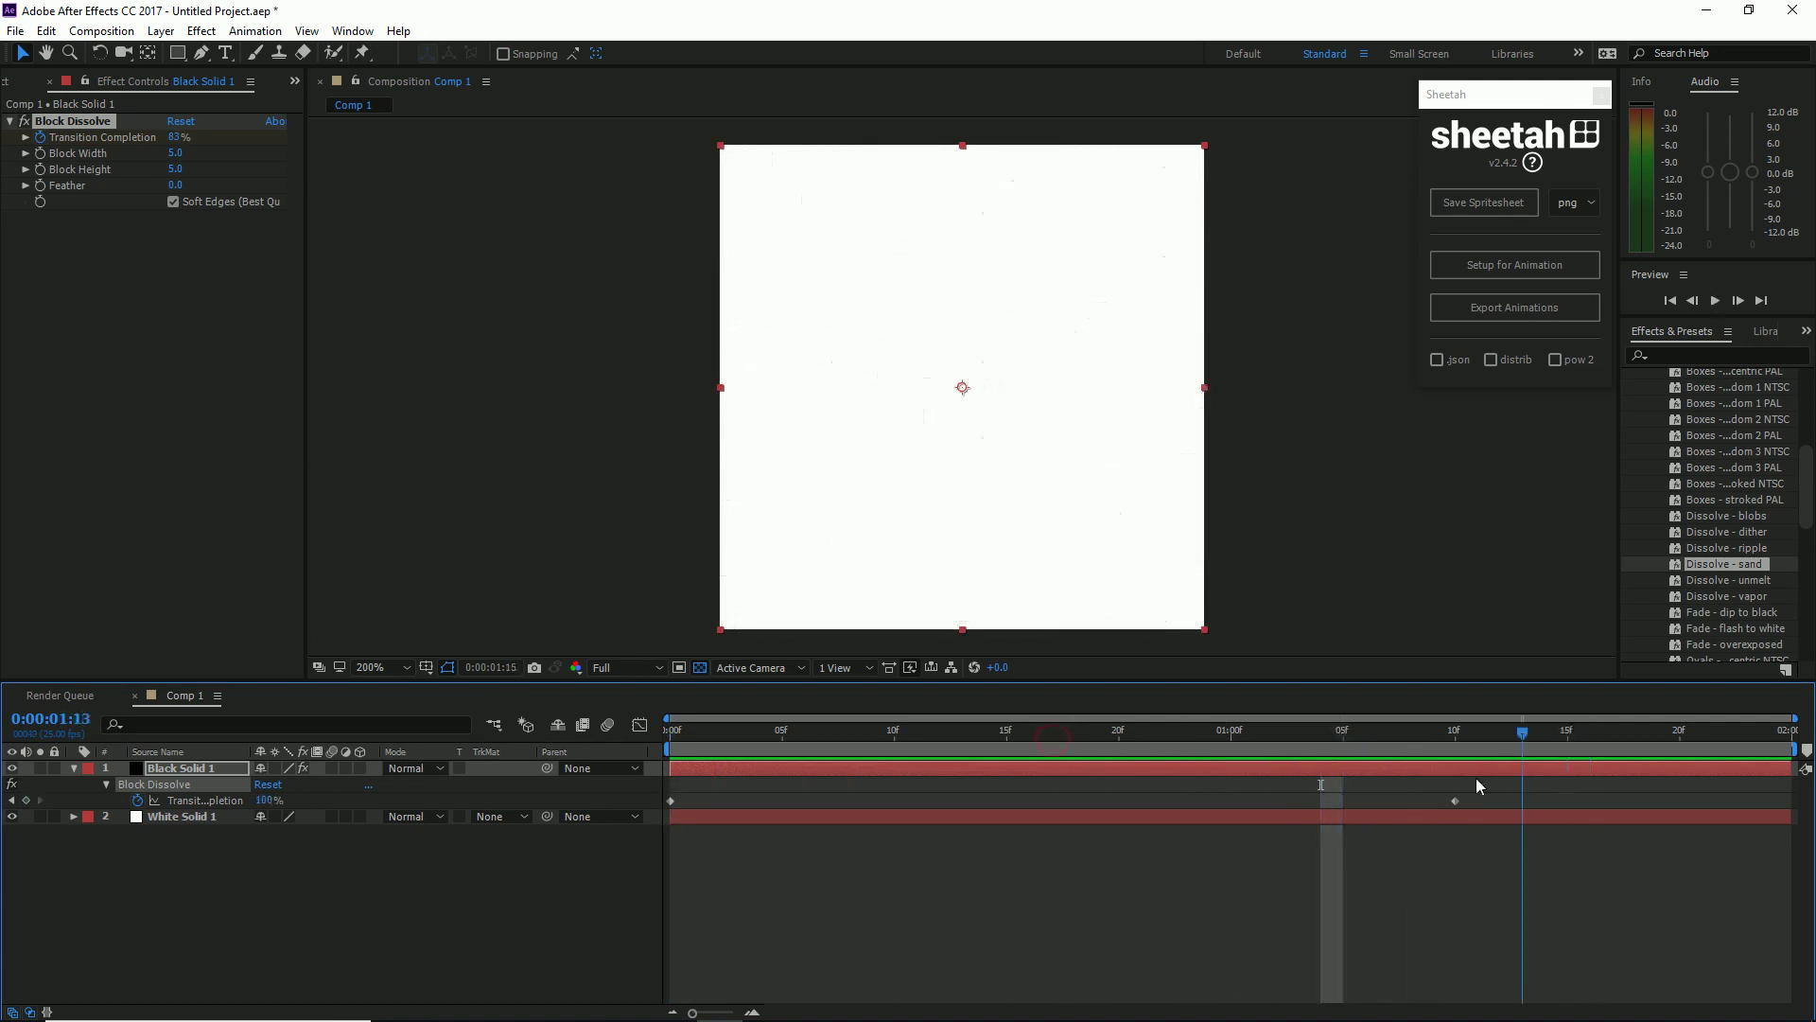
pyautogui.press('Home')
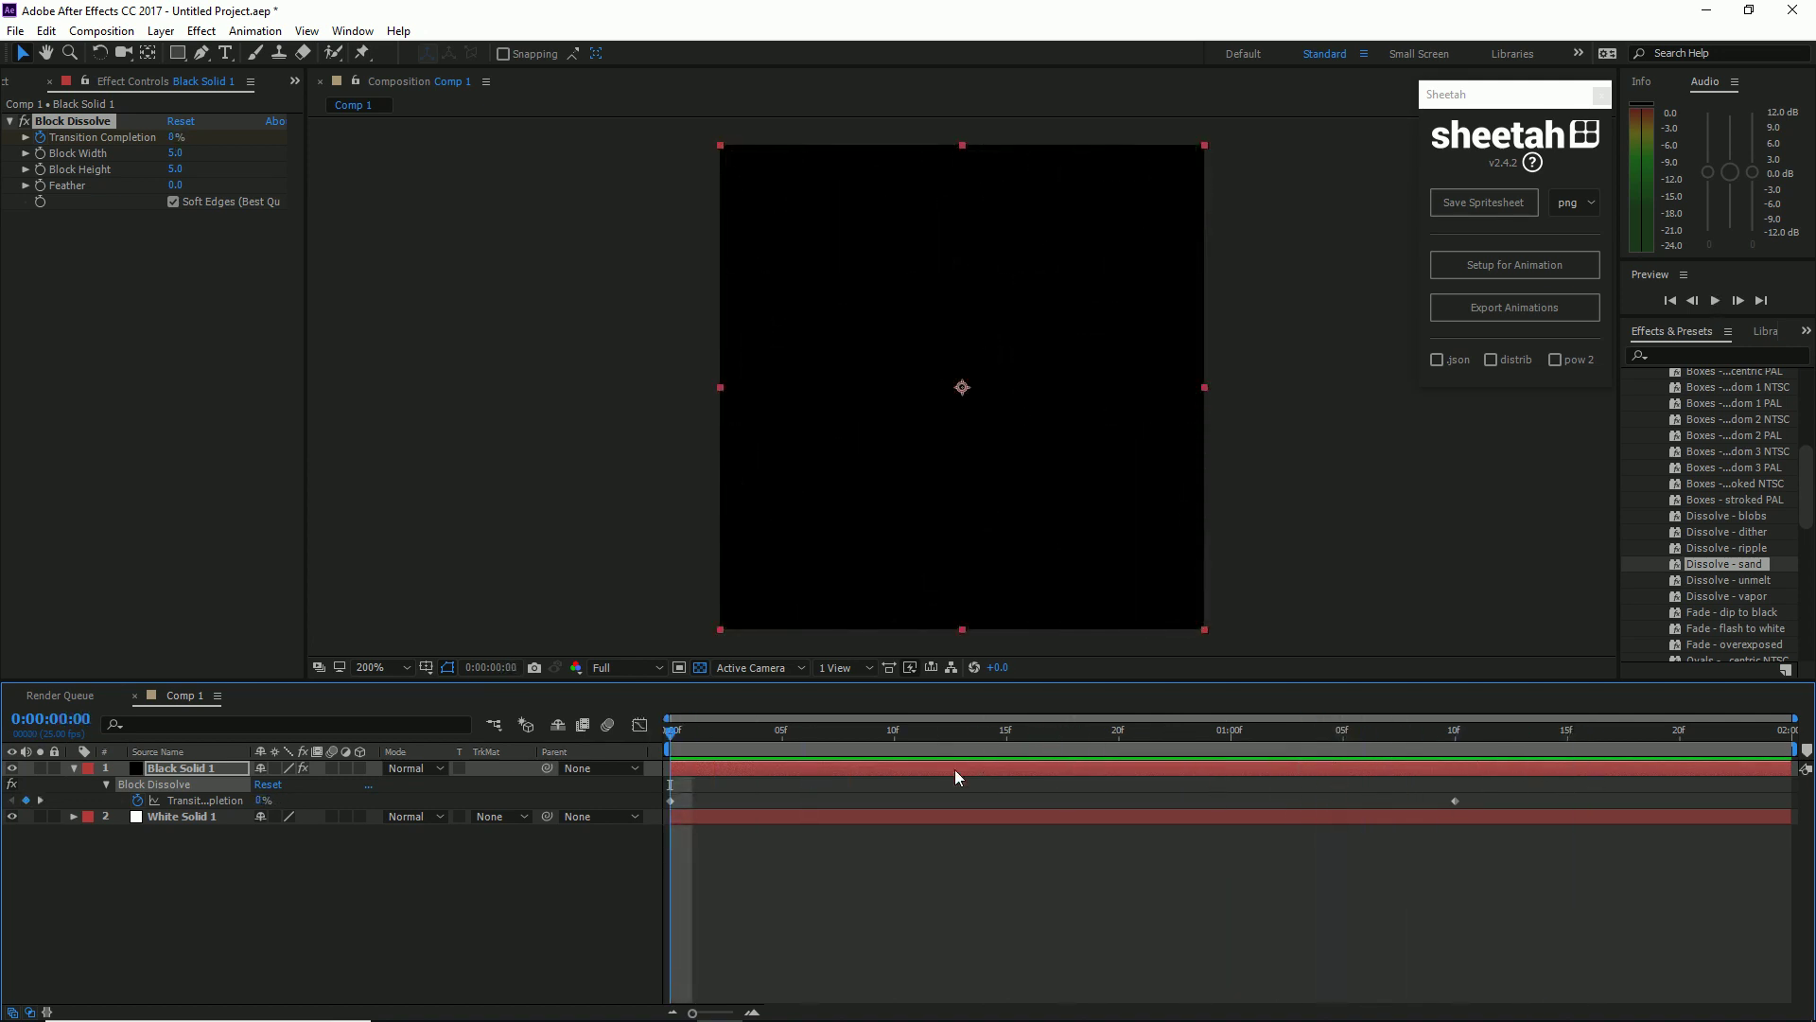
# Move the Transition Completion end keyframe to 0:00:01:15, preview the slower dissolve and park the playhead at 0:00:01:06.
pyautogui.moveTo(1455, 802); pyautogui.dragTo(1569, 801)
pyautogui.click(1162, 737)
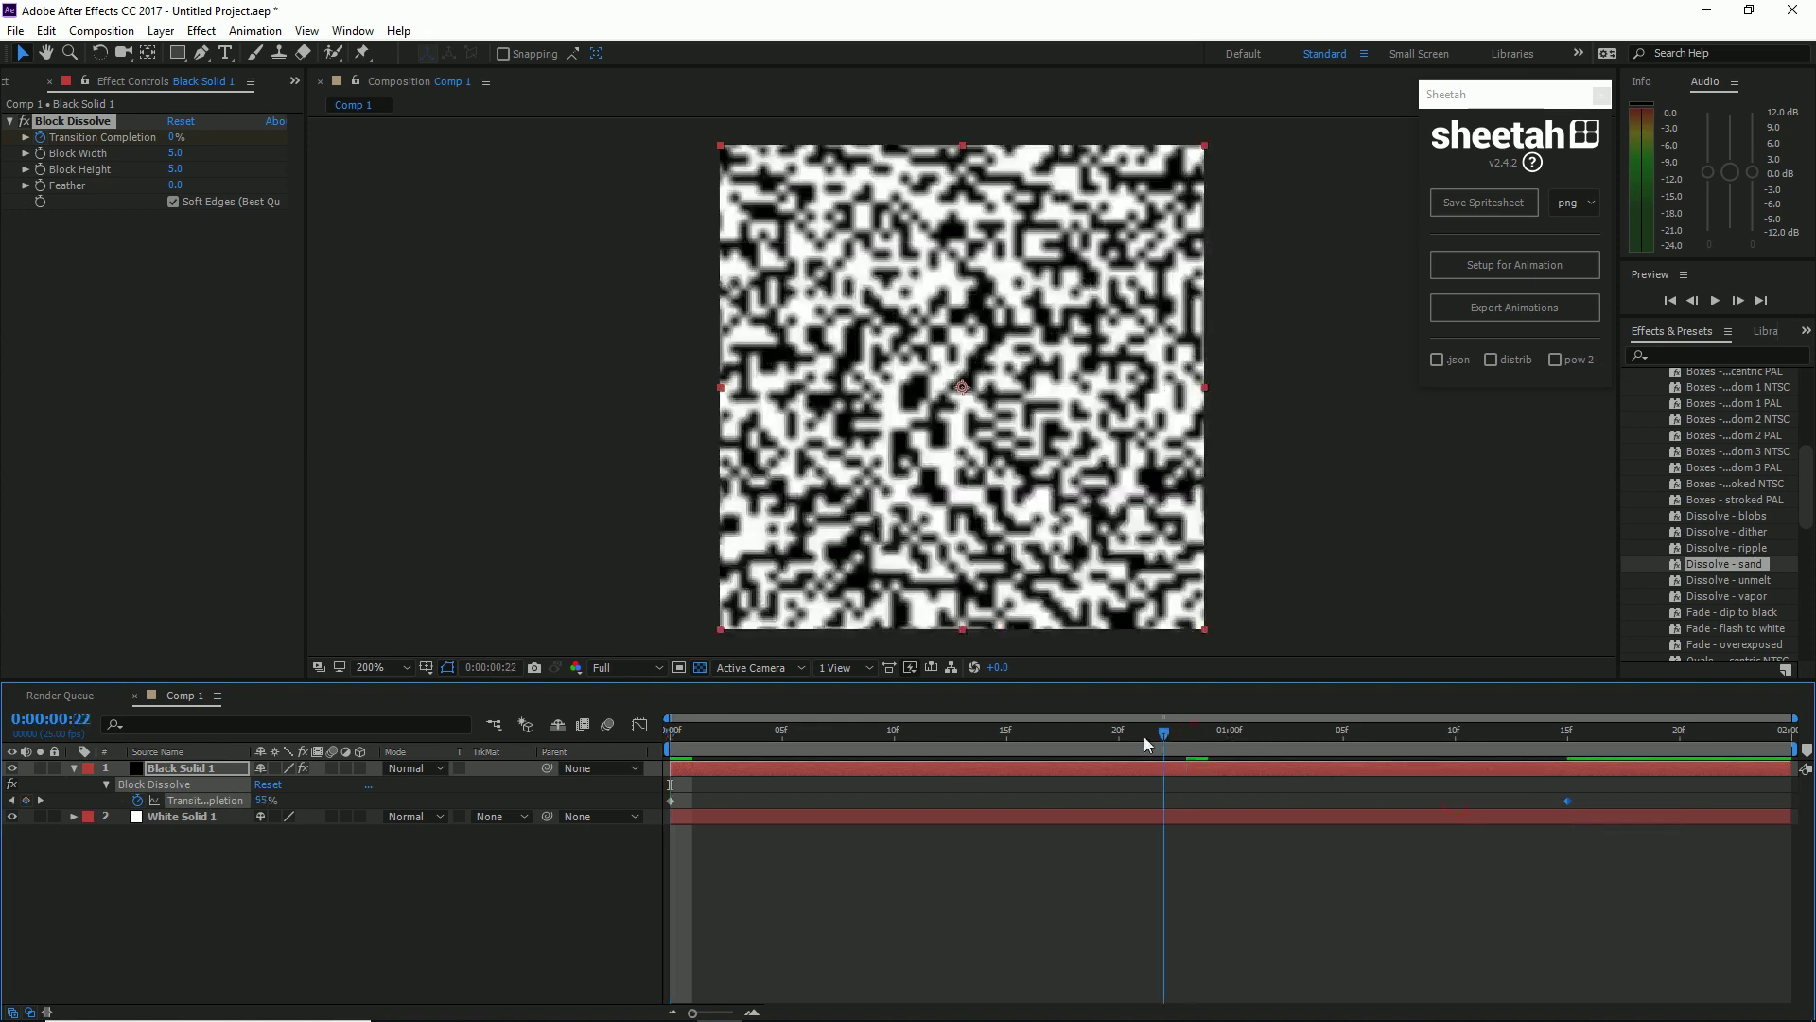
pyautogui.press('Home')
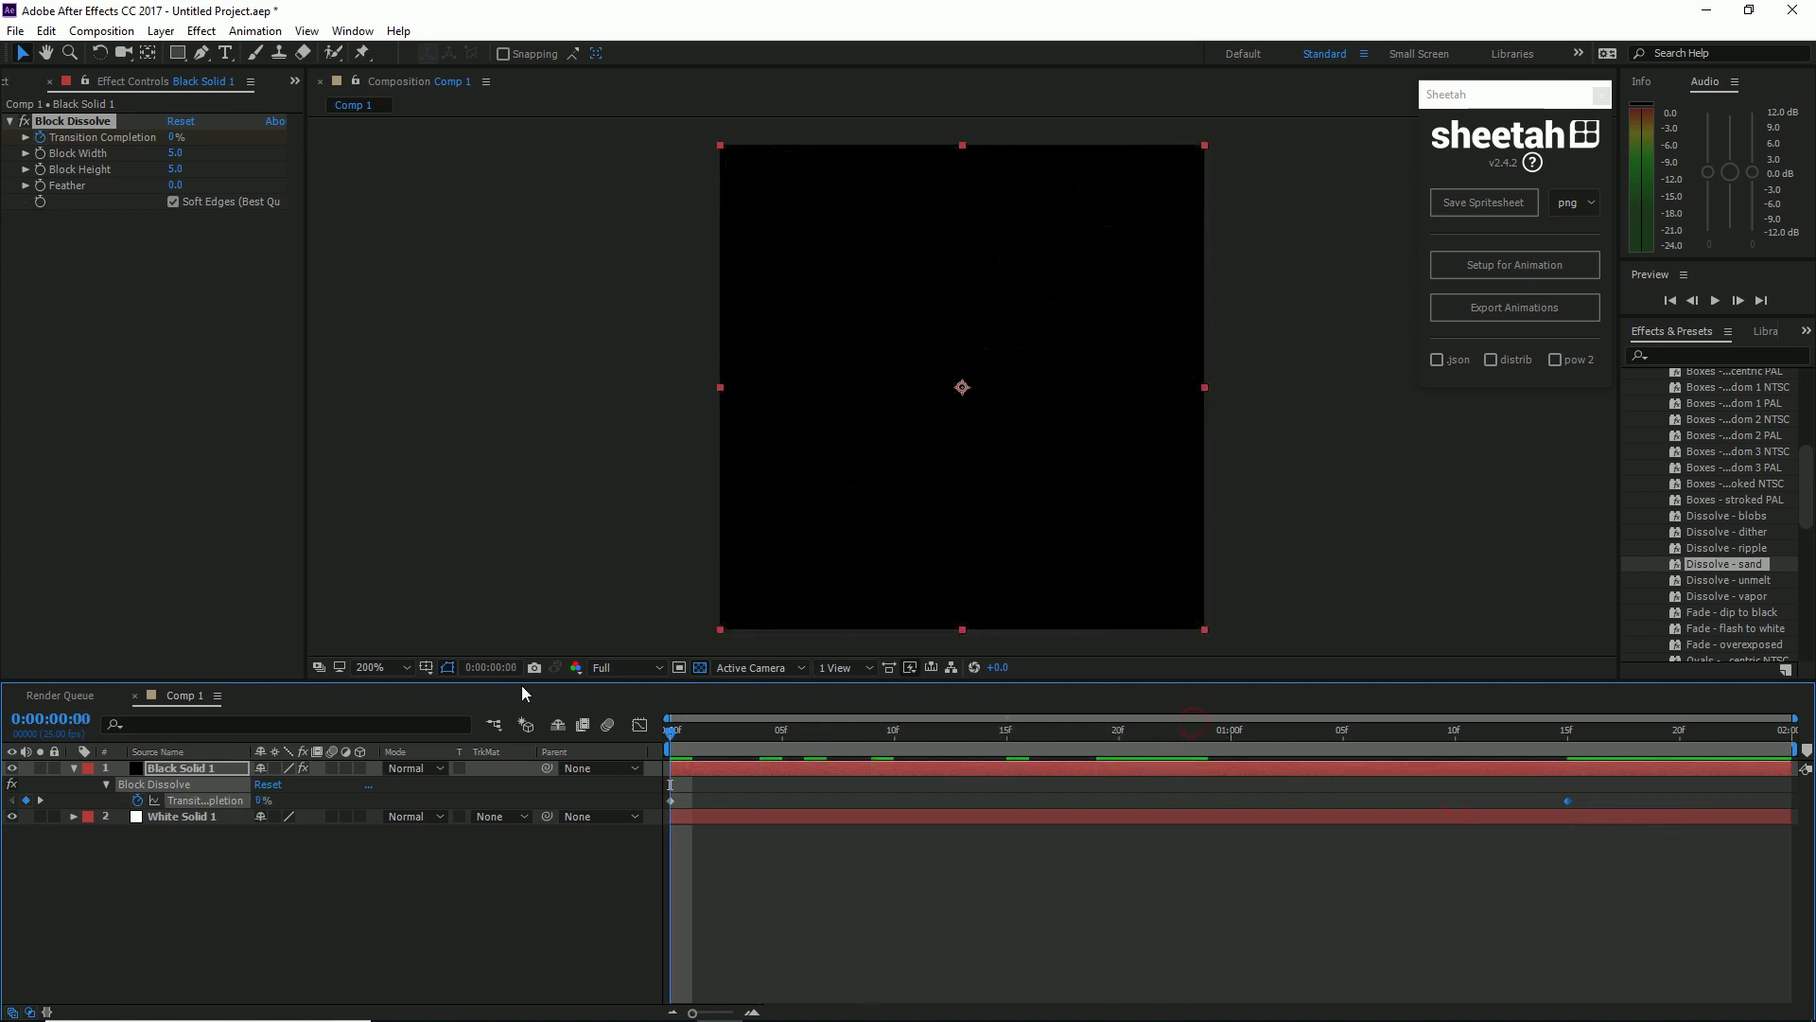
pyautogui.press('space')
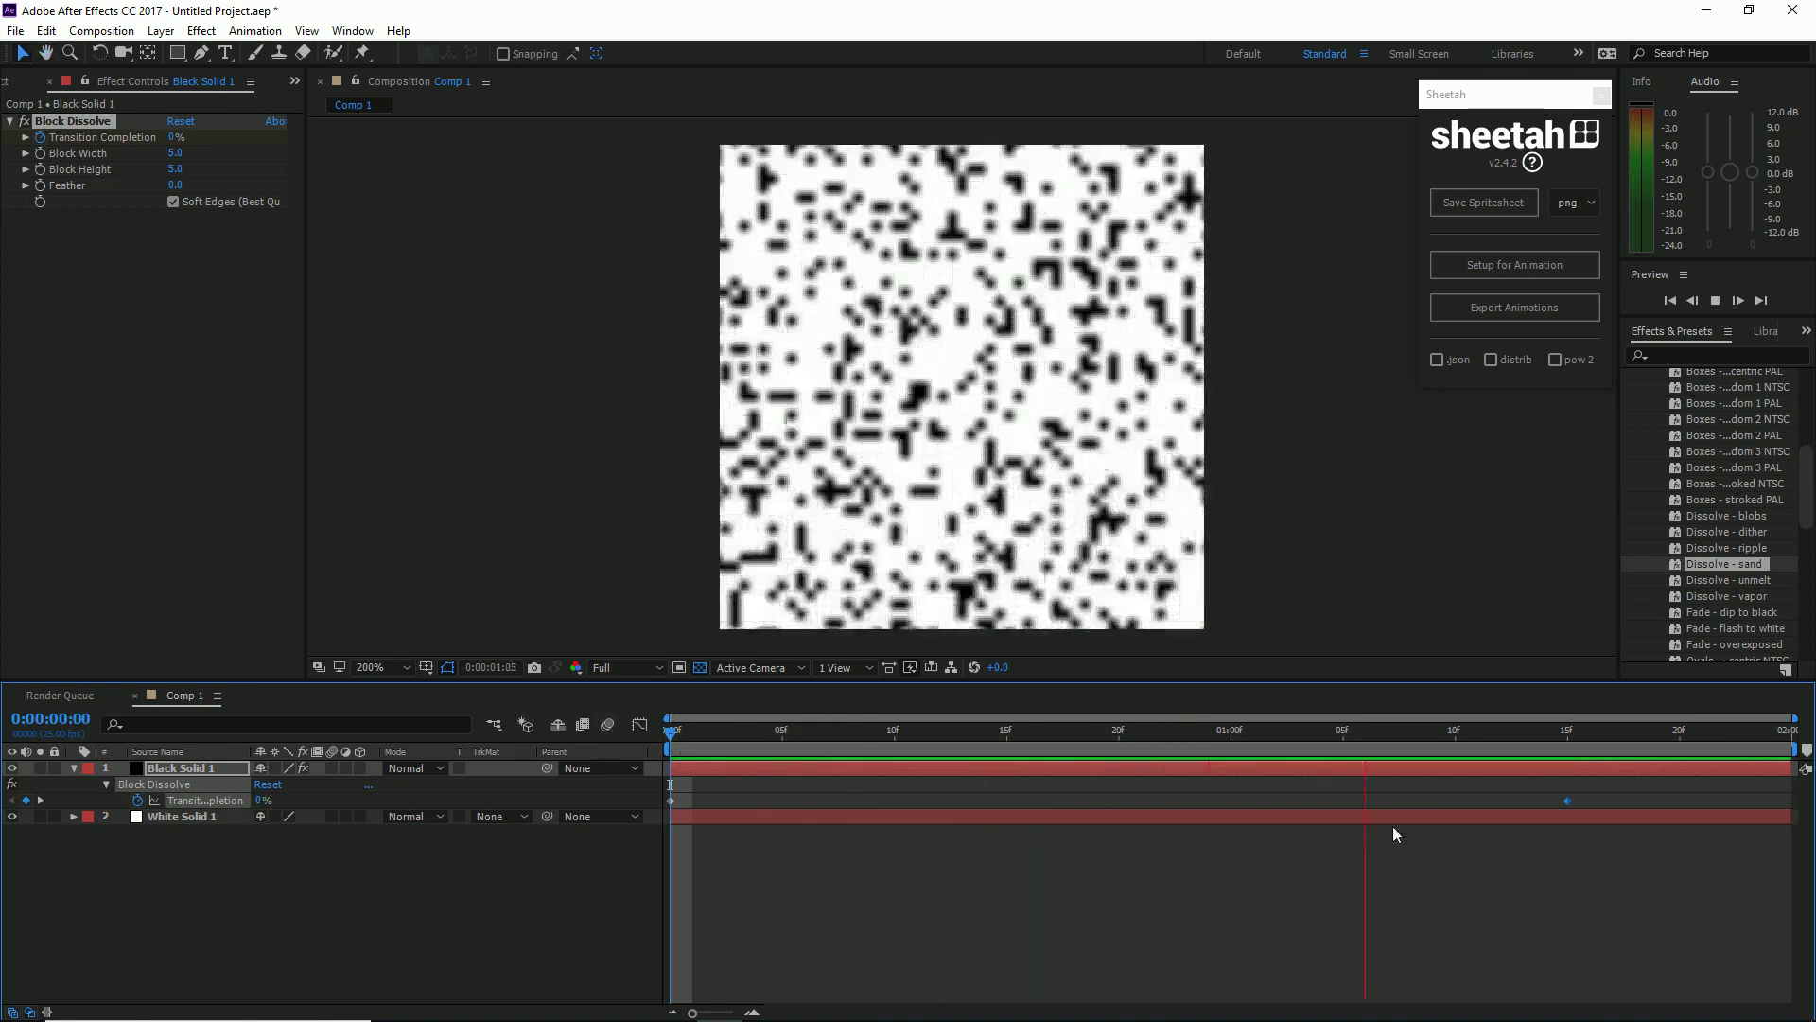
pyautogui.press('space')
pyautogui.moveTo(1409, 729); pyautogui.dragTo(1365, 729)
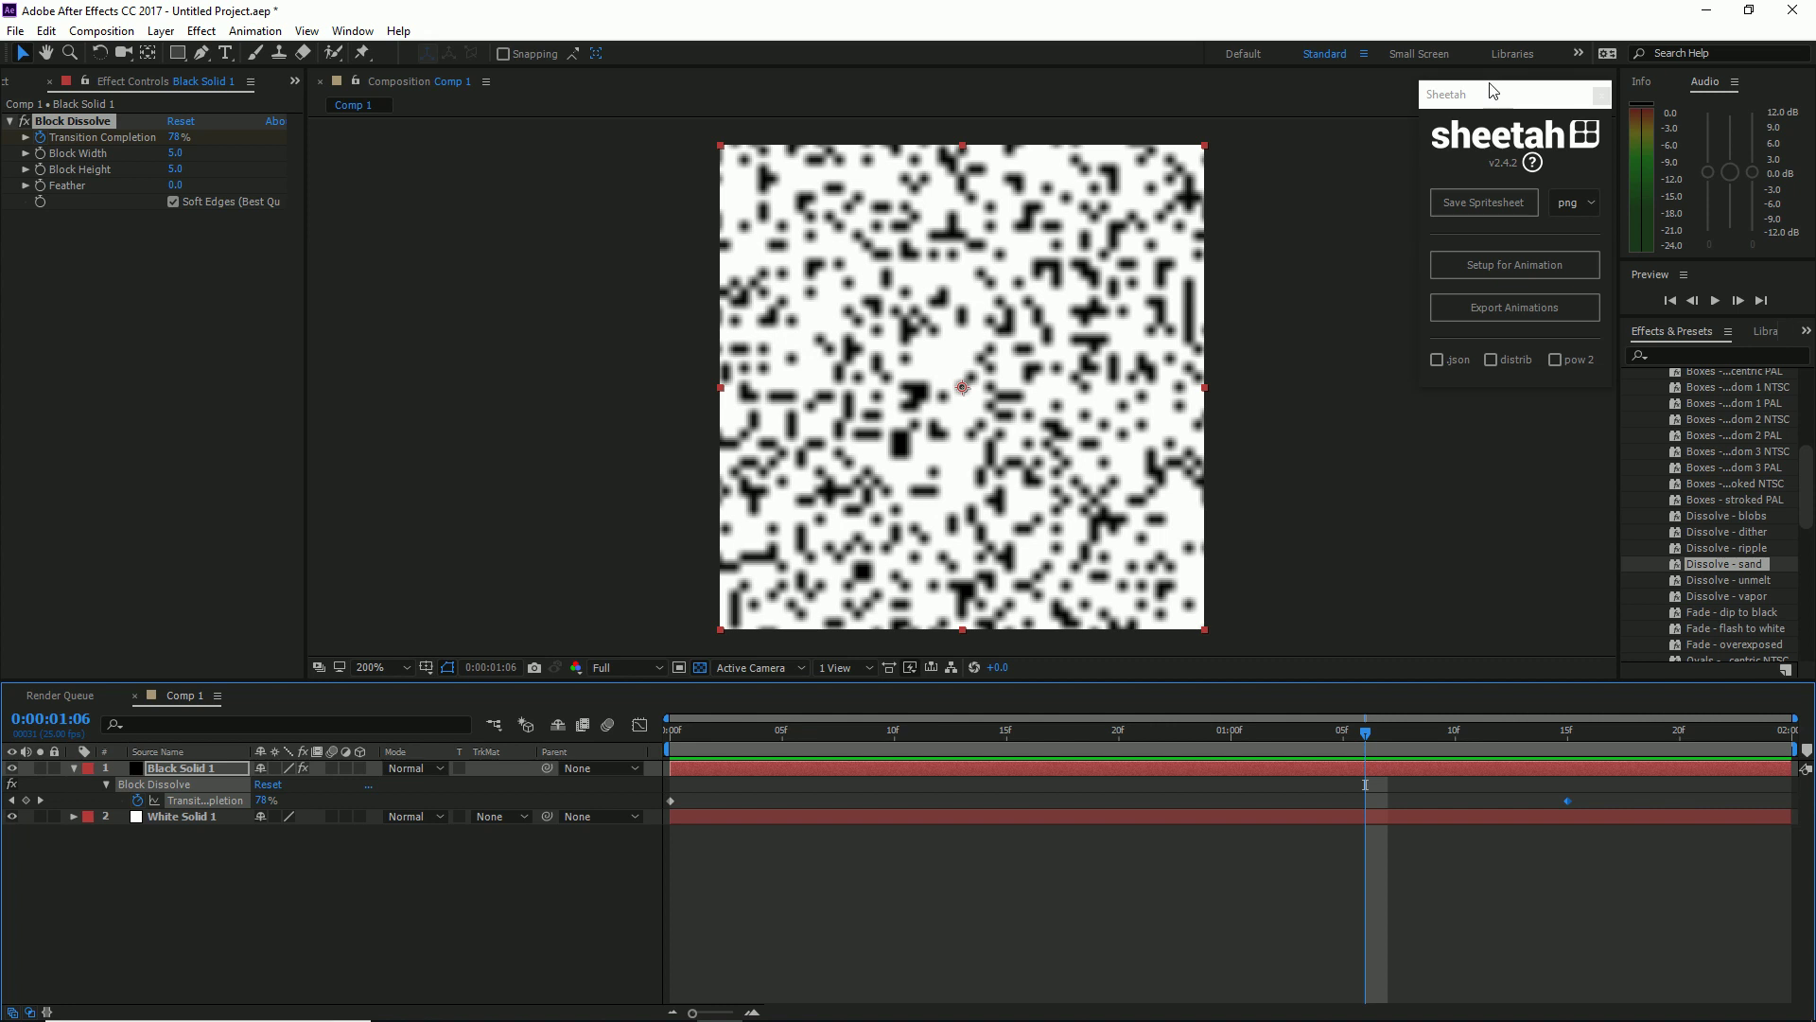
# Save the composition as a PNG spritesheet with the Sheetah script.
pyautogui.moveTo(1491, 90); pyautogui.dragTo(1526, 102)
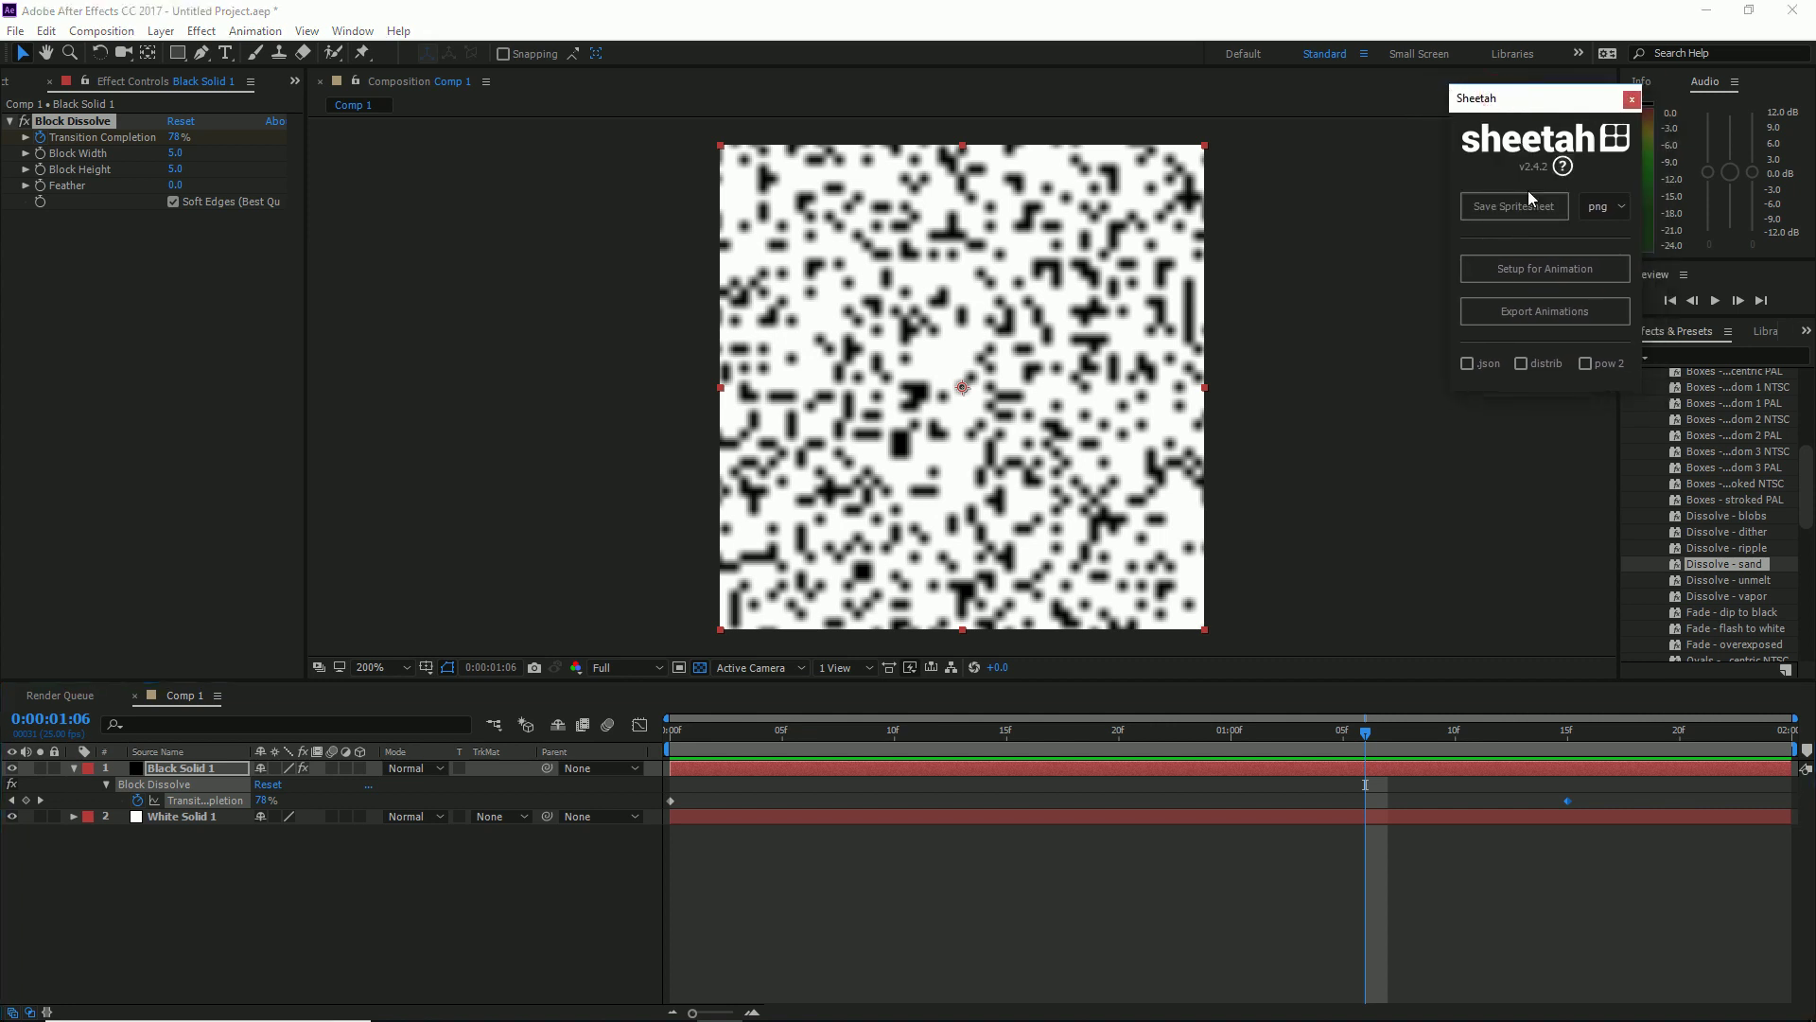
pyautogui.click(1500, 209)
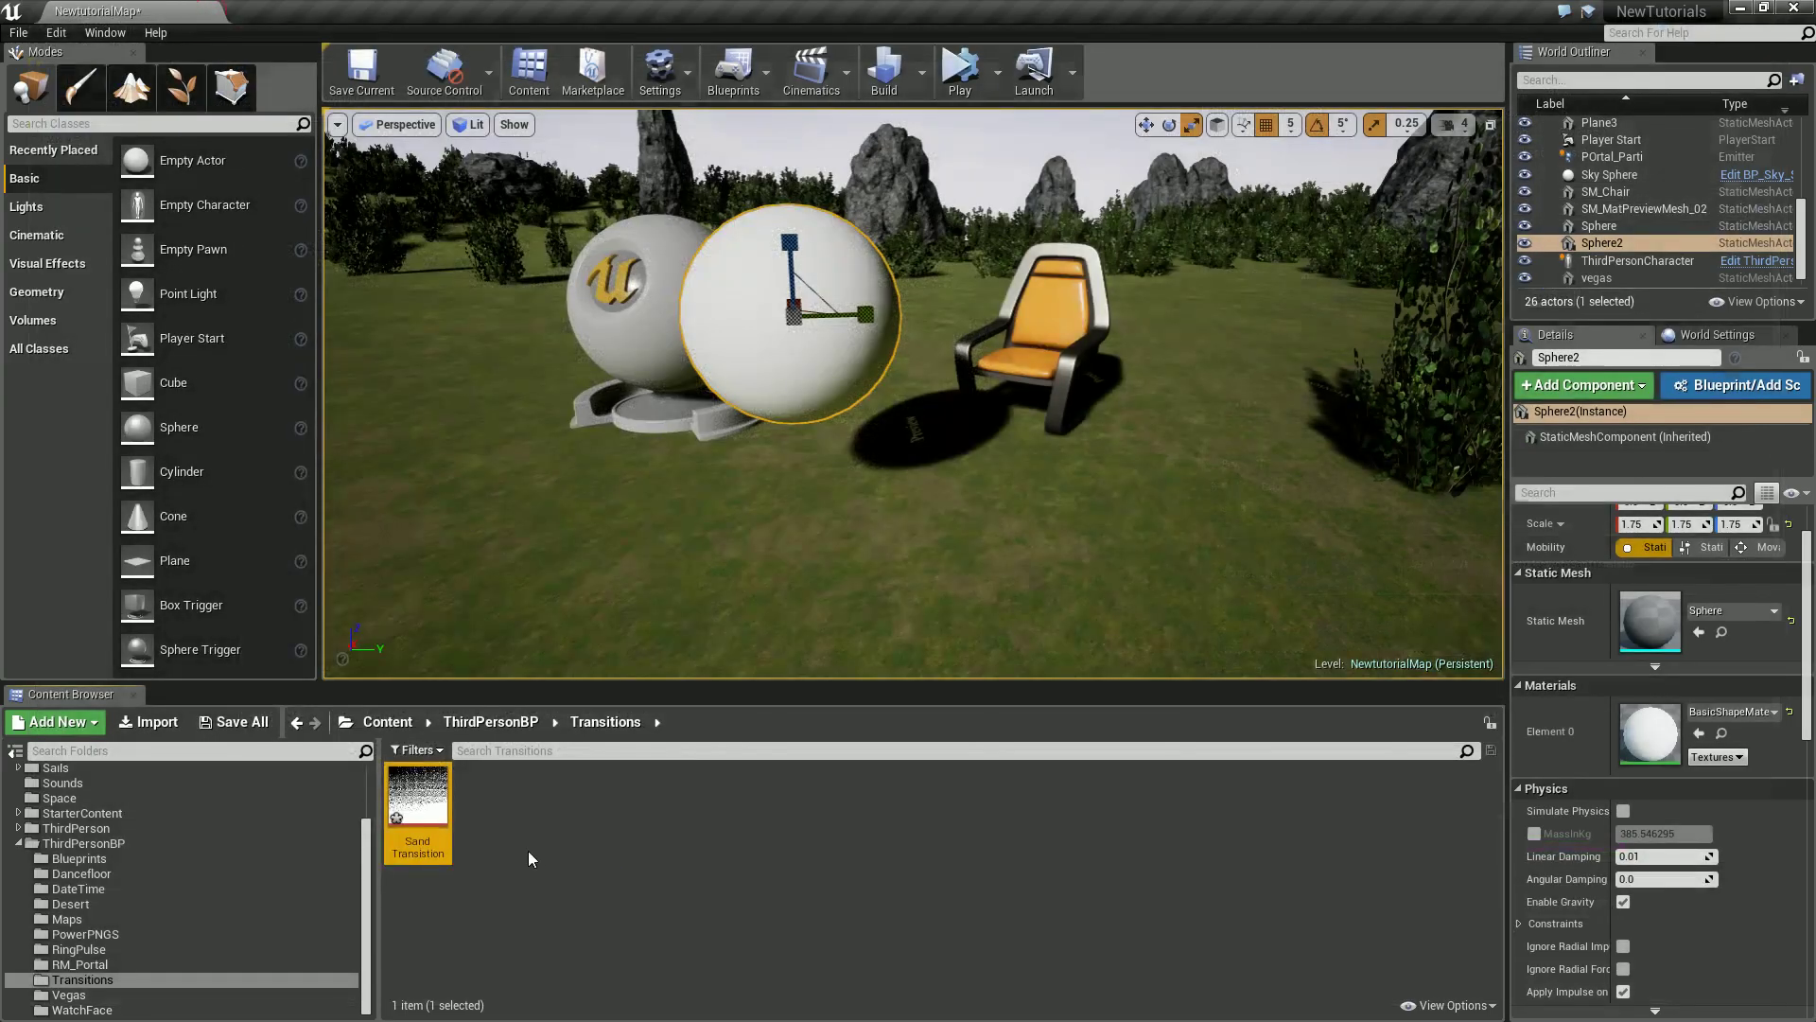
# In Unreal Editor, create a material named TransistionTest_Mat in the Transitions folder and open it for editing.
pyautogui.rightClick(519, 821)
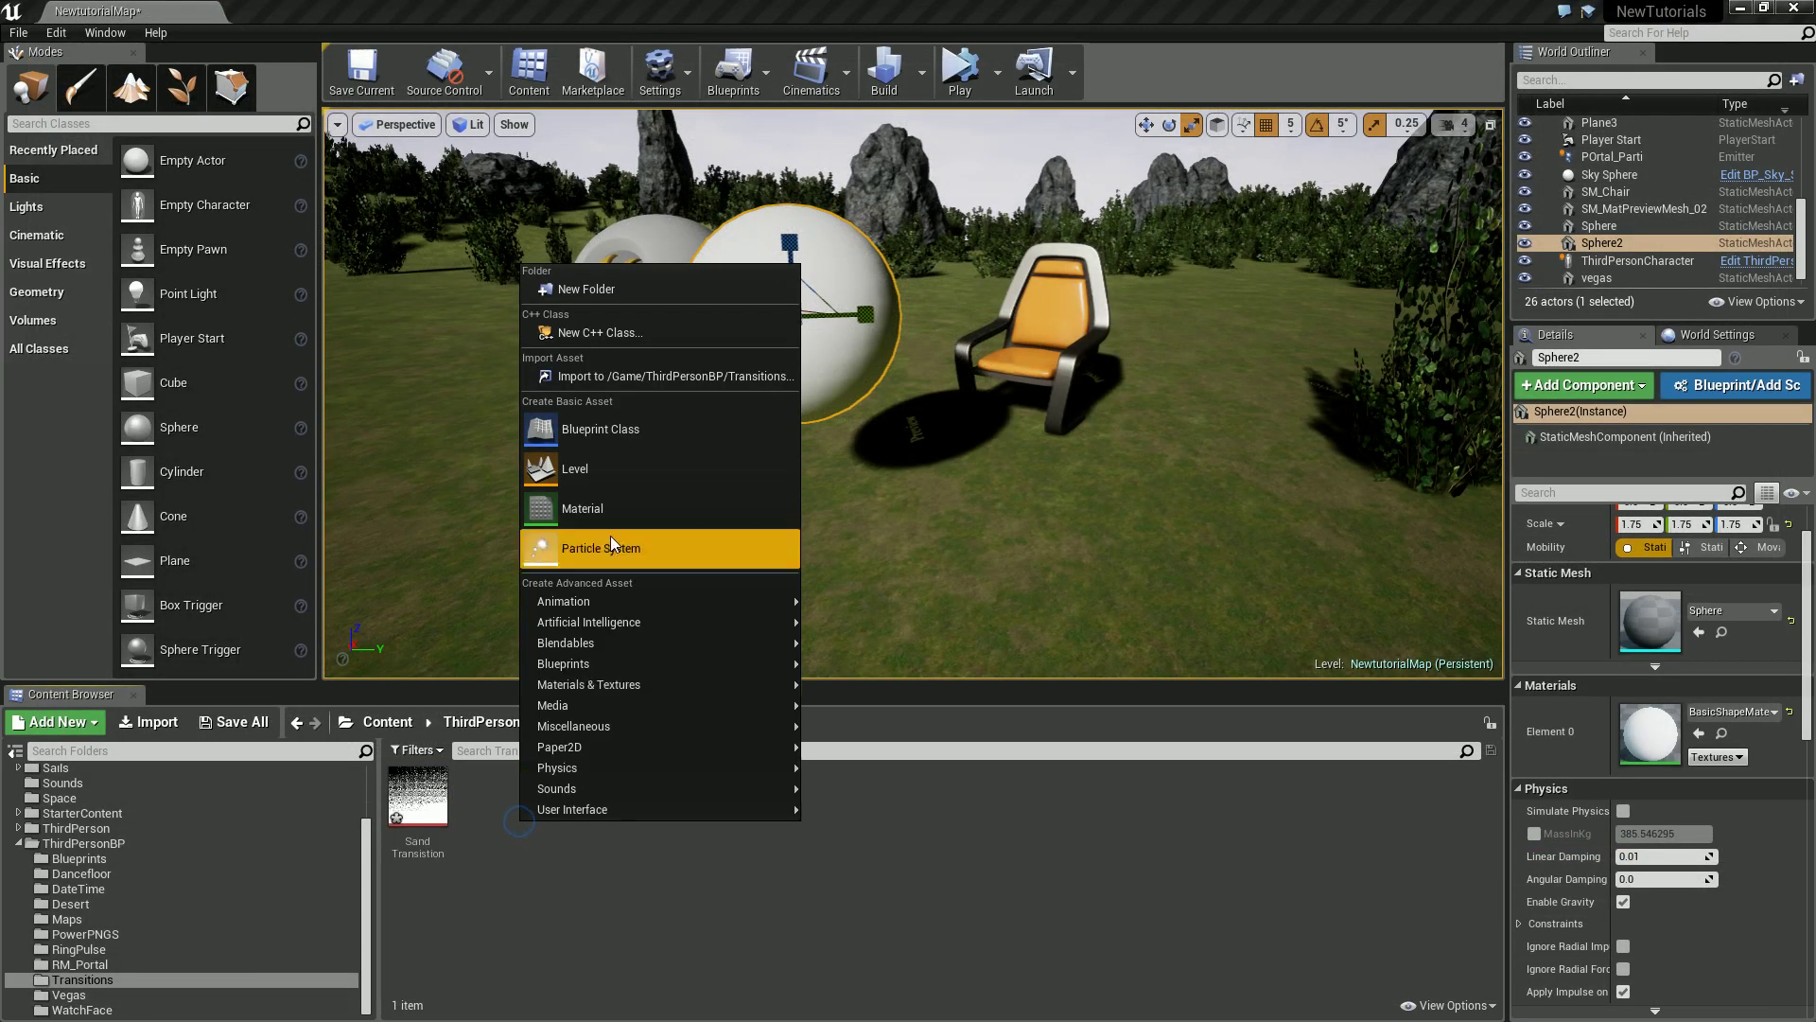
pyautogui.click(632, 499)
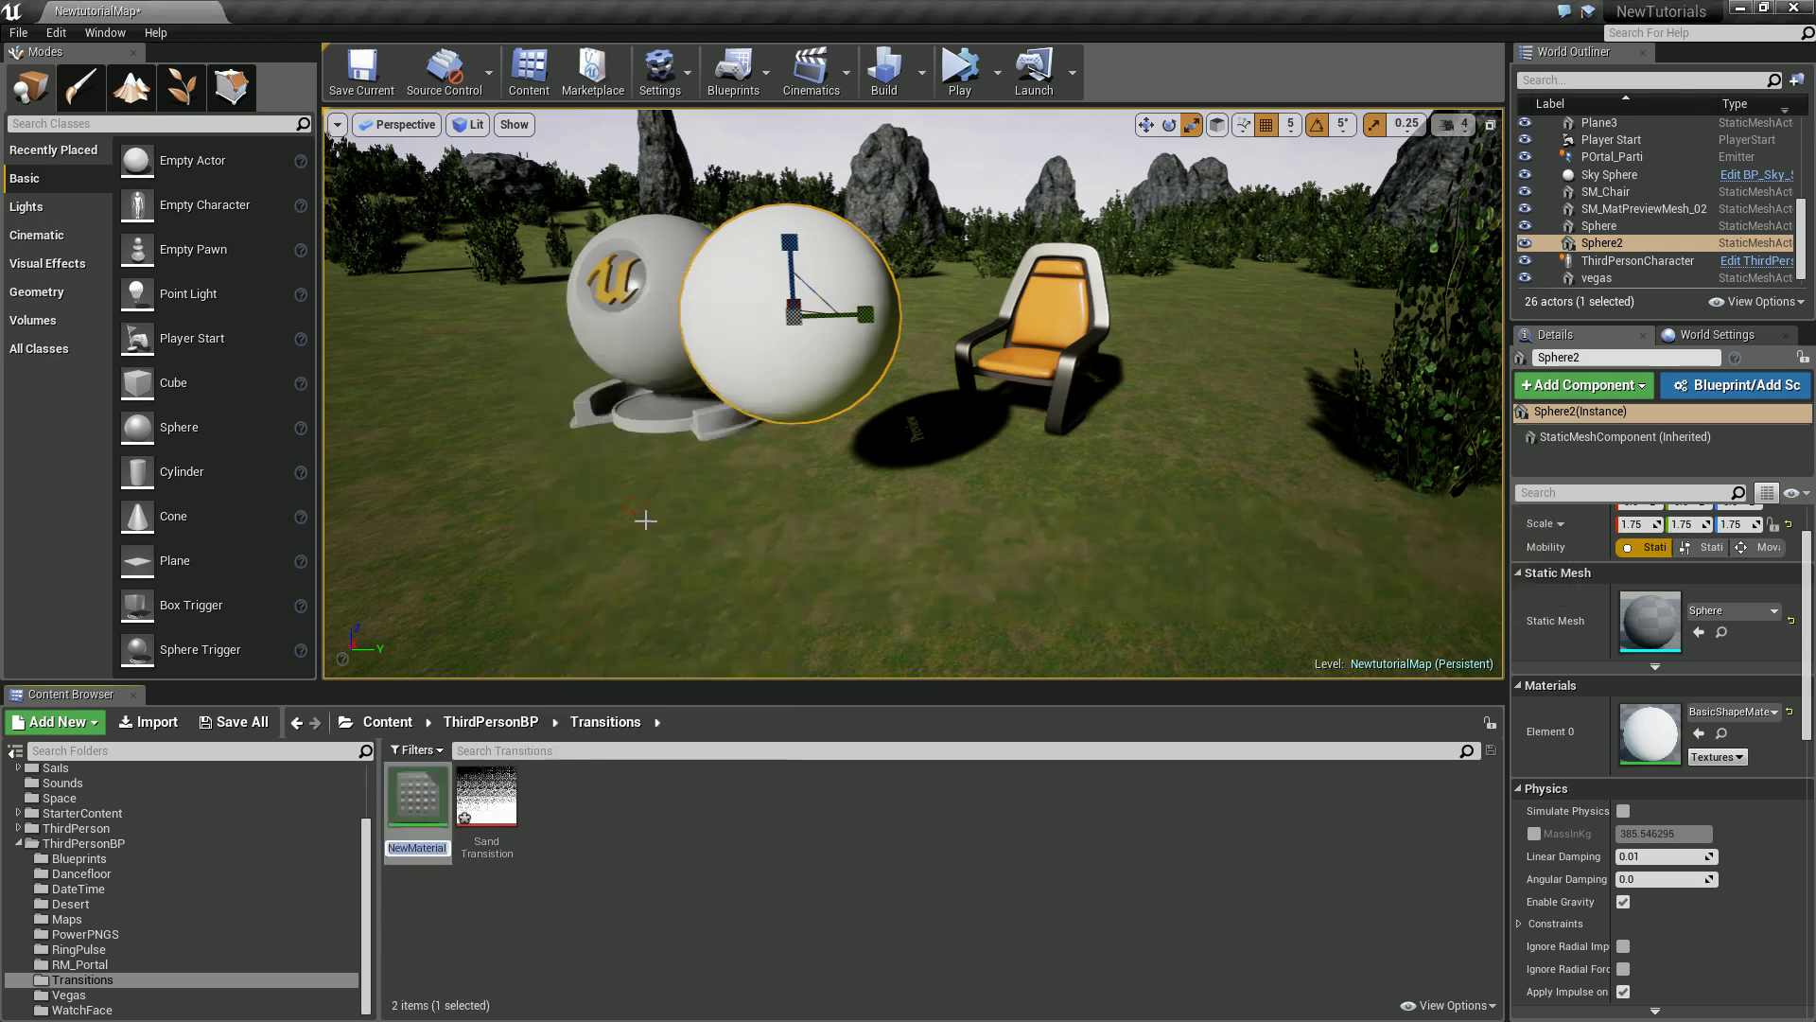
pyautogui.write('Tr')
pyautogui.write('ansistionTest_Mat')
pyautogui.press('Return')
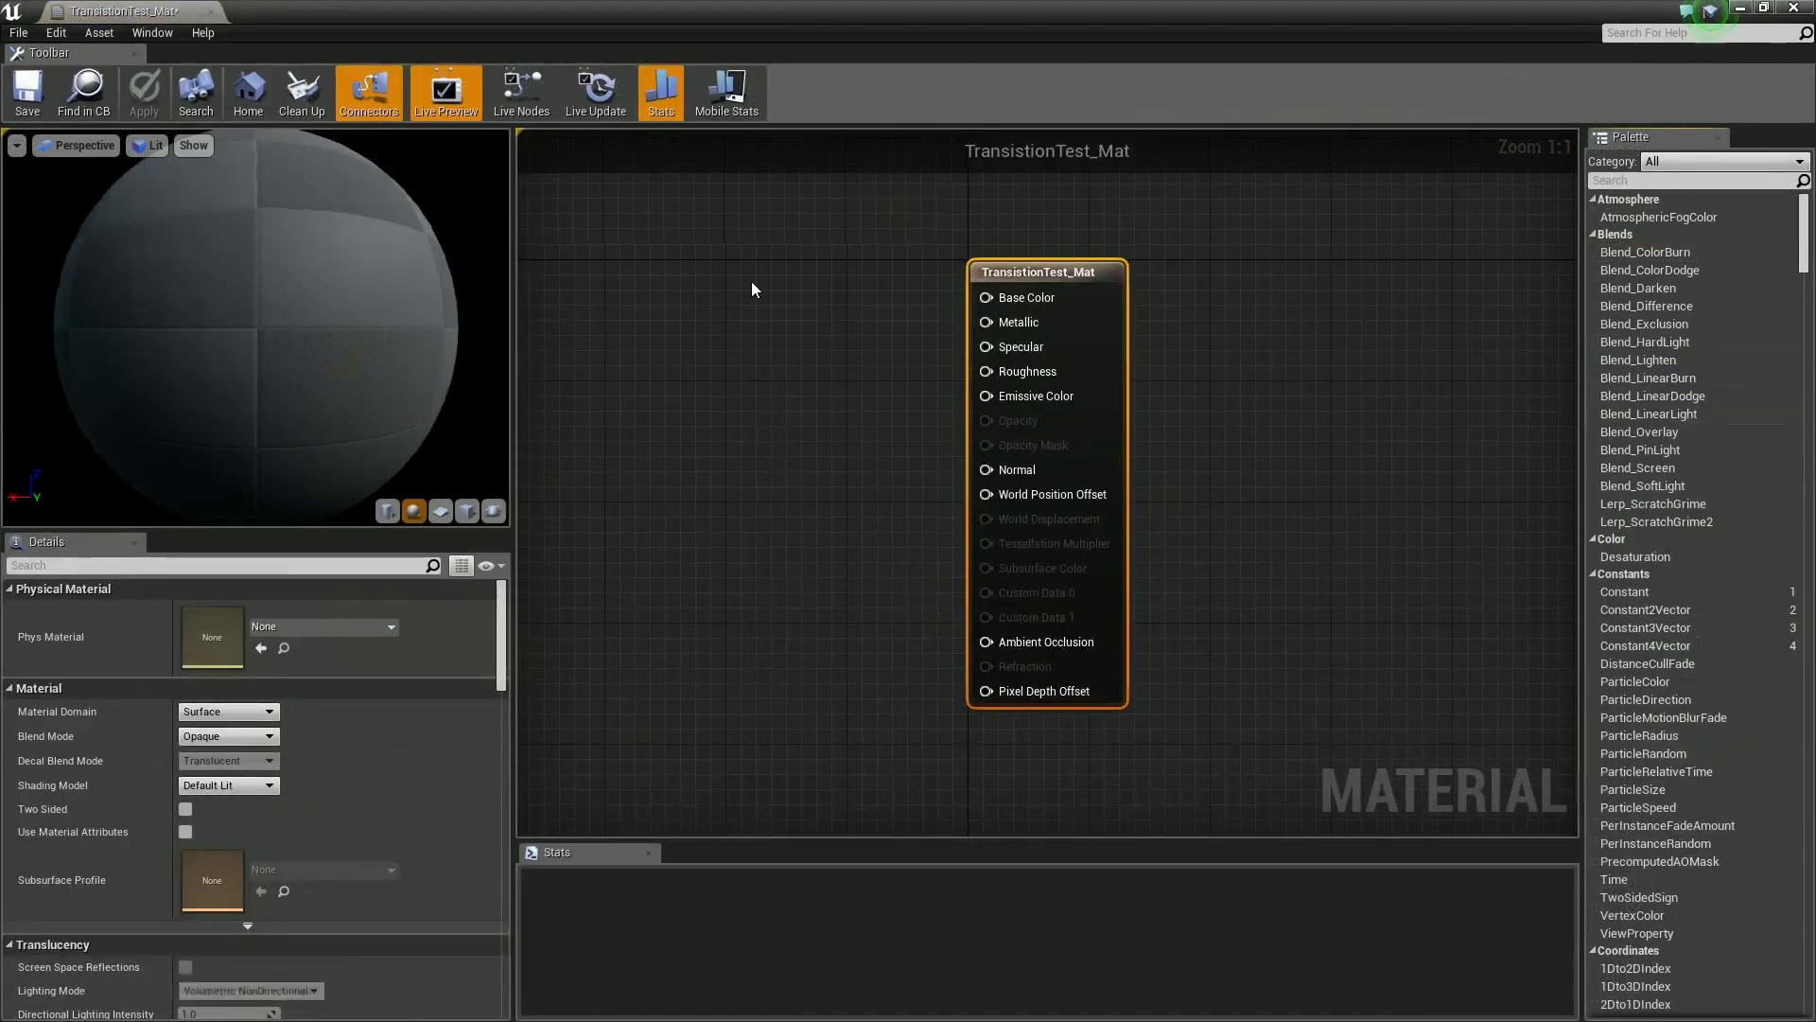
# Add the SandTransistion texture from the Content Browser to the material graph as a Texture Sample and maximize the material editor.
pyautogui.doubleClick(683, 25)
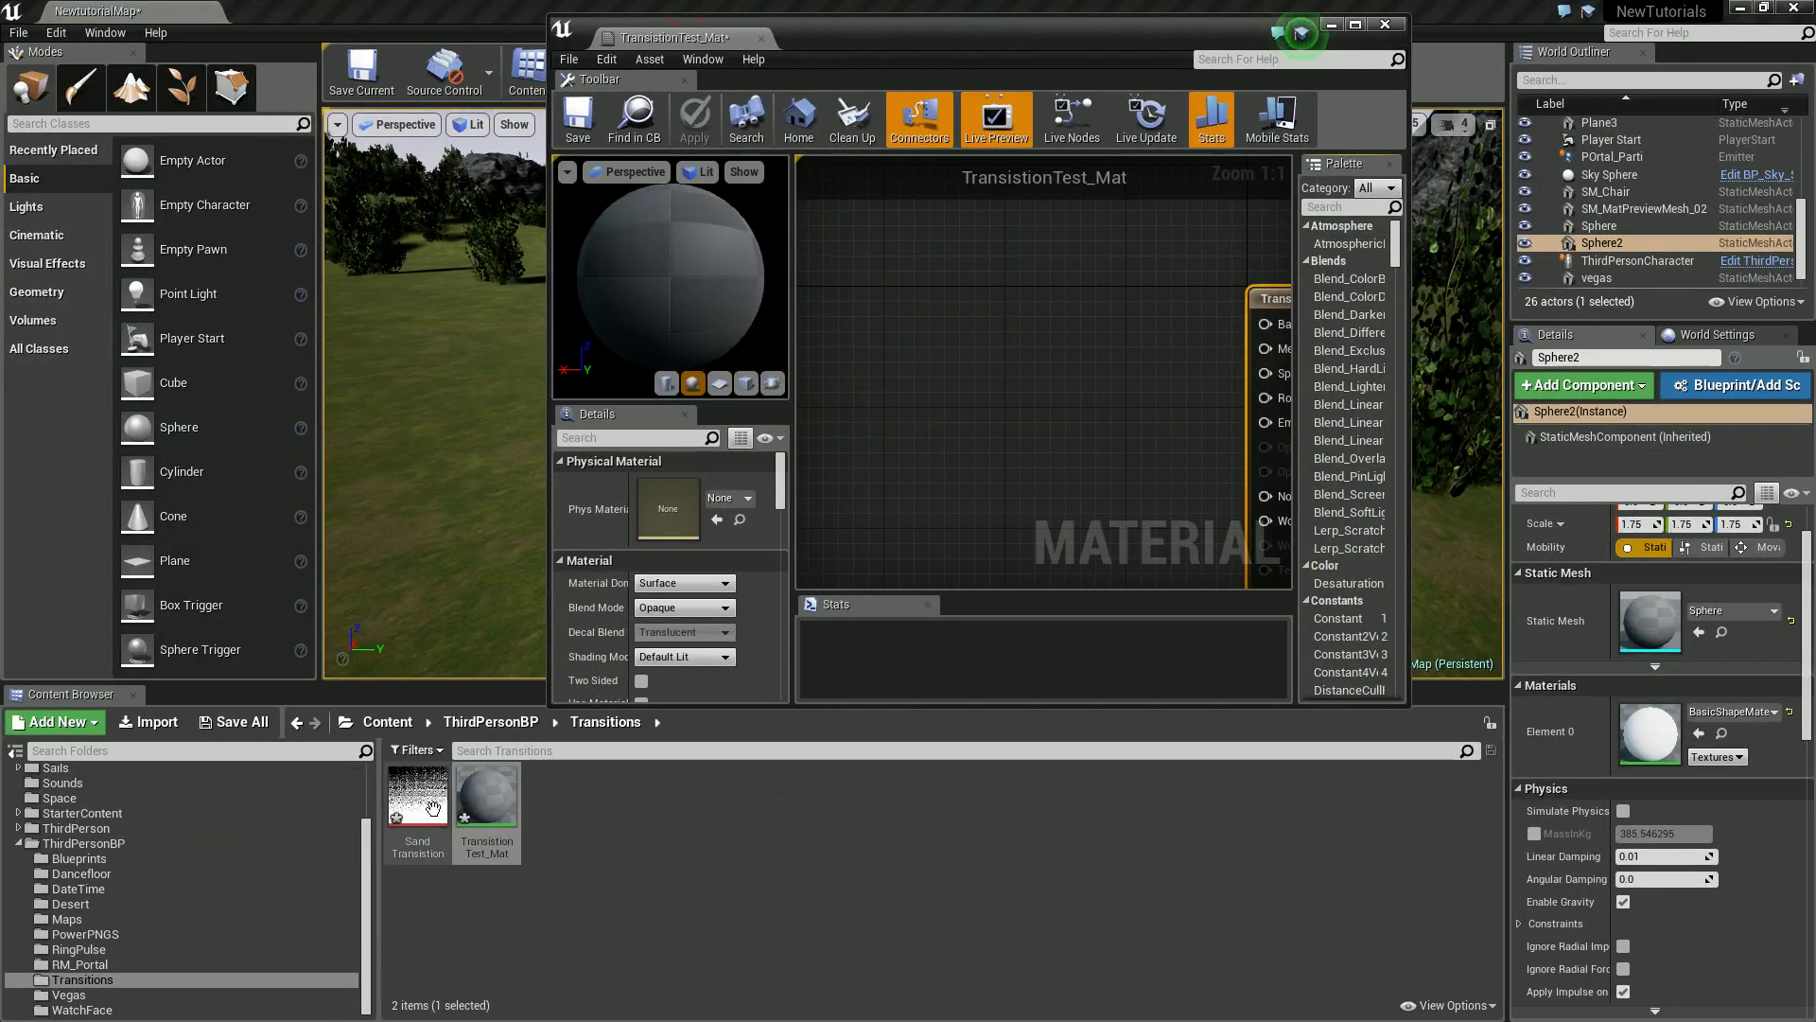
pyautogui.moveTo(432, 809); pyautogui.dragTo(937, 440)
pyautogui.moveTo(1034, 21); pyautogui.dragTo(958, 7)
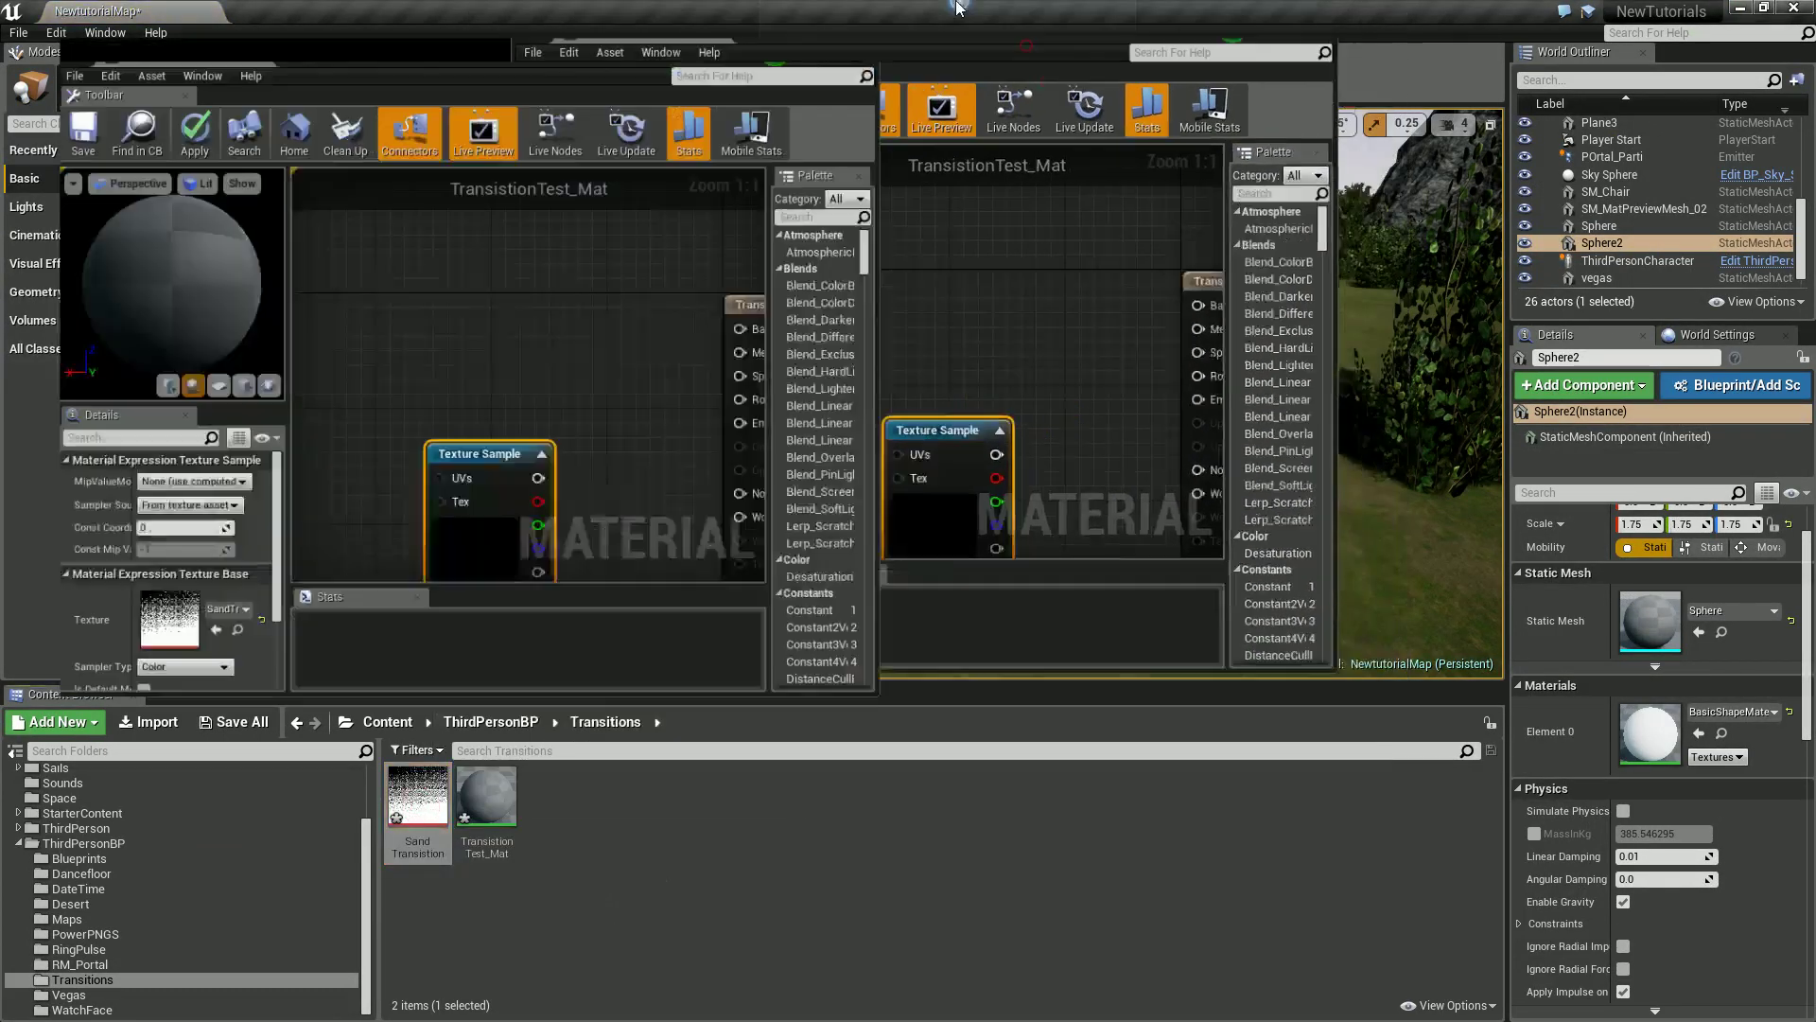
pyautogui.moveTo(639, 337); pyautogui.dragTo(790, 381, button='right')
pyautogui.click(774, 385)
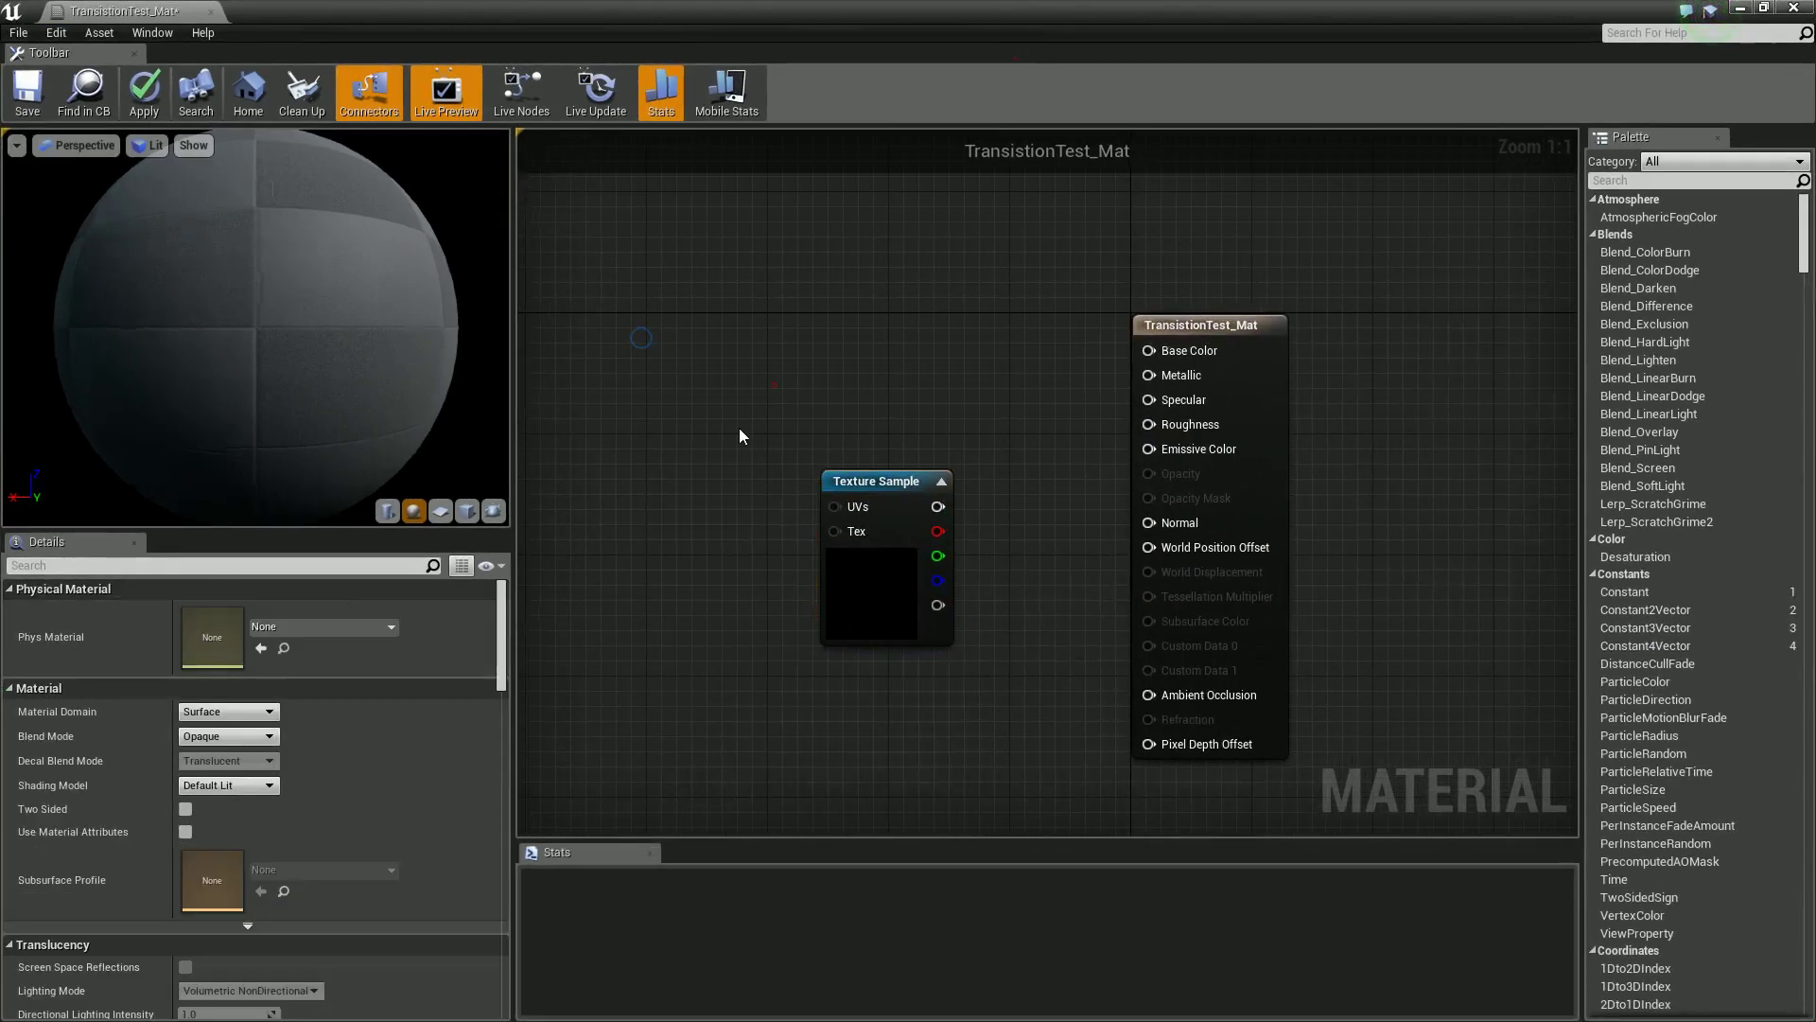
# Set the material's Blend Mode to Masked and connect the Texture Sample's RGB output to Opacity Mask.
pyautogui.click(264, 743)
pyautogui.click(227, 768)
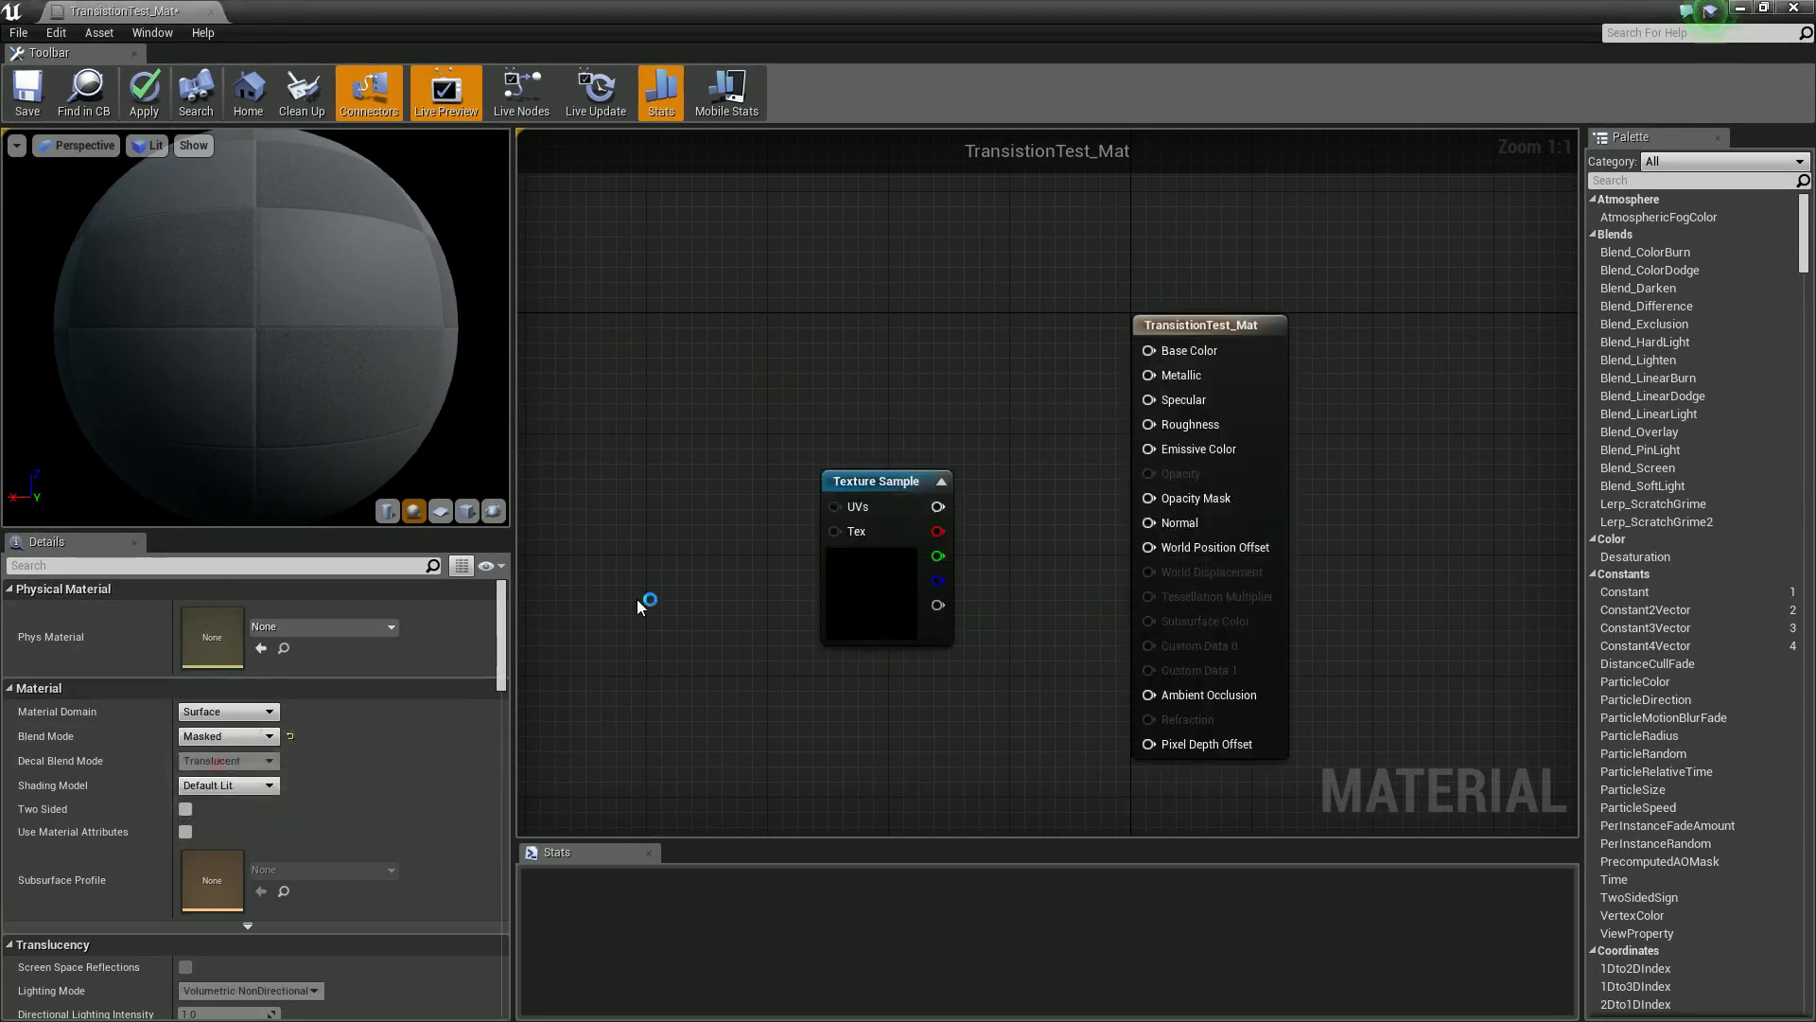
pyautogui.moveTo(637, 599); pyautogui.dragTo(758, 661, button='right')
pyautogui.moveTo(1022, 567); pyautogui.dragTo(821, 512)
pyautogui.moveTo(726, 548); pyautogui.dragTo(961, 551, button='right')
pyautogui.moveTo(1033, 492); pyautogui.dragTo(1007, 492)
pyautogui.moveTo(1170, 548); pyautogui.dragTo(999, 538, button='right')
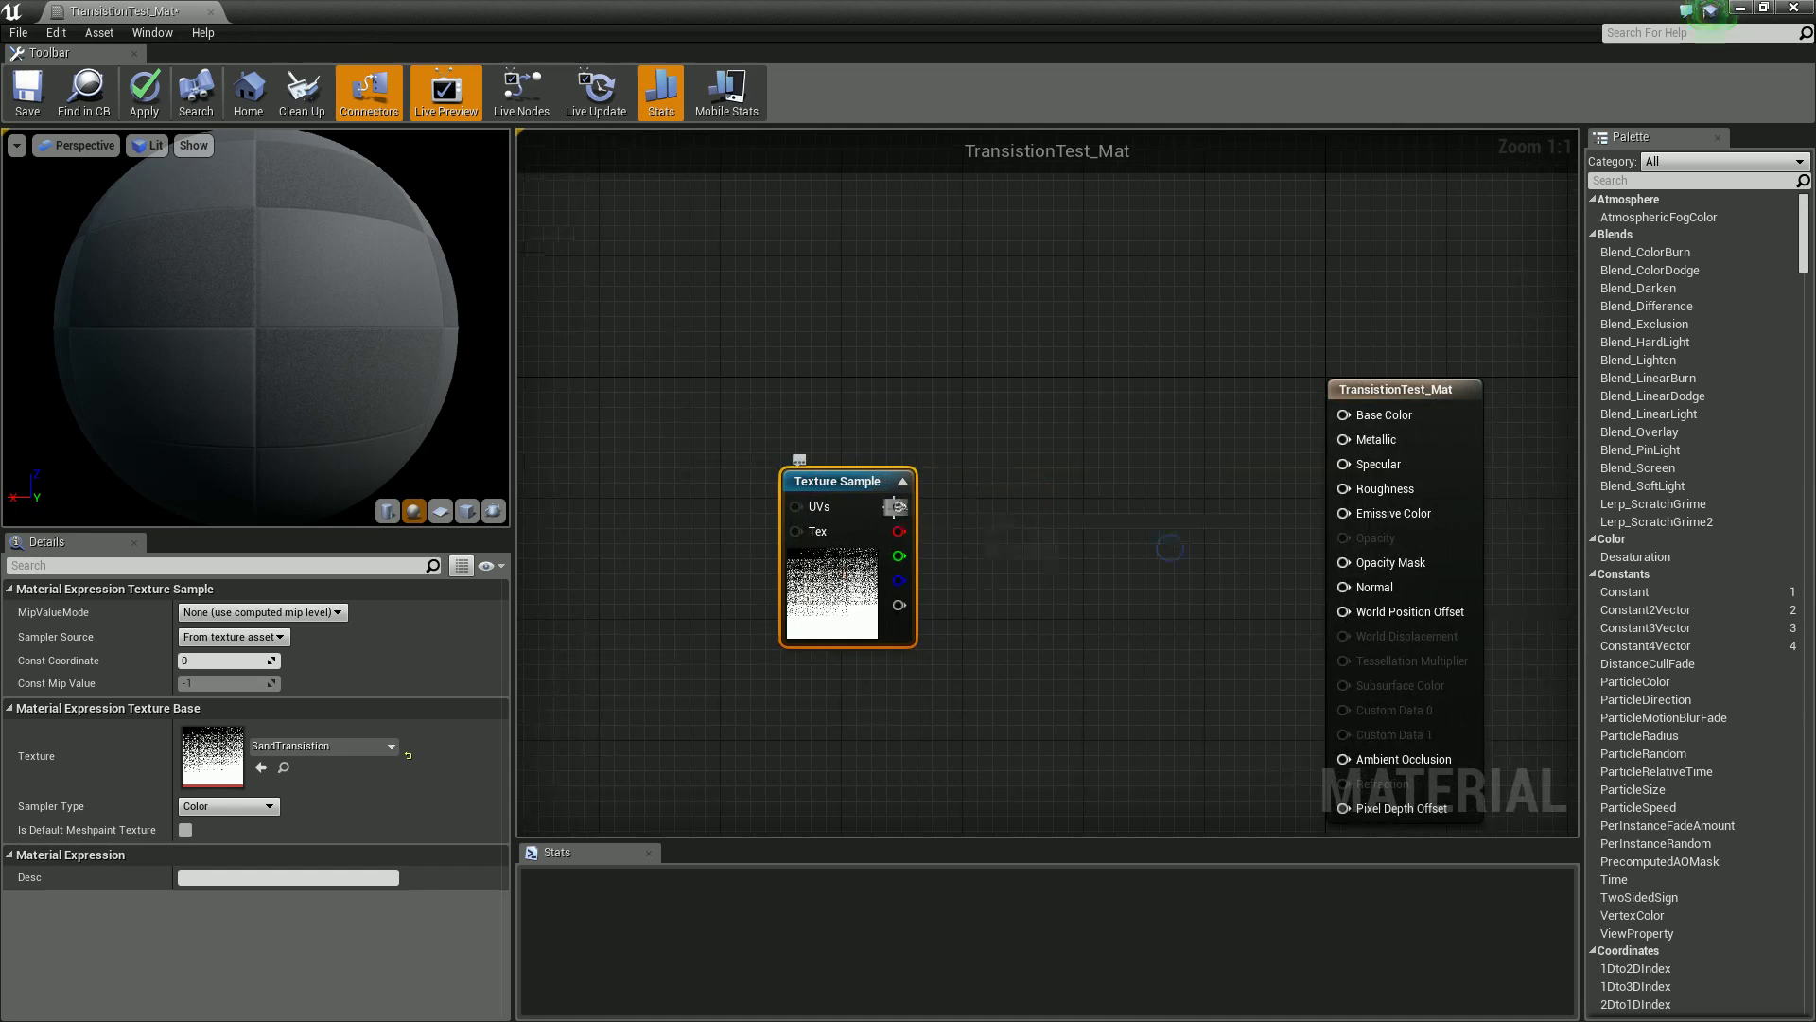
pyautogui.moveTo(895, 507); pyautogui.dragTo(1343, 562)
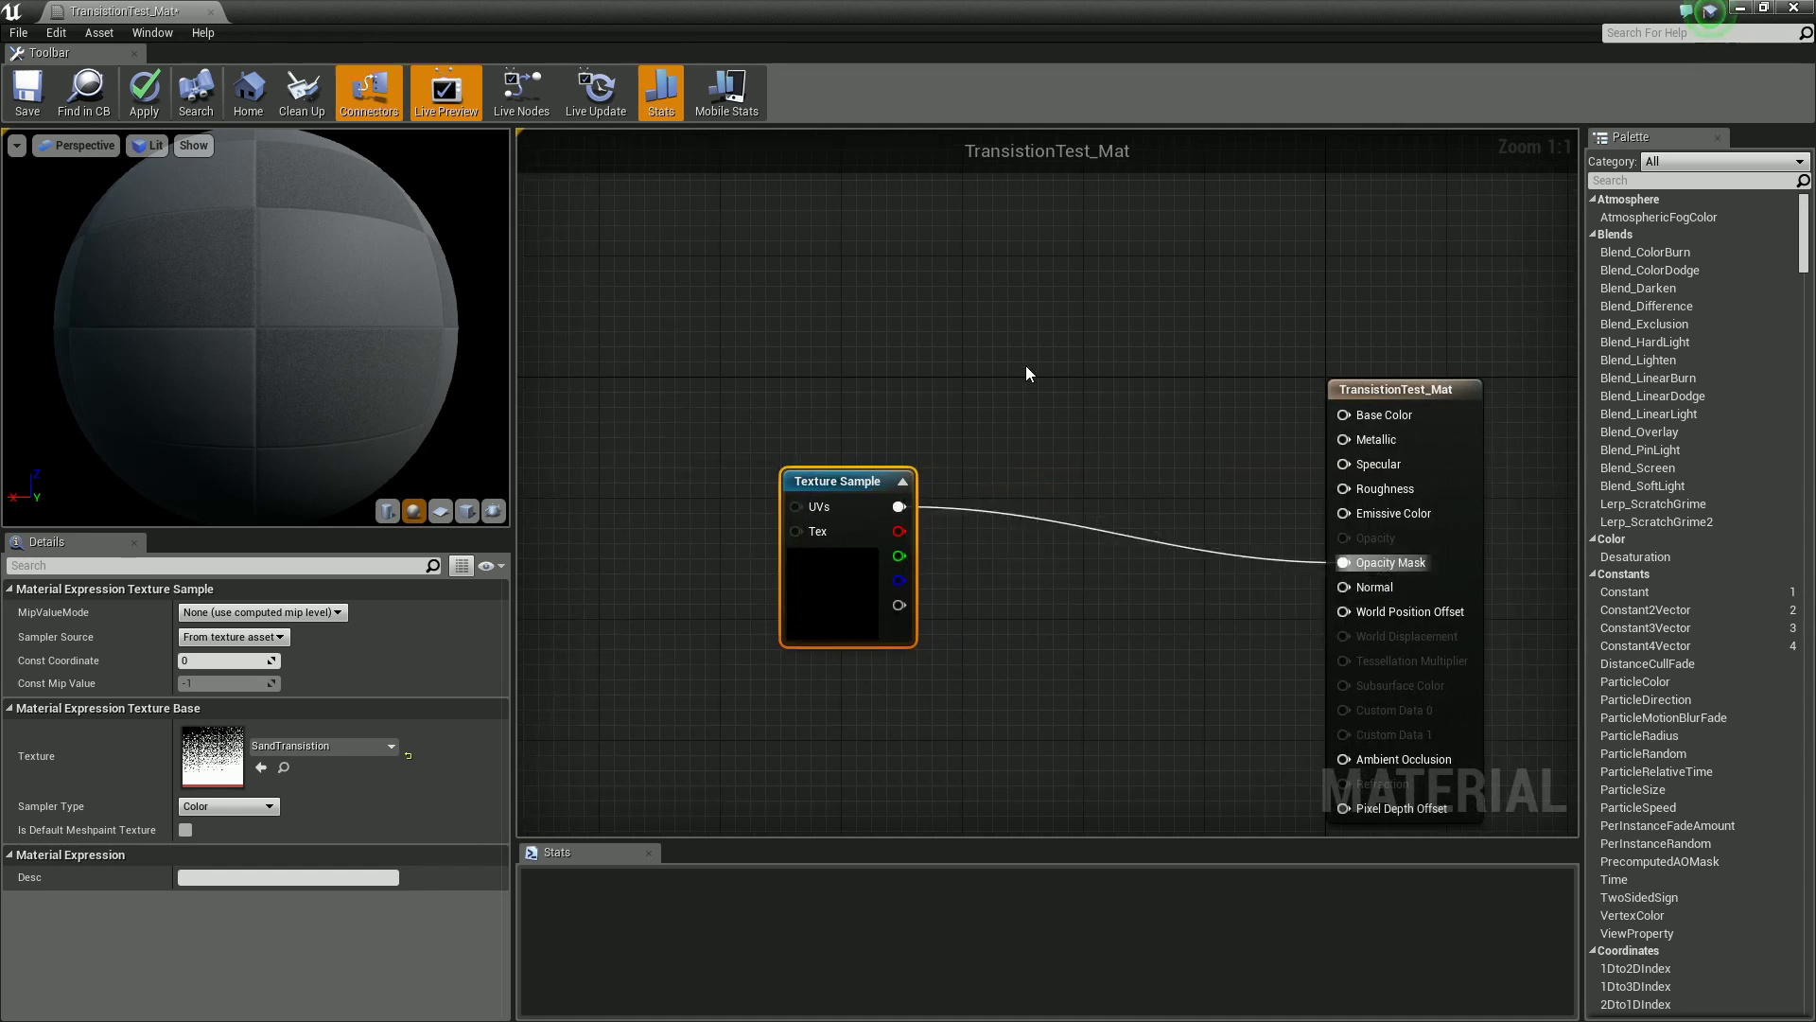
# Add a Constant3Vector feeding Base Color and set it to a bright purple of about 0.63, 0, 1.
pyautogui.click(1008, 318)
pyautogui.moveTo(1125, 357); pyautogui.dragTo(1355, 411)
pyautogui.doubleClick(1074, 382)
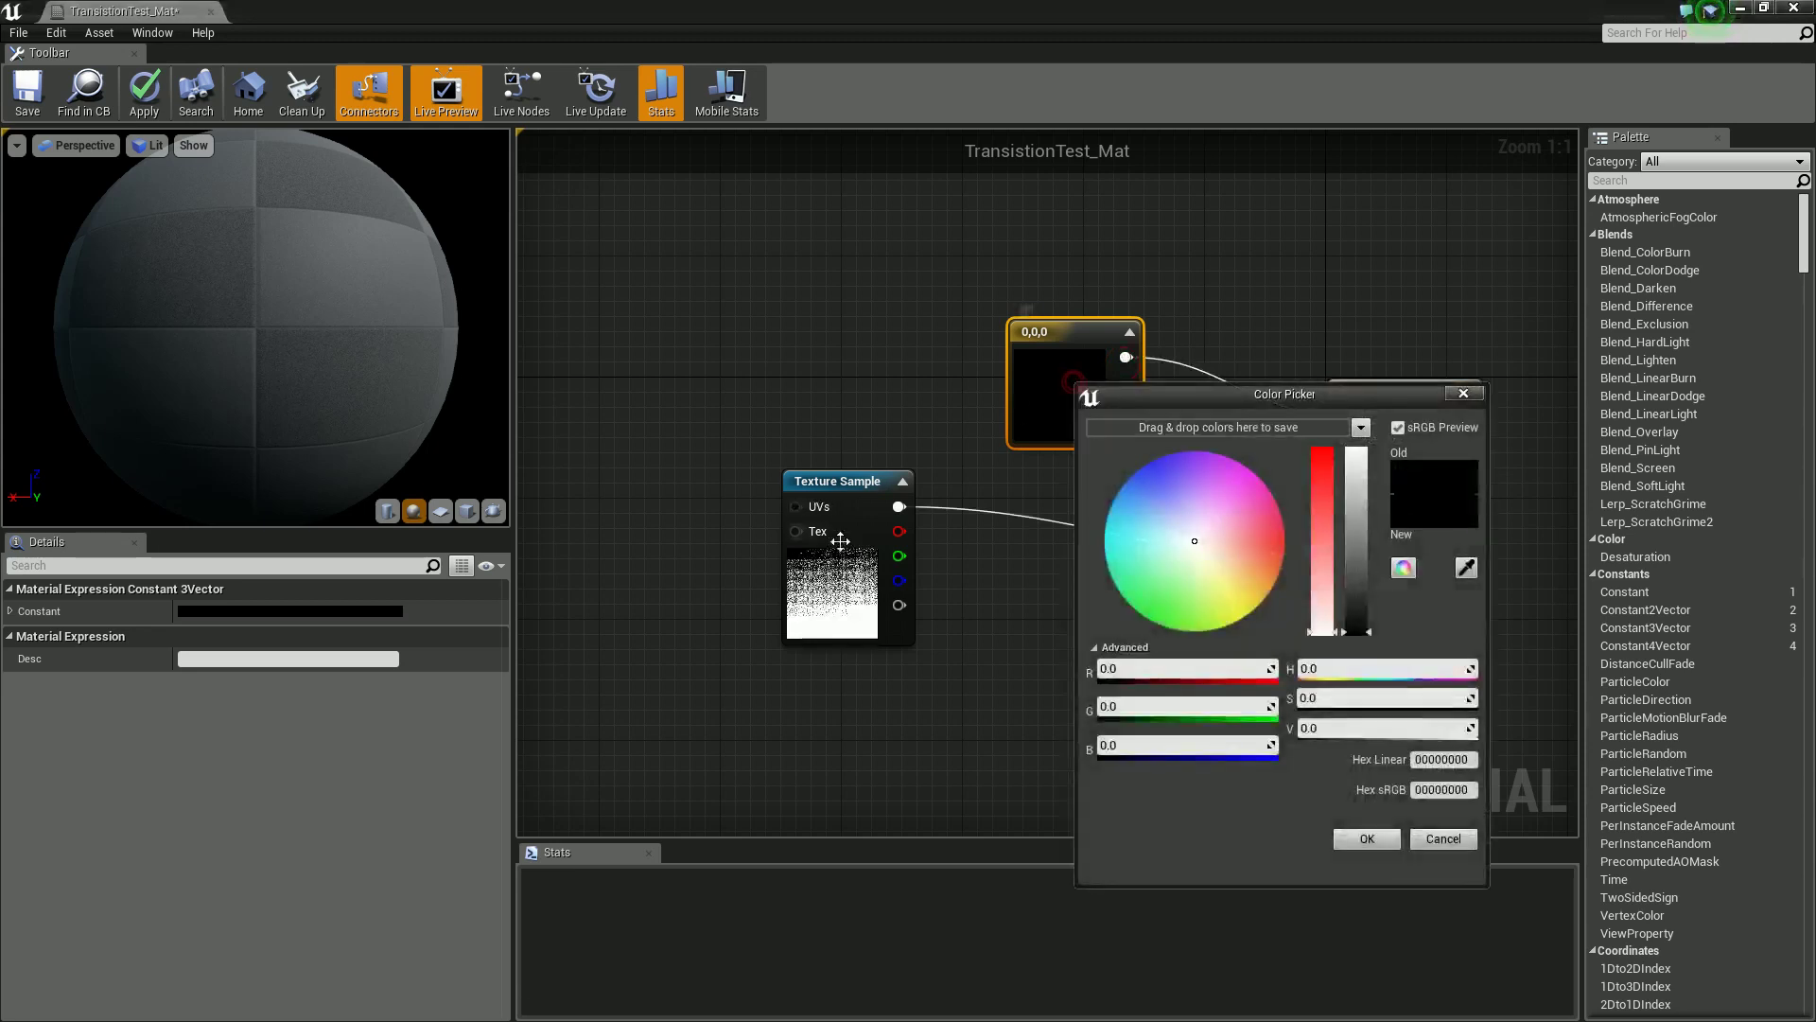
pyautogui.moveTo(1220, 524); pyautogui.dragTo(1218, 393)
pyautogui.moveTo(1356, 514); pyautogui.dragTo(1356, 447)
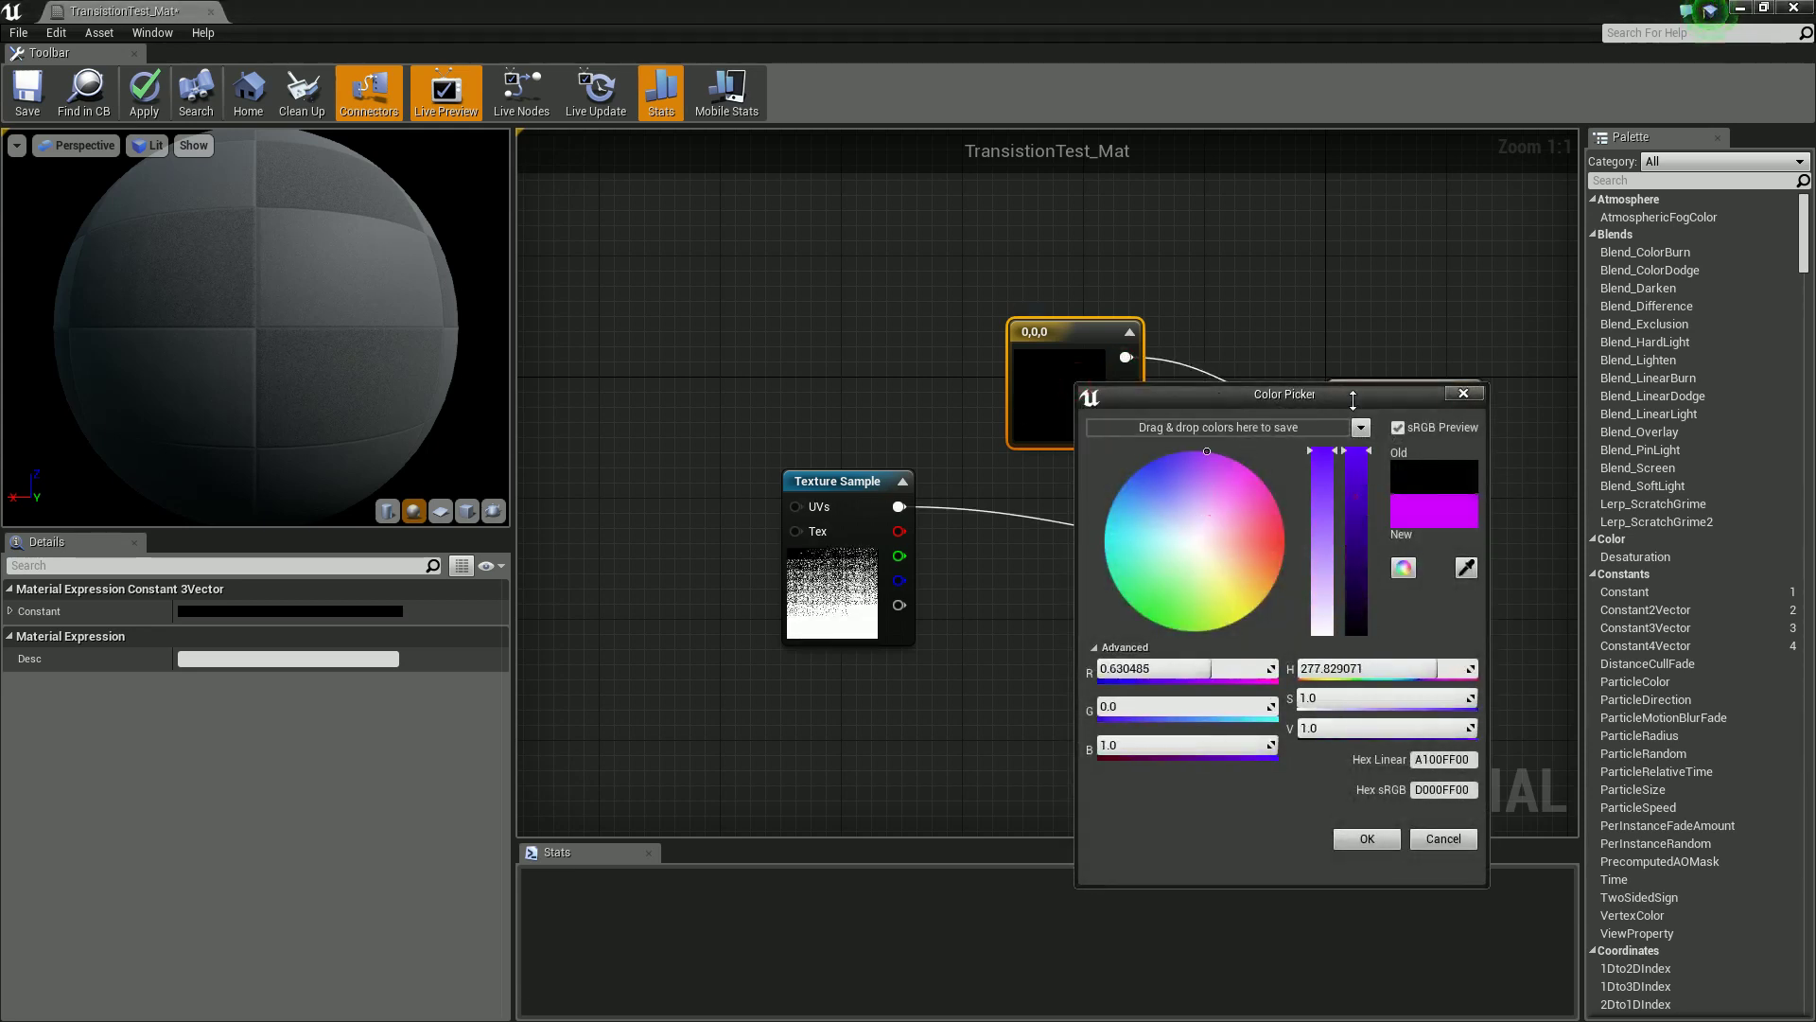
pyautogui.click(1357, 838)
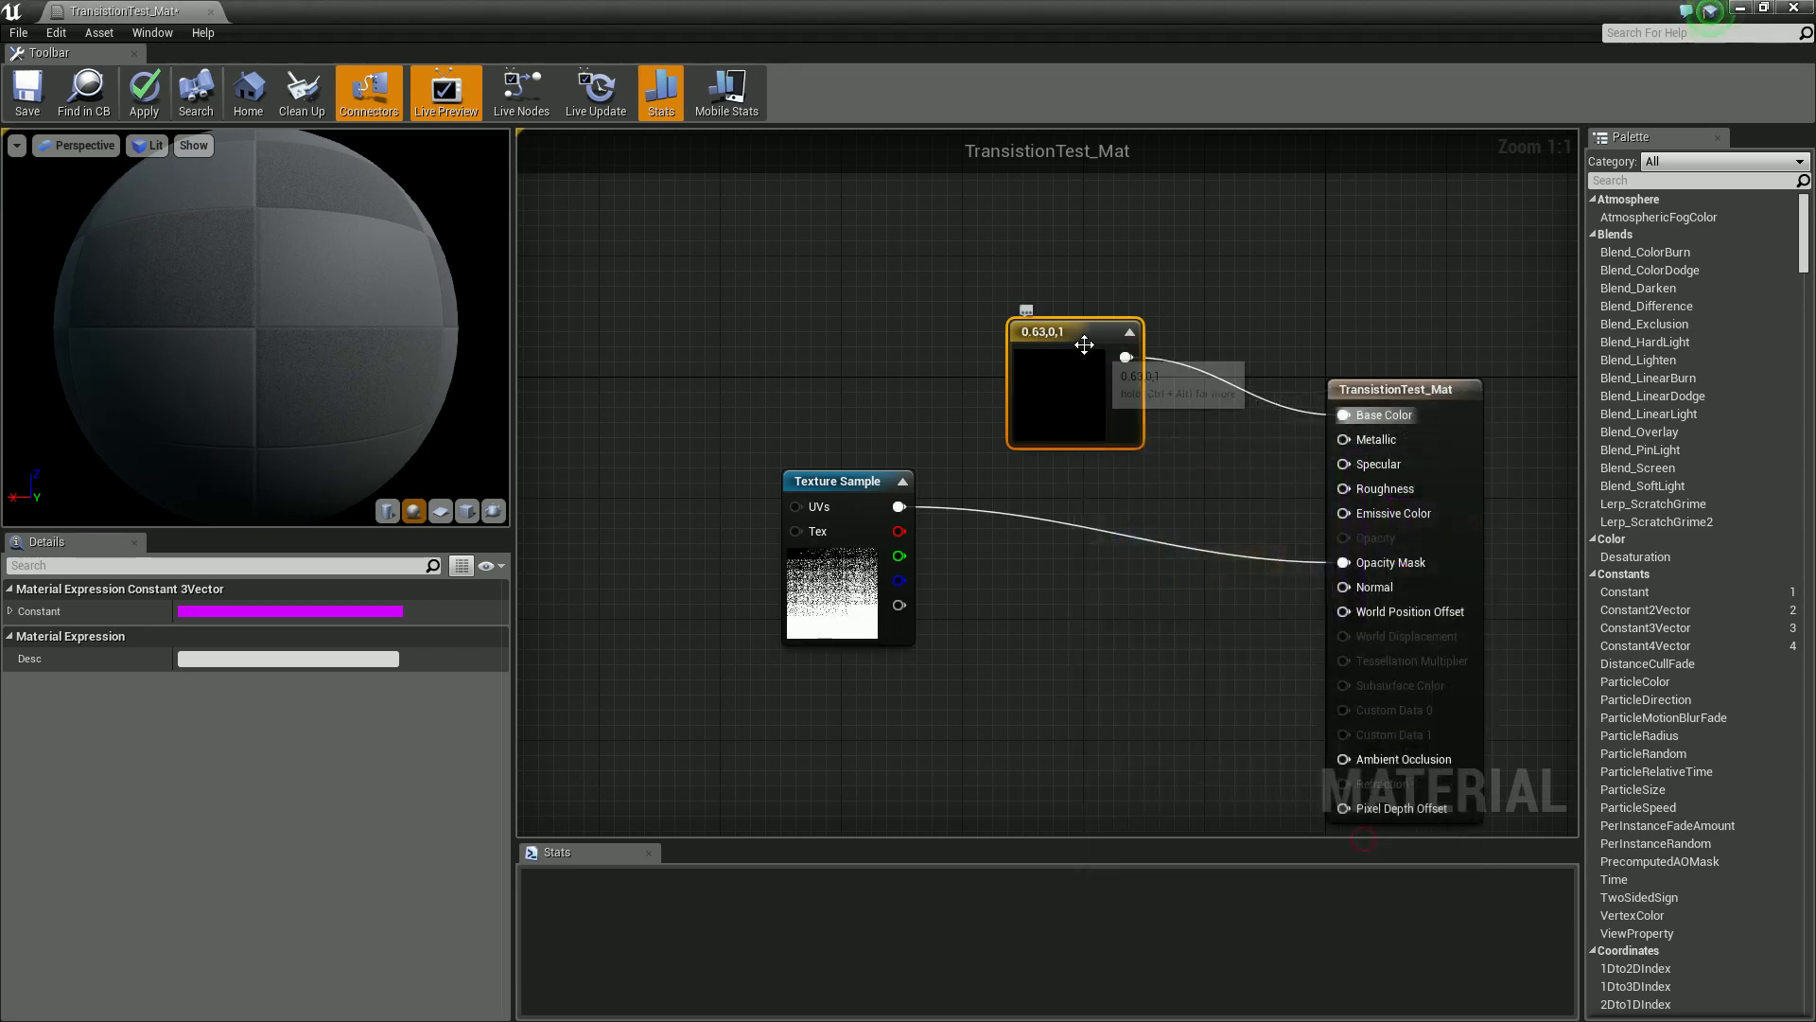
pyautogui.moveTo(1082, 342); pyautogui.dragTo(1007, 248)
# Add a FlipBook node before the Texture Sample and connect its UVs output to the sample's UVs input.
pyautogui.moveTo(910, 422); pyautogui.dragTo(1034, 437, button='right')
pyautogui.click(1003, 493)
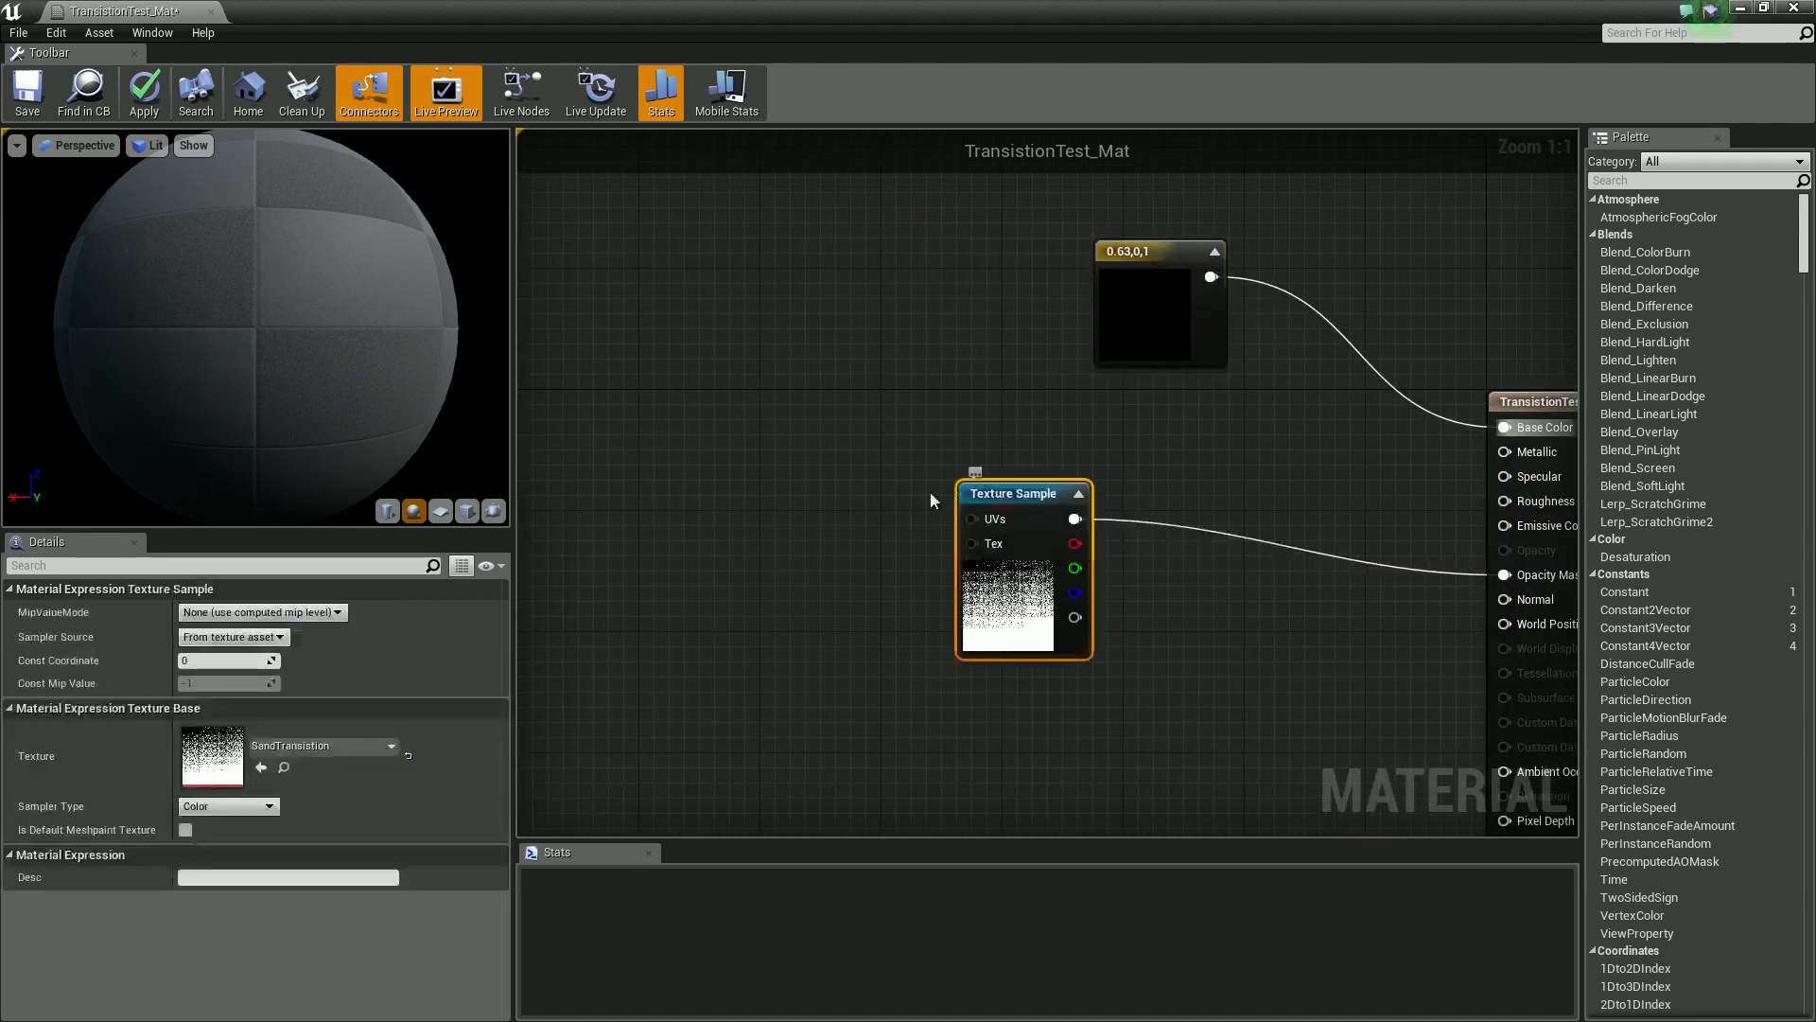
pyautogui.rightClick(781, 568)
pyautogui.write('fli')
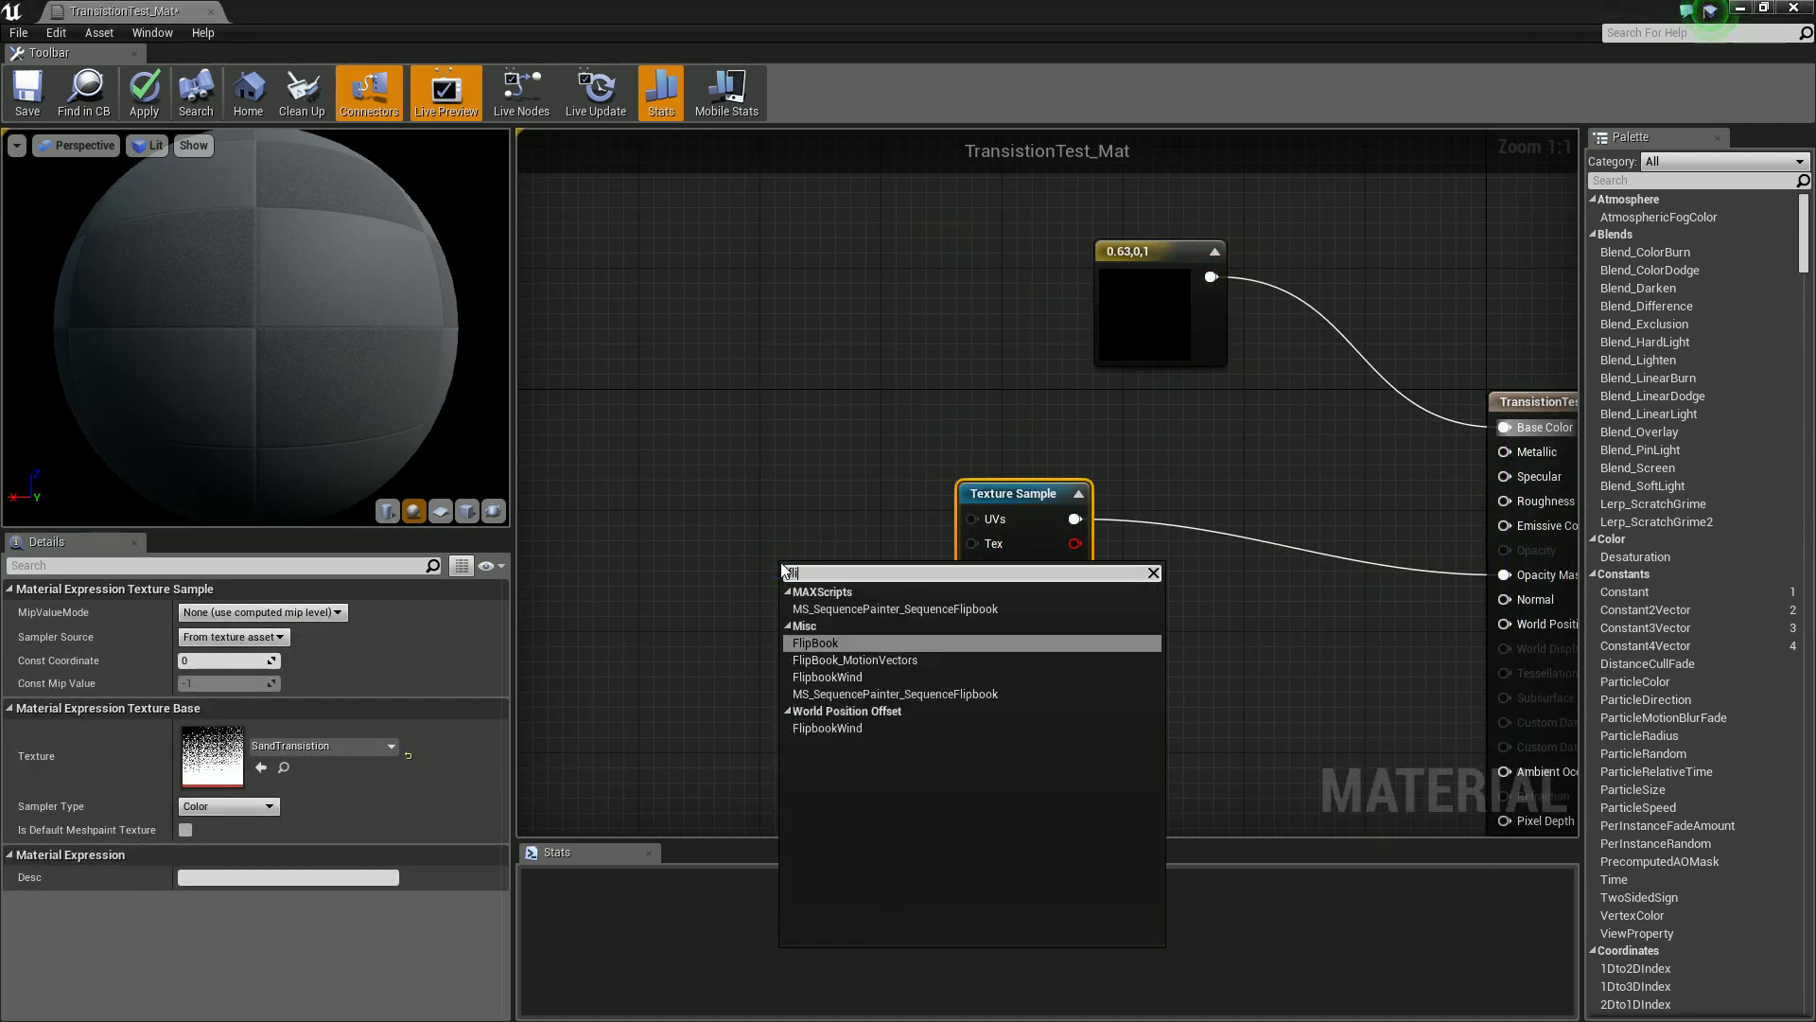
pyautogui.write('p')
pyautogui.press('Return')
pyautogui.moveTo(791, 561); pyautogui.dragTo(635, 421)
pyautogui.moveTo(847, 505); pyautogui.dragTo(971, 545)
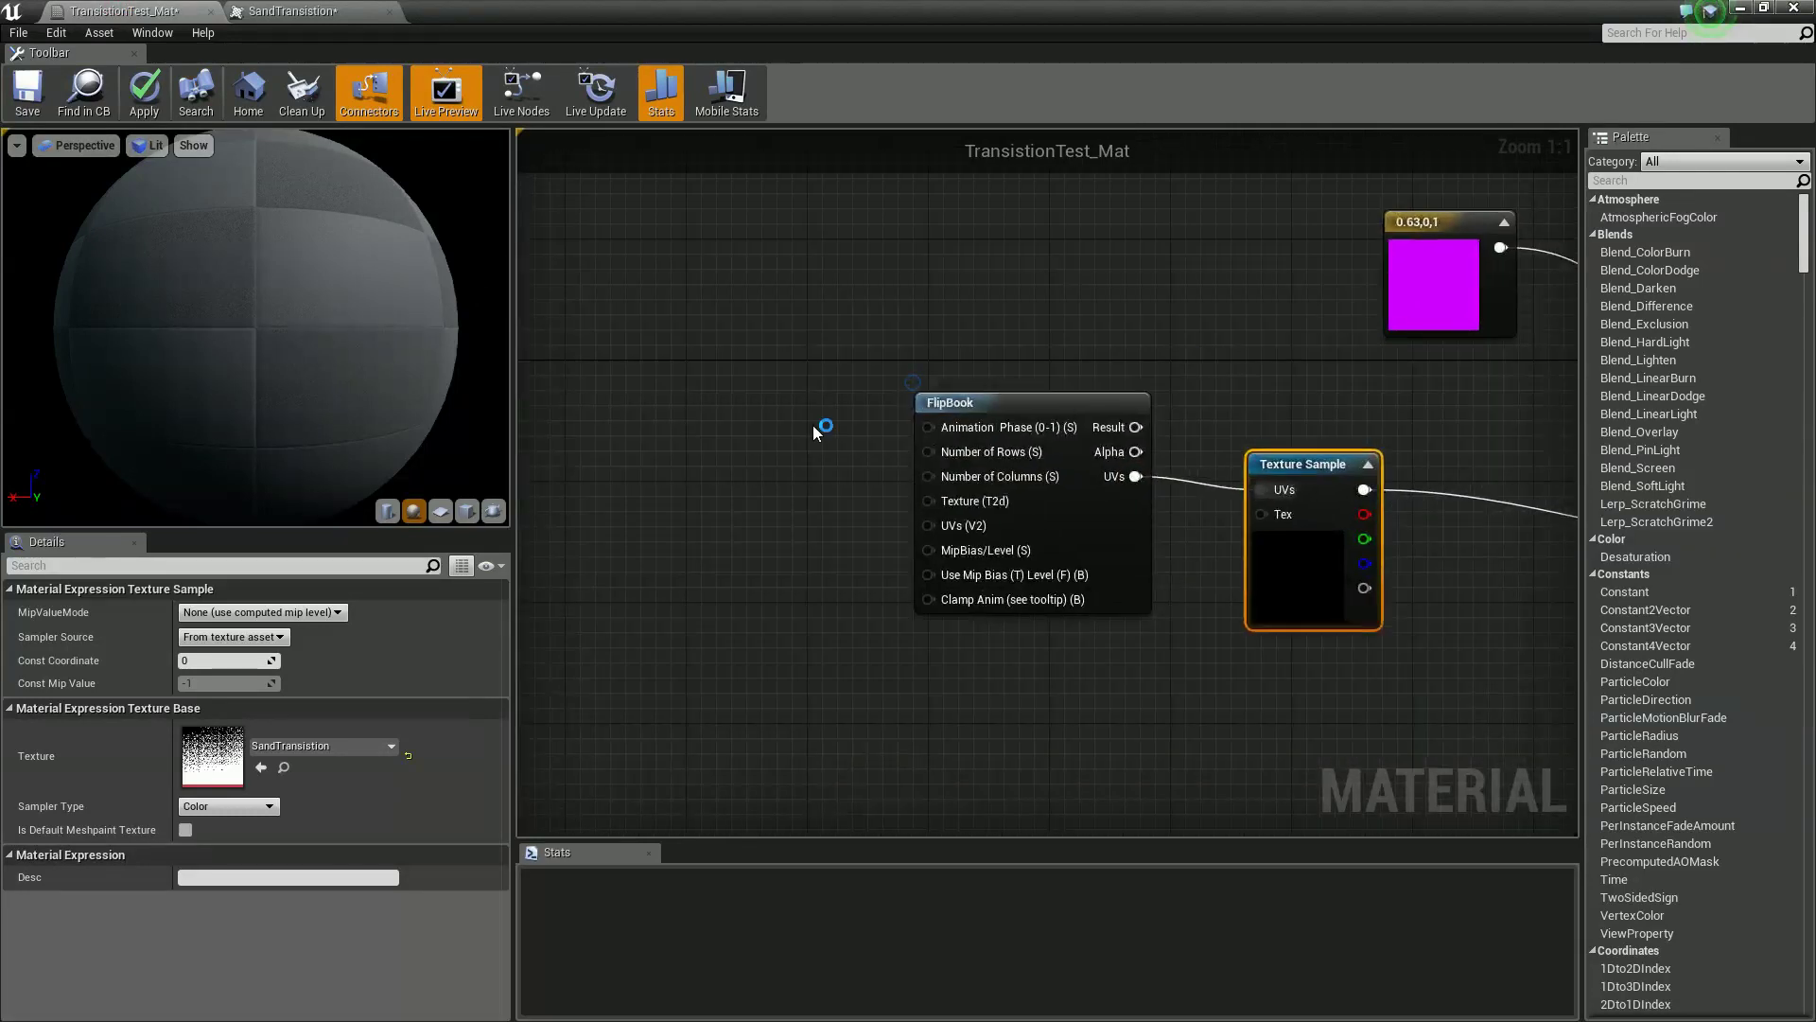
# Add two Constant nodes and connect them to the FlipBook's Number of Rows and Number of Columns inputs.
pyautogui.click(721, 398)
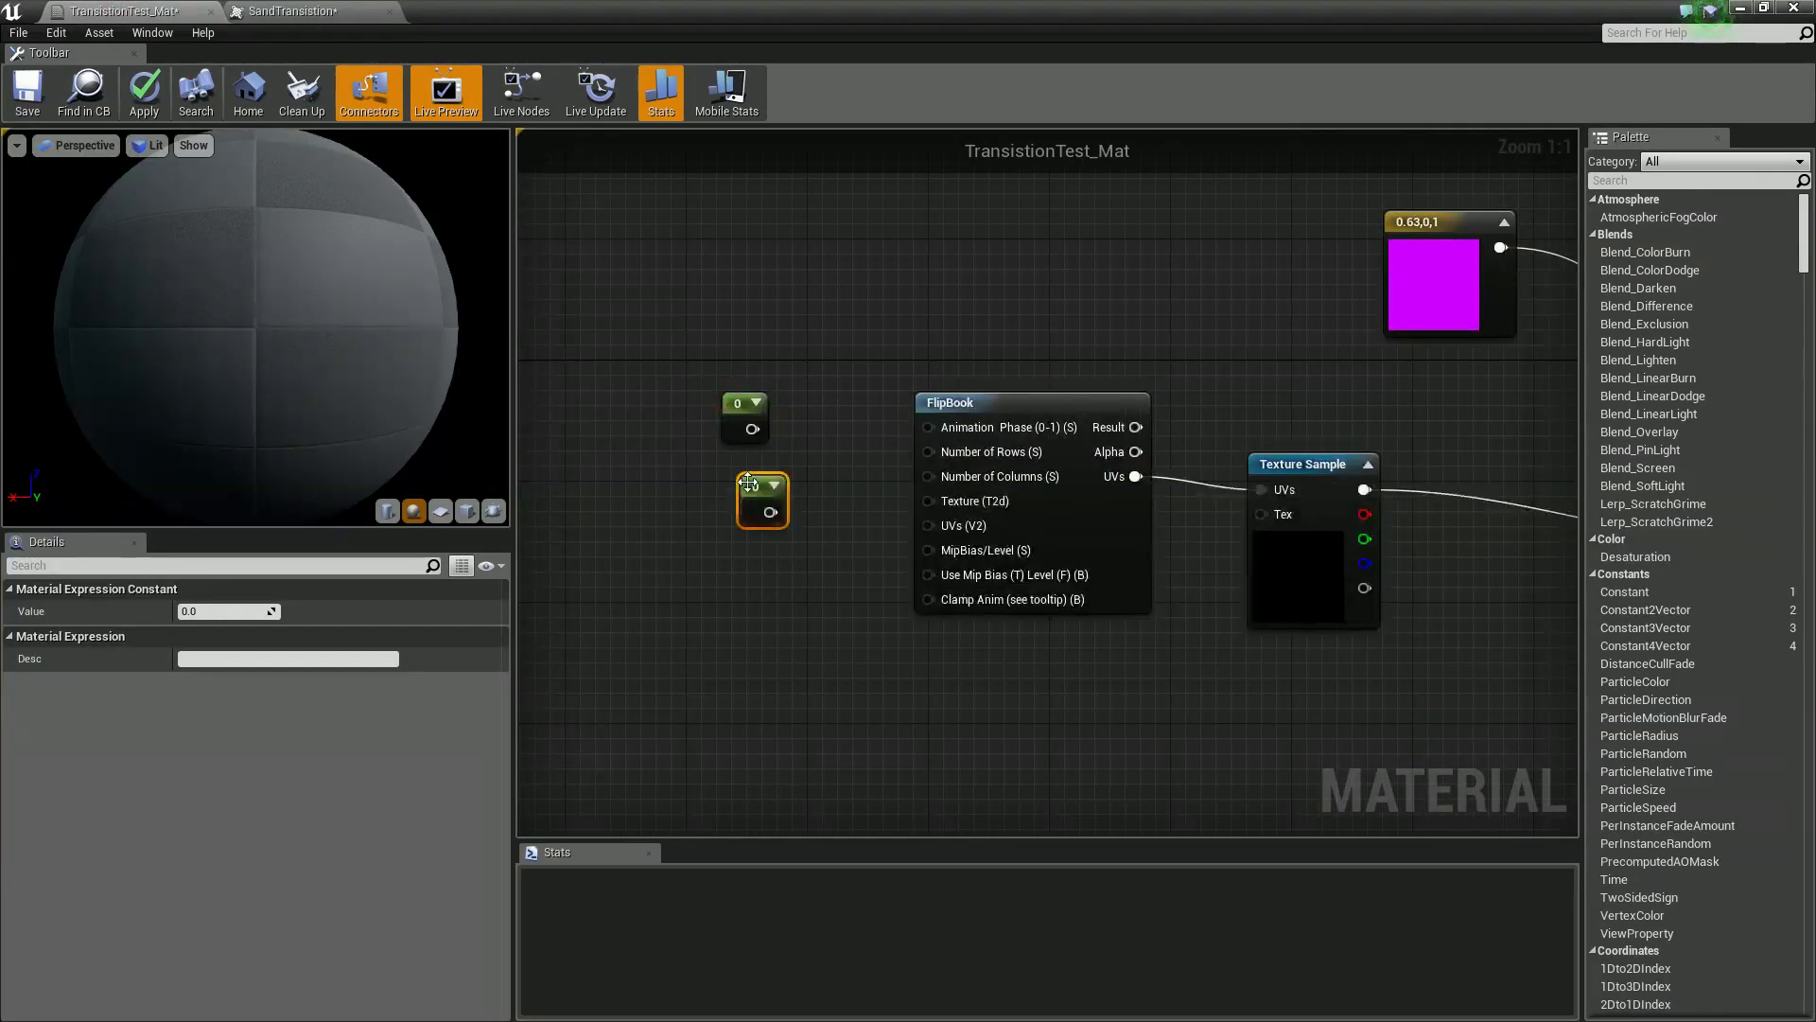
pyautogui.moveTo(770, 512); pyautogui.dragTo(943, 477)
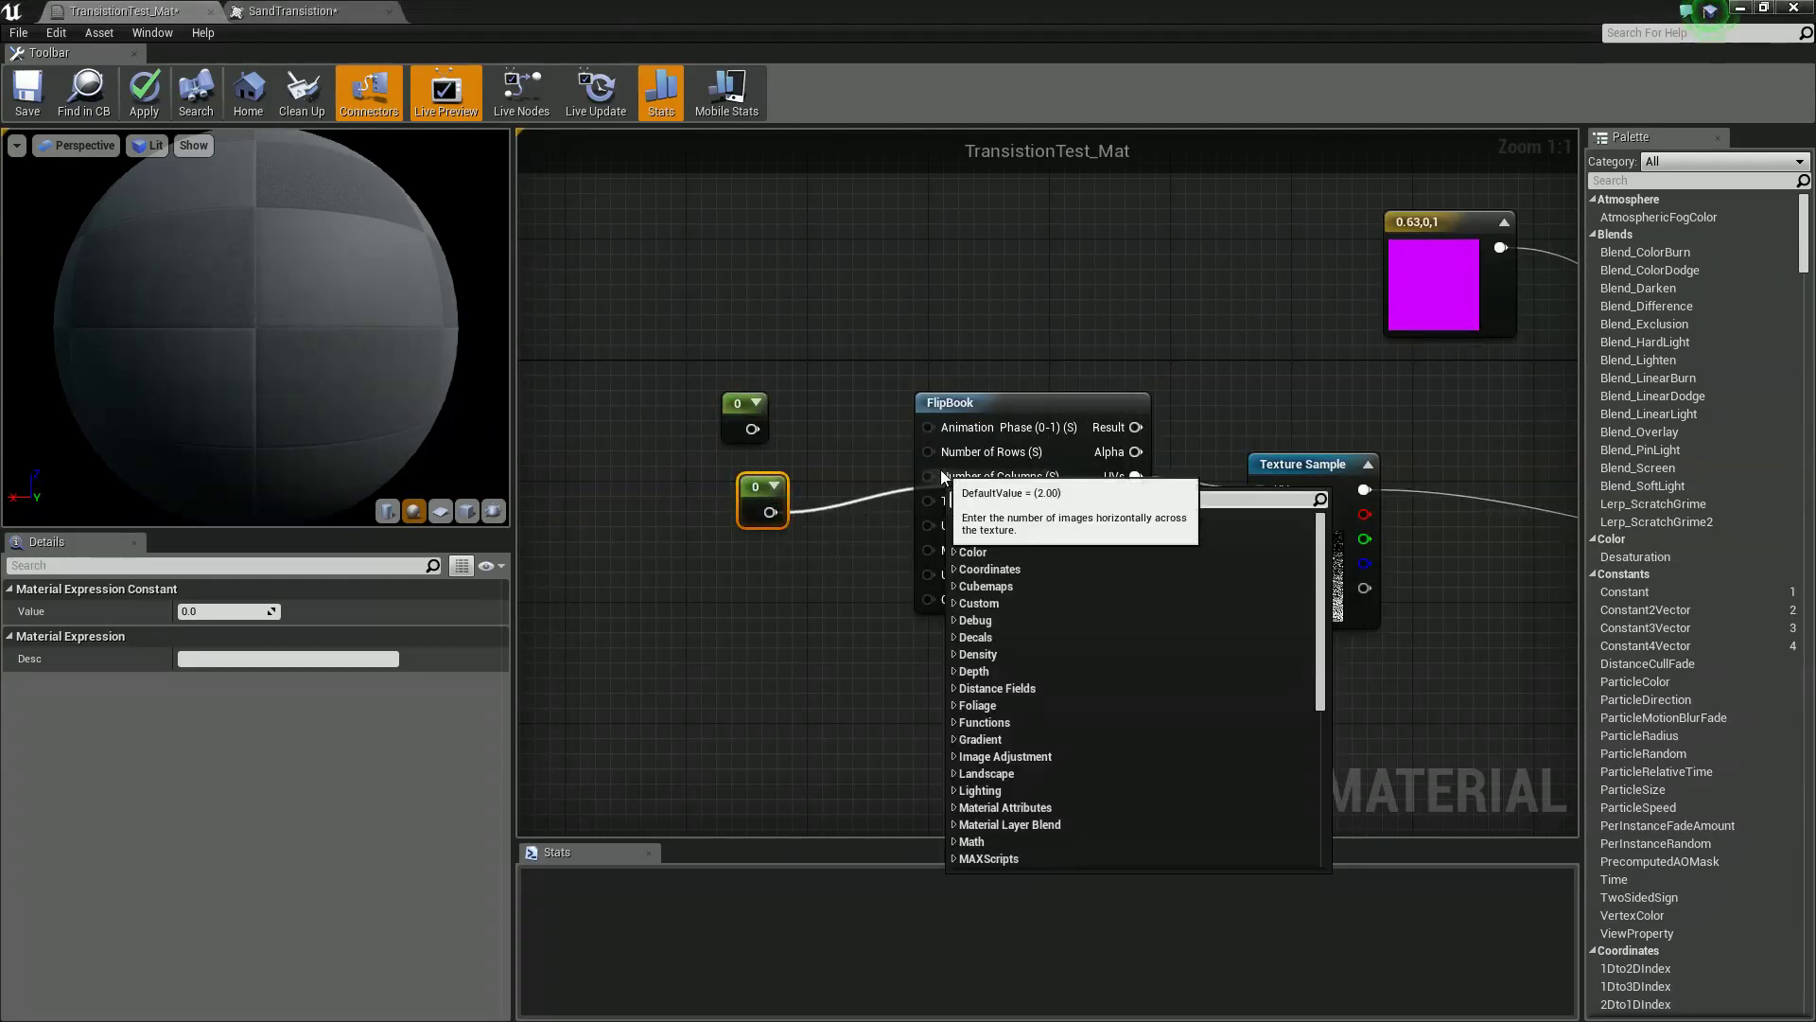
pyautogui.click(855, 486)
pyautogui.moveTo(770, 512); pyautogui.dragTo(753, 430)
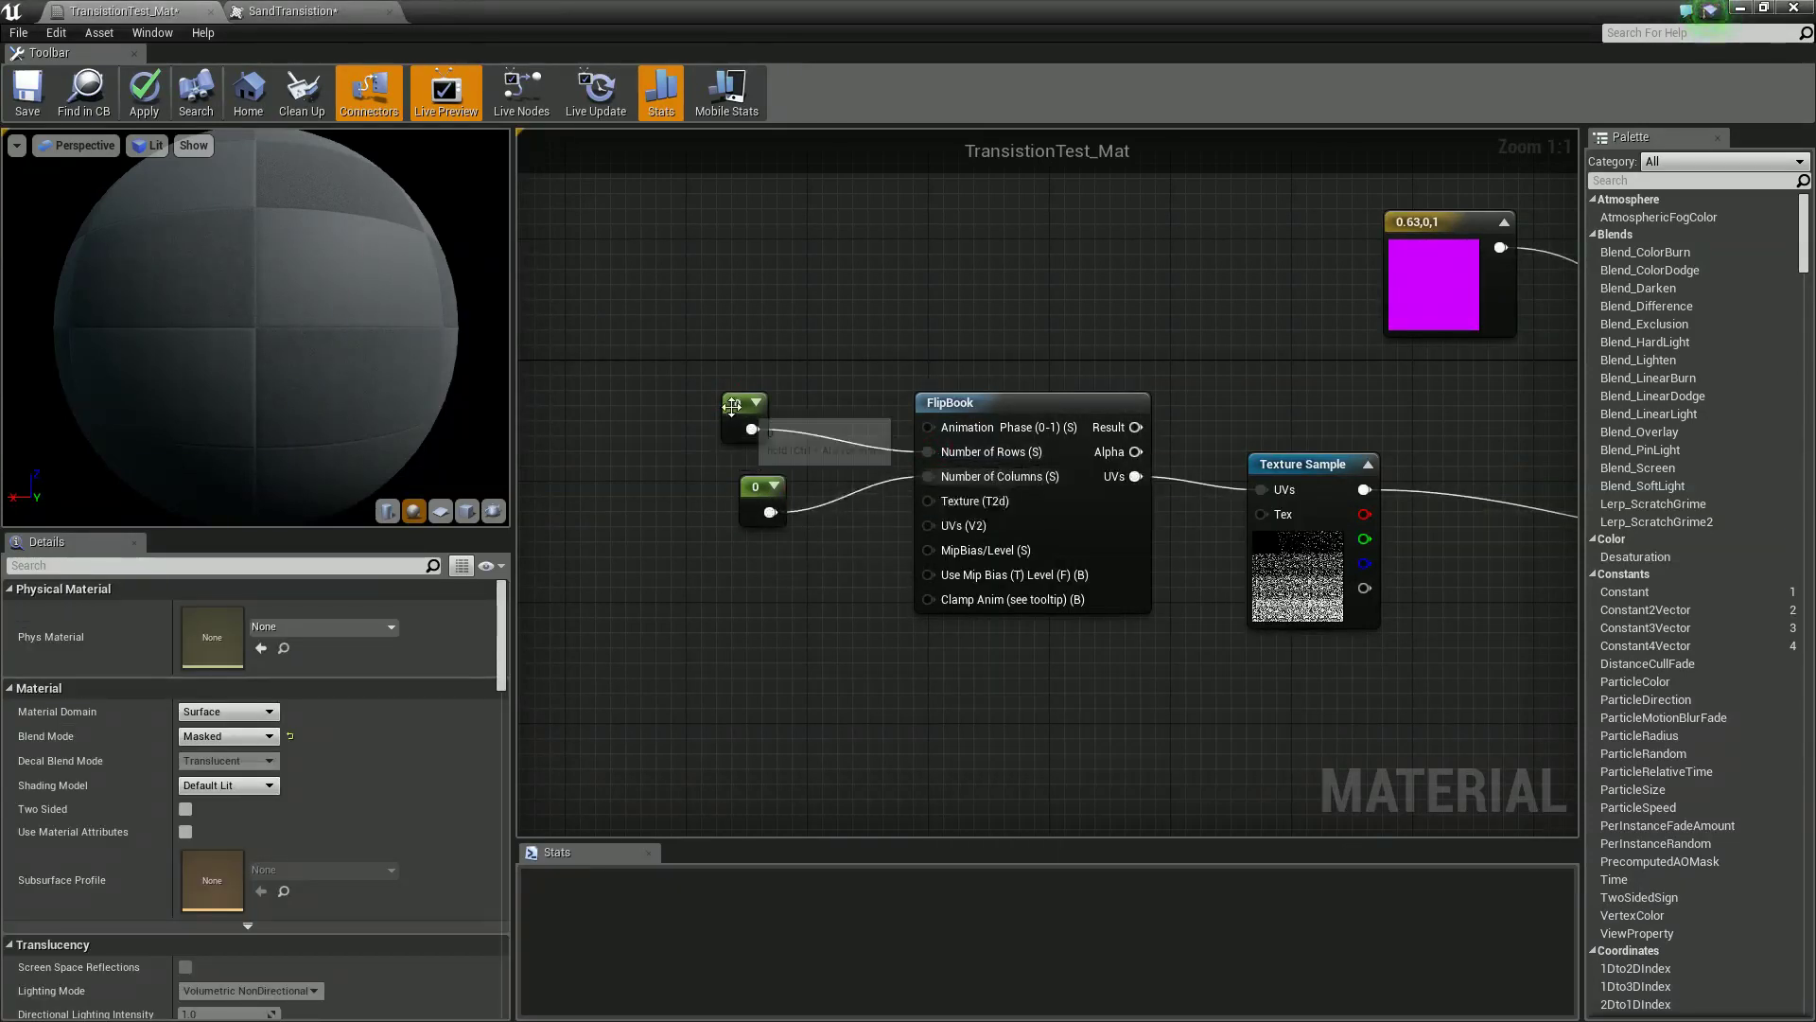
# Set the rows constant to 9 and the columns constant to 7, and align both nodes beside the FlipBook inputs.
pyautogui.click(732, 407)
pyautogui.click(228, 612)
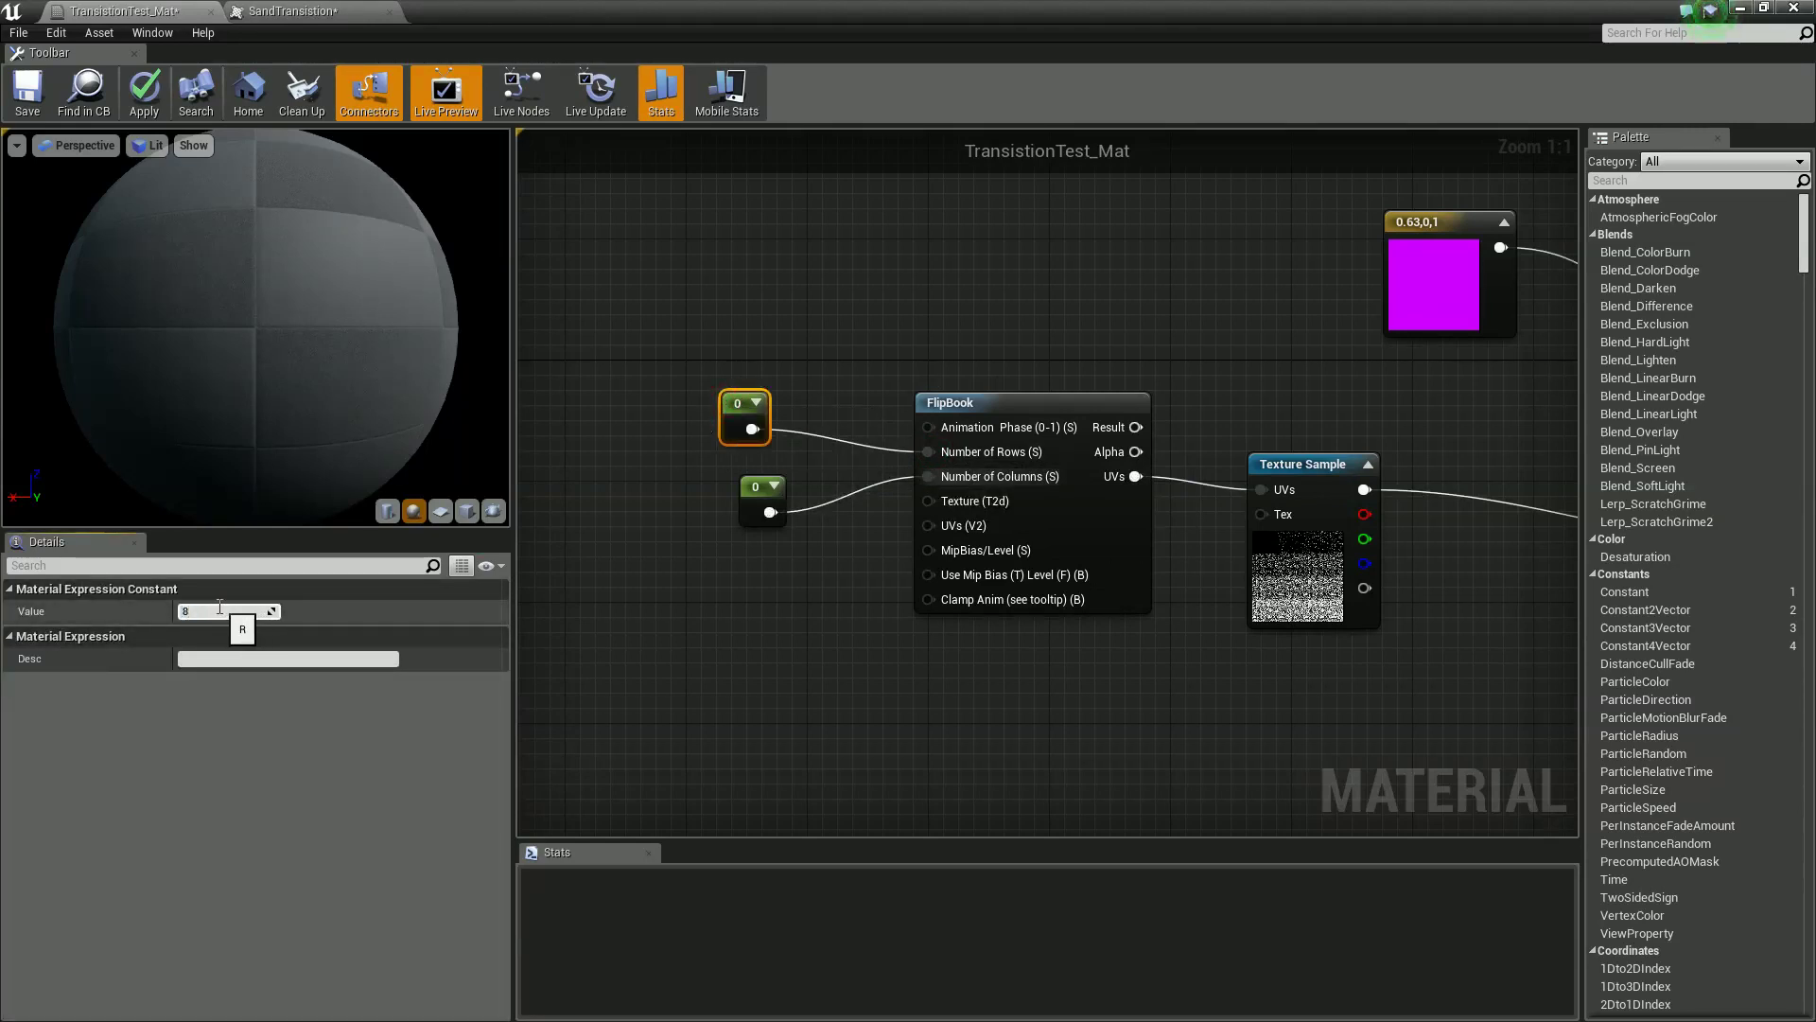
pyautogui.press('Return')
pyautogui.write('9')
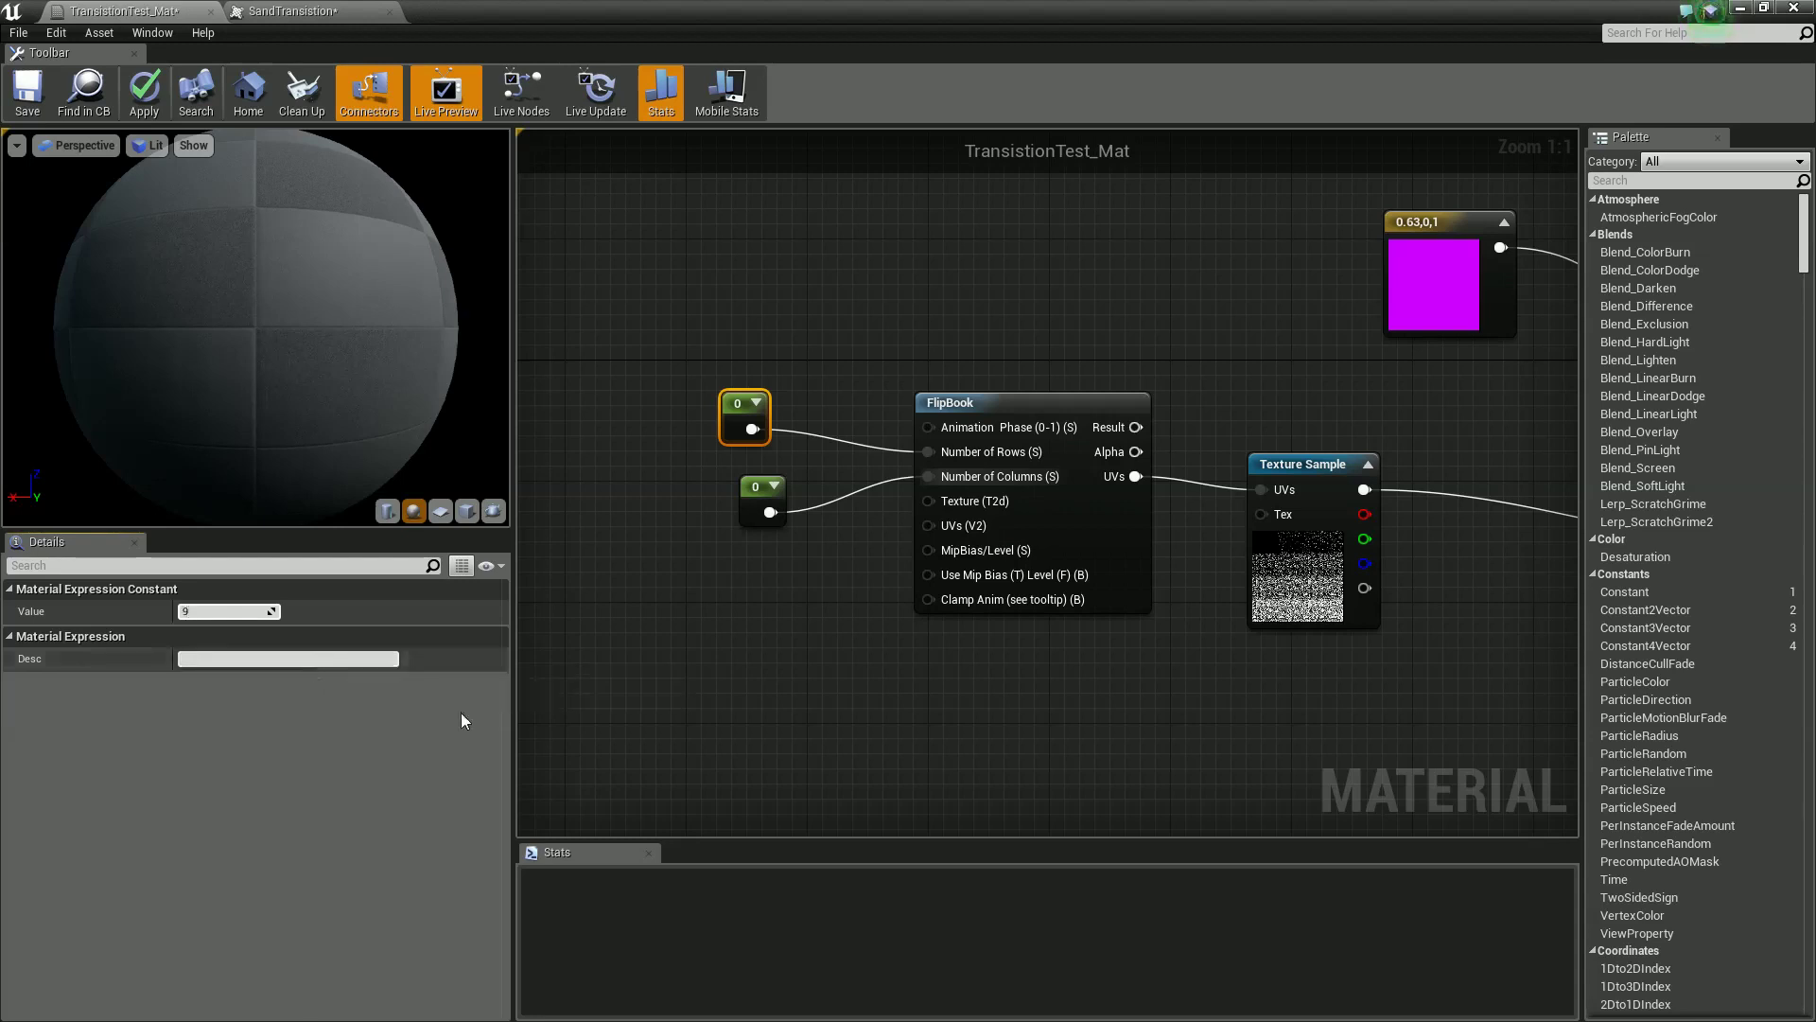
pyautogui.click(757, 509)
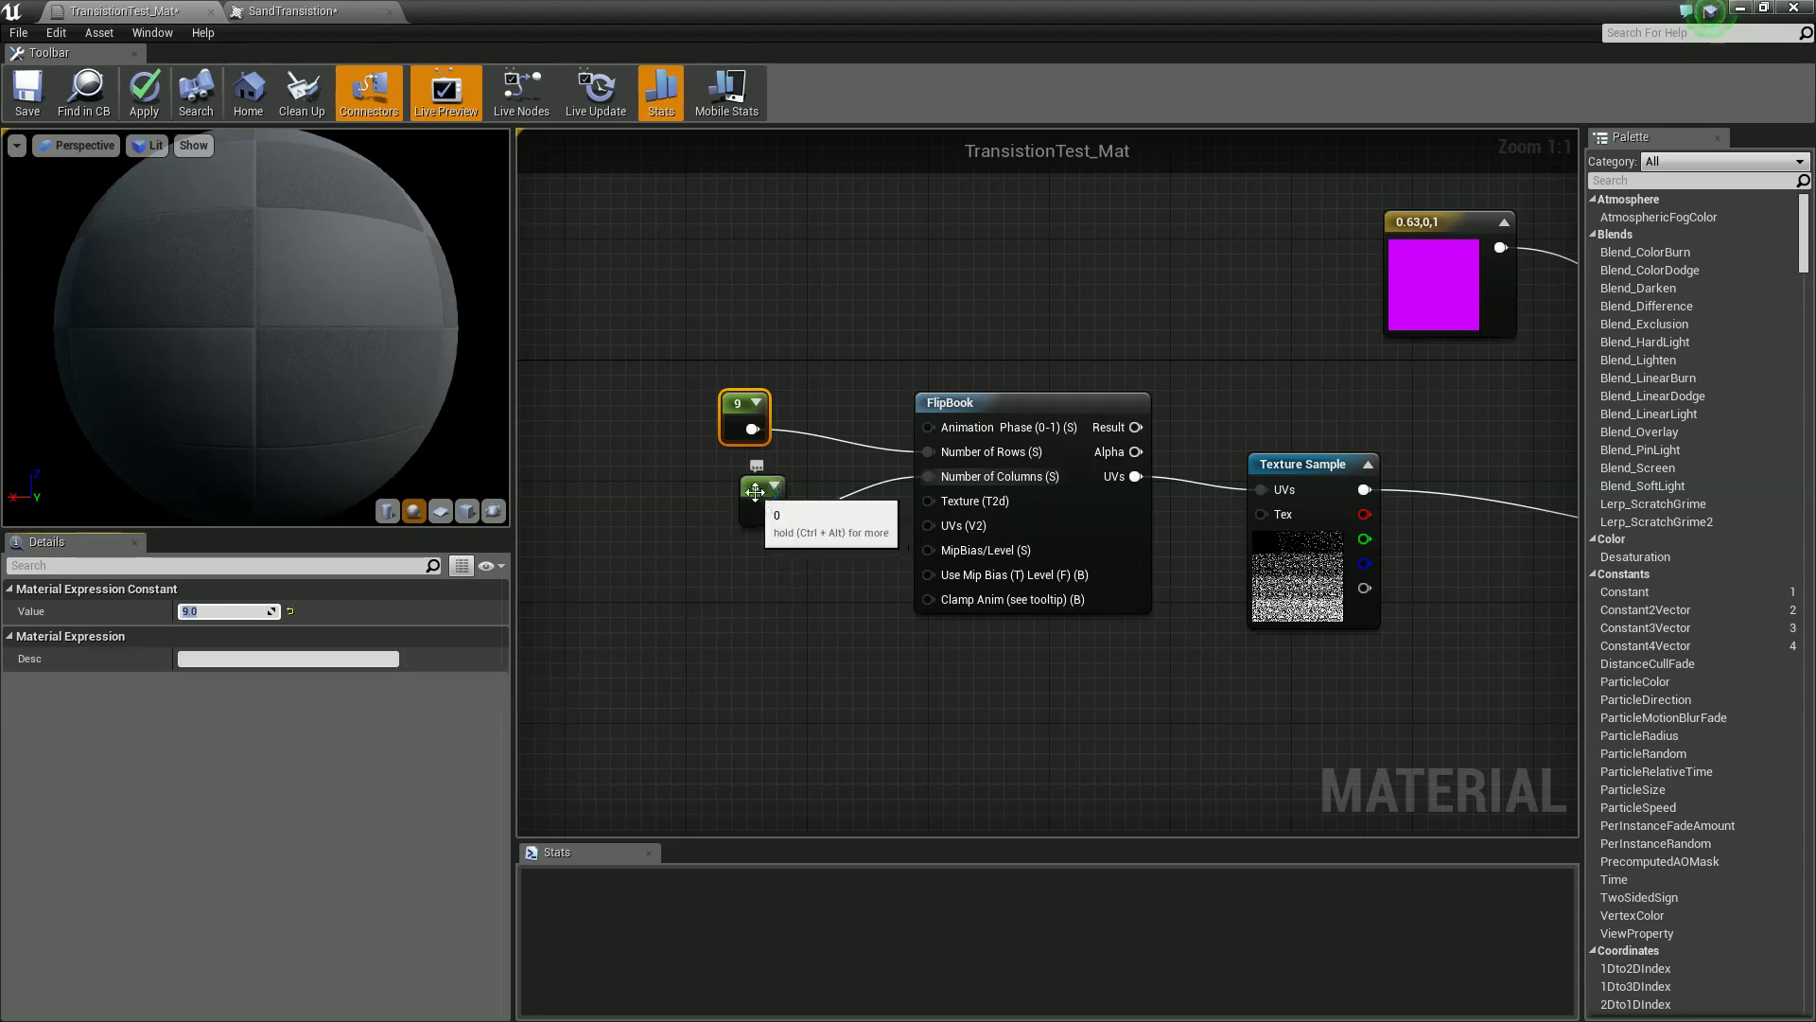
pyautogui.click(236, 612)
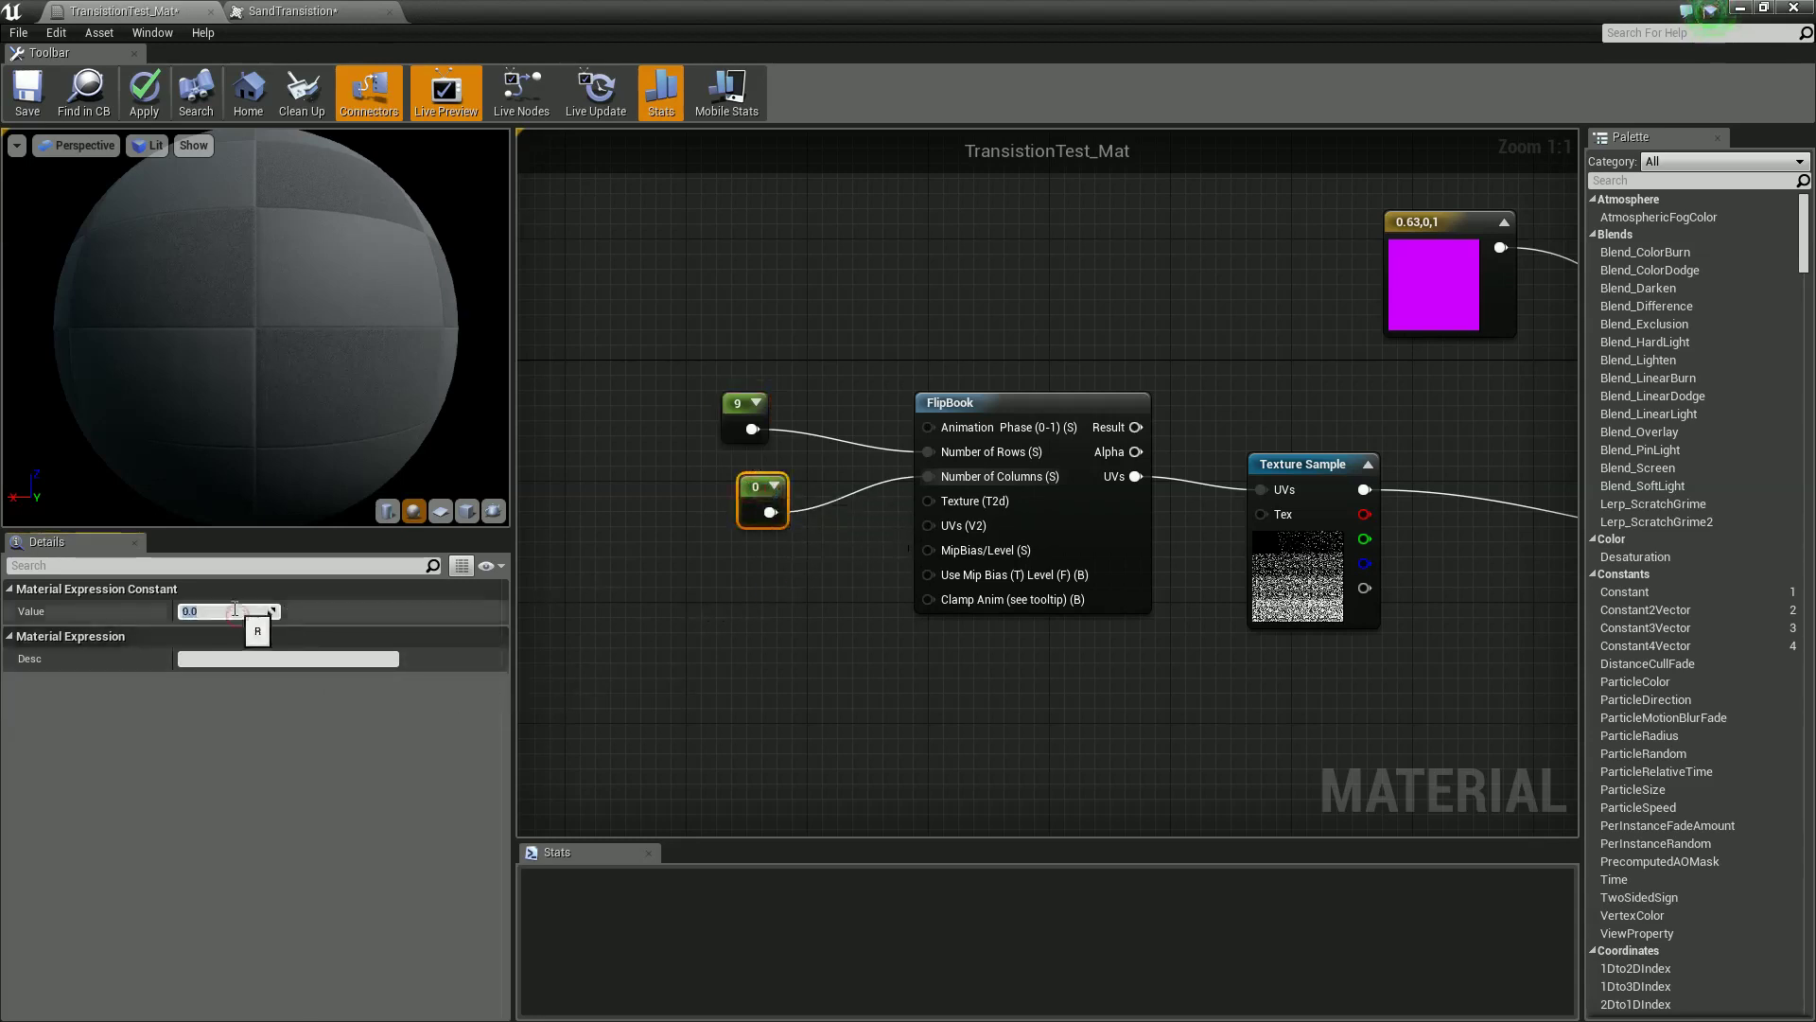
pyautogui.click(674, 440)
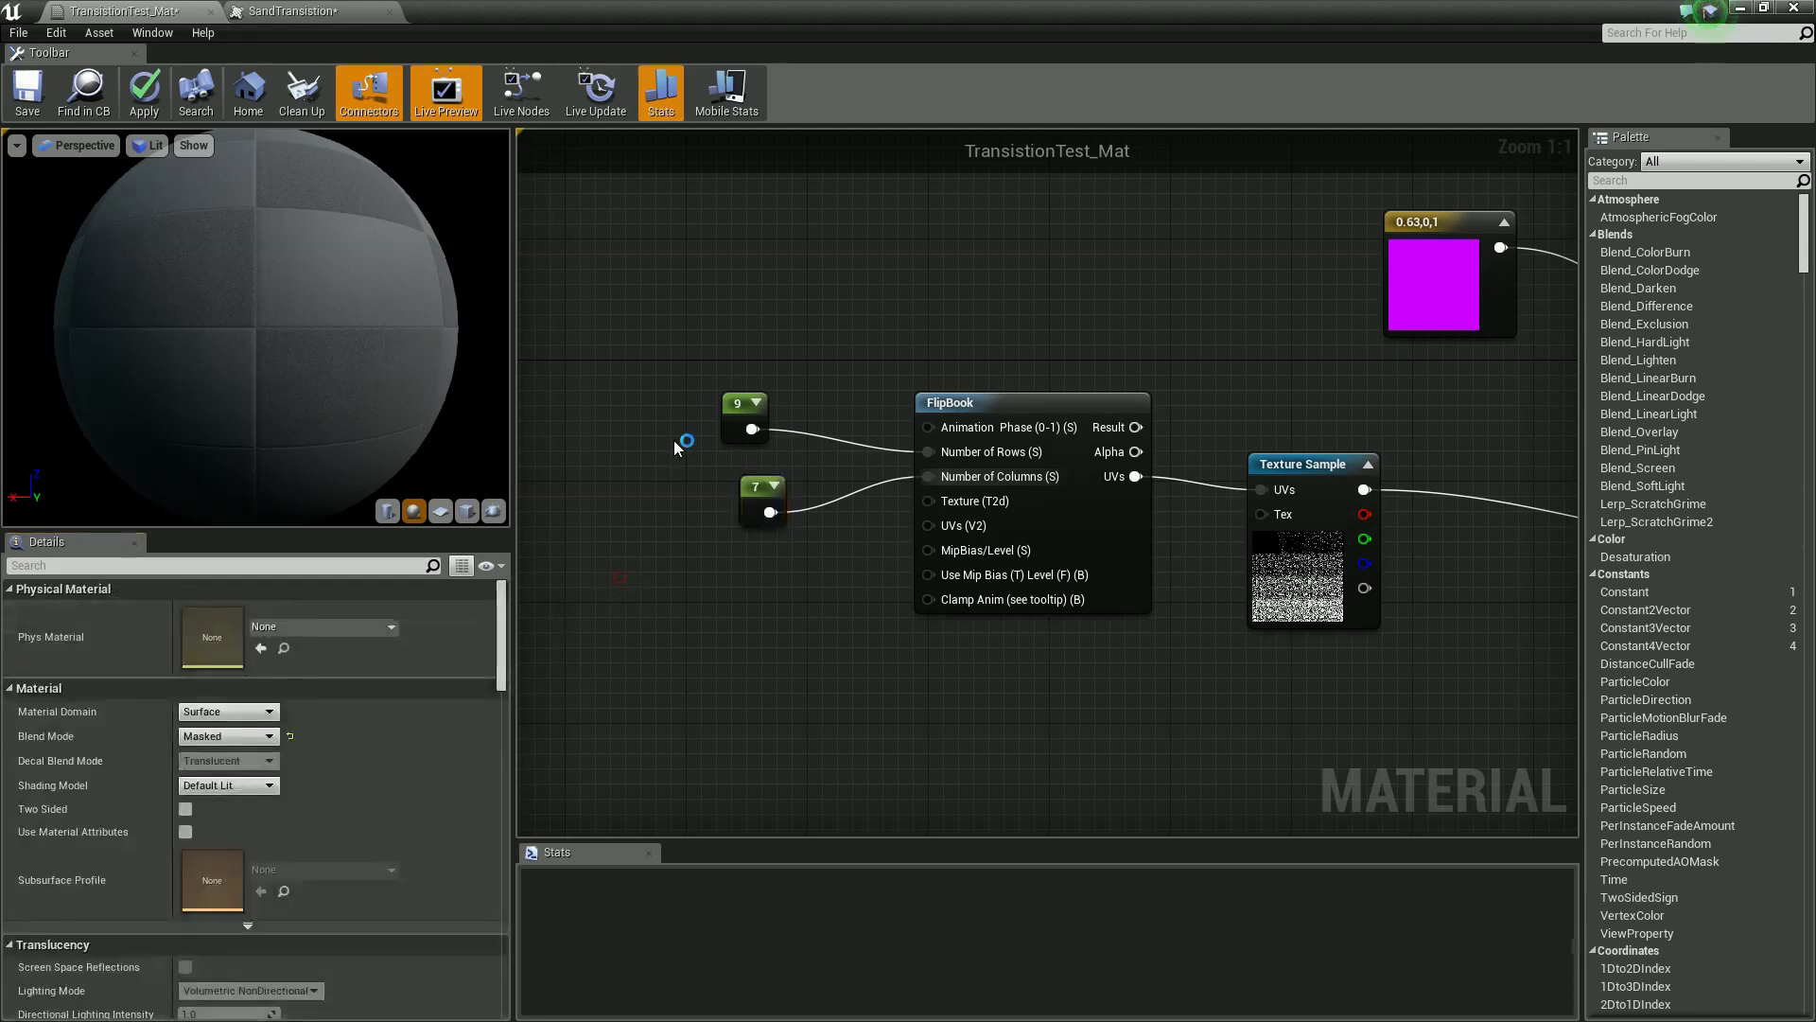
pyautogui.moveTo(718, 452)
pyautogui.mouseDown()
pyautogui.moveTo(758, 505)
pyautogui.moveTo(730, 473)
pyautogui.mouseUp()
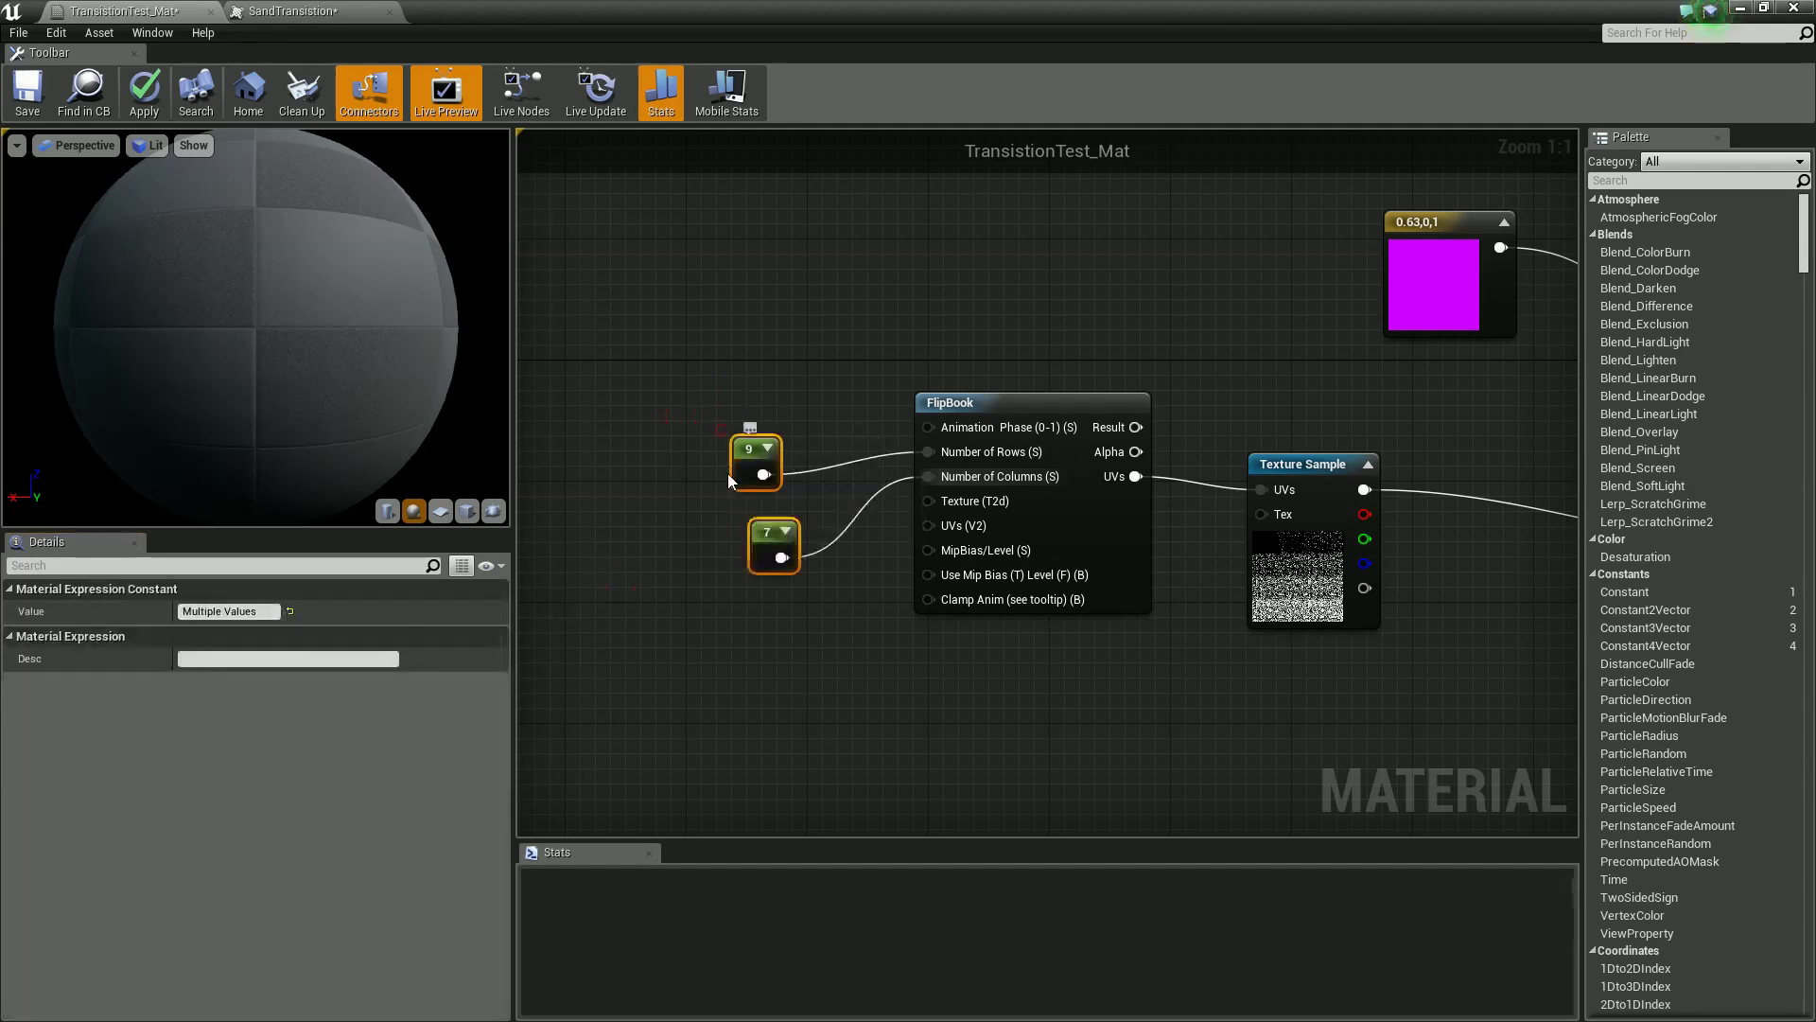
pyautogui.click(621, 337)
# Add a Constant node with value 0 and connect it to the FlipBook's Animation Phase input.
pyautogui.moveTo(581, 316); pyautogui.dragTo(763, 321, button='right')
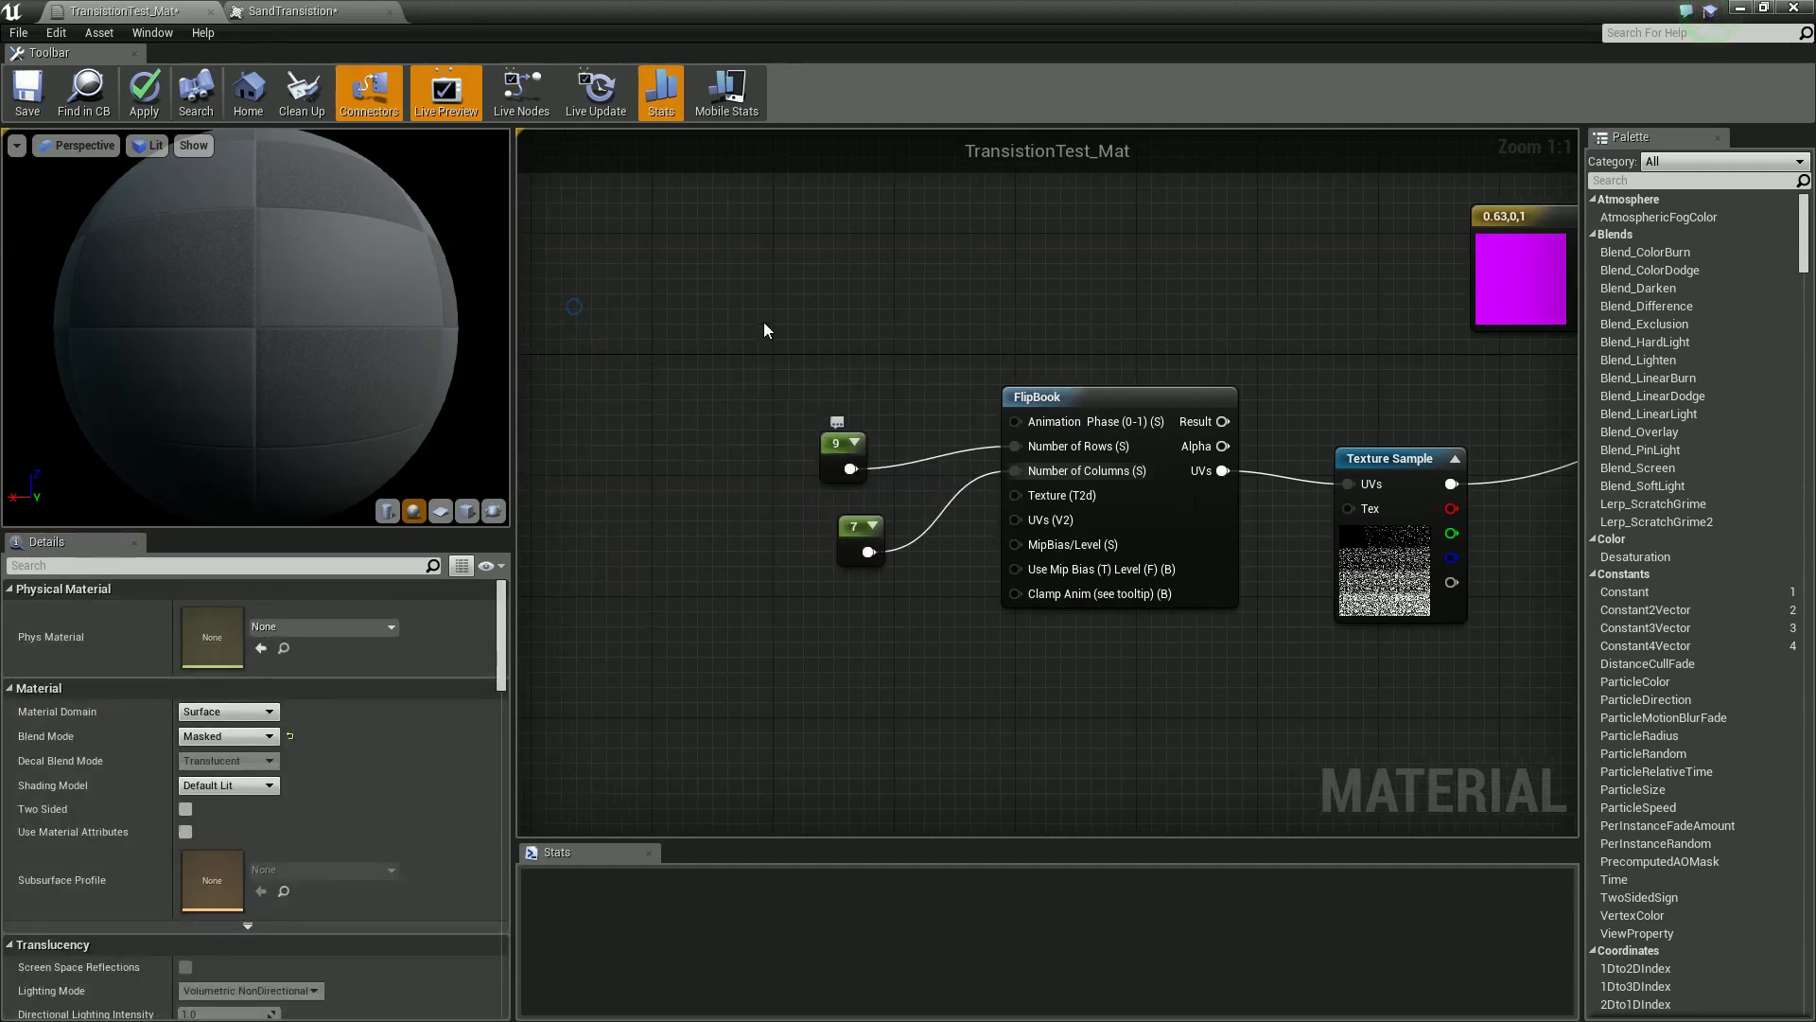
pyautogui.rightClick(626, 305)
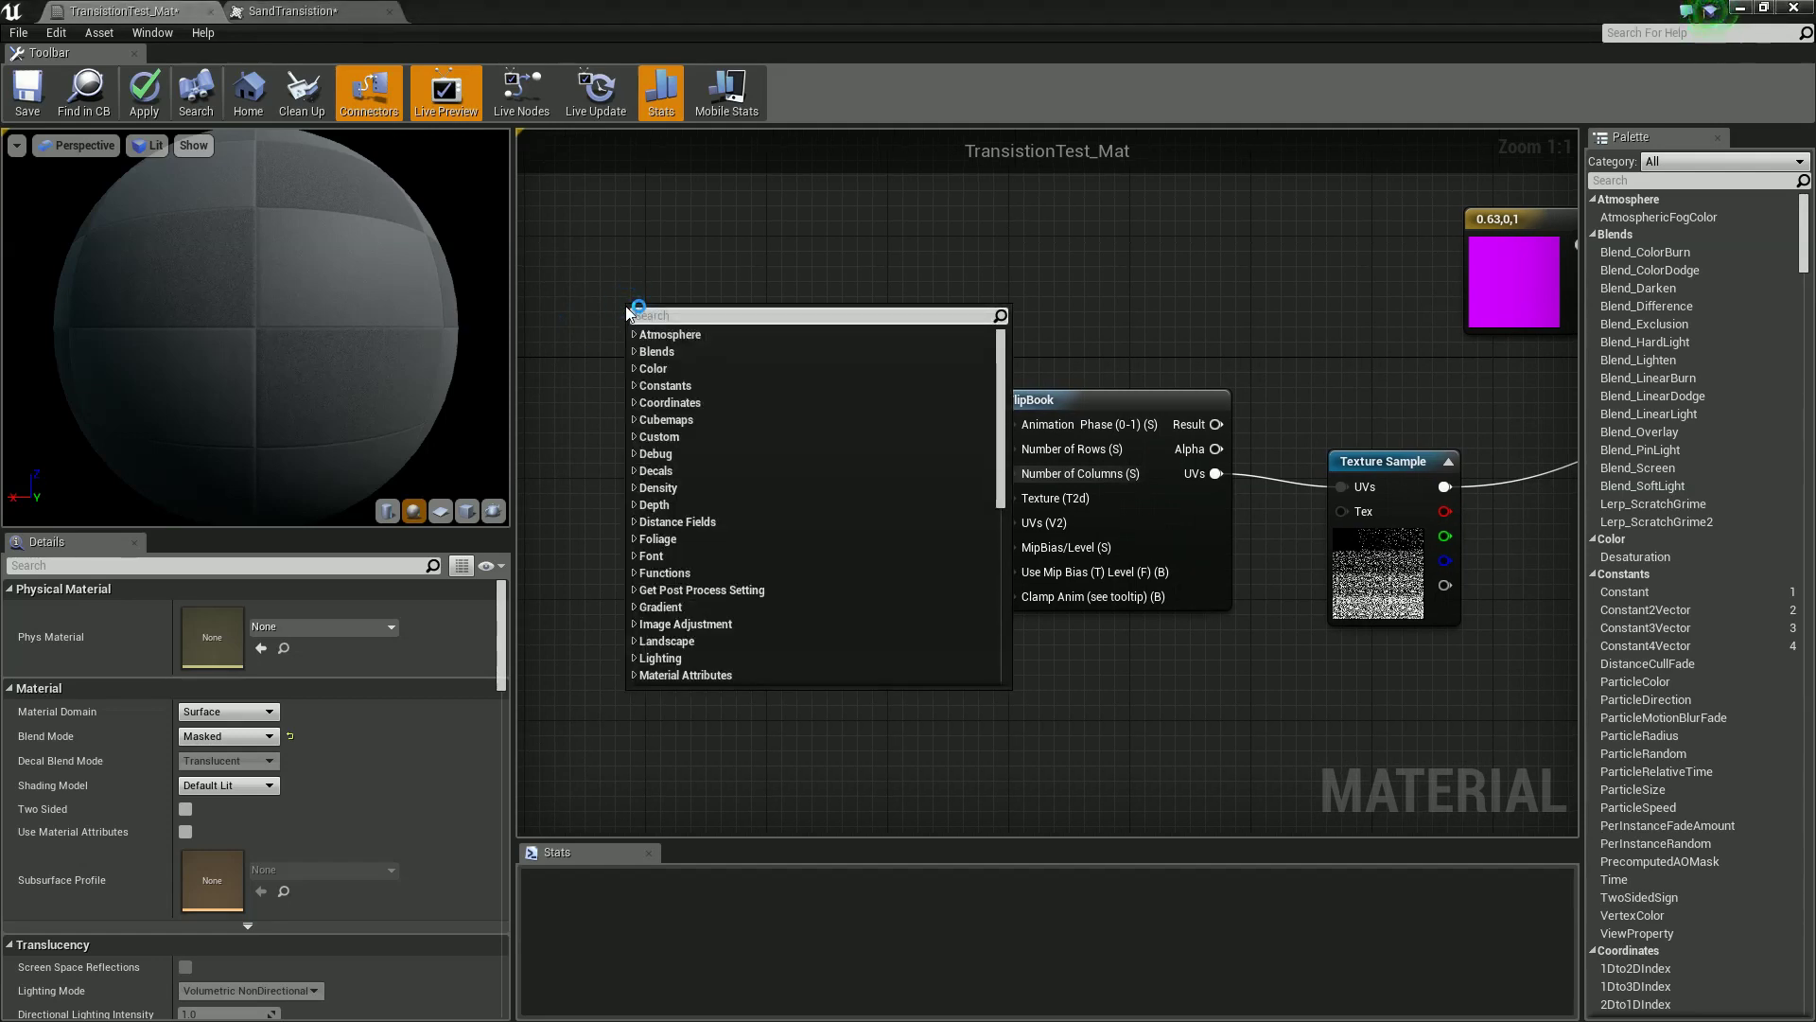
pyautogui.click(711, 258)
pyautogui.press('1')
pyautogui.click(730, 350)
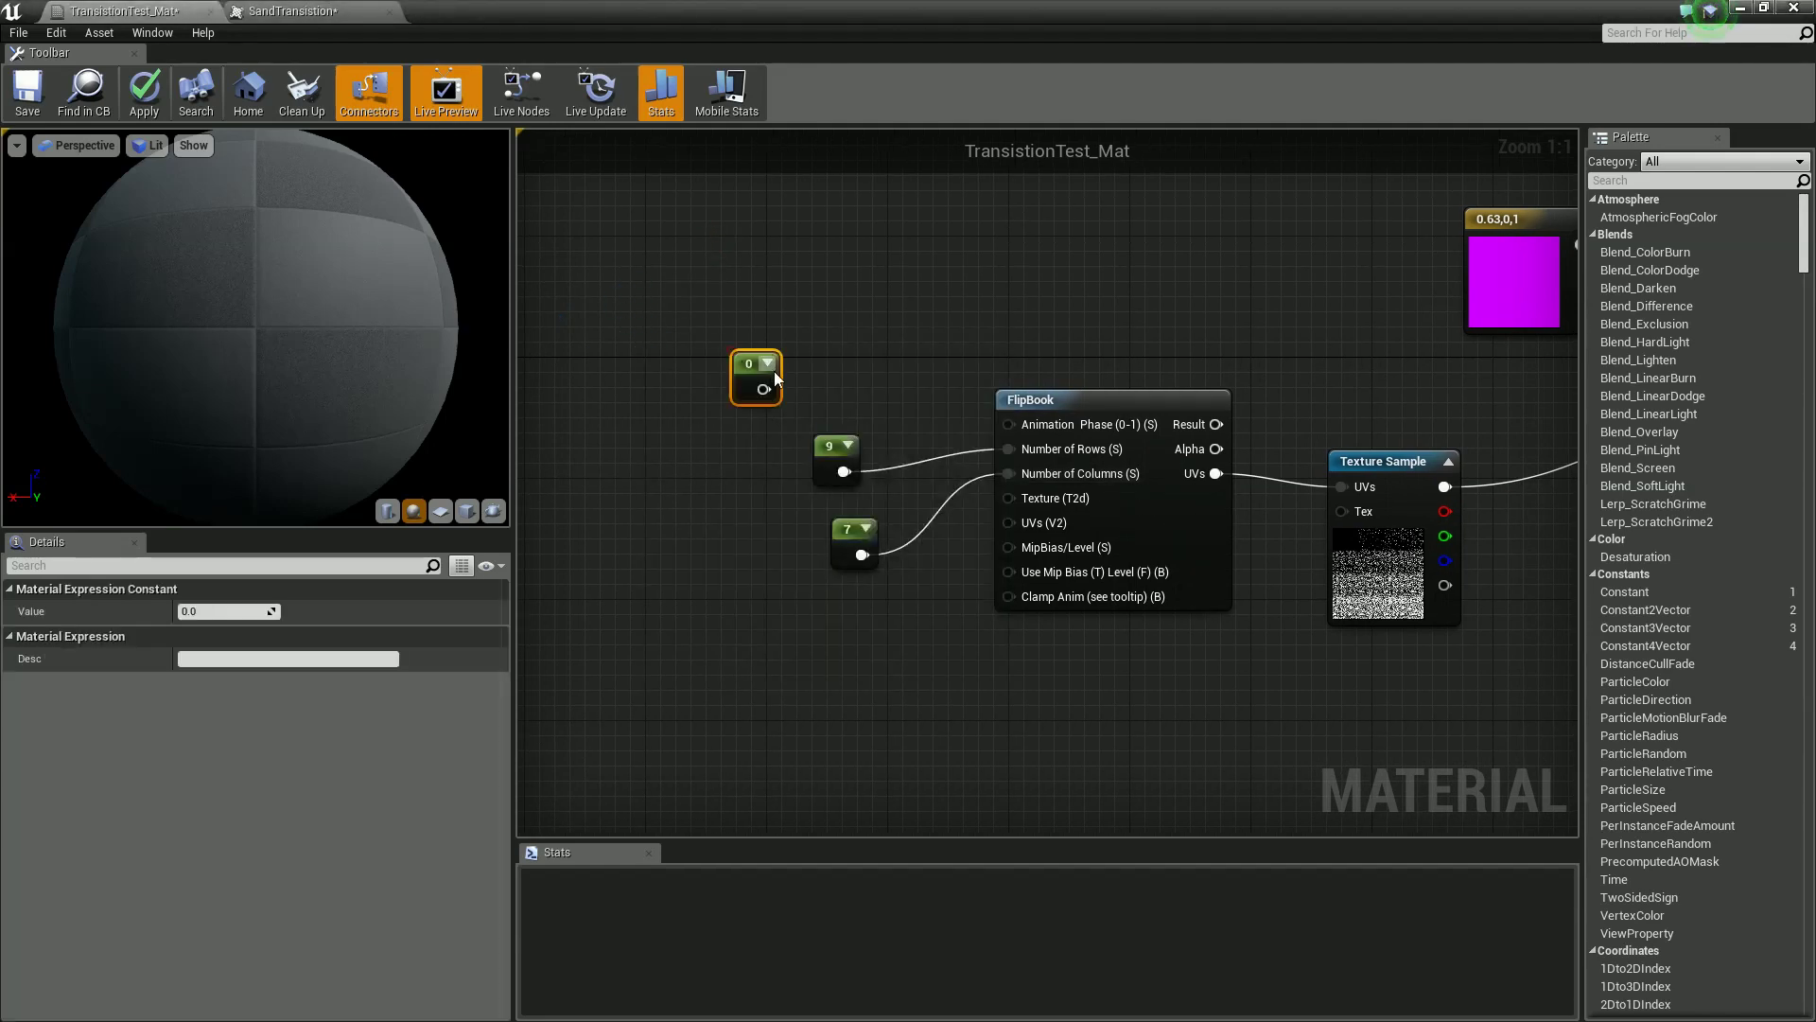
pyautogui.moveTo(768, 390); pyautogui.dragTo(1010, 424)
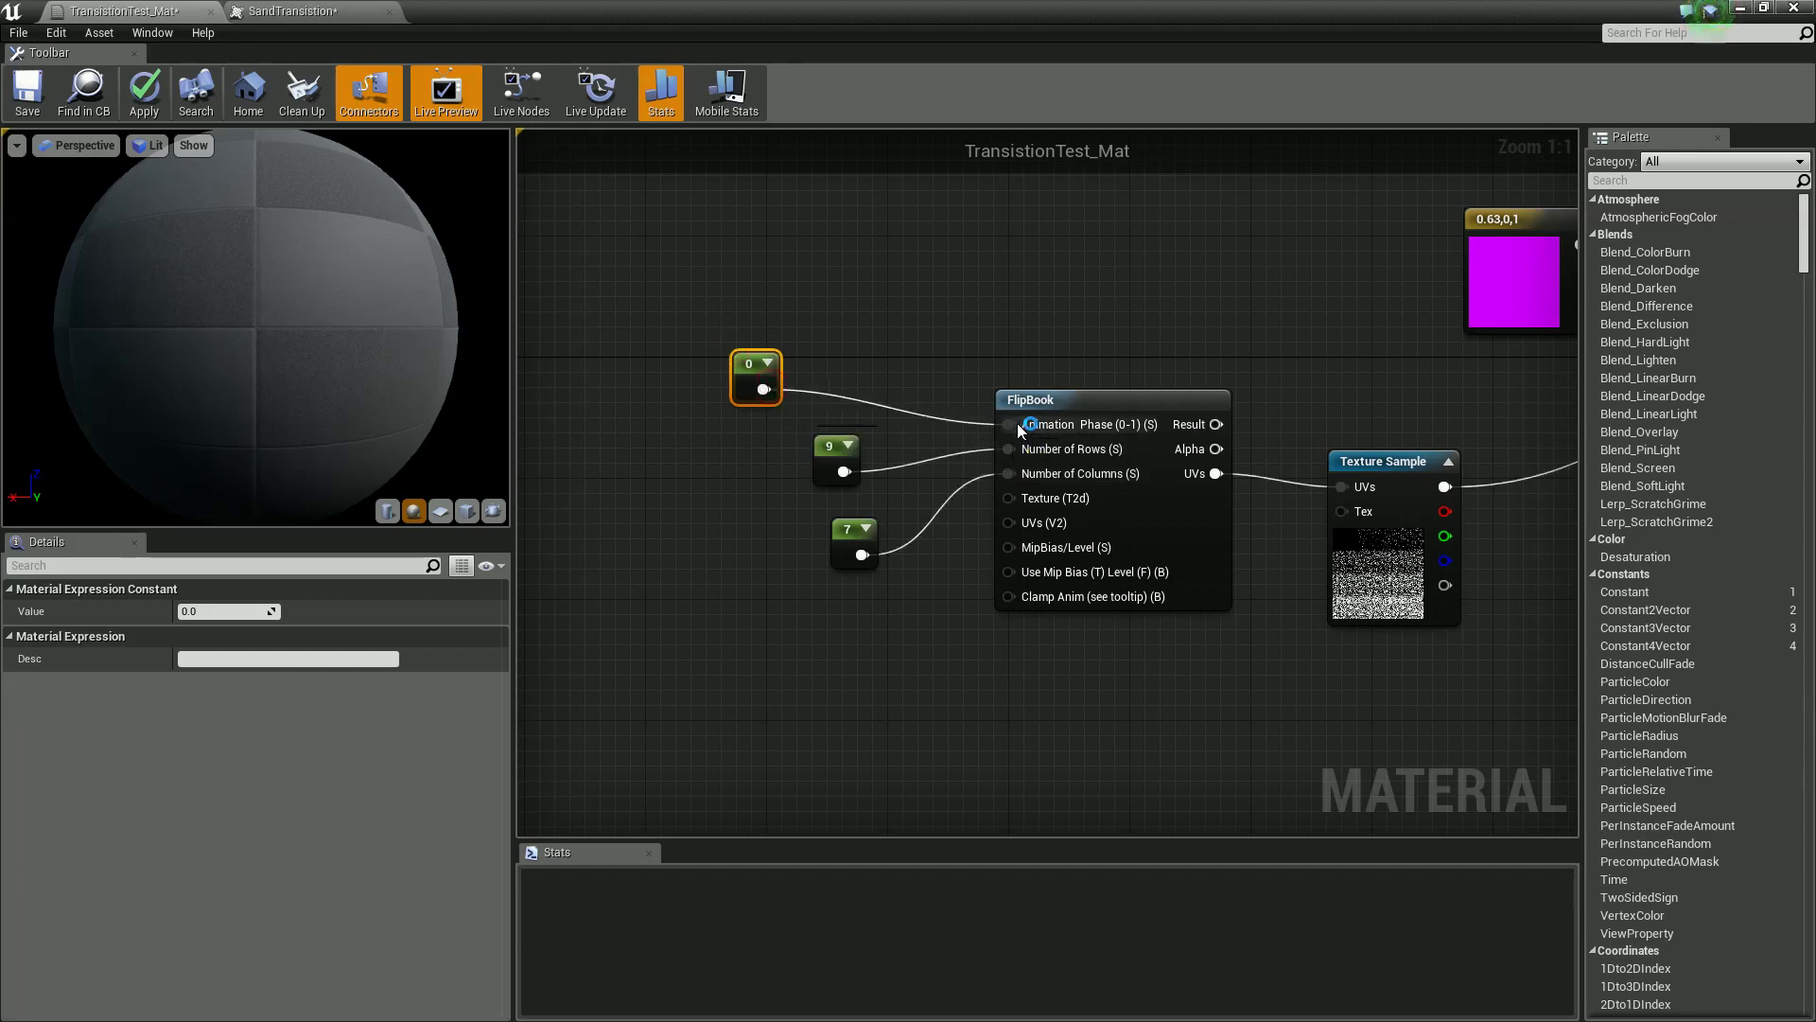
# Shrink the material editor window to reveal the level, save the material, and apply TransistionTest_Mat to the sphere beside the chair.
pyautogui.moveTo(557, 15); pyautogui.dragTo(1508, 412)
pyautogui.click(1114, 501)
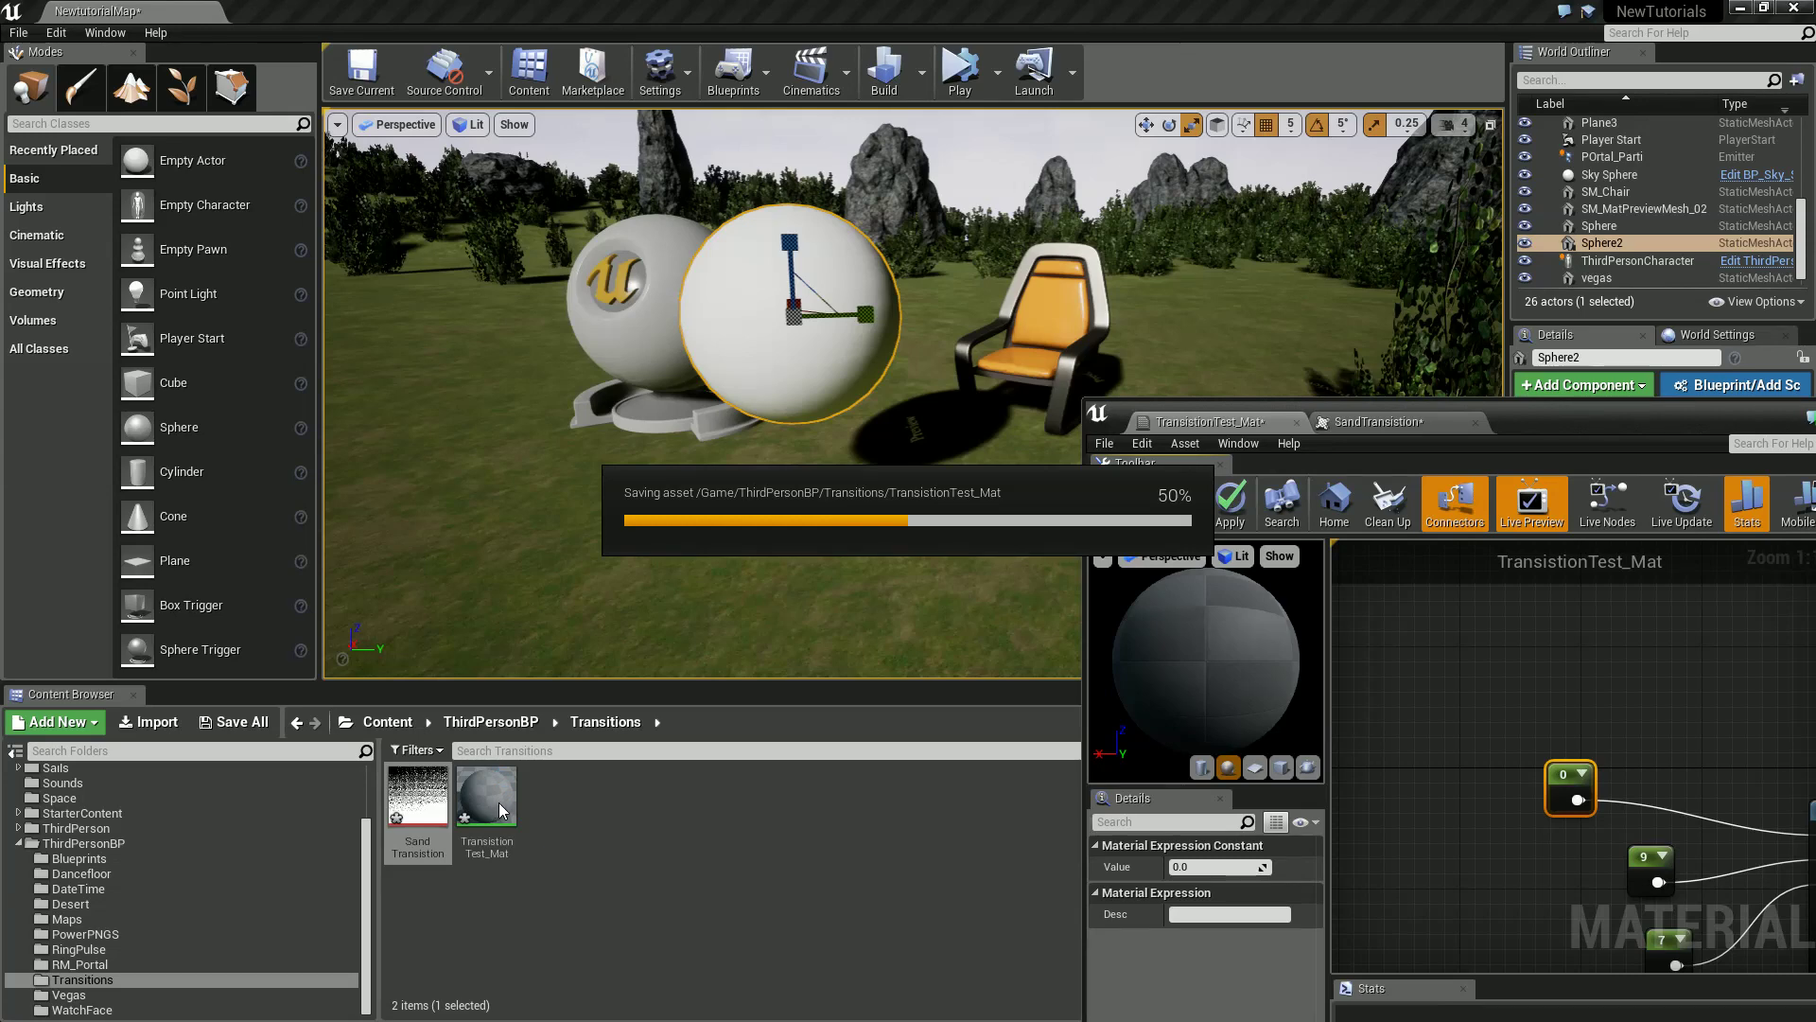
pyautogui.moveTo(498, 802); pyautogui.dragTo(759, 337)
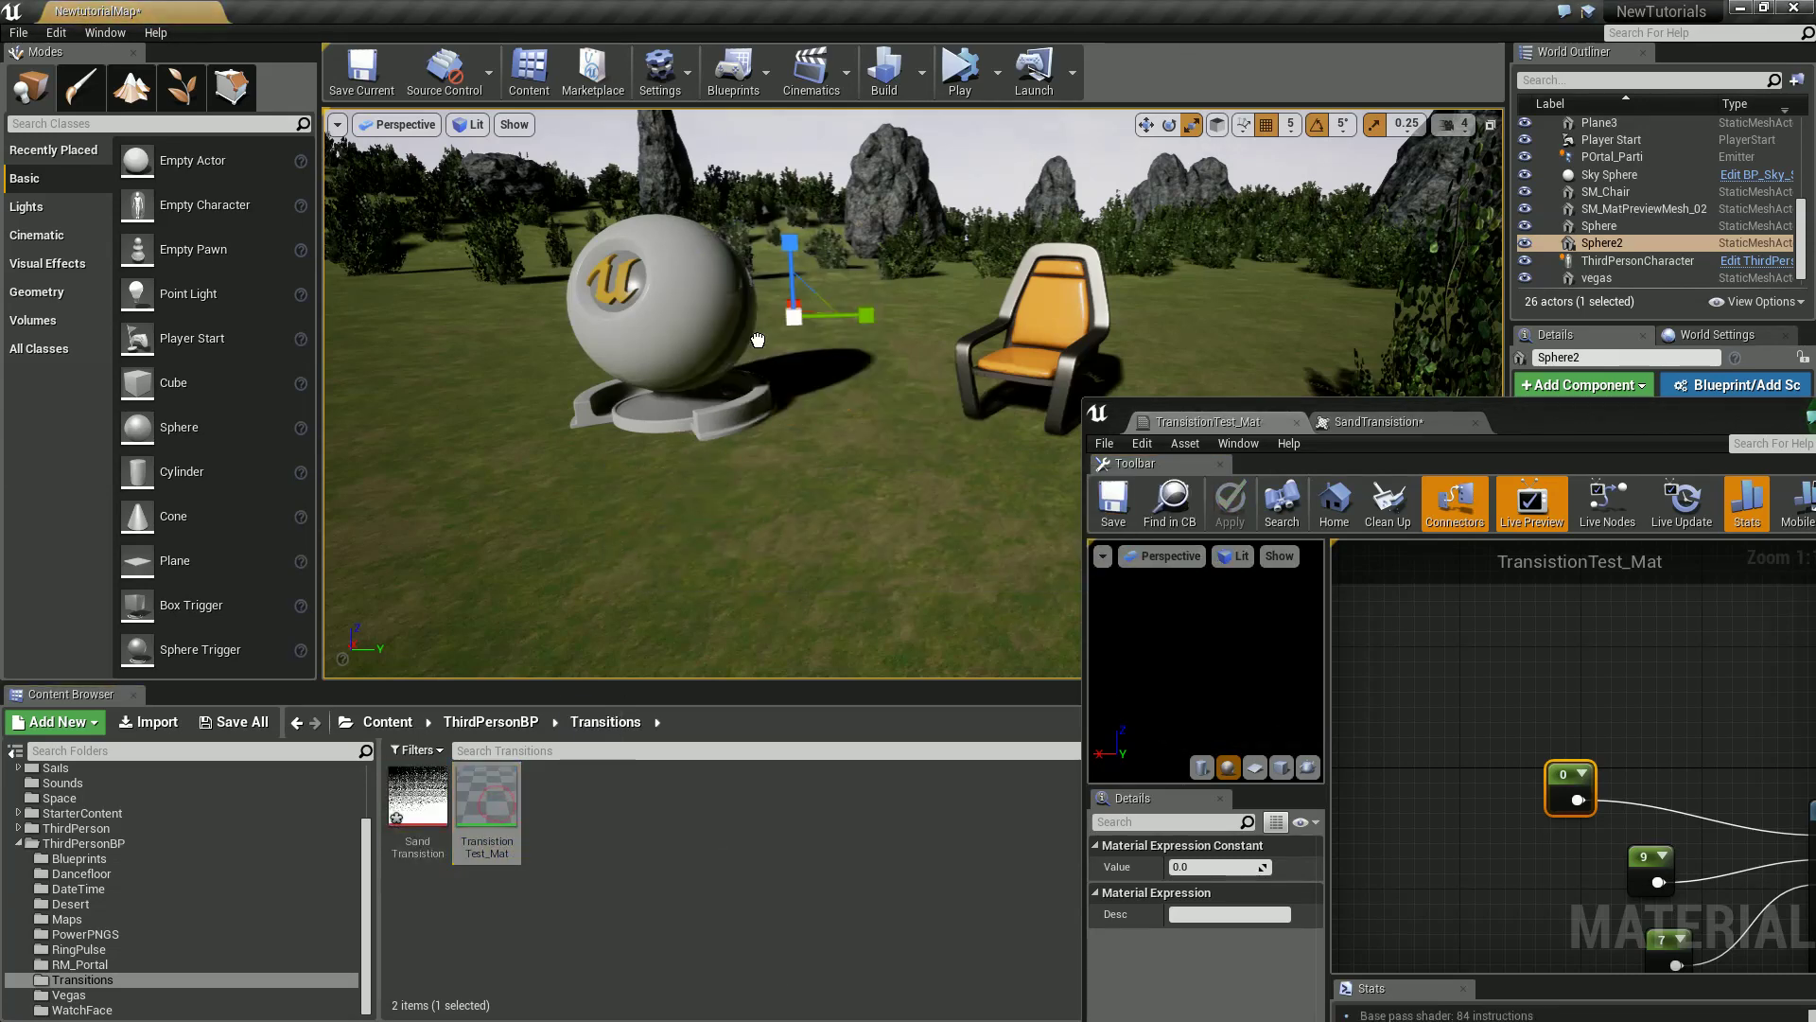
# Set the Animation Phase constant to 1 and save the material to test it on the sphere.
pyautogui.moveTo(1584, 424); pyautogui.dragTo(1522, 209)
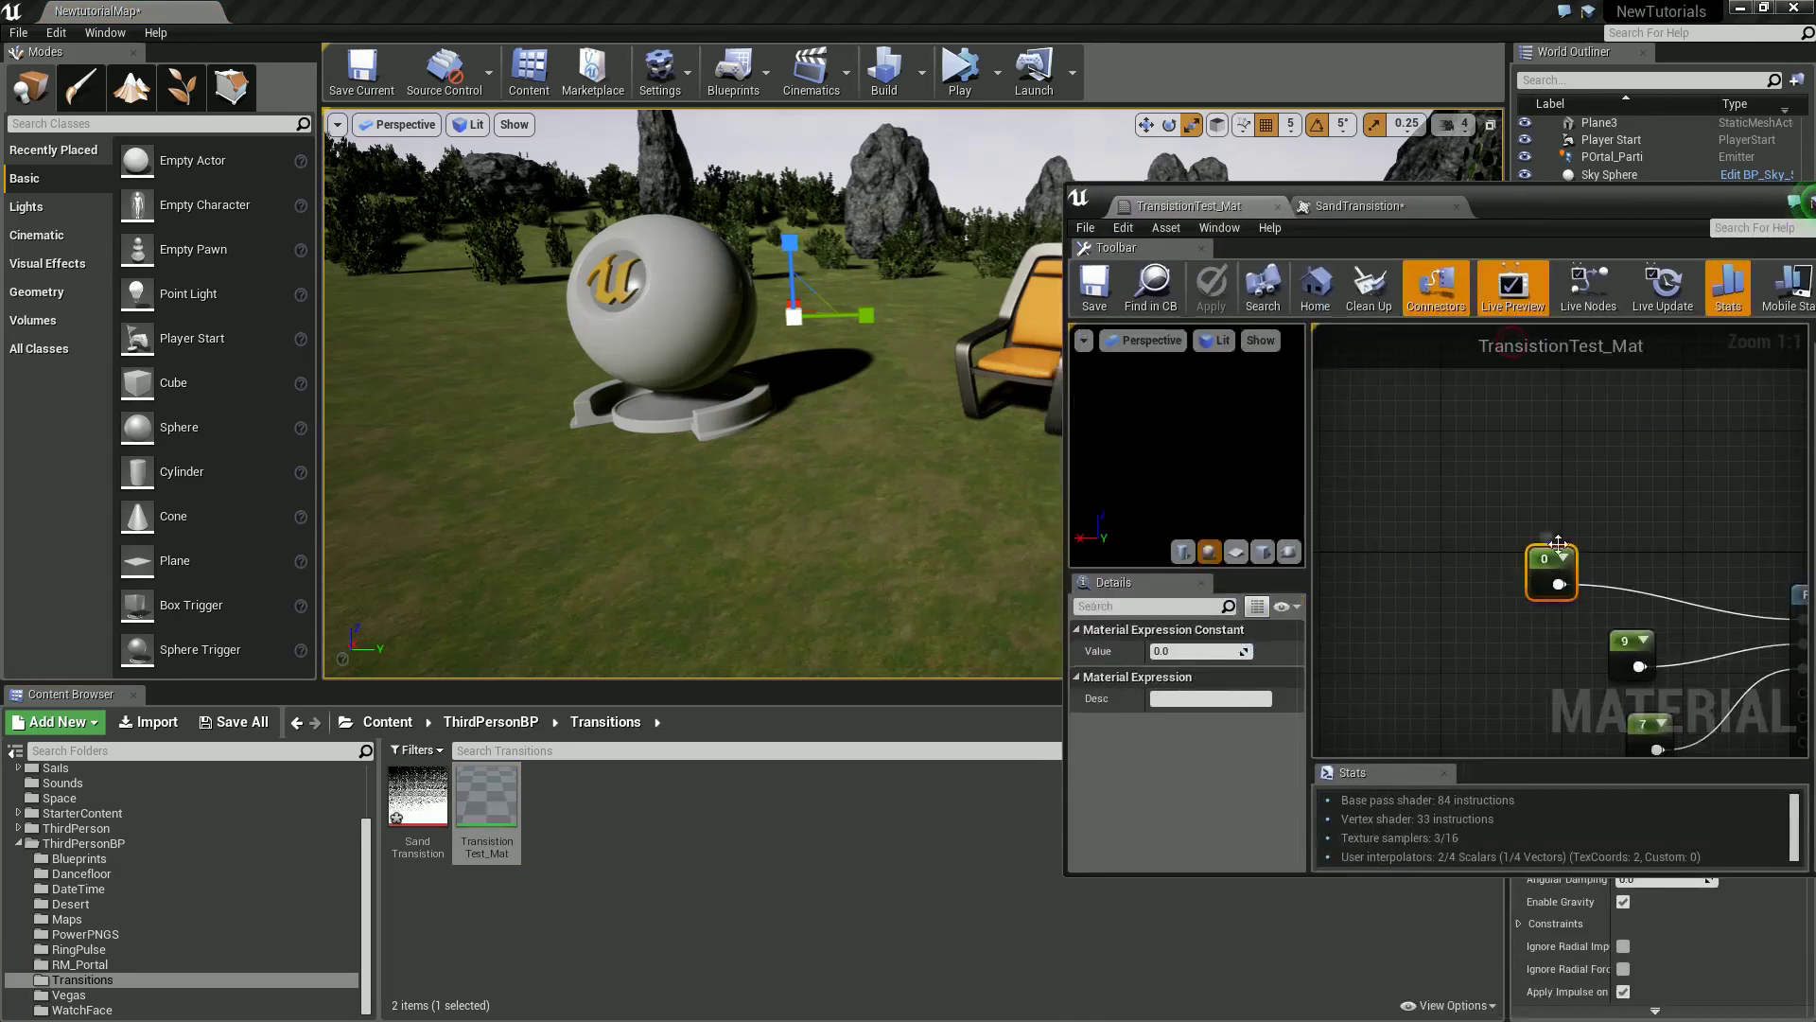
pyautogui.click(1194, 651)
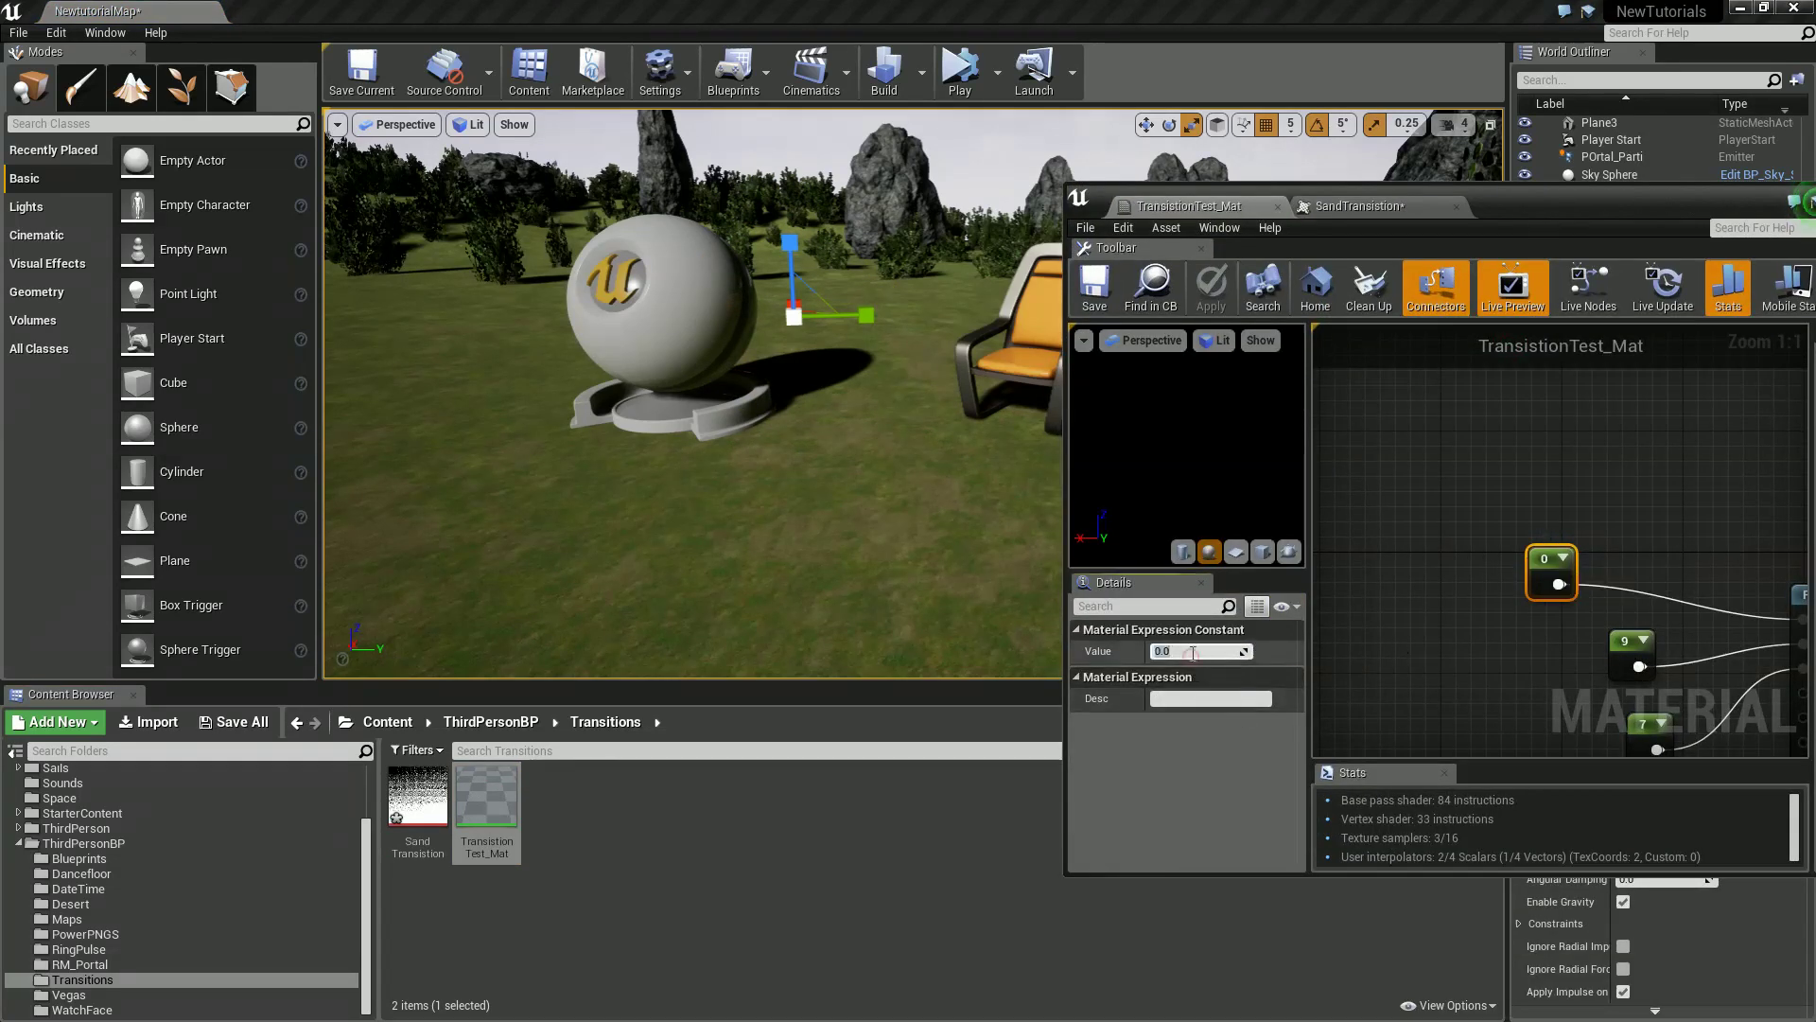
pyautogui.write('1')
pyautogui.press('Return')
pyautogui.click(1337, 524)
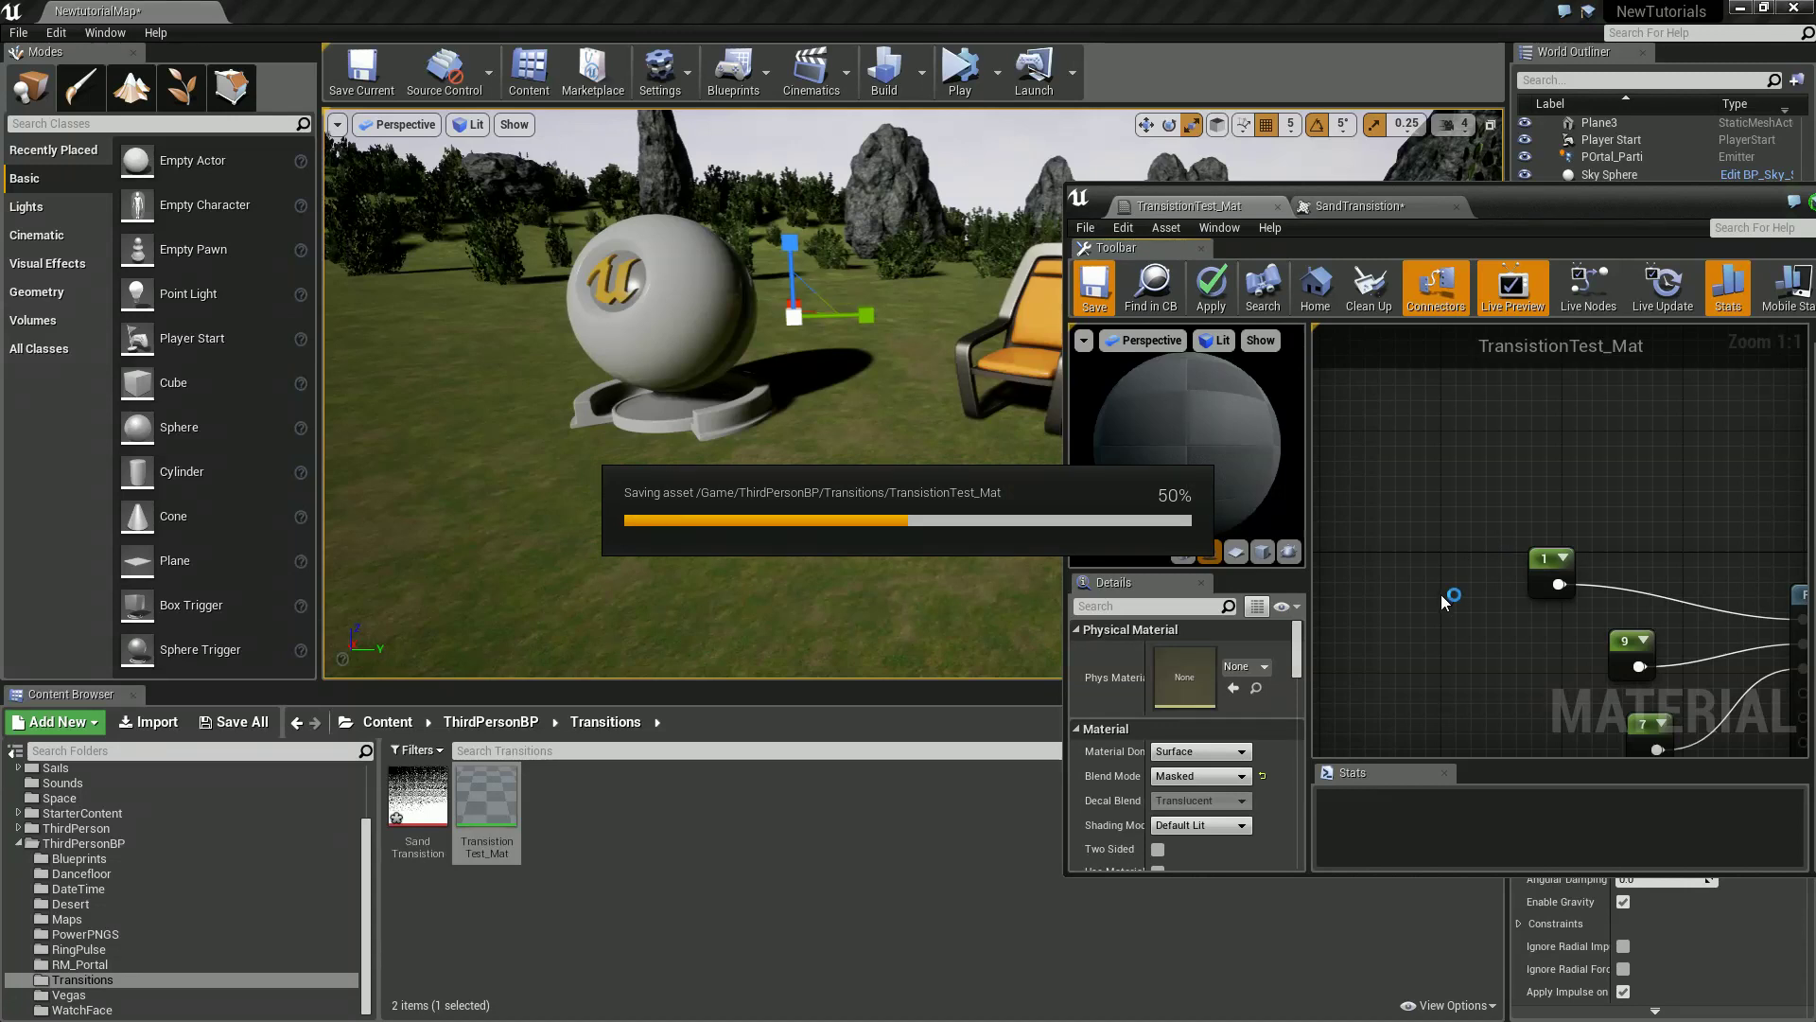
# Set the Animation Phase constant to 0.8 and save the material to check the sphere again.
pyautogui.click(1550, 555)
pyautogui.click(1180, 649)
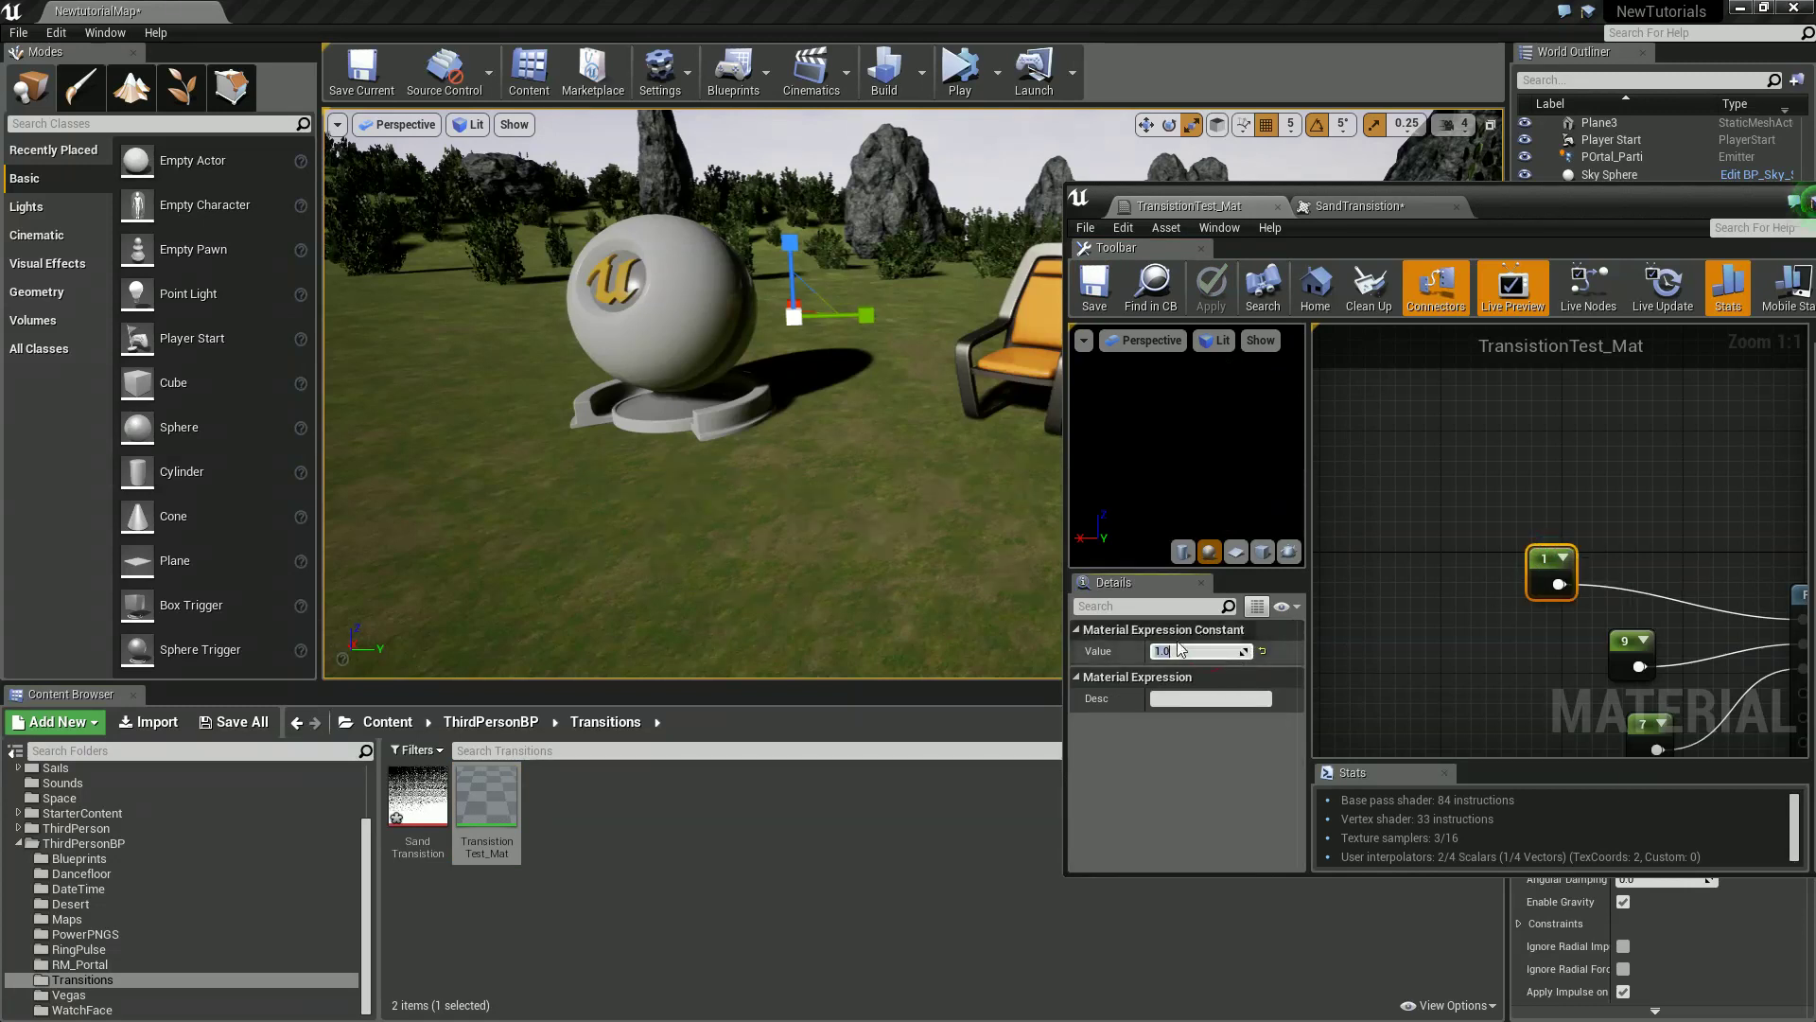
pyautogui.write('0.8')
pyautogui.press('Return')
pyautogui.click(1400, 499)
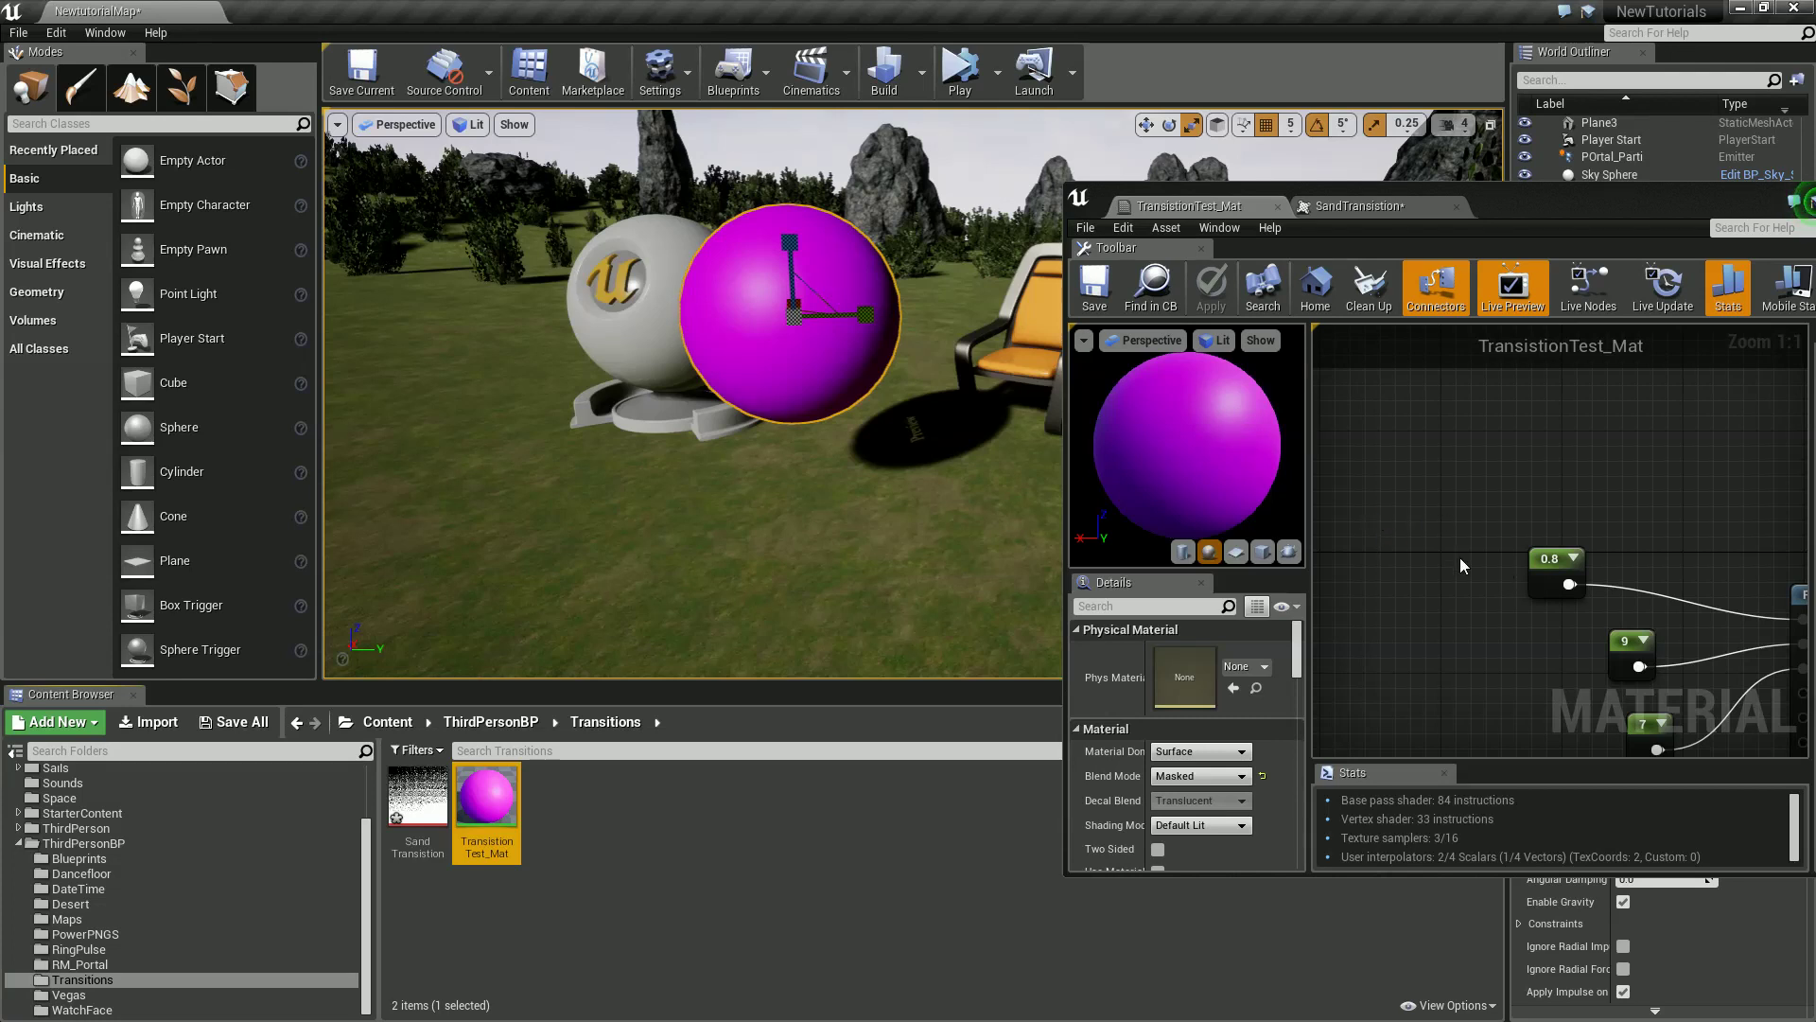
pyautogui.moveTo(1438, 554)
pyautogui.mouseDown(button='right')
pyautogui.moveTo(1504, 615)
pyautogui.moveTo(1410, 531)
pyautogui.mouseUp(button='right')
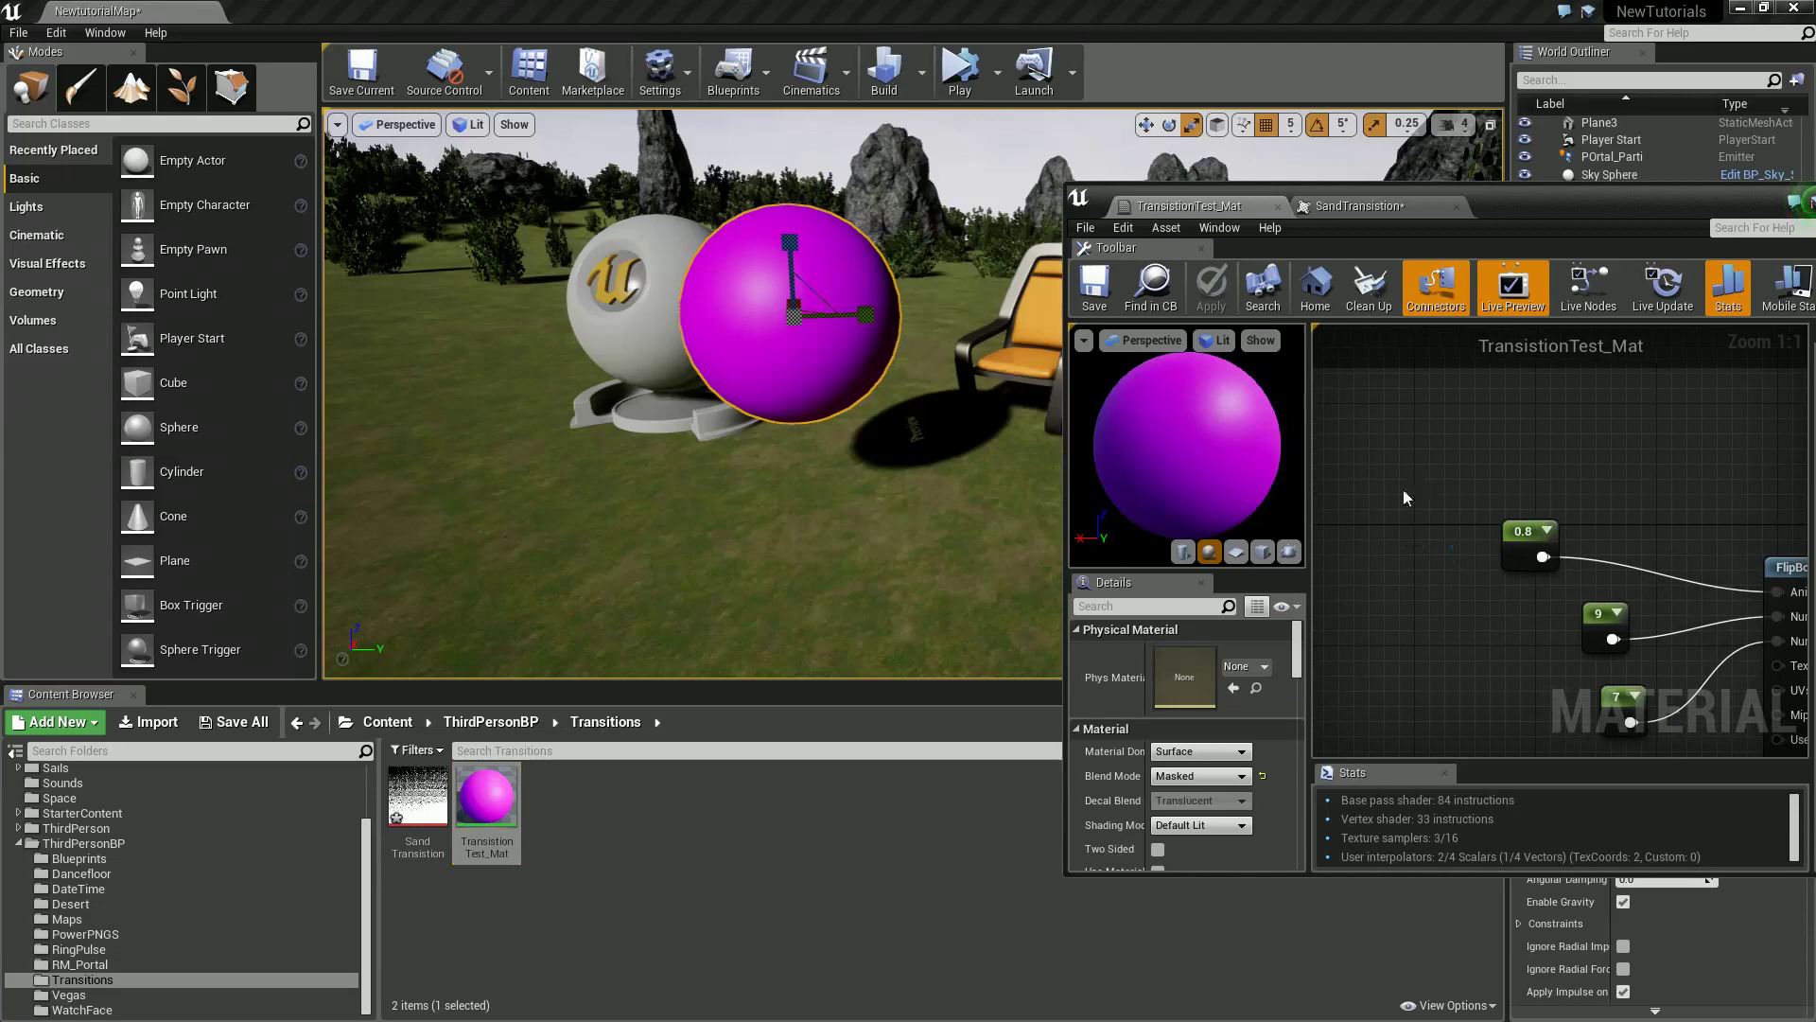
# Maximize the material editor and delete the 0.8 constant feeding the FlipBook's Animation Phase.
pyautogui.doubleClick(1530, 208)
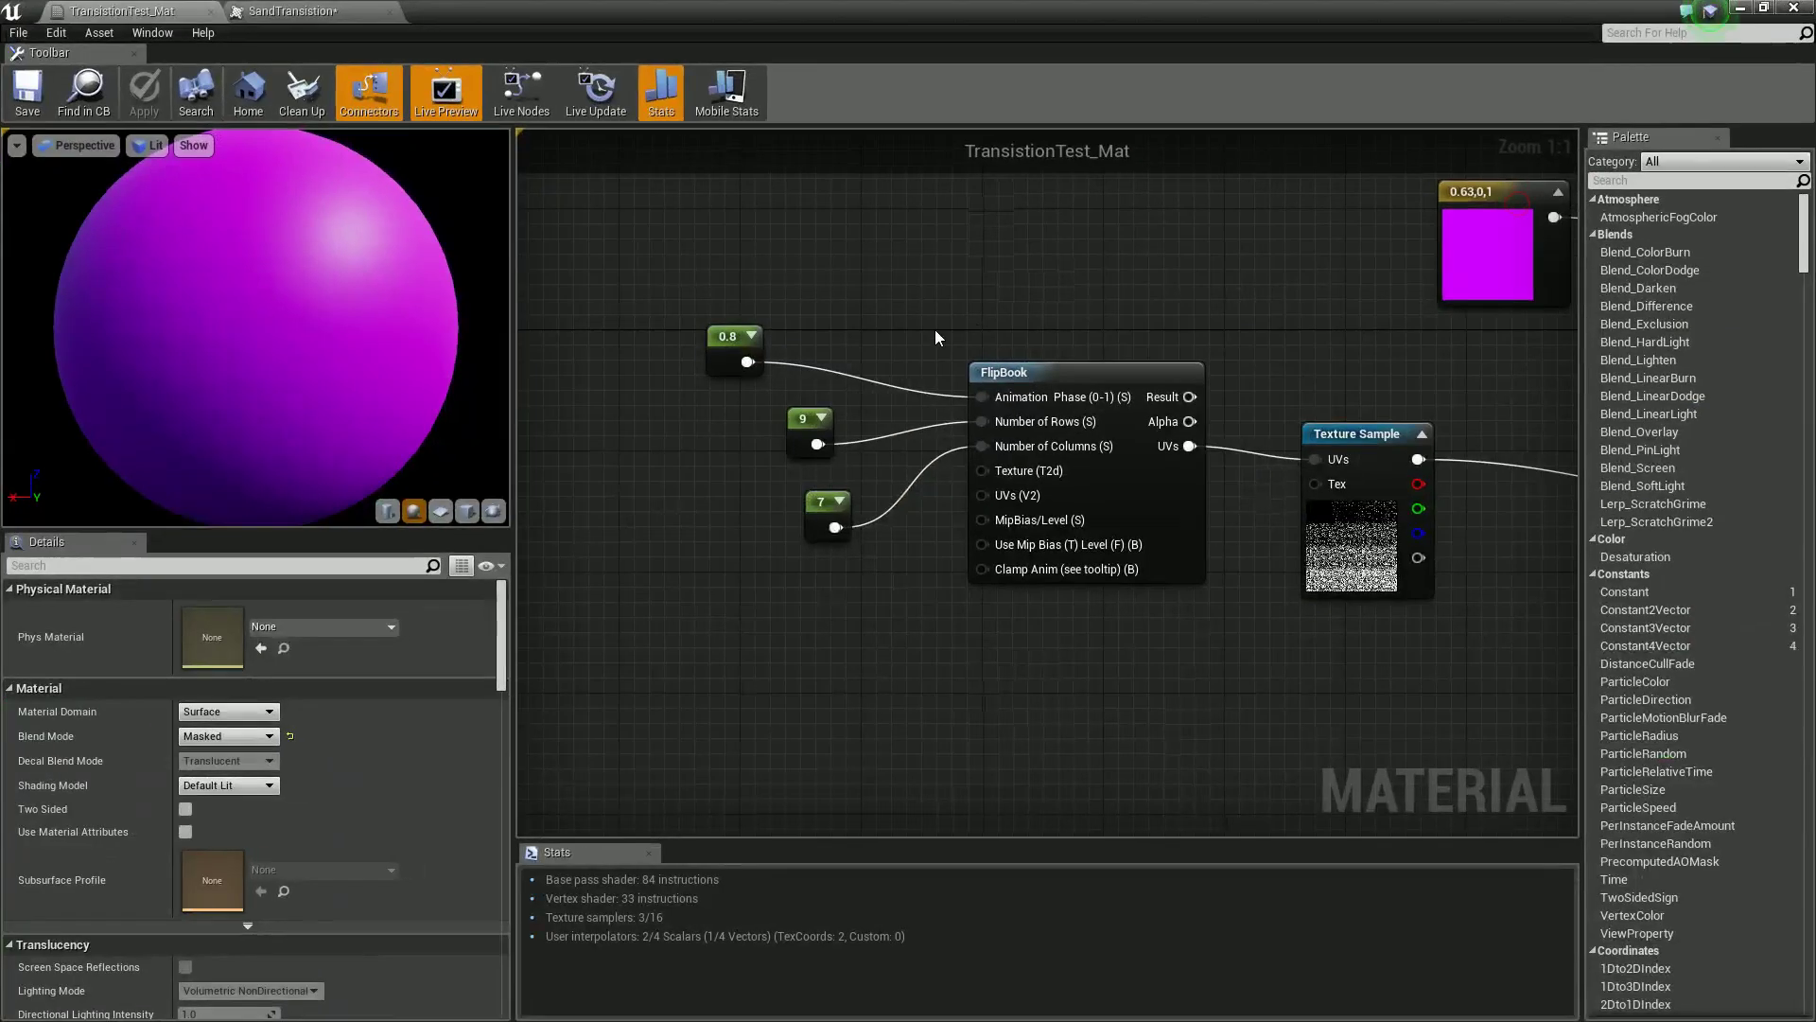
pyautogui.moveTo(952, 622); pyautogui.dragTo(968, 603, button='right')
pyautogui.moveTo(884, 470); pyautogui.dragTo(1001, 530)
pyautogui.press('Delete')
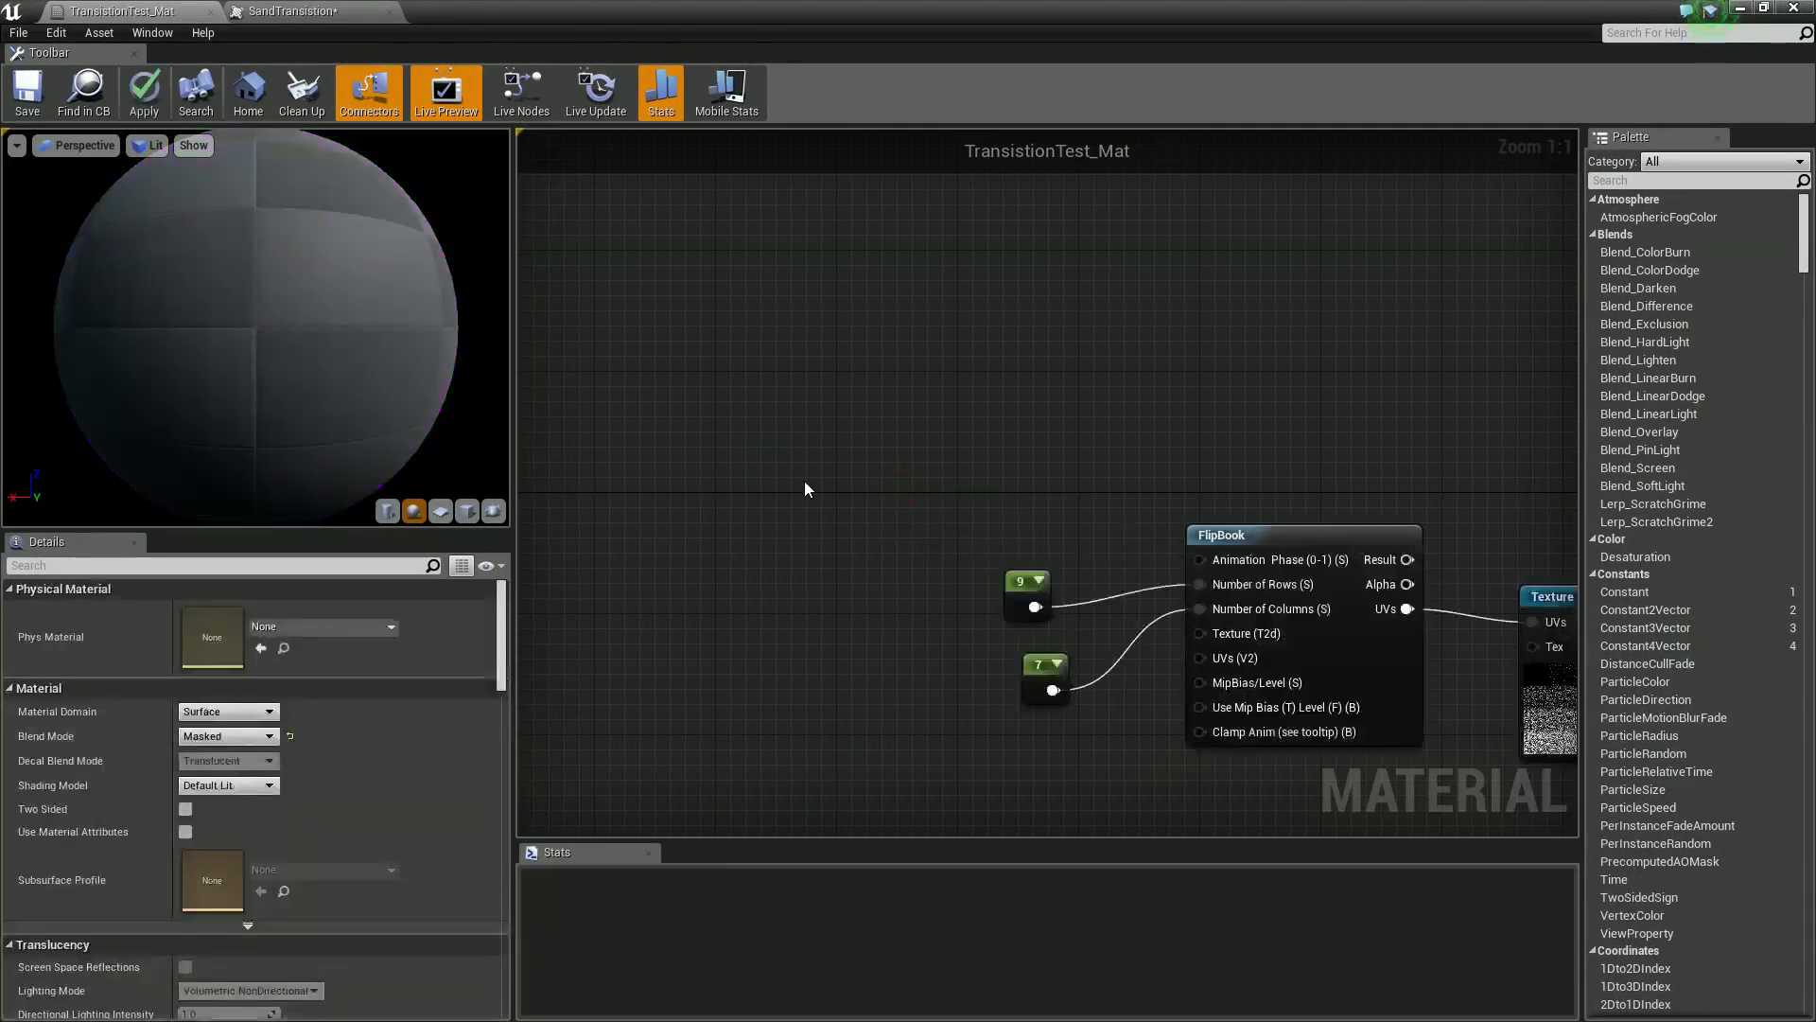
# Add a Time node, feed its output into a new Sine node, and place the Sine close beside it.
pyautogui.rightClick(665, 443)
pyautogui.write('time')
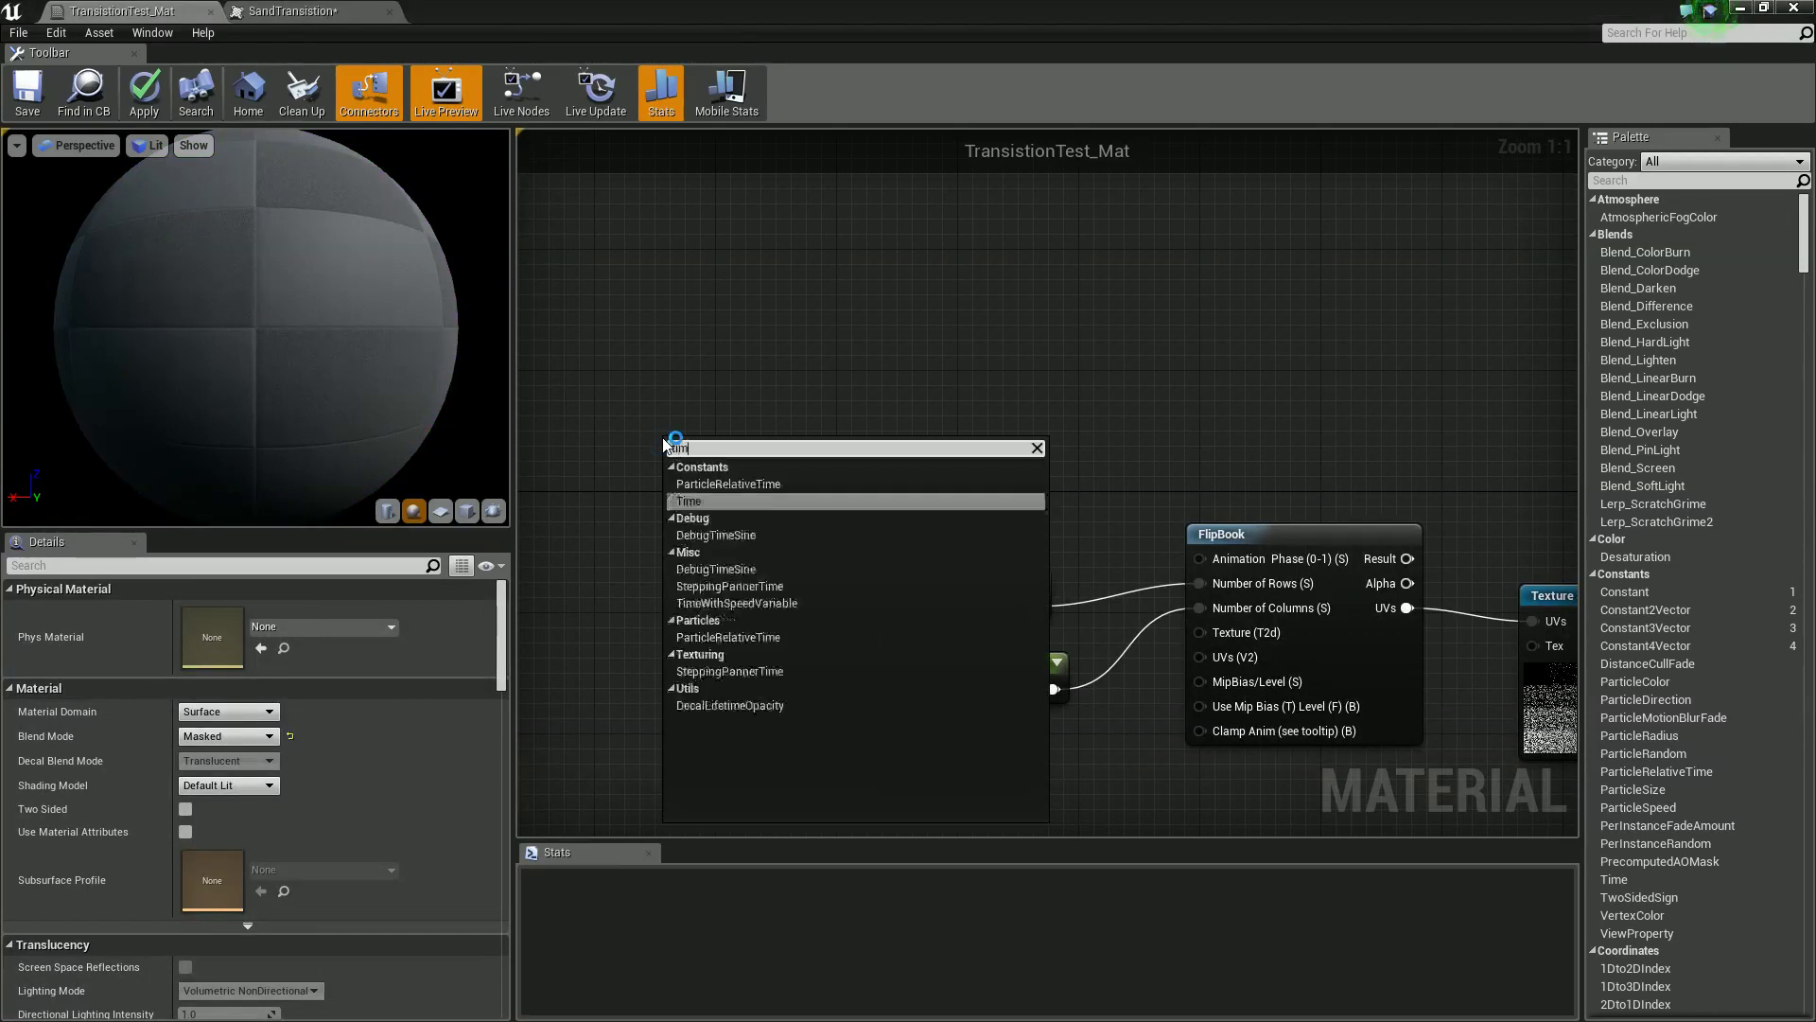
pyautogui.press('Return')
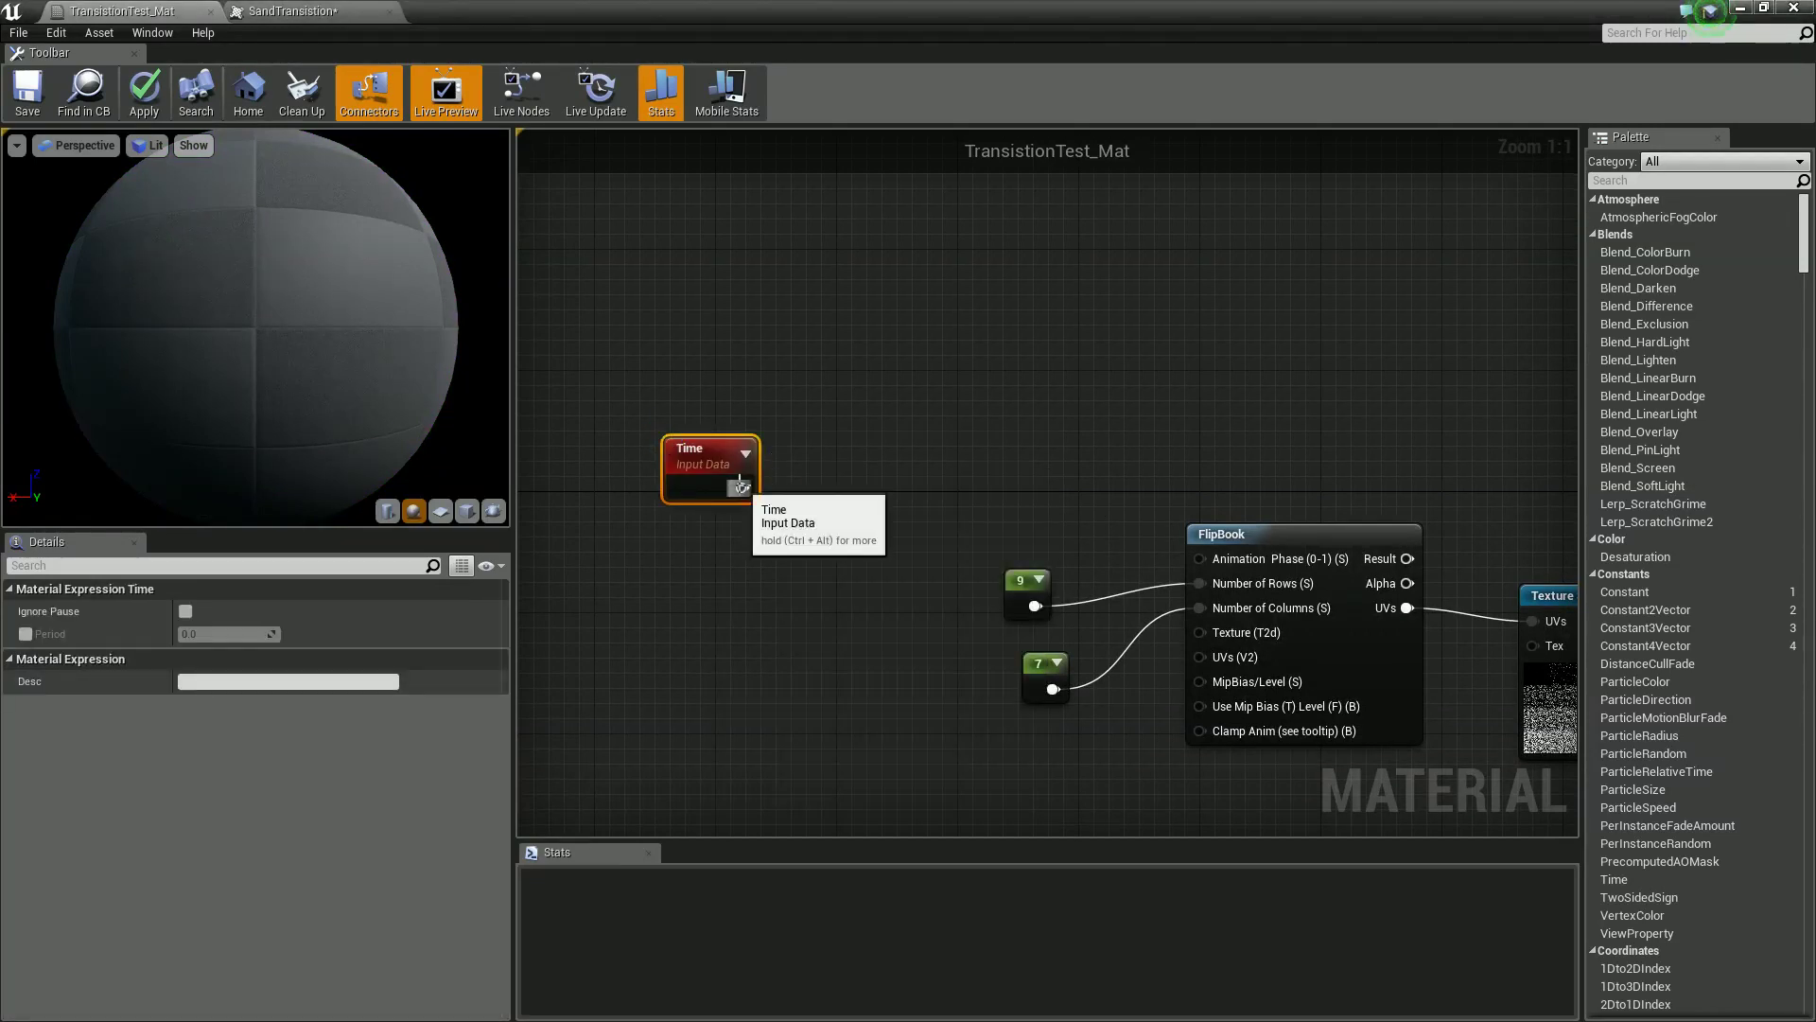
pyautogui.moveTo(741, 488); pyautogui.dragTo(875, 488)
pyautogui.write('sine')
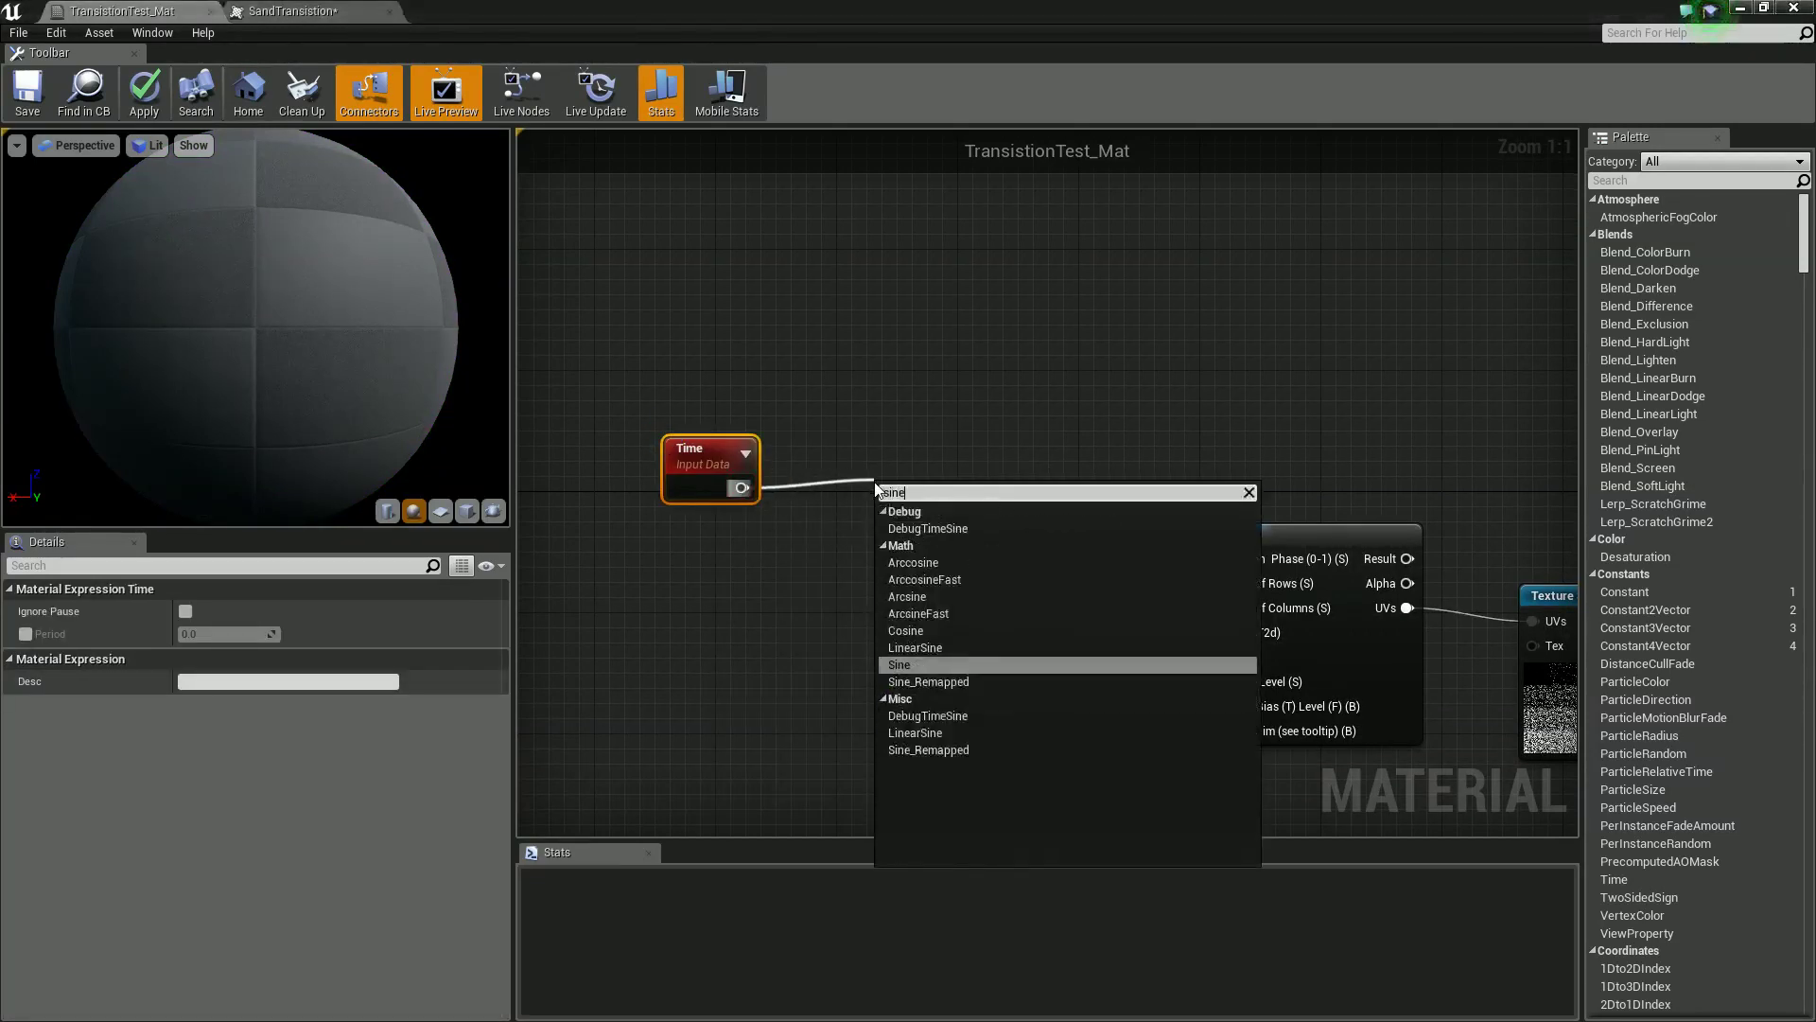
pyautogui.press('Return')
pyautogui.moveTo(918, 507); pyautogui.dragTo(836, 473)
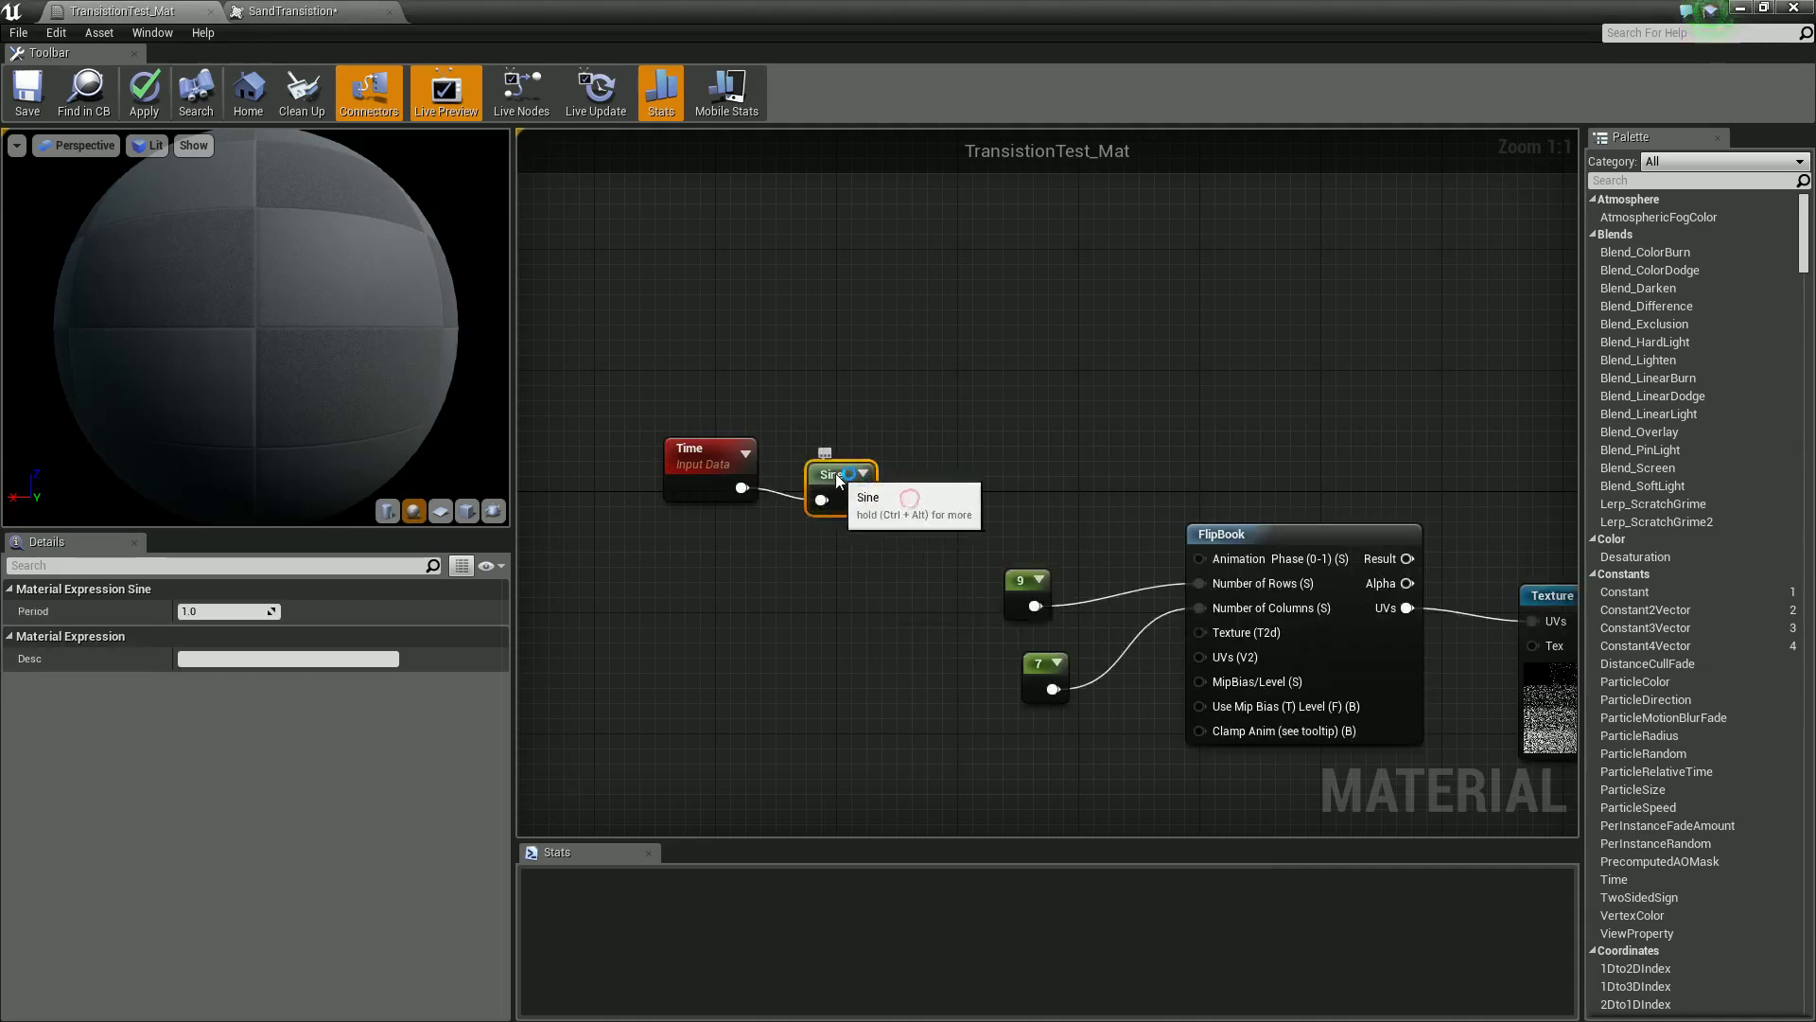
# Shift the Time and Sine nodes away from the FlipBook and add a Clamp node fed by the Sine output.
pyautogui.moveTo(728, 540); pyautogui.dragTo(885, 552, button='right')
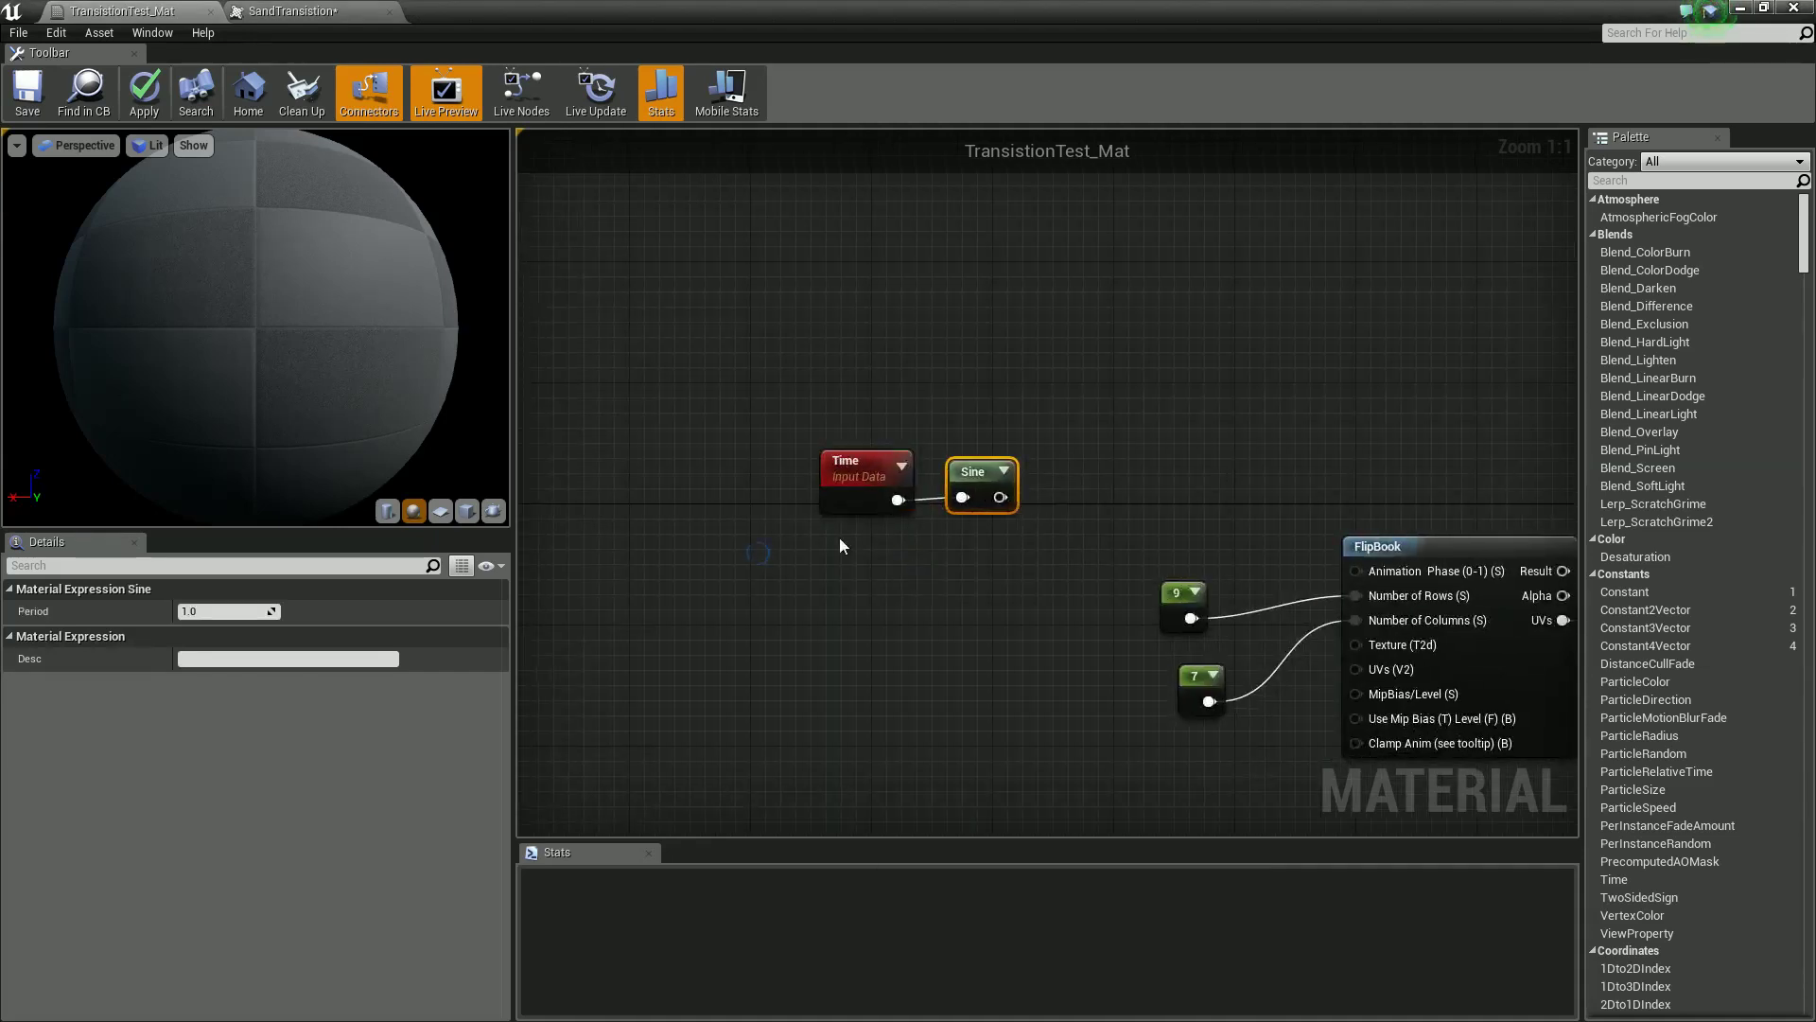
pyautogui.moveTo(841, 559); pyautogui.dragTo(946, 501)
pyautogui.click(940, 452)
pyautogui.write('clam')
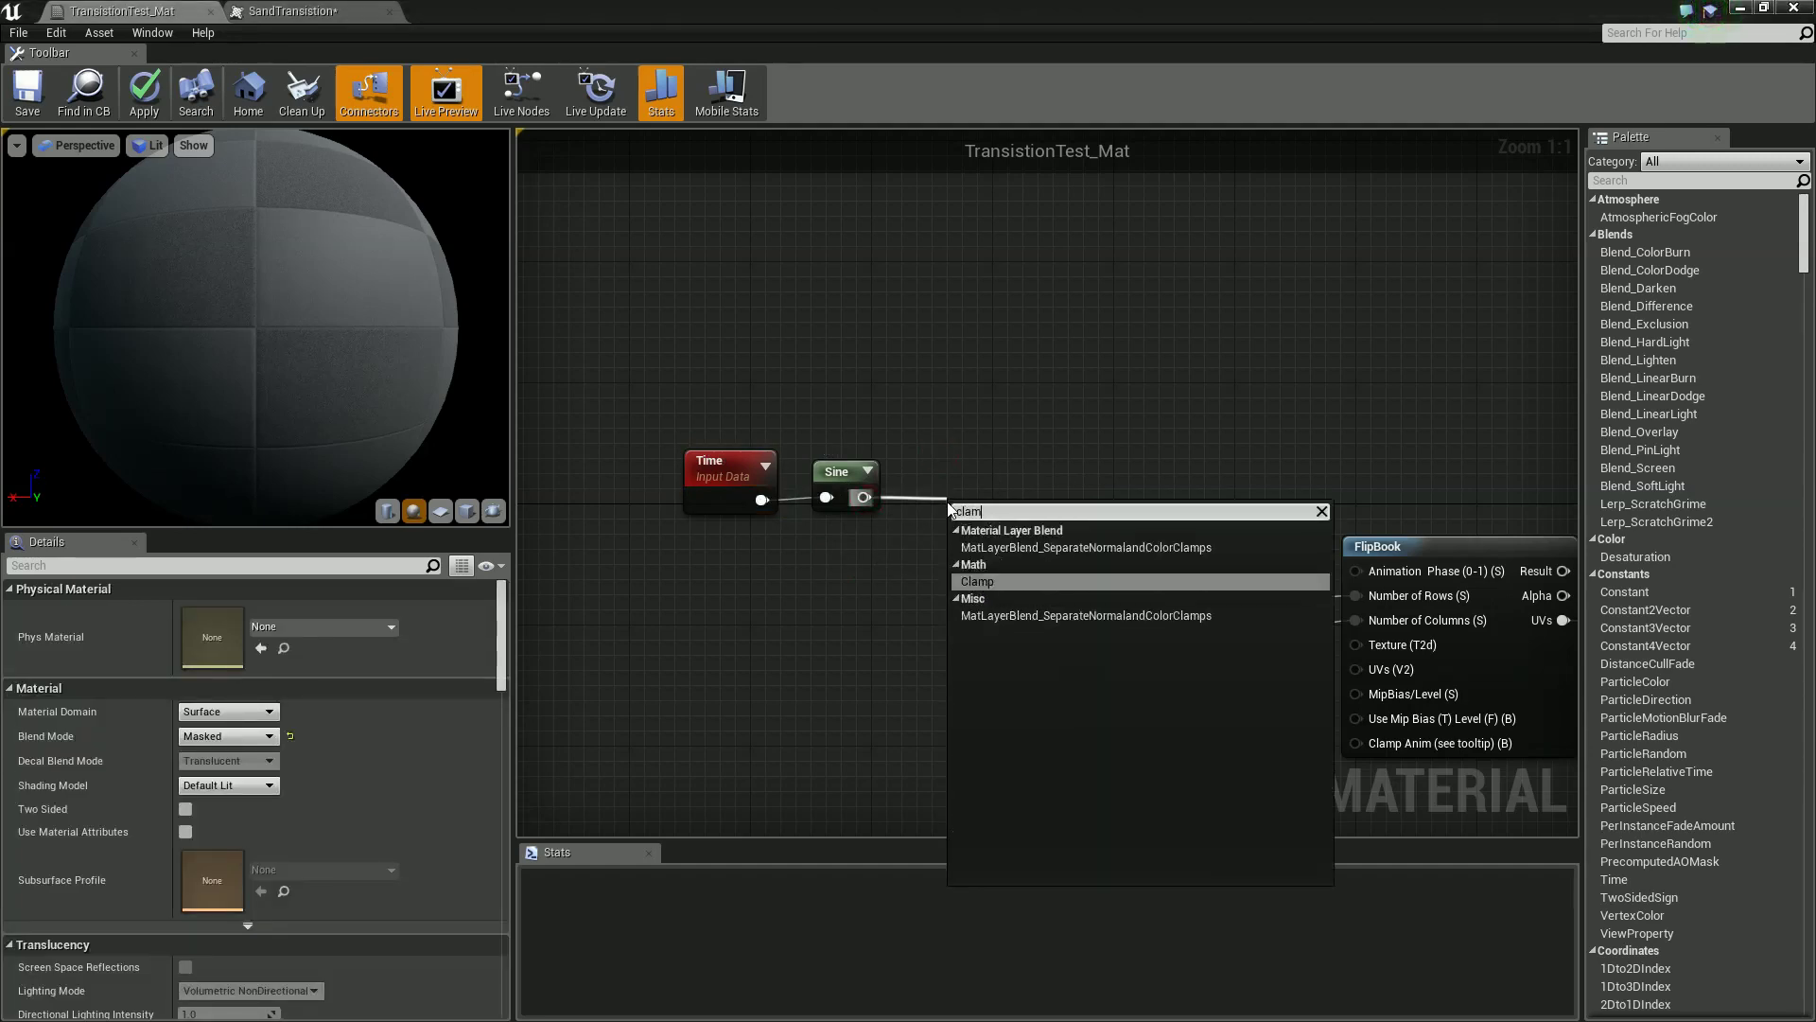
pyautogui.press('Return')
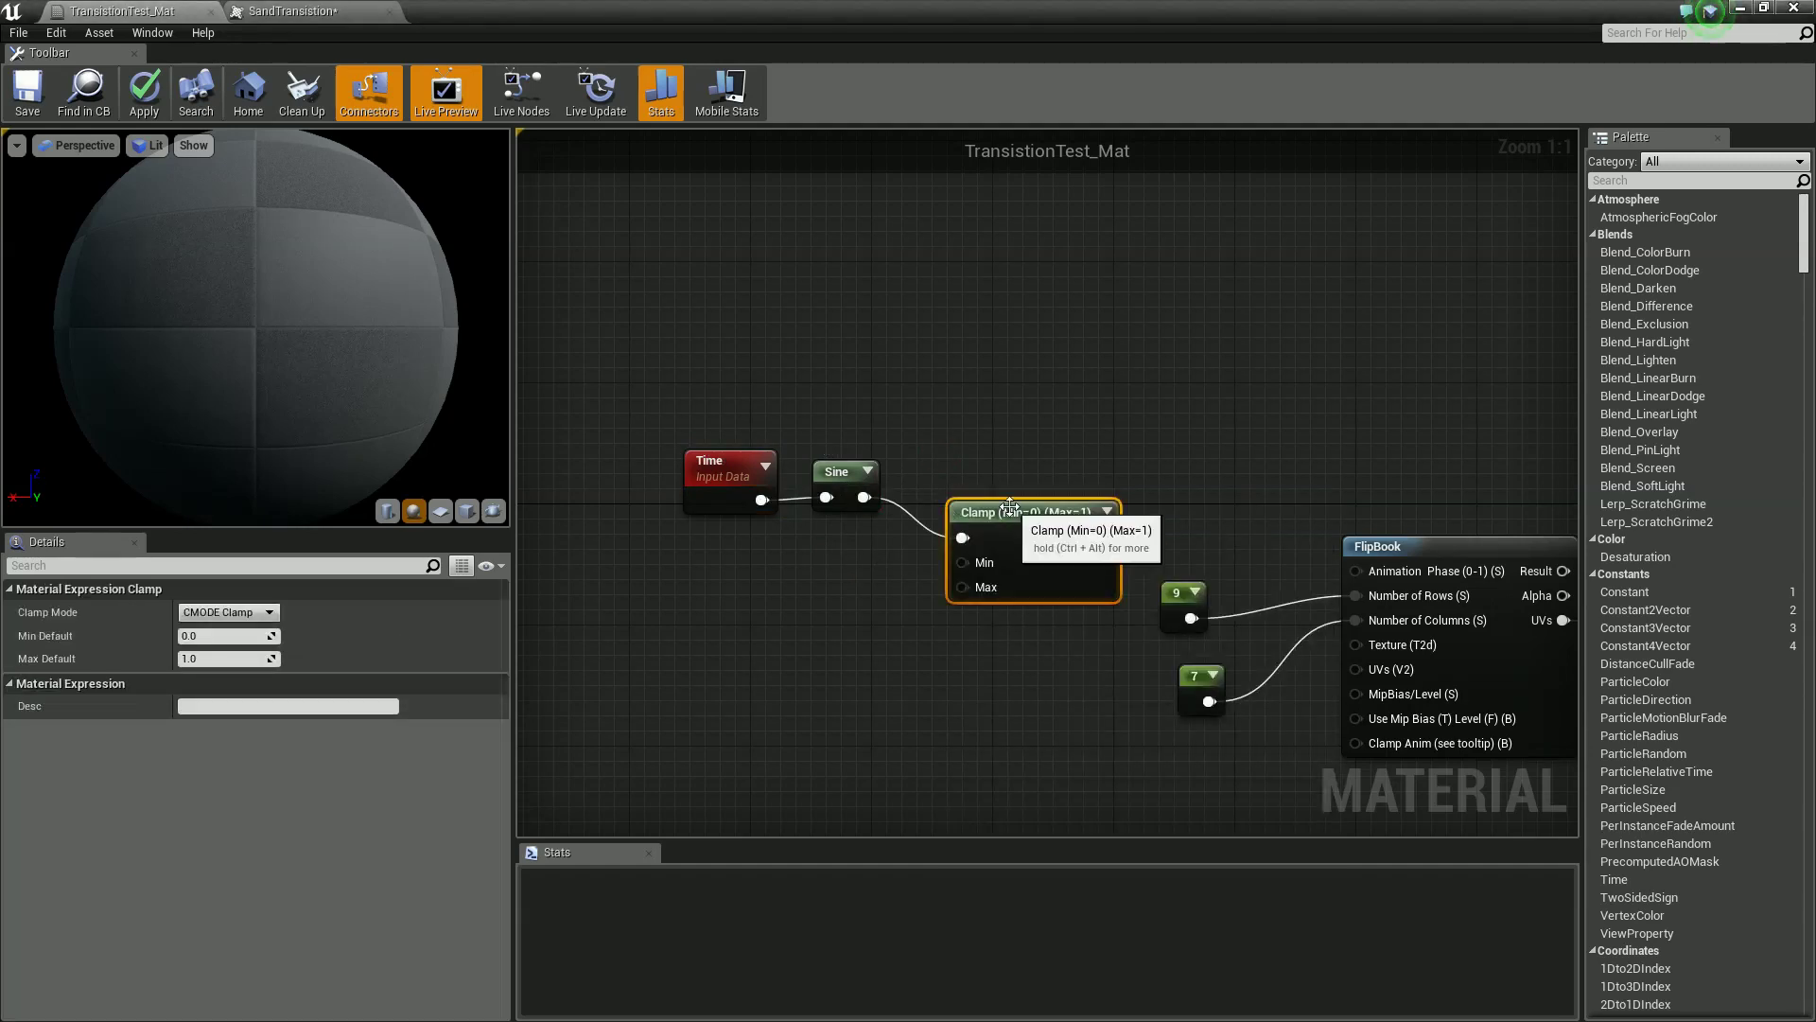
pyautogui.moveTo(1001, 511); pyautogui.dragTo(971, 467)
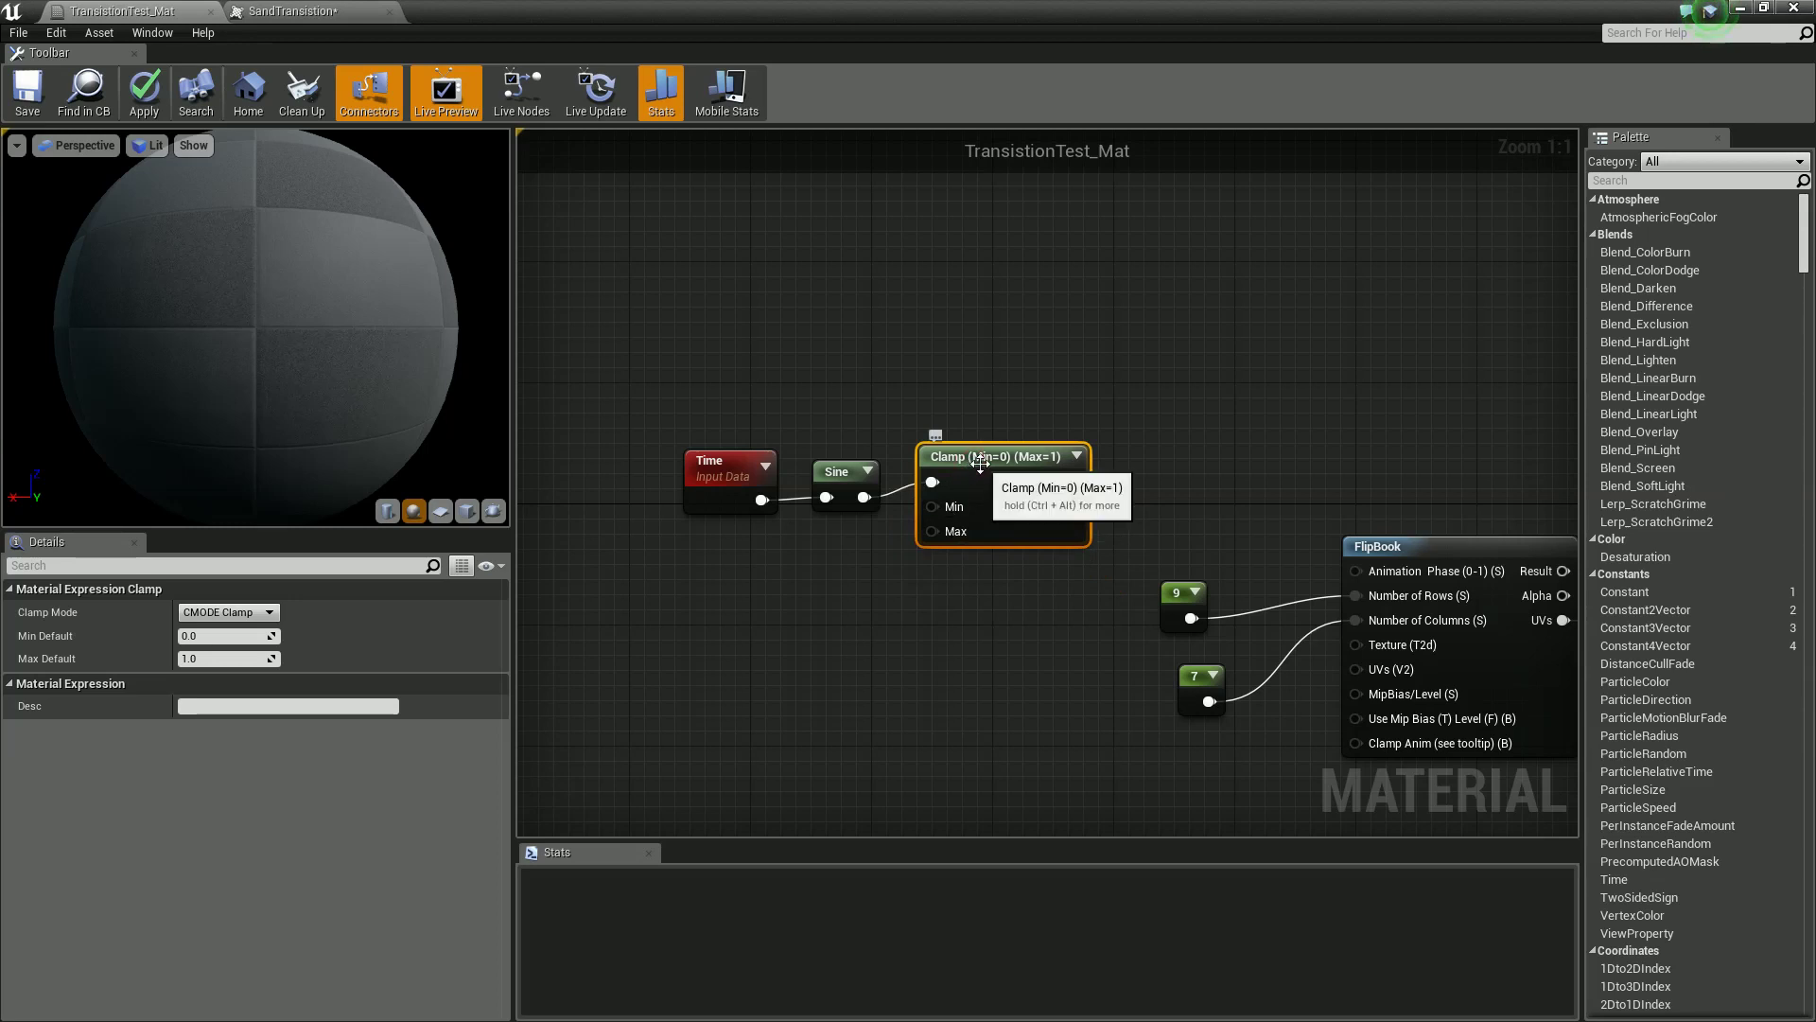
# Set the Clamp's Max Default to 0.8 and connect its output to the FlipBook's Animation Phase input.
pyautogui.click(218, 657)
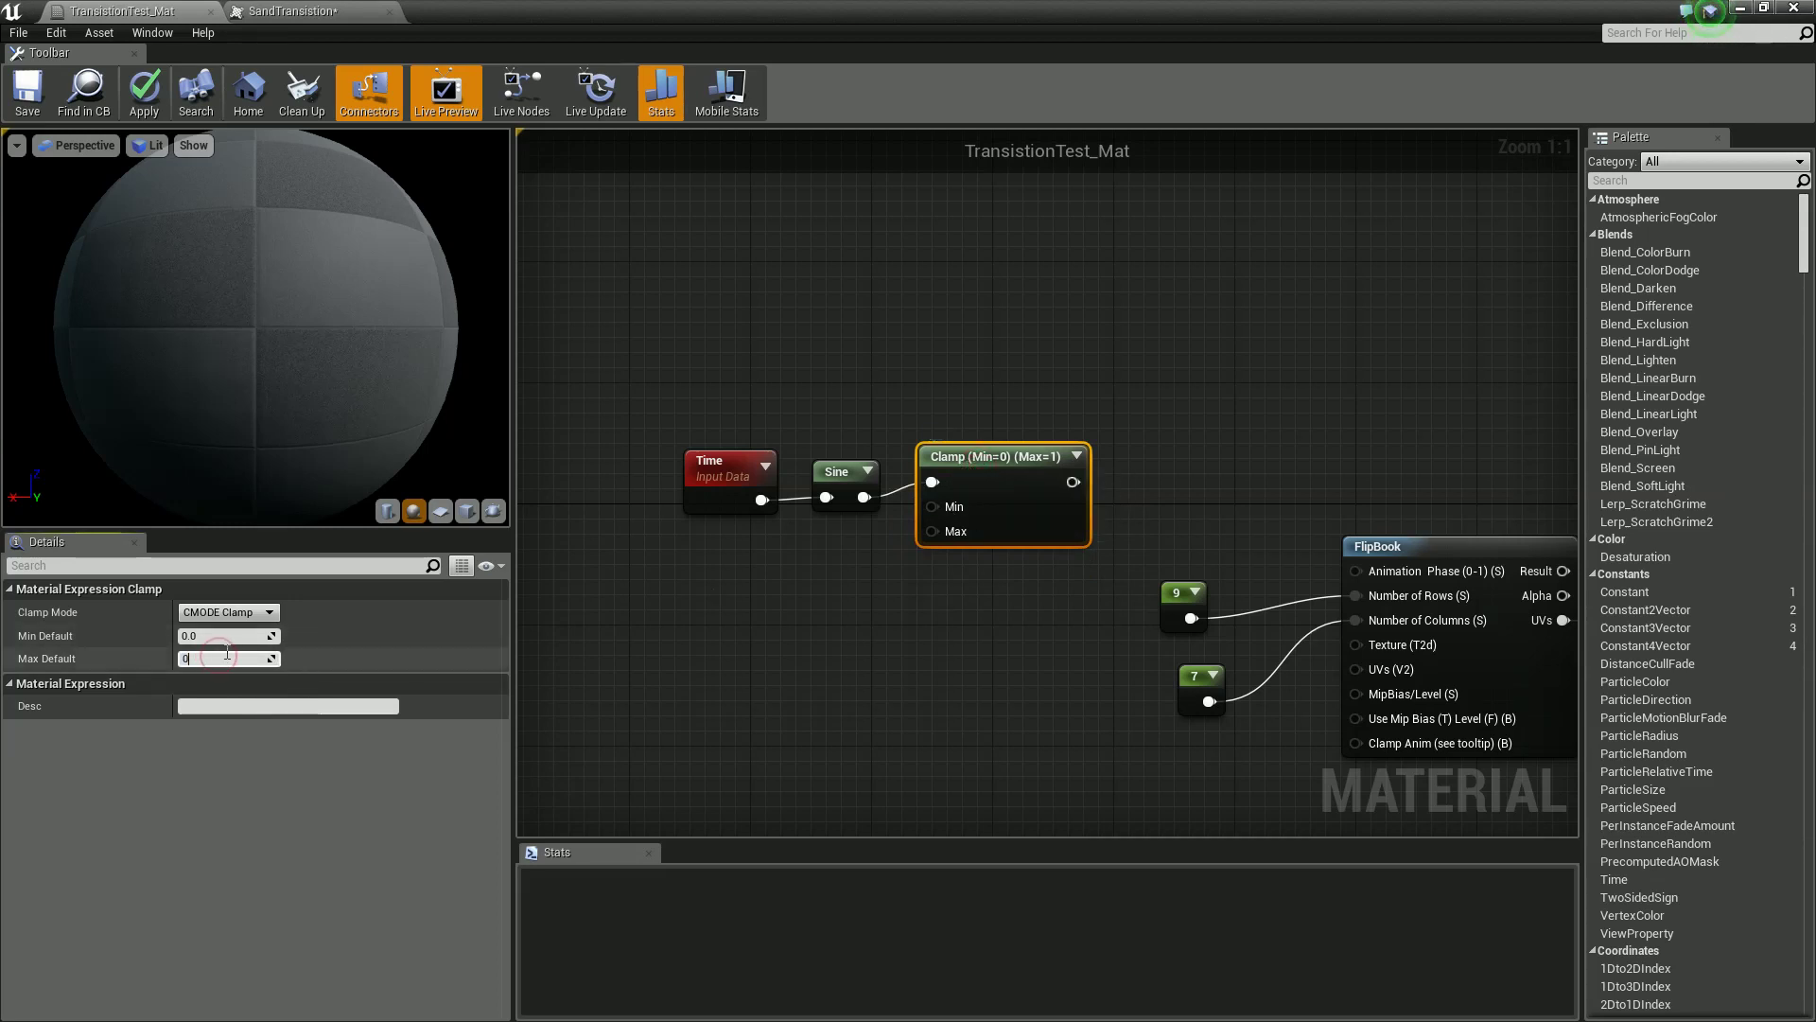
pyautogui.press('Return')
pyautogui.click(709, 666)
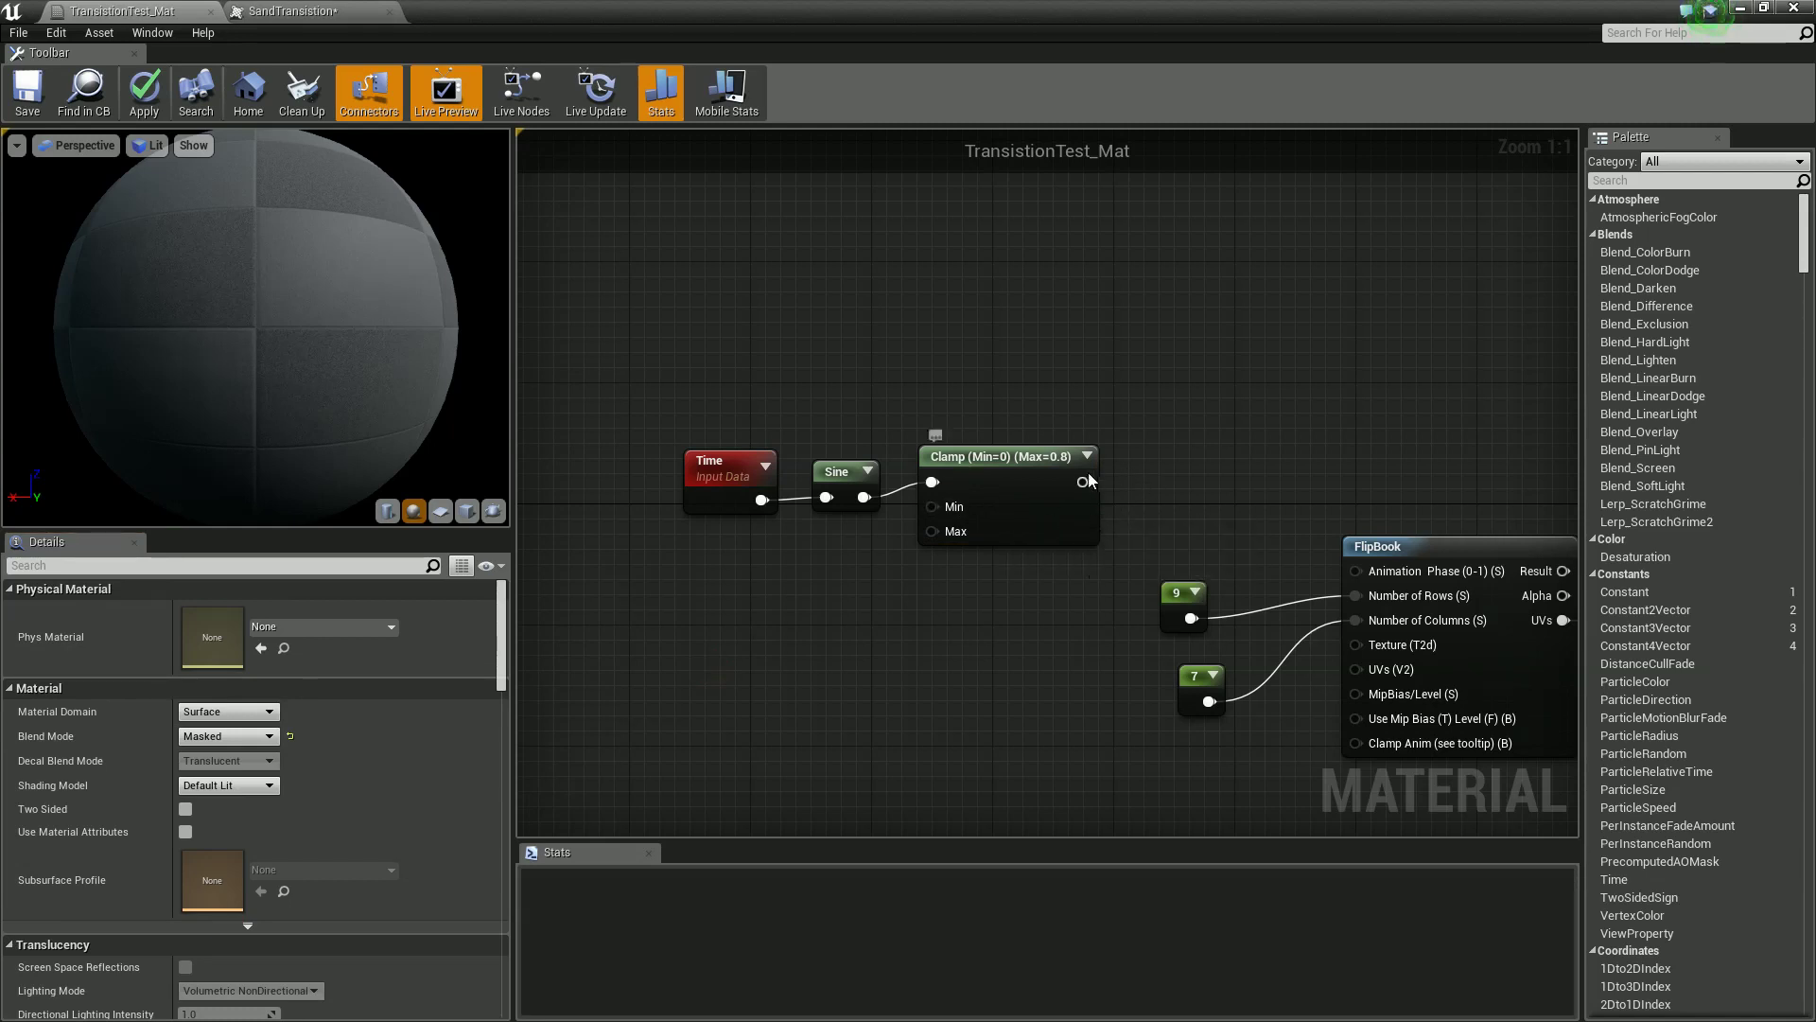
pyautogui.moveTo(1083, 481); pyautogui.dragTo(1362, 570)
# Open the Sine node's Period value for editing.
pyautogui.click(822, 473)
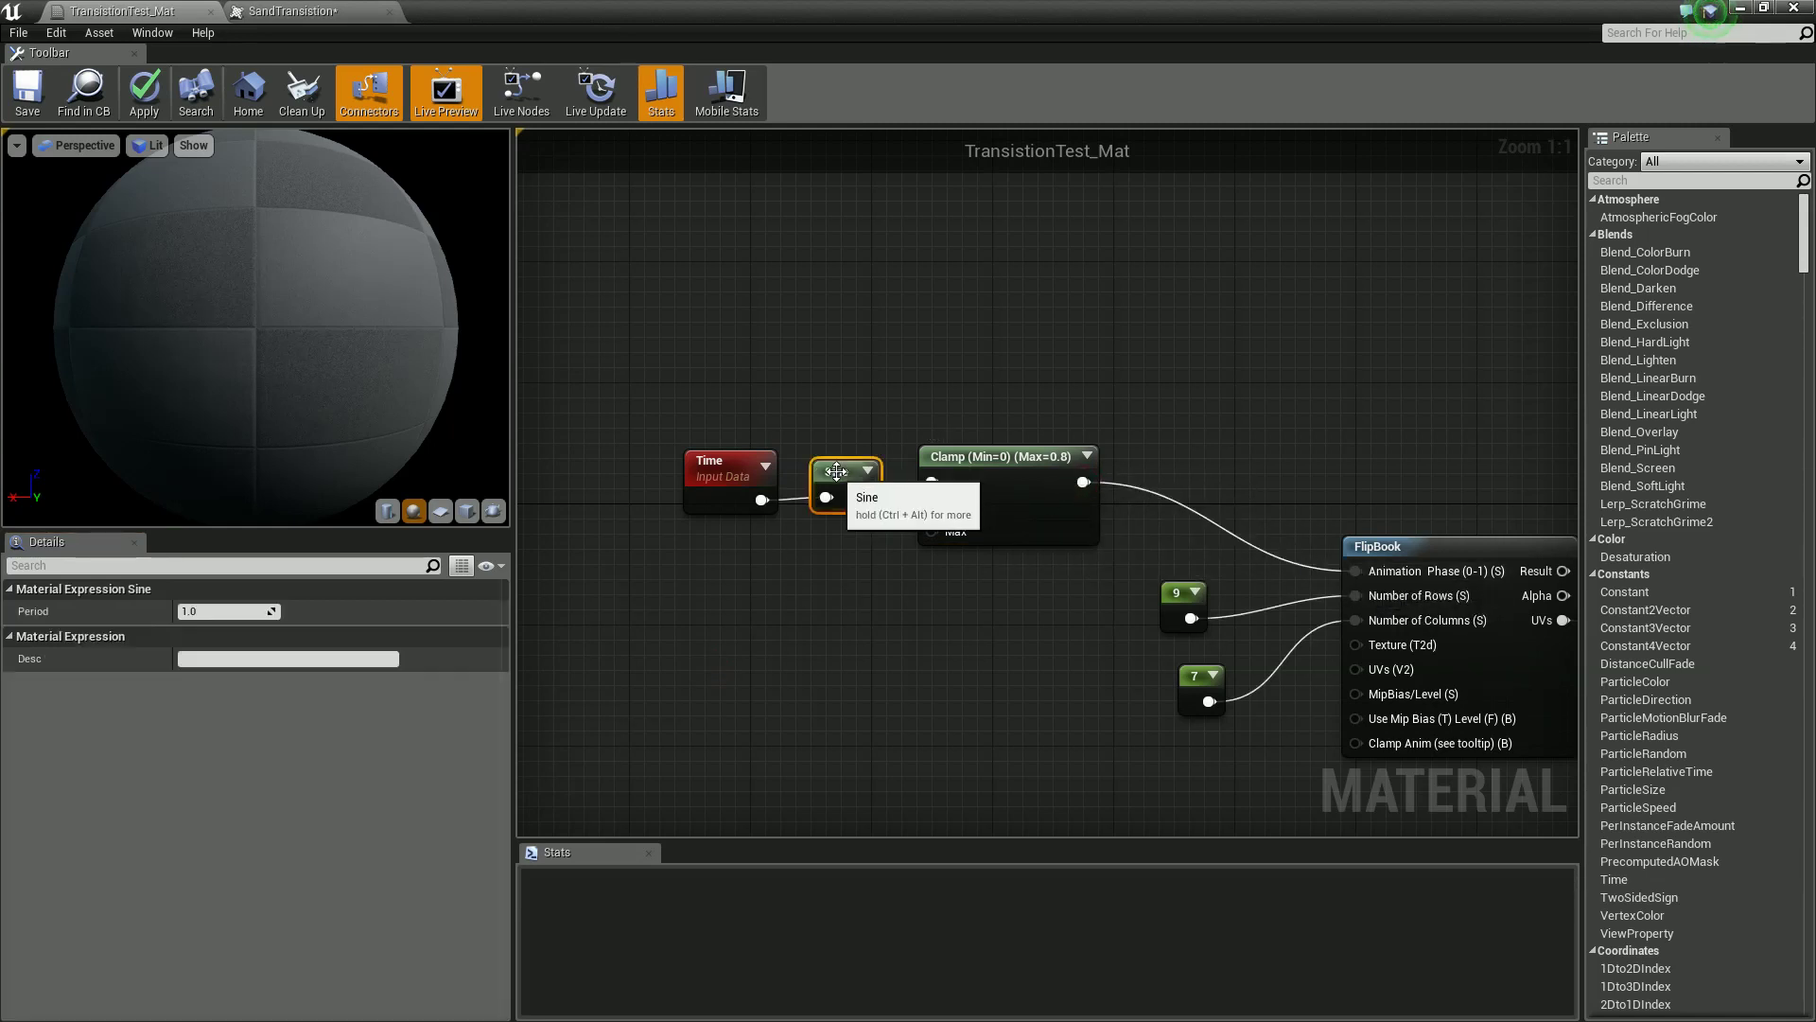
pyautogui.click(217, 610)
pyautogui.click(734, 394)
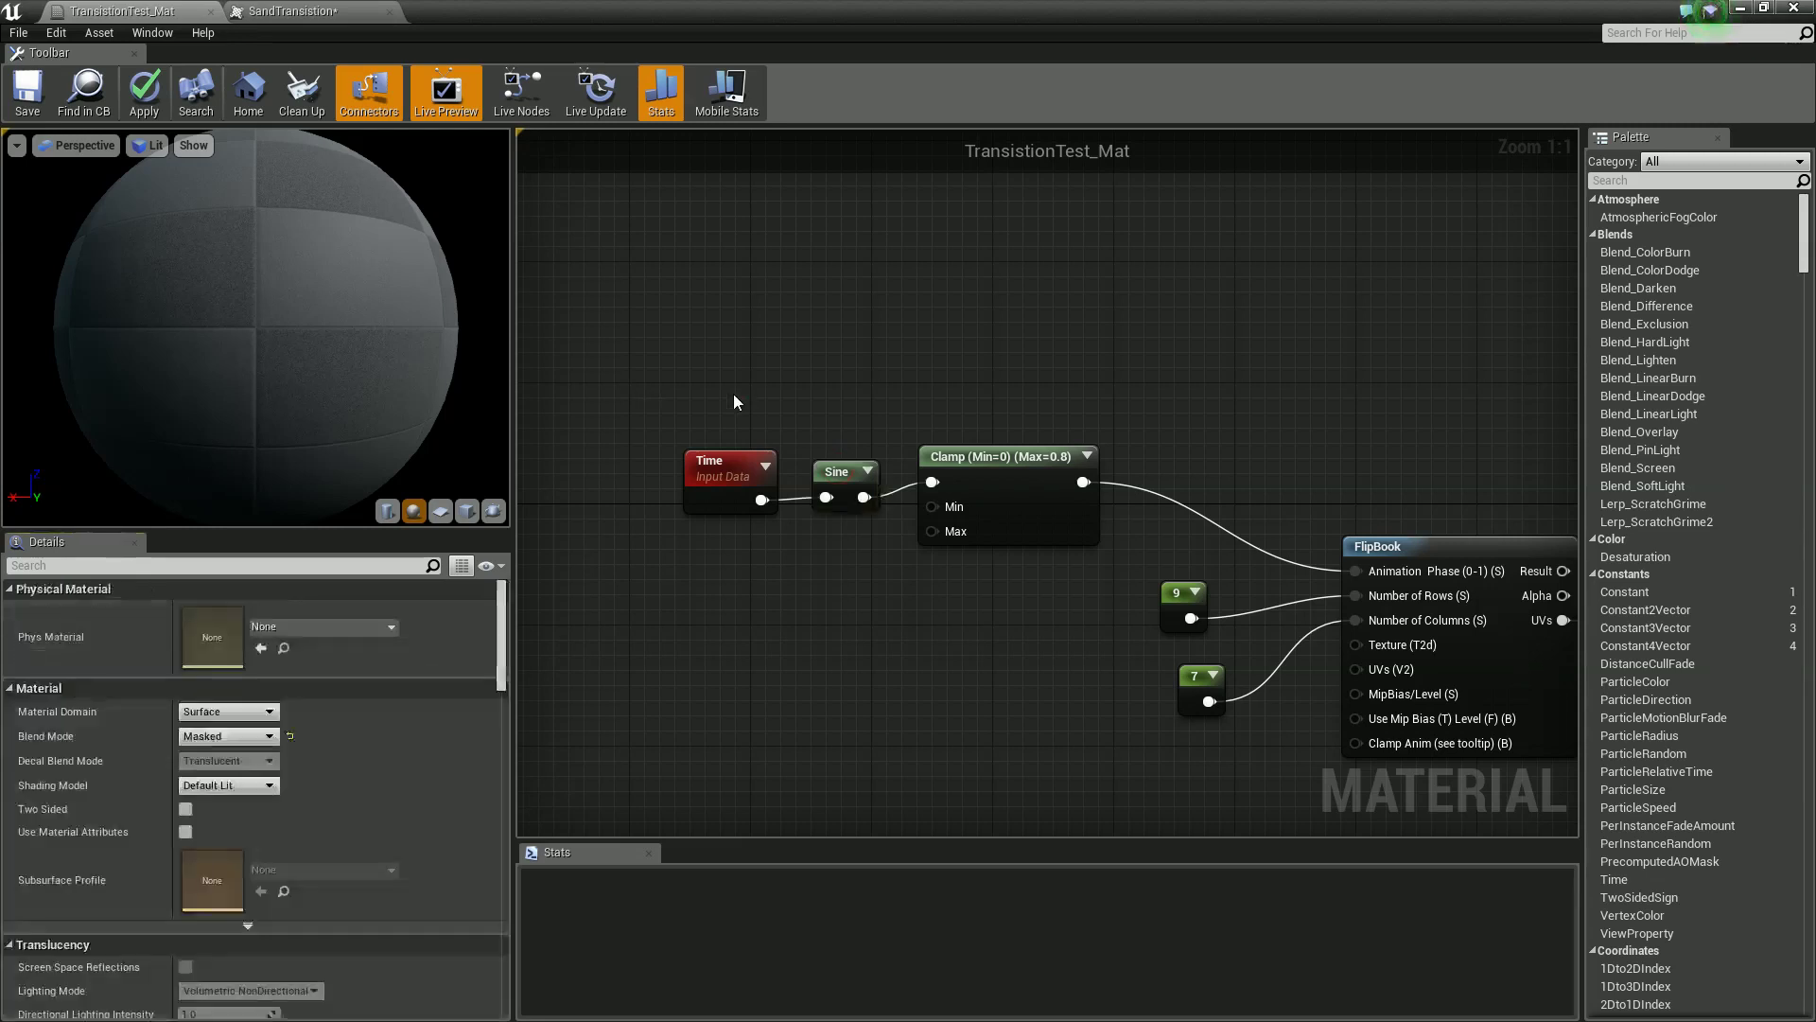
# Save the material with the level in view, and select the chair to view the dissolve on the sphere without its selection outline.
pyautogui.moveTo(628, 8); pyautogui.dragTo(1397, 607)
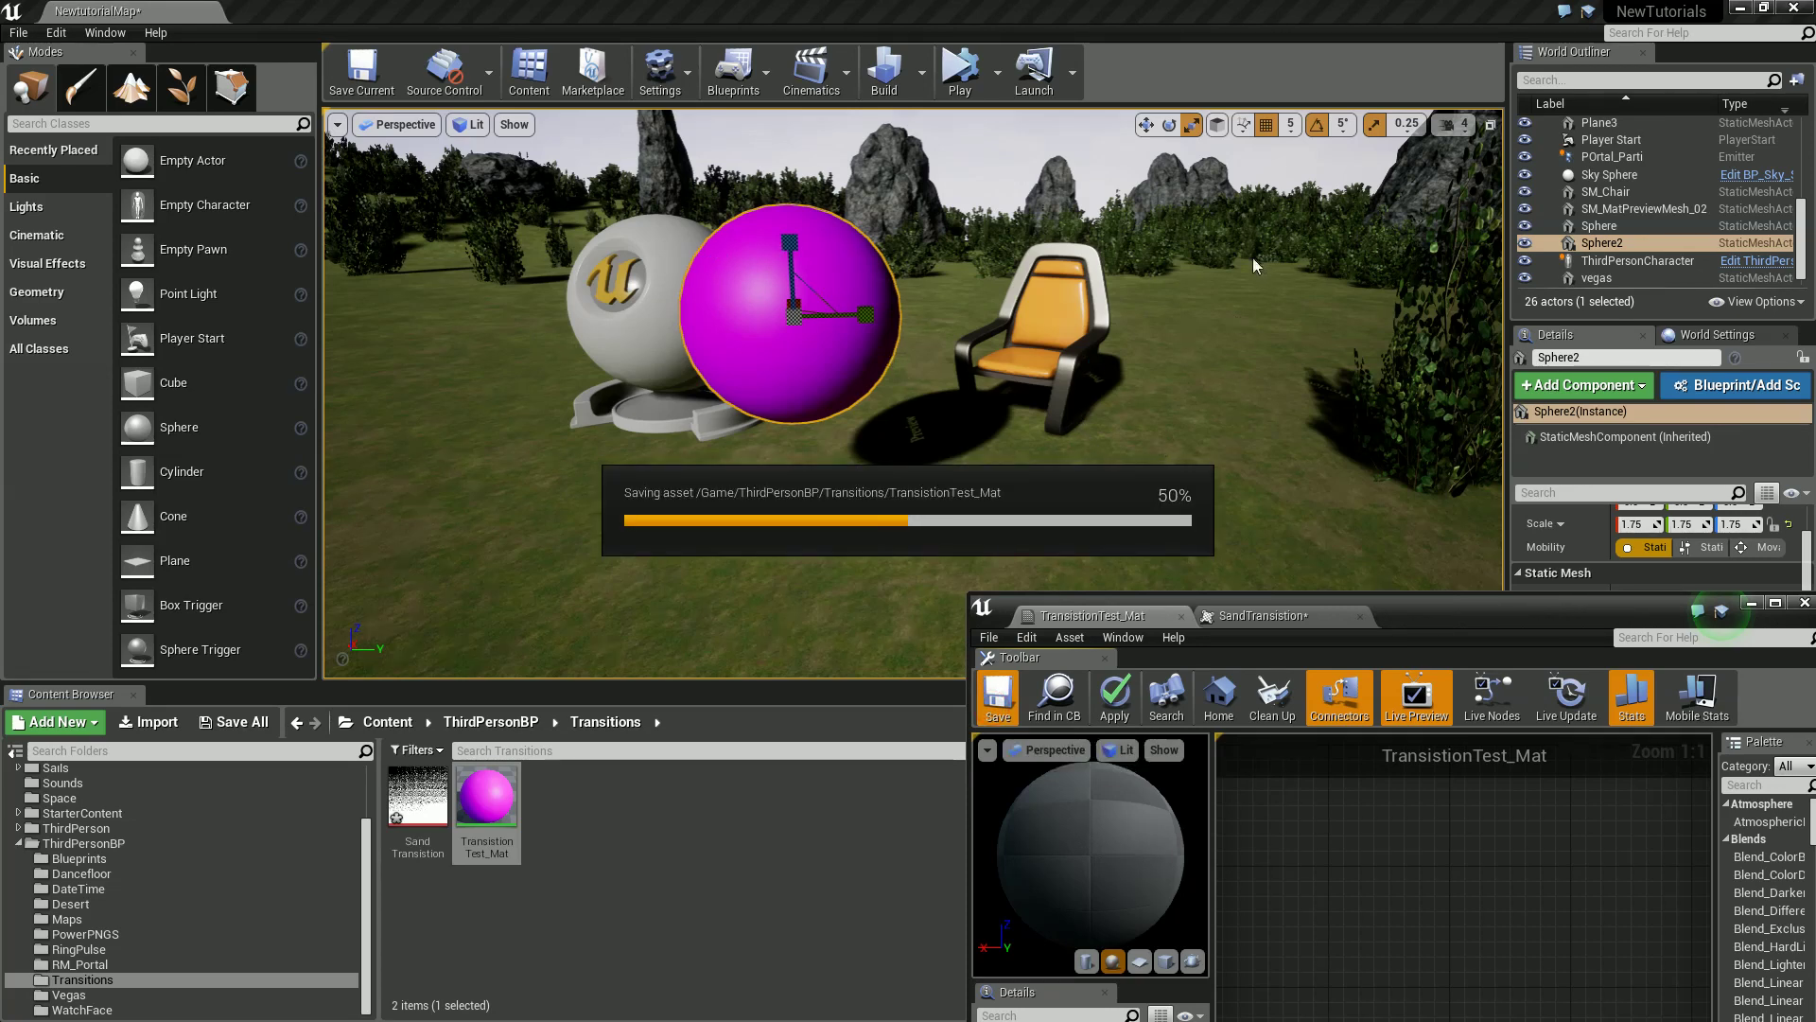
pyautogui.click(1094, 302)
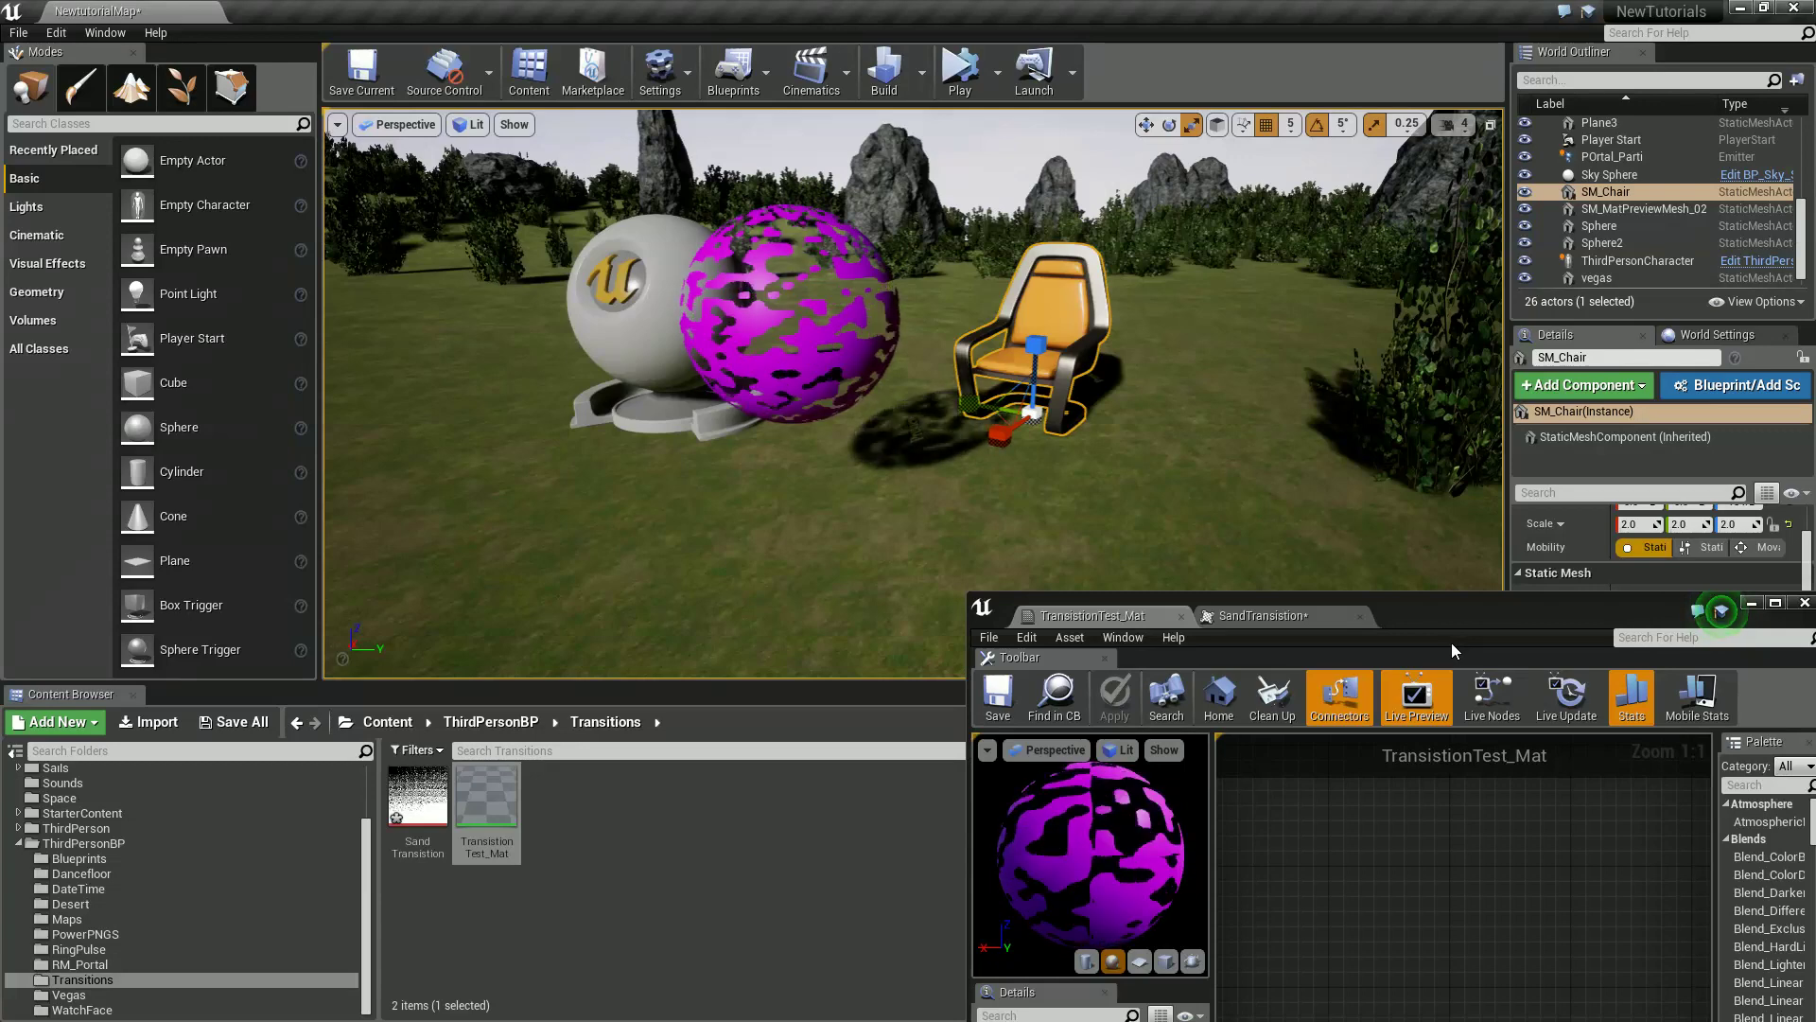
# Enable Two Sided on TransistionTest_Mat and save the material while keeping the sphere visible.
pyautogui.moveTo(1451, 617); pyautogui.dragTo(1568, 178)
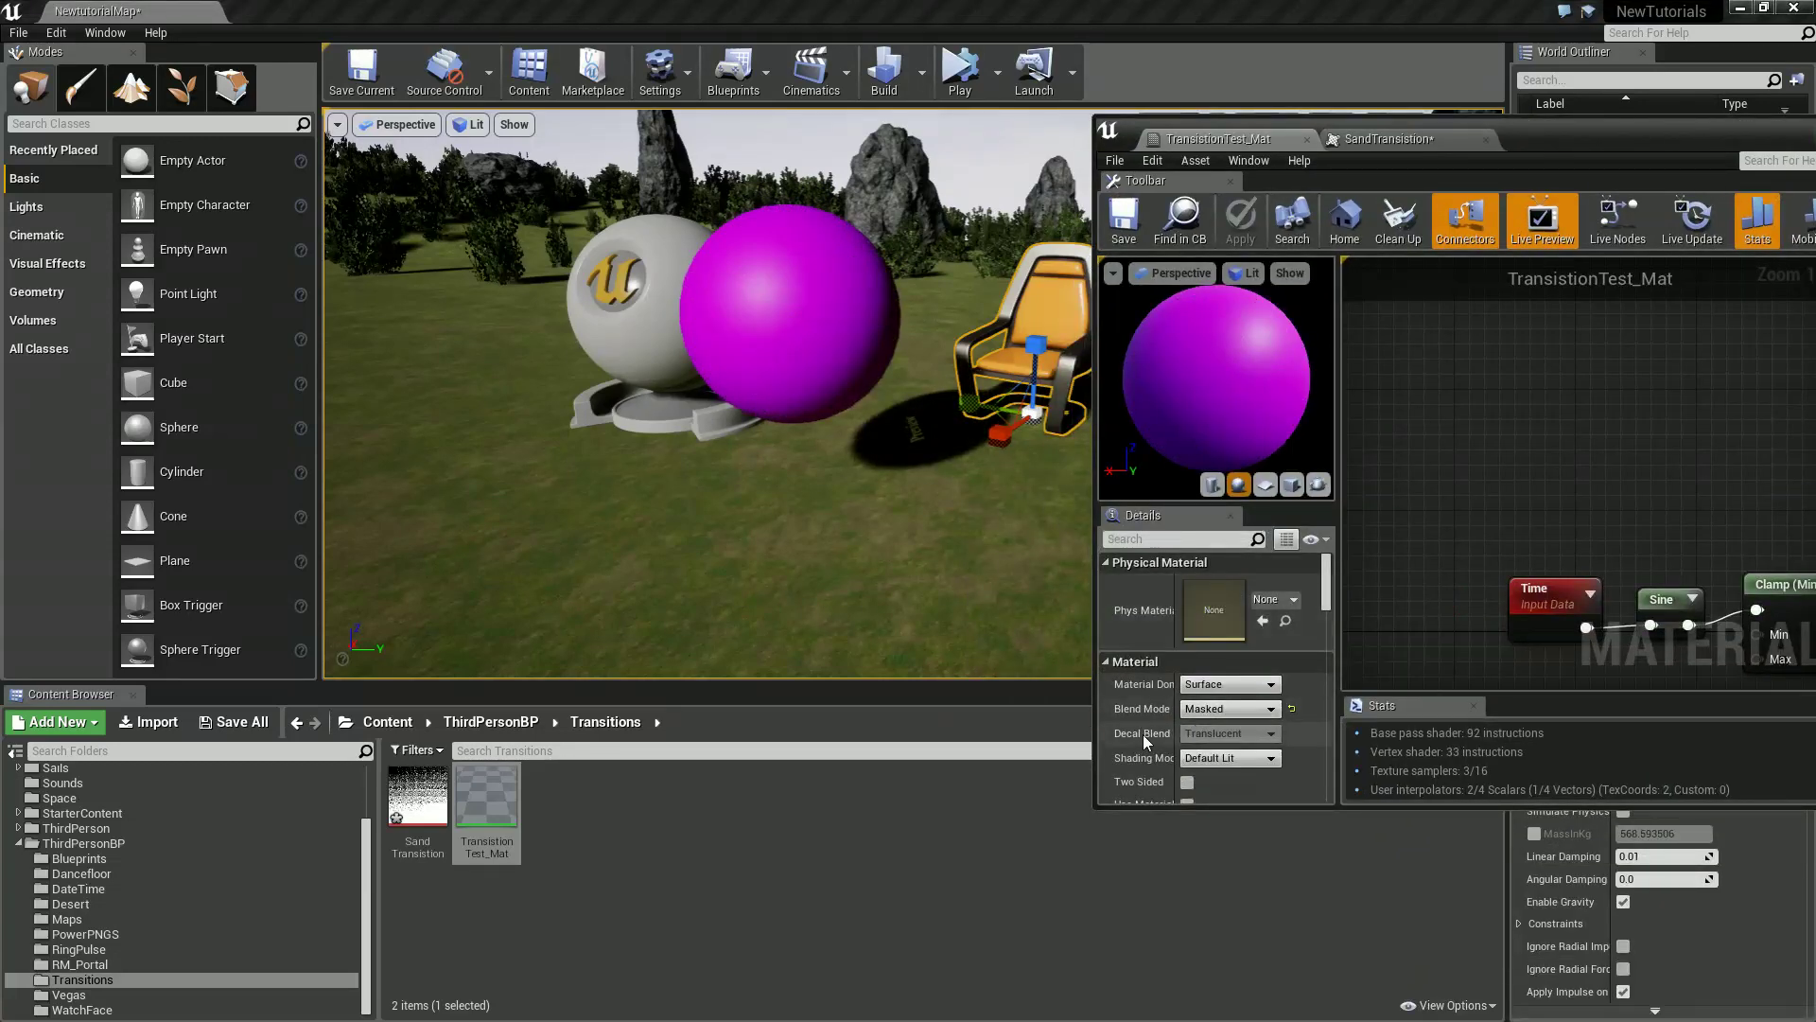
pyautogui.scroll(-2, 1135, 732)
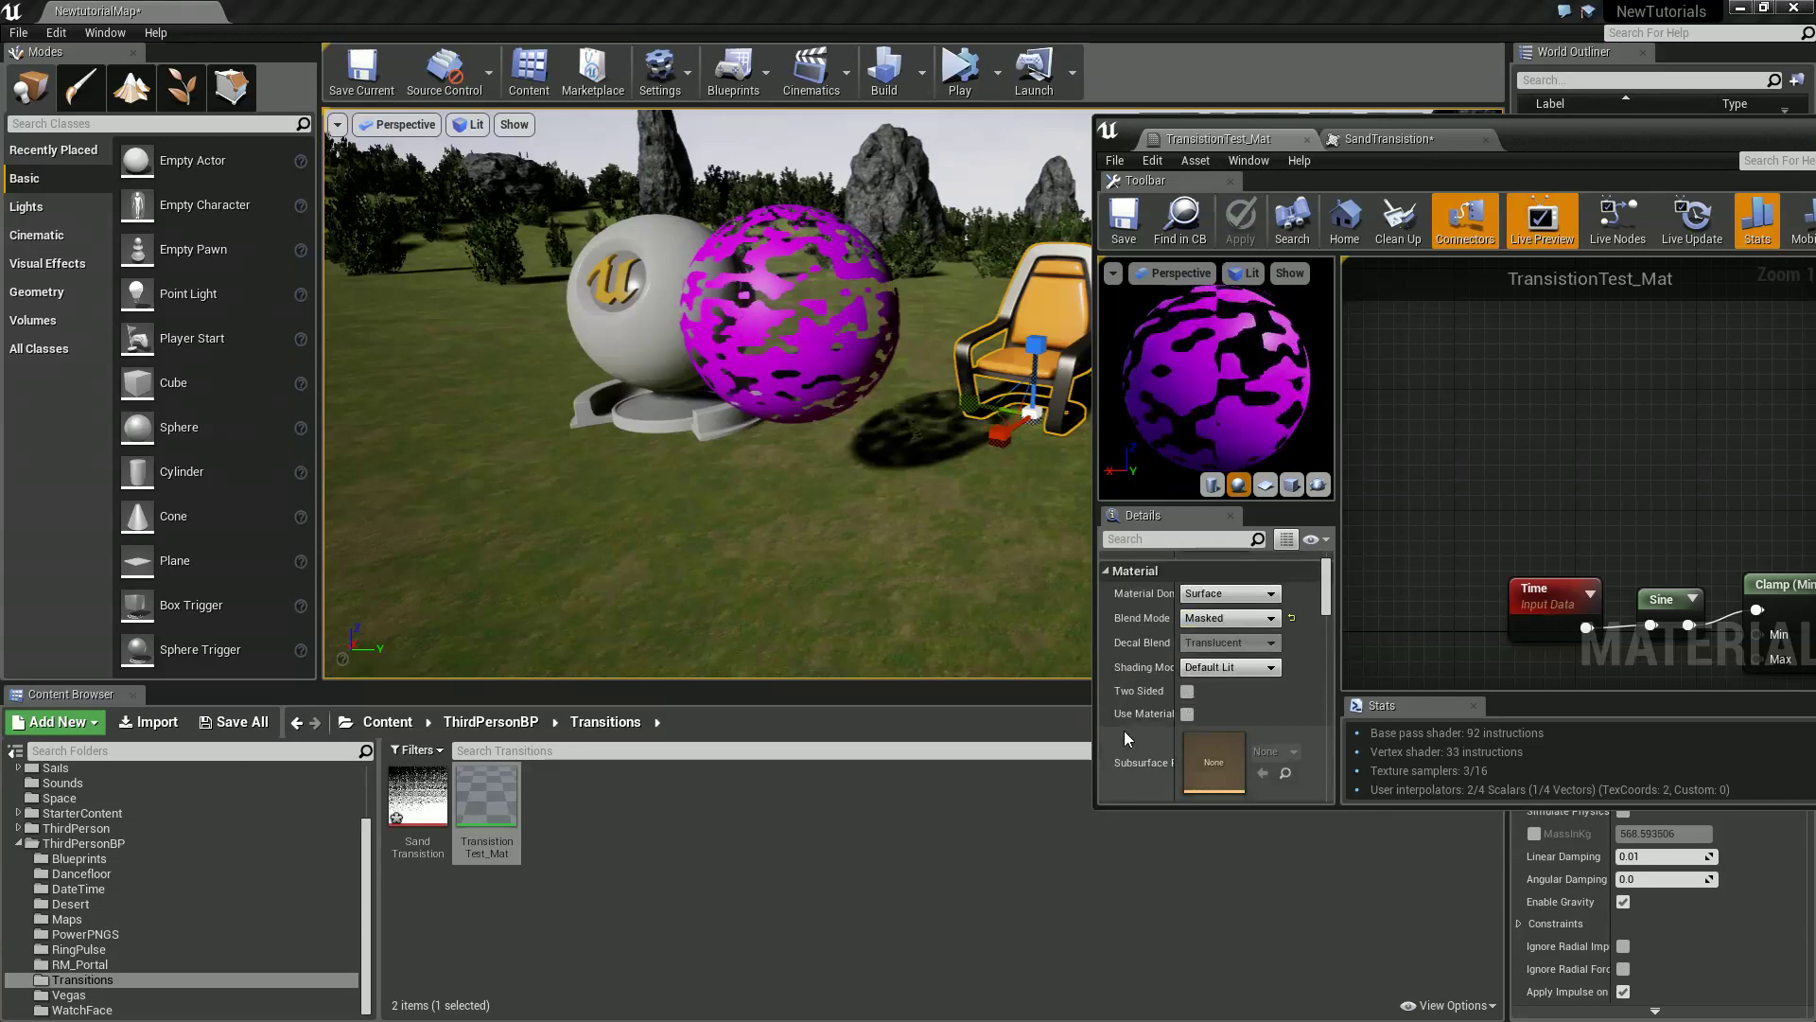
pyautogui.click(1188, 689)
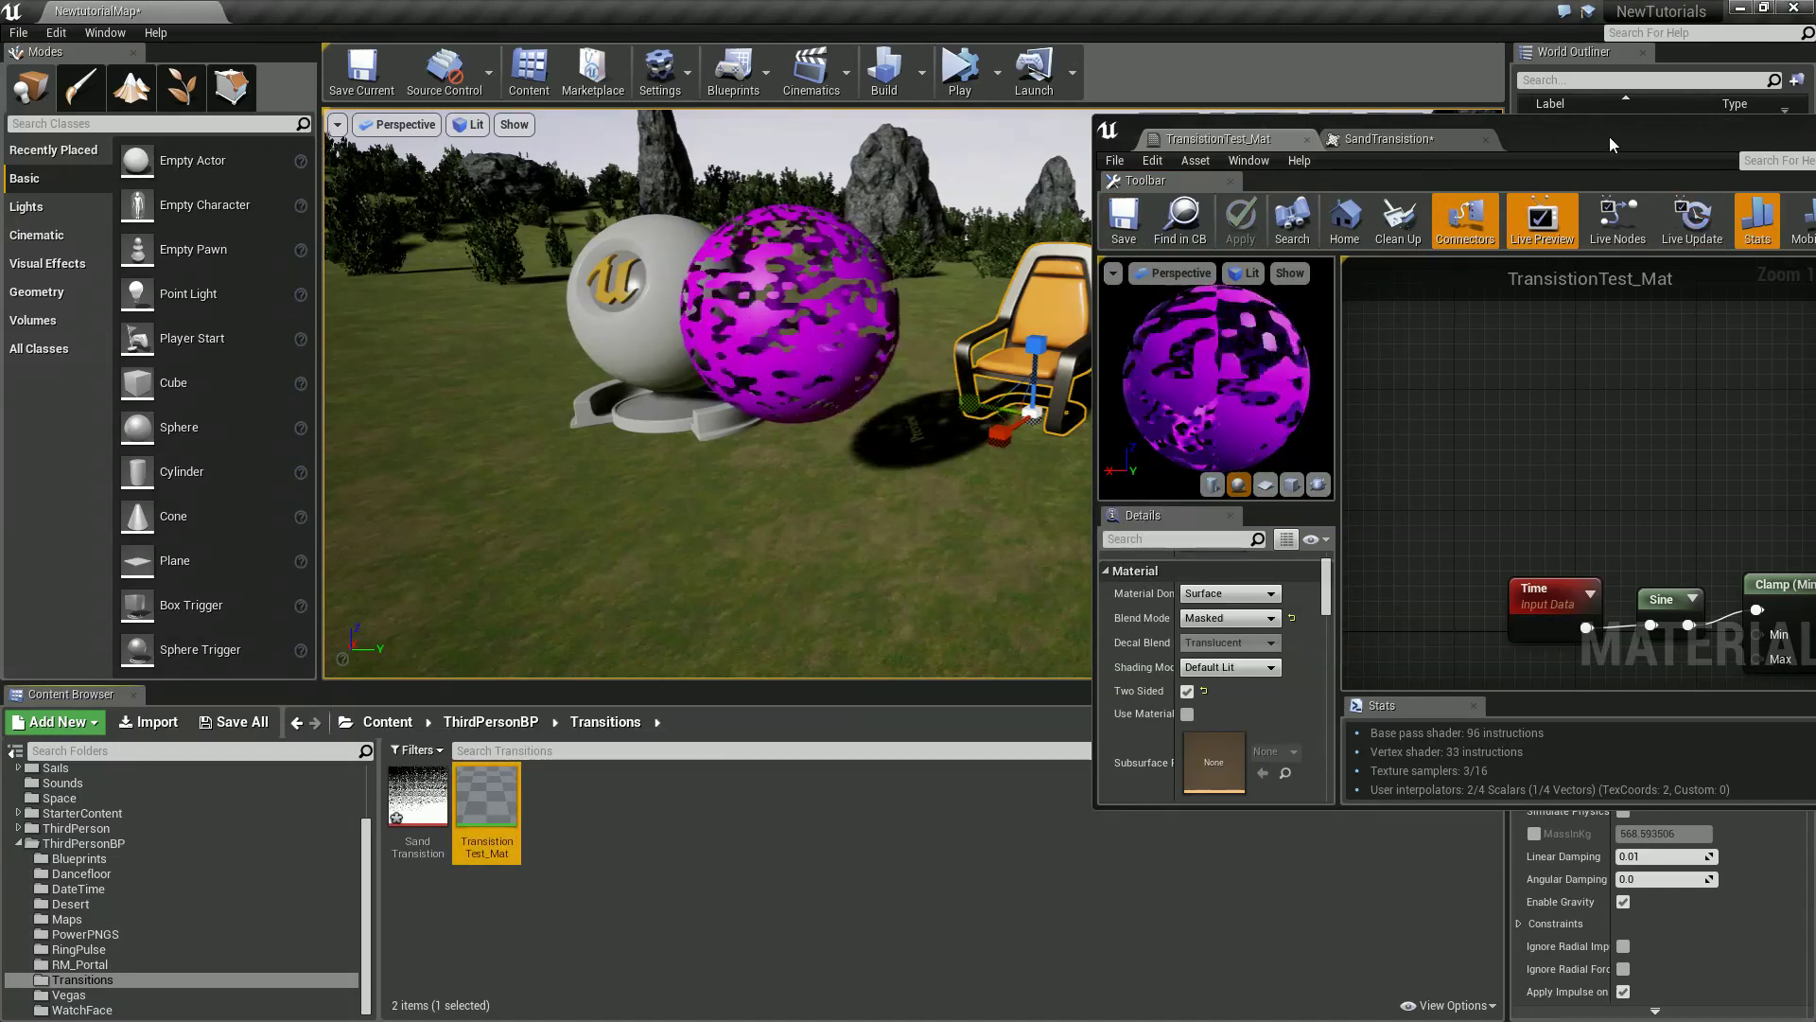
# Maximize the material editor and review the node chain from Time through the FlipBook to the material output.
pyautogui.moveTo(1609, 136); pyautogui.dragTo(1511, 182)
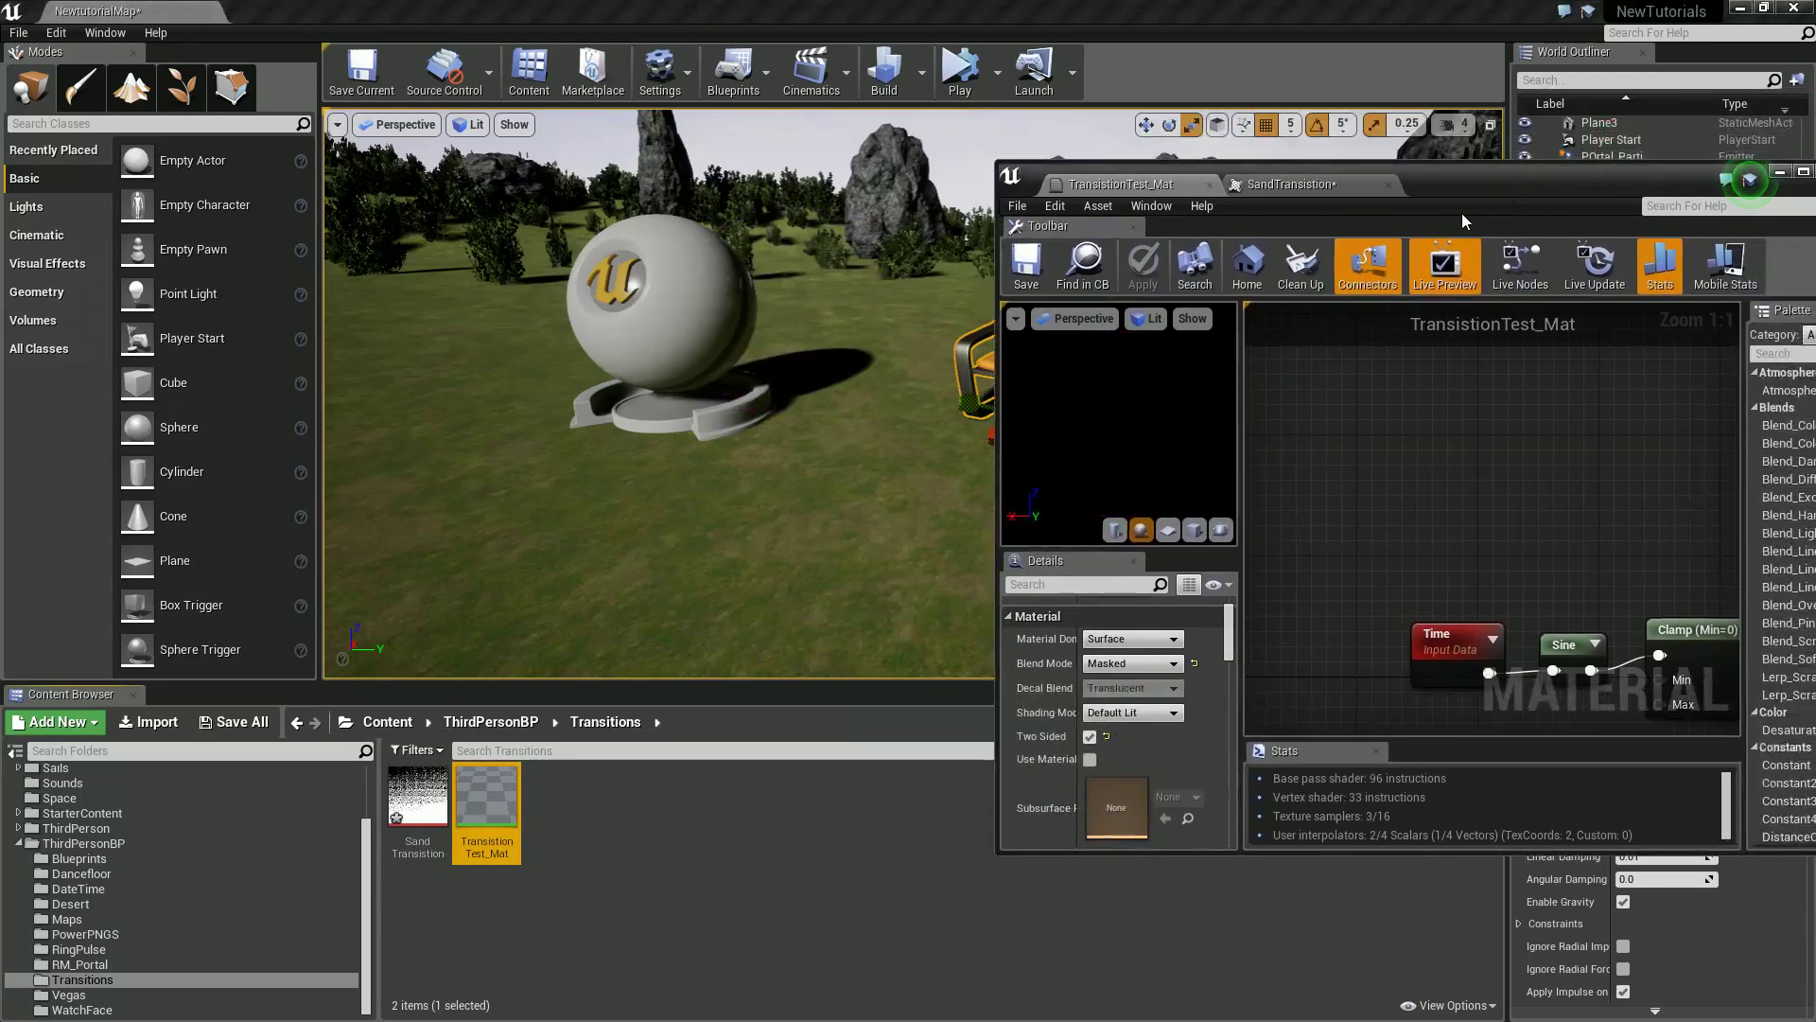
pyautogui.doubleClick(1515, 178)
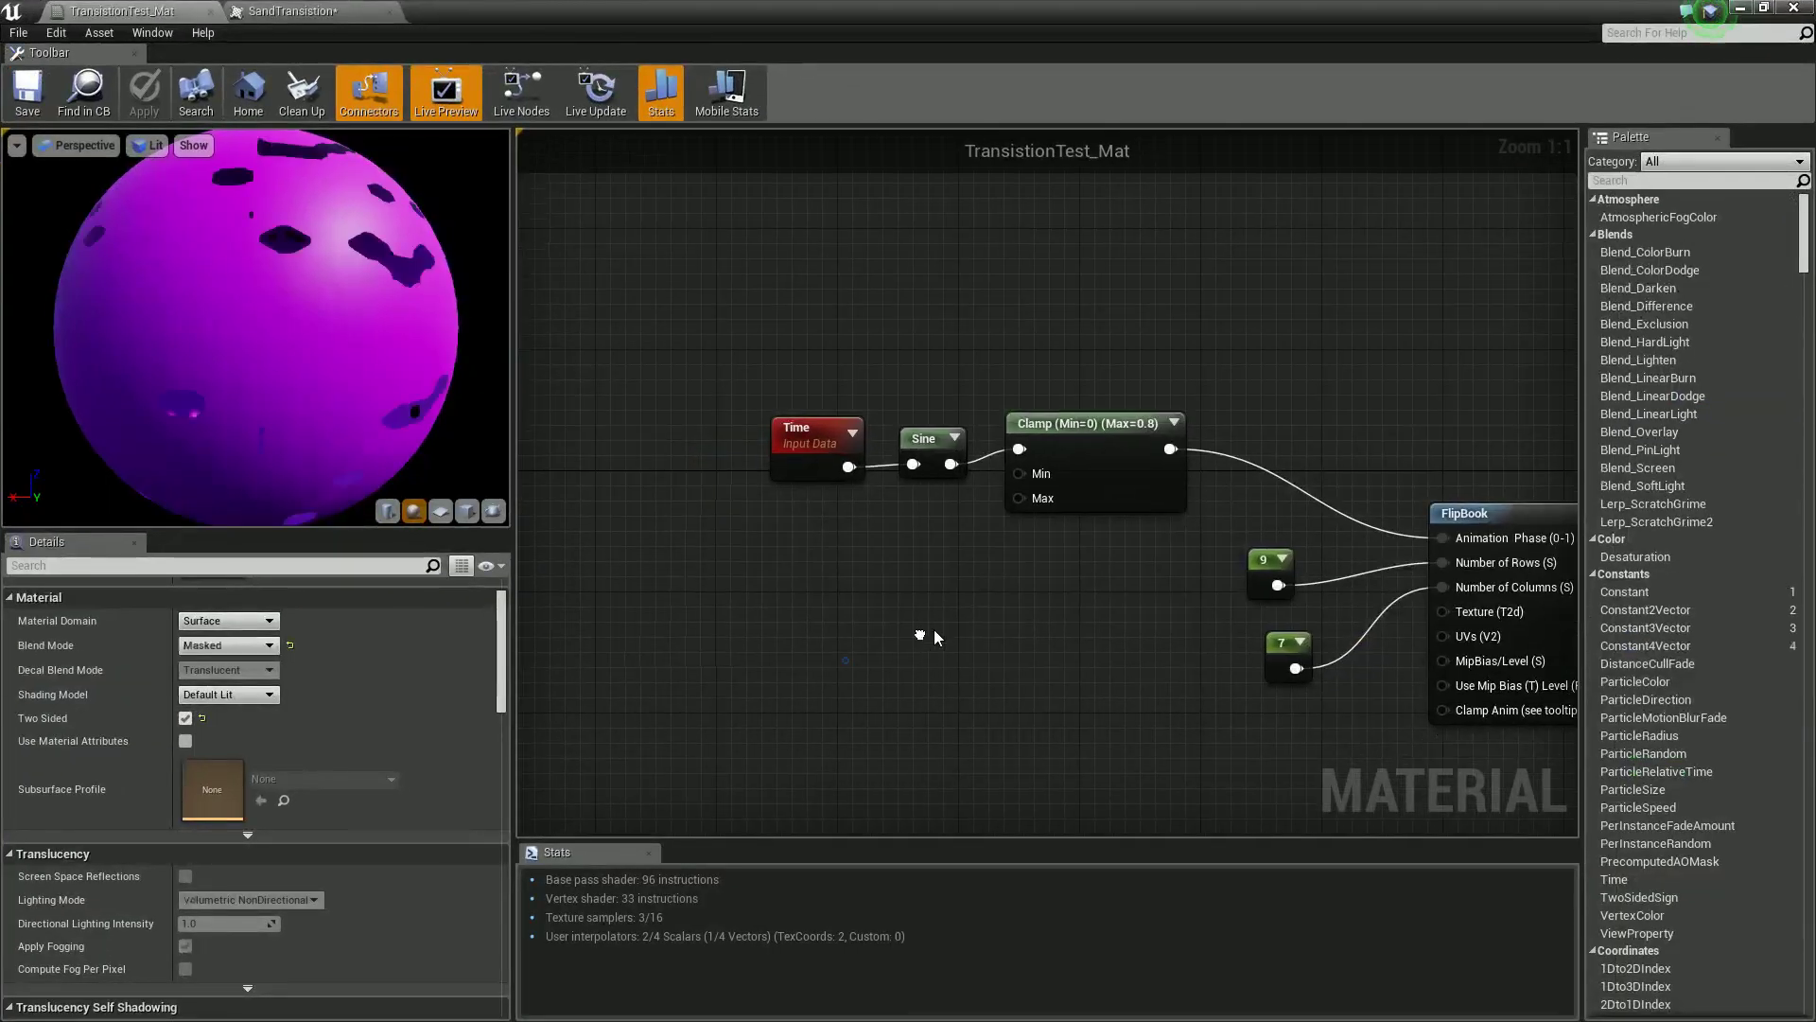
pyautogui.scroll(-3, 872, 670)
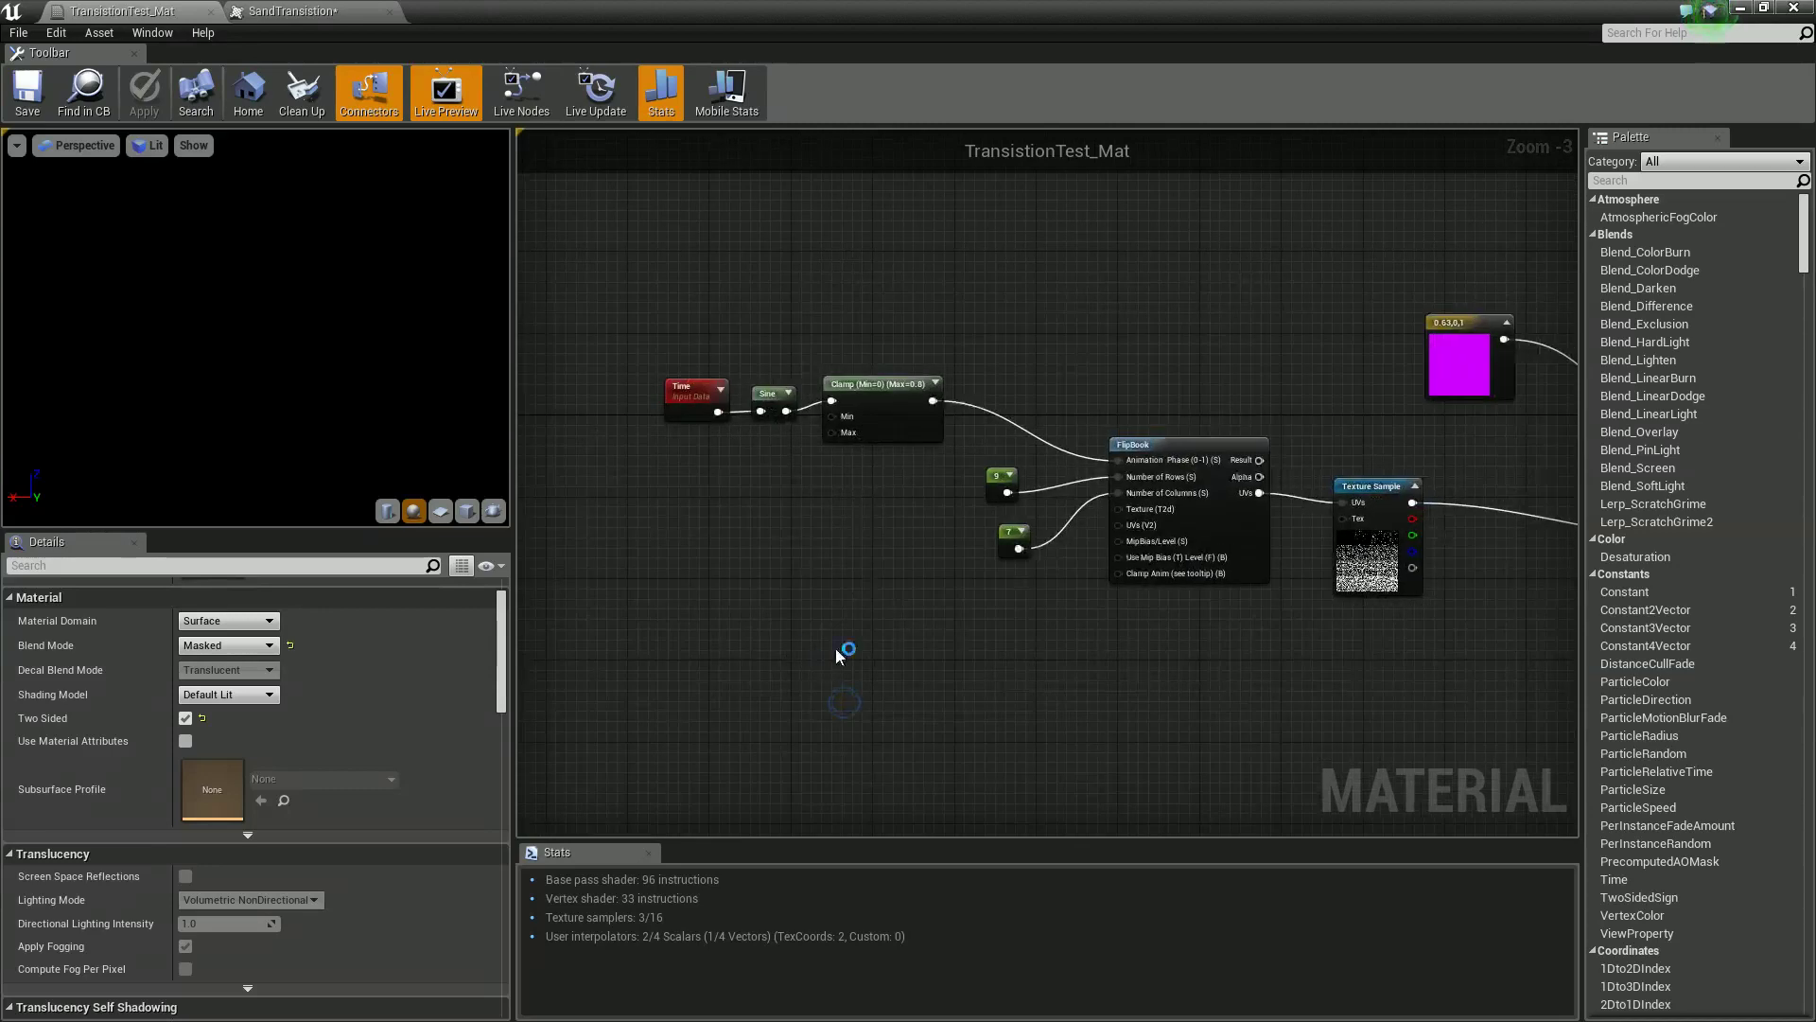
pyautogui.moveTo(842, 651); pyautogui.dragTo(837, 602, button='right')
pyautogui.moveTo(991, 662); pyautogui.dragTo(869, 645, button='right')
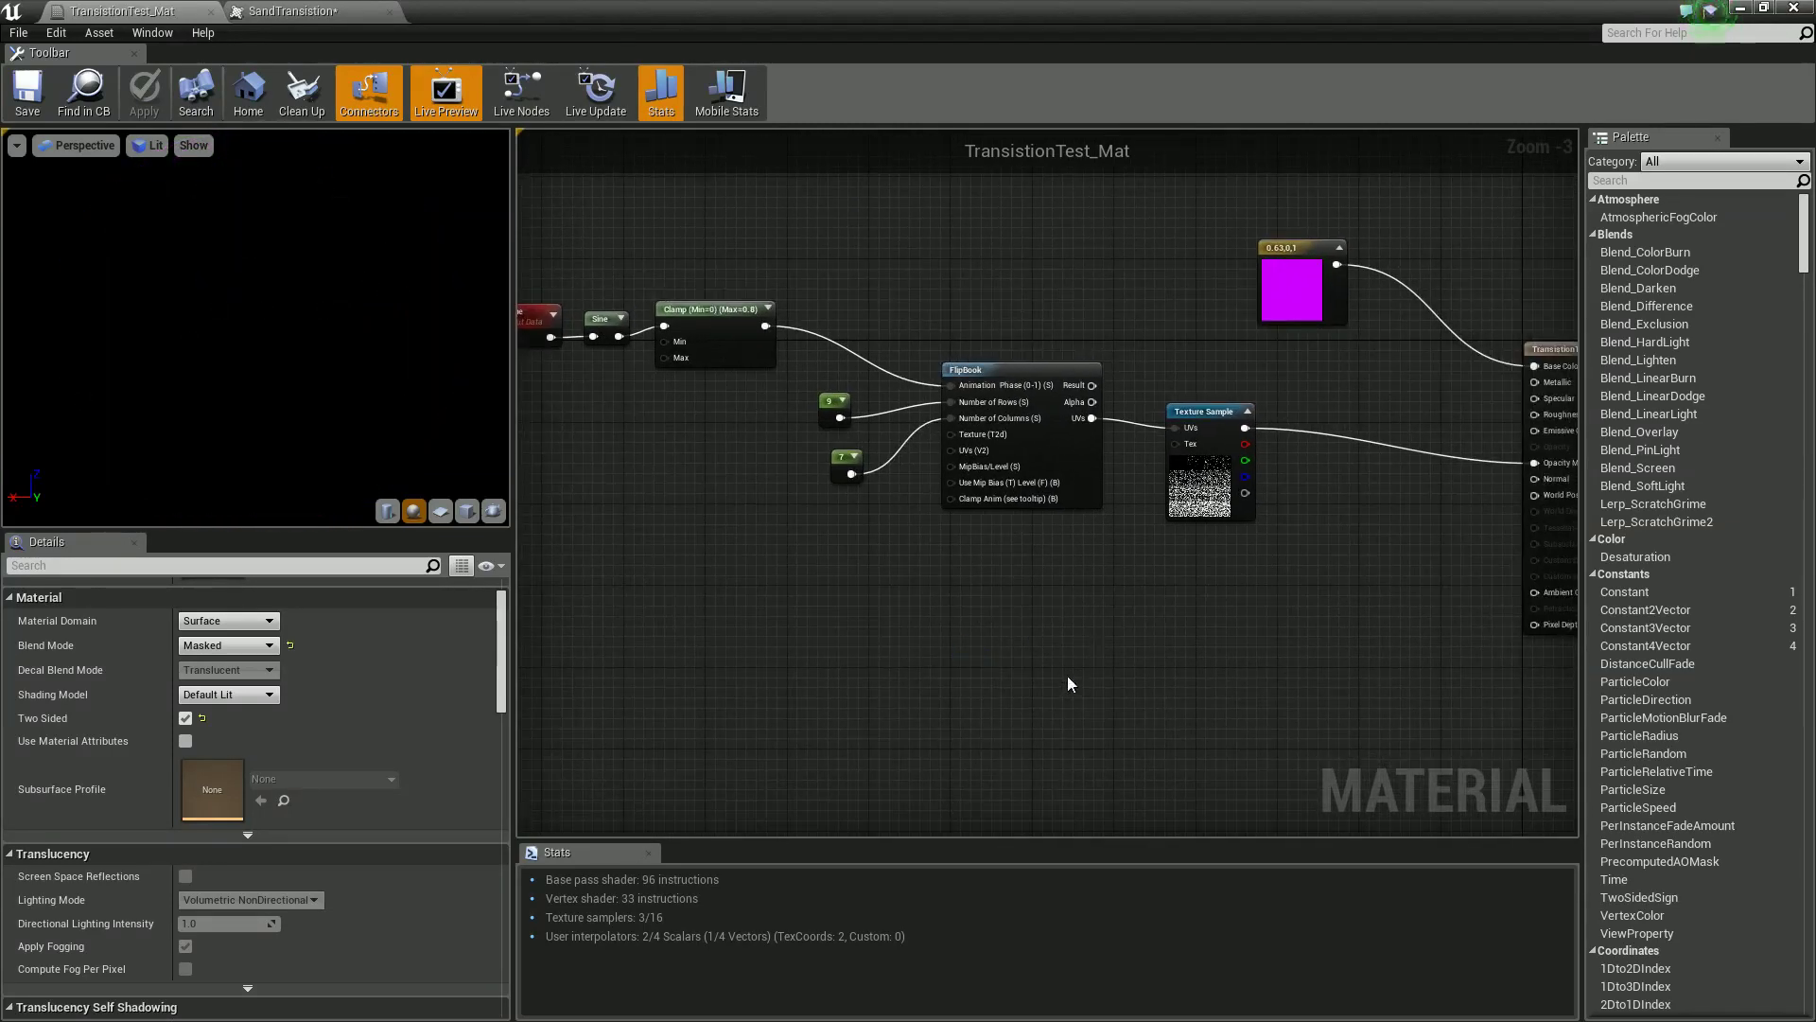
# Add a Constant3Vector below the FlipBook node and set its colour to bright cyan (0, 0.977, 1).
pyautogui.click(1010, 668)
pyautogui.moveTo(1010, 669); pyautogui.dragTo(993, 632)
pyautogui.doubleClick(1010, 670)
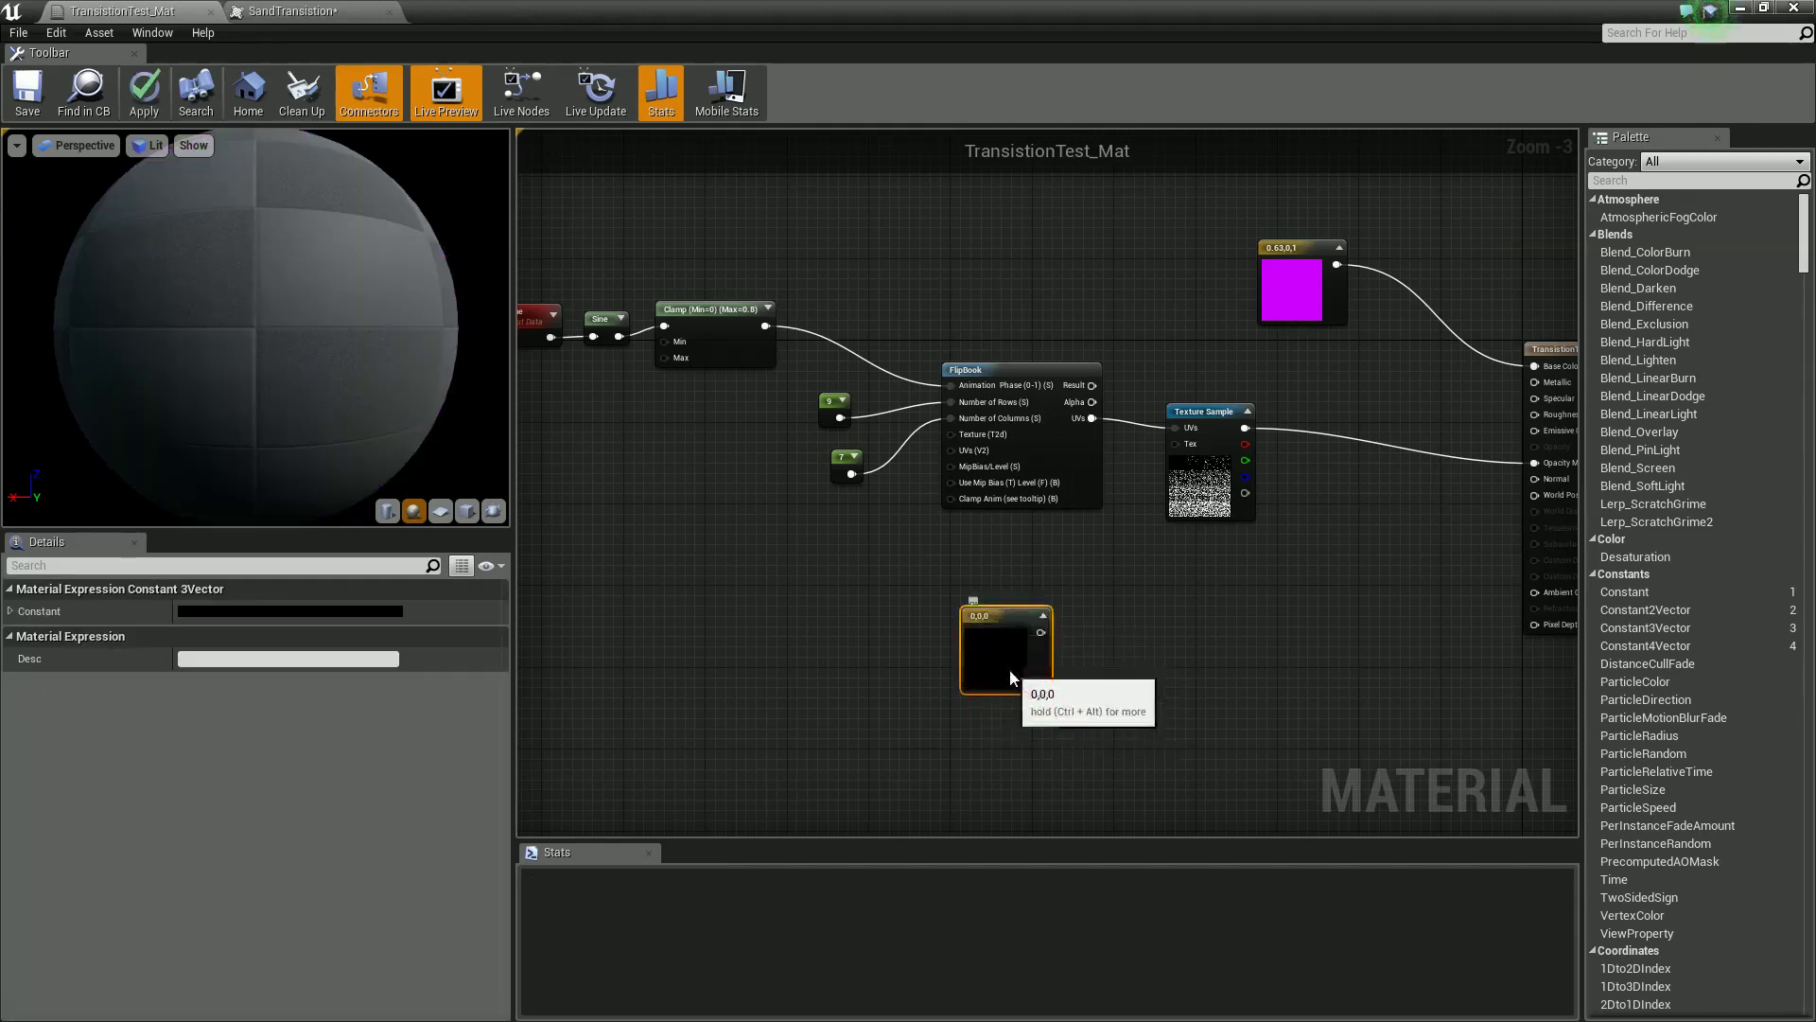
pyautogui.moveTo(1132, 679); pyautogui.dragTo(937, 669)
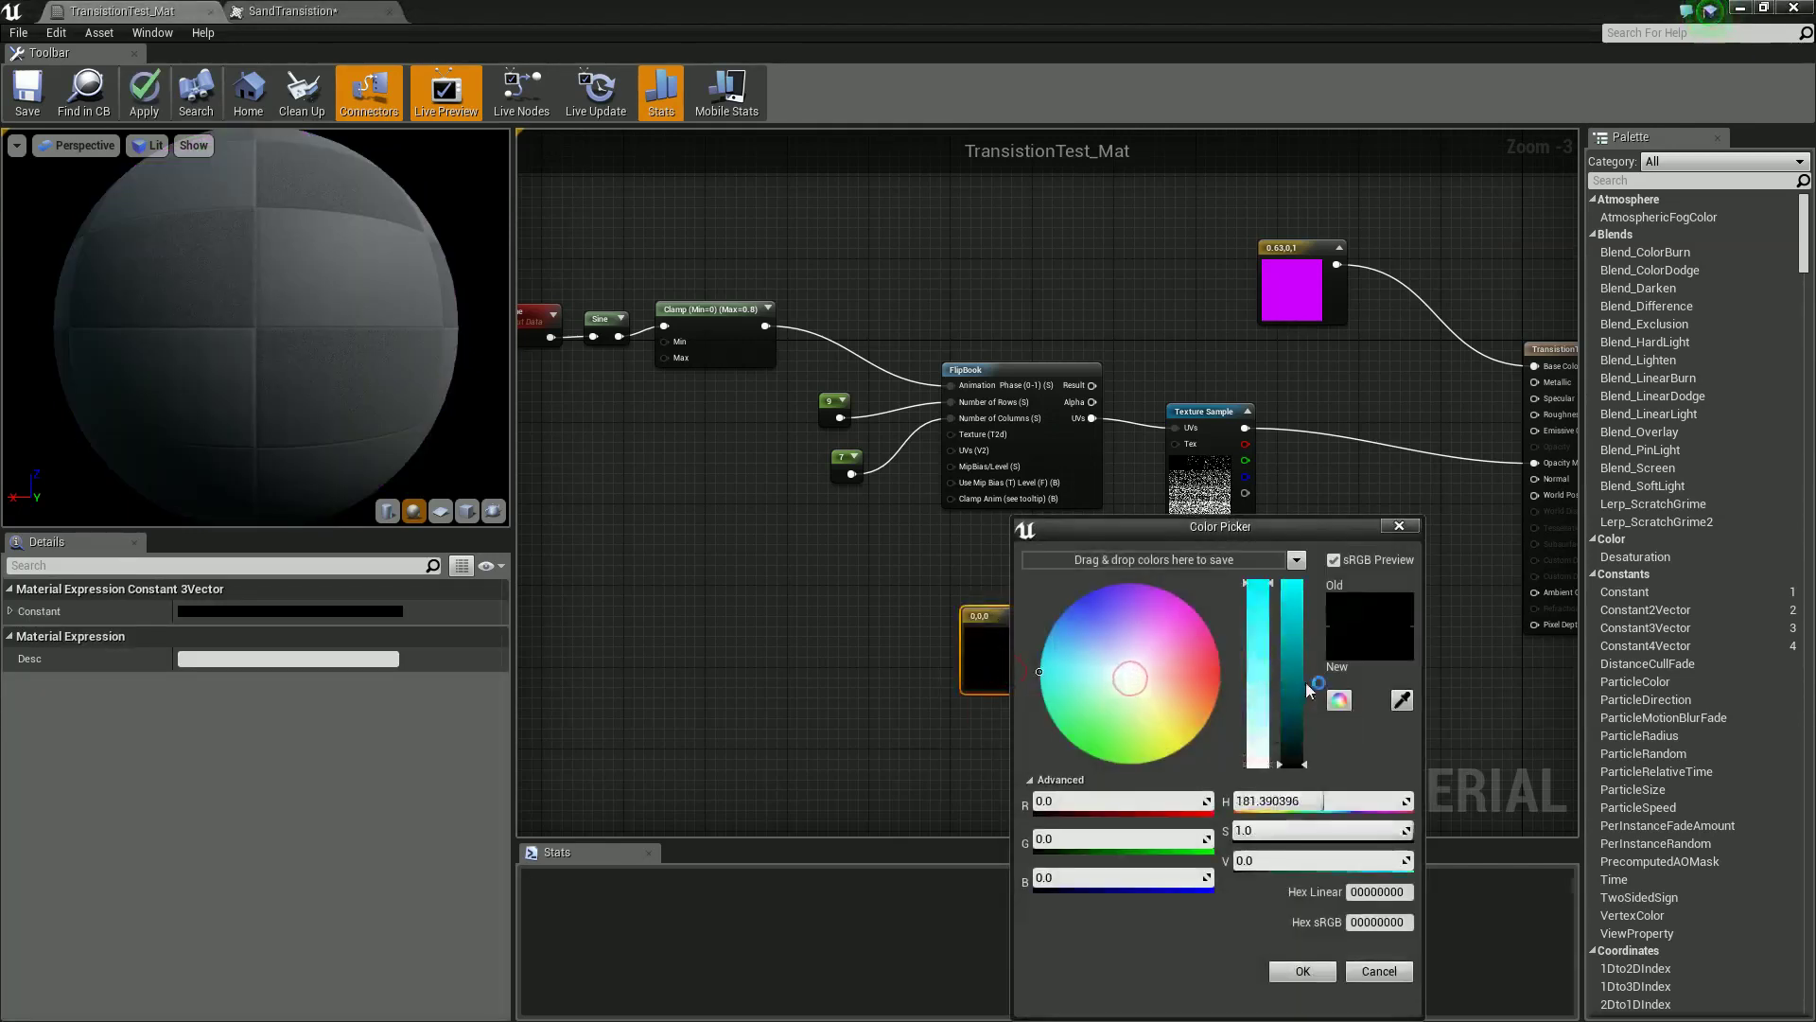
pyautogui.moveTo(1291, 660); pyautogui.dragTo(1283, 573)
pyautogui.click(1304, 972)
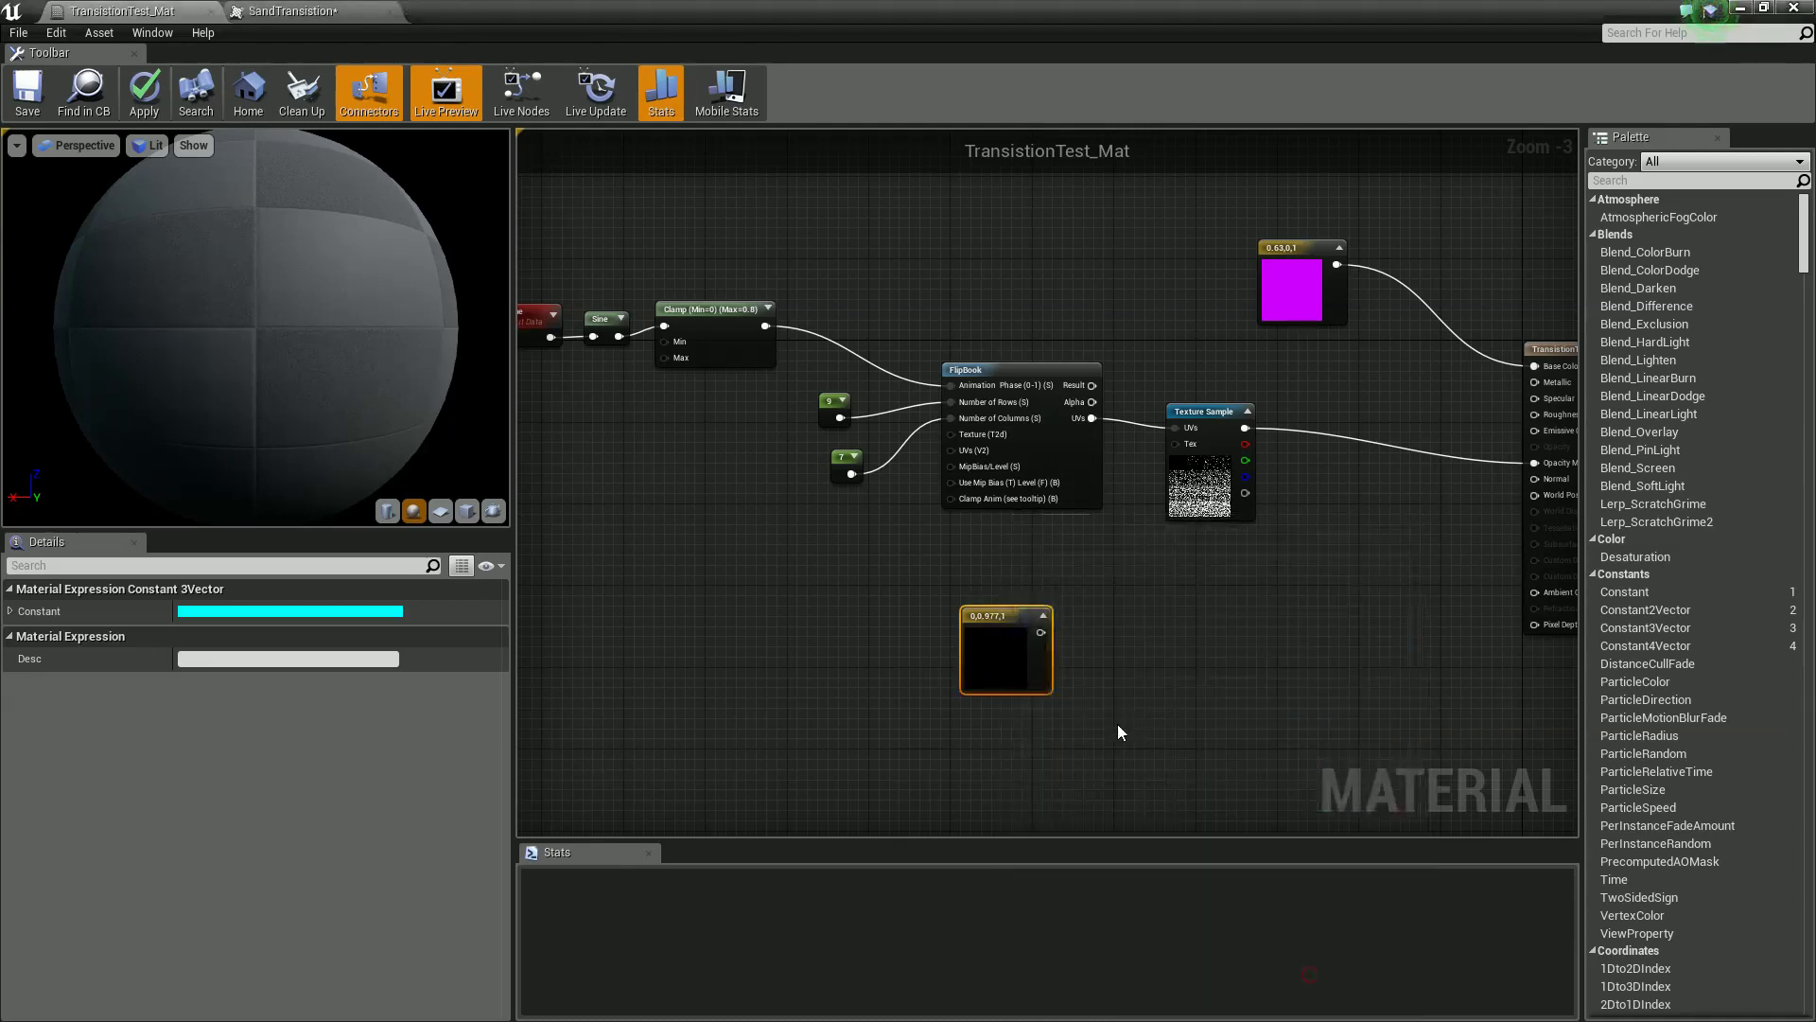
# Add a Multiply node and a Fresnel node, and connect the cyan colour and the Fresnel to the Multiply's A and B inputs.
pyautogui.click(1124, 698)
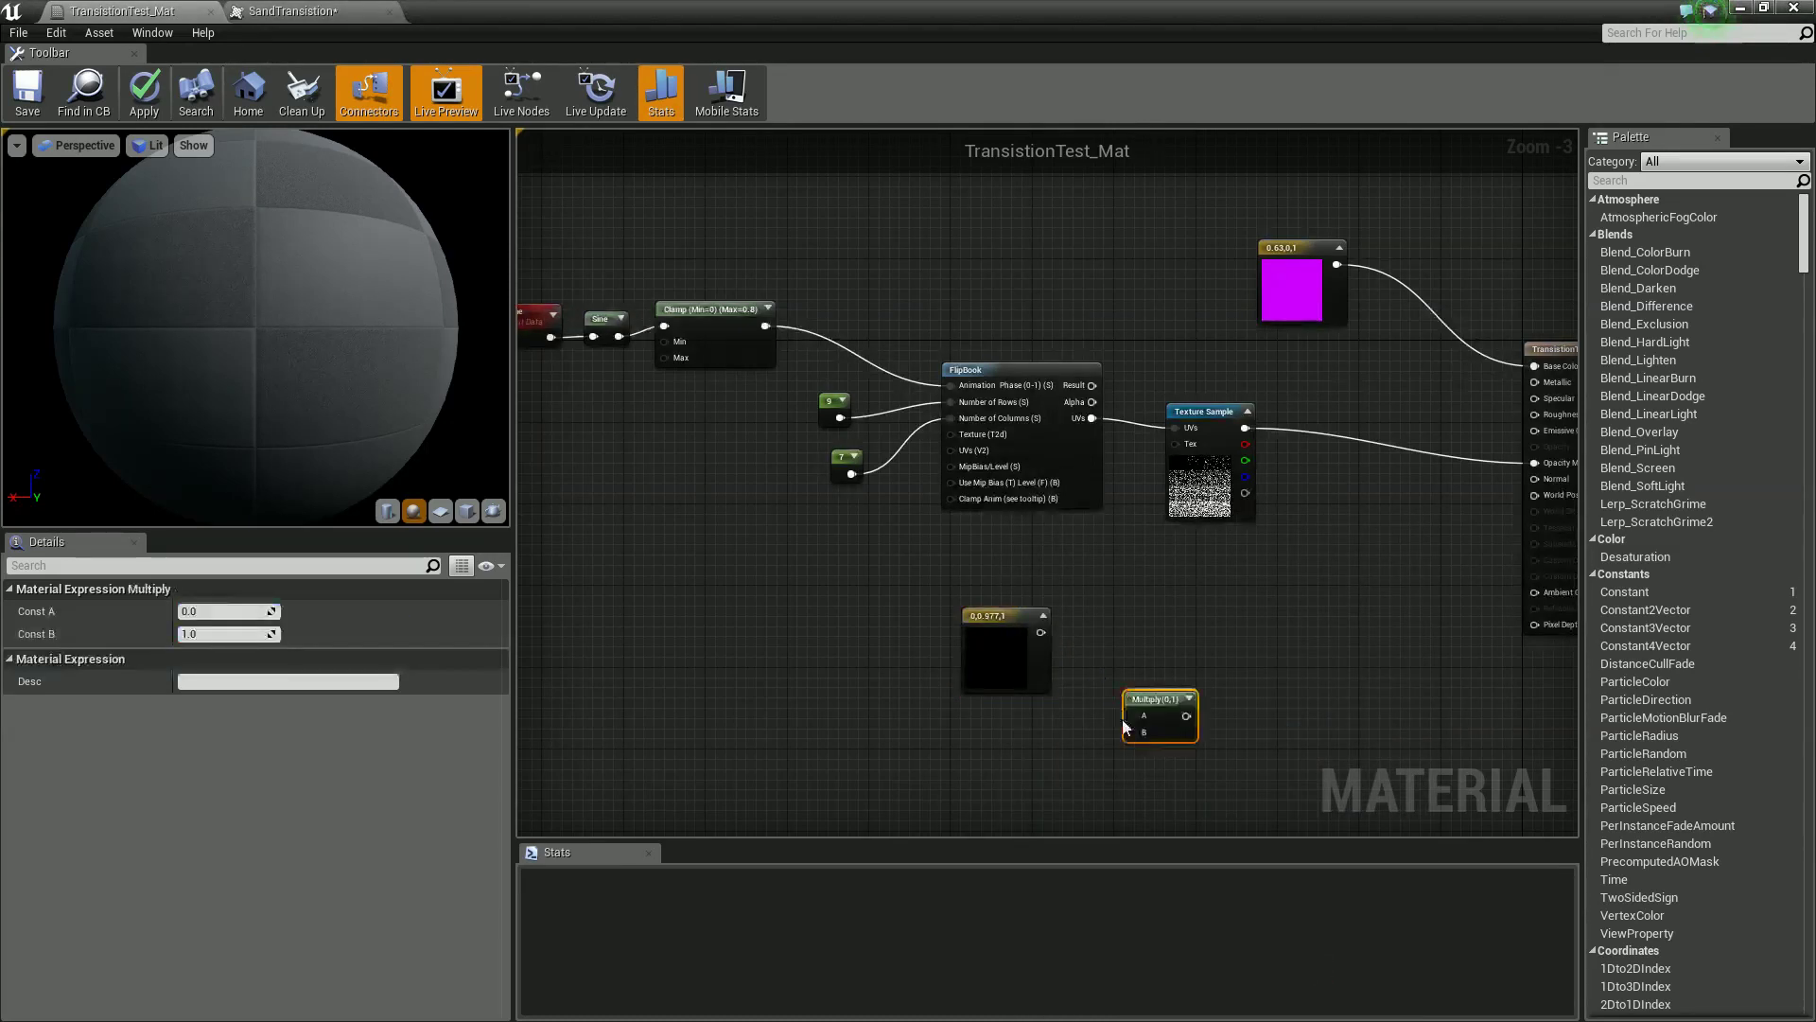
pyautogui.rightClick(979, 772)
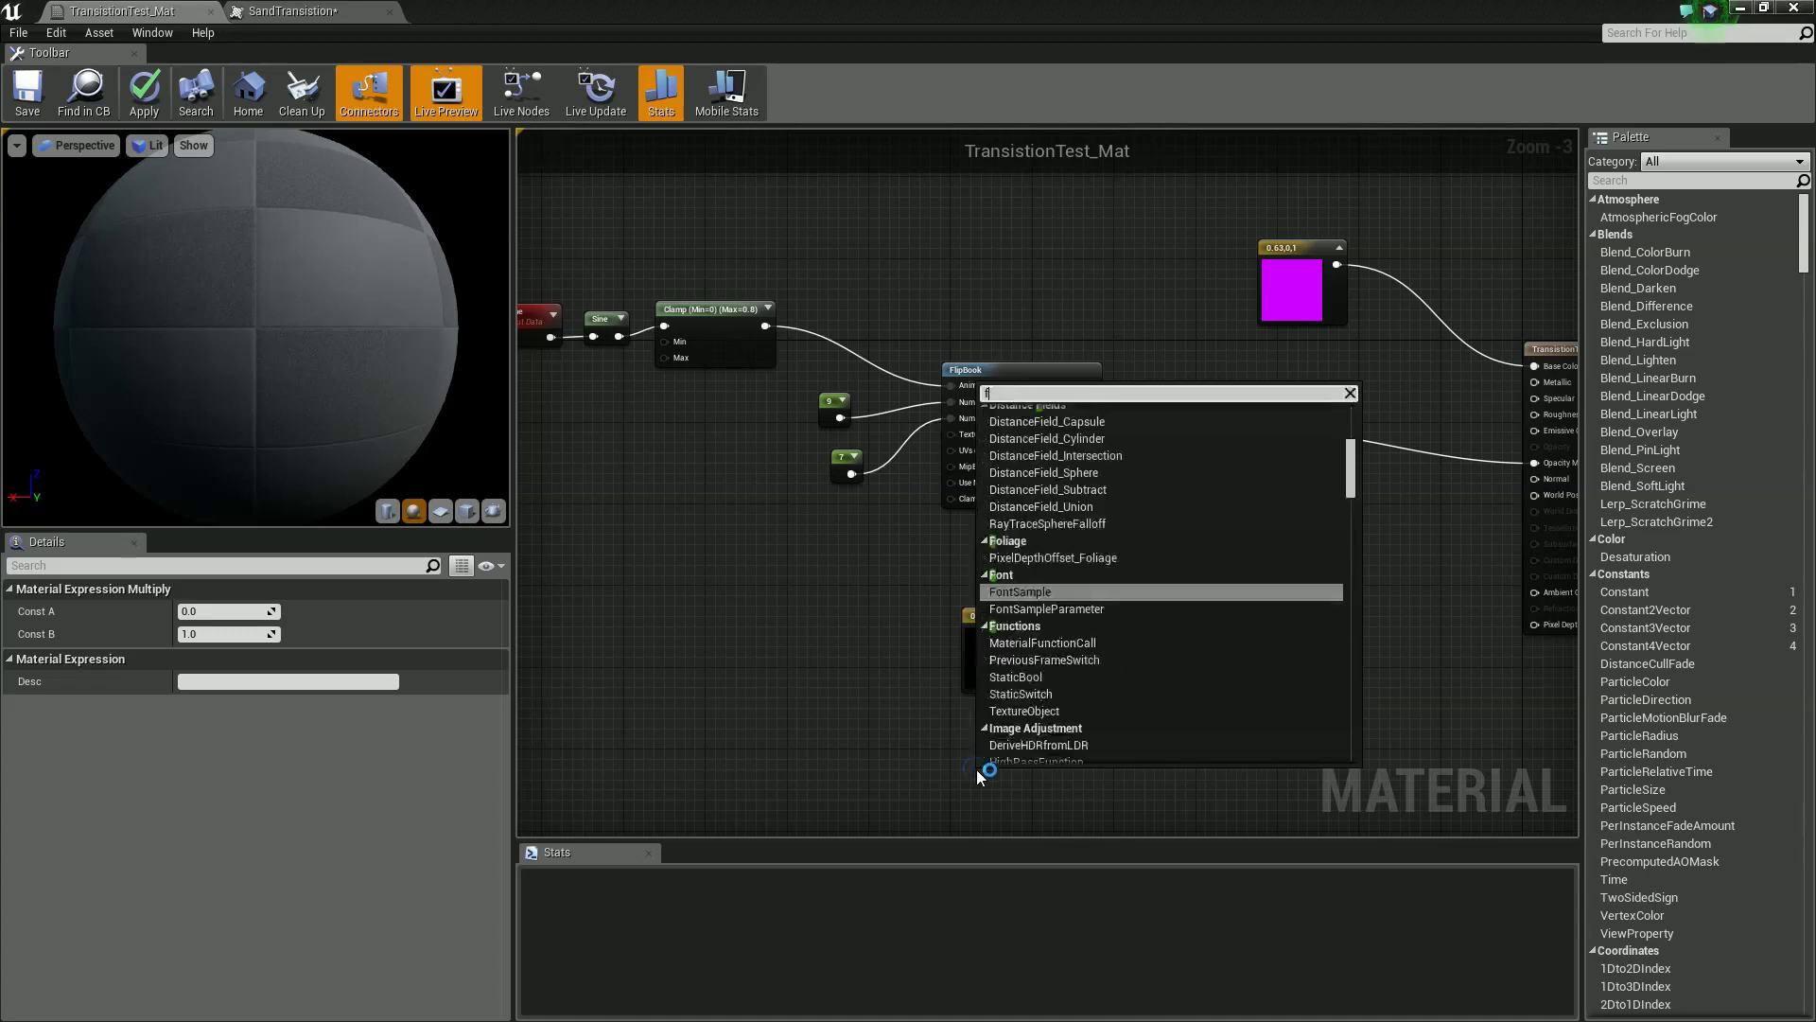
pyautogui.write('fresnel')
pyautogui.press('Return')
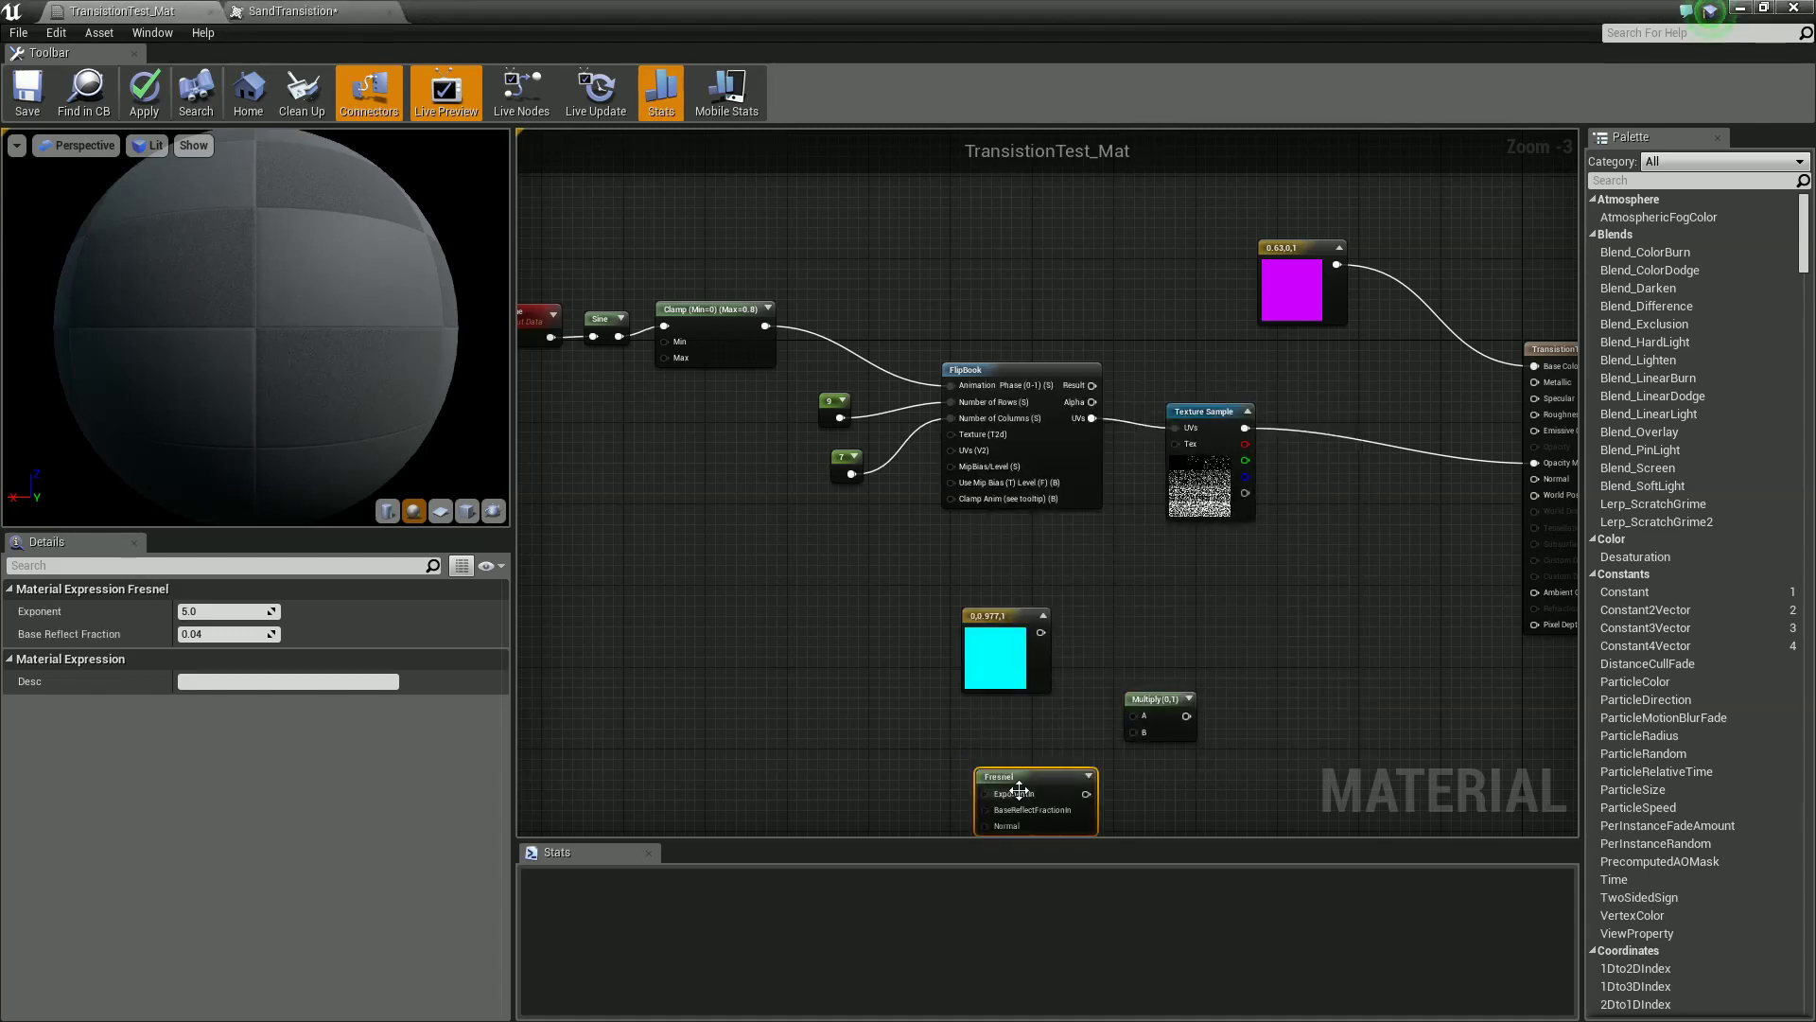
pyautogui.moveTo(992, 750); pyautogui.dragTo(1039, 635)
# Chain a second Multiply with Const B set to 10 after the first one and connect it to the material's Emissive Color.
pyautogui.click(1252, 696)
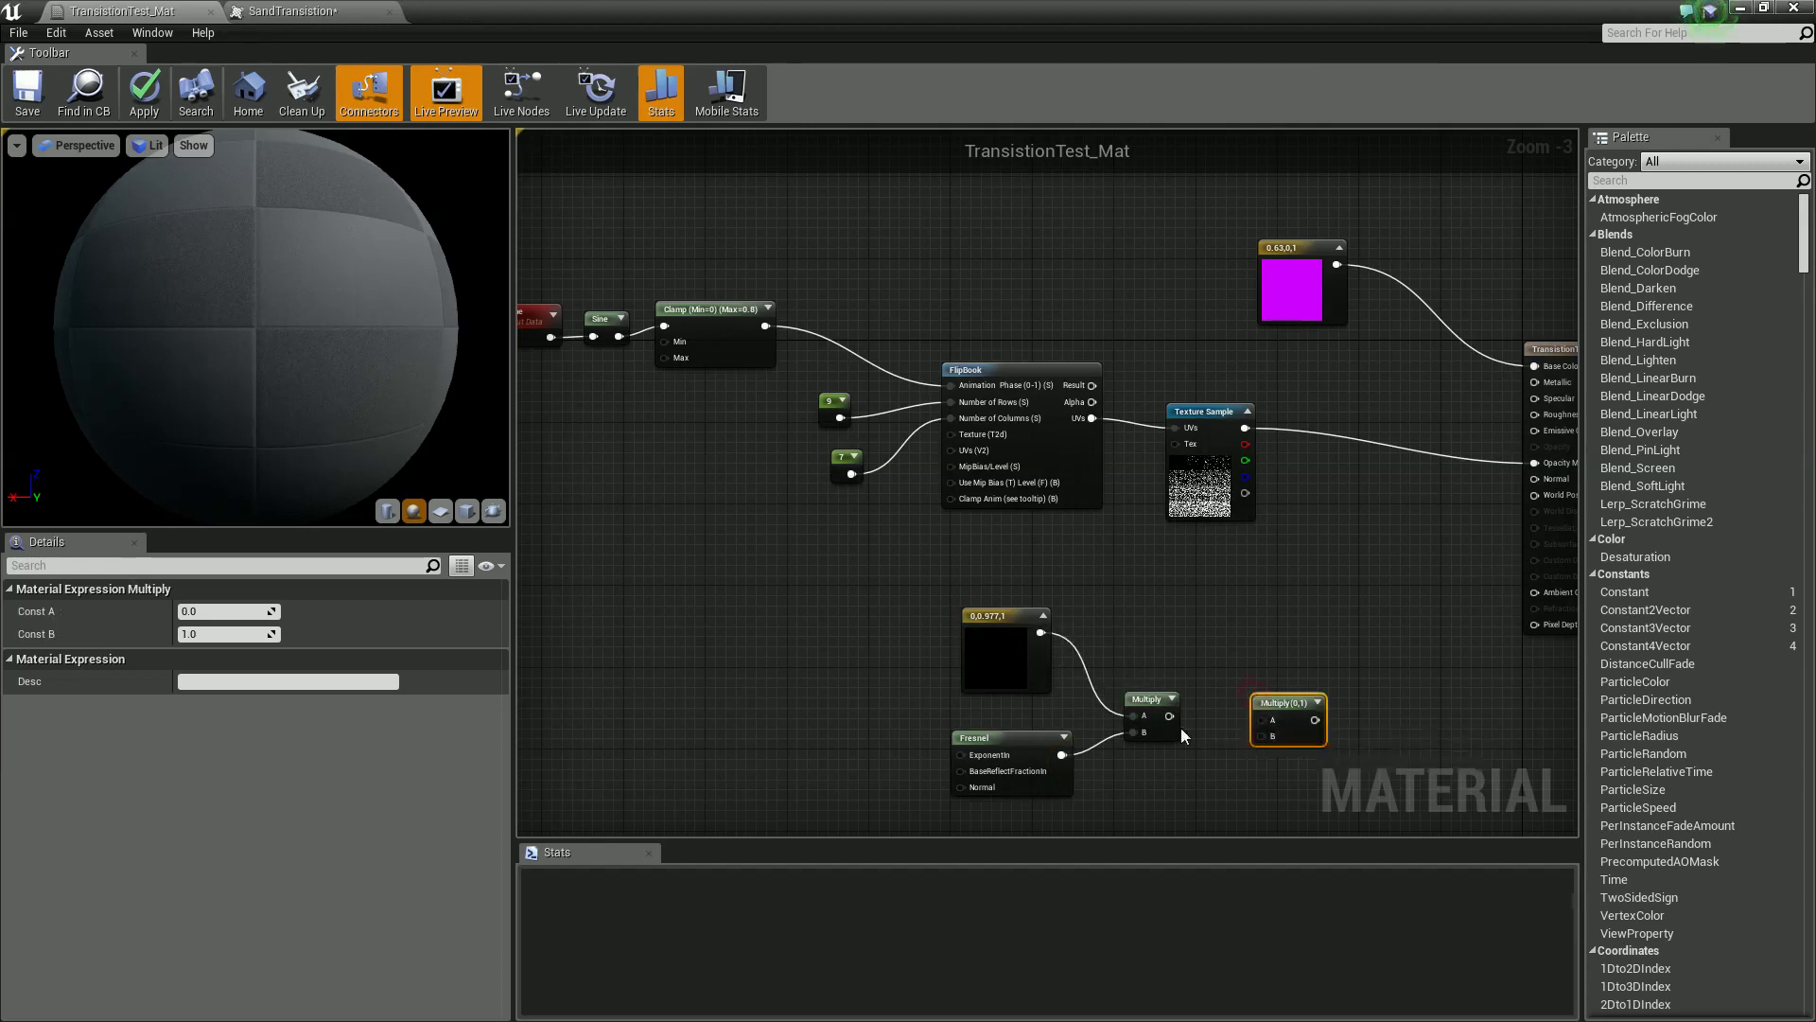
pyautogui.moveTo(1169, 716); pyautogui.dragTo(1273, 717)
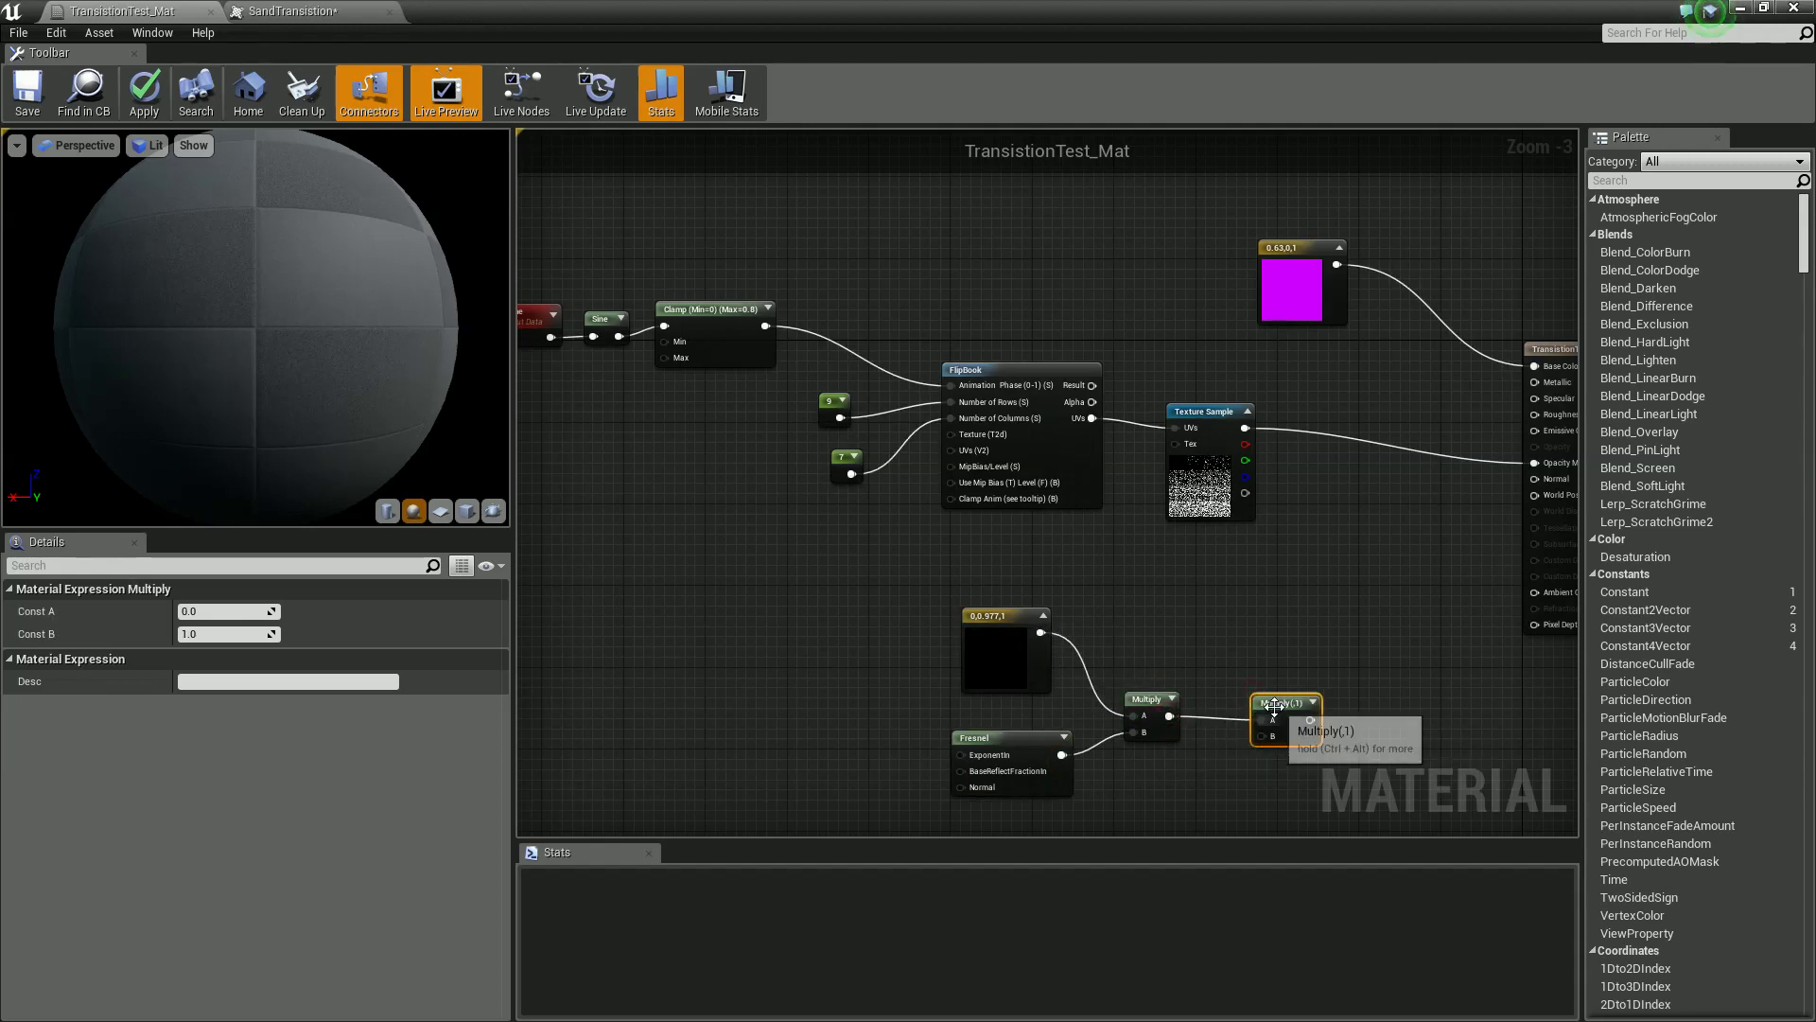
pyautogui.write('10')
pyautogui.press('Return')
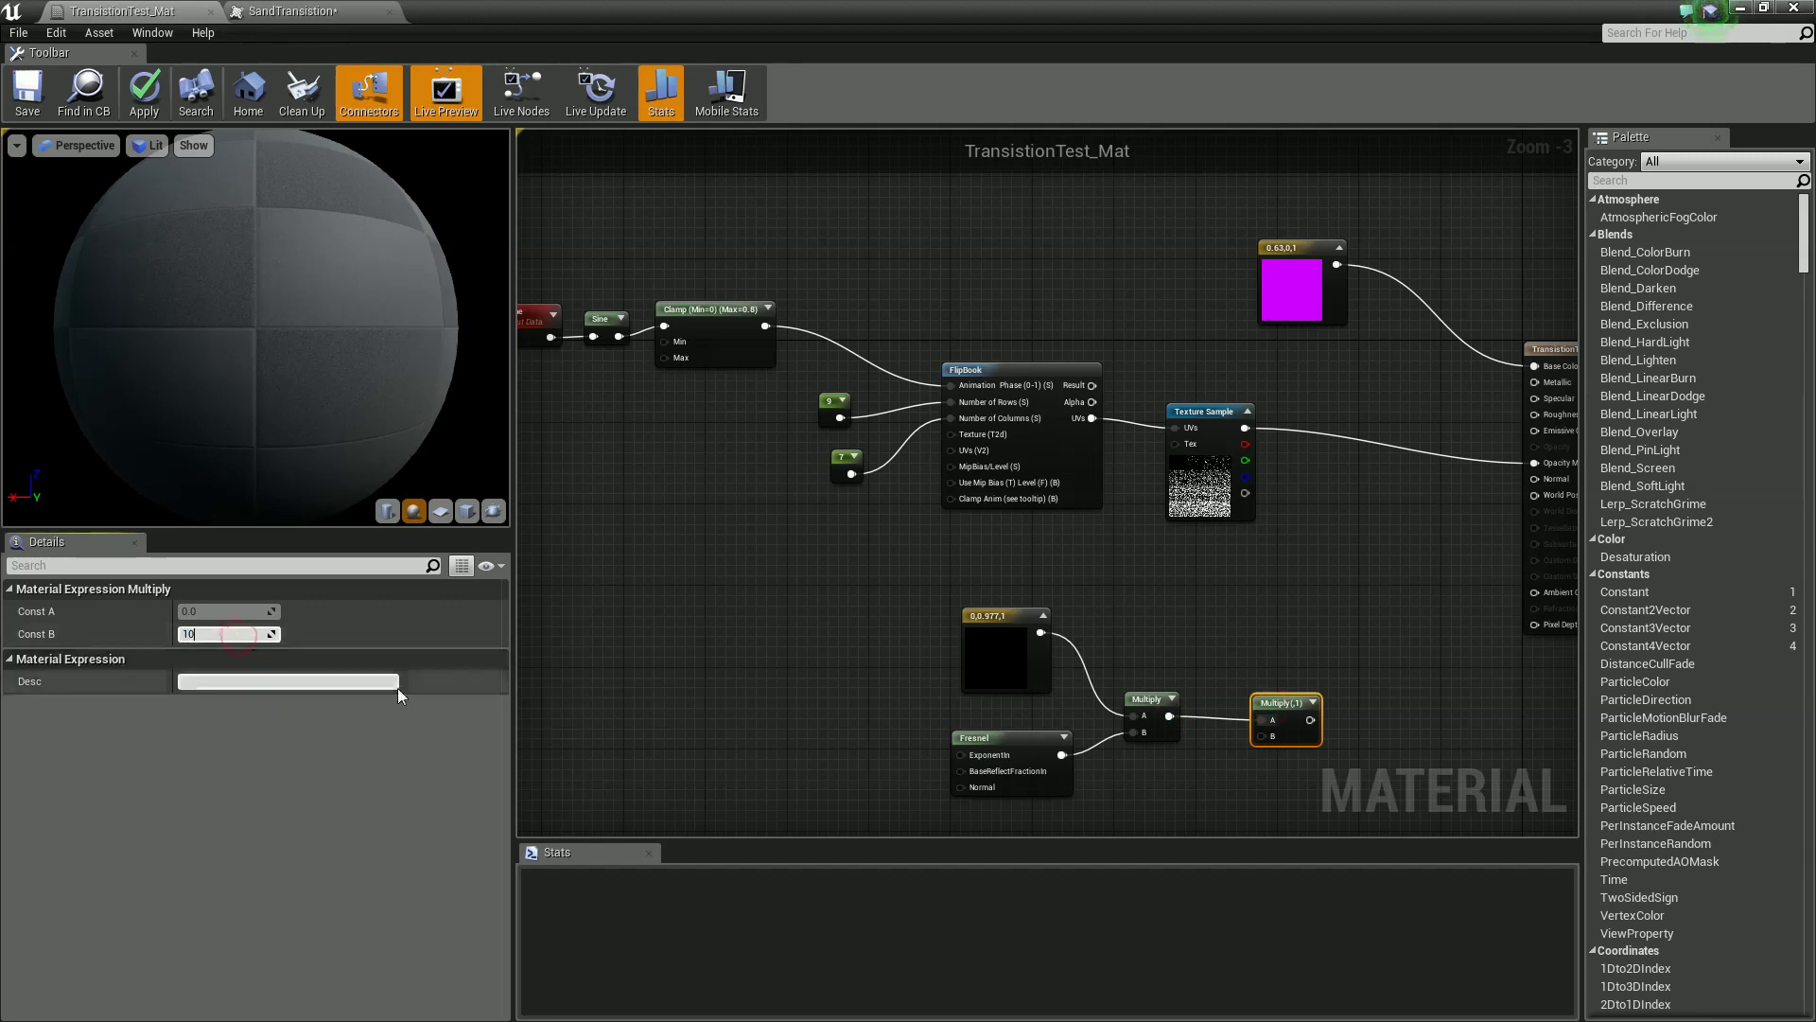
pyautogui.moveTo(1317, 719); pyautogui.dragTo(1527, 434)
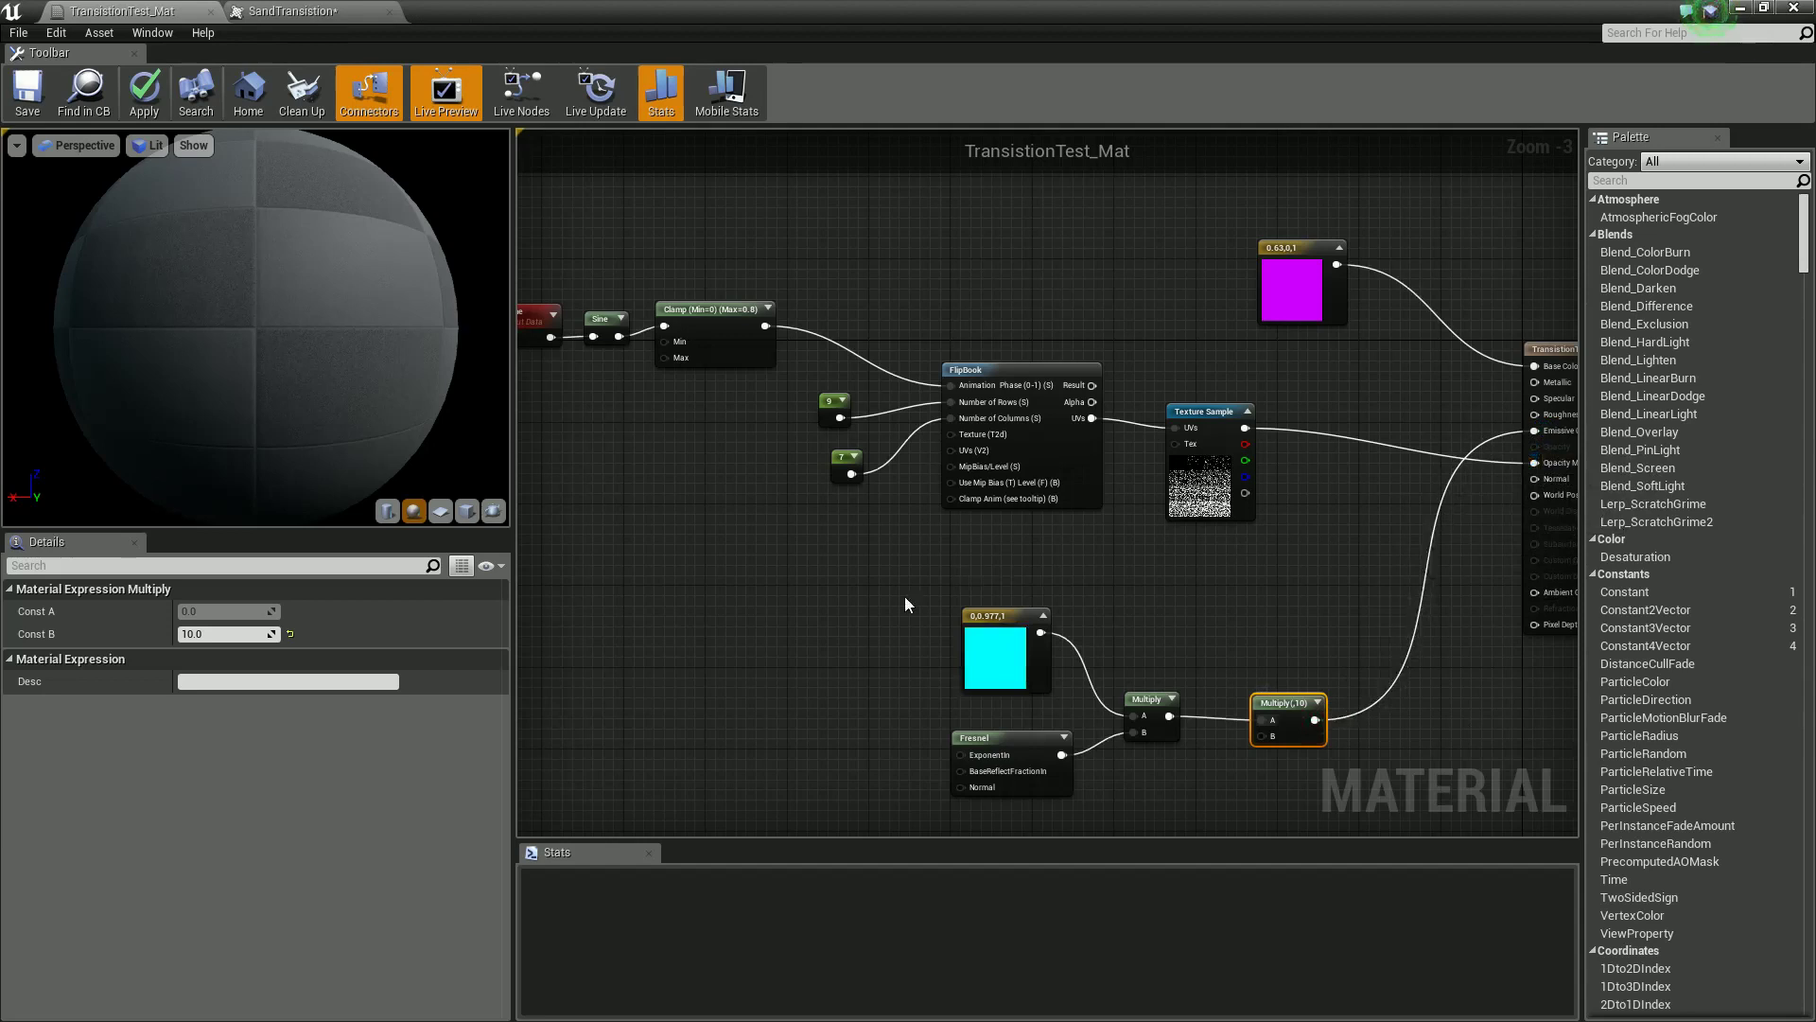
# Add a constant with value 2 and connect it to the Fresnel's ExponentIn.
pyautogui.moveTo(867, 727); pyautogui.dragTo(966, 704, button='right')
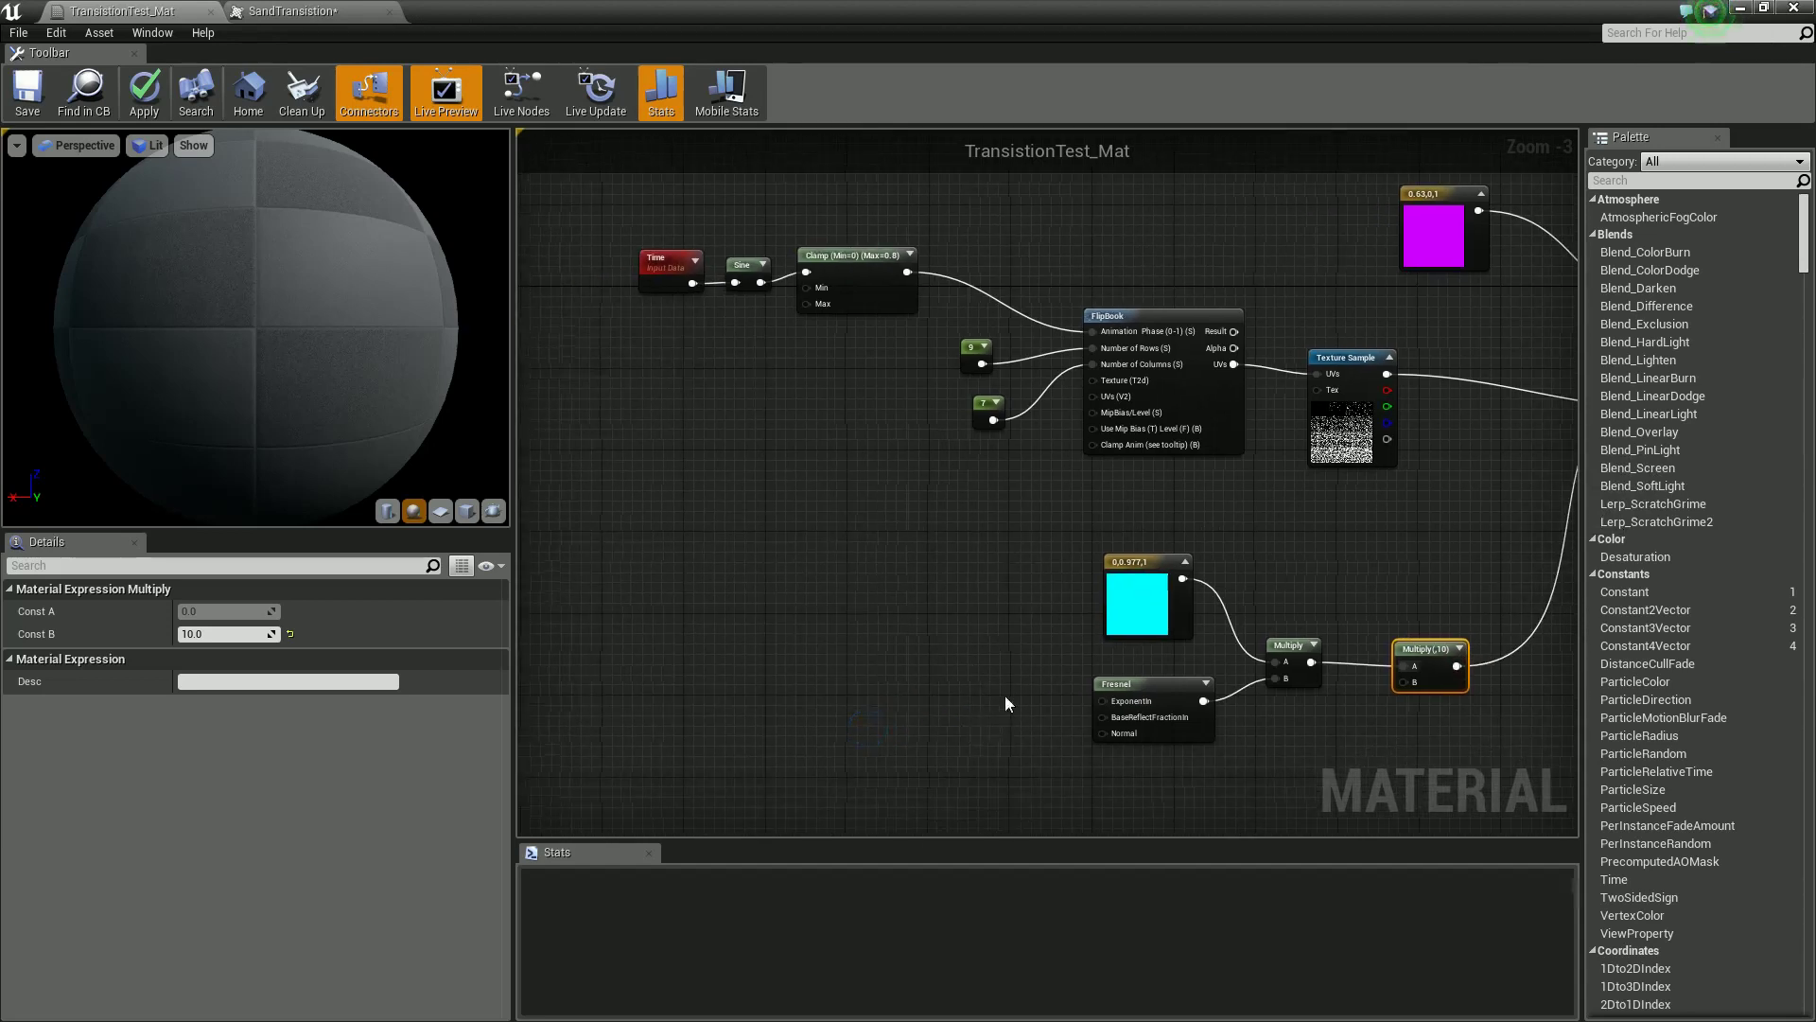
pyautogui.click(1005, 696)
pyautogui.moveTo(1006, 704); pyautogui.dragTo(1126, 702)
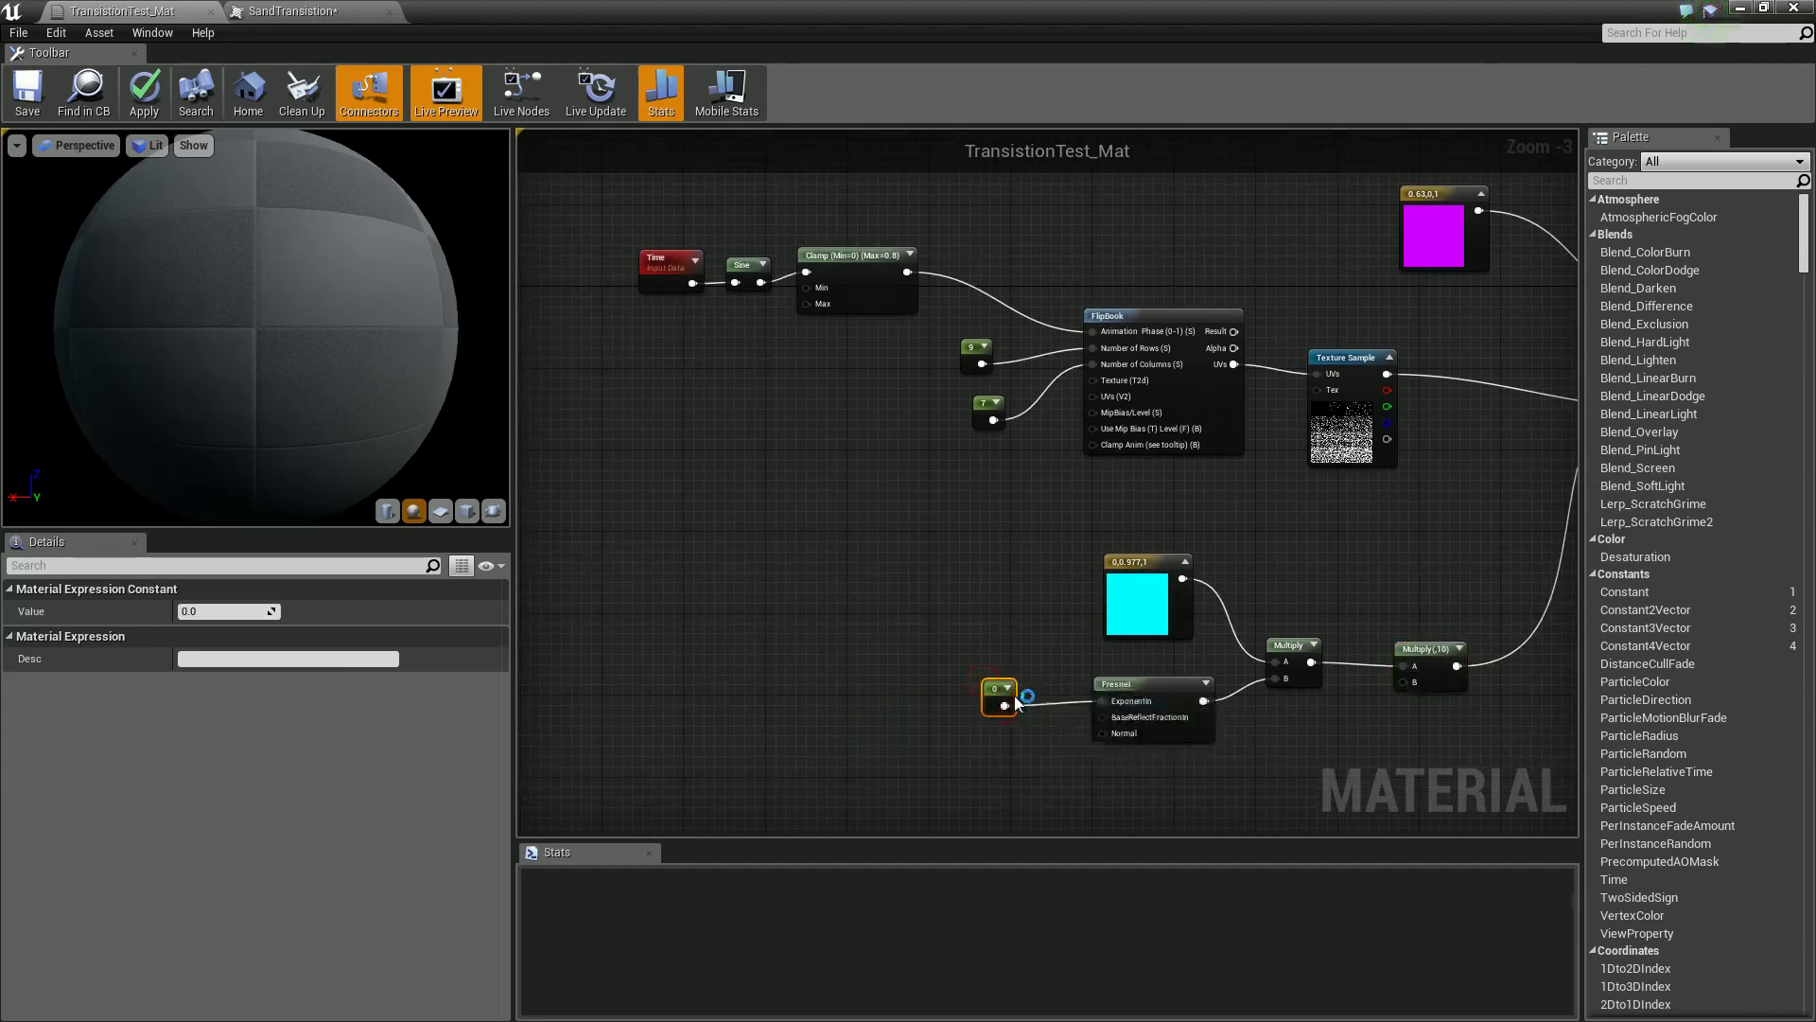
pyautogui.click(240, 614)
pyautogui.write('2')
pyautogui.click(897, 765)
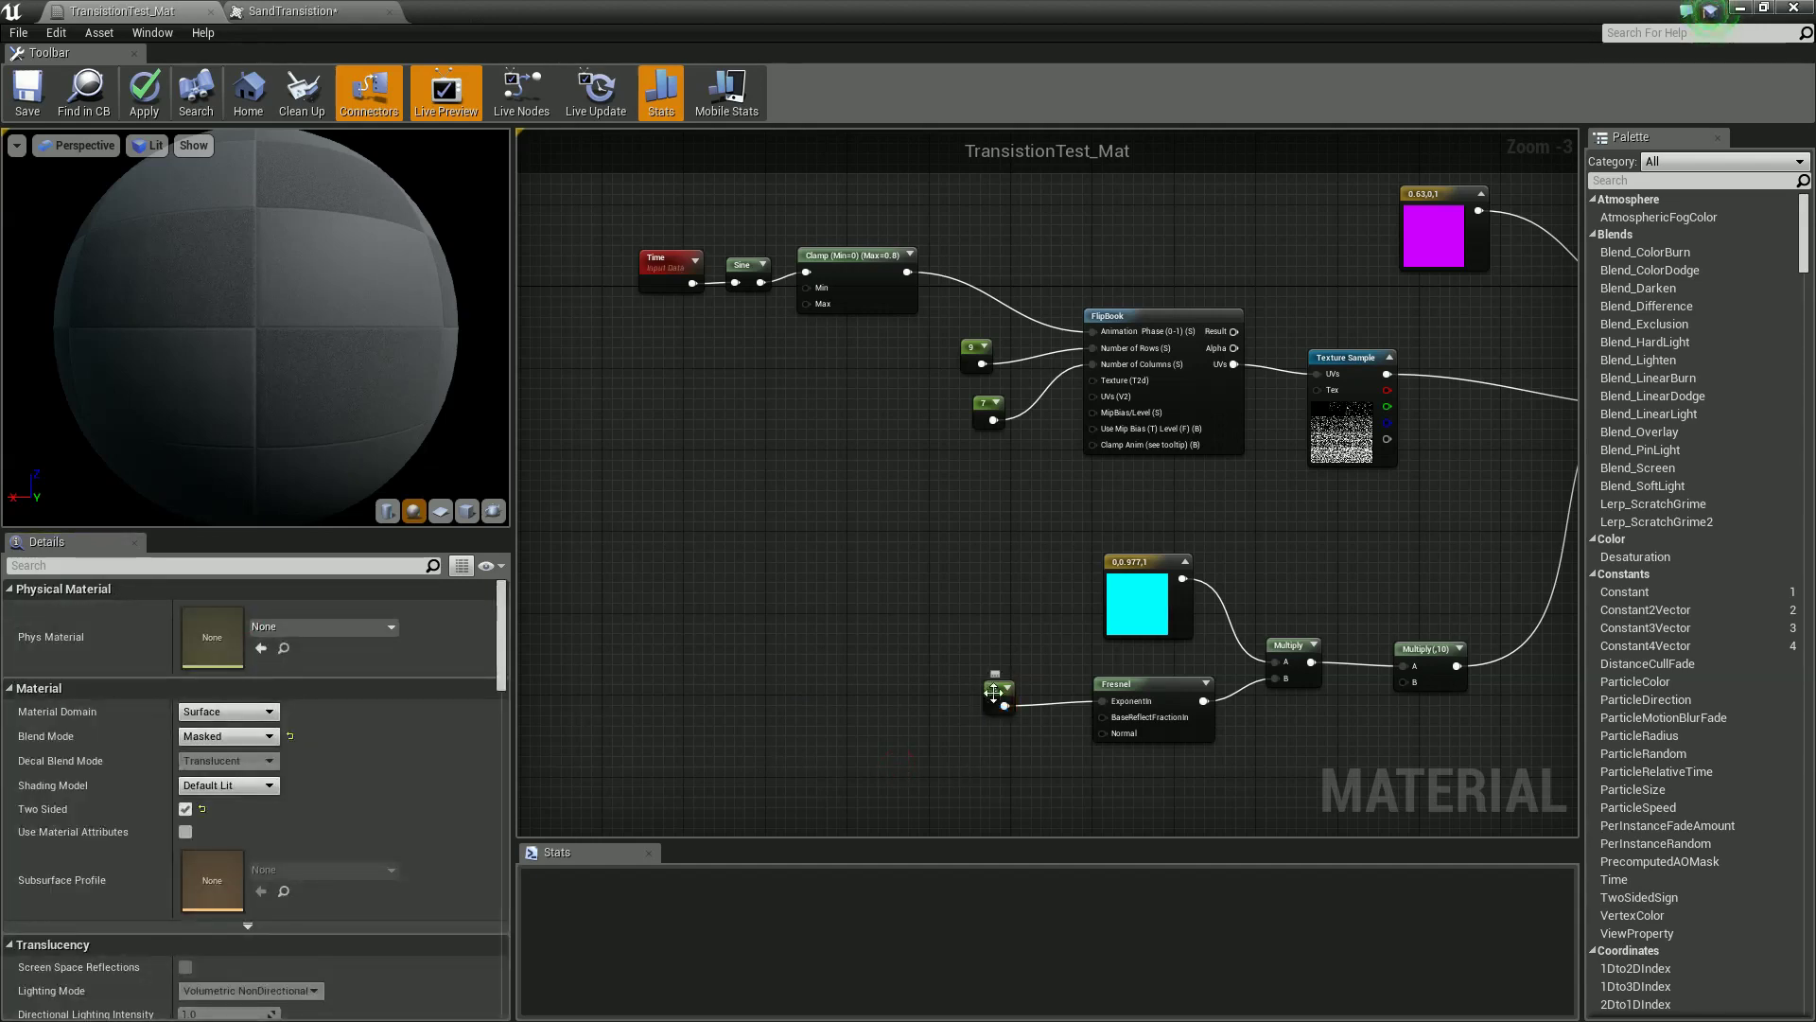
pyautogui.moveTo(993, 692); pyautogui.dragTo(984, 679)
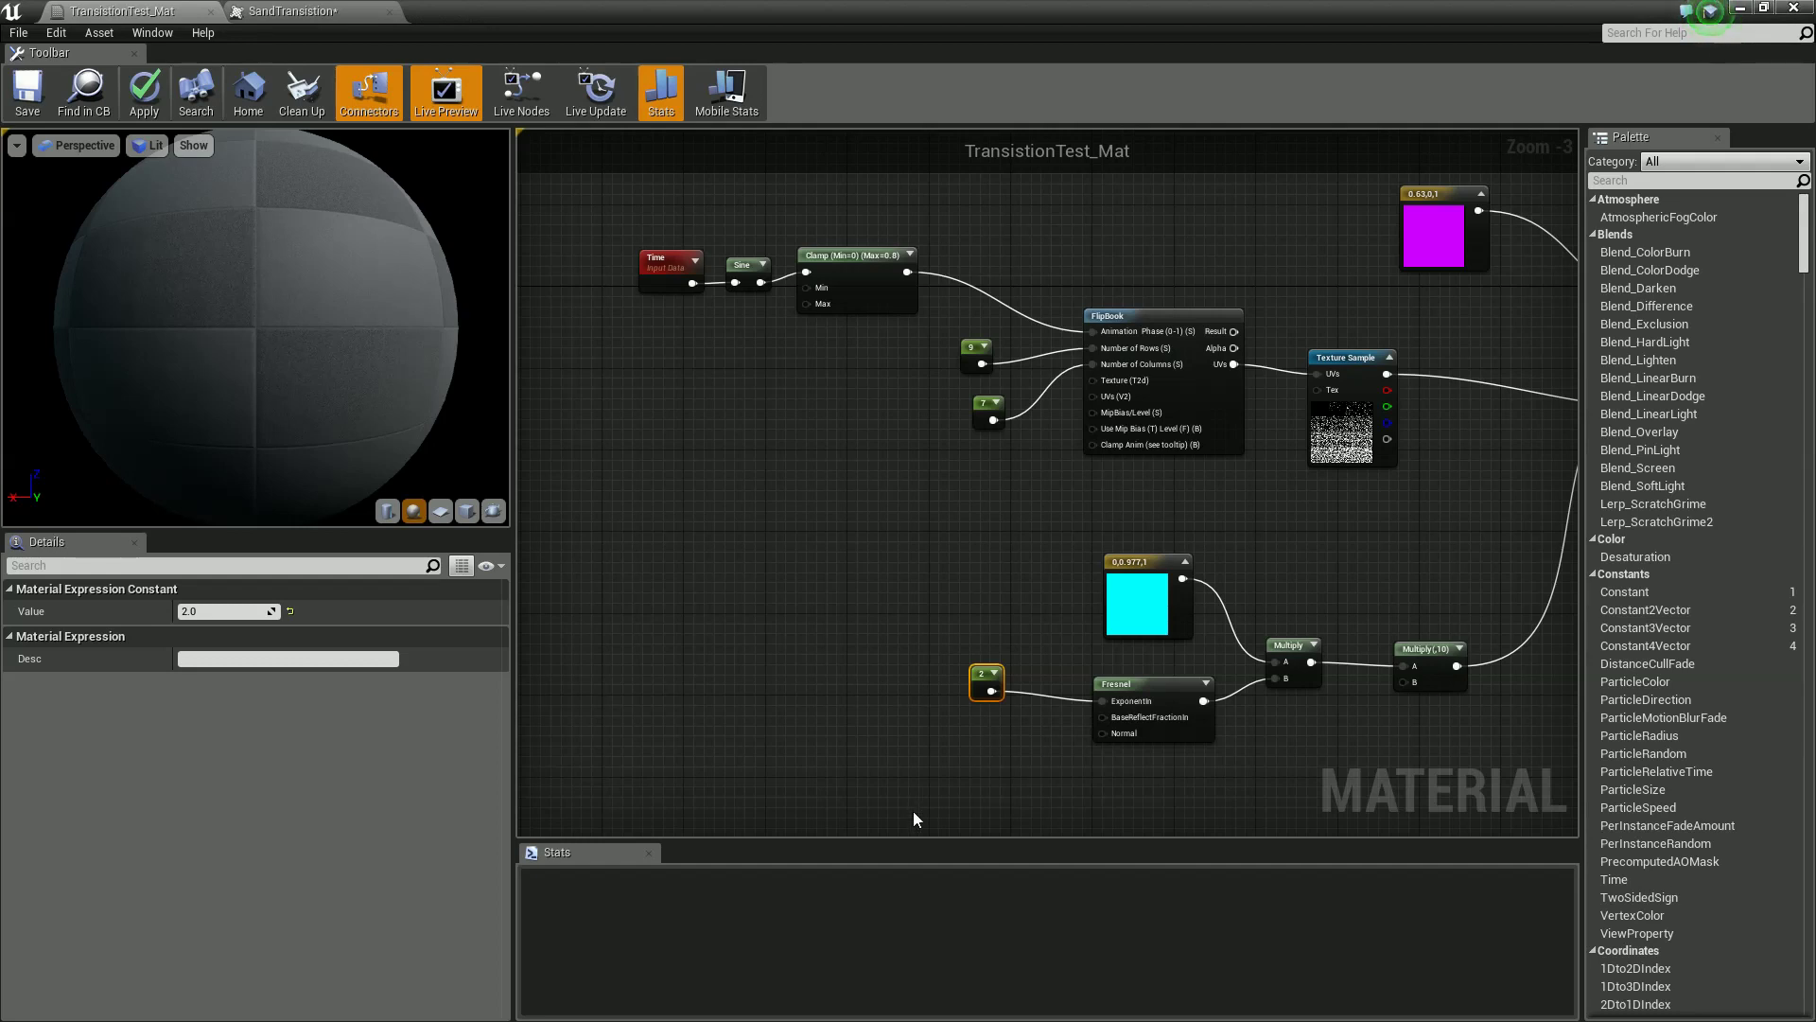
# Add a Lerp node below the constant and connect it to the Fresnel's BaseReflectFractionIn.
pyautogui.click(978, 760)
pyautogui.moveTo(1042, 777); pyautogui.dragTo(1115, 724)
pyautogui.moveTo(993, 779); pyautogui.dragTo(987, 764)
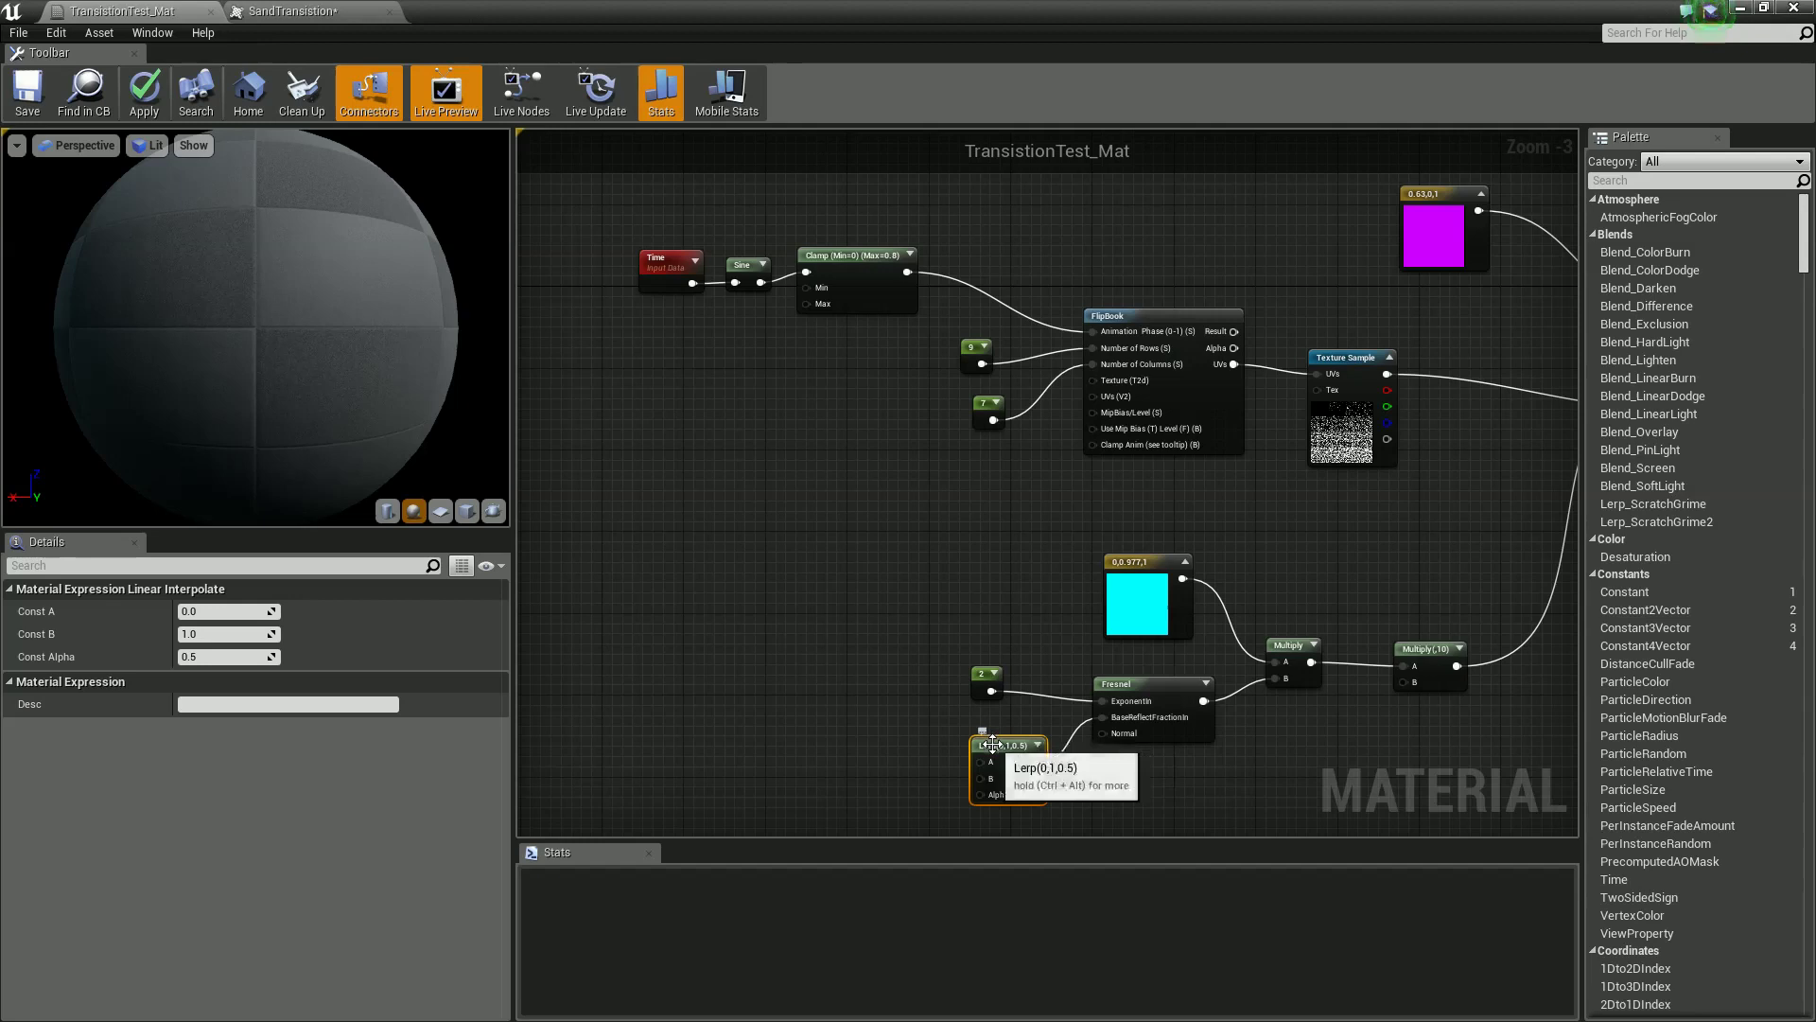
# Set the Lerp's Const A to 0.6 and Const B to -2, and drive its Alpha from the Clamp output.
pyautogui.click(253, 611)
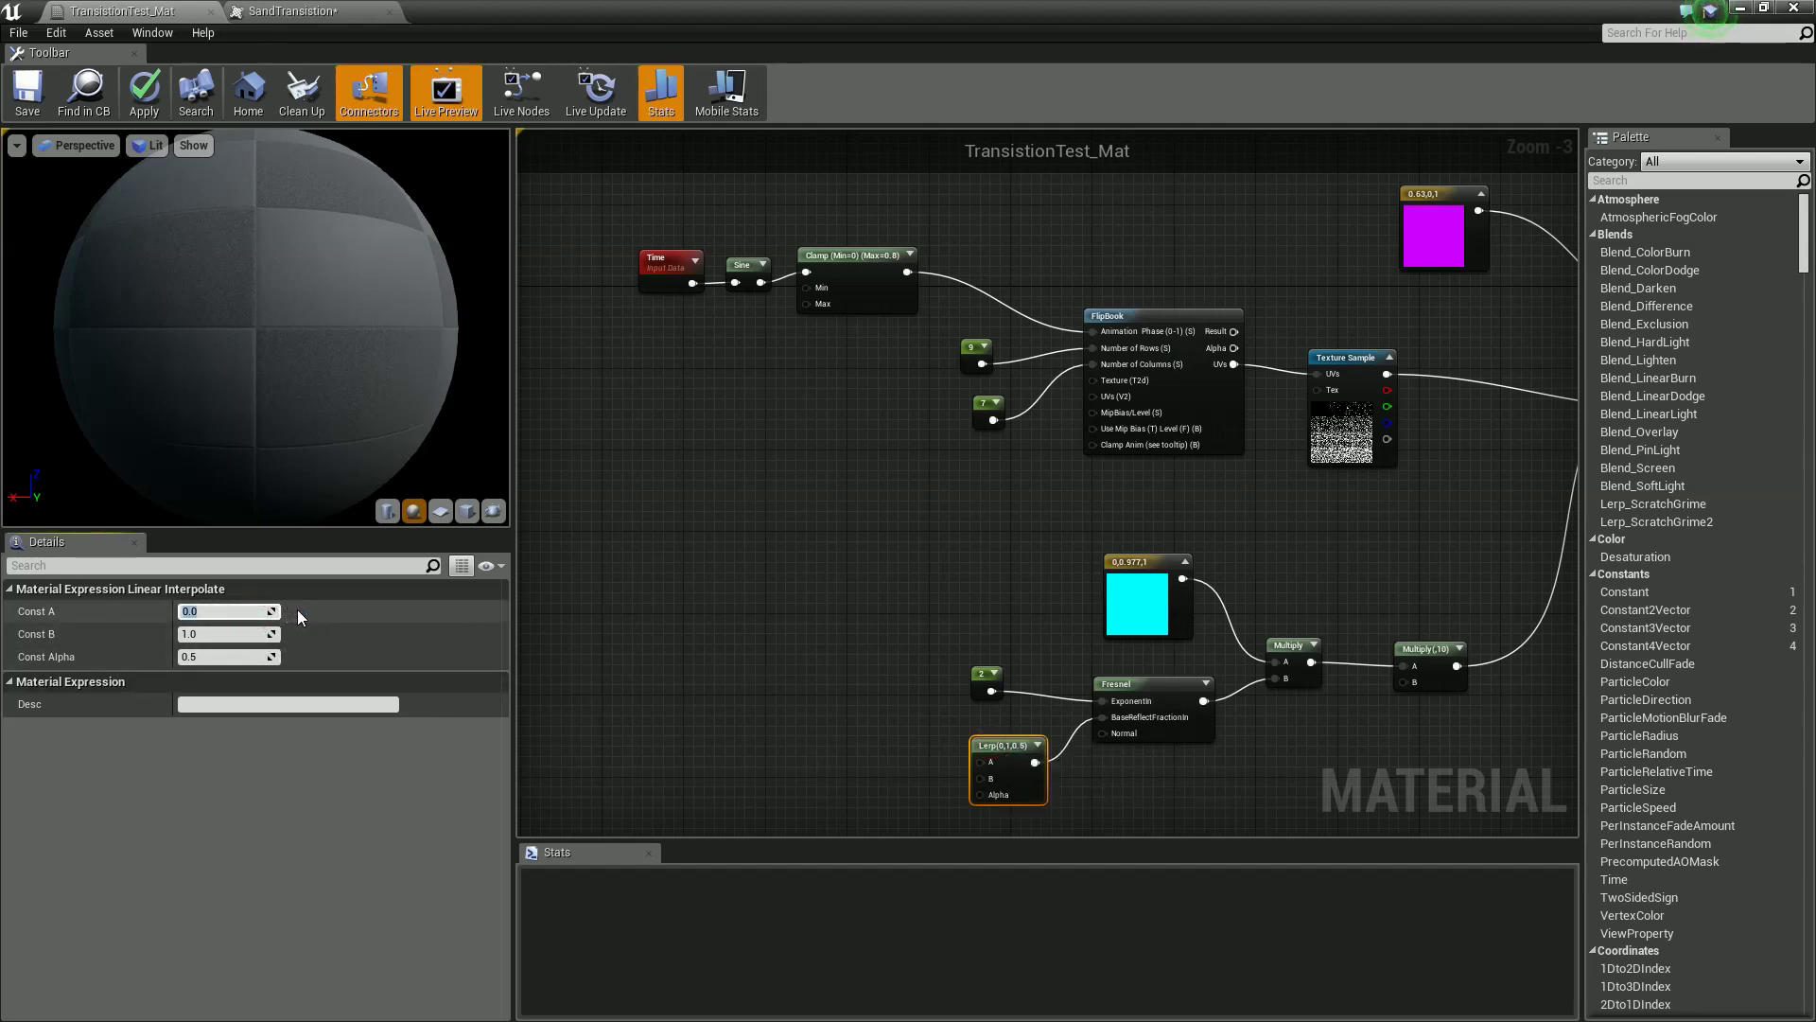
pyautogui.write('0.6')
pyautogui.press('Tab')
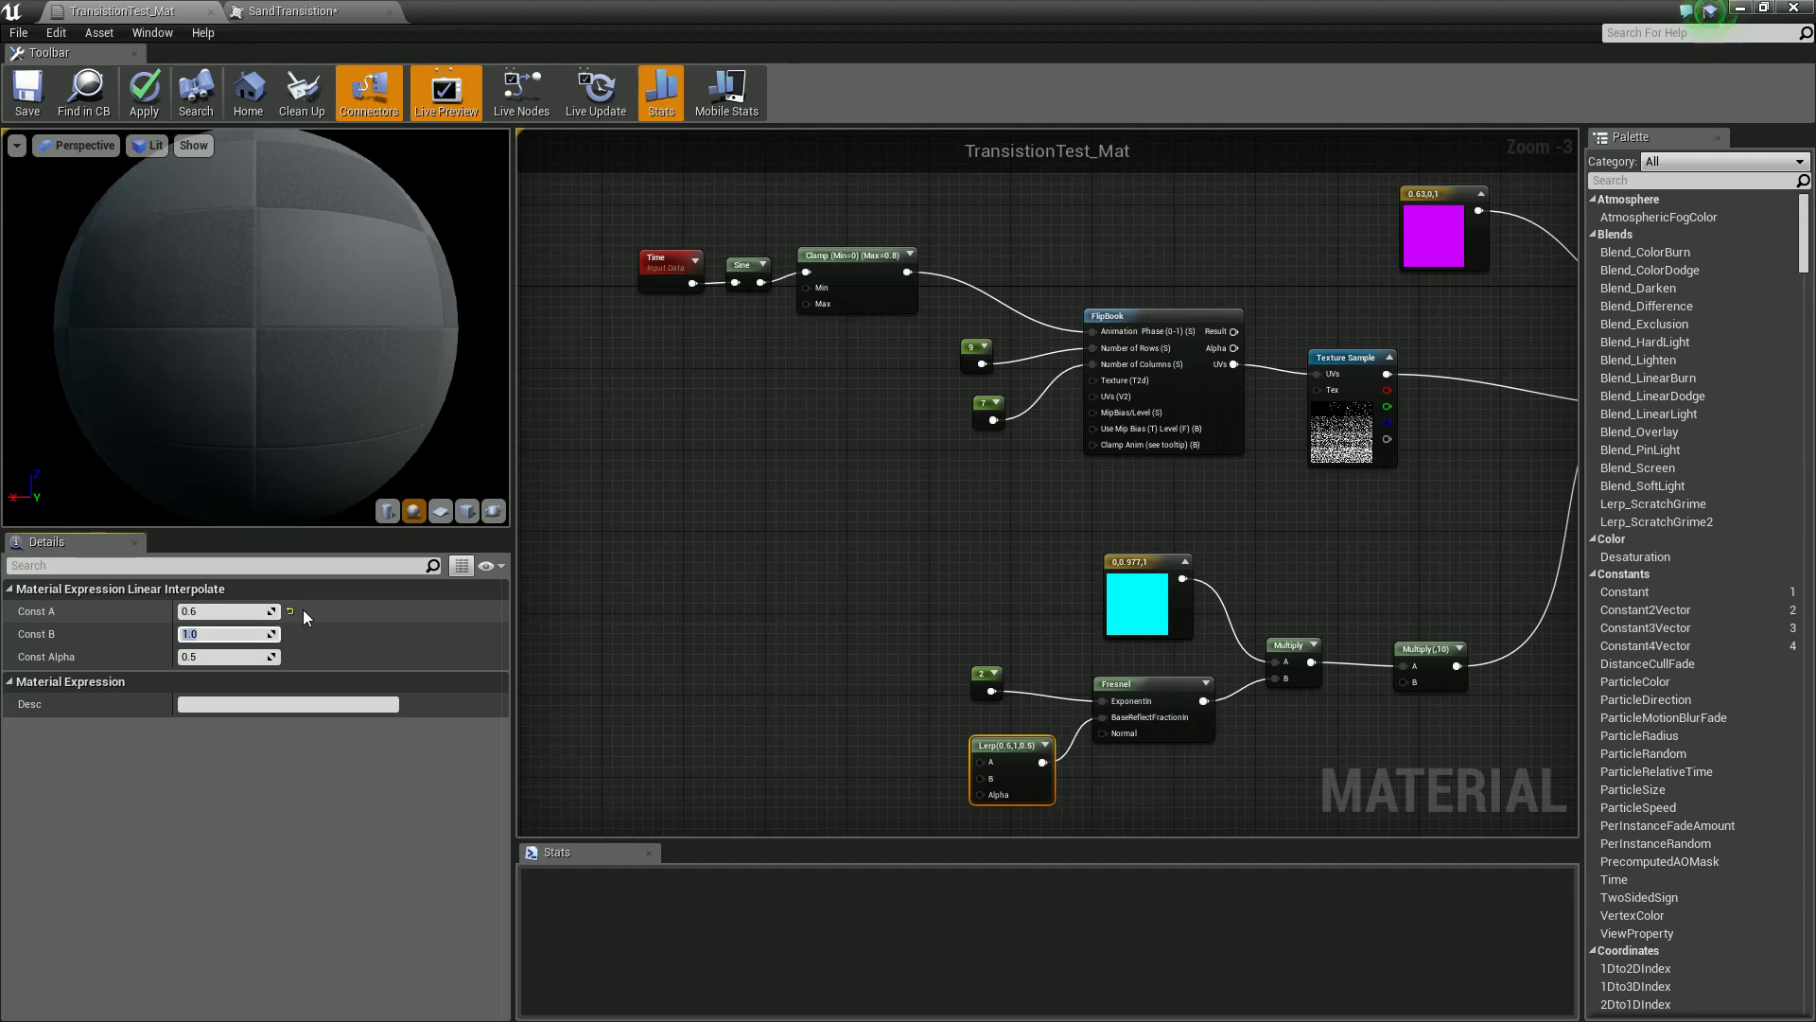
pyautogui.write('-2')
pyautogui.press('Return')
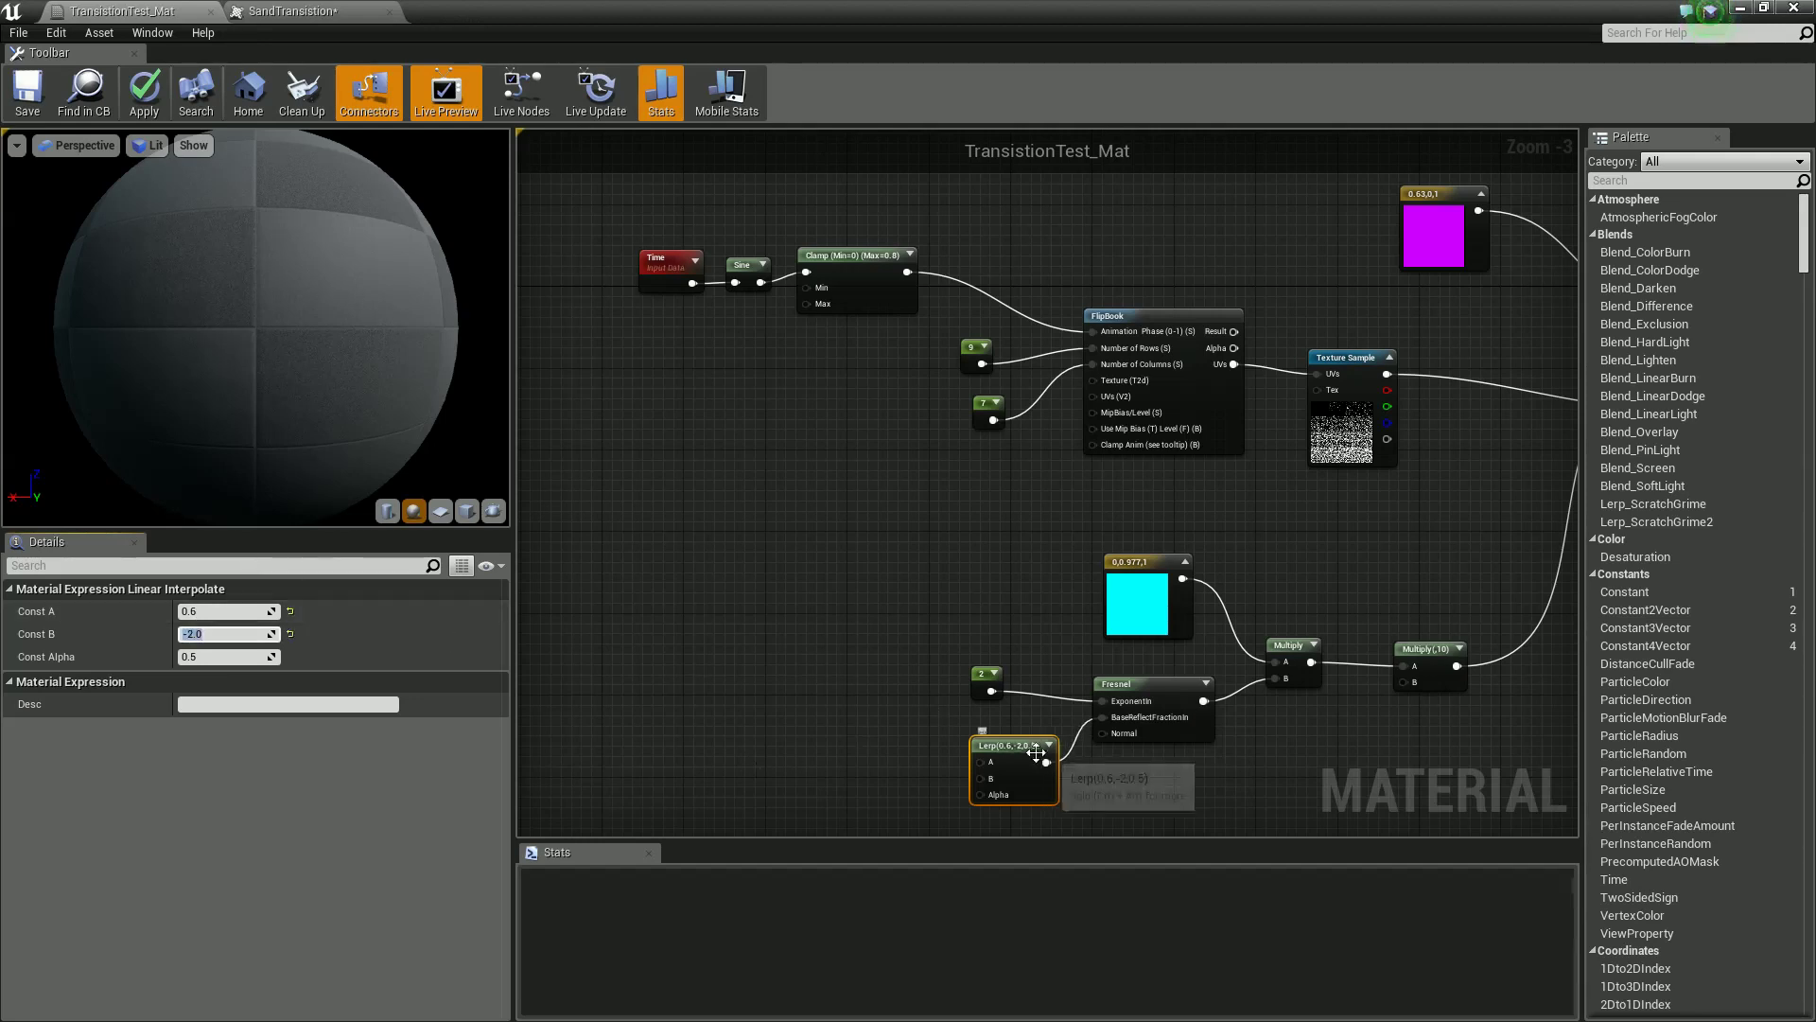
pyautogui.moveTo(903, 275)
pyautogui.mouseDown()
pyautogui.moveTo(880, 556)
pyautogui.moveTo(984, 800)
pyautogui.moveTo(906, 274)
pyautogui.mouseUp()
pyautogui.click(825, 695)
# With the level in view beside the material editor, set the Lerp's Const B to -3.0 and save the material.
pyautogui.moveTo(825, 10); pyautogui.dragTo(1195, 738)
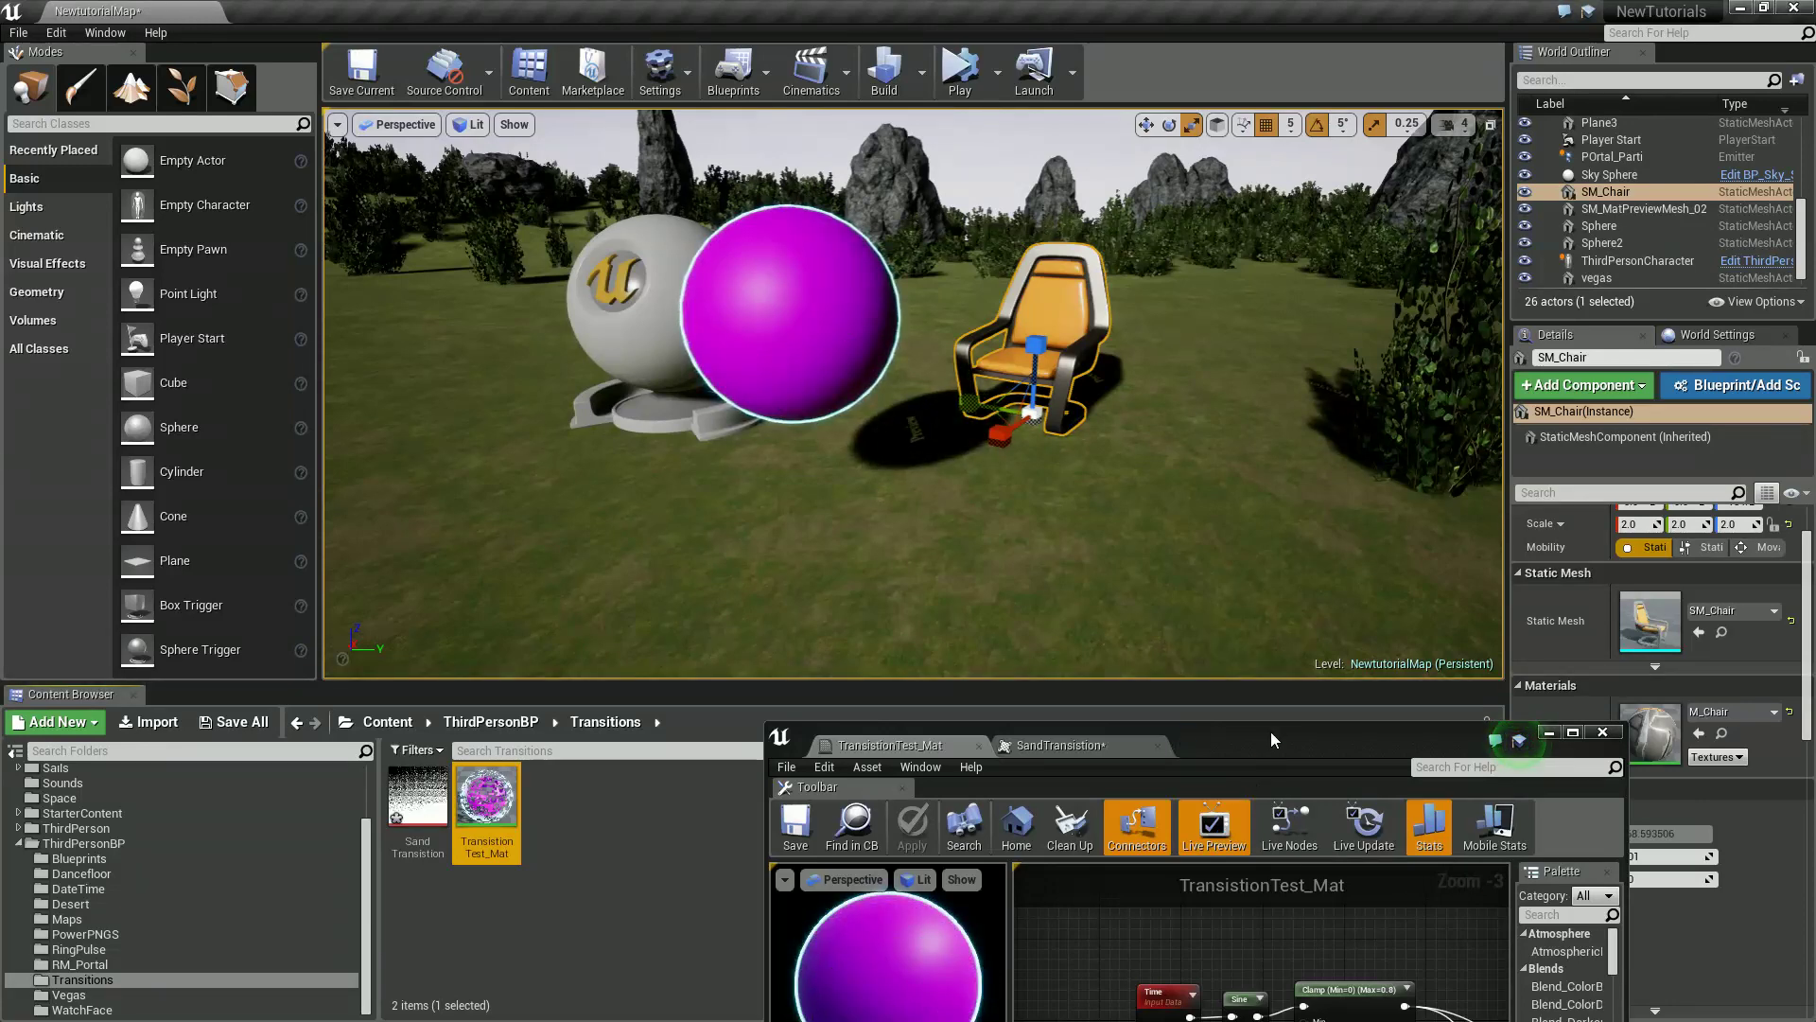
pyautogui.moveTo(1213, 734); pyautogui.dragTo(1321, 238)
pyautogui.moveTo(1319, 624); pyautogui.dragTo(1122, 566, button='right')
pyautogui.moveTo(1257, 639); pyautogui.dragTo(1296, 578, button='right')
pyautogui.click(1265, 605)
pyautogui.click(984, 718)
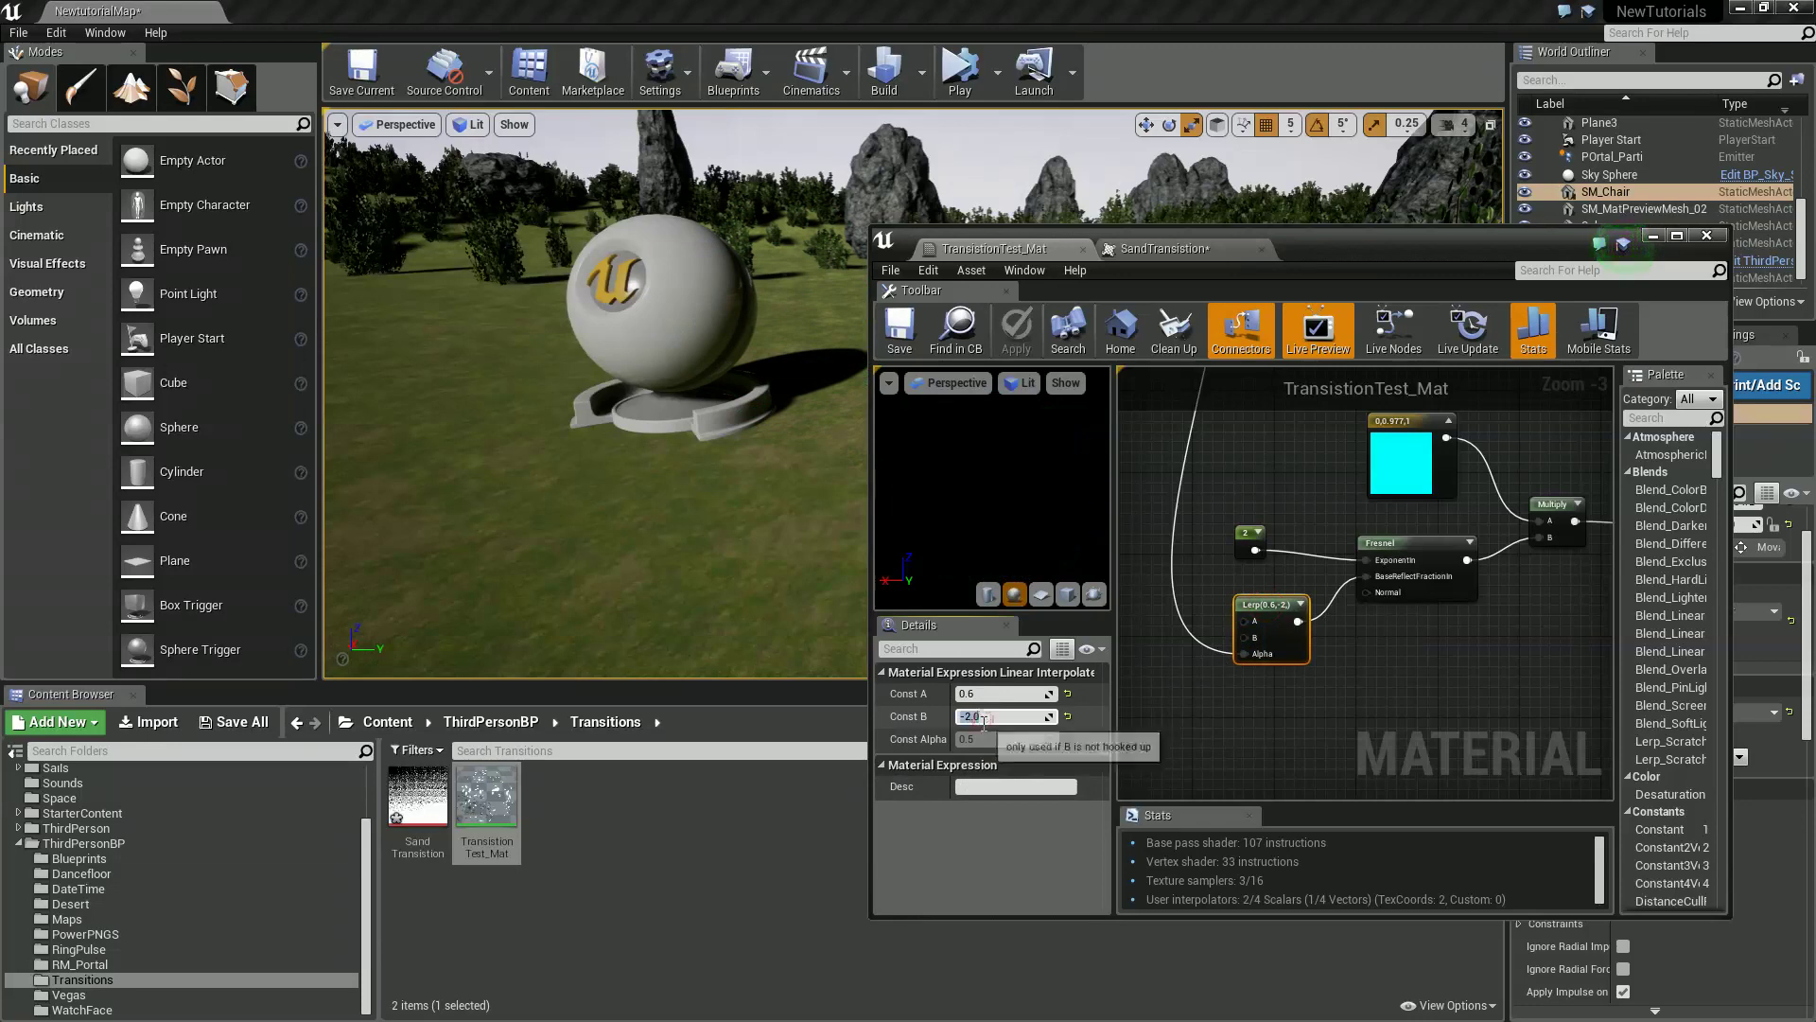
pyautogui.write('-3.0')
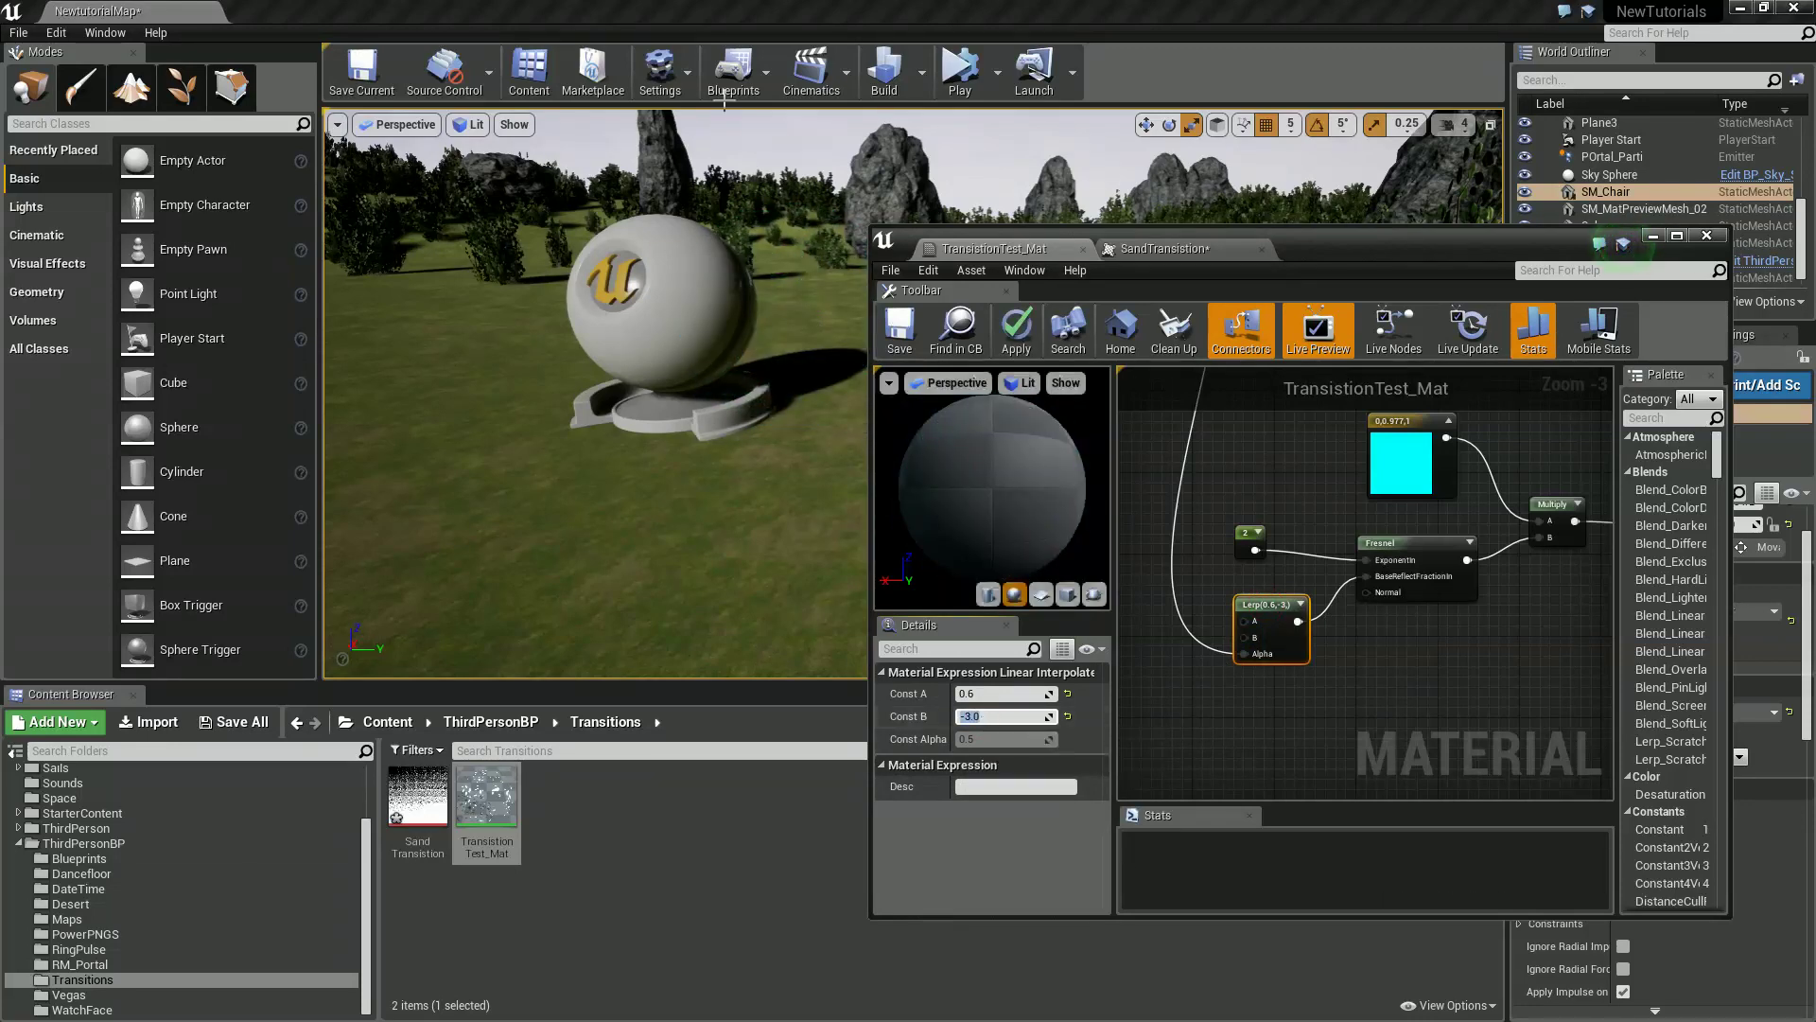
pyautogui.click(897, 336)
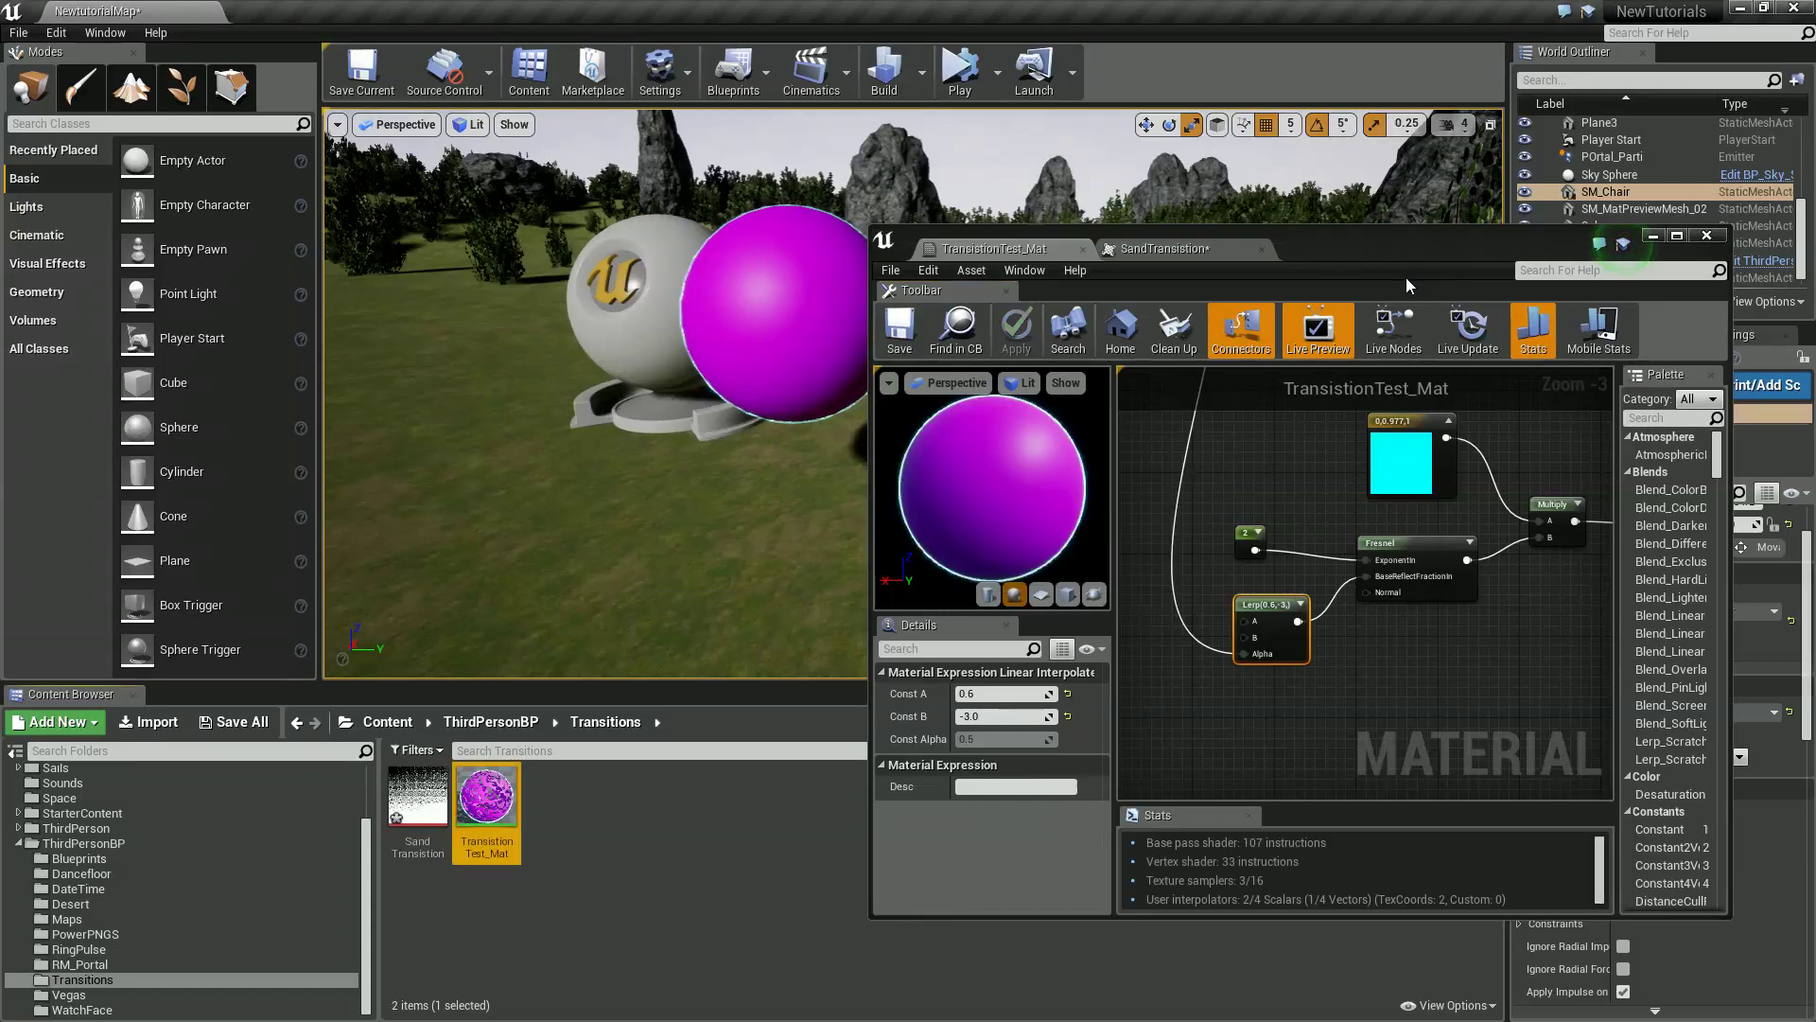
# Examine the dissolve and its cyan Fresnel glow on the sphere in the level.
pyautogui.moveTo(1373, 218); pyautogui.dragTo(1333, 95)
pyautogui.moveTo(1391, 233); pyautogui.dragTo(1207, 741)
pyautogui.scroll(3, 998, 417)
pyautogui.moveTo(999, 417); pyautogui.dragTo(958, 377, button='right')
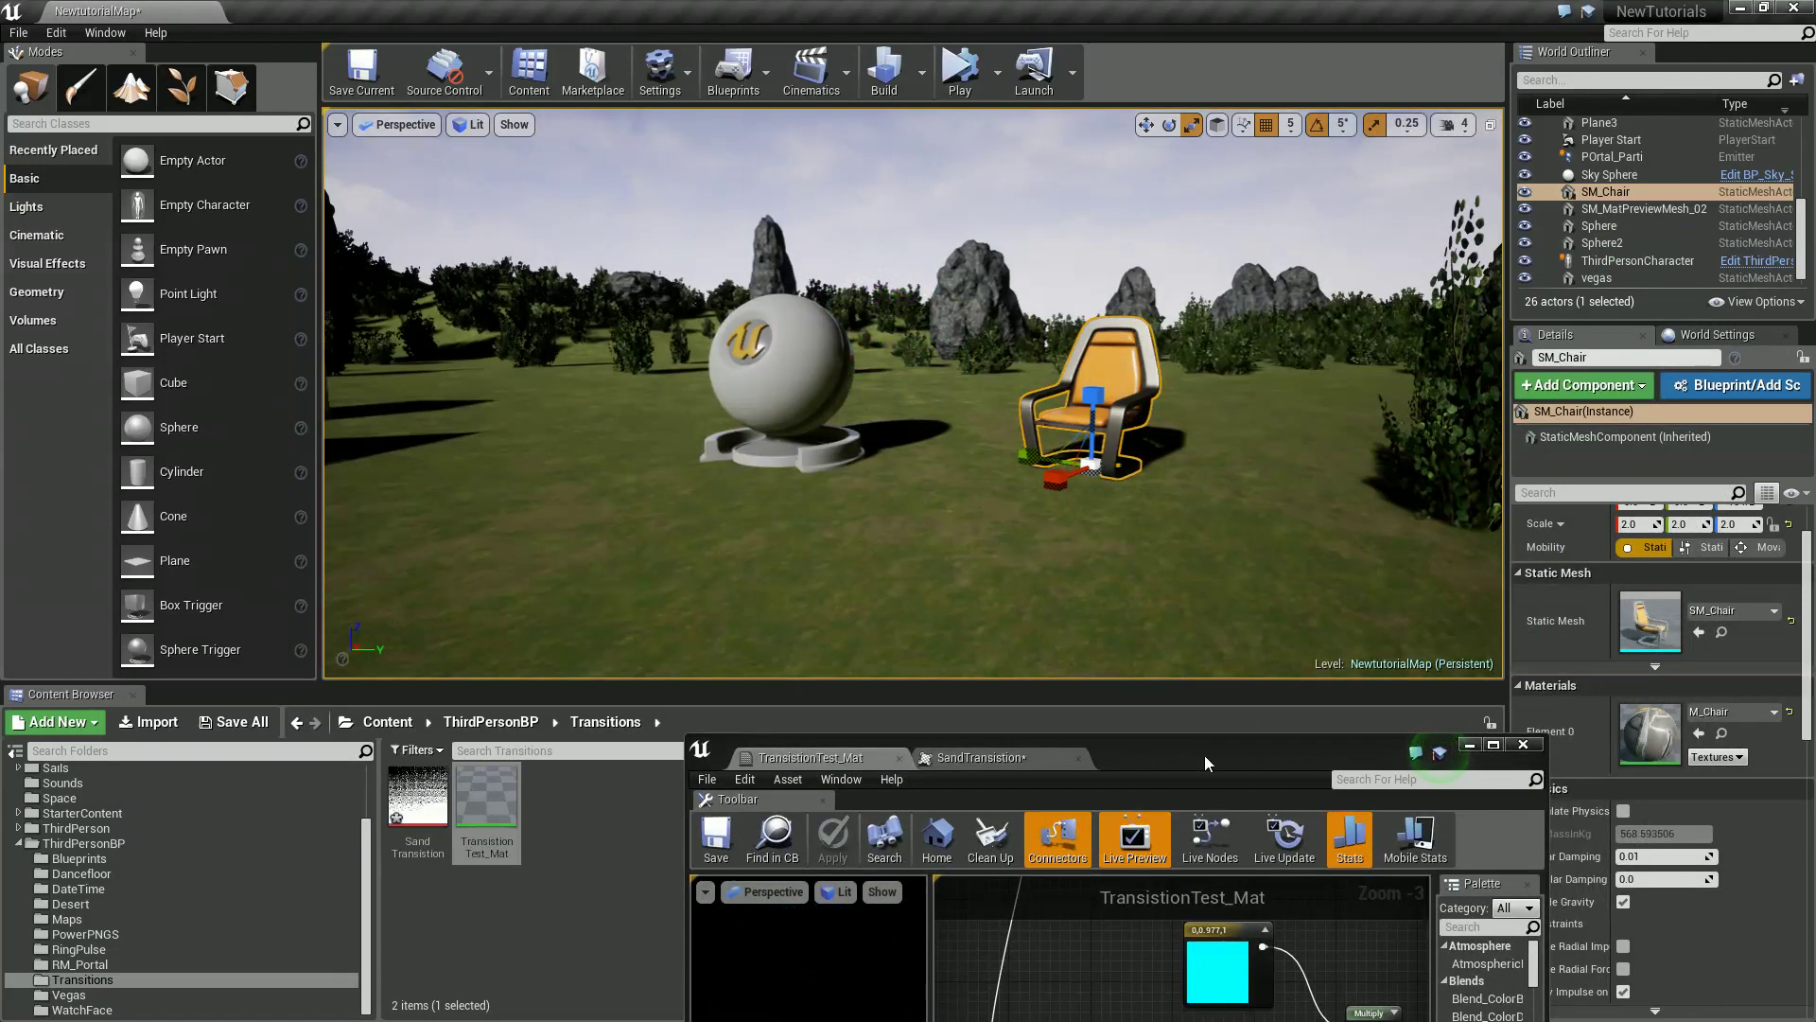
pyautogui.moveTo(1205, 755)
pyautogui.mouseDown()
pyautogui.moveTo(1233, 439)
pyautogui.moveTo(1203, 416)
pyautogui.moveTo(1209, 673)
pyautogui.moveTo(1252, 750)
pyautogui.moveTo(1217, 712)
pyautogui.moveTo(1219, 730)
pyautogui.mouseUp()
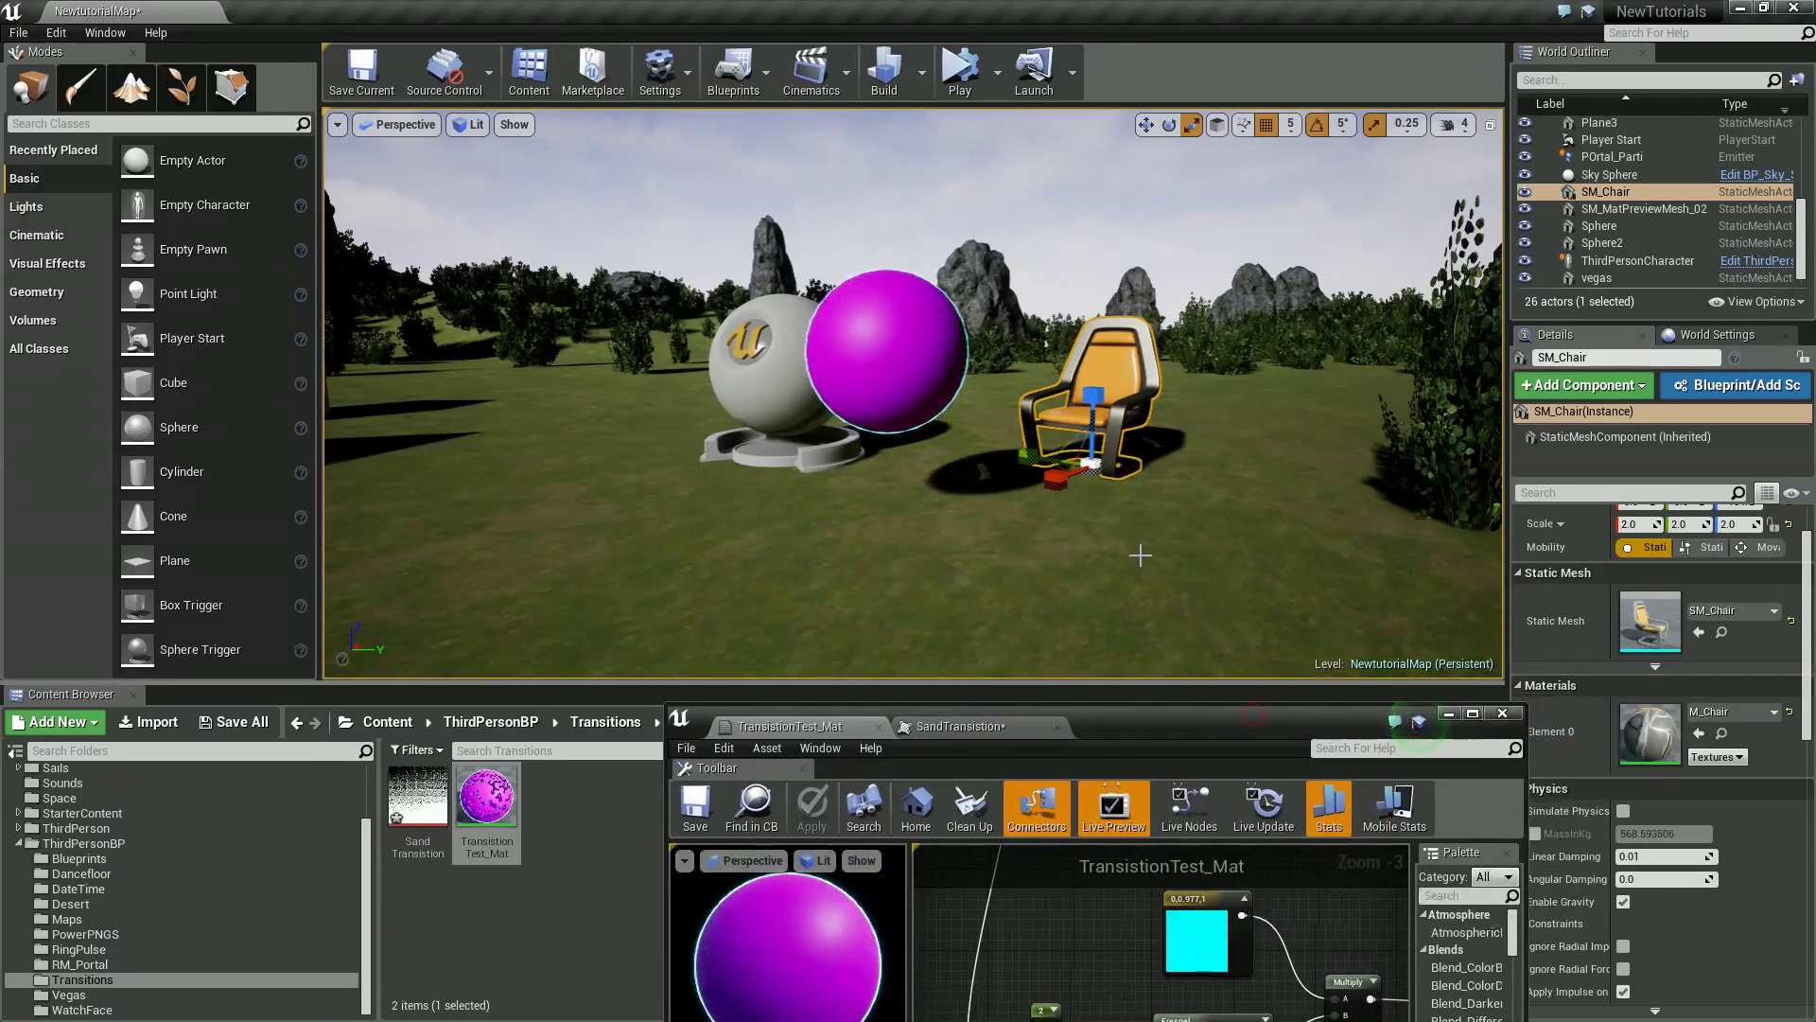
pyautogui.moveTo(1140, 555)
pyautogui.mouseDown(button='right')
pyautogui.moveTo(1118, 565)
pyautogui.moveTo(1139, 527)
pyautogui.moveTo(1139, 543)
pyautogui.mouseUp(button='right')
pyautogui.press('w')
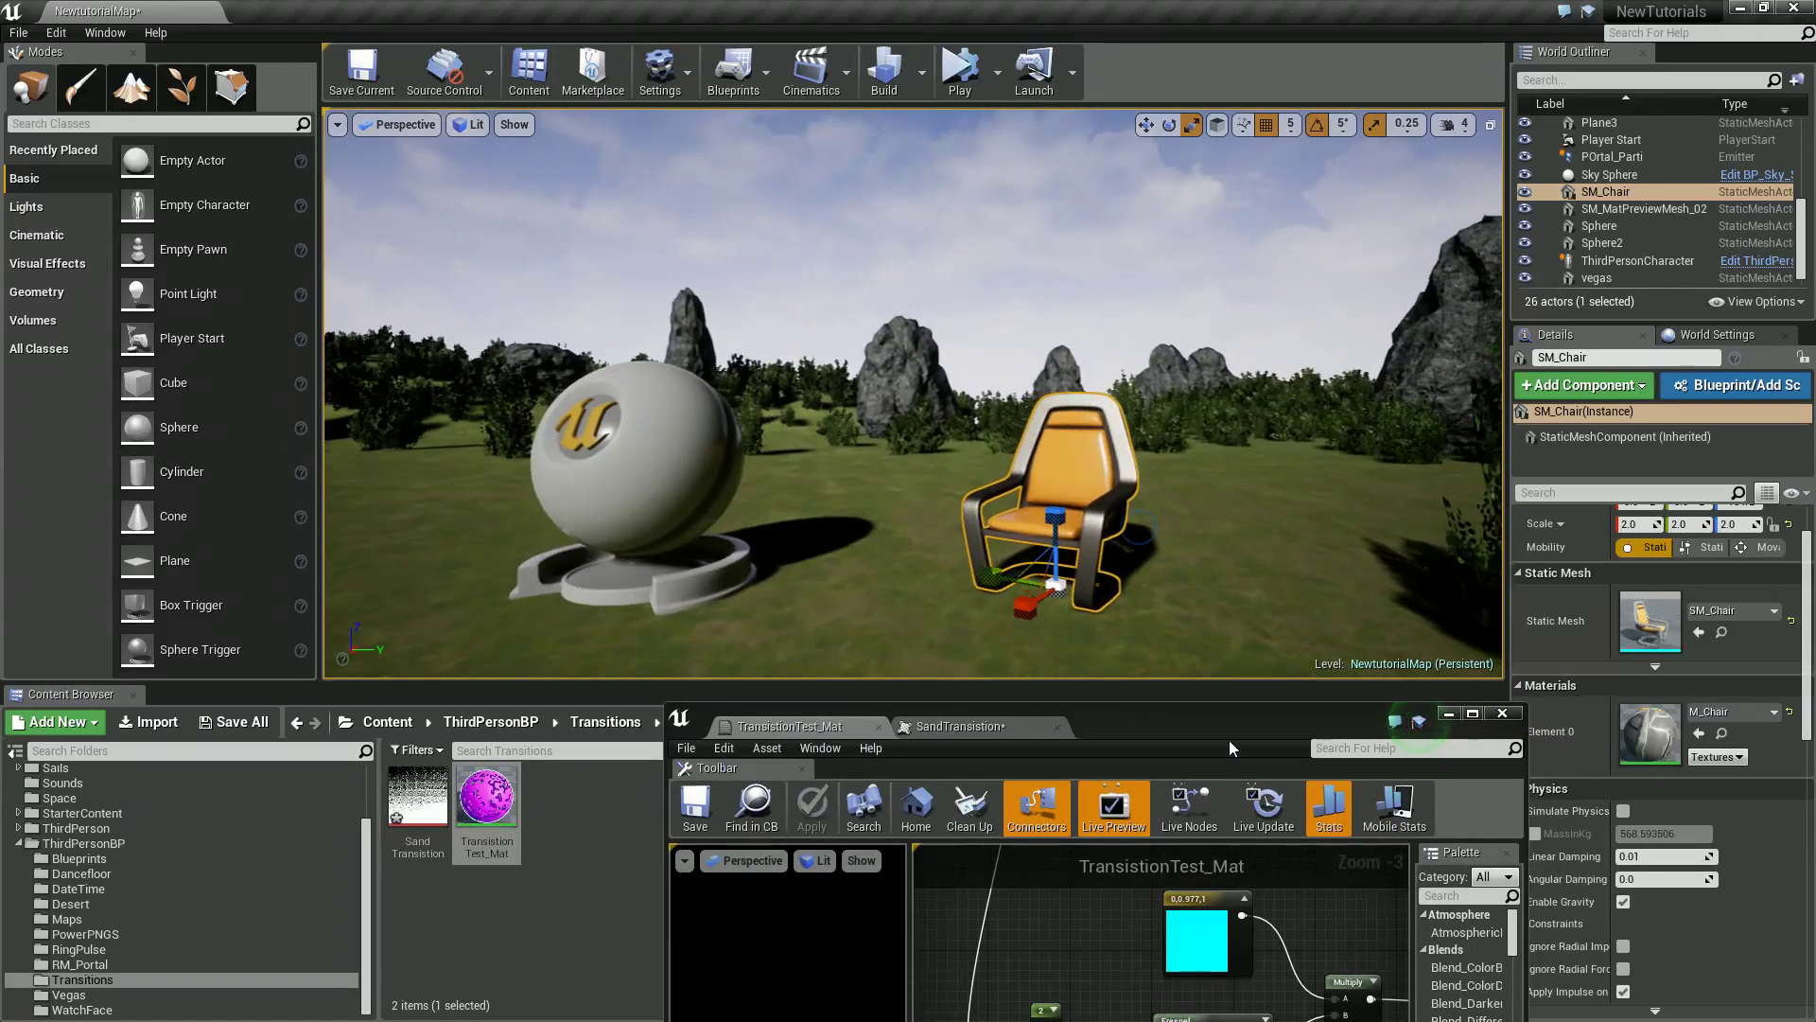
# Move the magenta base colour constant aside and copy all the other dissolve and Fresnel glow nodes of TransistionTest_Mat.
pyautogui.moveTo(1224, 740); pyautogui.dragTo(1189, 516)
pyautogui.doubleClick(1188, 513)
pyautogui.scroll(-2, 1149, 727)
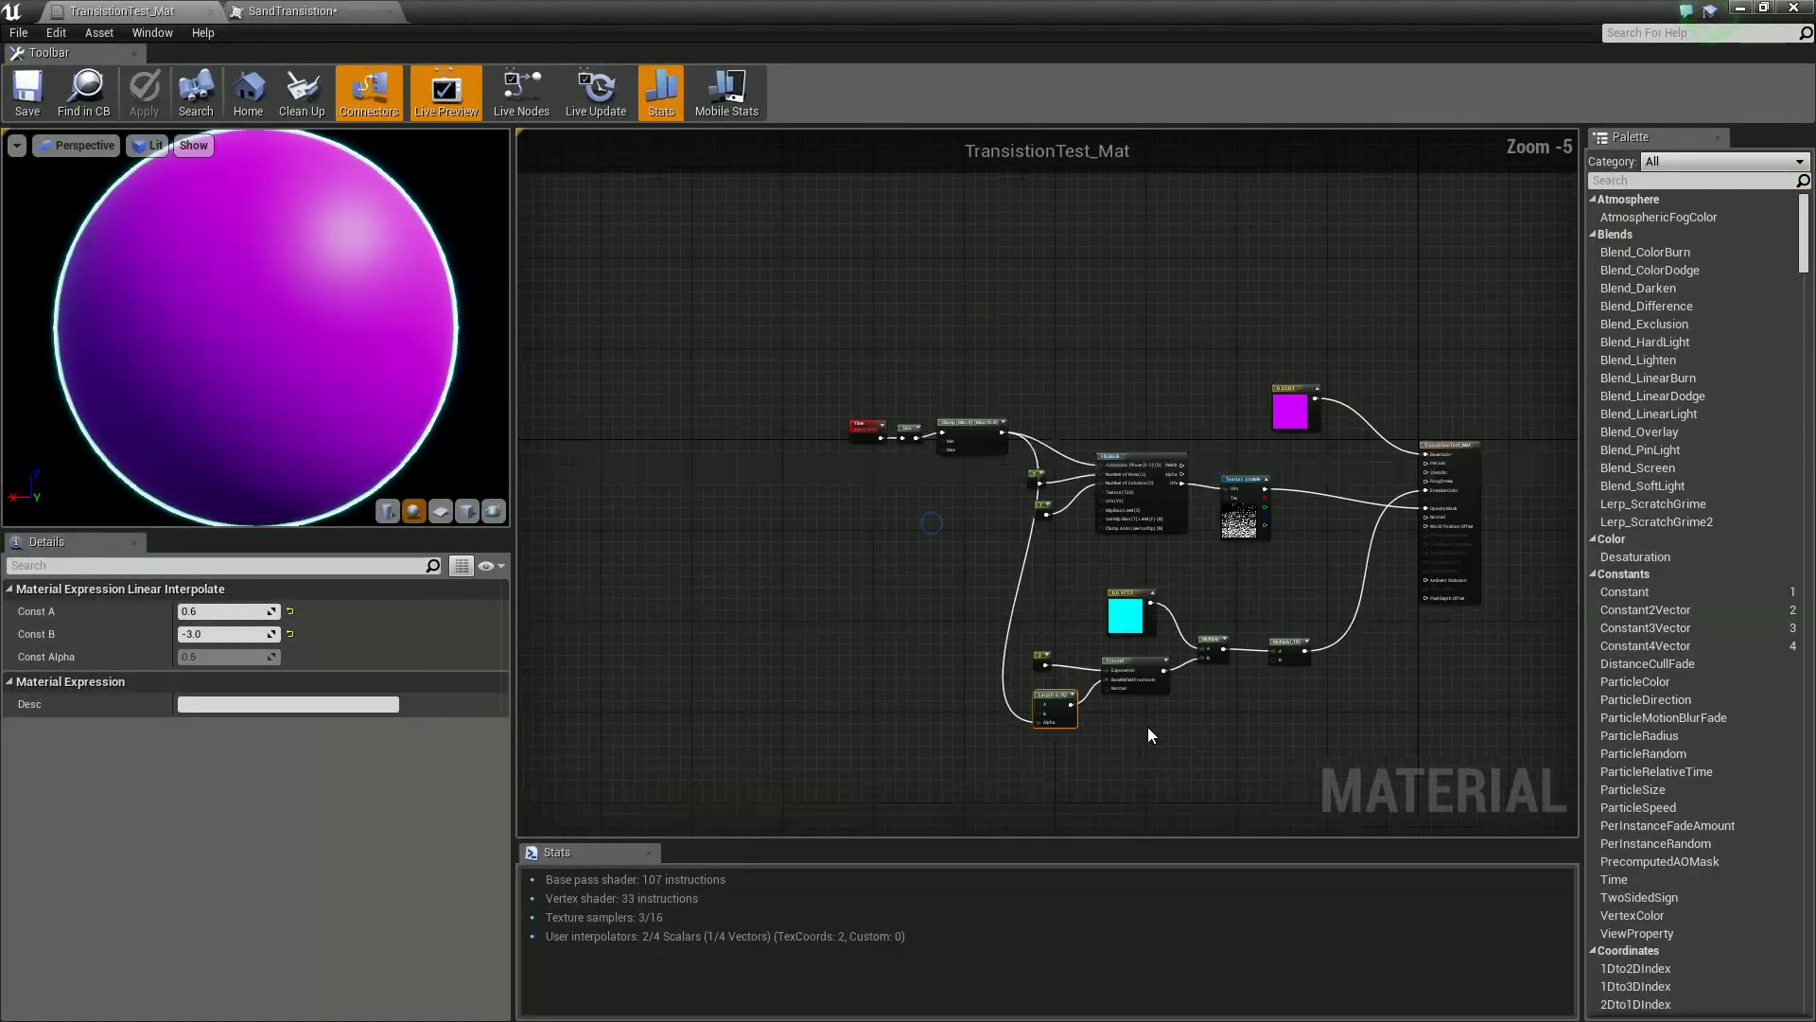
pyautogui.scroll(2, 1144, 726)
pyautogui.scroll(-1, 1190, 670)
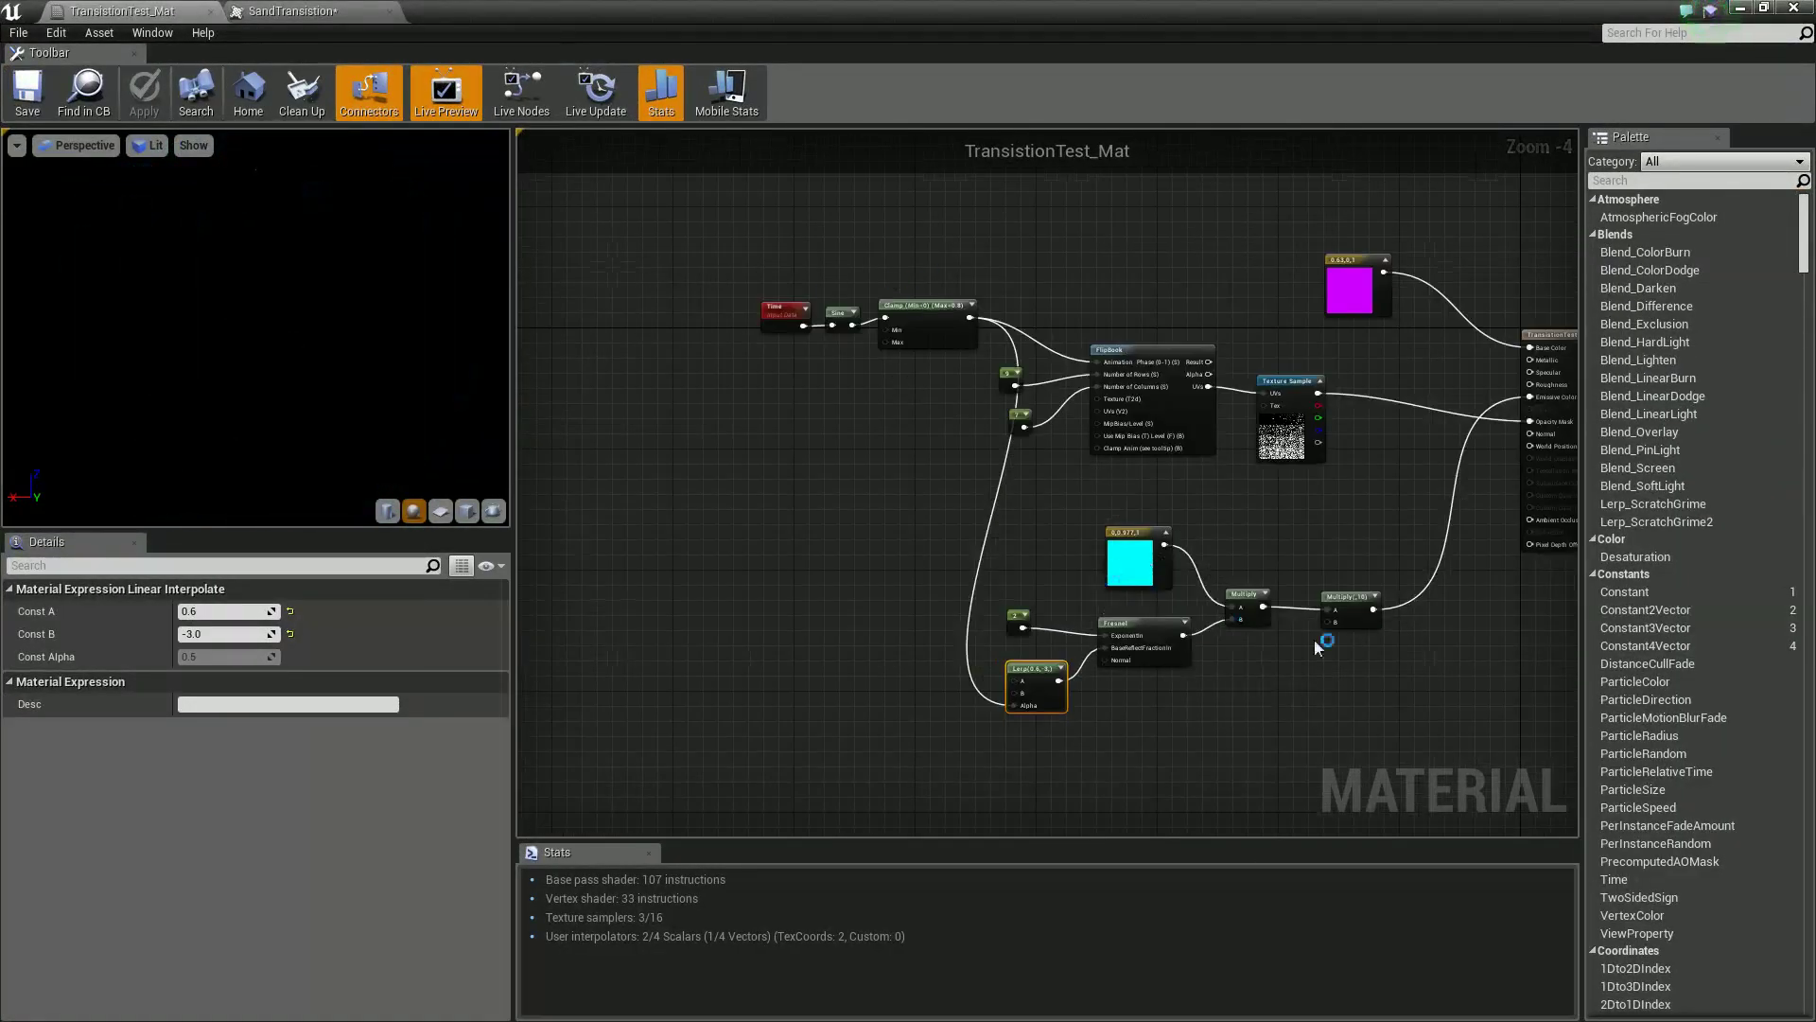
pyautogui.moveTo(1384, 759); pyautogui.dragTo(664, 294)
pyautogui.click(1207, 282)
pyautogui.moveTo(1354, 284); pyautogui.dragTo(1497, 208)
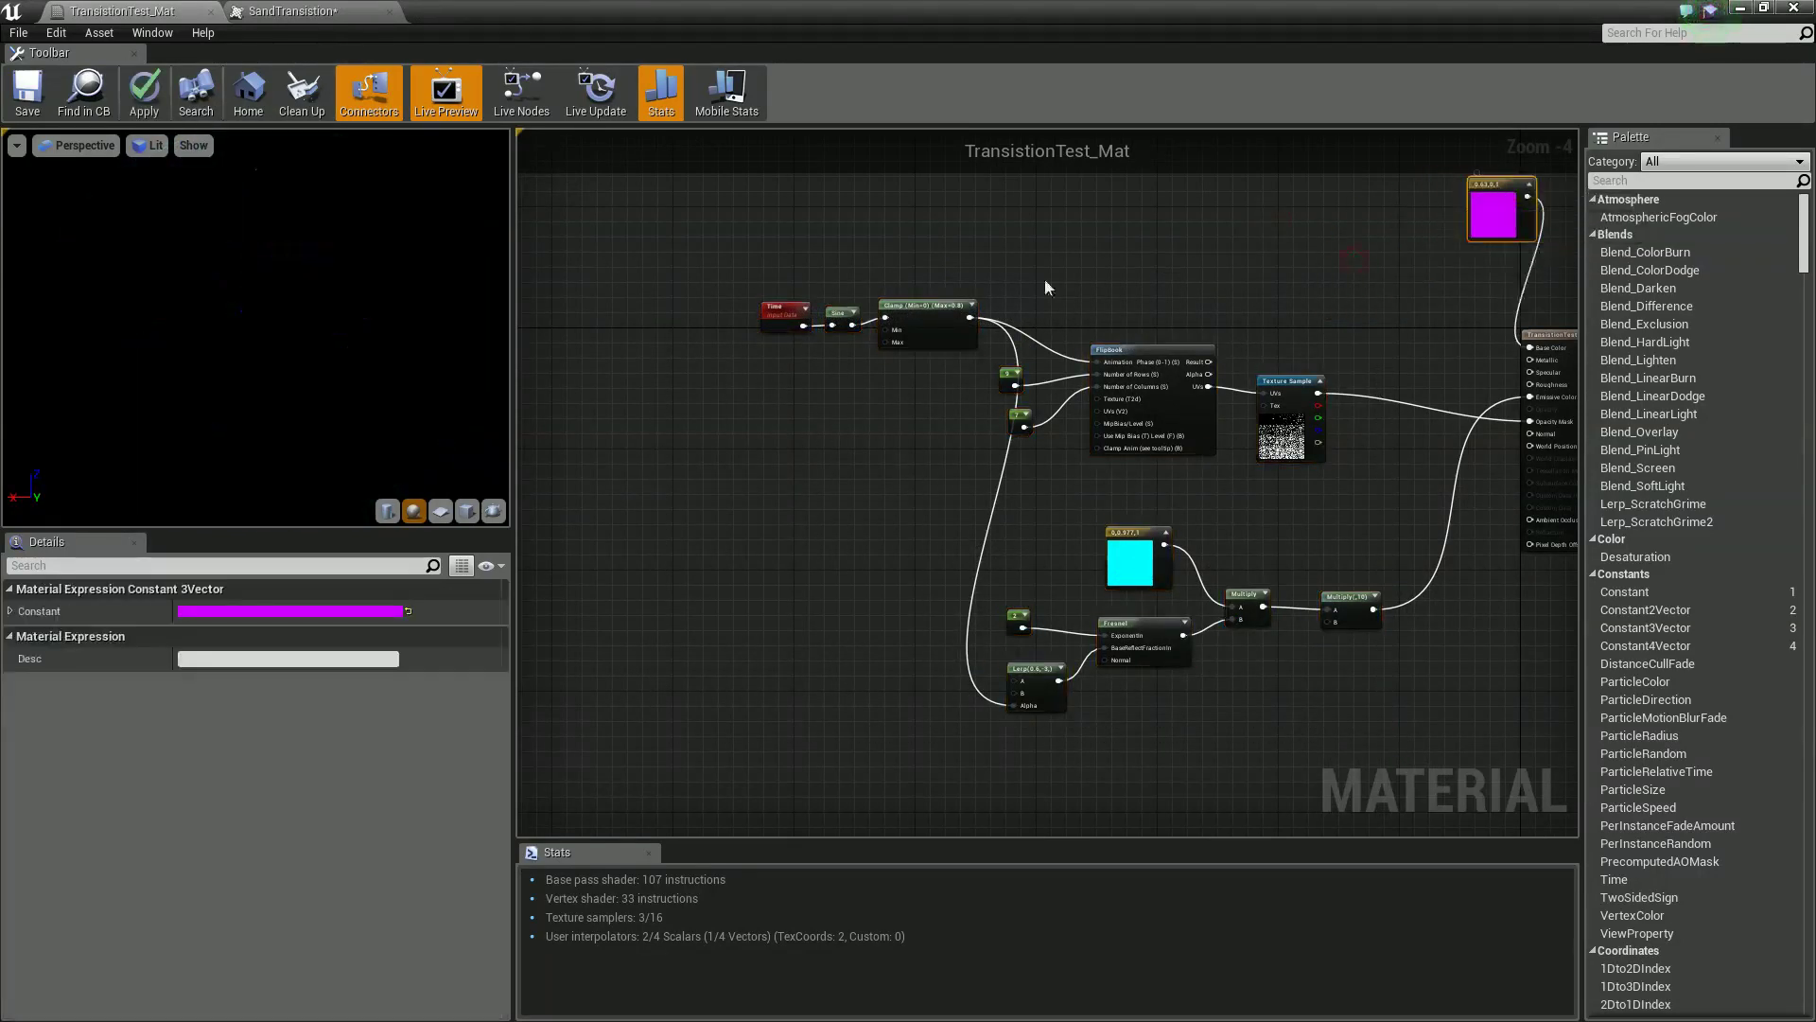
pyautogui.moveTo(802, 295); pyautogui.dragTo(1357, 752)
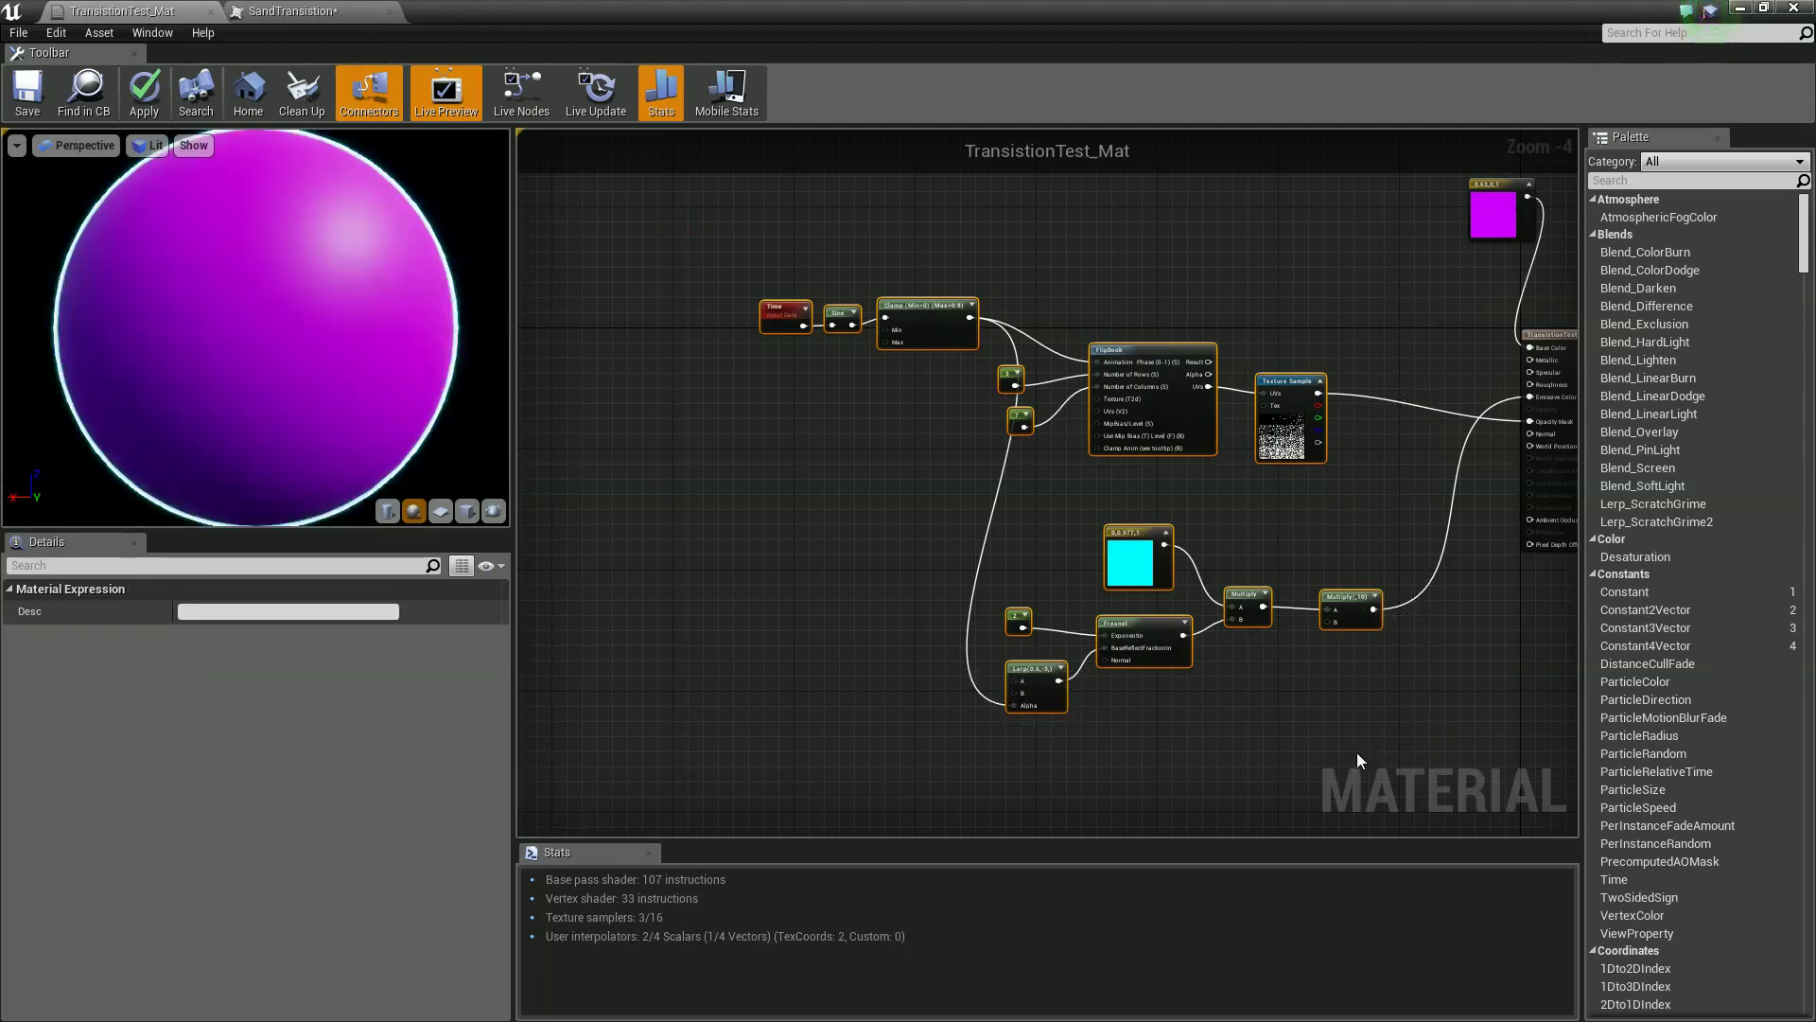
# Open the chair's material M_Chair from the chair's material slot and enlarge its node graph for editing.
pyautogui.moveTo(837, 36); pyautogui.dragTo(1166, 765)
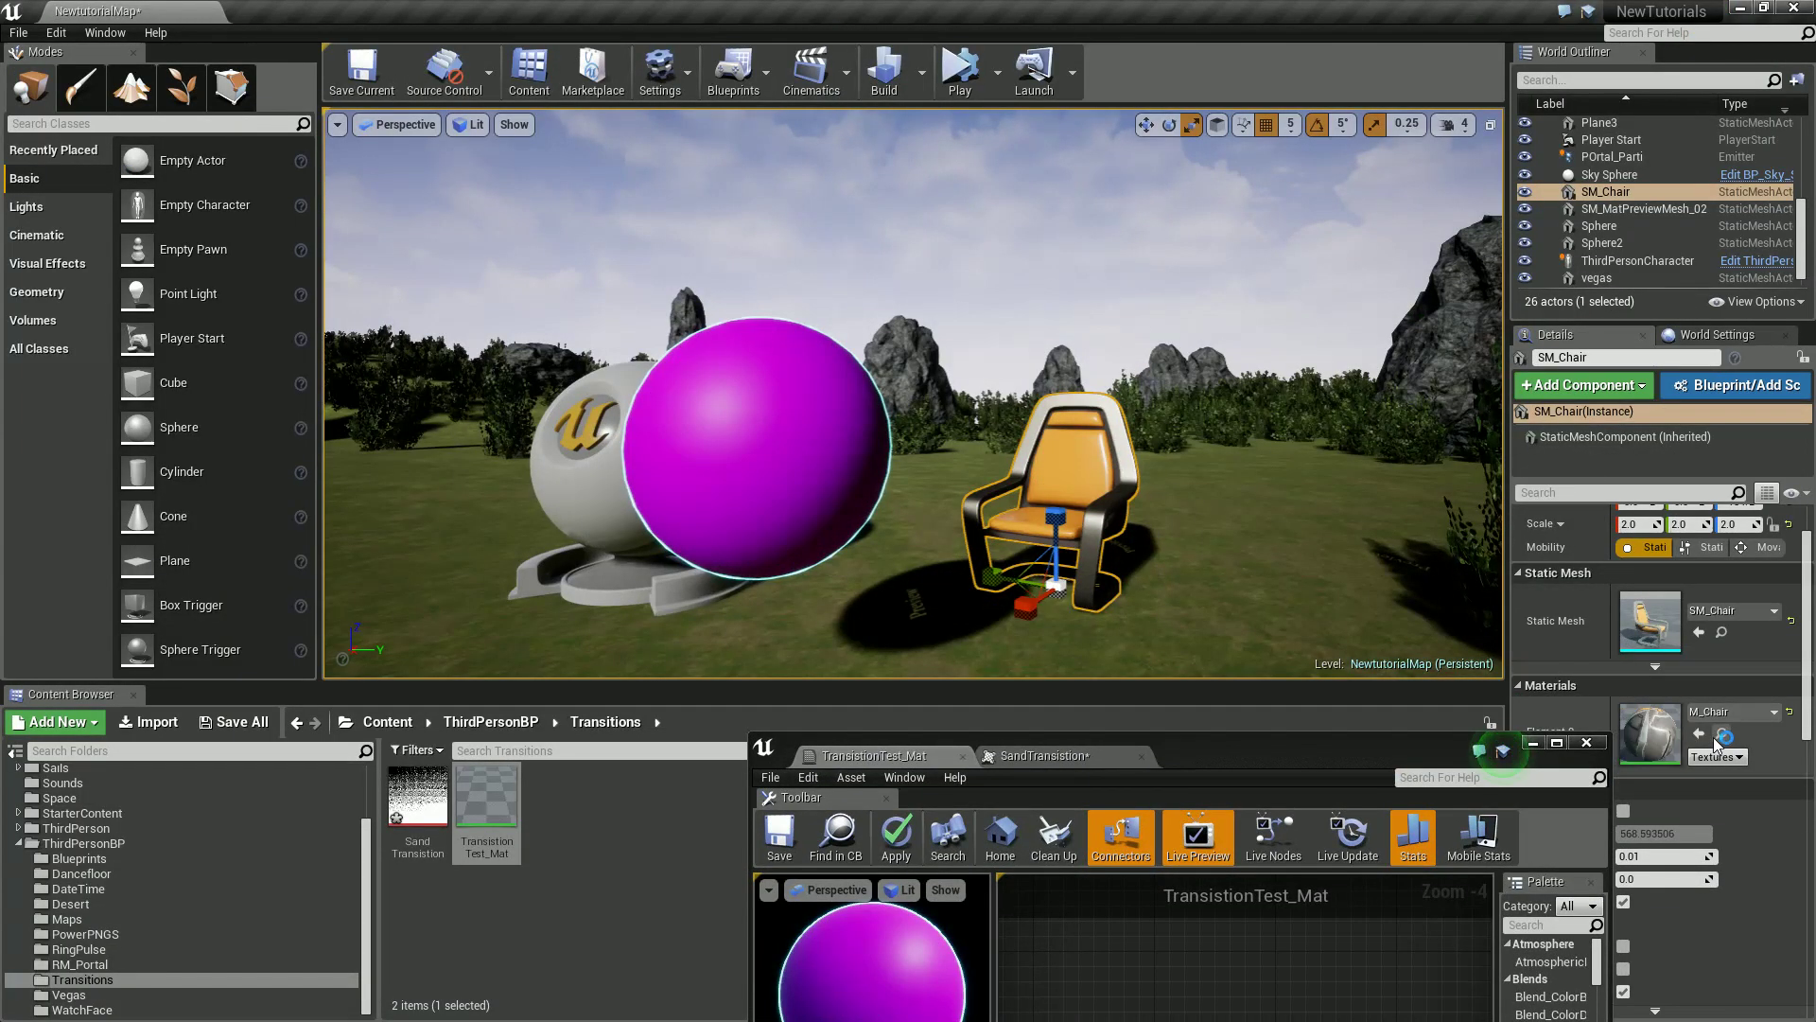
pyautogui.doubleClick(1656, 739)
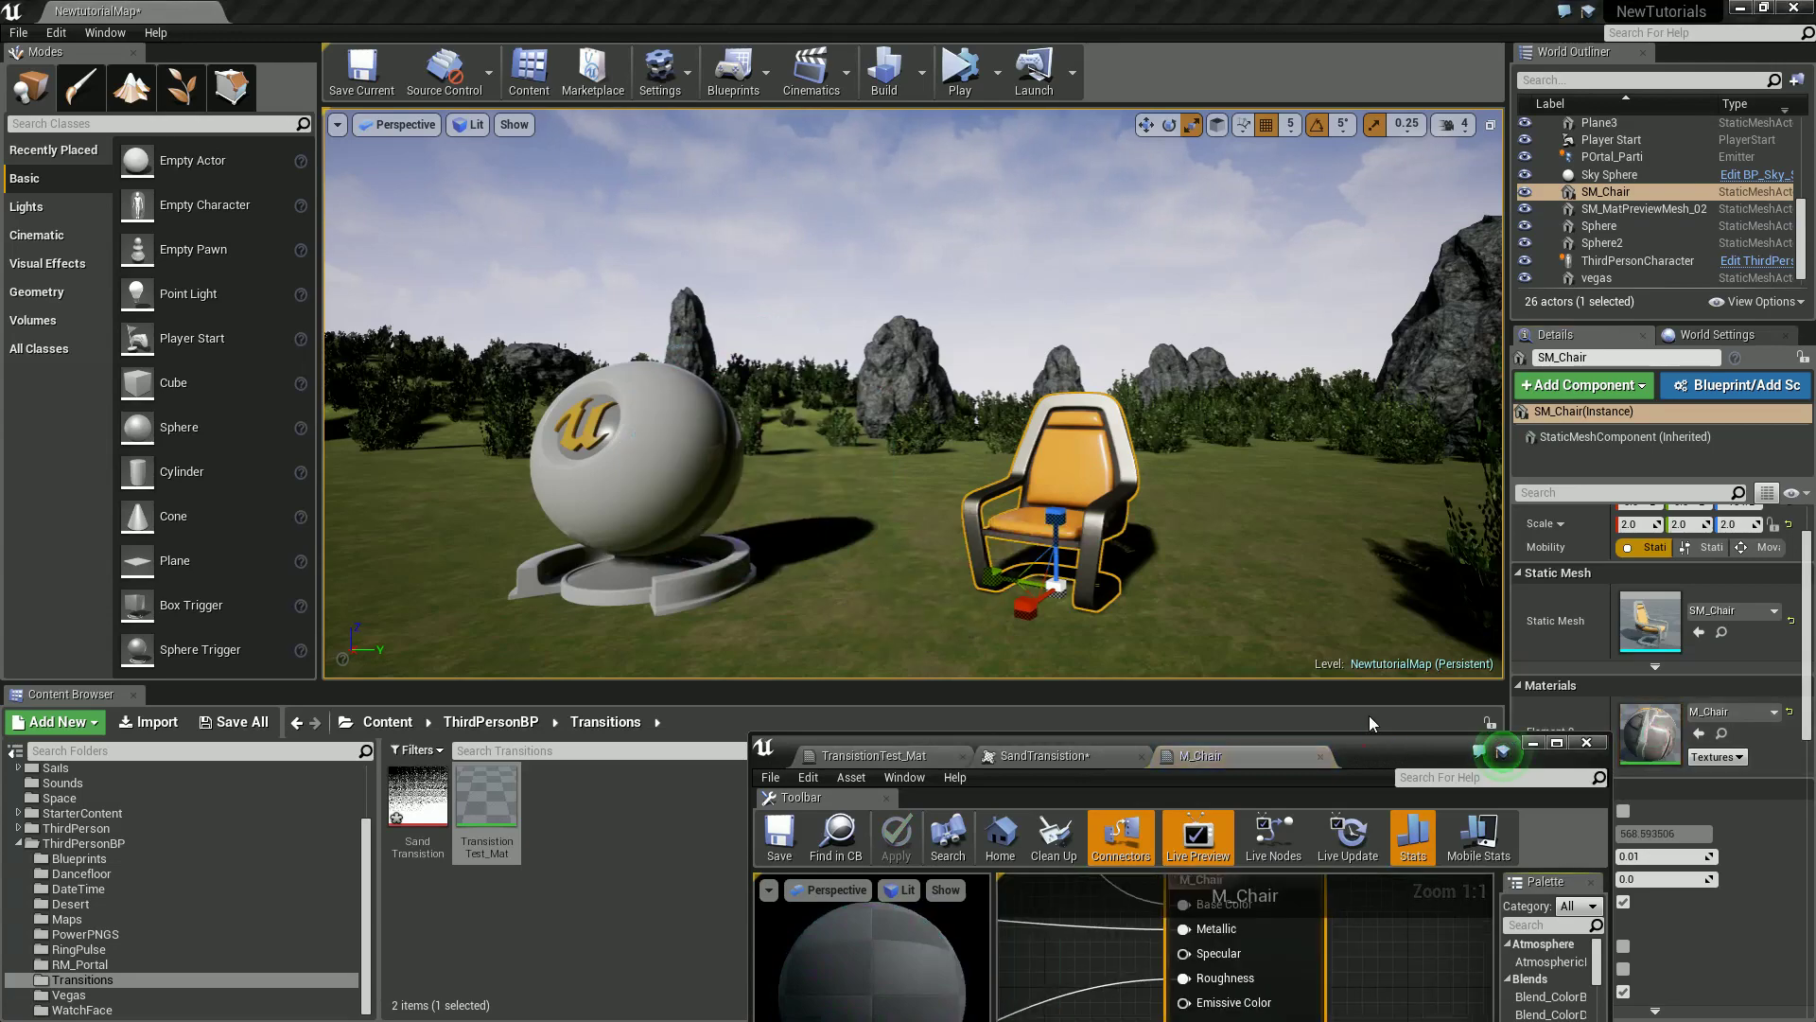
pyautogui.scroll(-3, 1101, 709)
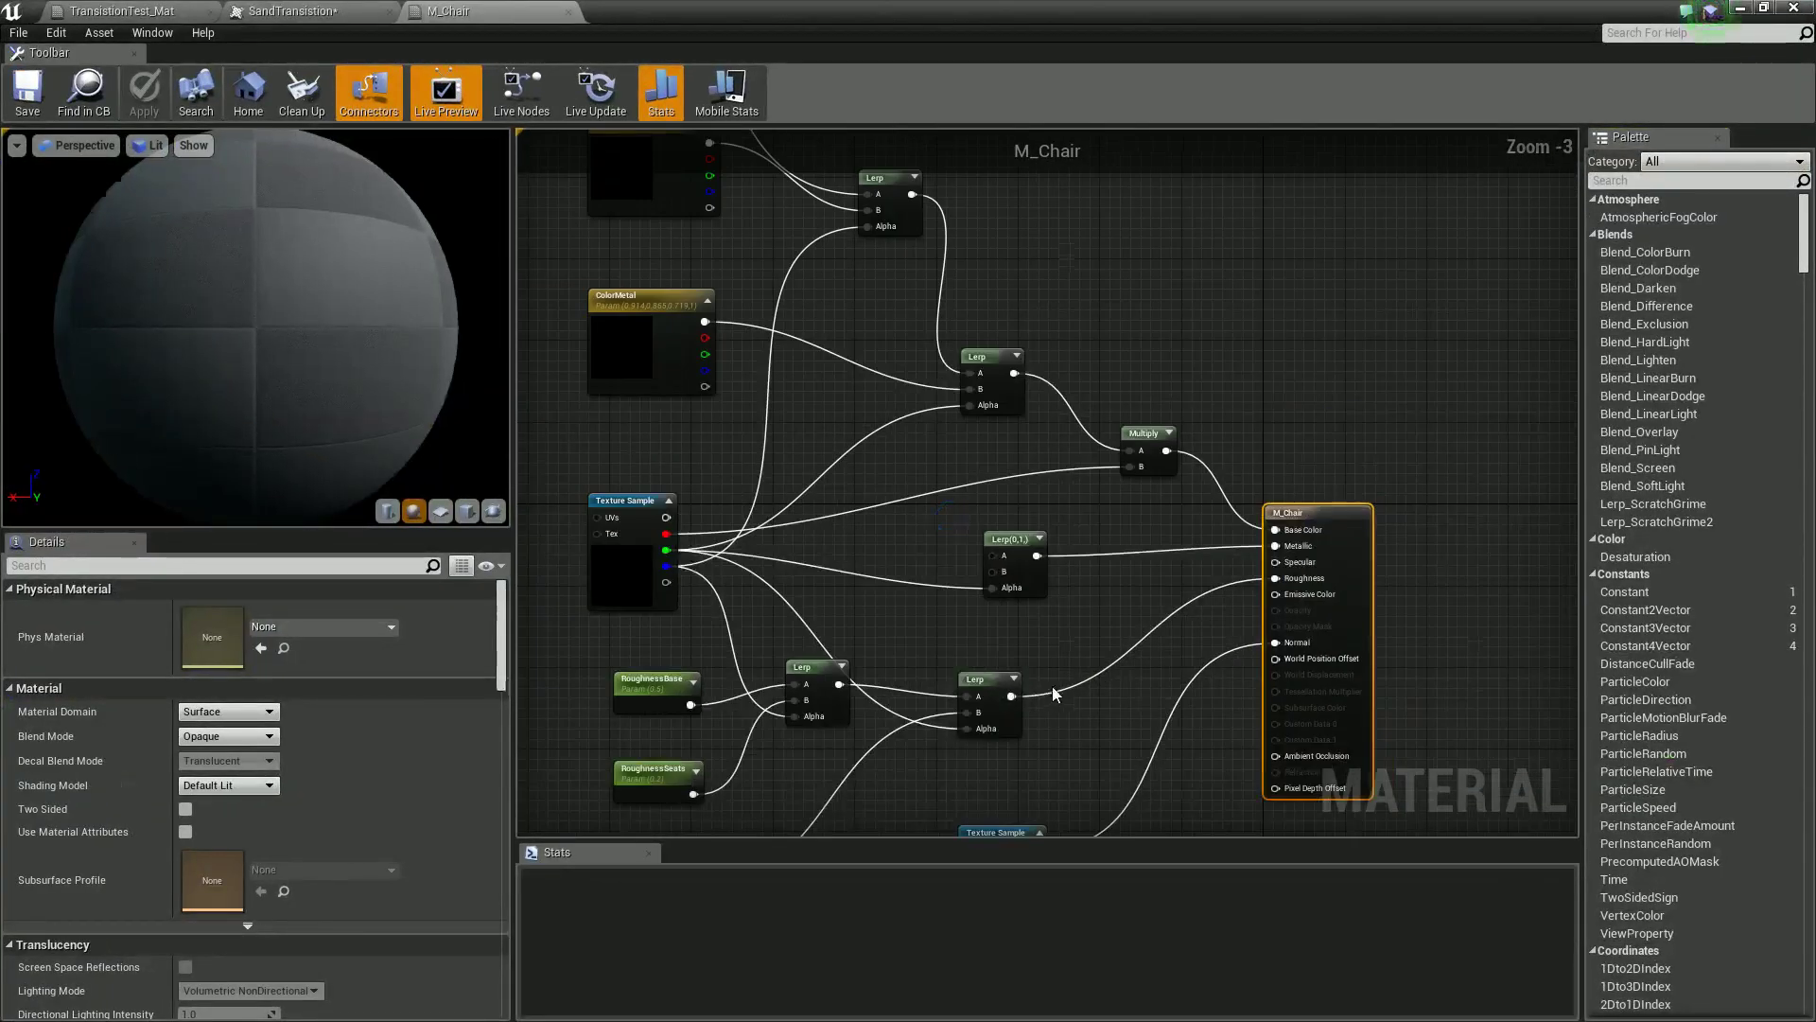
pyautogui.scroll(-2, 1057, 693)
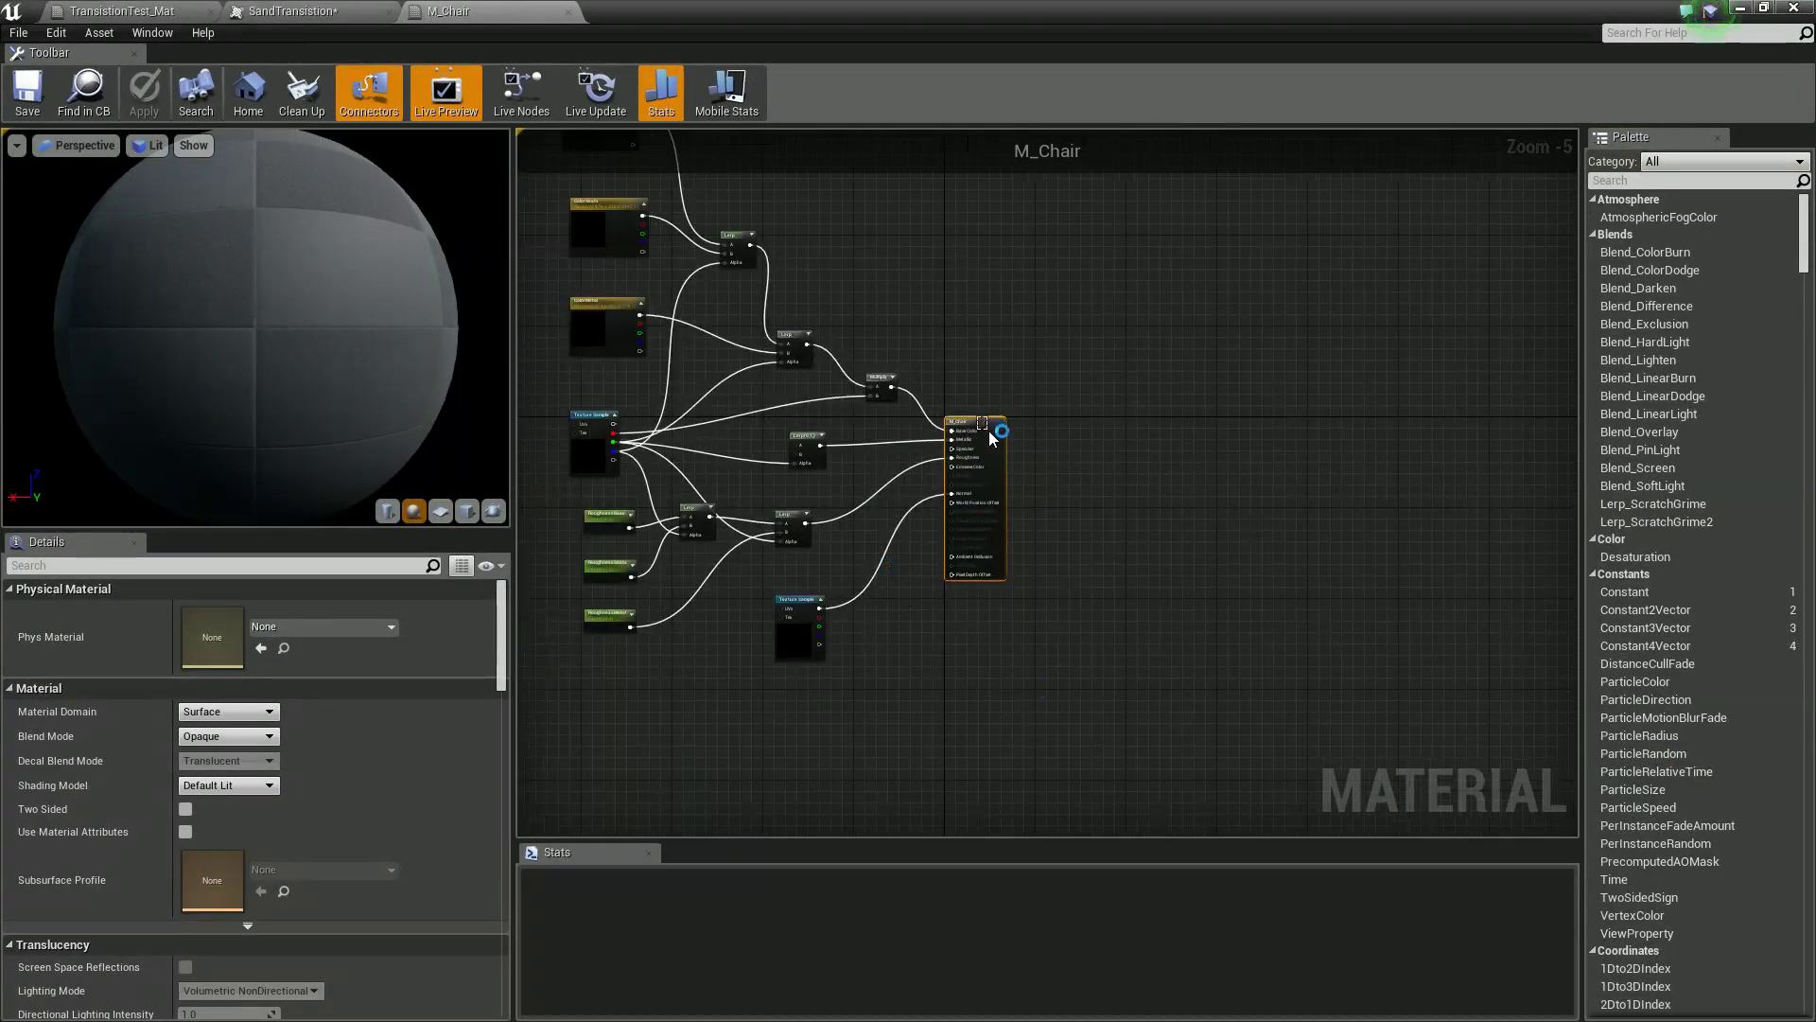
# Move the M_Chair output node away from its existing nodes and paste the copied transition nodes into the free space.
pyautogui.moveTo(989, 423); pyautogui.dragTo(1477, 616)
pyautogui.moveTo(1114, 722); pyautogui.dragTo(831, 601, button='right')
pyautogui.scroll(2, 999, 628)
pyautogui.click(666, 609)
pyautogui.scroll(-1, 666, 609)
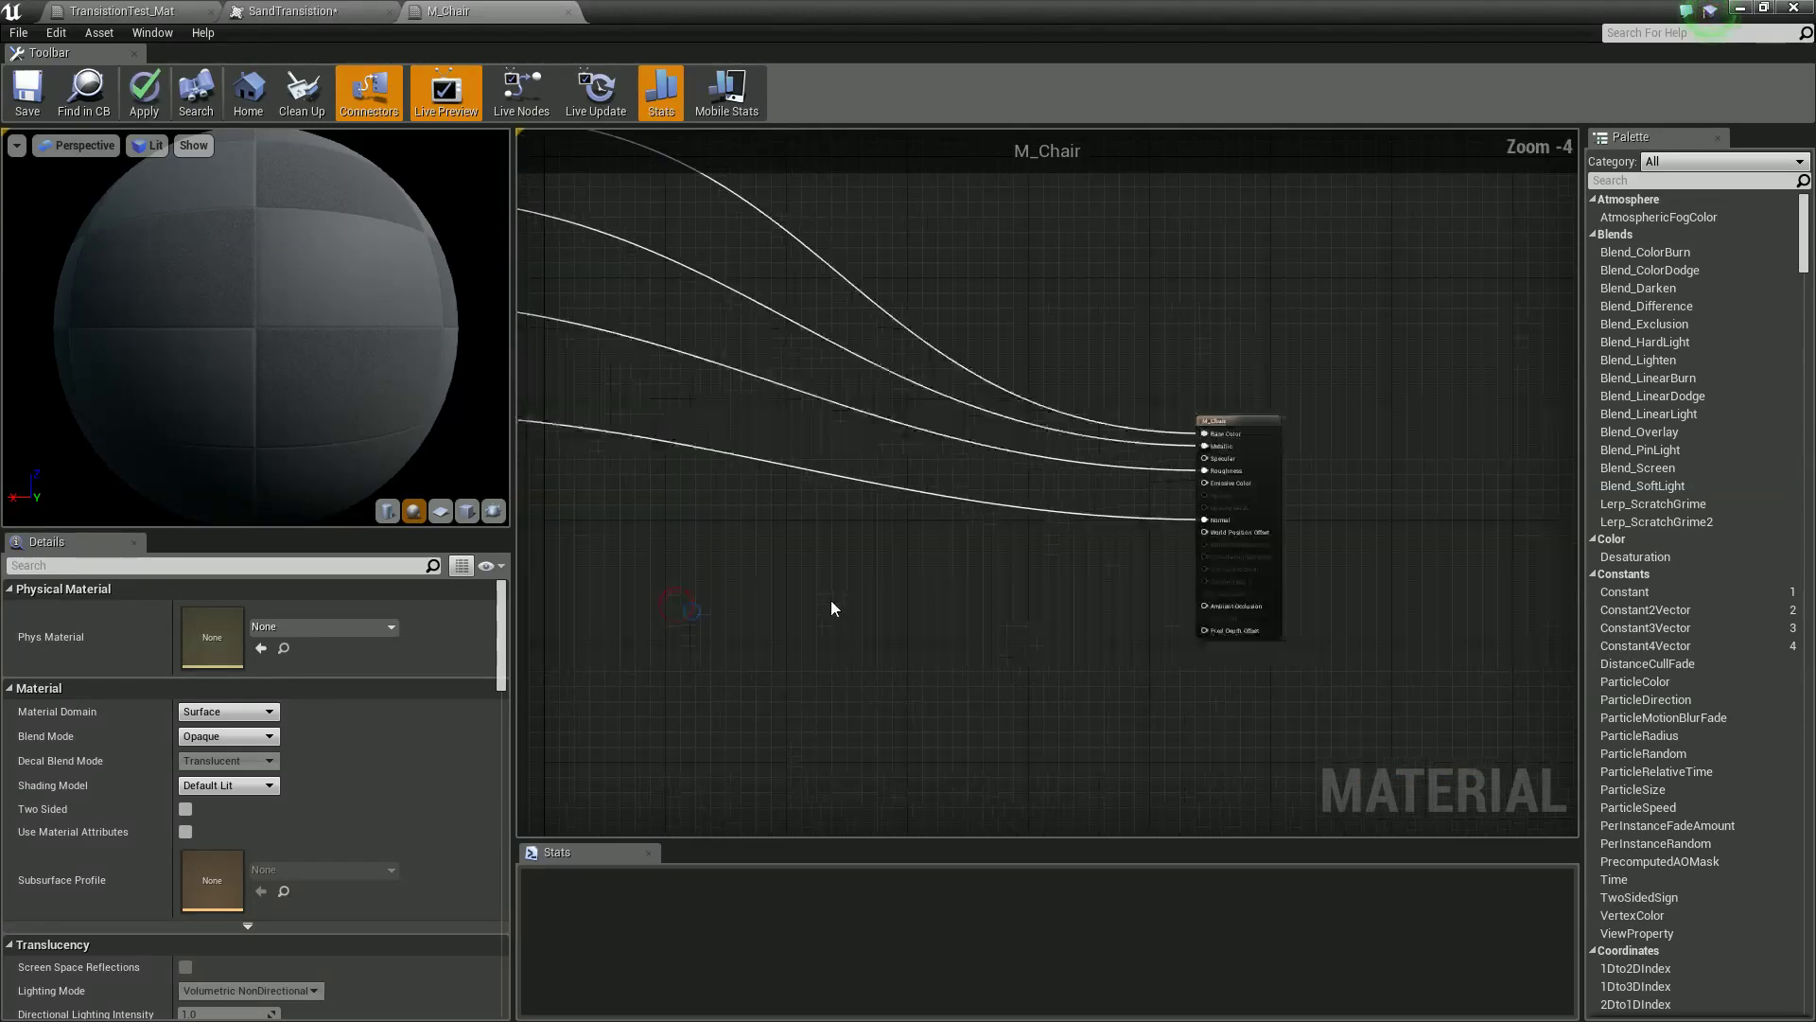
pyautogui.hotkey('ctrl', 'v')
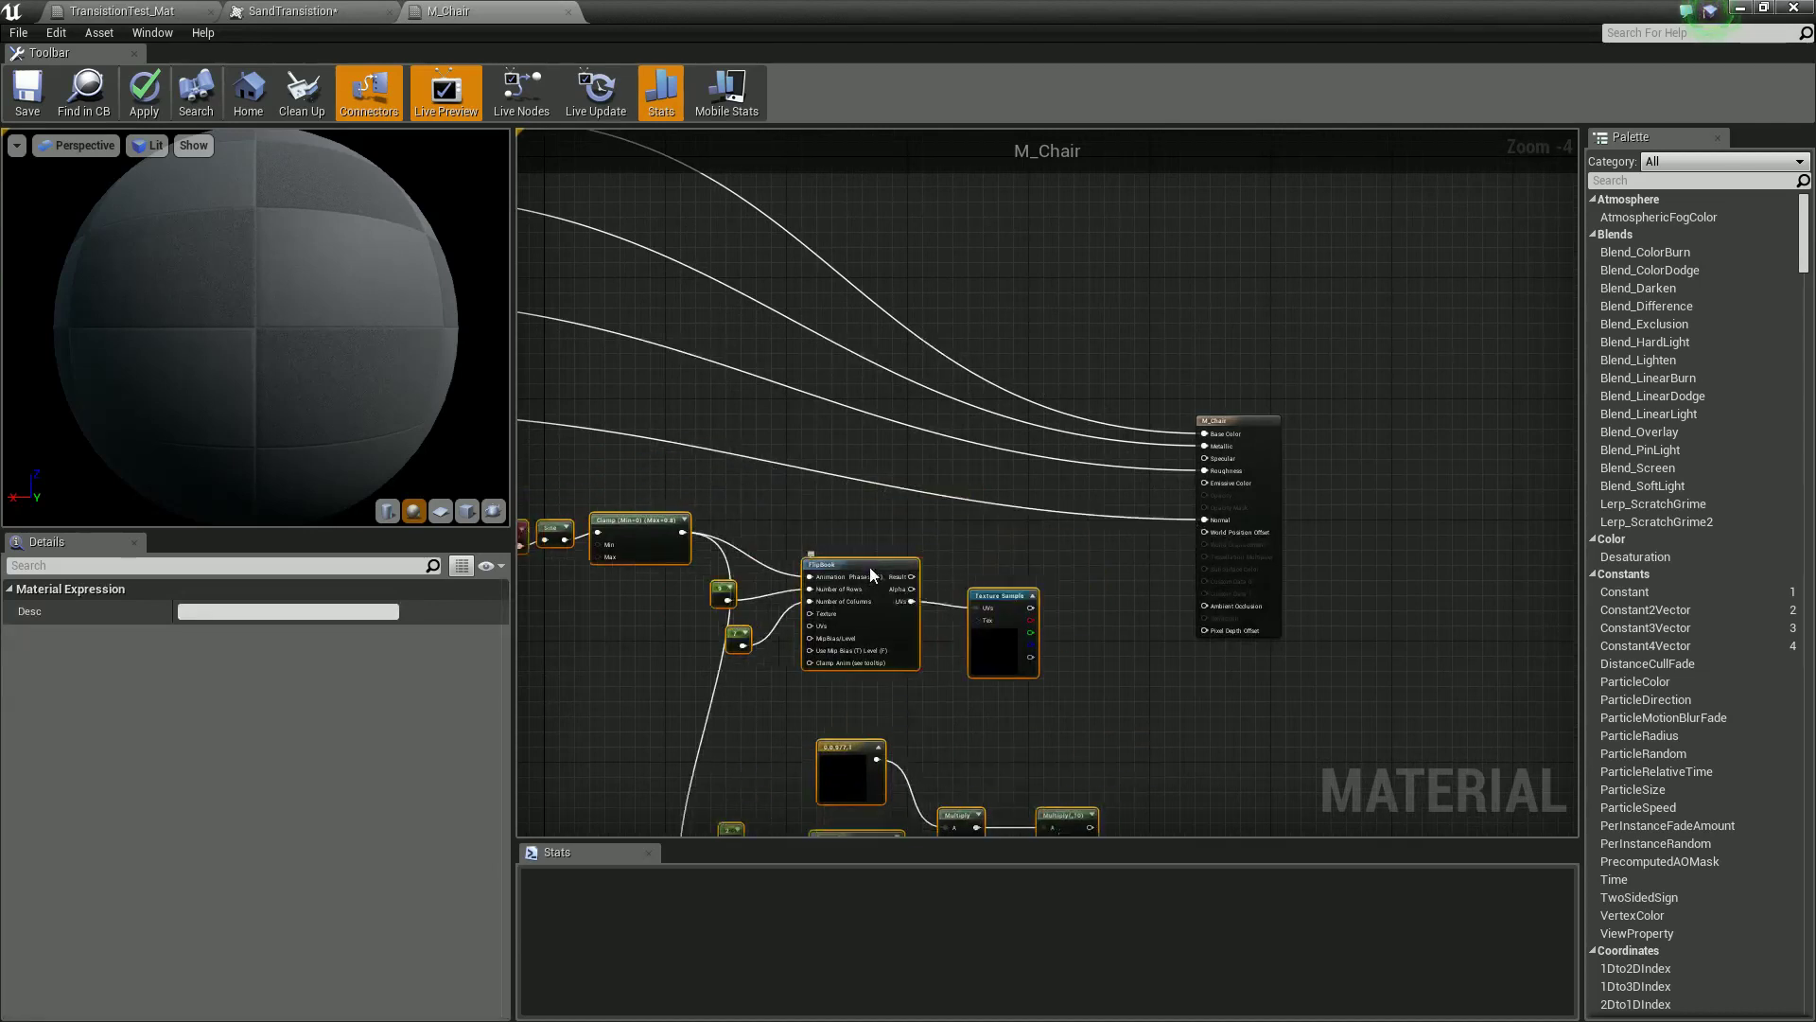
# Connect the pasted Texture Sample's output to M_Chair's Opacity Mask and set the material's blend mode to Masked.
pyautogui.moveTo(870, 568); pyautogui.dragTo(871, 576)
pyautogui.click(1055, 631)
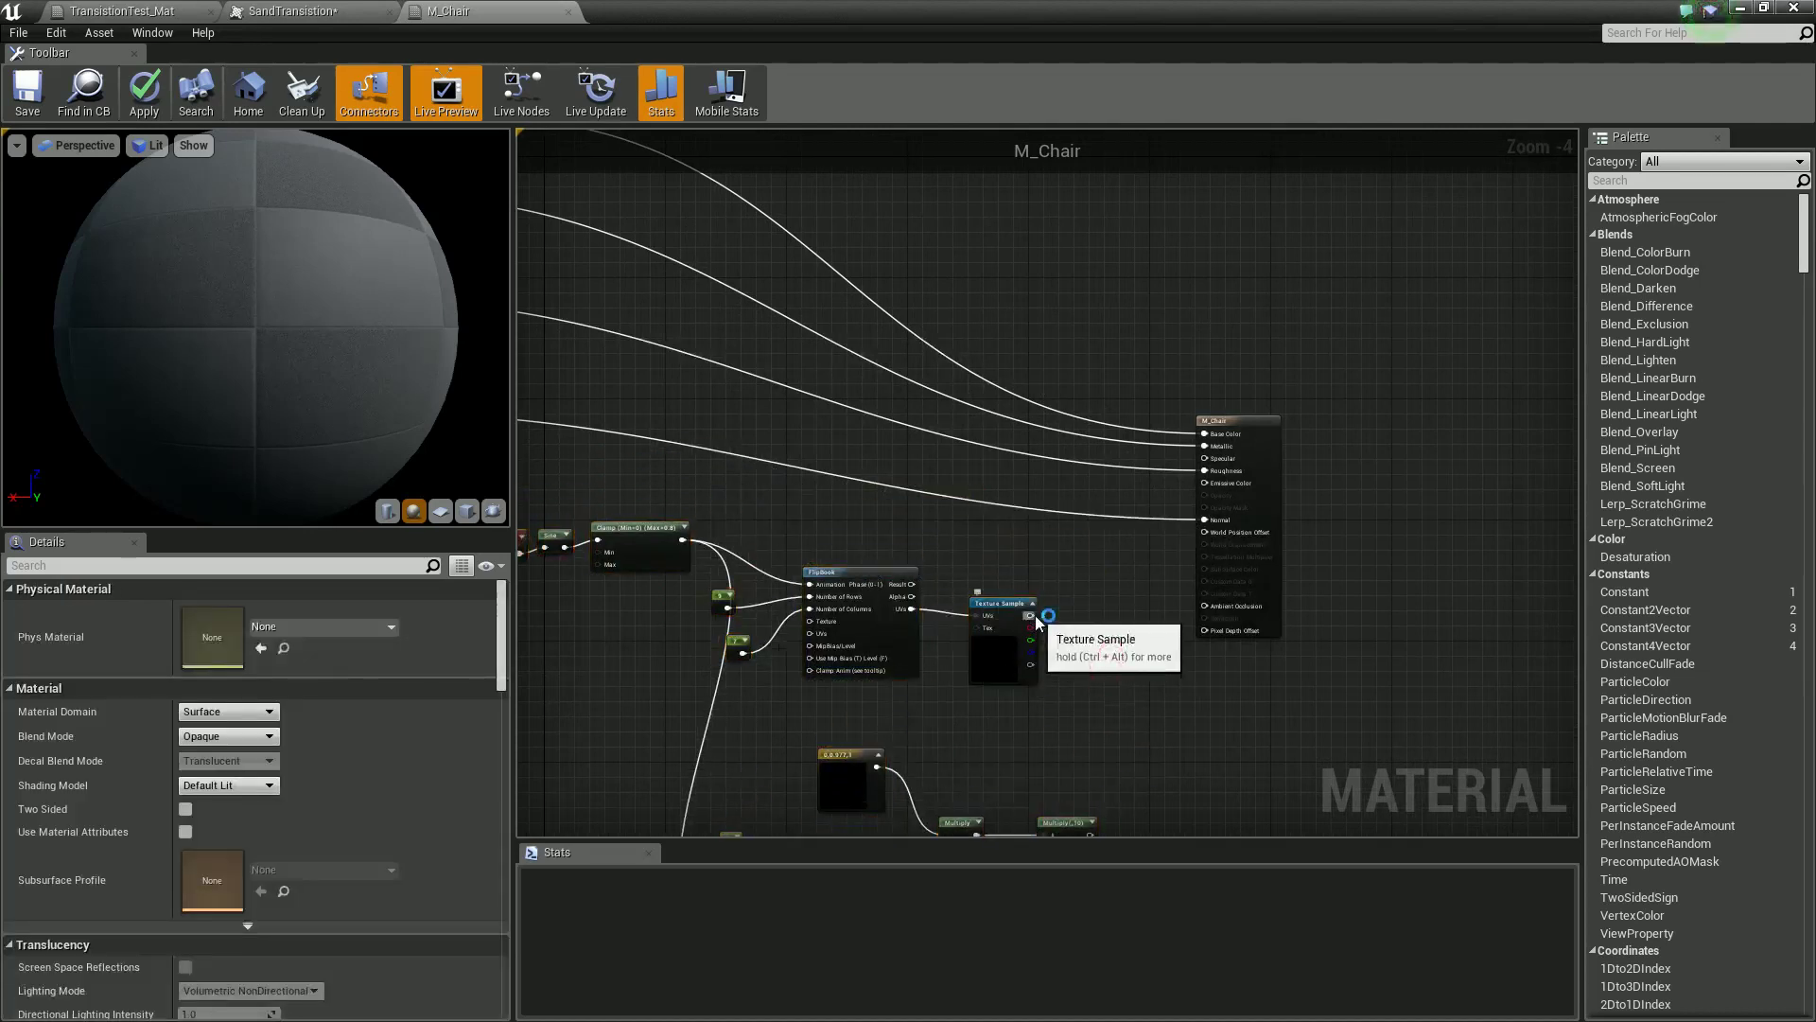
pyautogui.moveTo(1036, 621); pyautogui.dragTo(1215, 505)
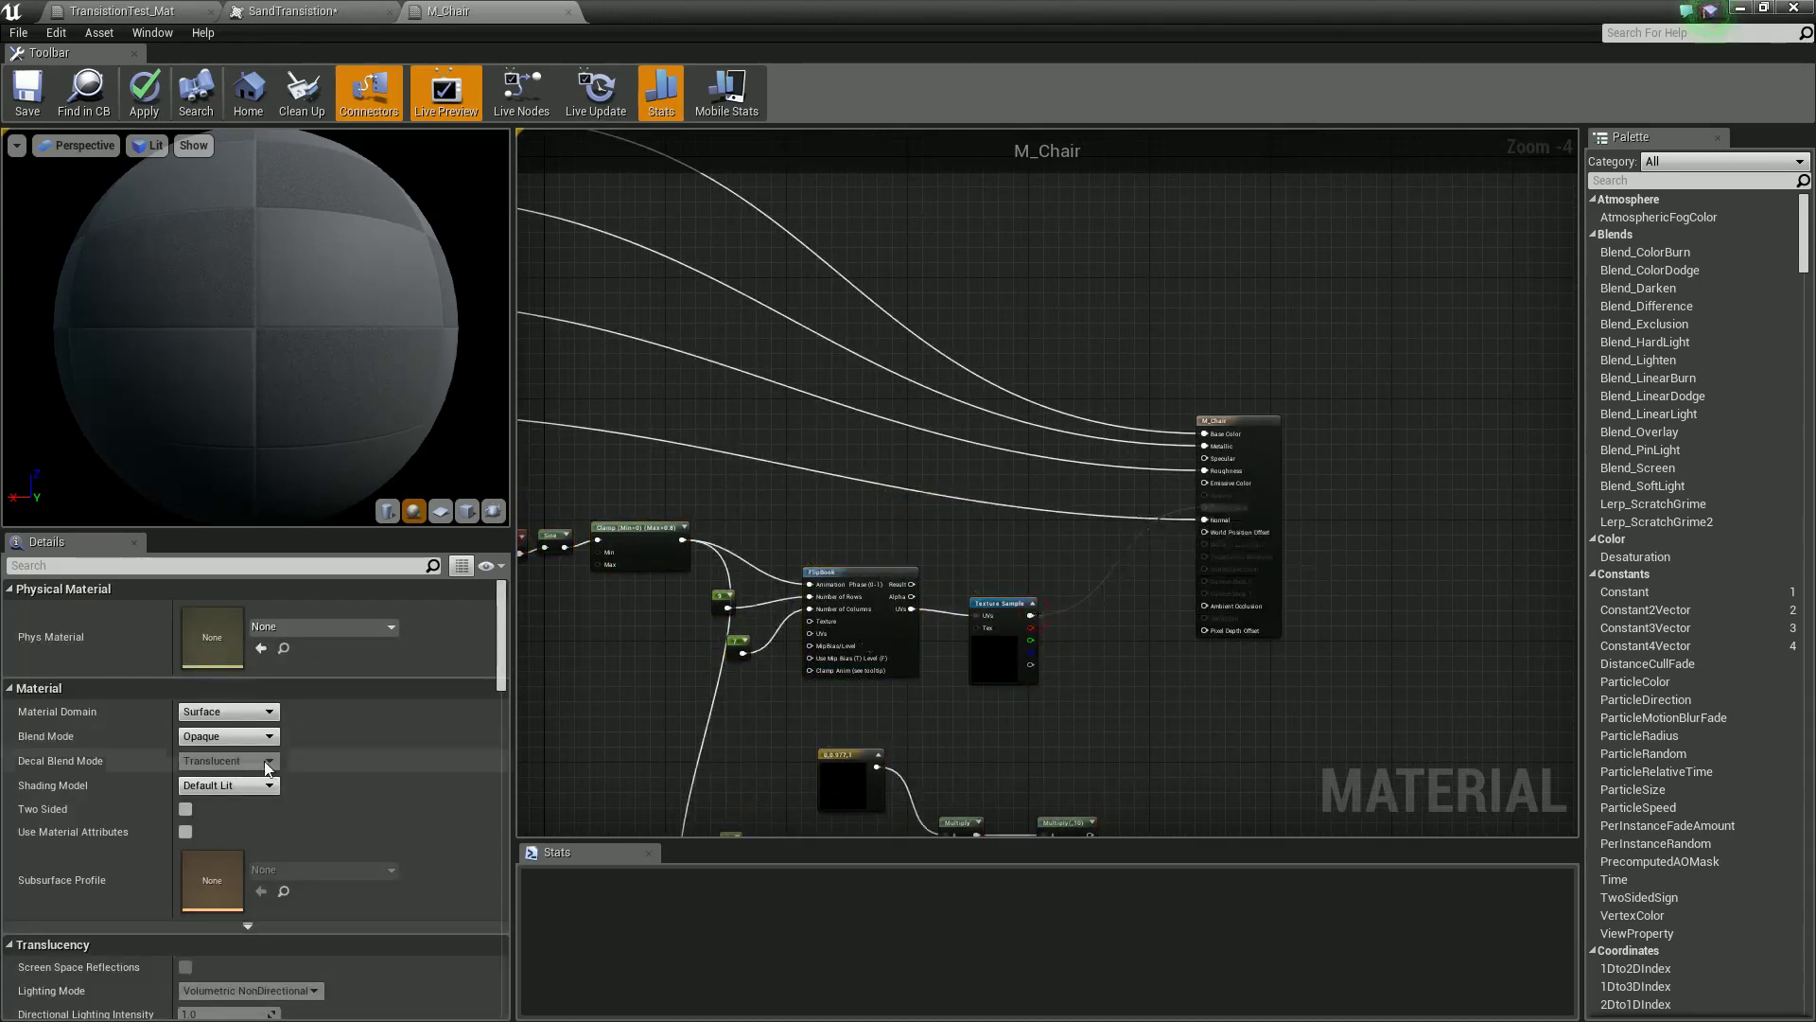
pyautogui.click(227, 736)
pyautogui.click(227, 768)
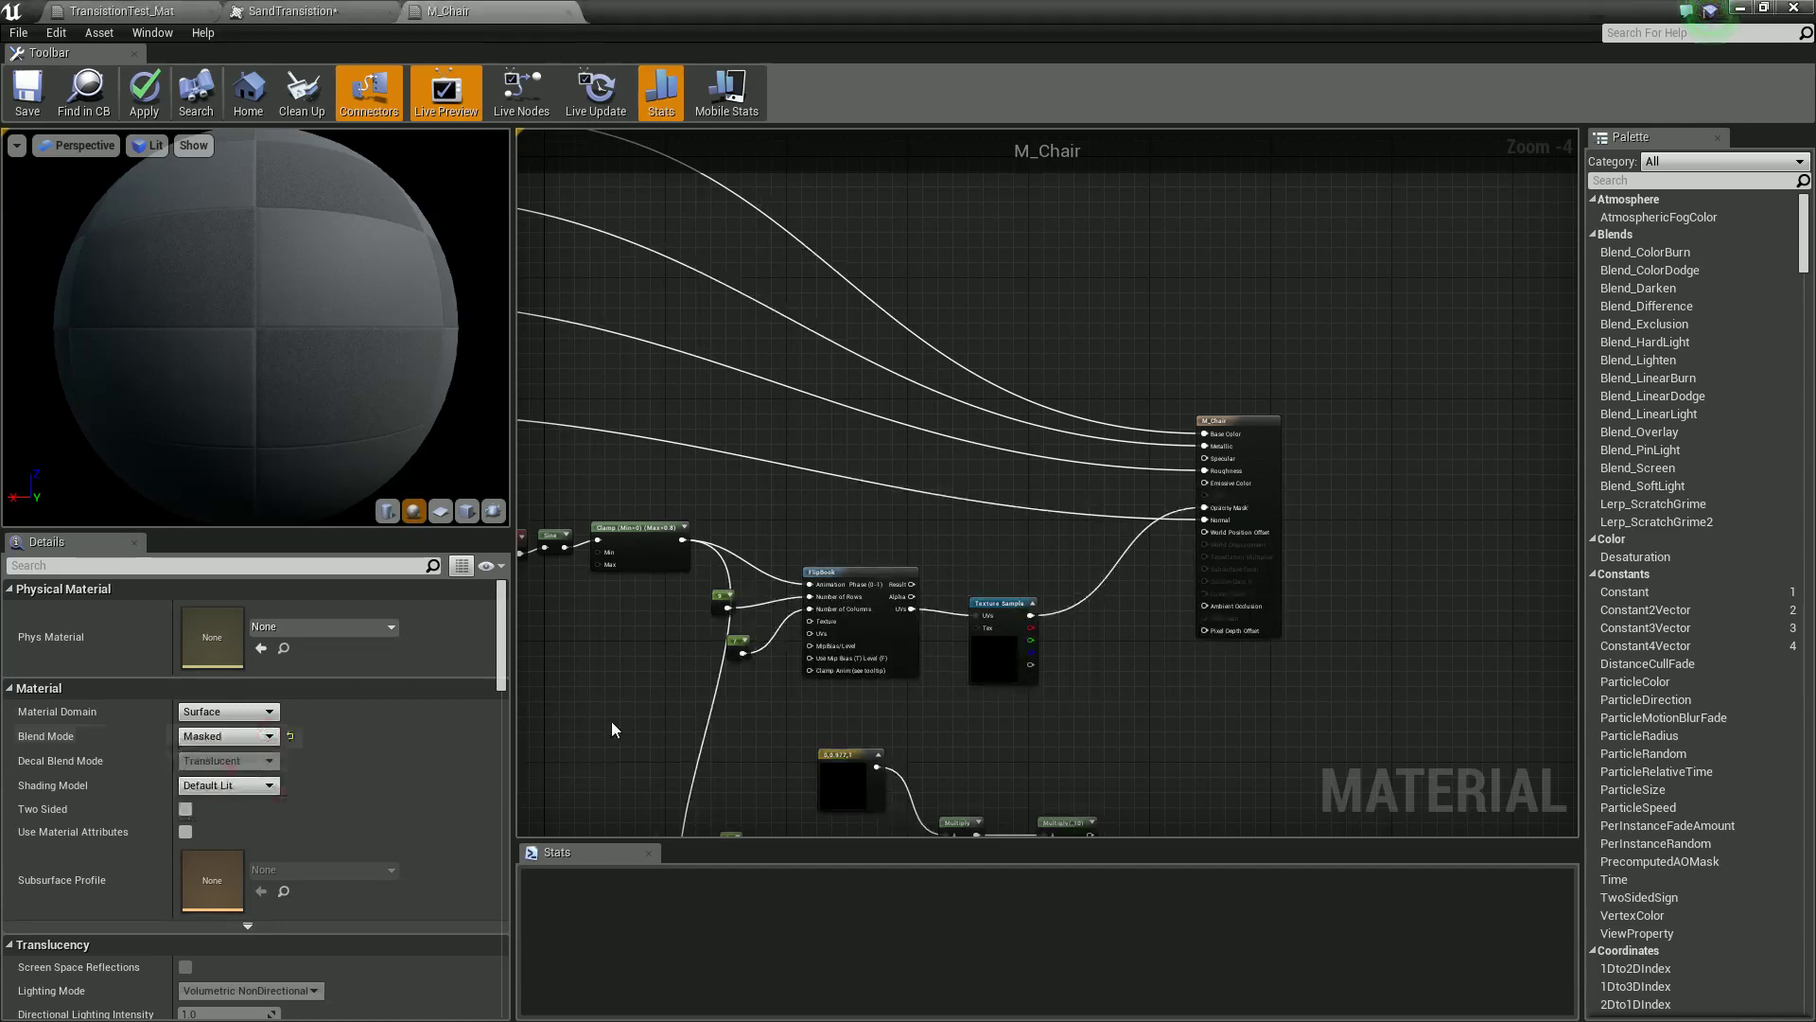
# Connect the final Multiply of the Fresnel glow to M_Chair's Emissive Color, move the editor clear of the level view and save the material.
pyautogui.moveTo(1048, 712); pyautogui.dragTo(1027, 633, button='right')
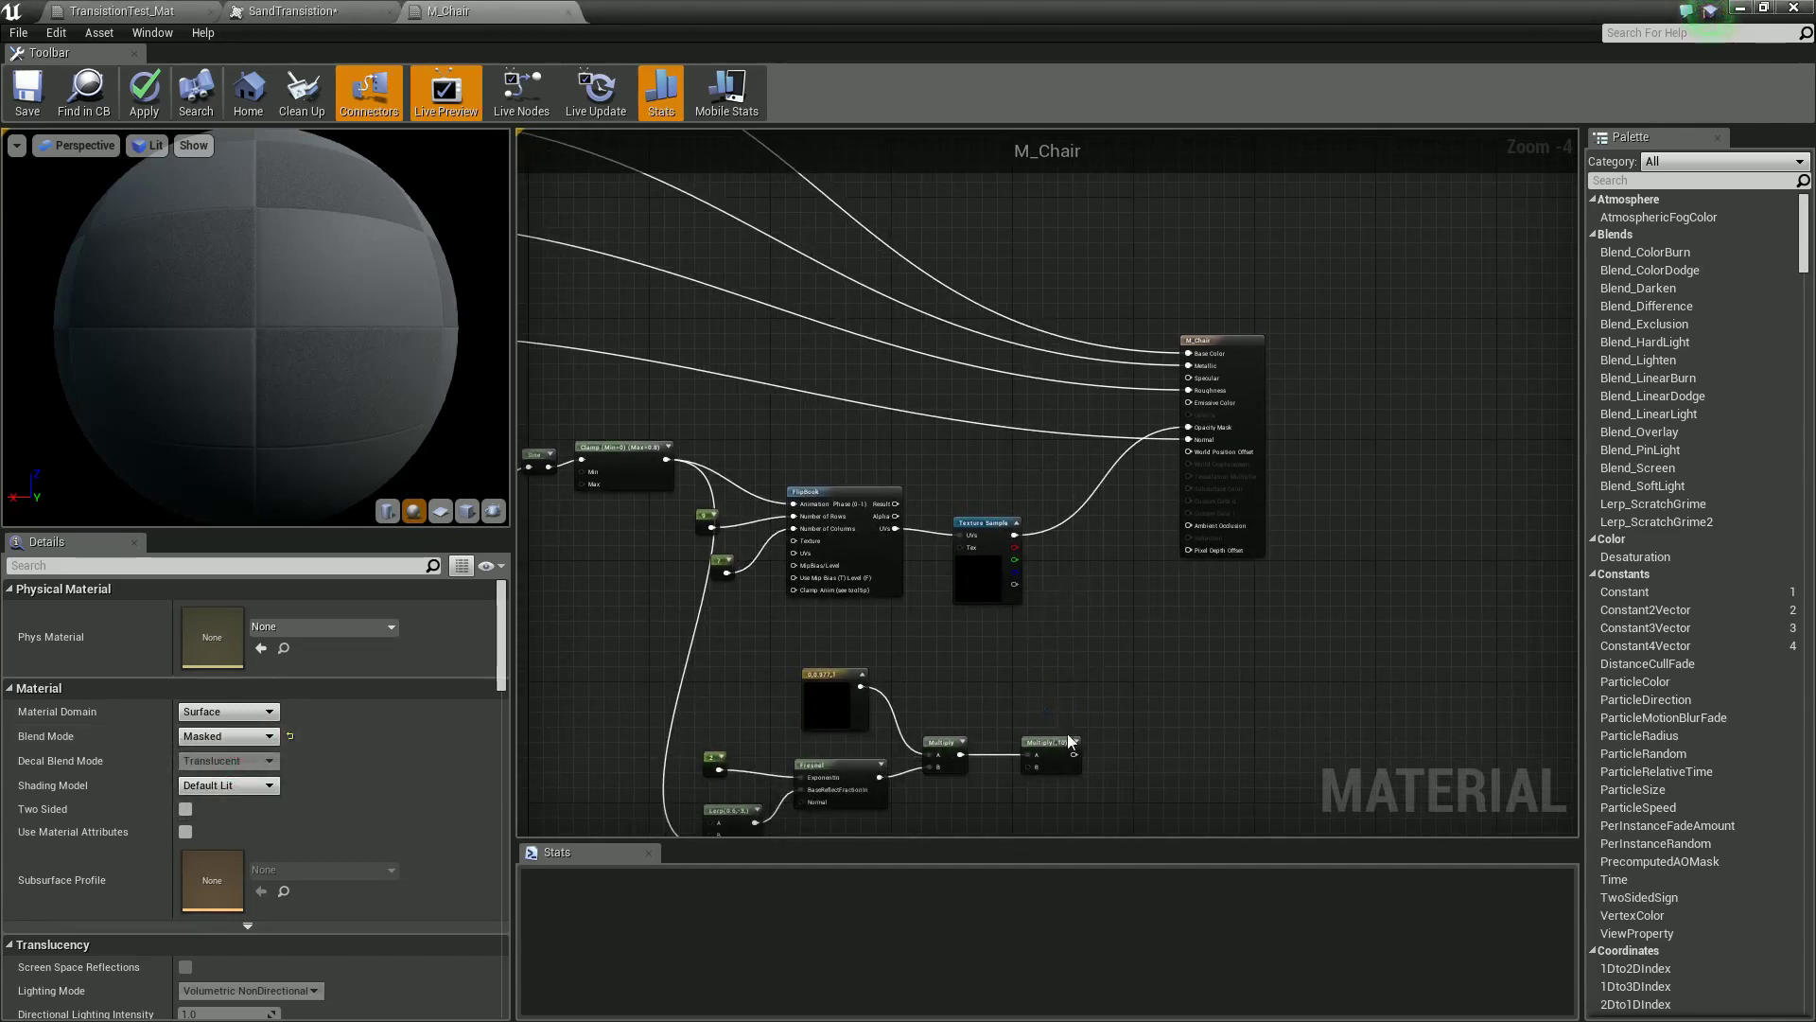
pyautogui.moveTo(1074, 754)
pyautogui.mouseDown()
pyautogui.moveTo(1206, 400)
pyautogui.moveTo(1097, 662)
pyautogui.moveTo(1117, 762)
pyautogui.moveTo(1077, 752)
pyautogui.mouseUp()
pyautogui.click(986, 271)
pyautogui.moveTo(813, 23); pyautogui.dragTo(1461, 764)
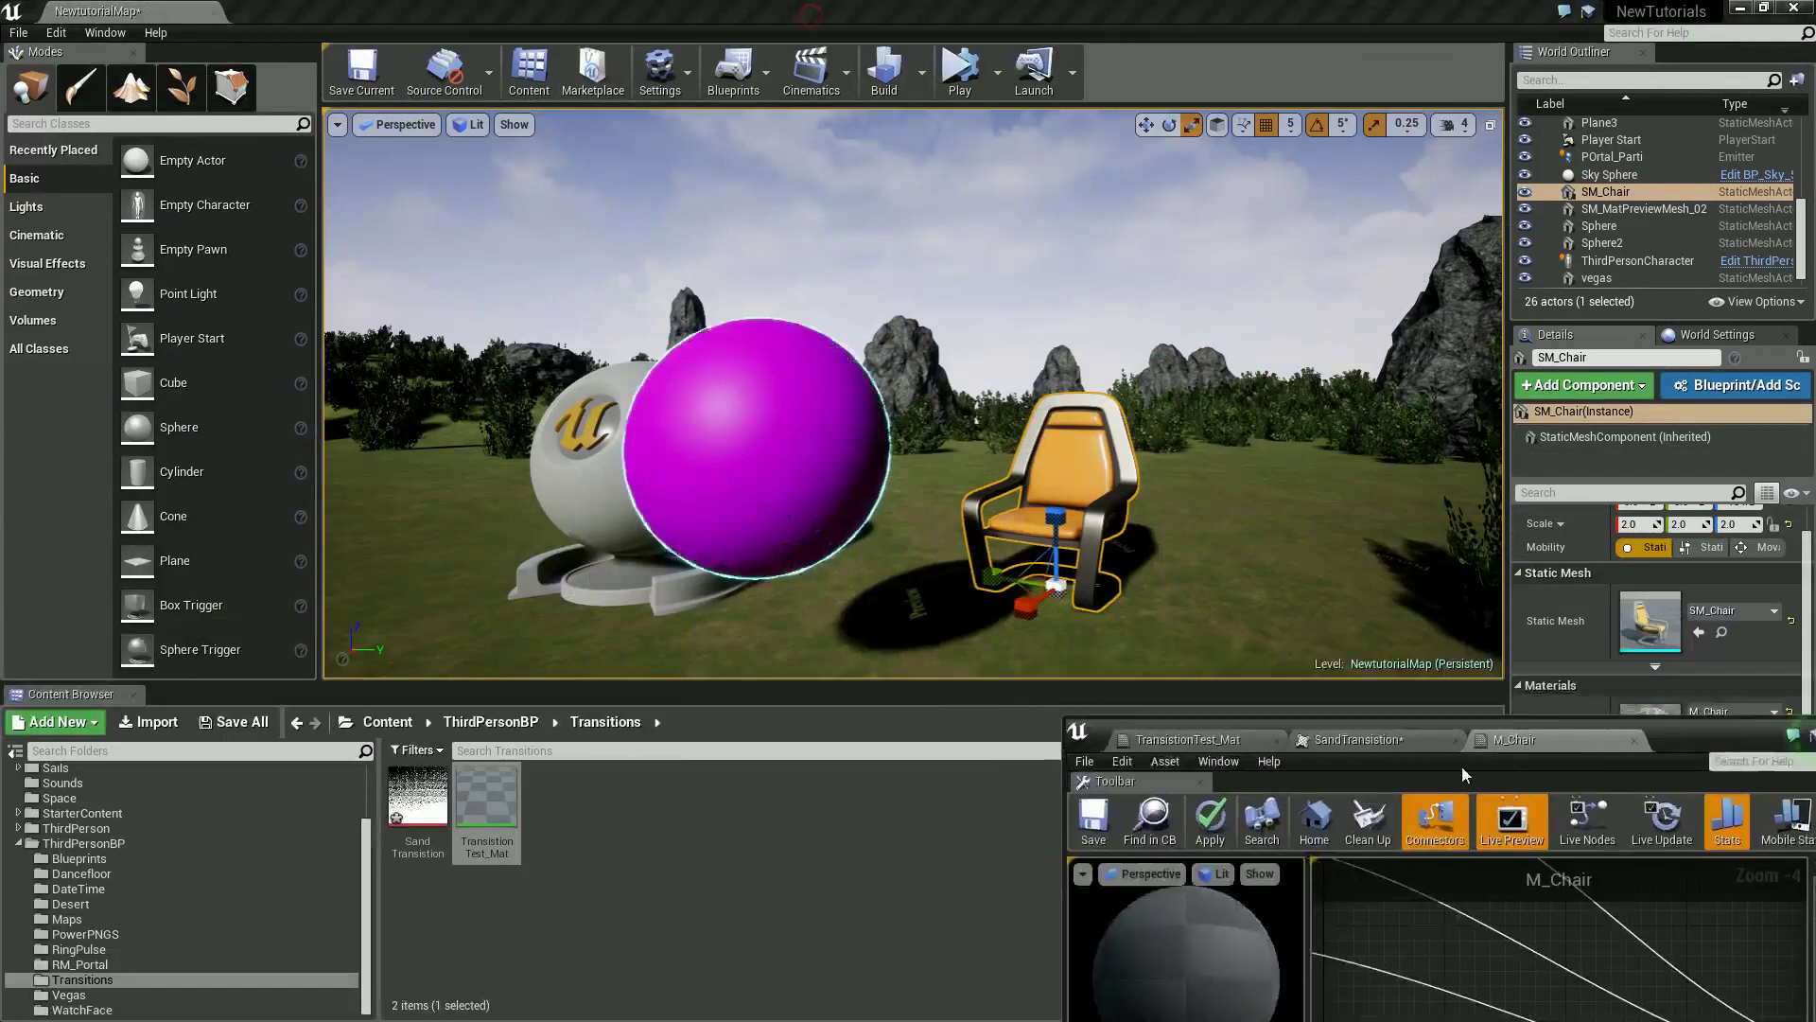
pyautogui.click(1094, 819)
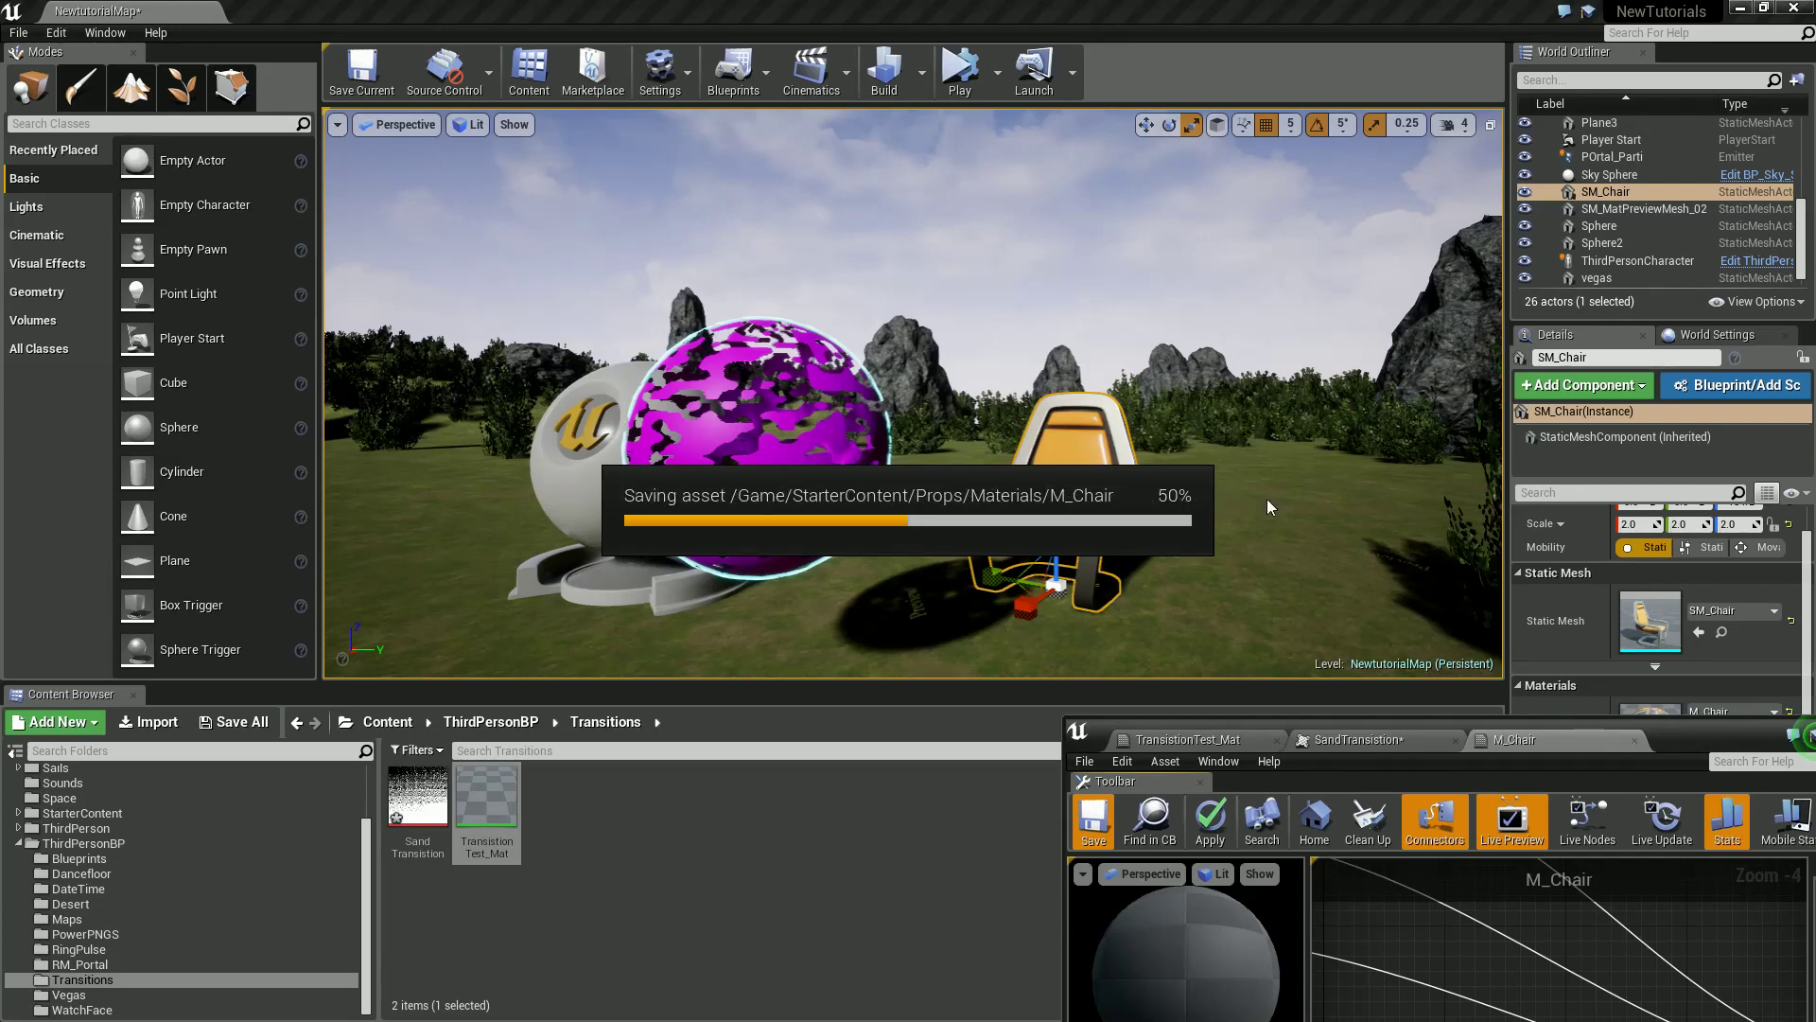
# Examine the chair's dissolve and glowing edge from near and far in the full-screen level view.
pyautogui.moveTo(1235, 569); pyautogui.dragTo(1164, 595, button='right')
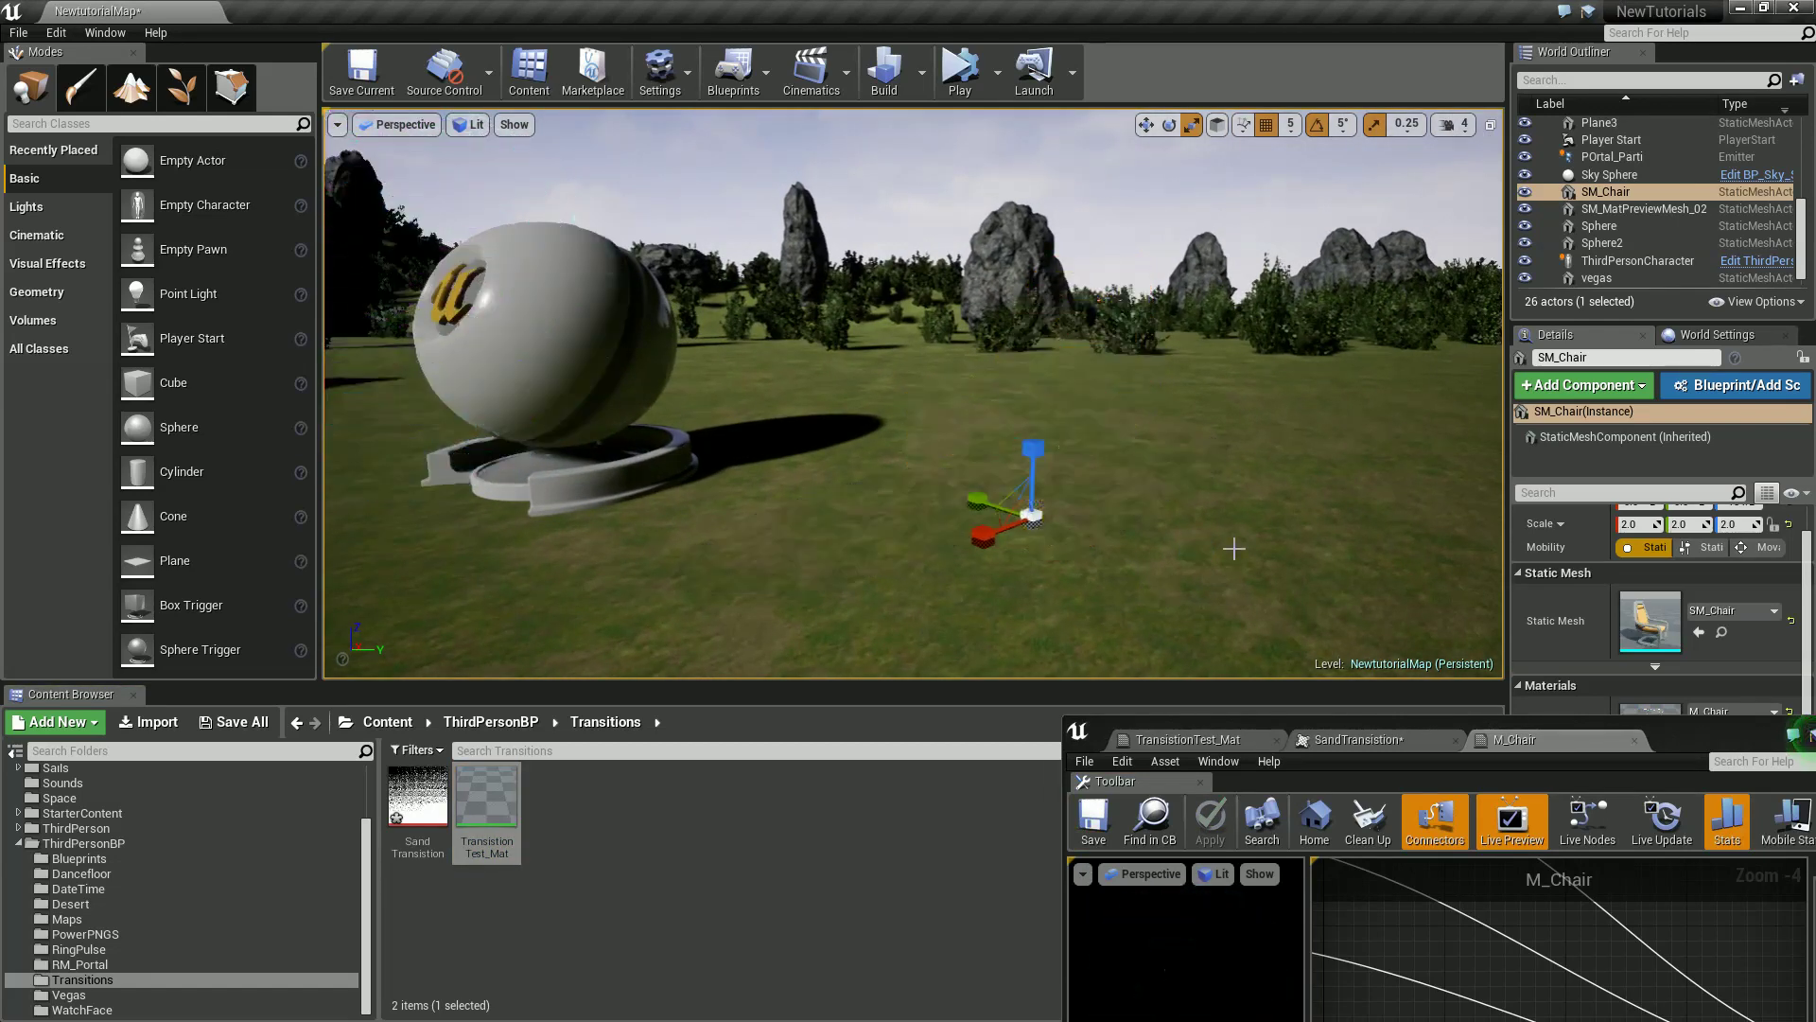
pyautogui.click(1128, 214)
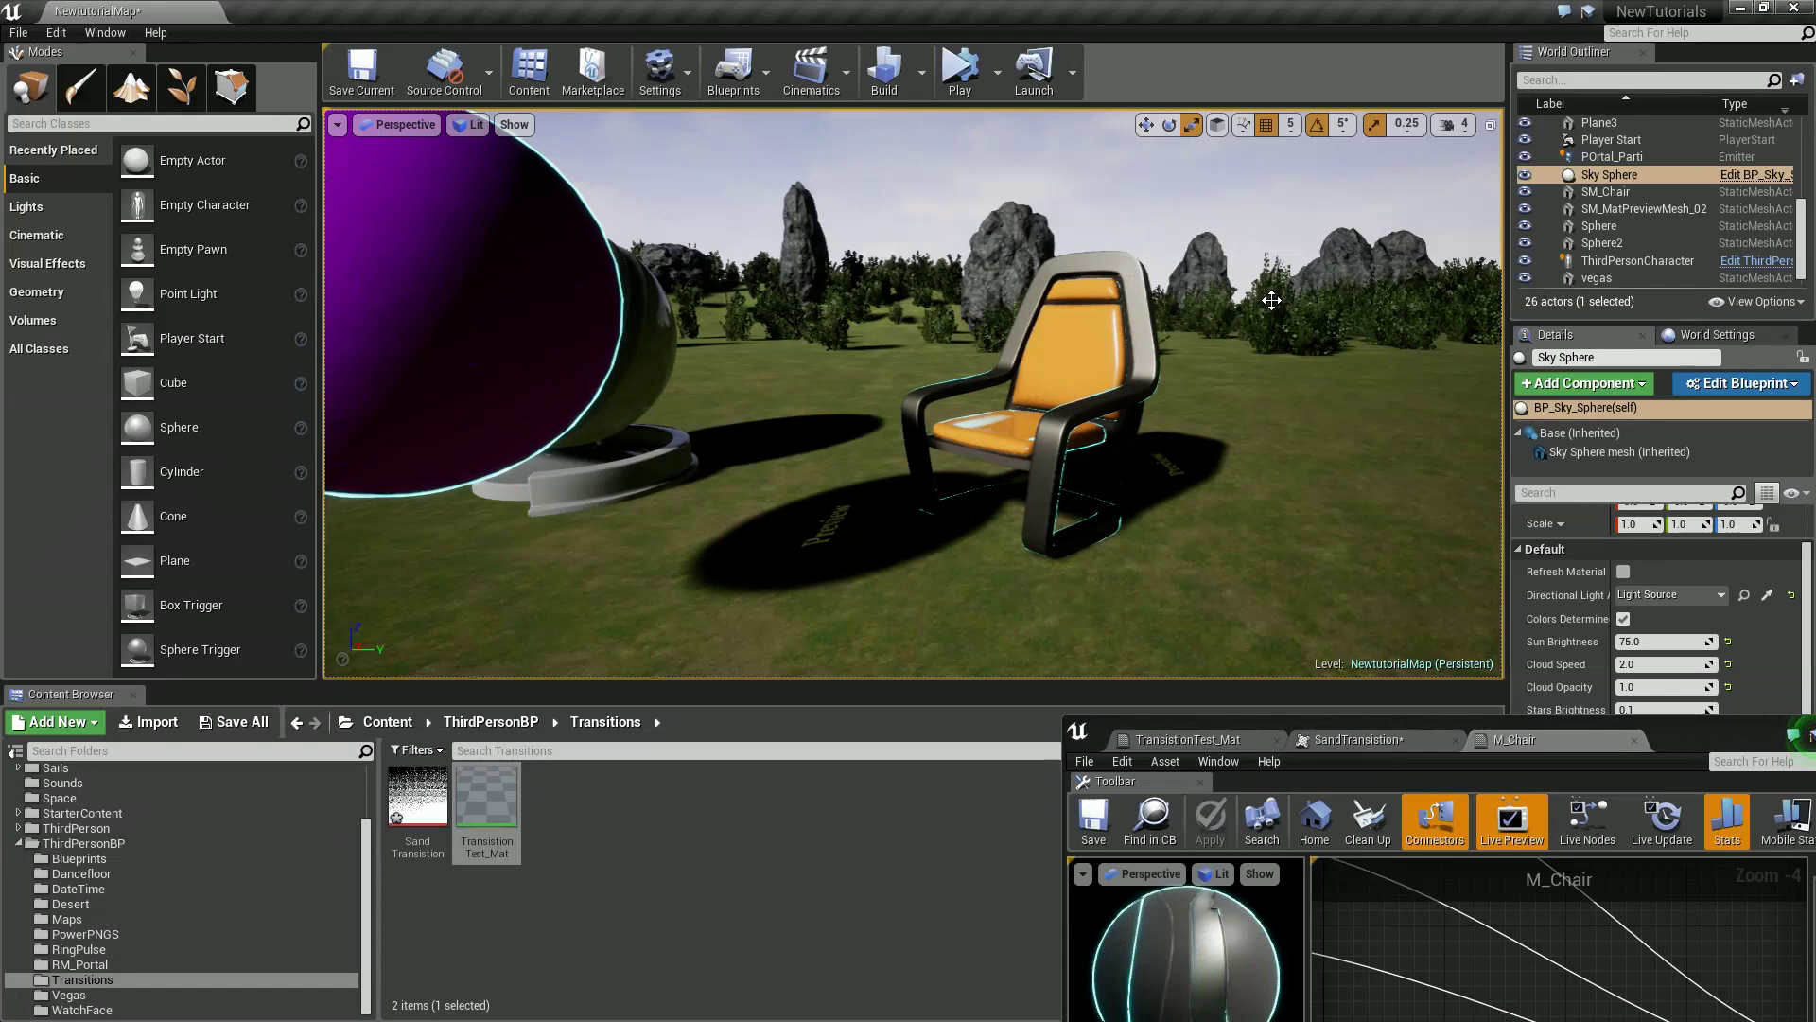
pyautogui.press('F11')
pyautogui.moveTo(1336, 399); pyautogui.dragTo(1465, 560, button='right')
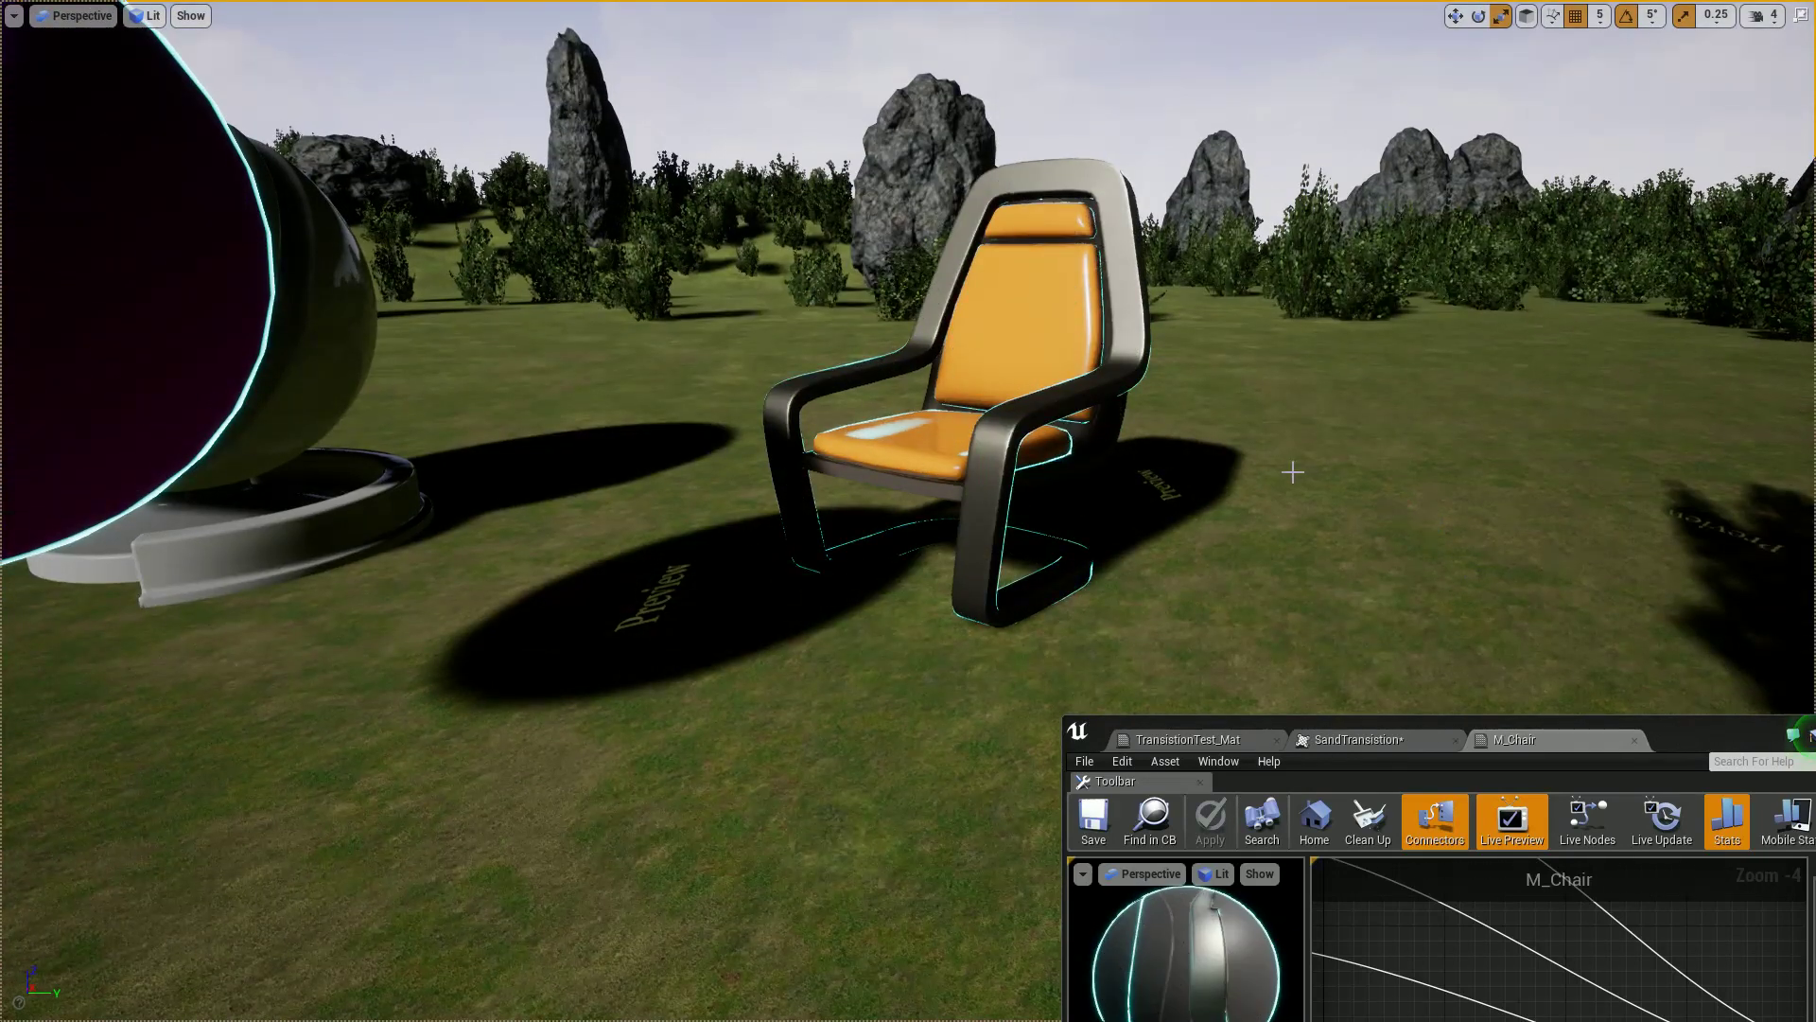
pyautogui.press('s')
pyautogui.moveTo(1292, 464); pyautogui.dragTo(1271, 462, button='right')
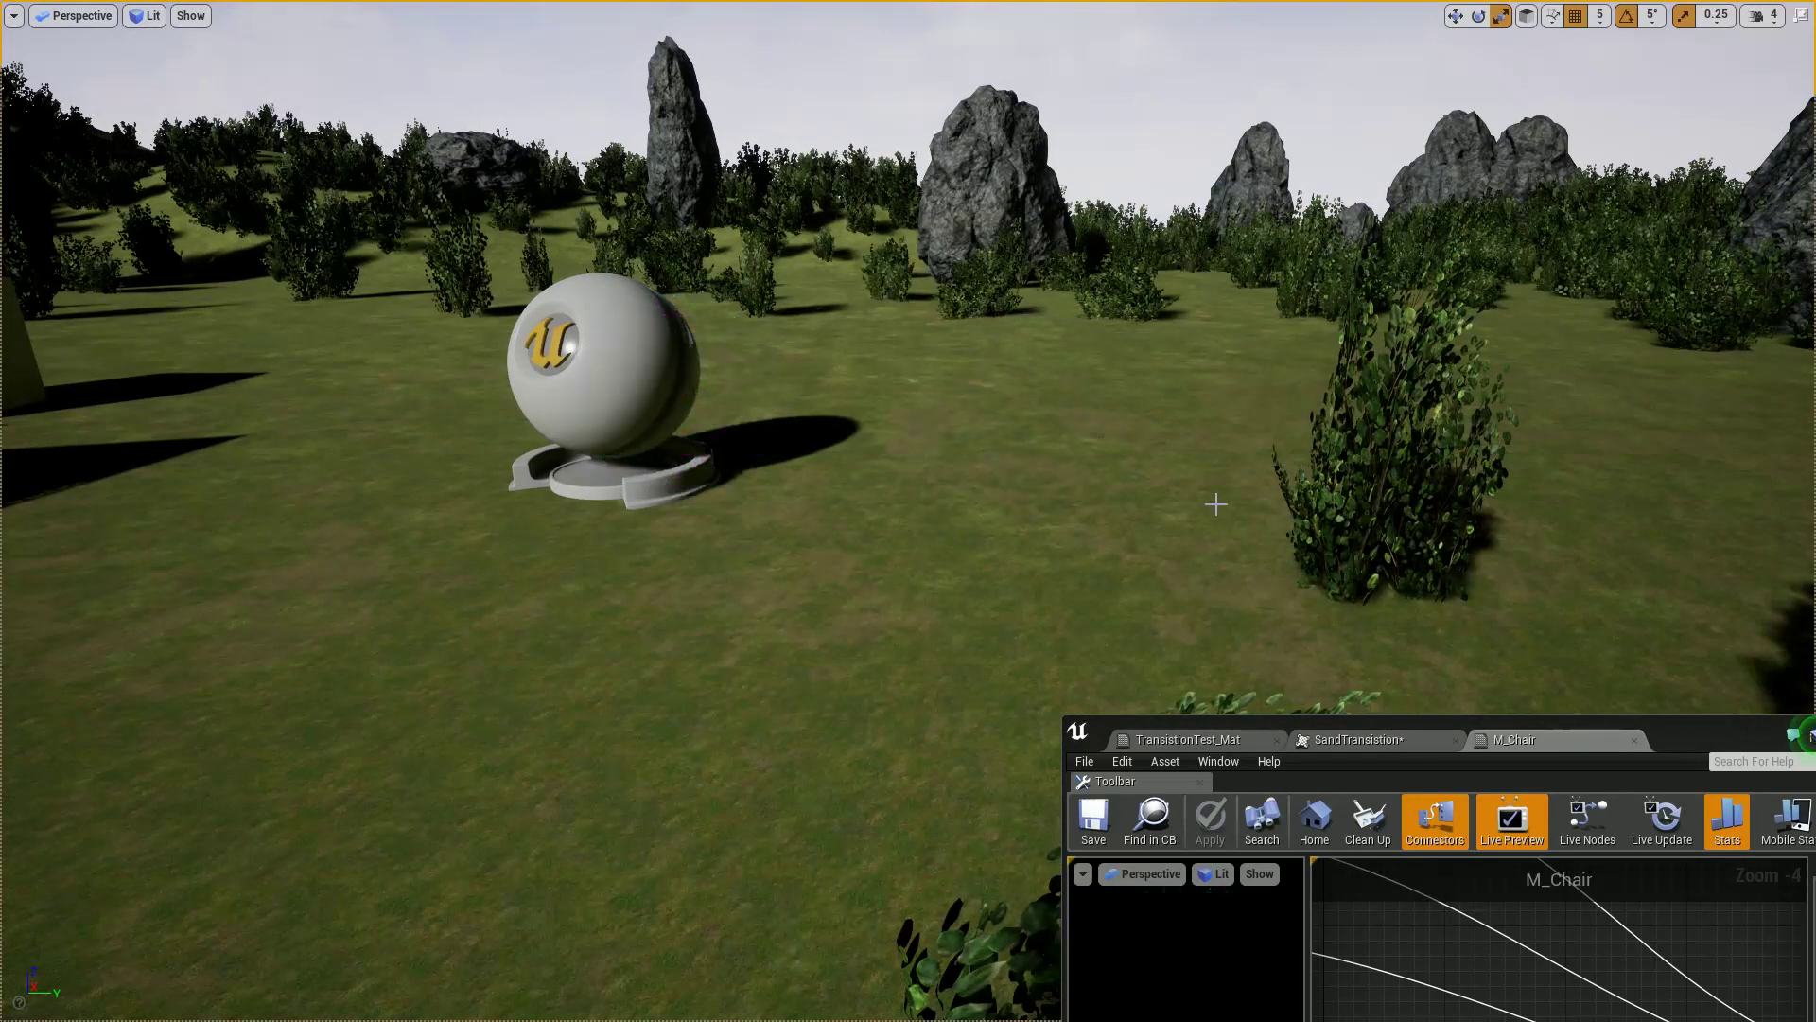
pyautogui.press('F11')
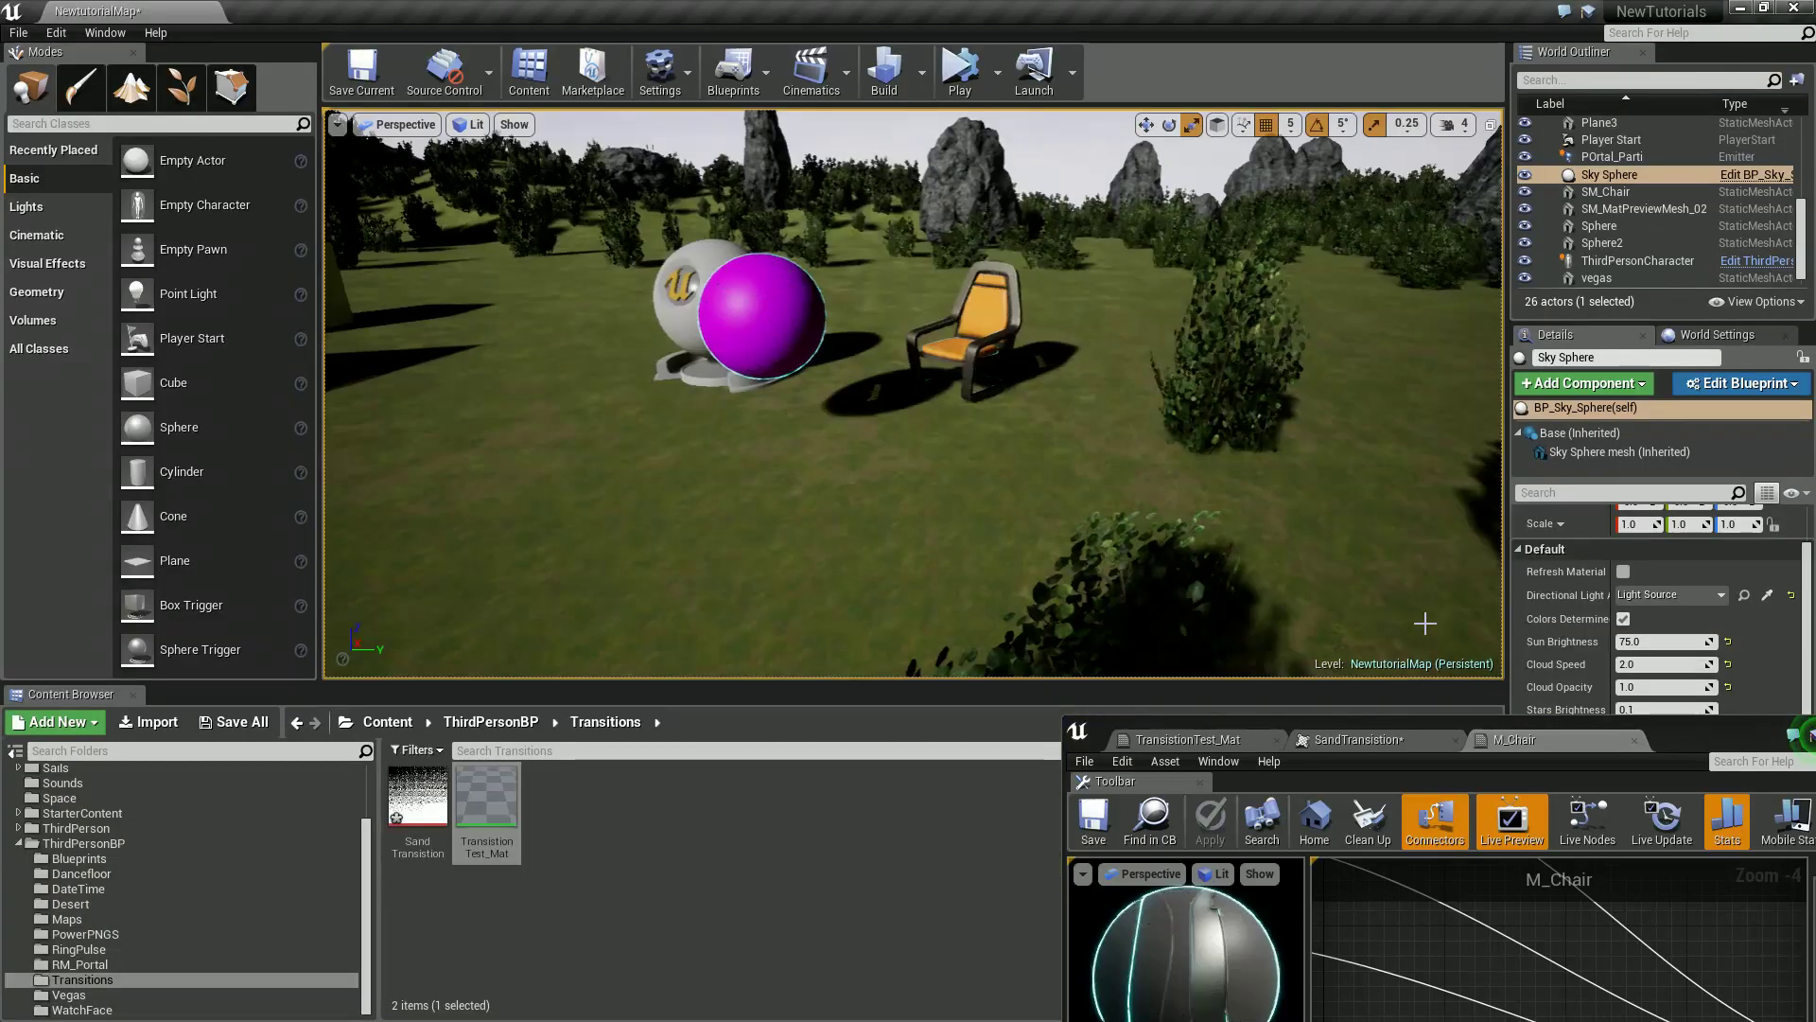
# Switch to After Effects and delete the Block Dissolve effect from Black Solid 1 in Comp 1.
pyautogui.moveTo(1676, 742); pyautogui.dragTo(1568, 516)
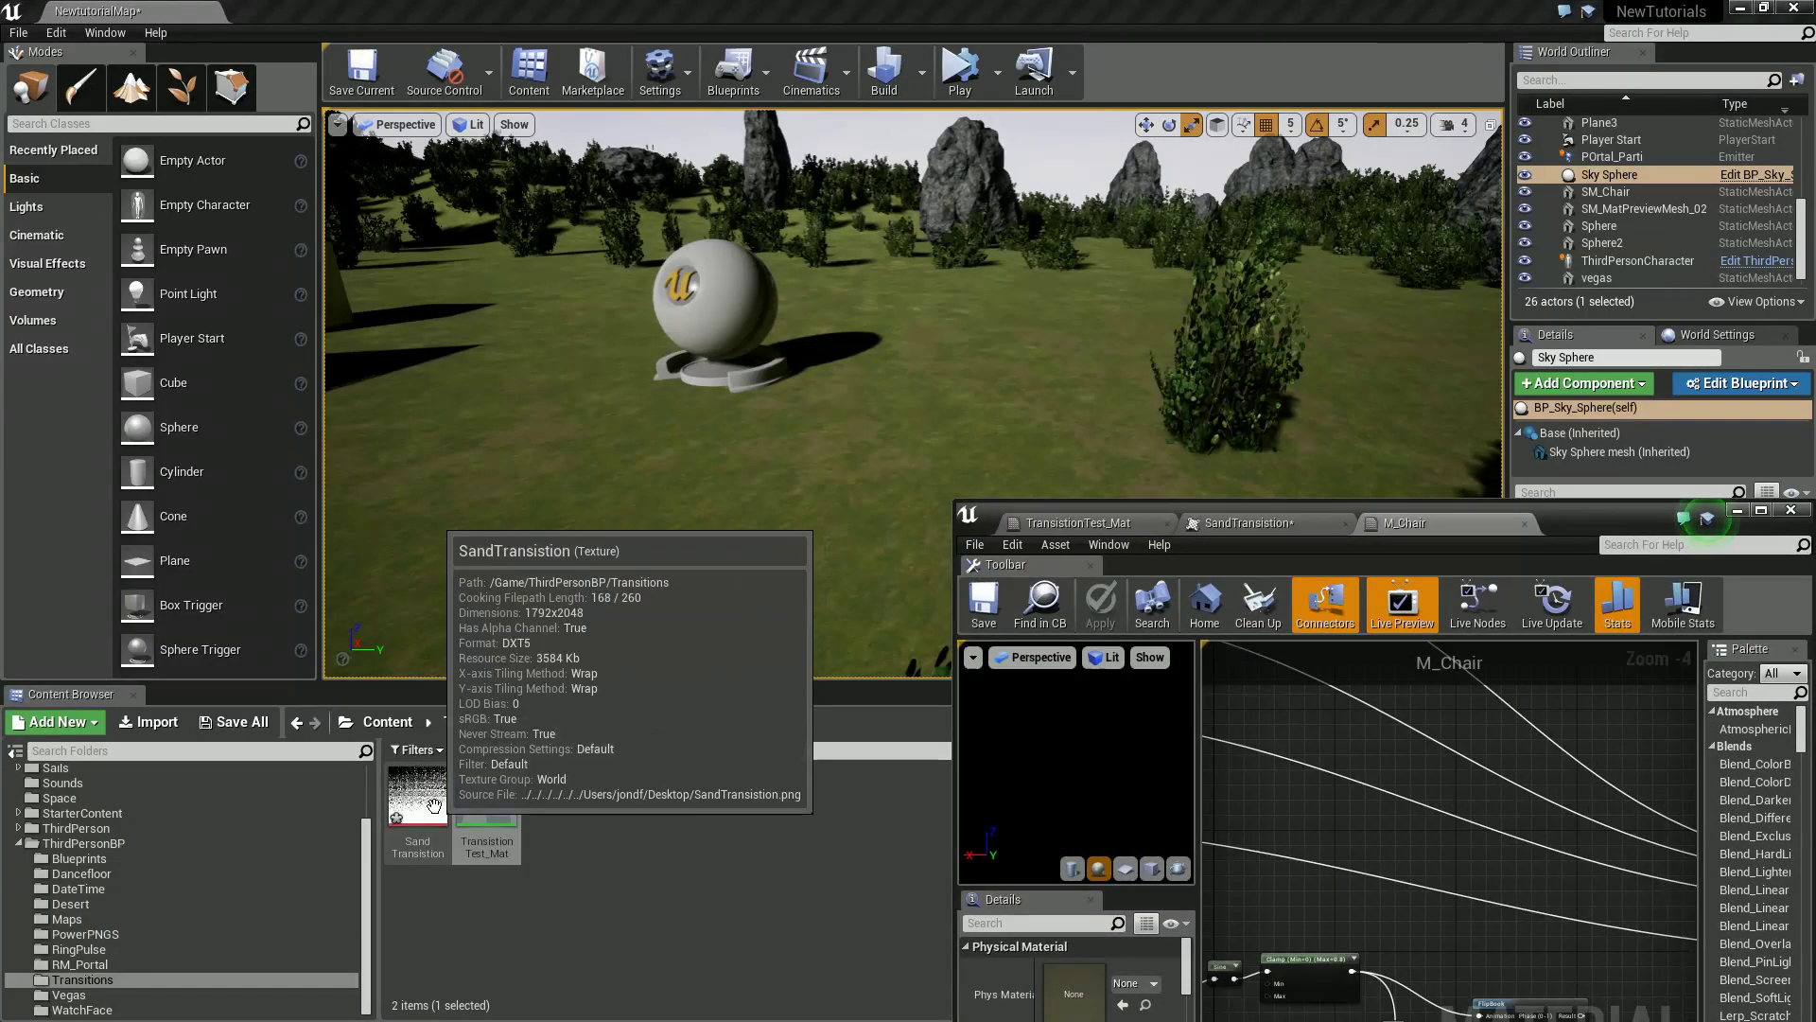
pyautogui.click(717, 838)
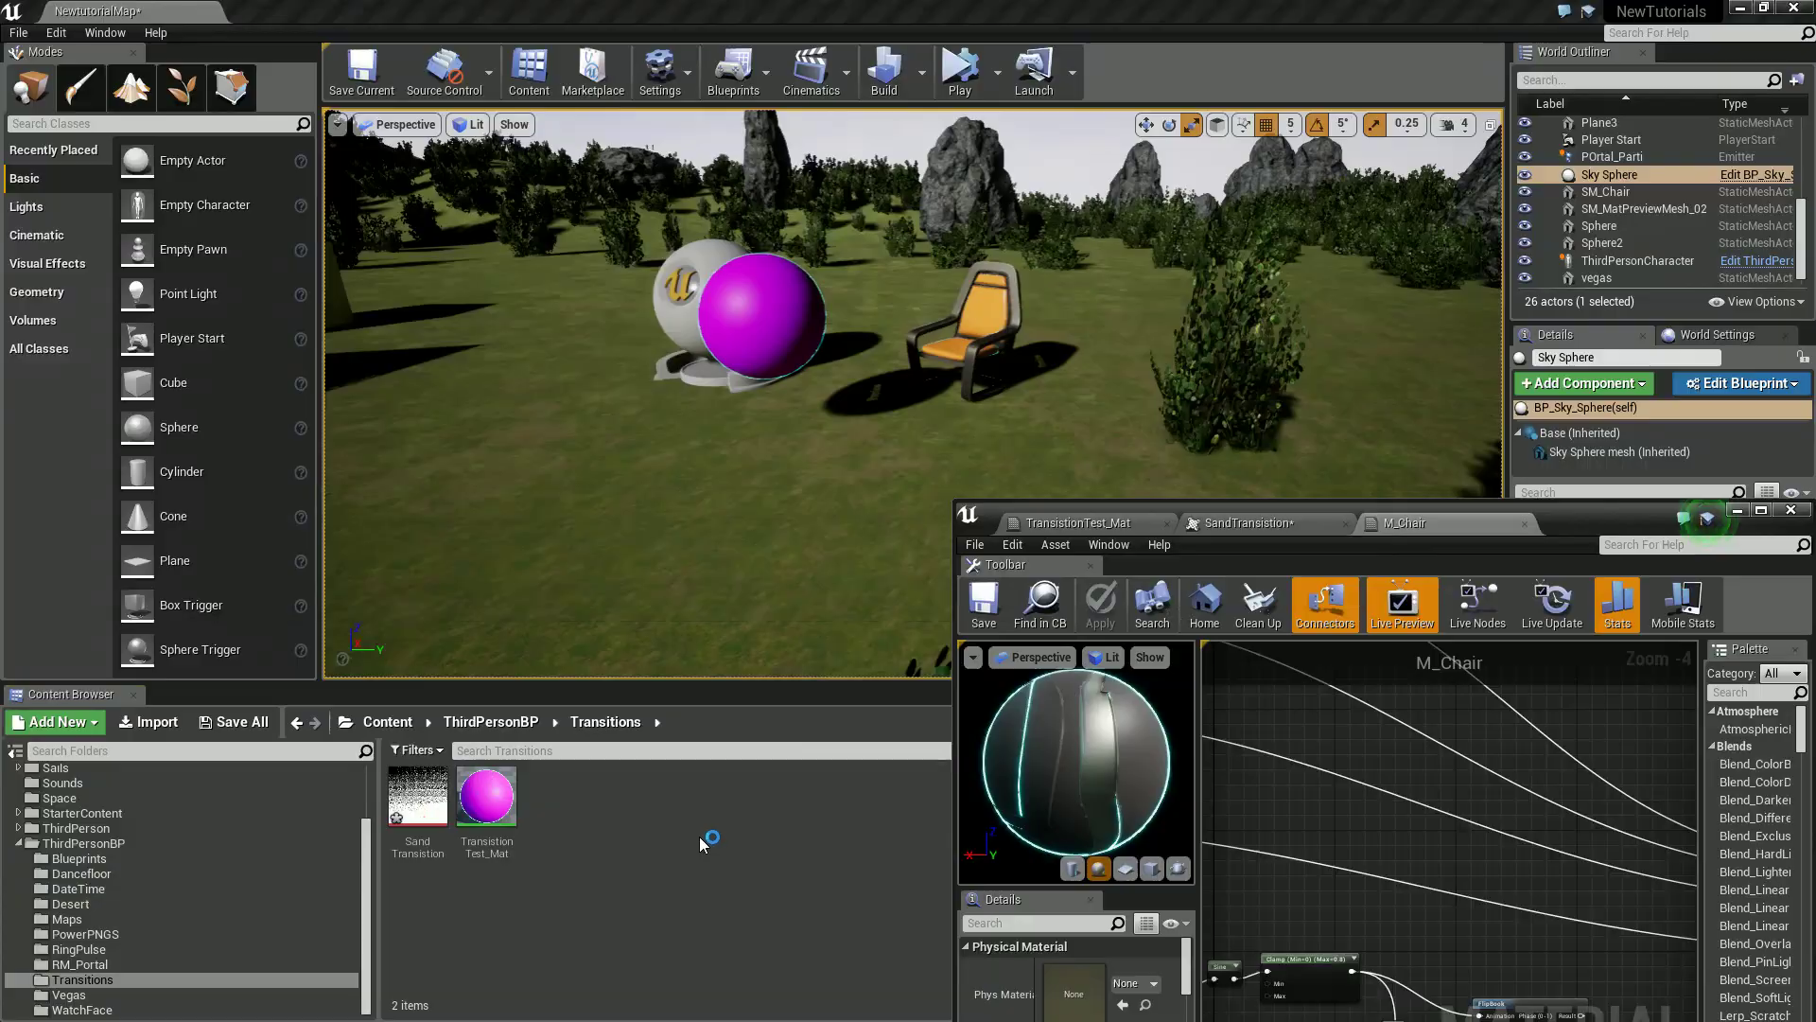
pyautogui.hotkey('alt', 'Tab')
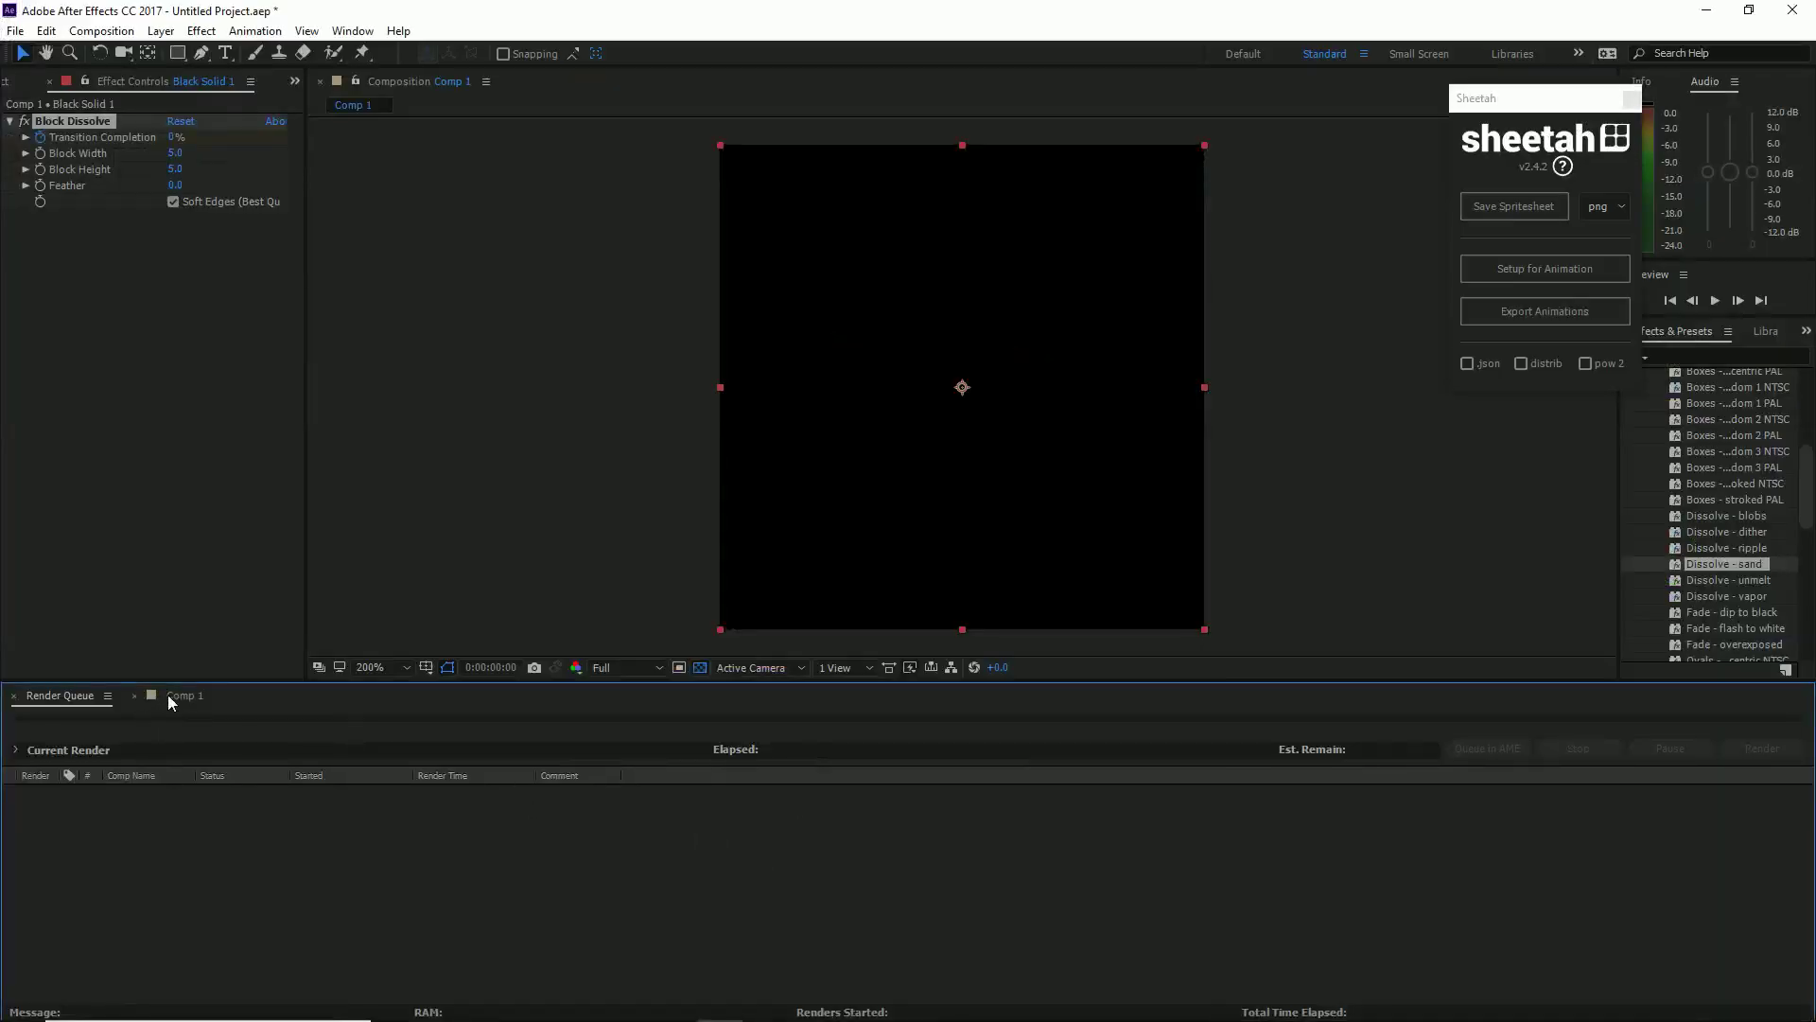
pyautogui.click(180, 695)
pyautogui.click(211, 768)
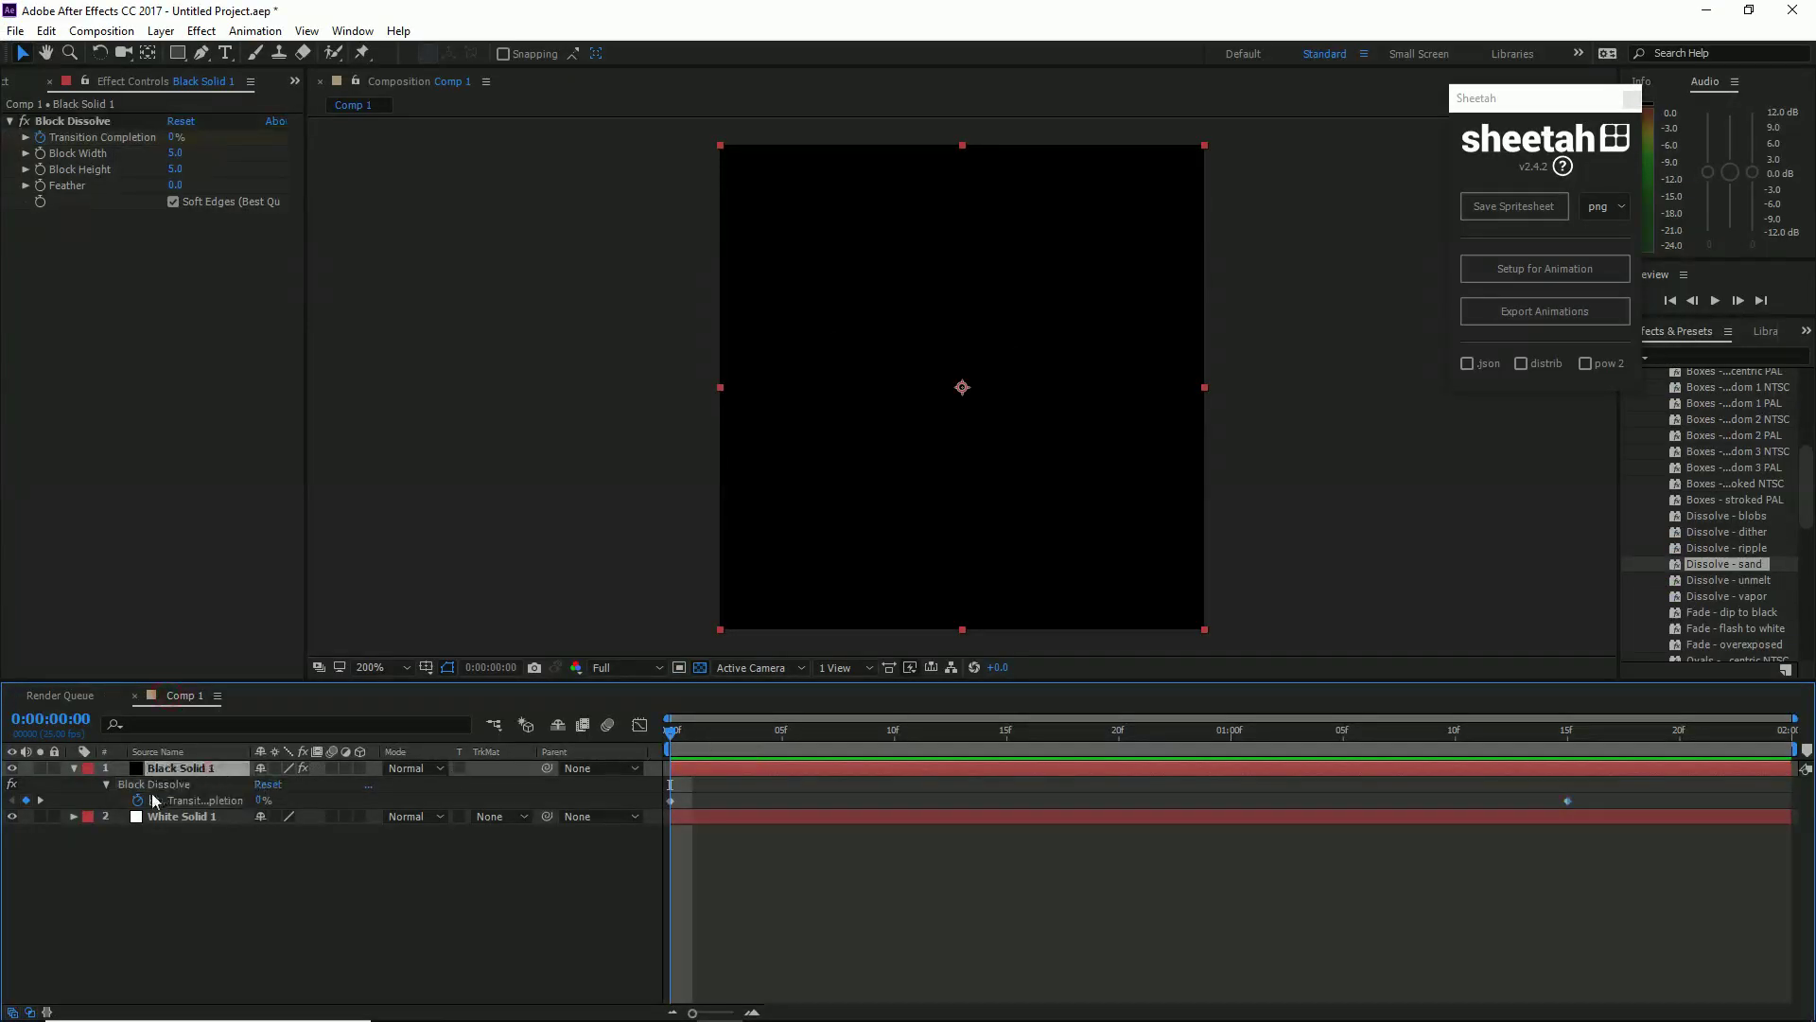
pyautogui.click(80, 124)
pyautogui.press('Delete')
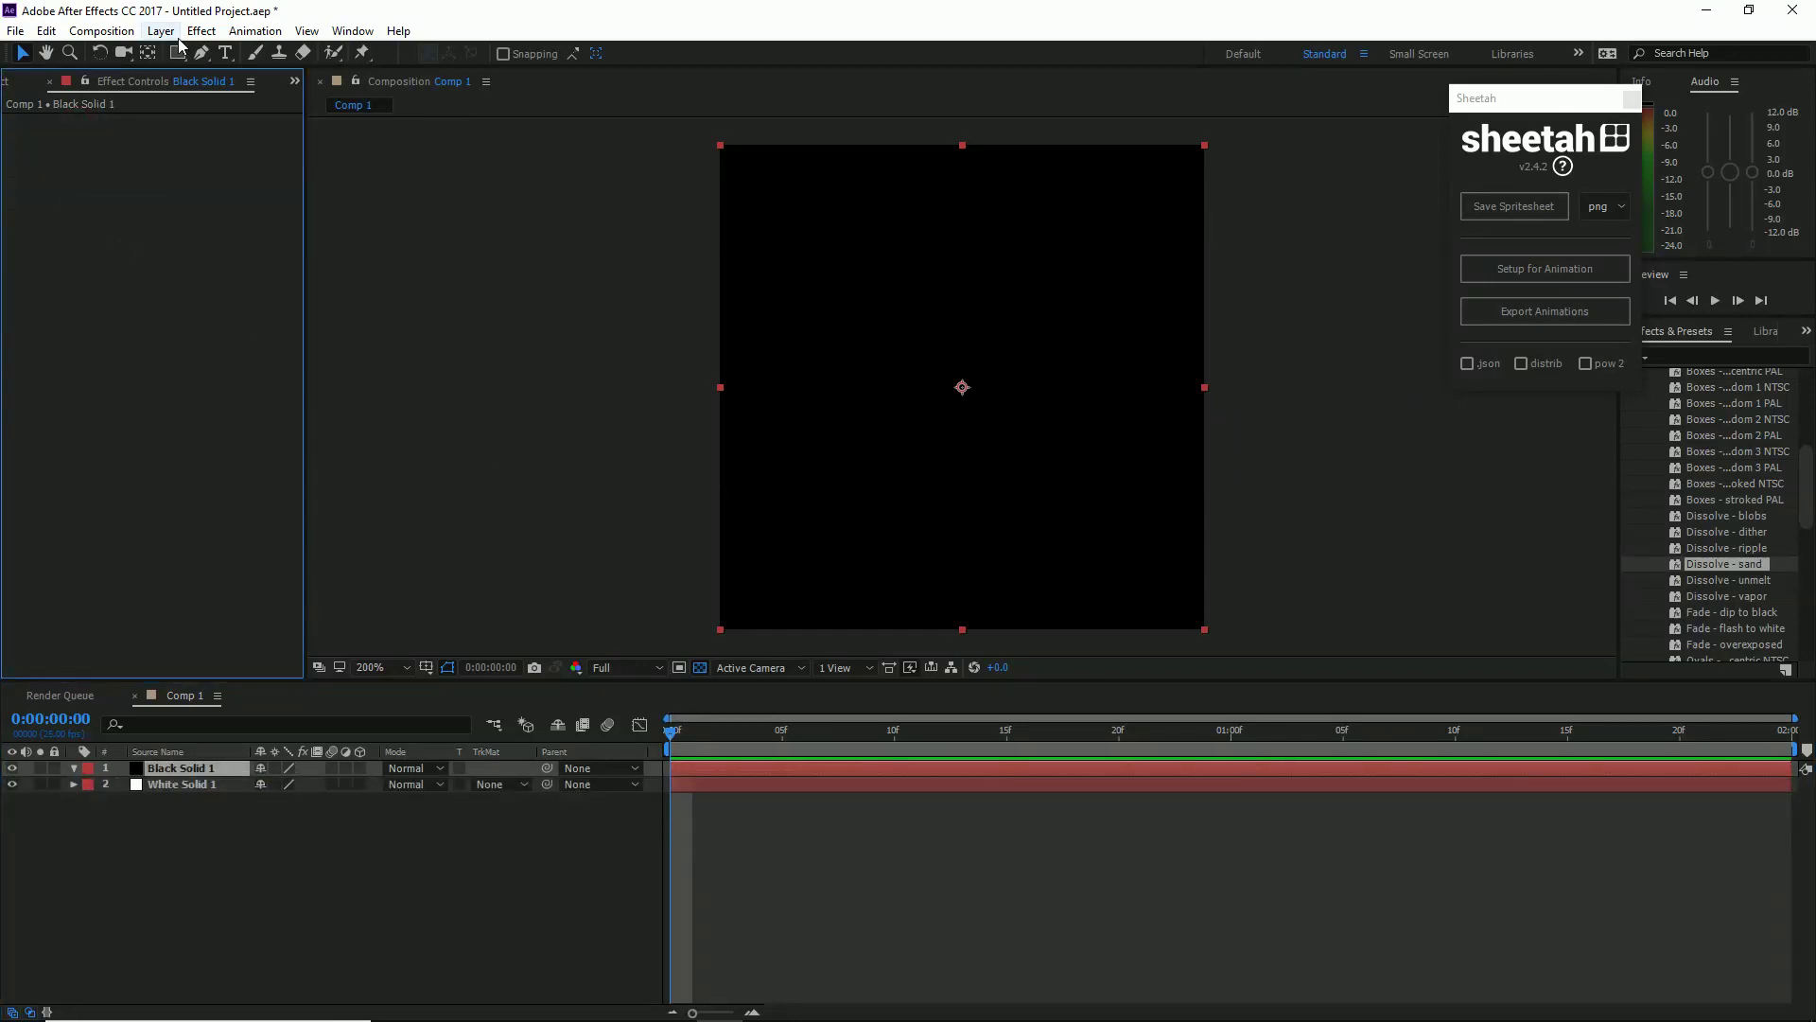
# Apply the Venetian Blinds transition effect to Black Solid 1.
pyautogui.click(201, 30)
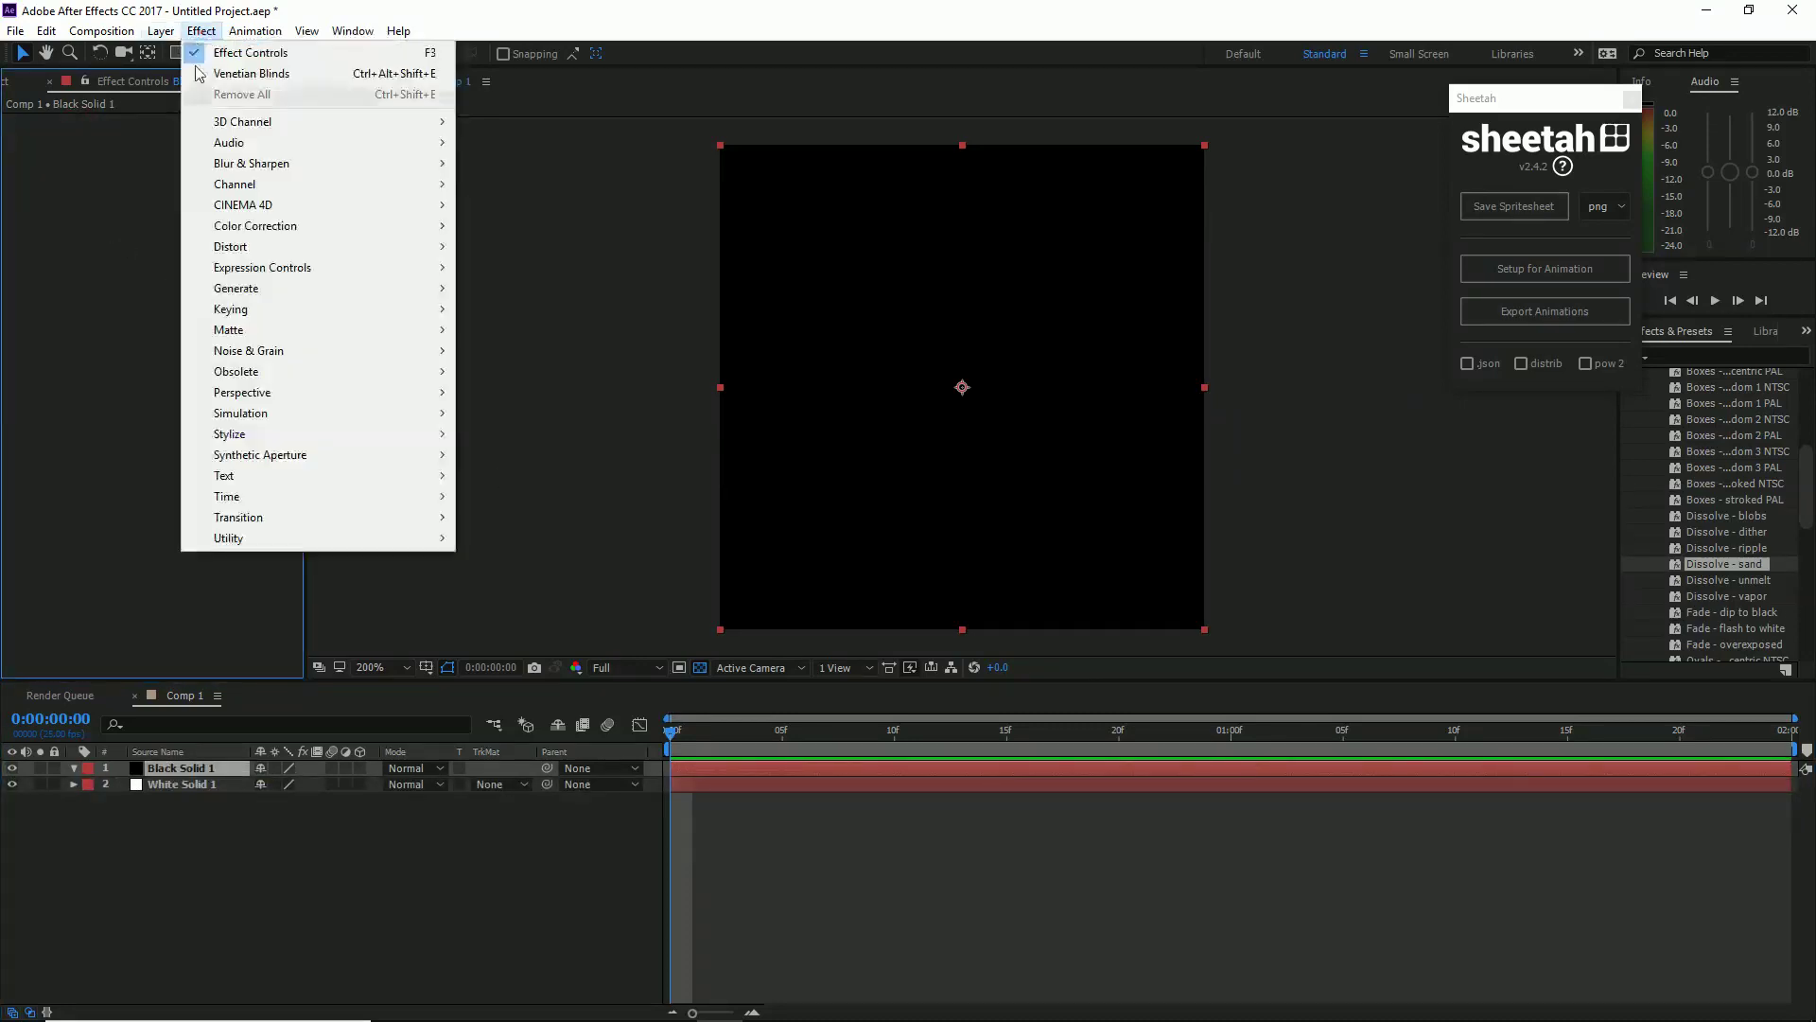
pyautogui.moveTo(325, 523)
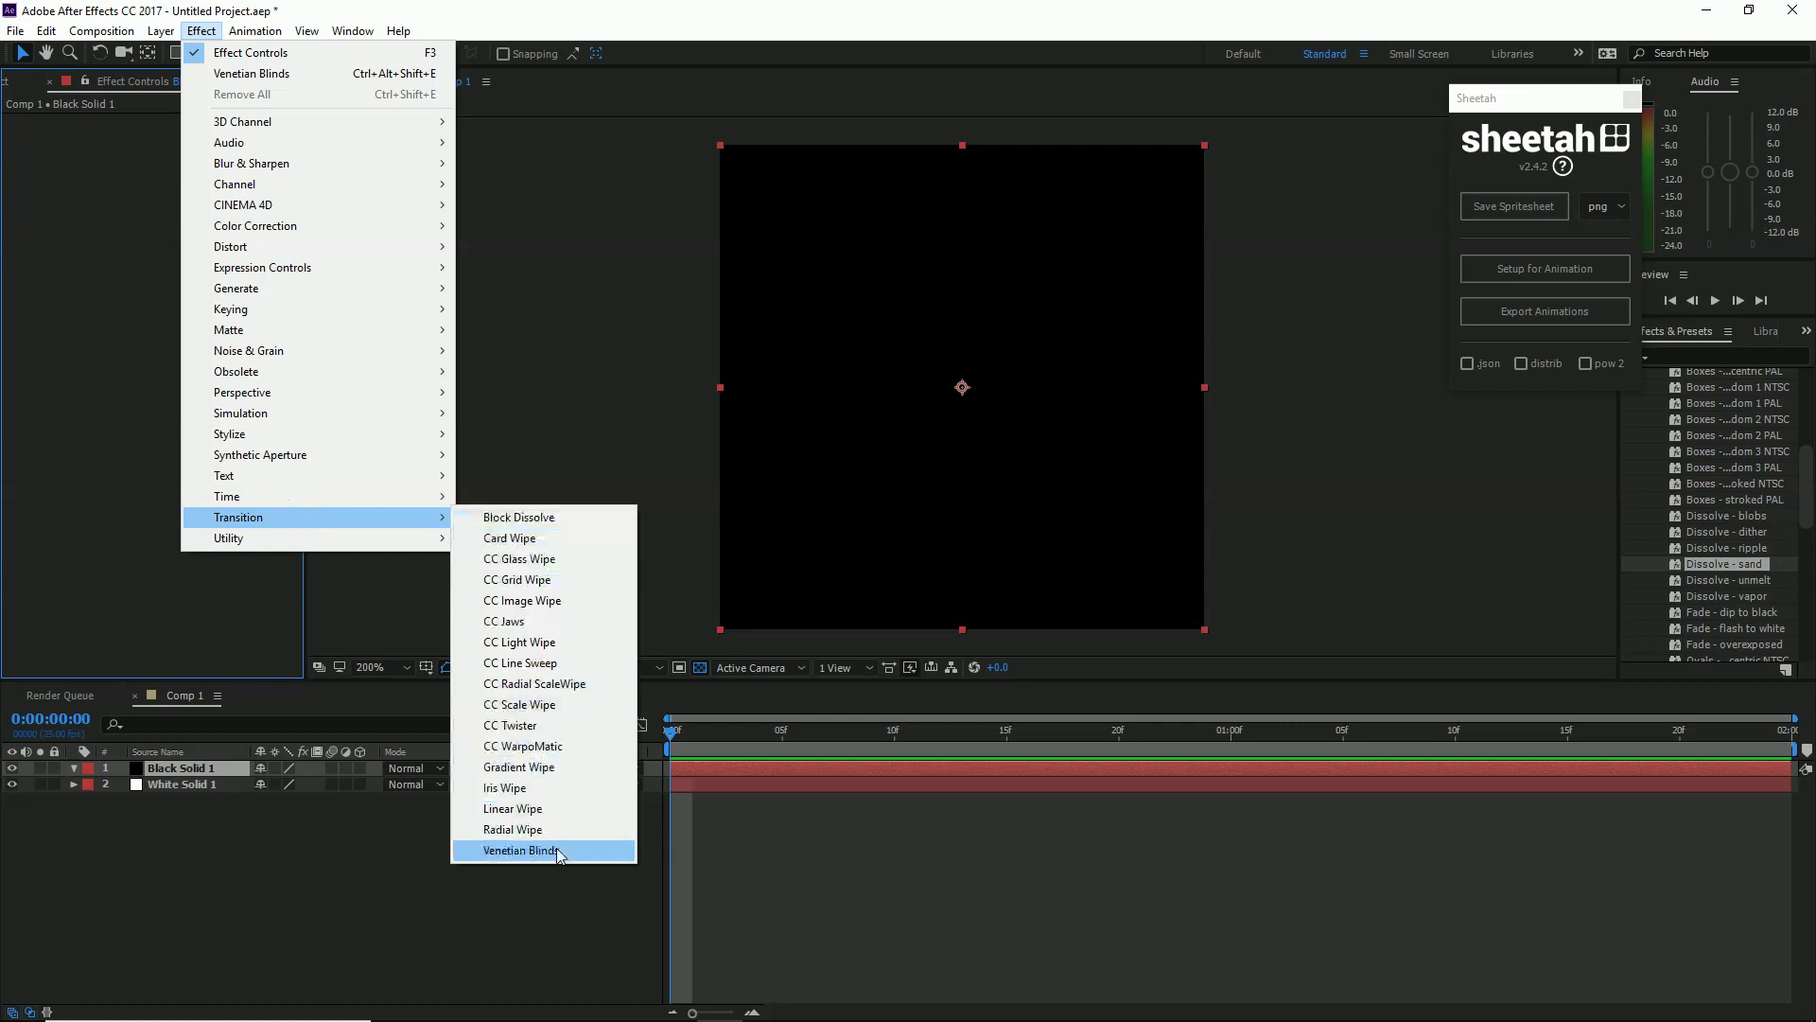
pyautogui.click(520, 850)
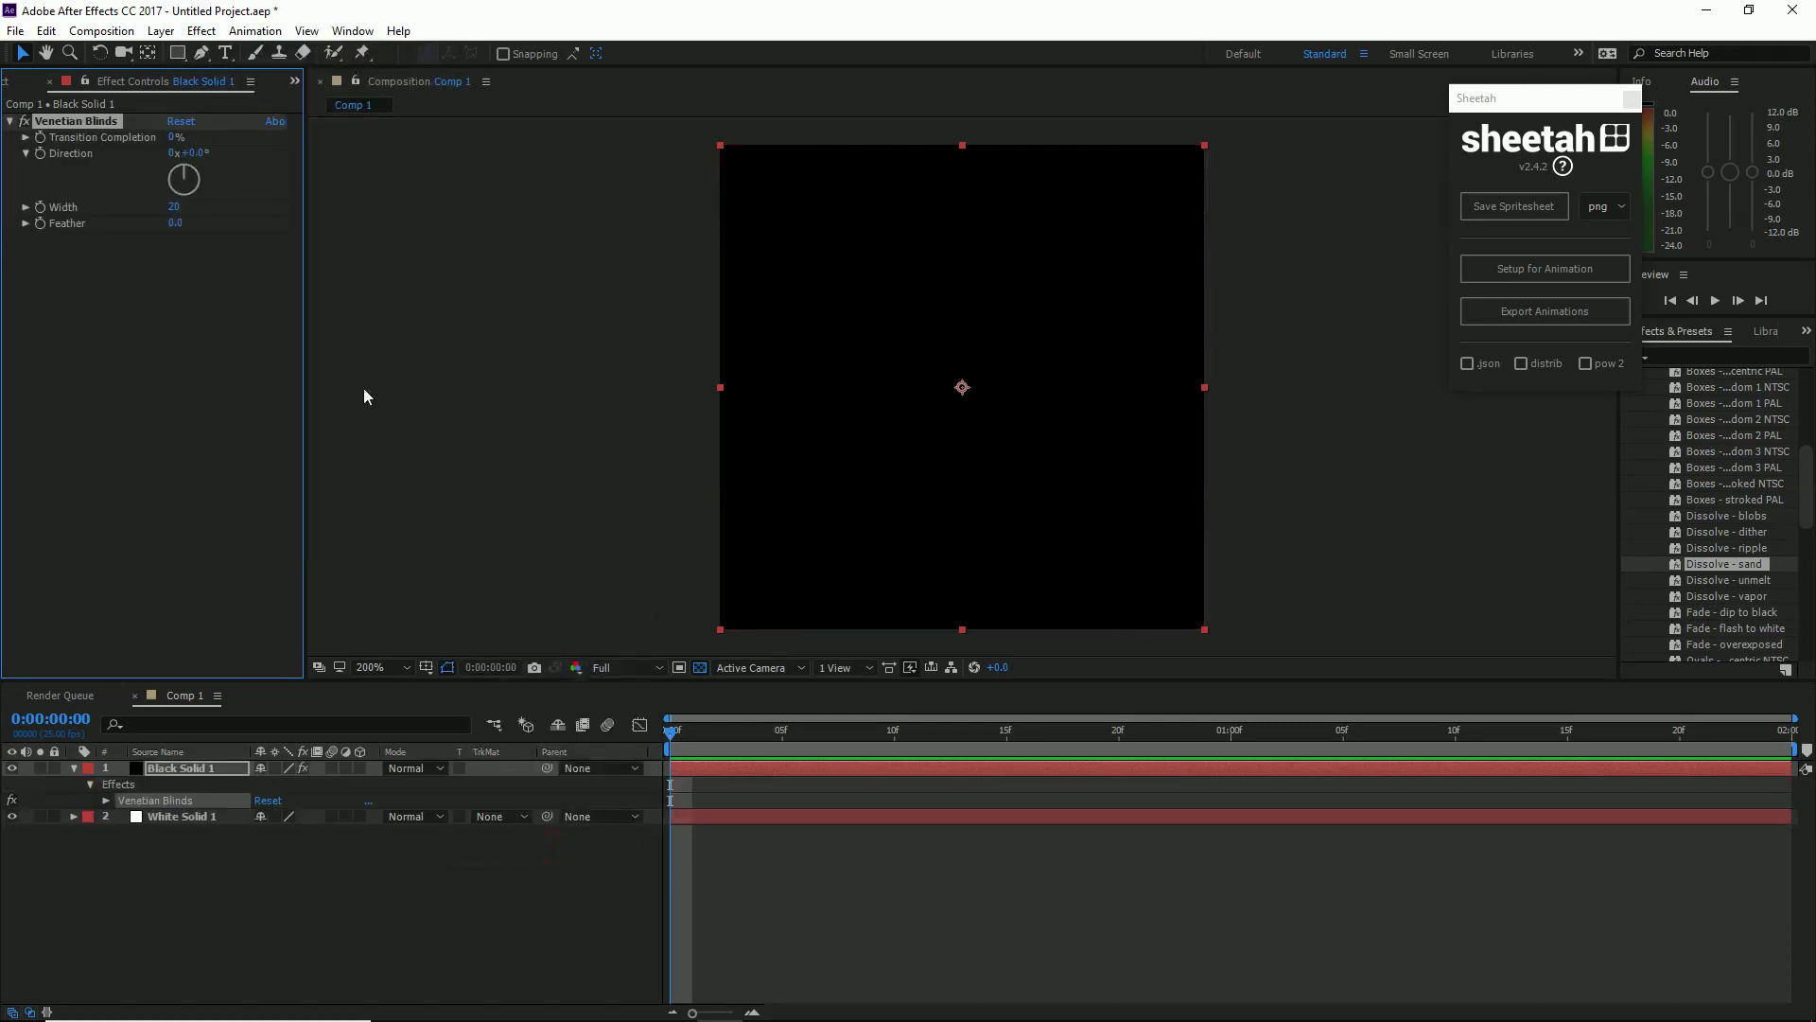
# Keyframe the Venetian Blinds Transition Completion at 0% on the first frame and 100% at 0:00:01:15.
pyautogui.moveTo(173, 140); pyautogui.dragTo(54, 147)
pyautogui.moveTo(686, 738); pyautogui.dragTo(1119, 773)
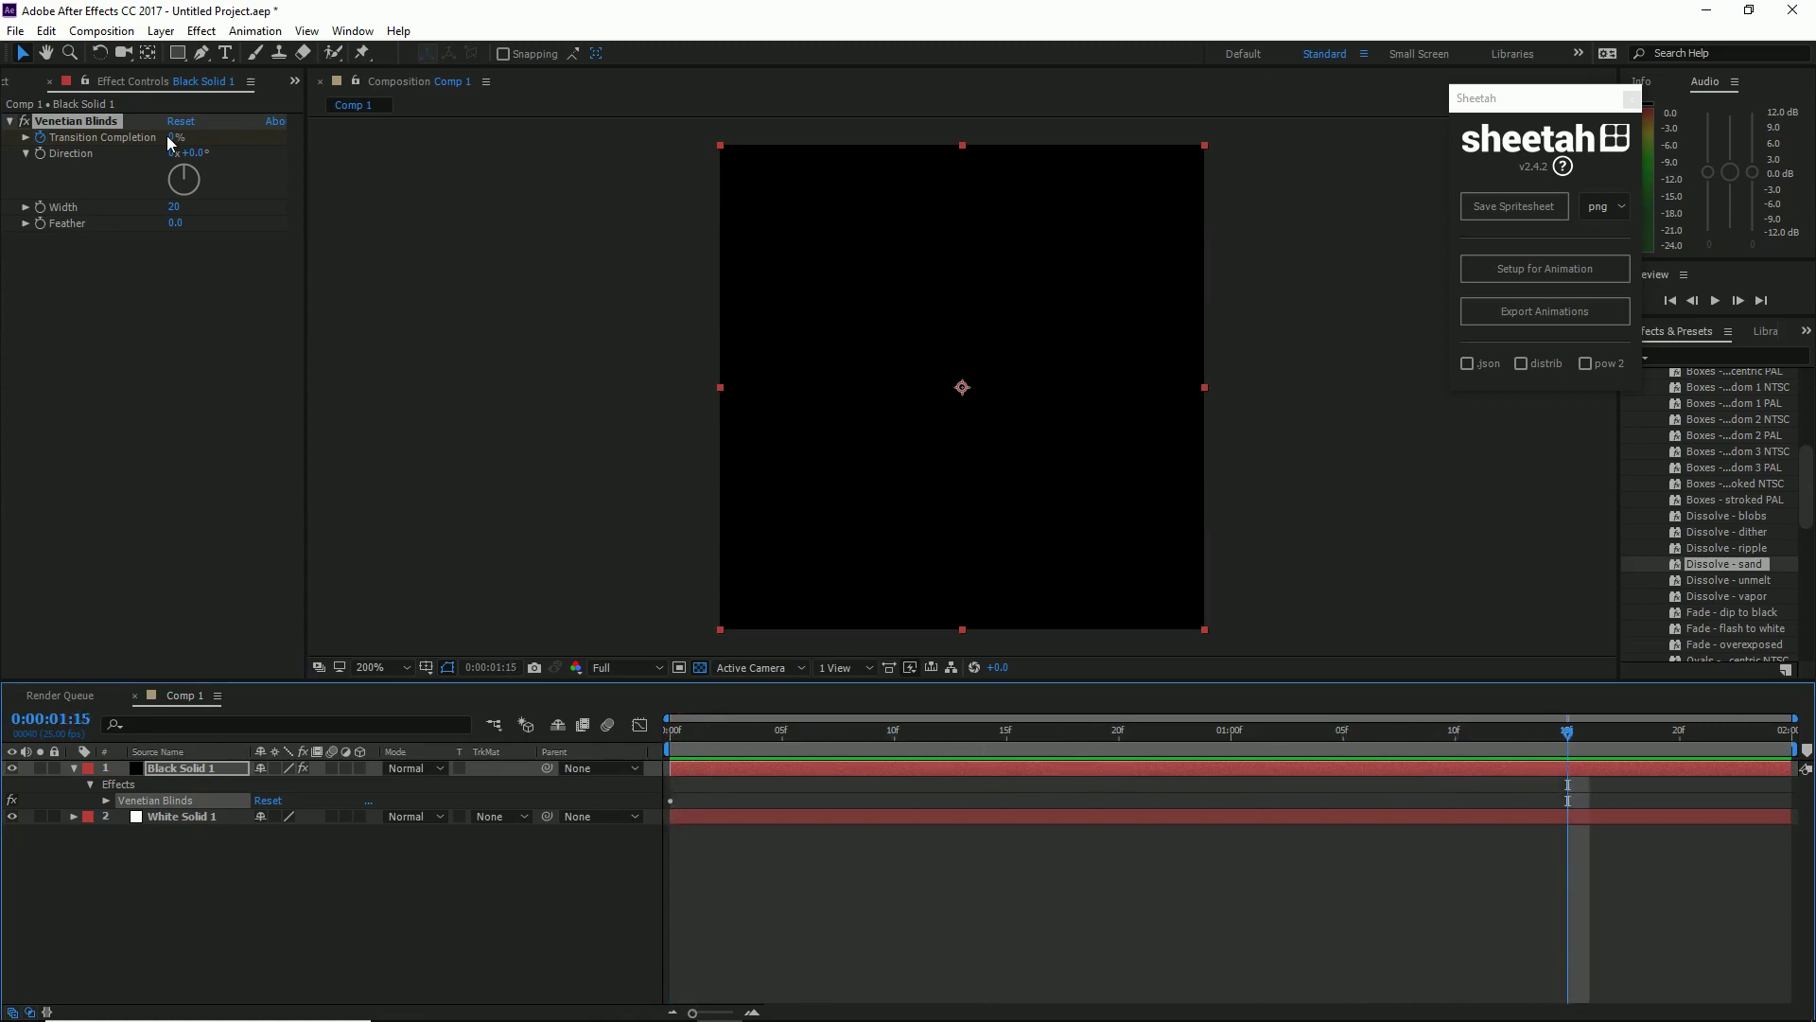
pyautogui.moveTo(179, 136); pyautogui.dragTo(755, 195)
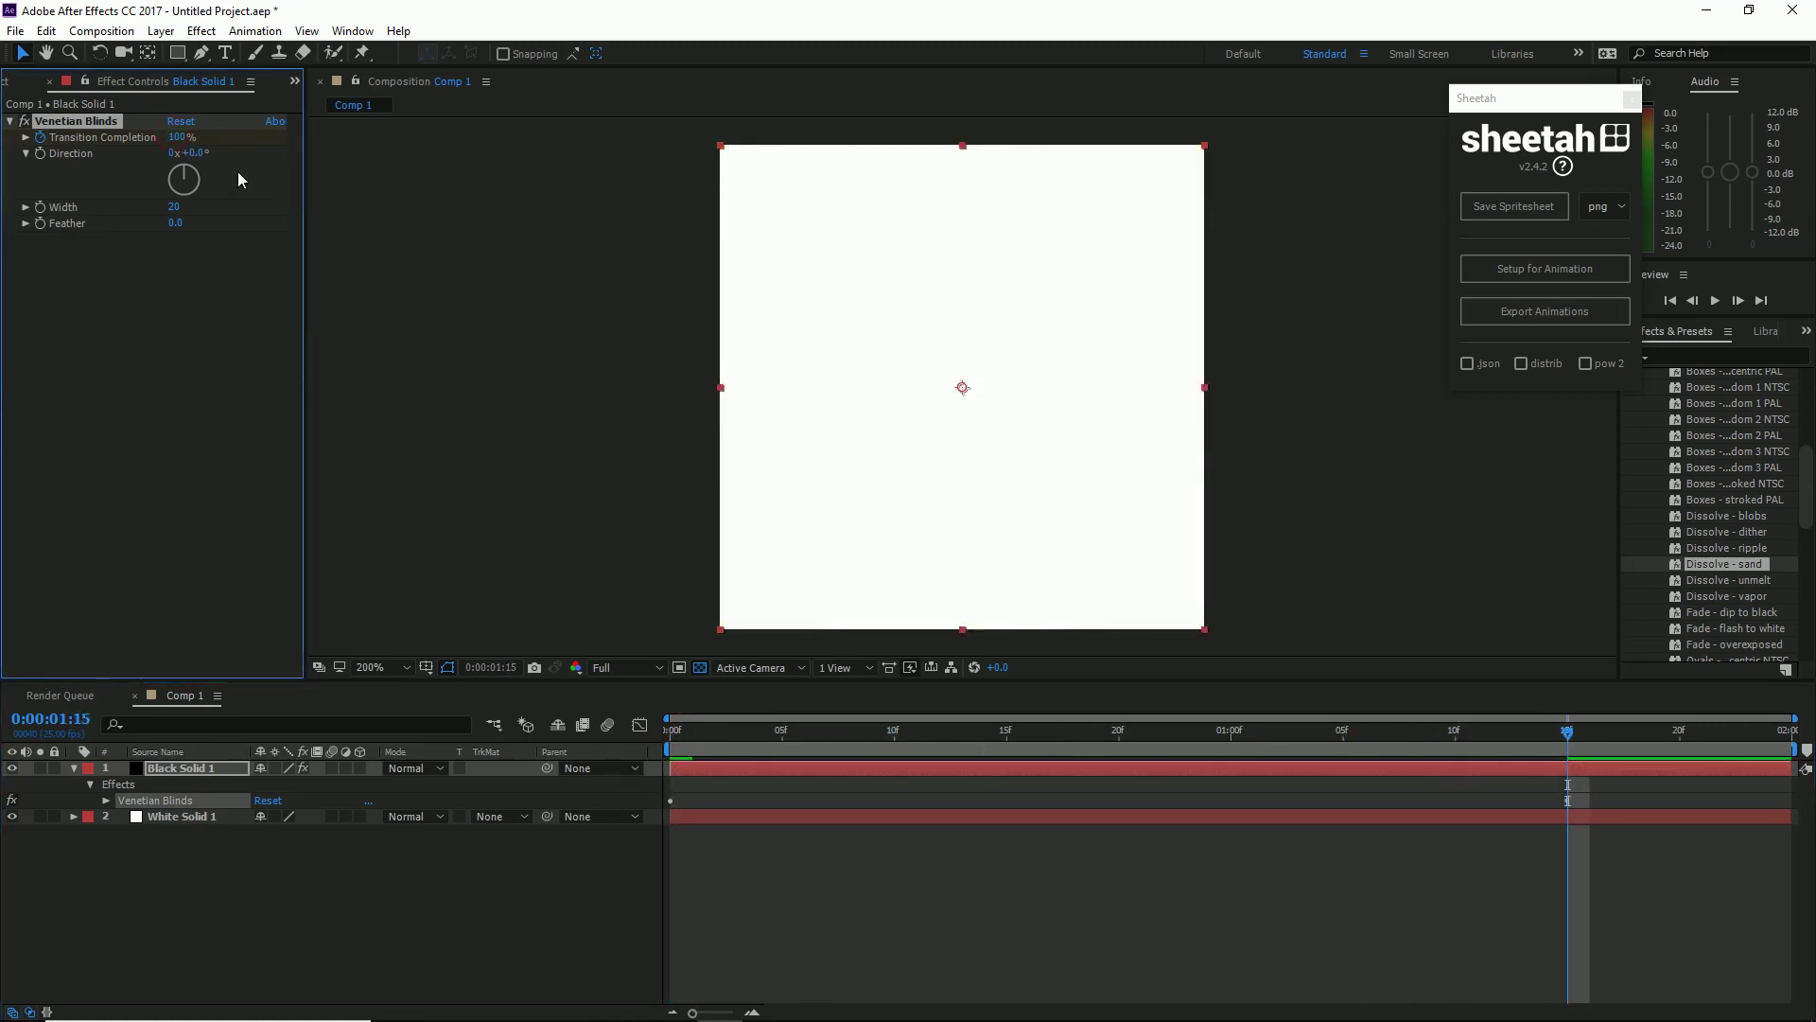
# Set the Venetian Blinds direction to 90° and width to 15, then play back the wipe.
pyautogui.moveTo(1133, 749); pyautogui.dragTo(1051, 738)
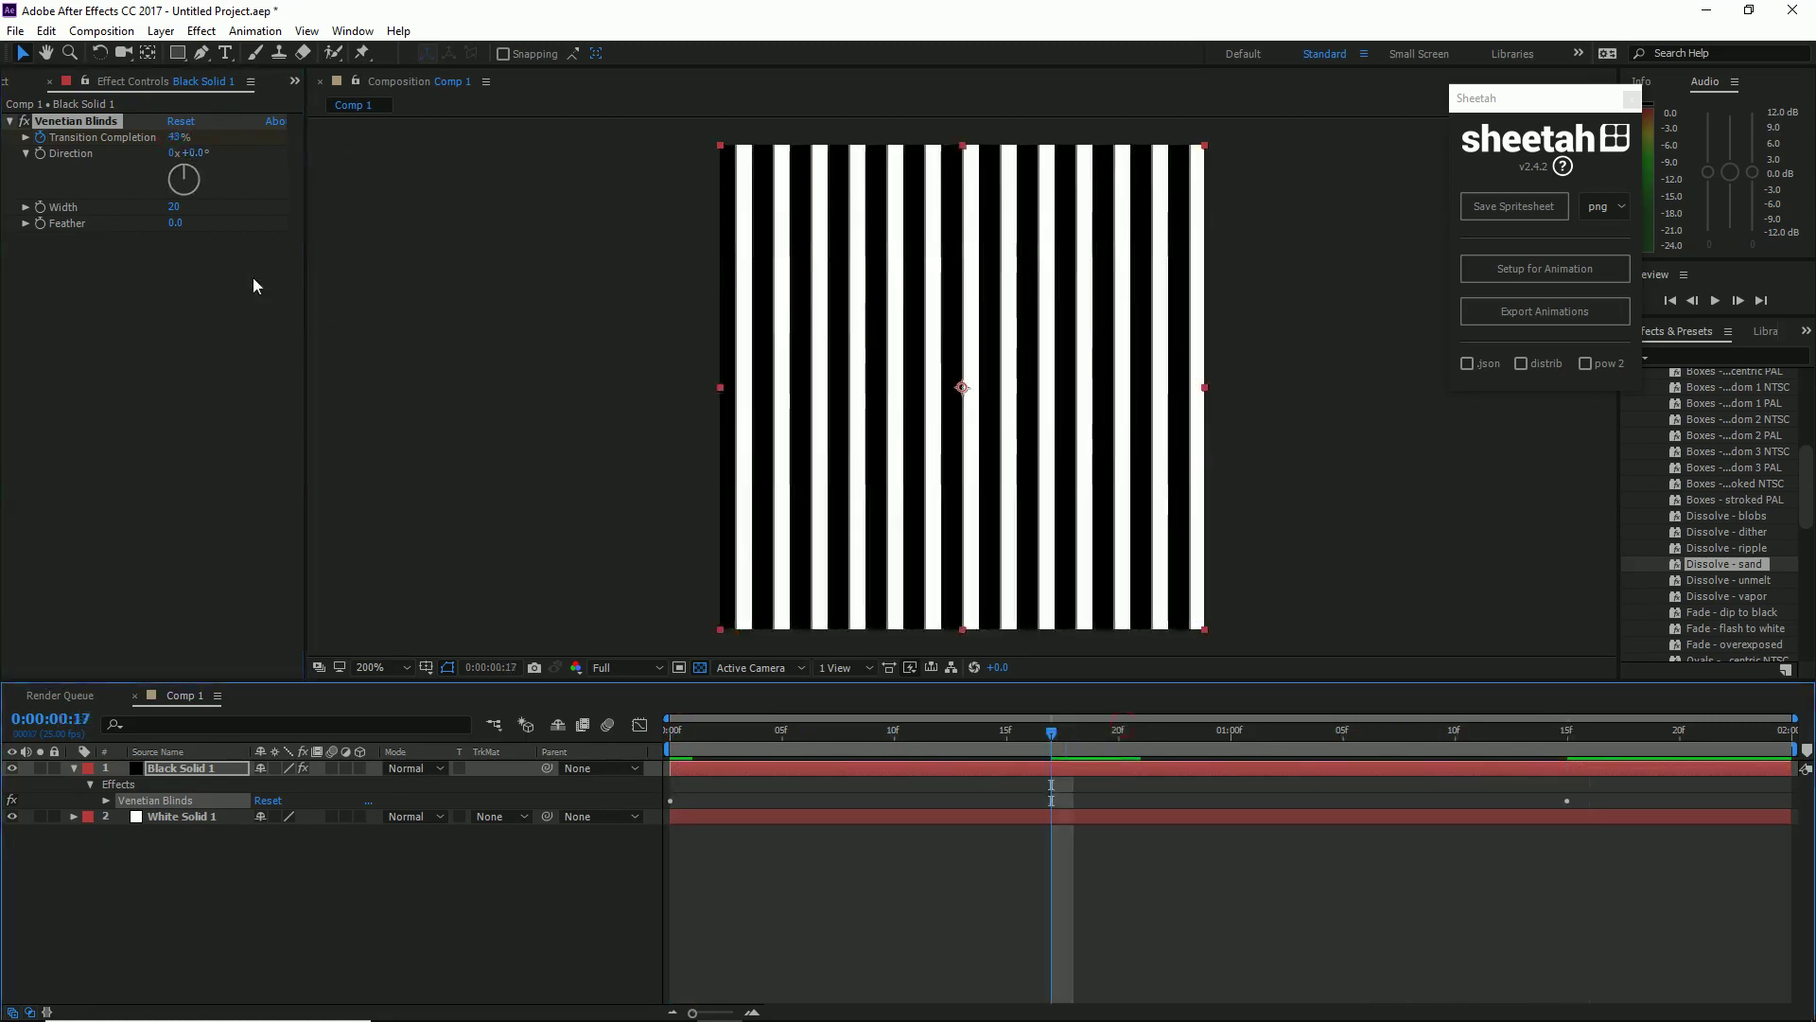
pyautogui.moveTo(191, 176); pyautogui.dragTo(216, 187)
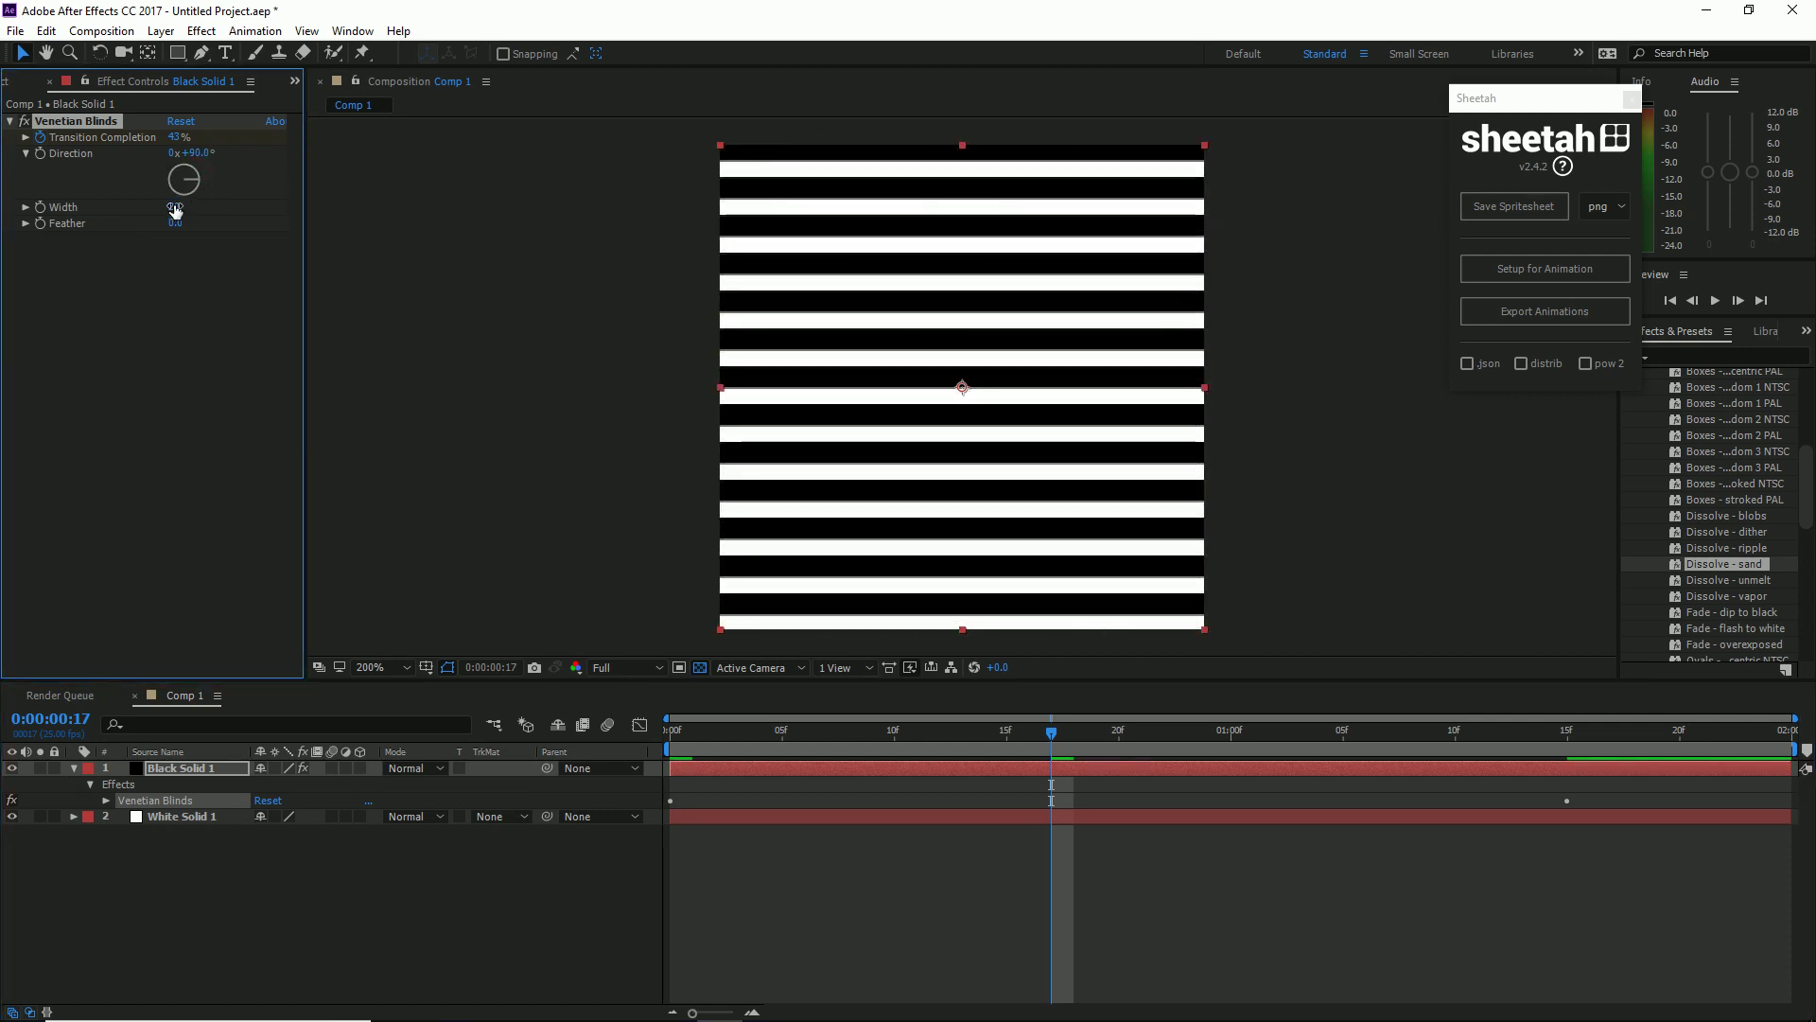
pyautogui.moveTo(175, 210); pyautogui.dragTo(171, 205)
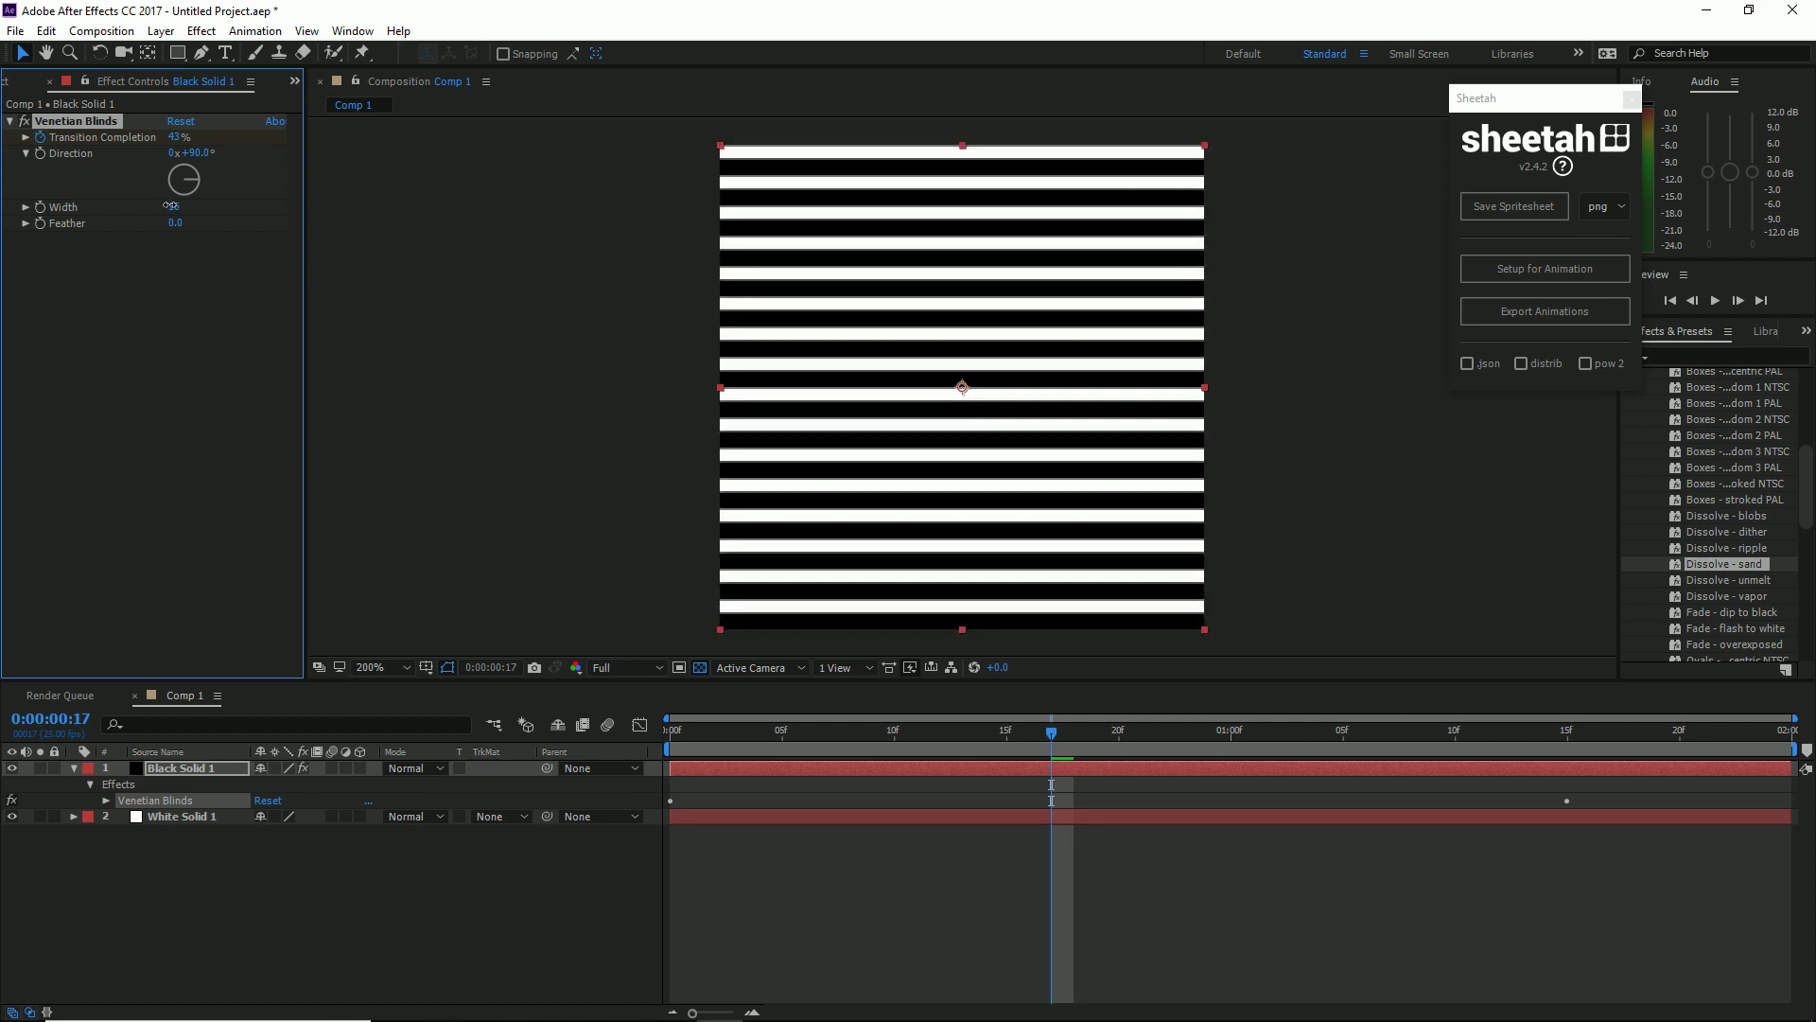
pyautogui.moveTo(171, 205); pyautogui.dragTo(169, 206)
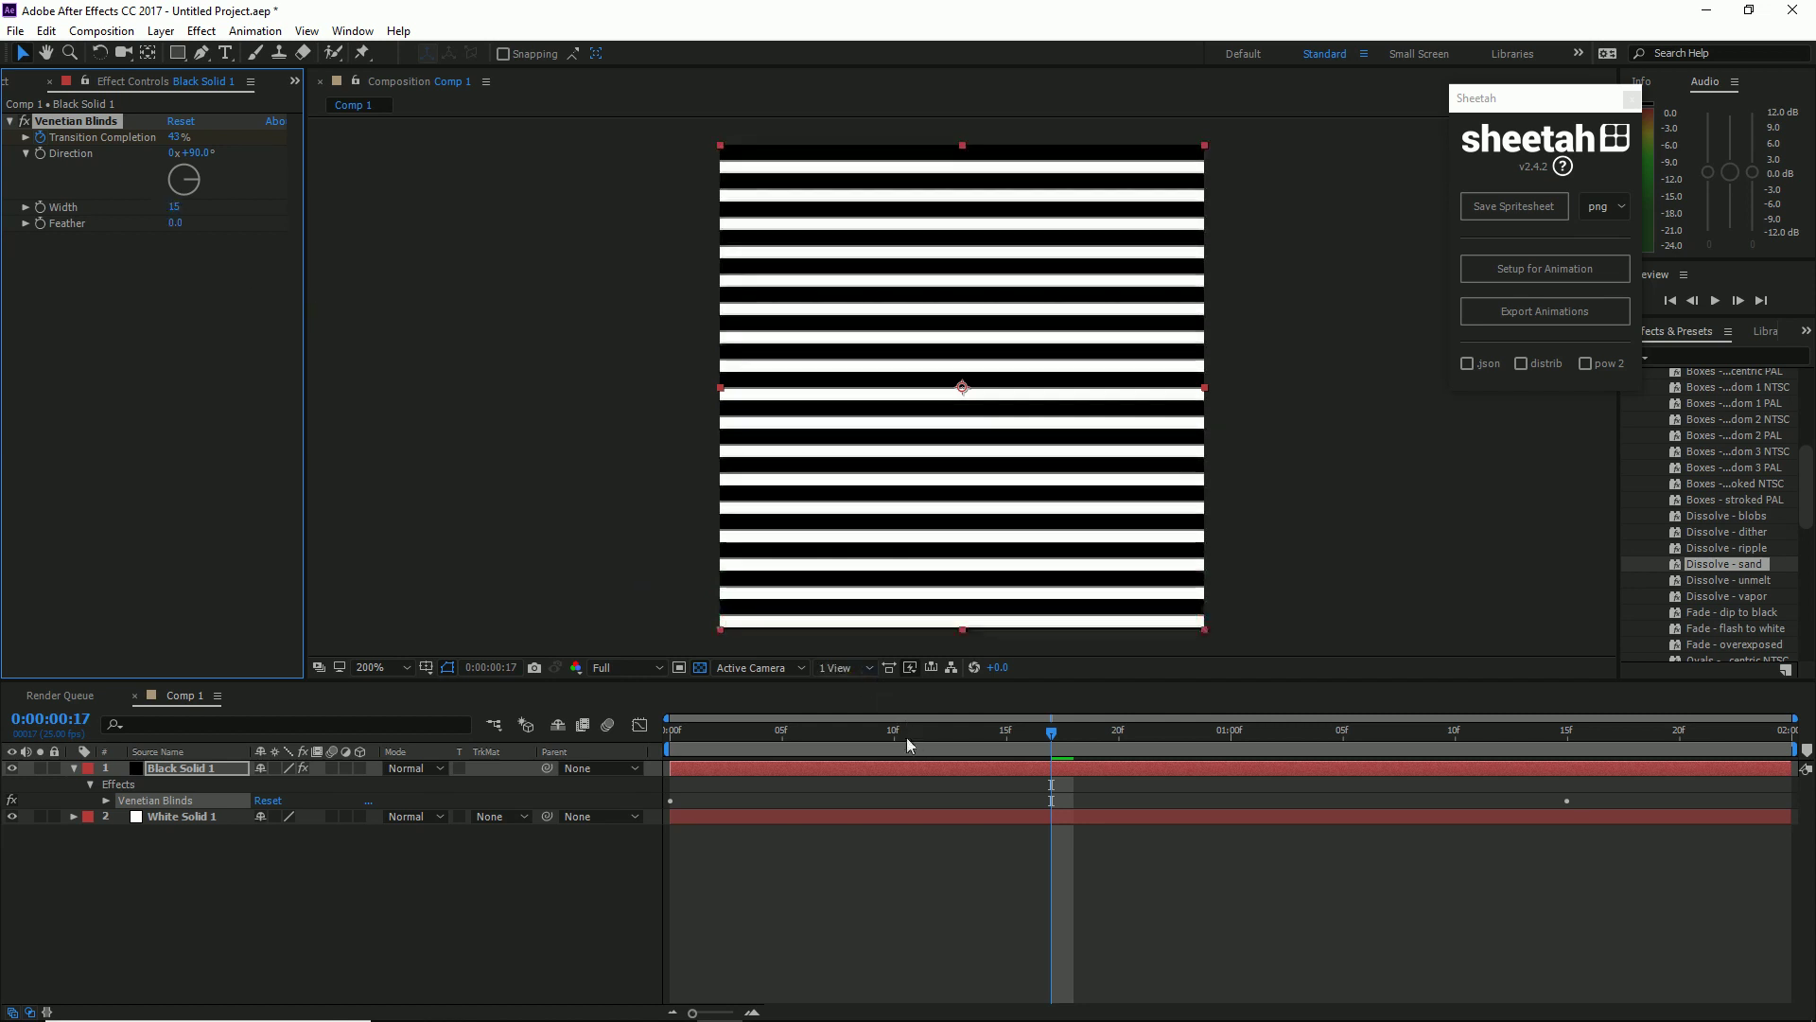
pyautogui.press('space')
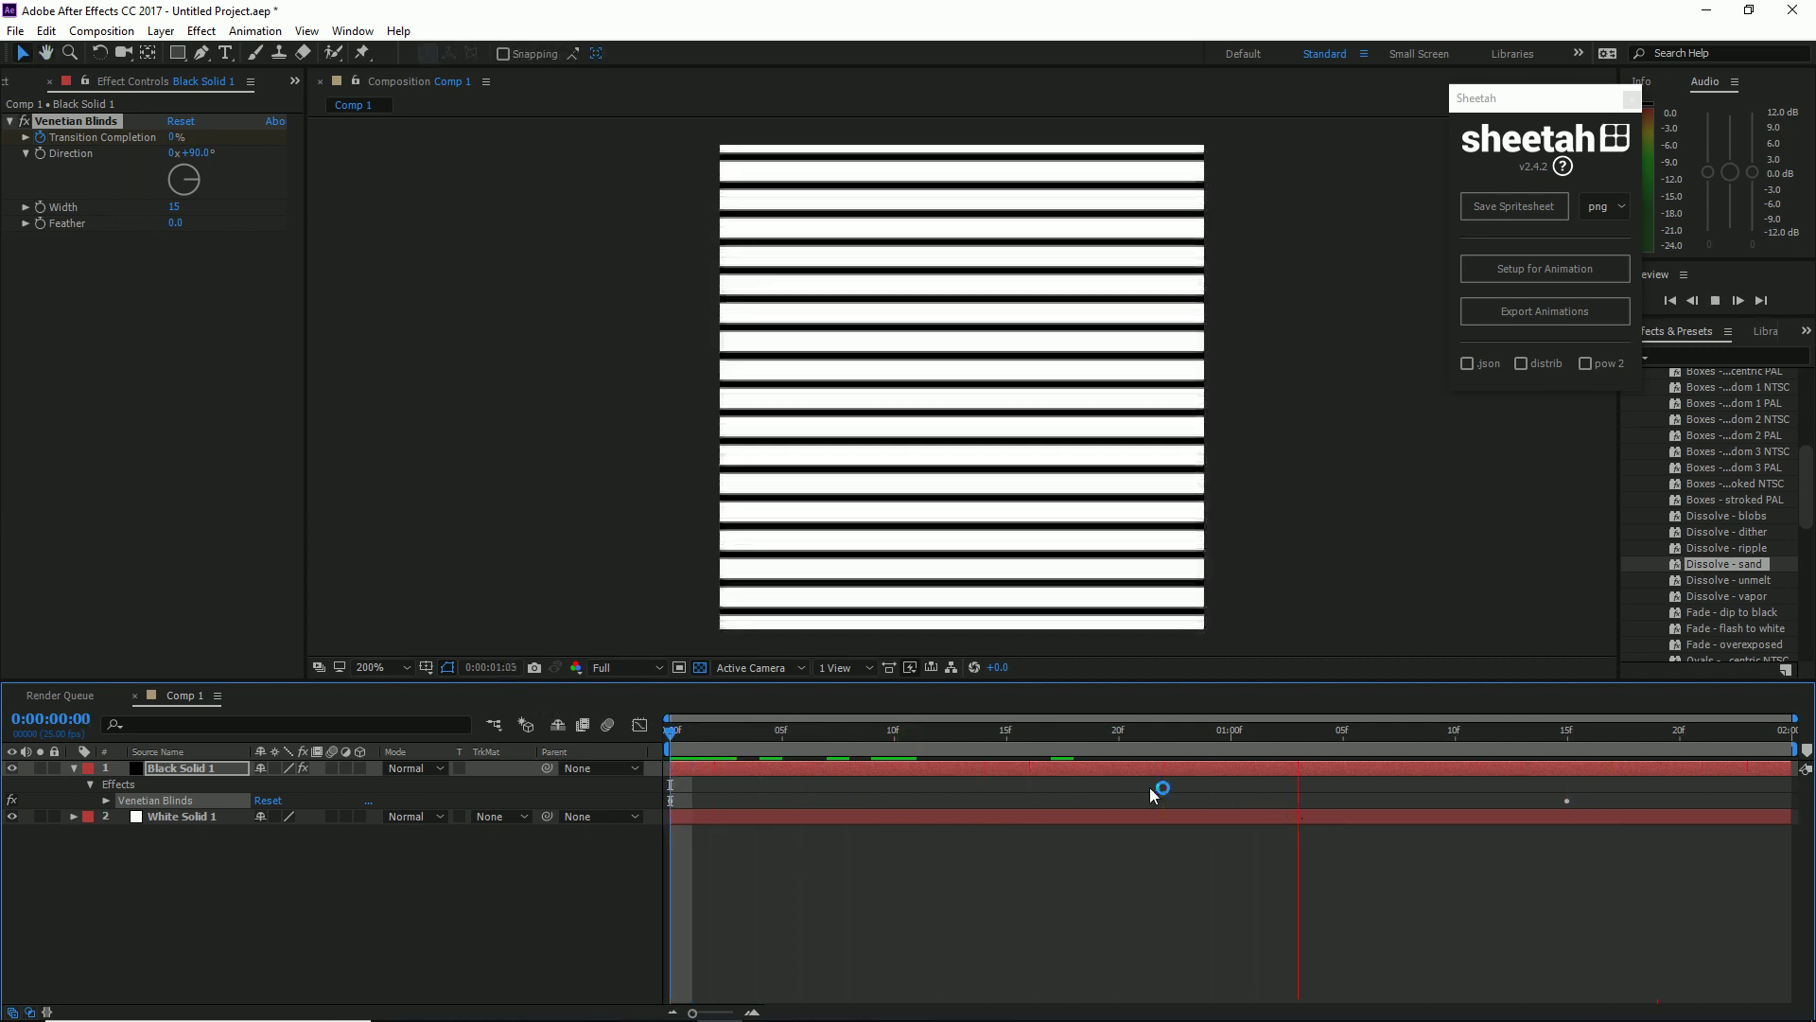
pyautogui.press('space')
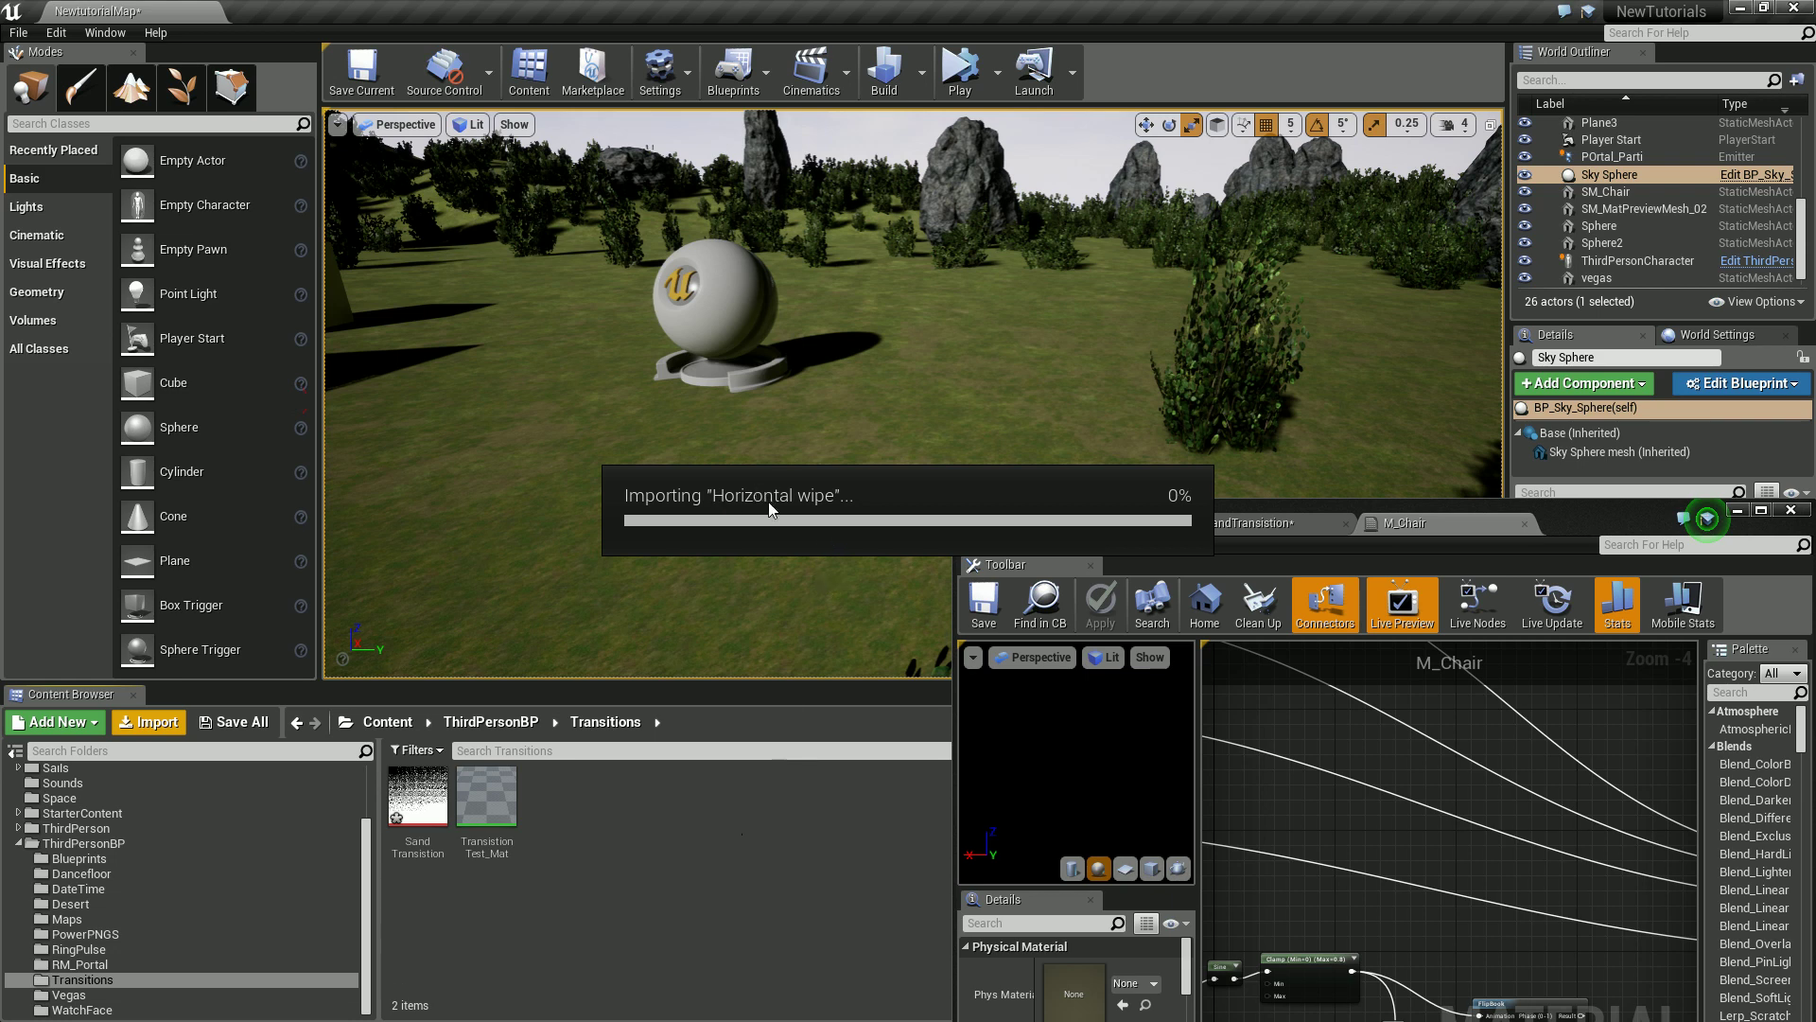
# Assign the imported Horizontal_wipe texture to the Texture Sample in TransistionTest_Mat and view the sphere closer in the level.
pyautogui.moveTo(1587, 528); pyautogui.dragTo(1575, 190)
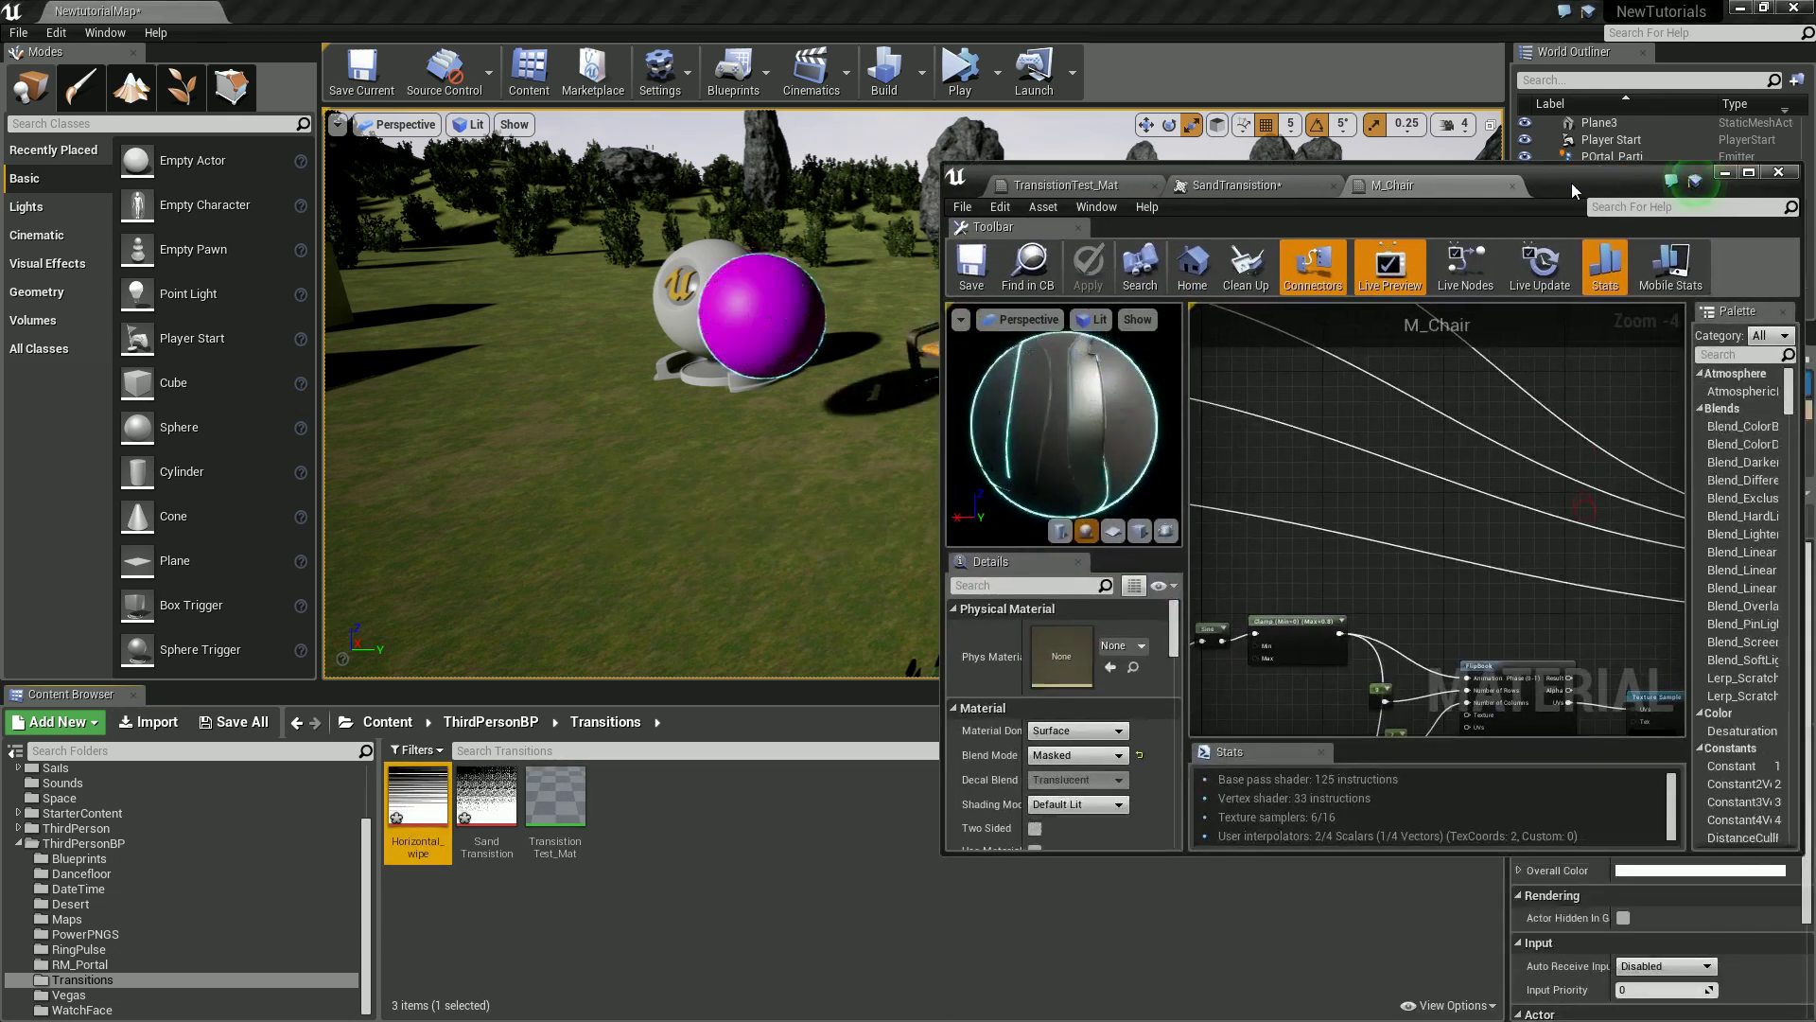
pyautogui.click(1230, 186)
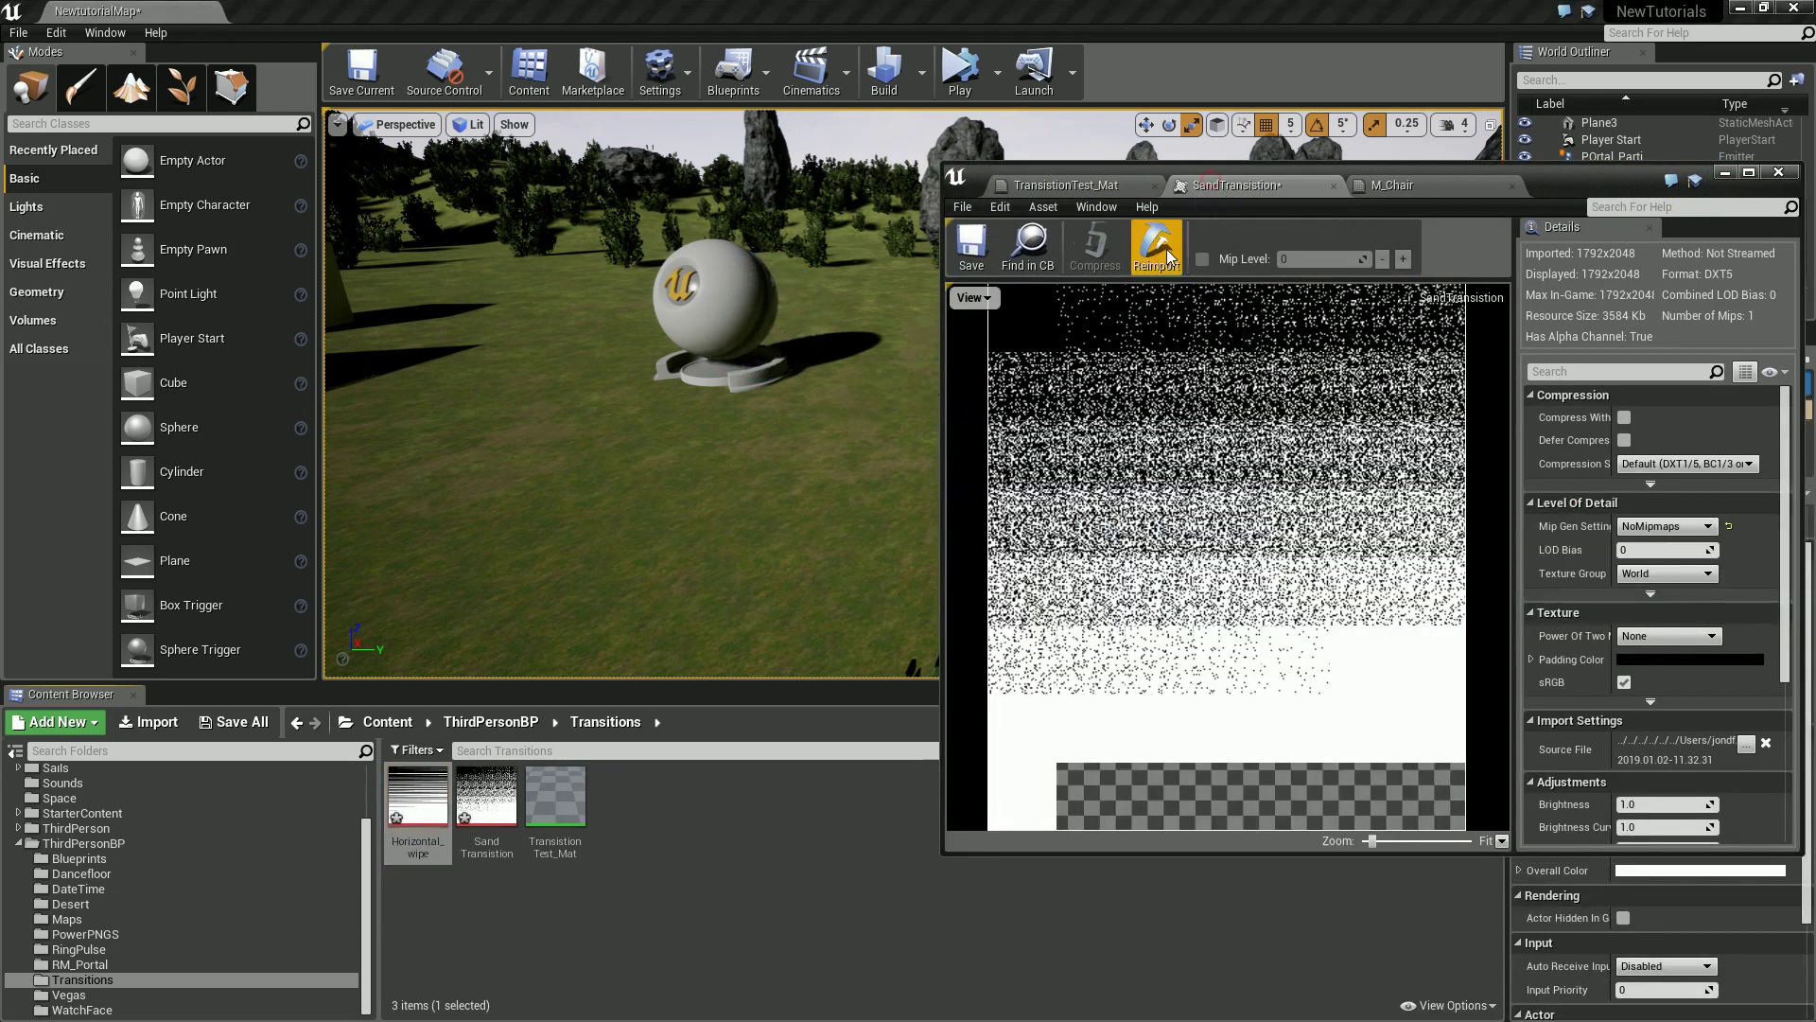
pyautogui.click(1047, 186)
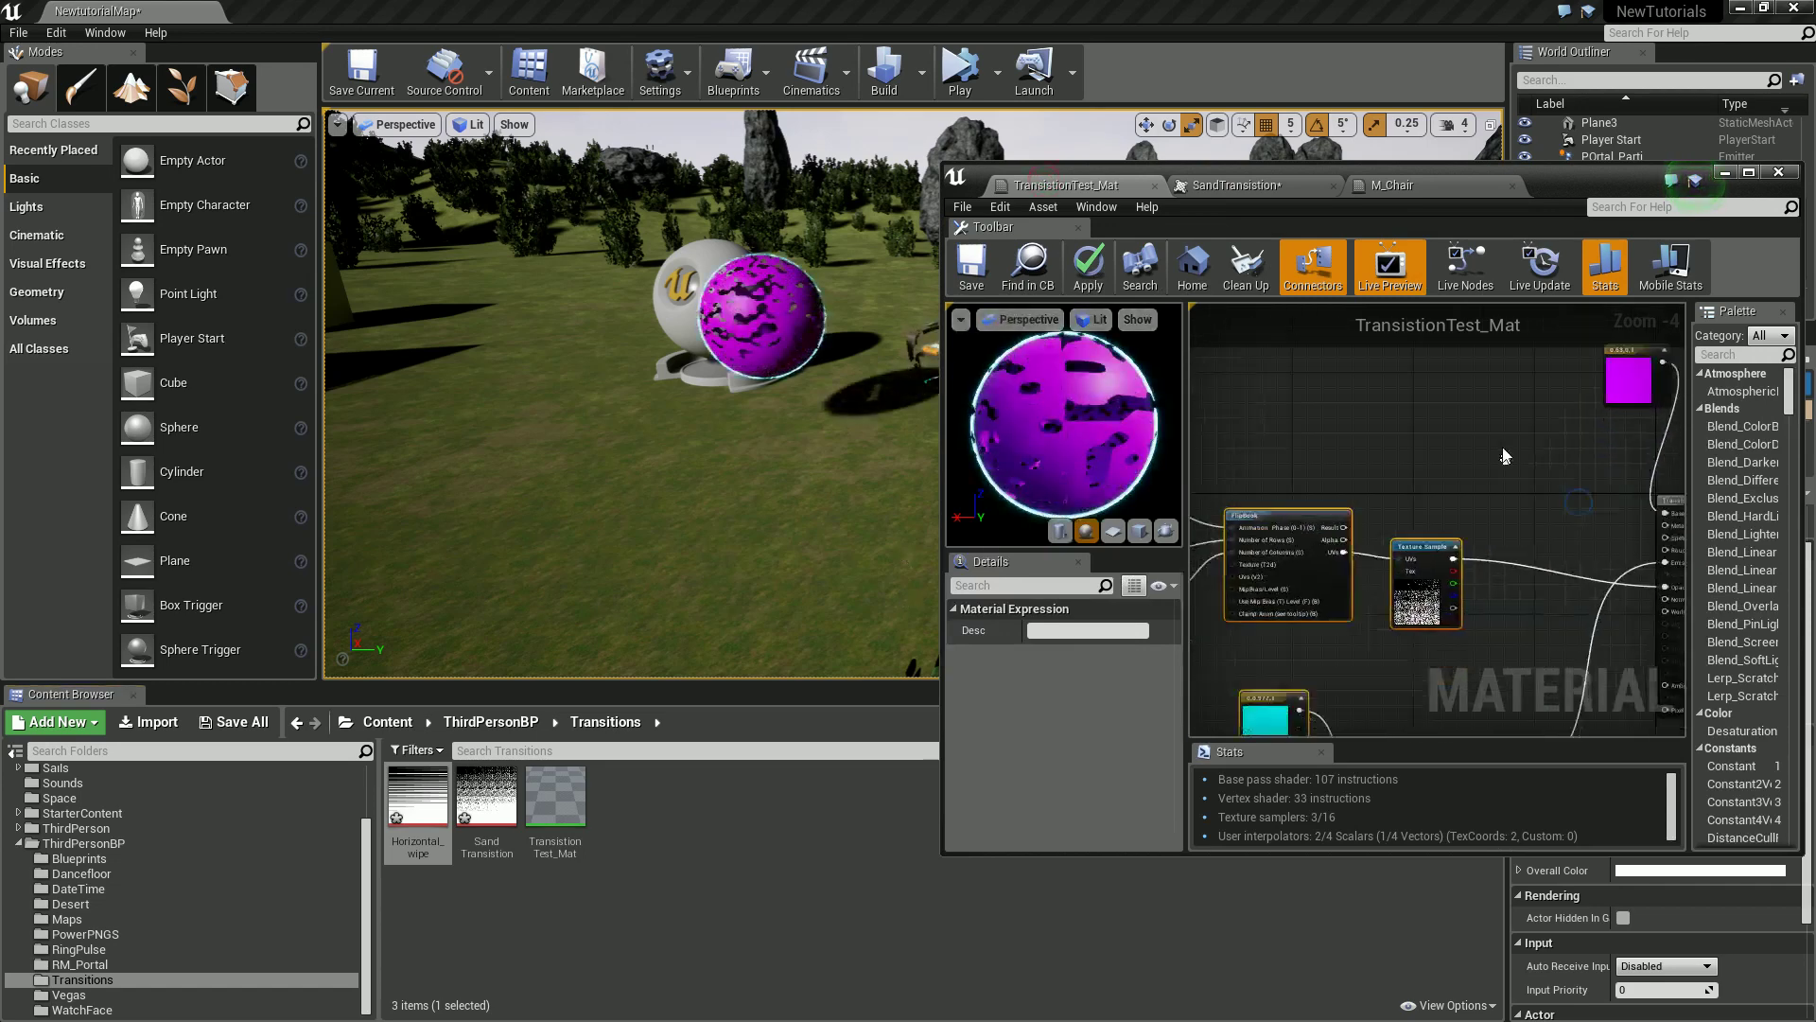
pyautogui.scroll(3, 1424, 568)
pyautogui.click(1428, 530)
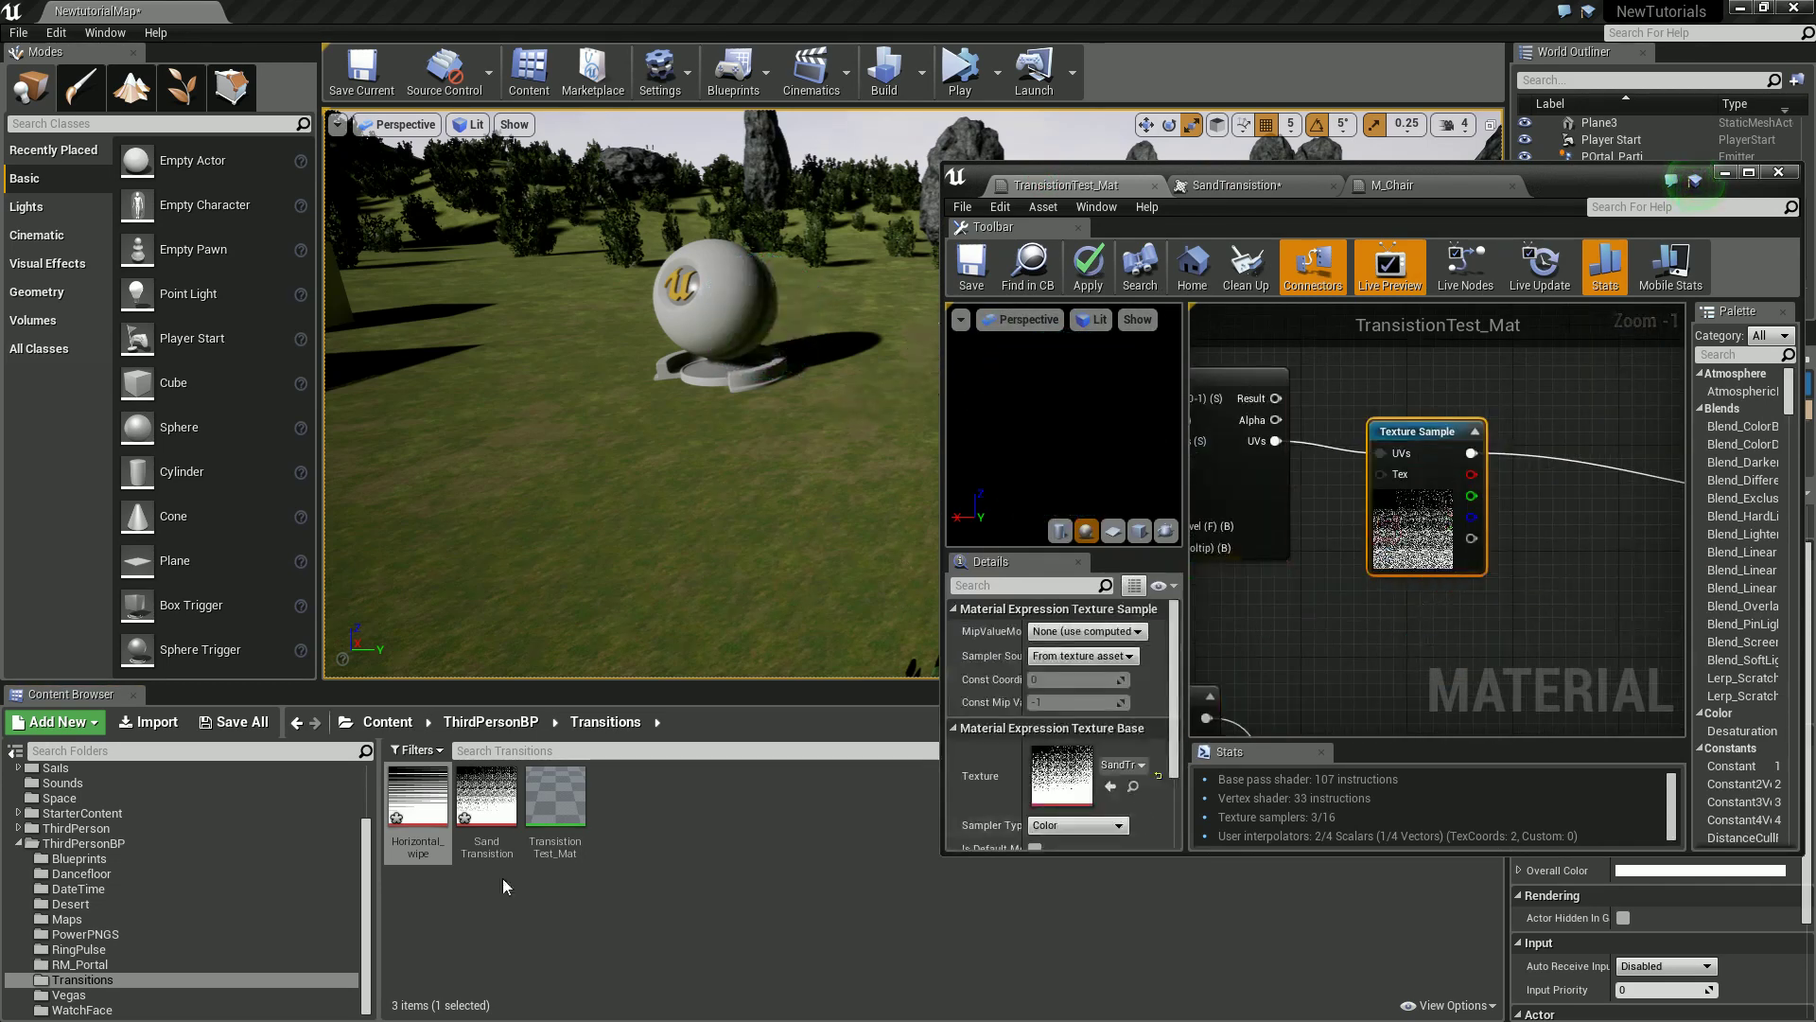
pyautogui.moveTo(418, 804); pyautogui.dragTo(1066, 776)
pyautogui.moveTo(769, 348); pyautogui.dragTo(851, 335, button='right')
pyautogui.press('w')
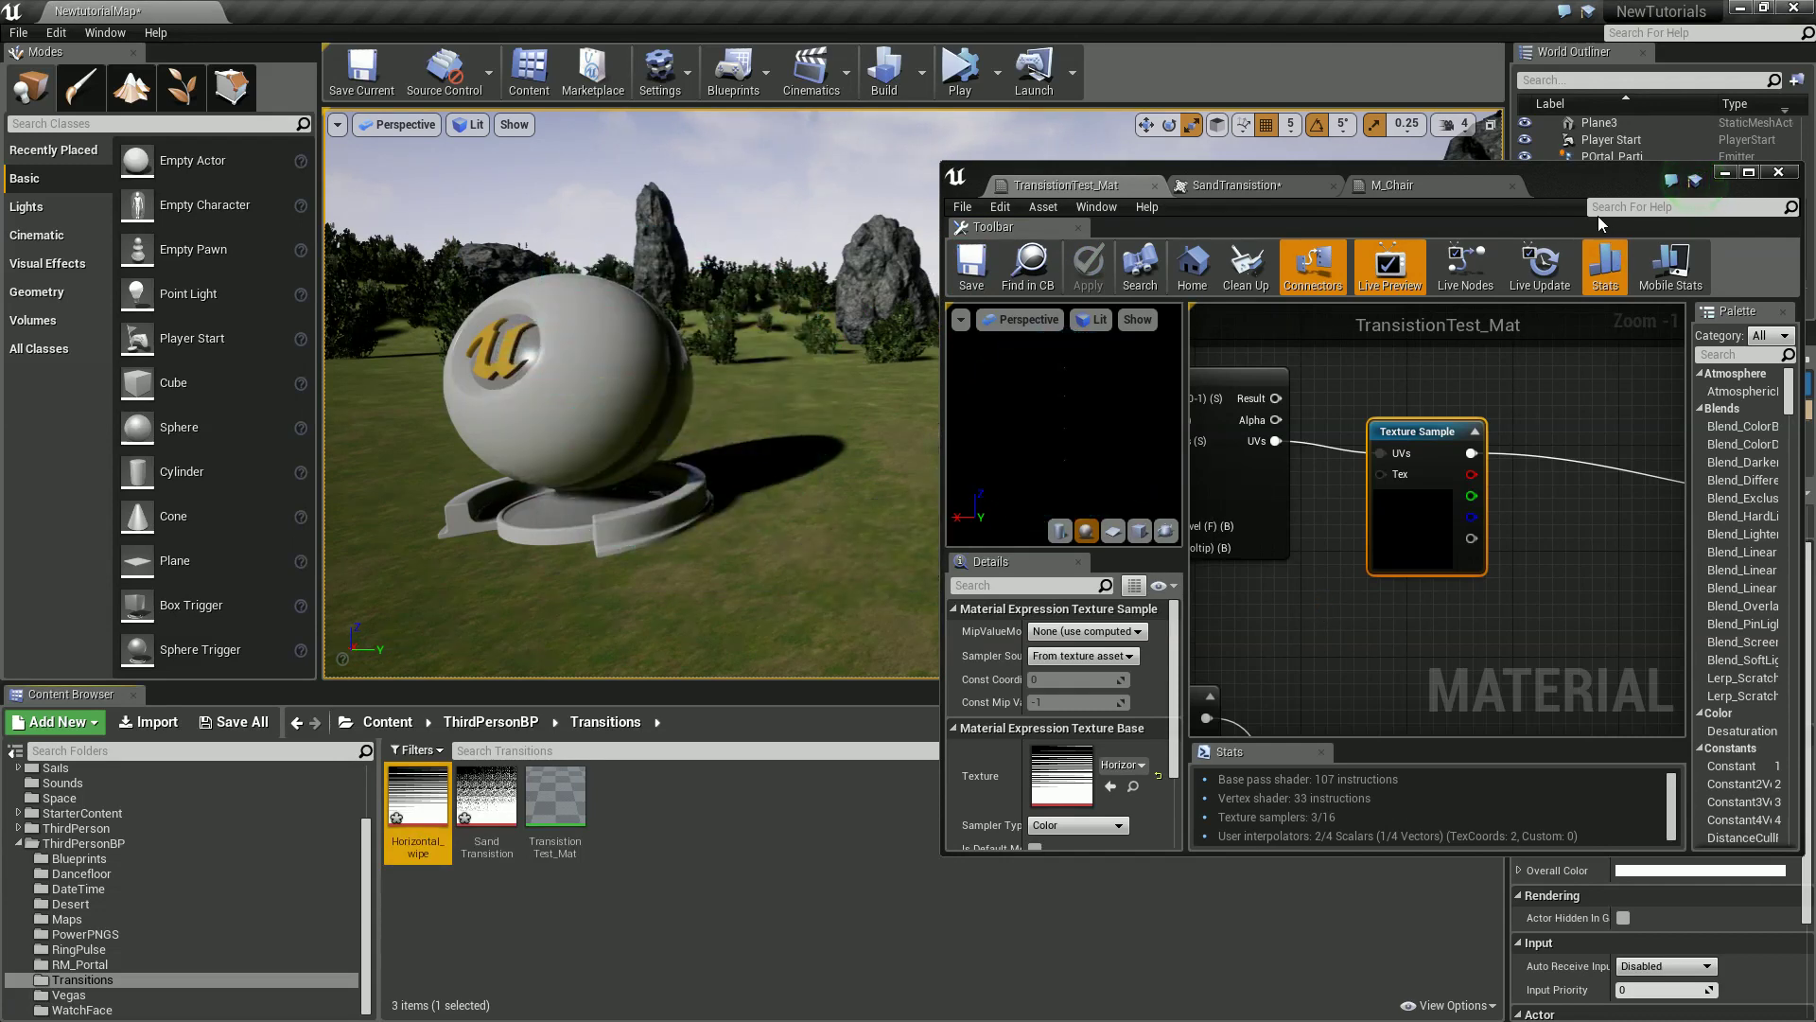
# Assign the Horizontal_wipe texture to M_Chair's FlipBook-driven Texture Sample, save the material, and view the chair closer in the level.
pyautogui.moveTo(1556, 175); pyautogui.dragTo(1614, 428)
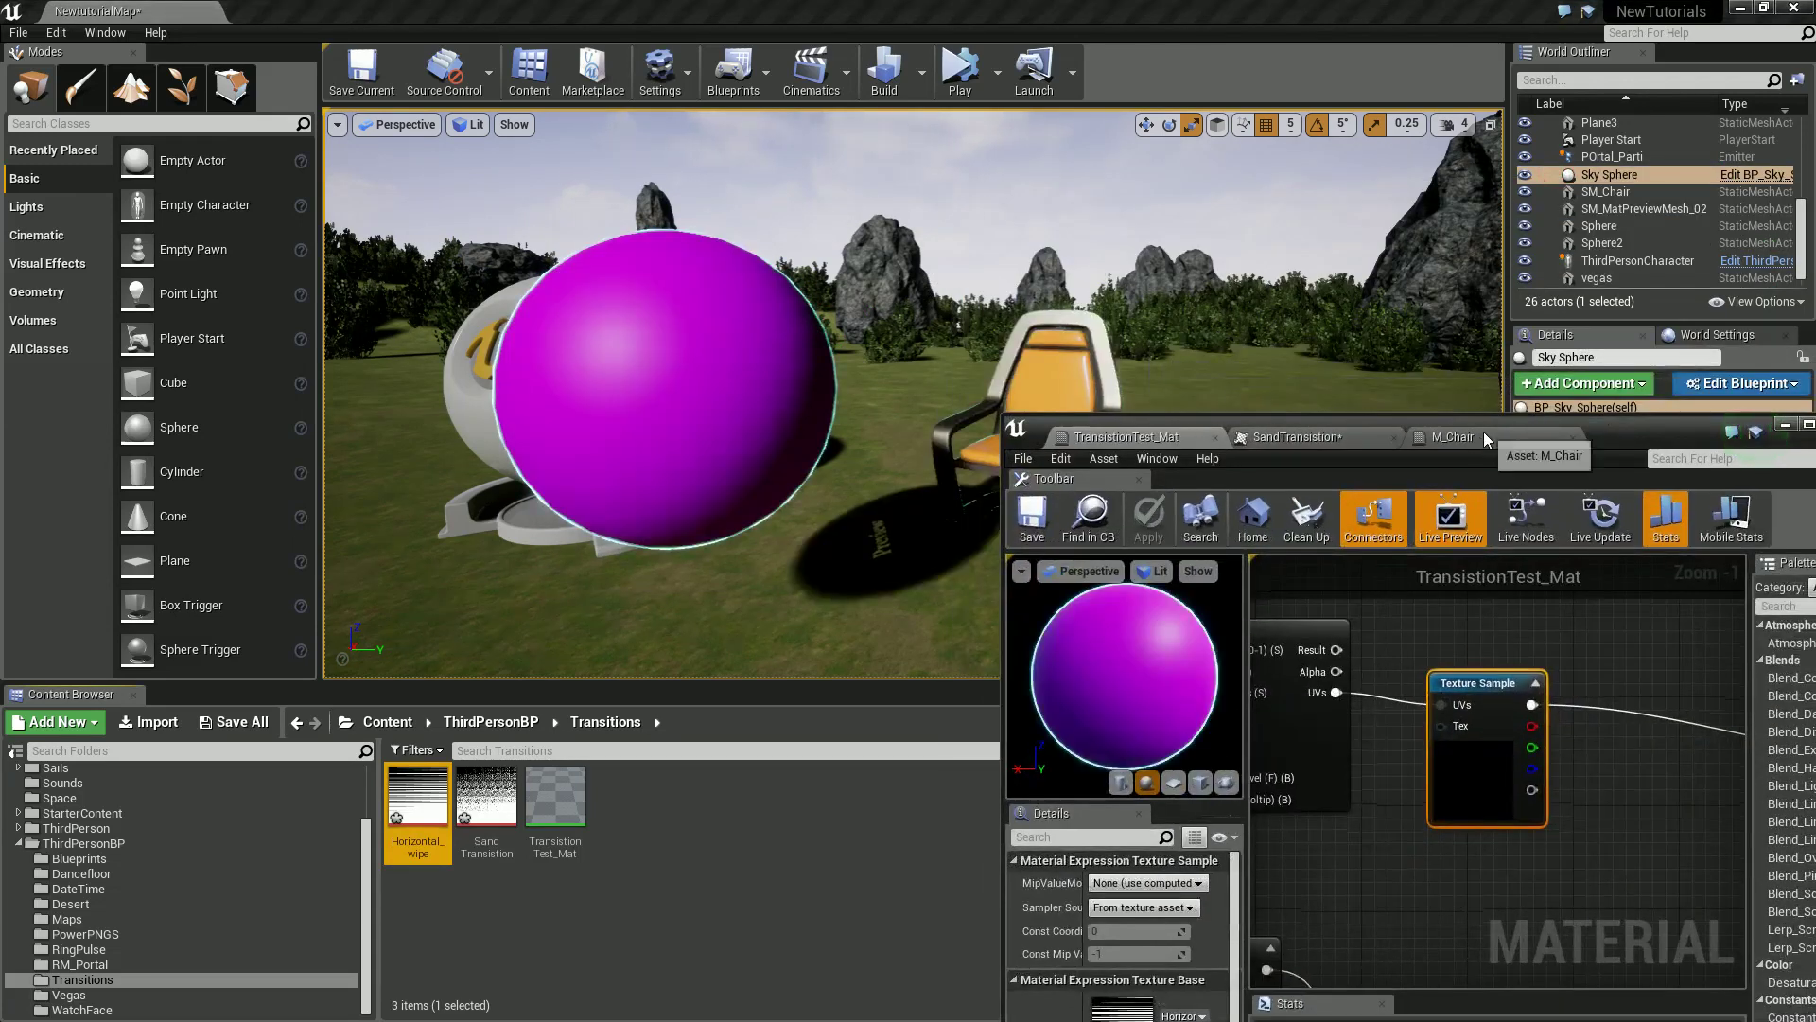
pyautogui.click(1484, 438)
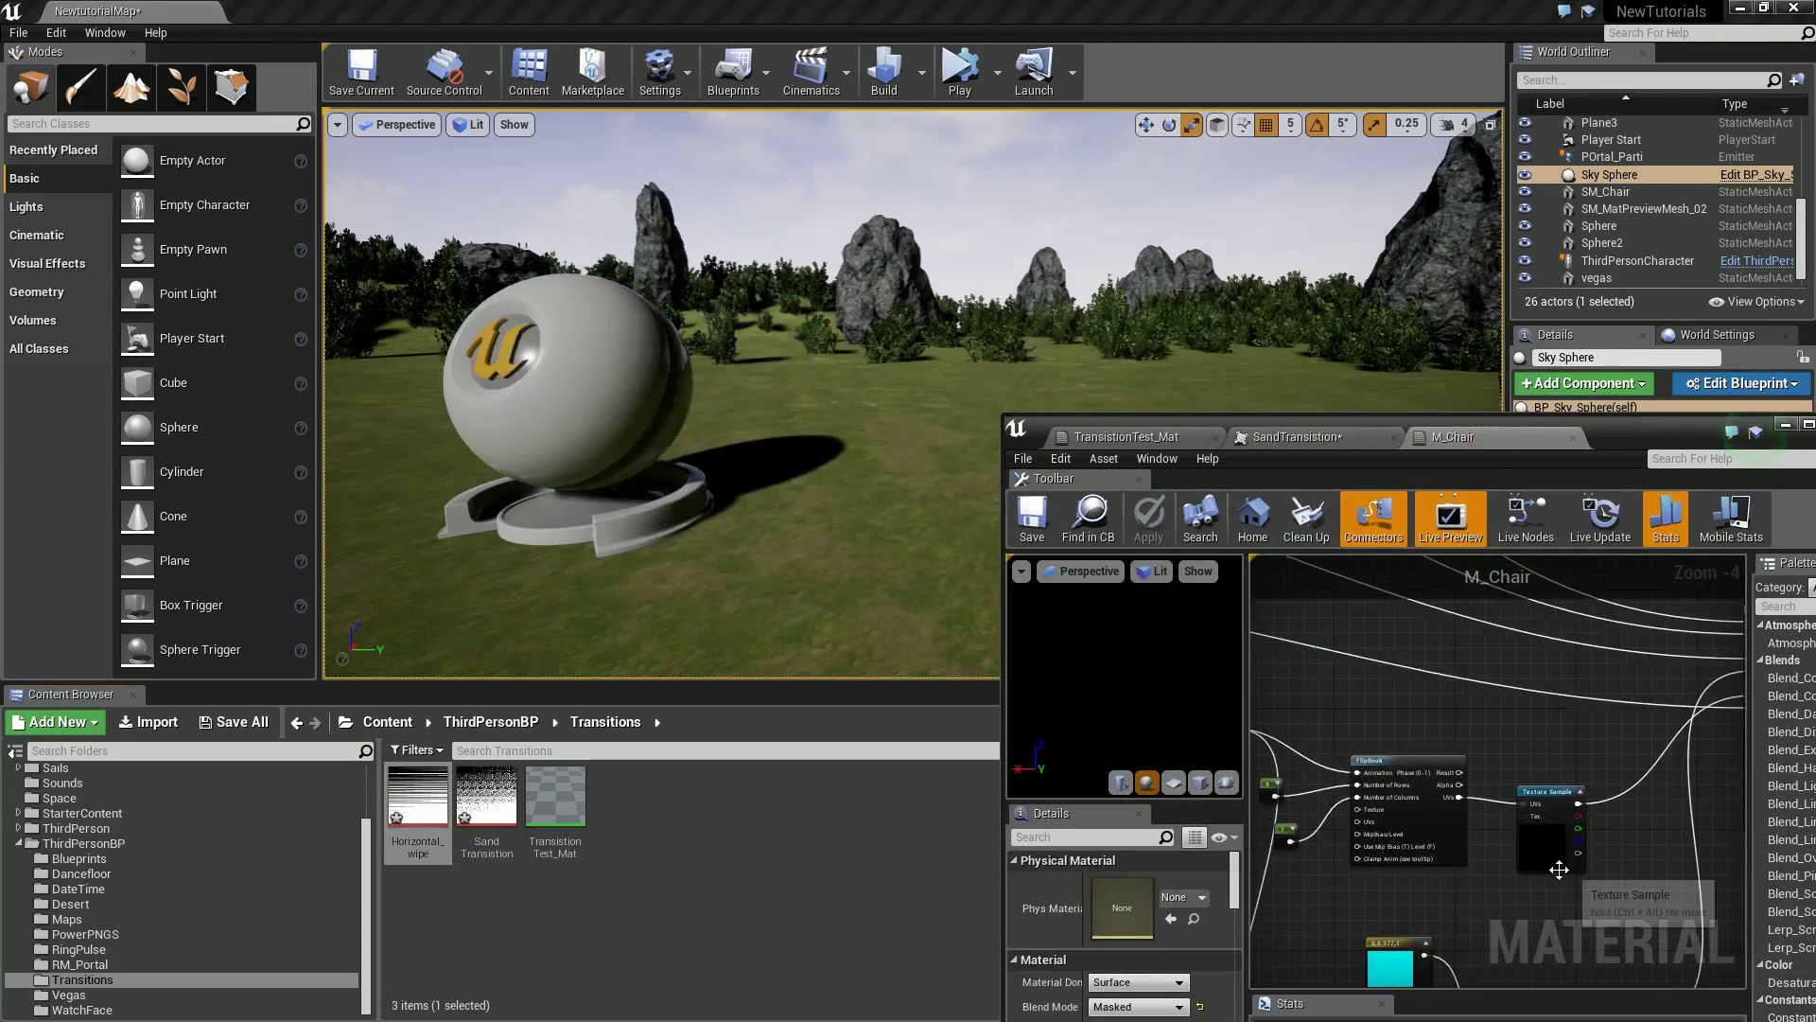
pyautogui.click(1559, 869)
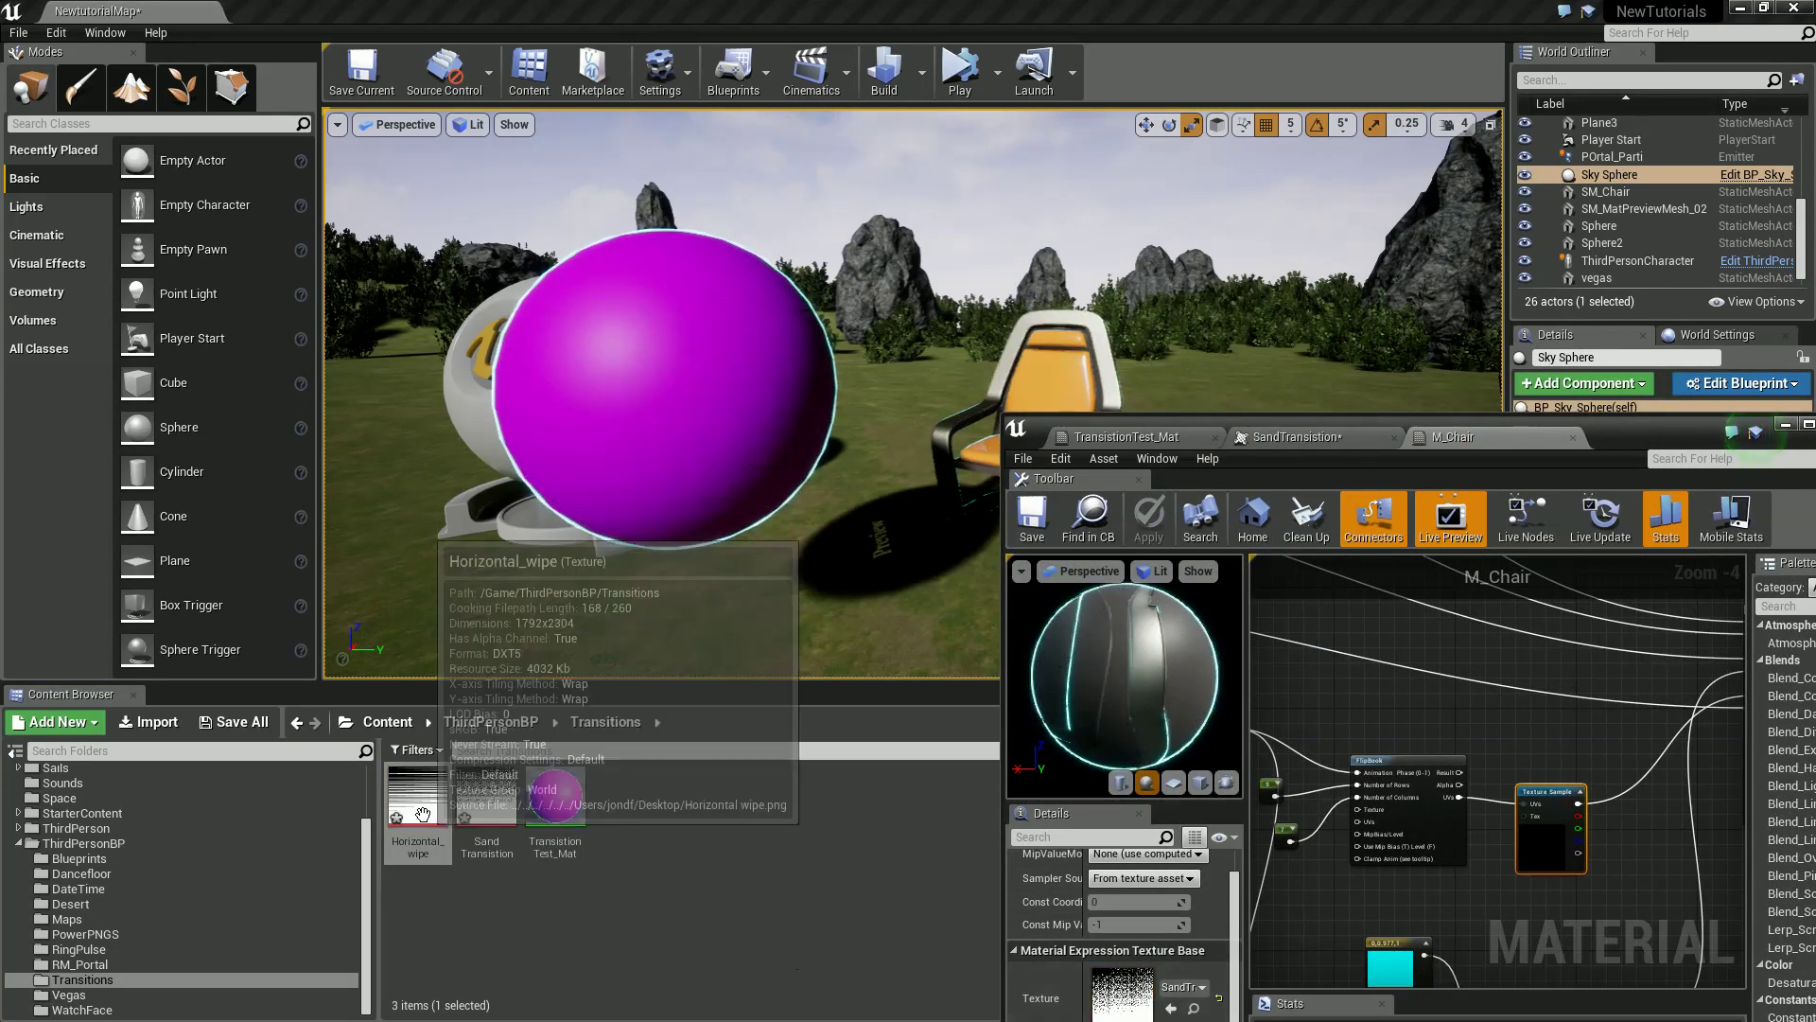
pyautogui.moveTo(423, 815); pyautogui.dragTo(1120, 996)
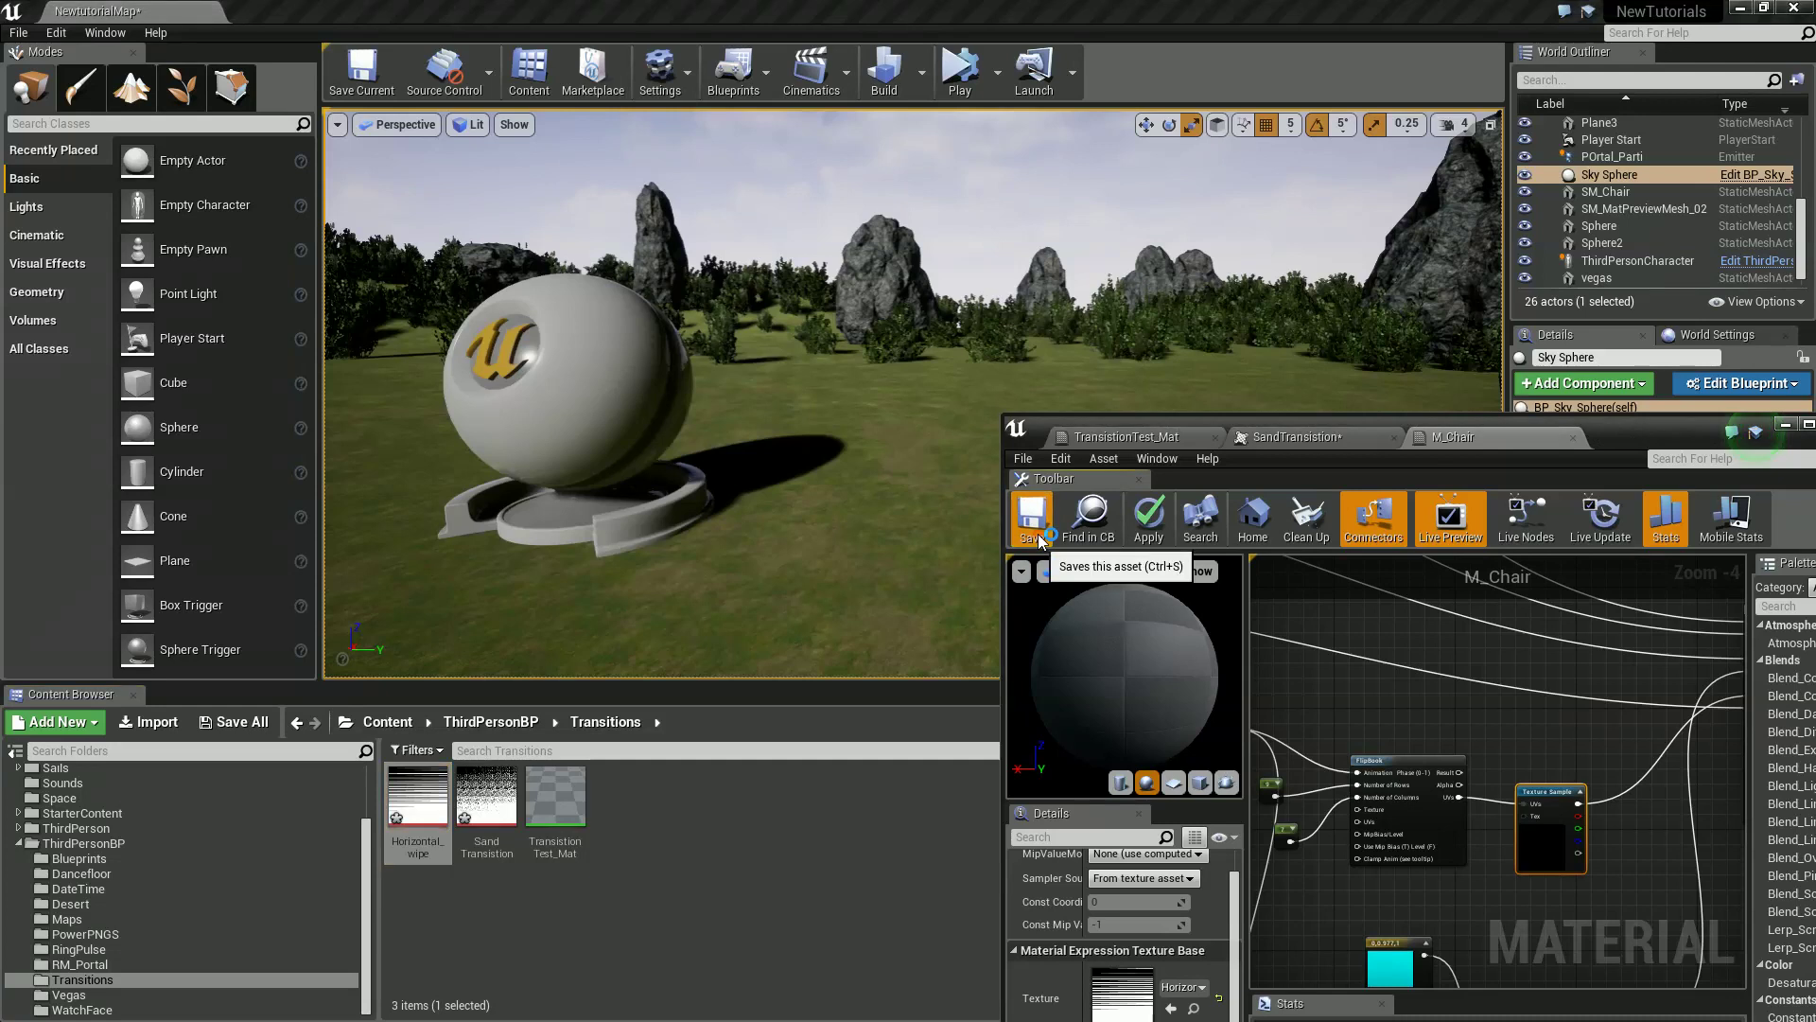
pyautogui.click(1033, 520)
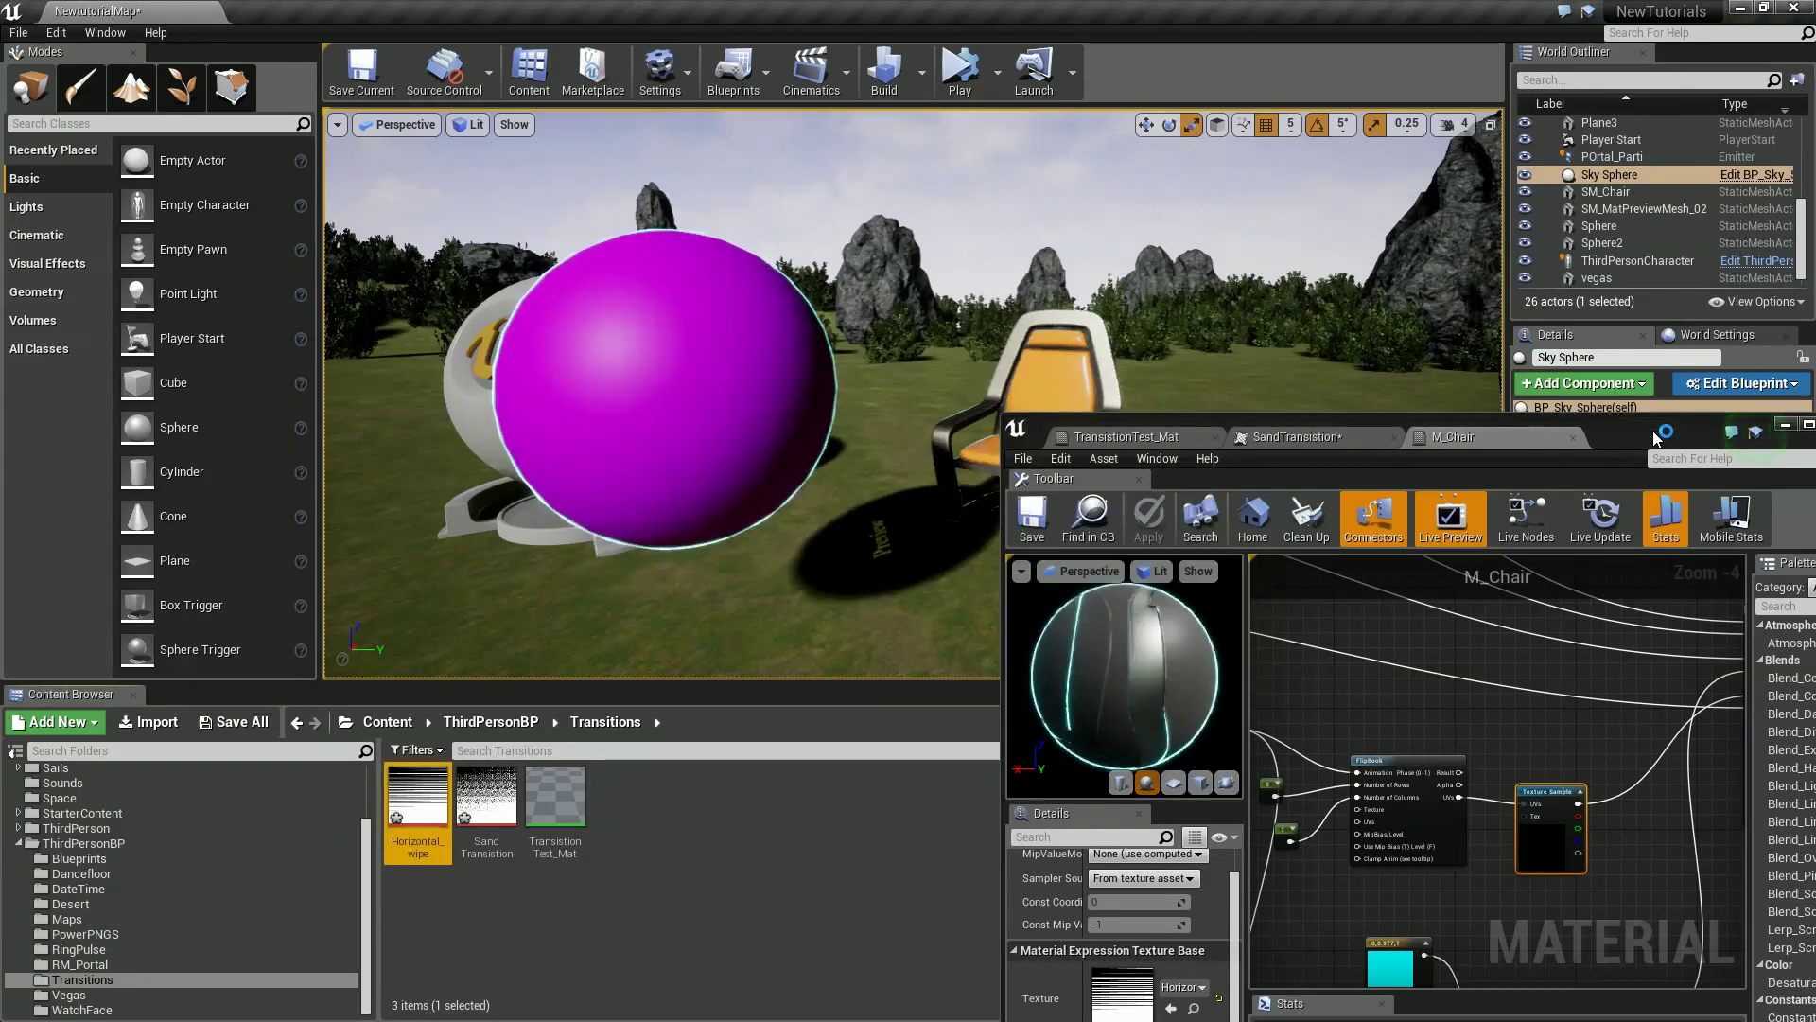
pyautogui.moveTo(1655, 435); pyautogui.dragTo(1532, 813)
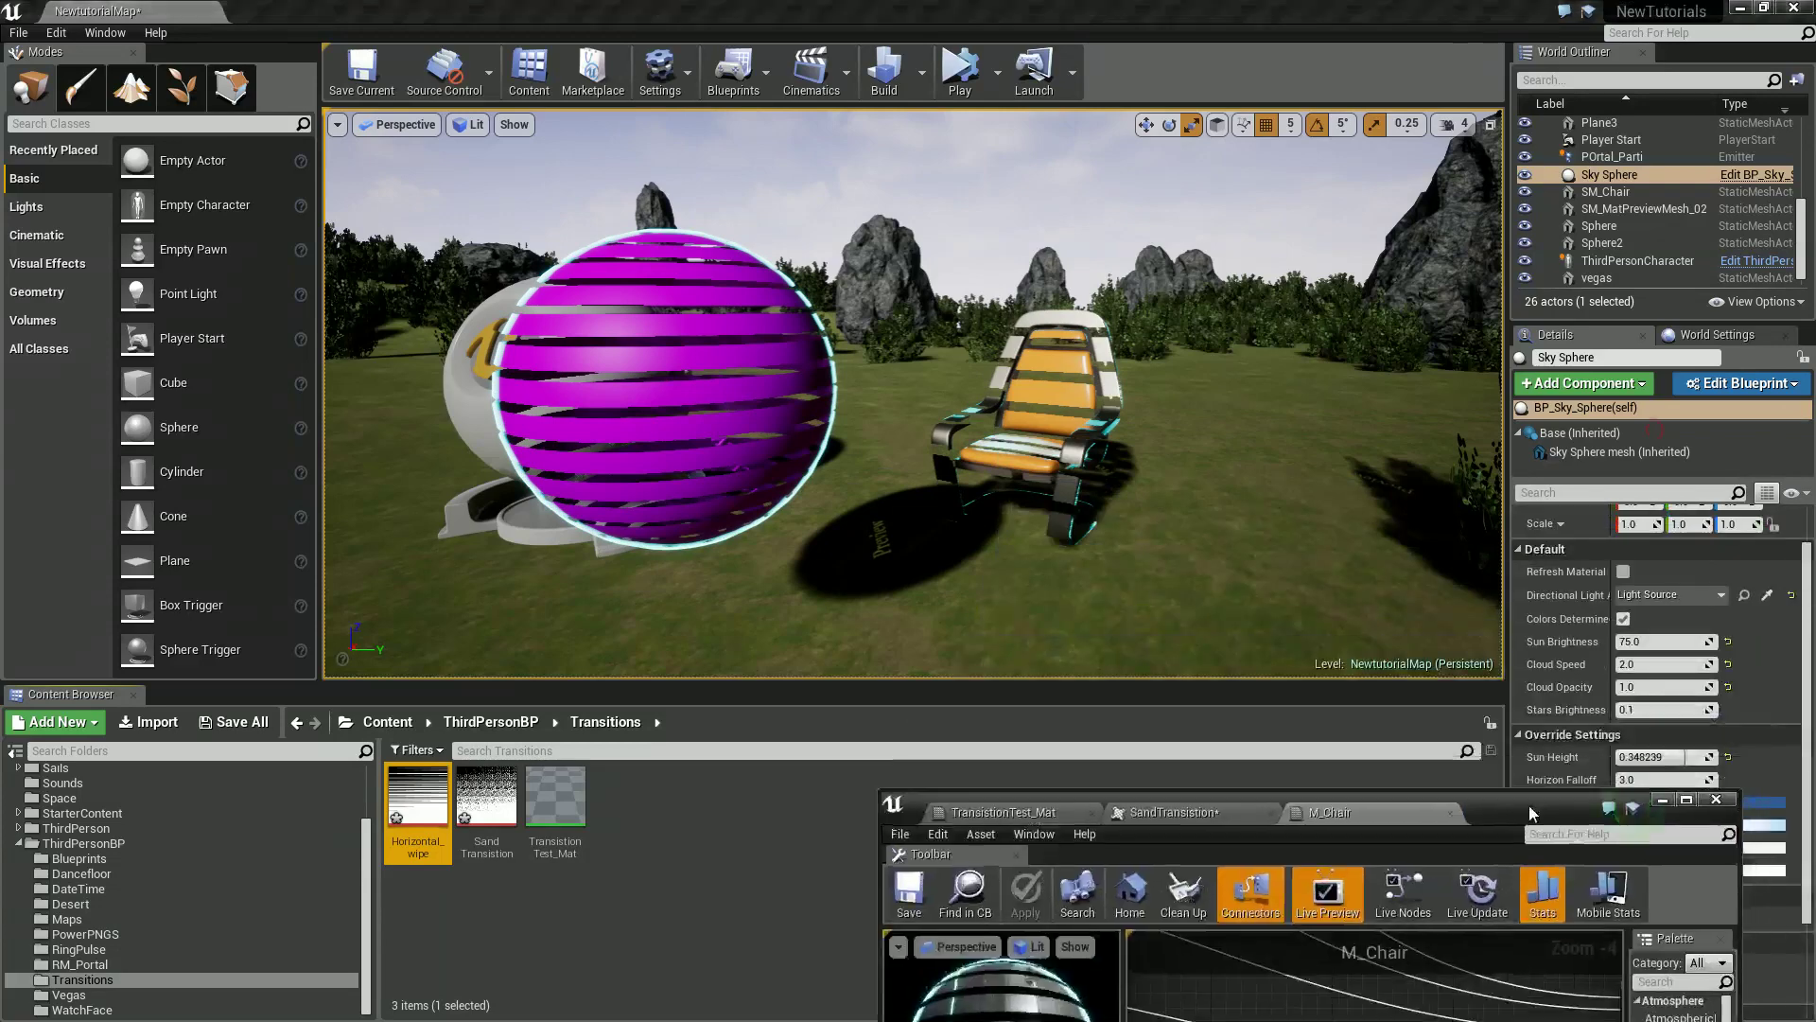
pyautogui.moveTo(1148, 425); pyautogui.dragTo(1101, 414, button='right')
pyautogui.rightClick(1148, 434)
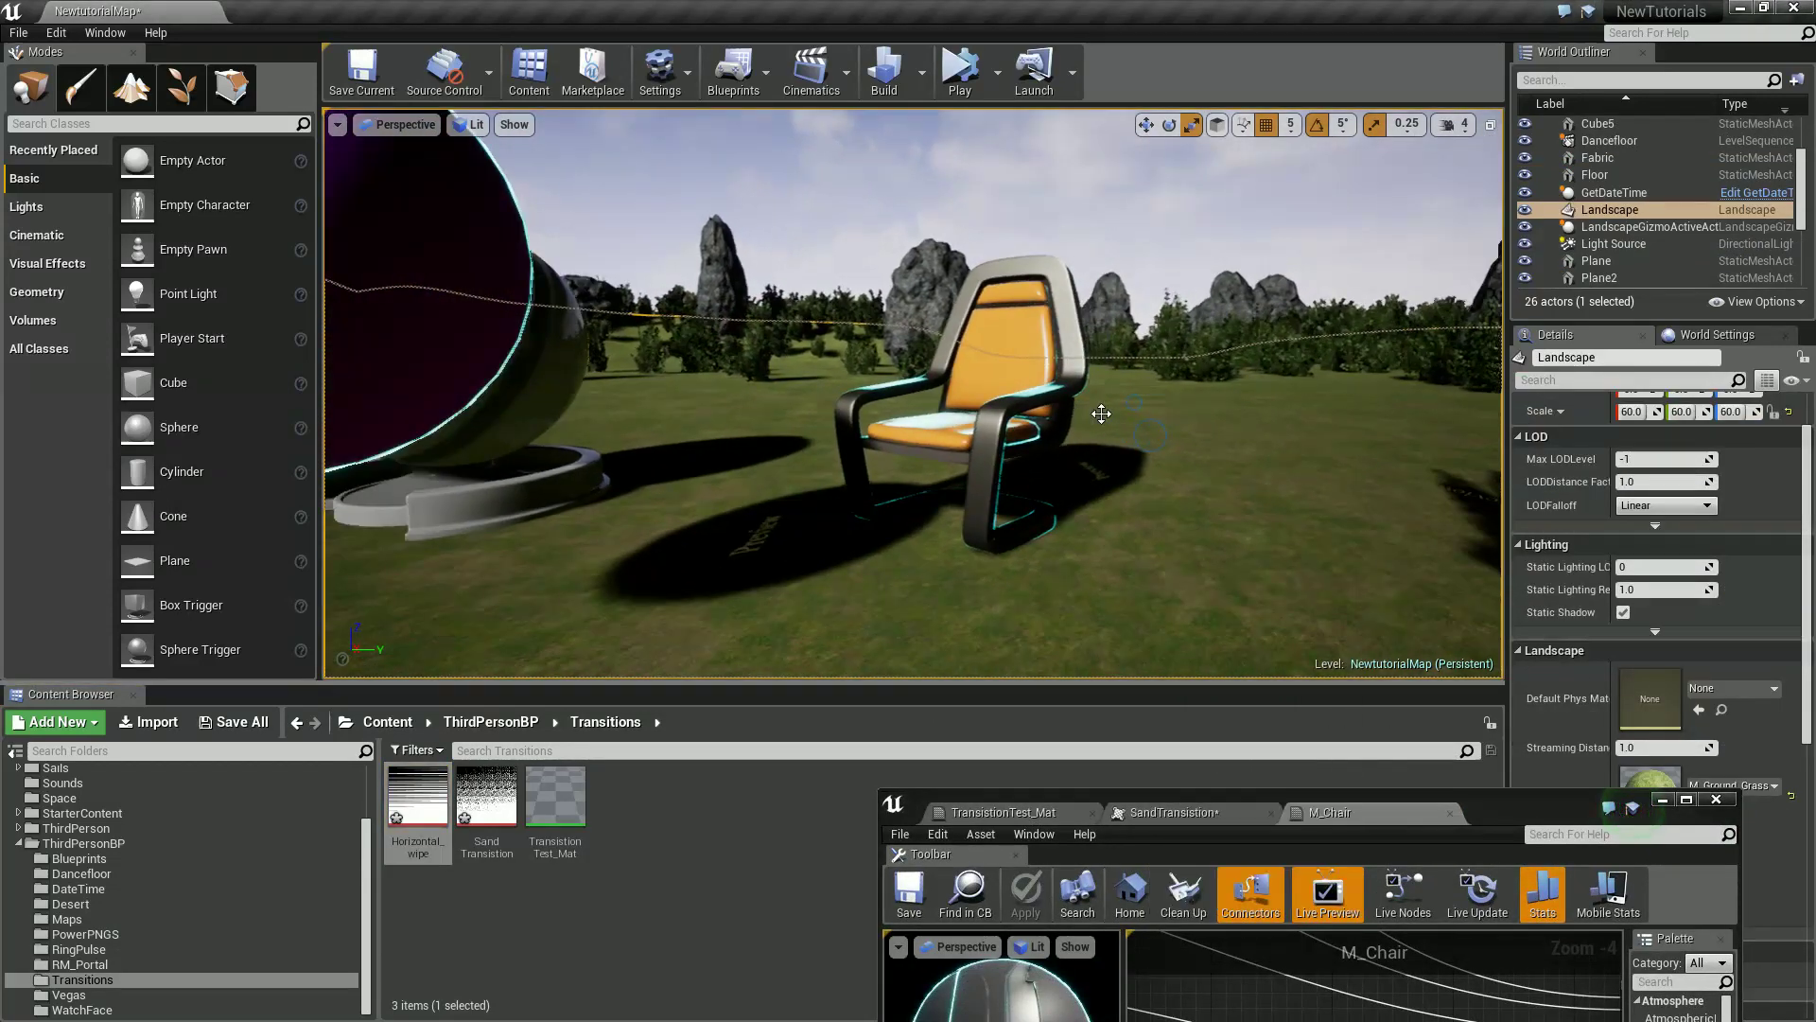
pyautogui.click(1105, 268)
# Set the Period of the Sine node in M_Chair to 8.0.
pyautogui.moveTo(1514, 816); pyautogui.dragTo(1481, 0)
pyautogui.moveTo(1054, 341); pyautogui.dragTo(1528, 564, button='right')
pyautogui.moveTo(886, 462); pyautogui.dragTo(1103, 524, button='right')
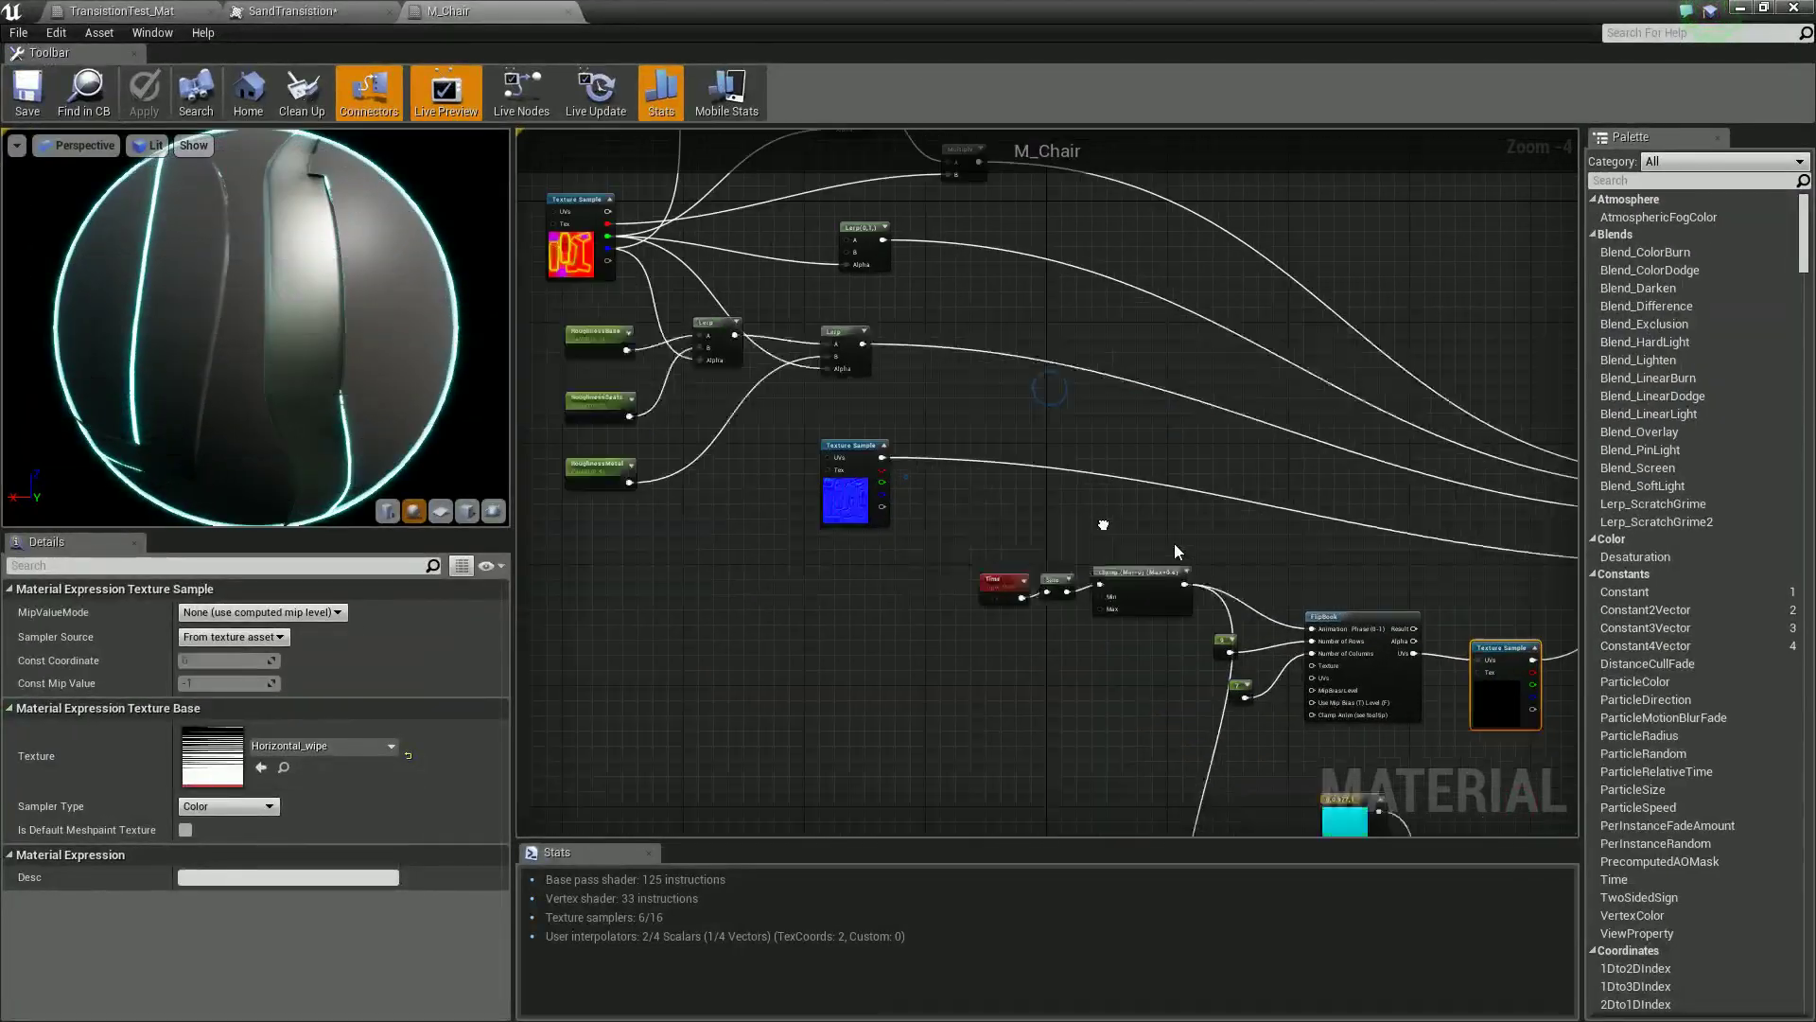
pyautogui.scroll(4, 1135, 563)
pyautogui.click(1096, 651)
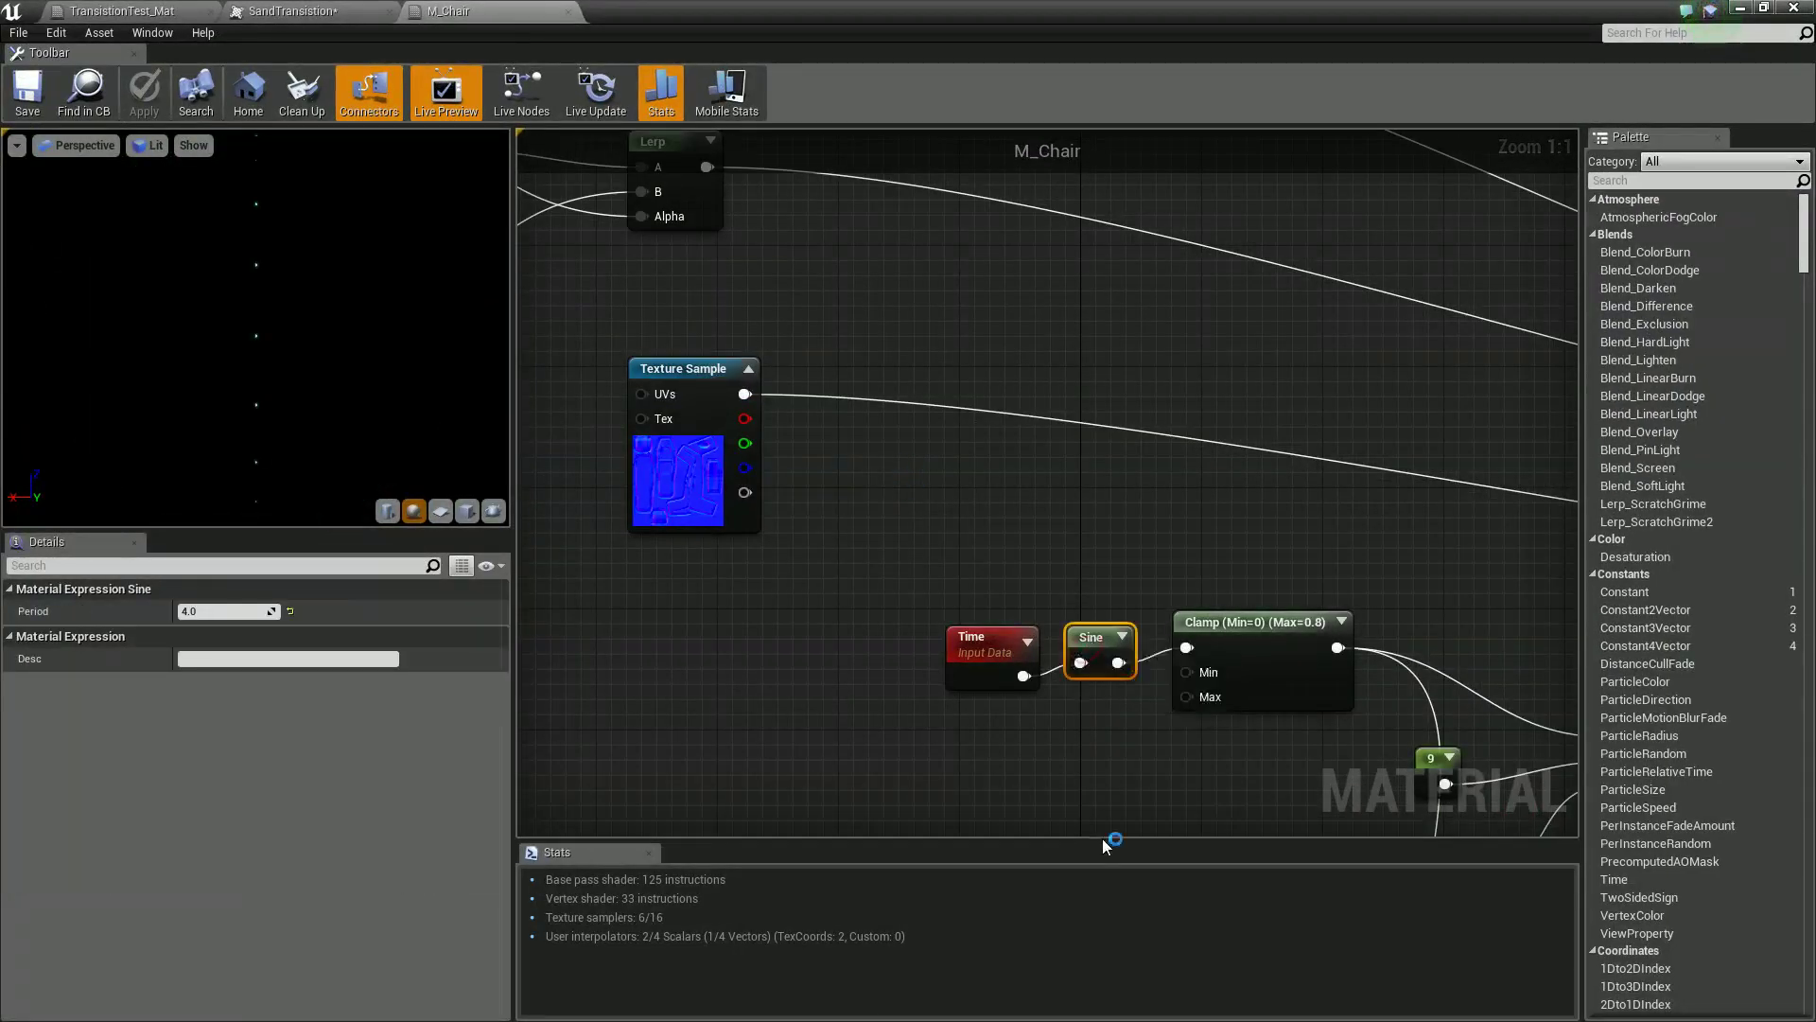
pyautogui.click(229, 611)
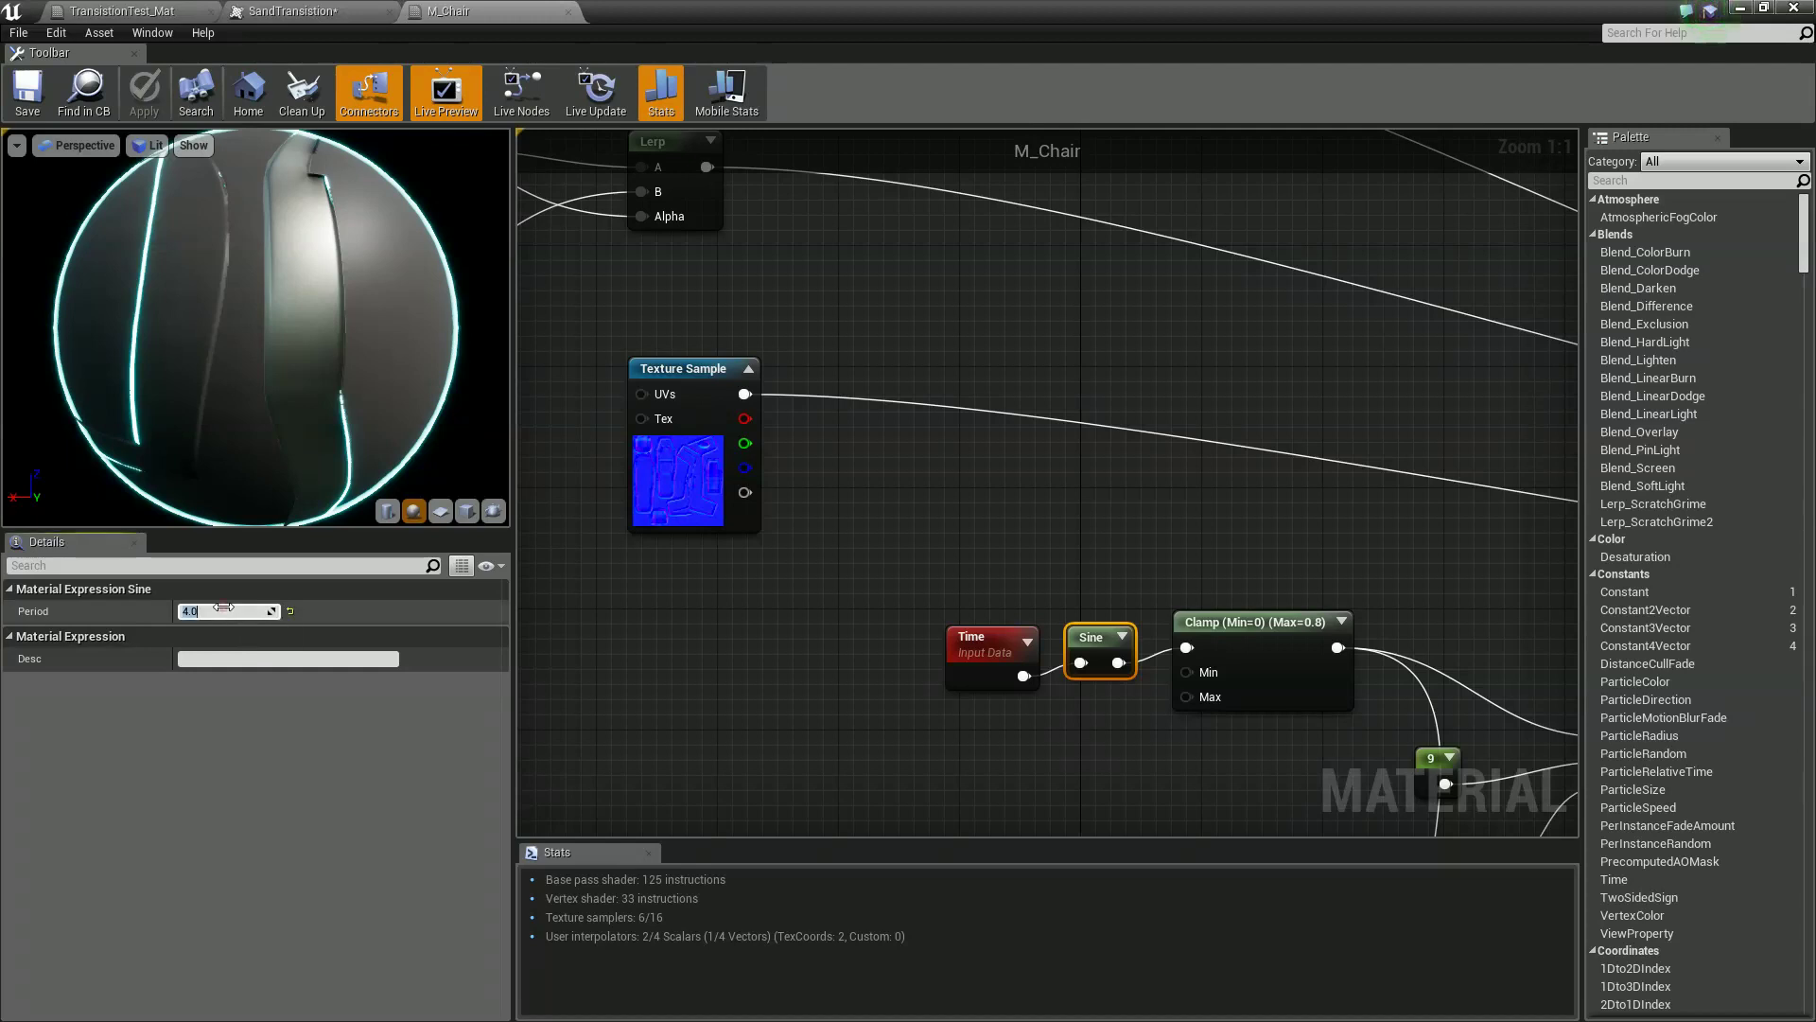
pyautogui.press('Return')
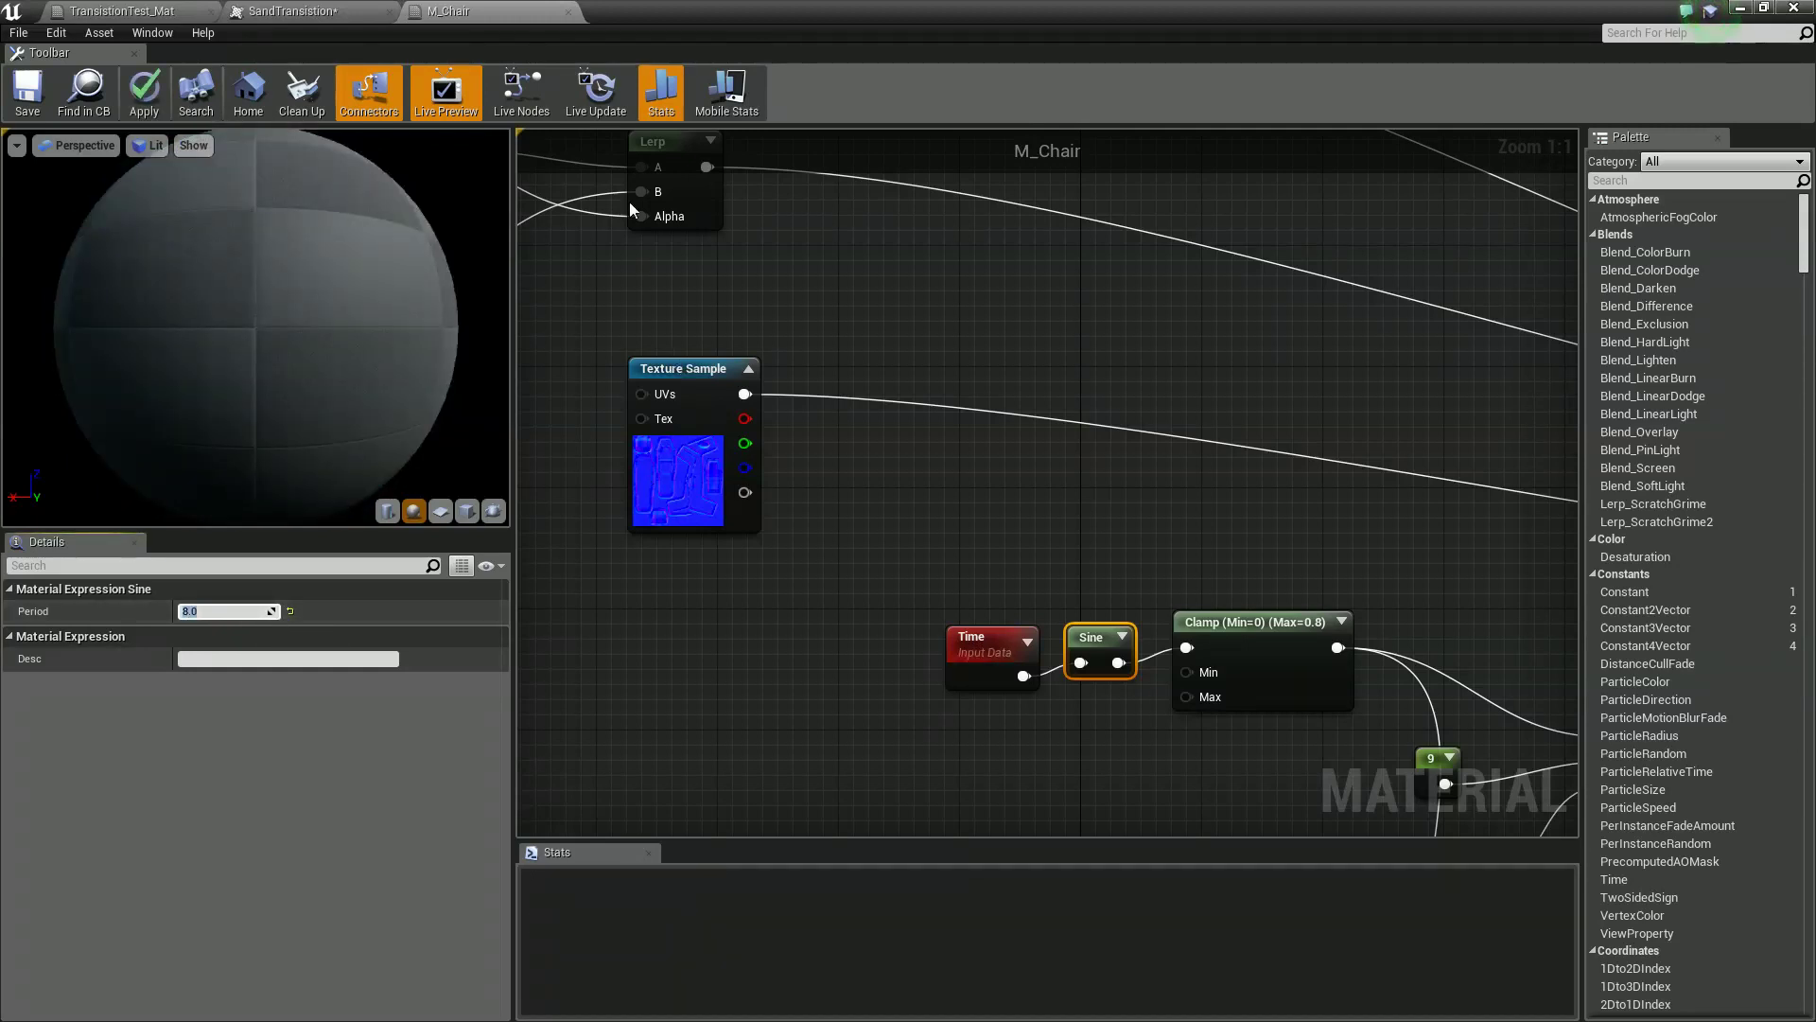
# Examine the wipe on the chair in the level in a full-screen viewport.
pyautogui.moveTo(740, 9); pyautogui.dragTo(1424, 728)
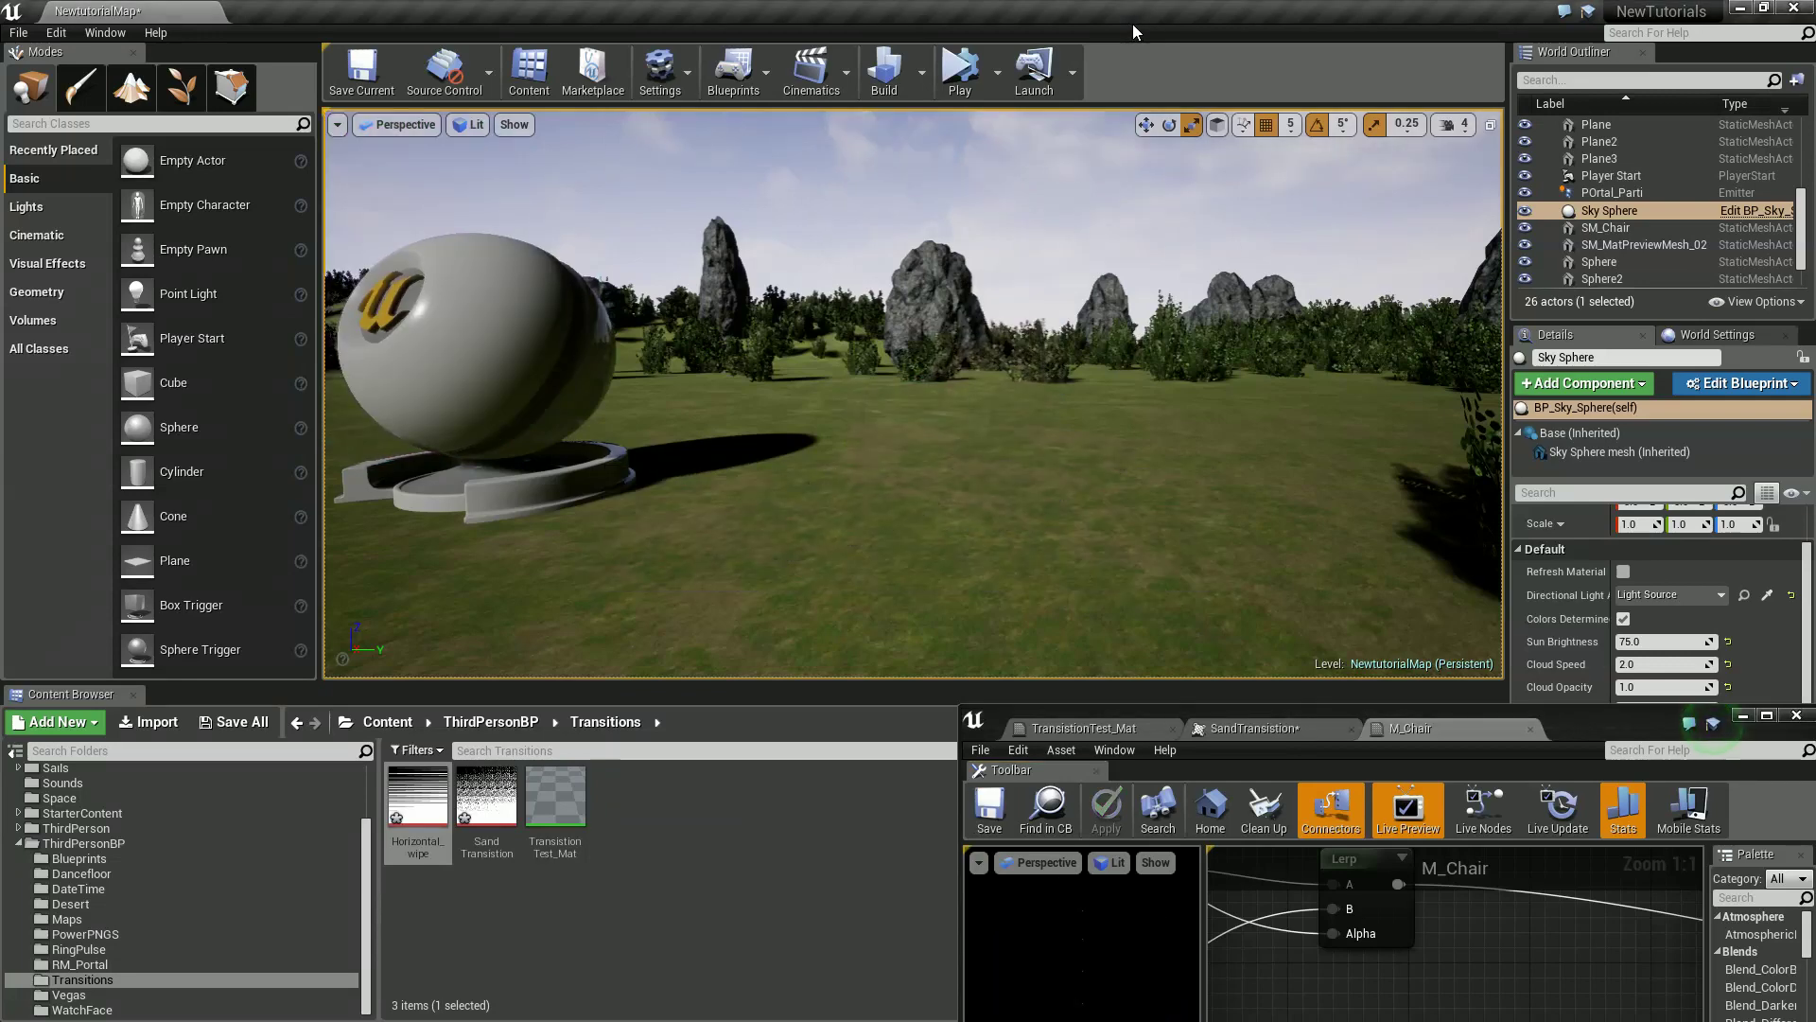
pyautogui.moveTo(1070, 245); pyautogui.dragTo(1120, 252, button='right')
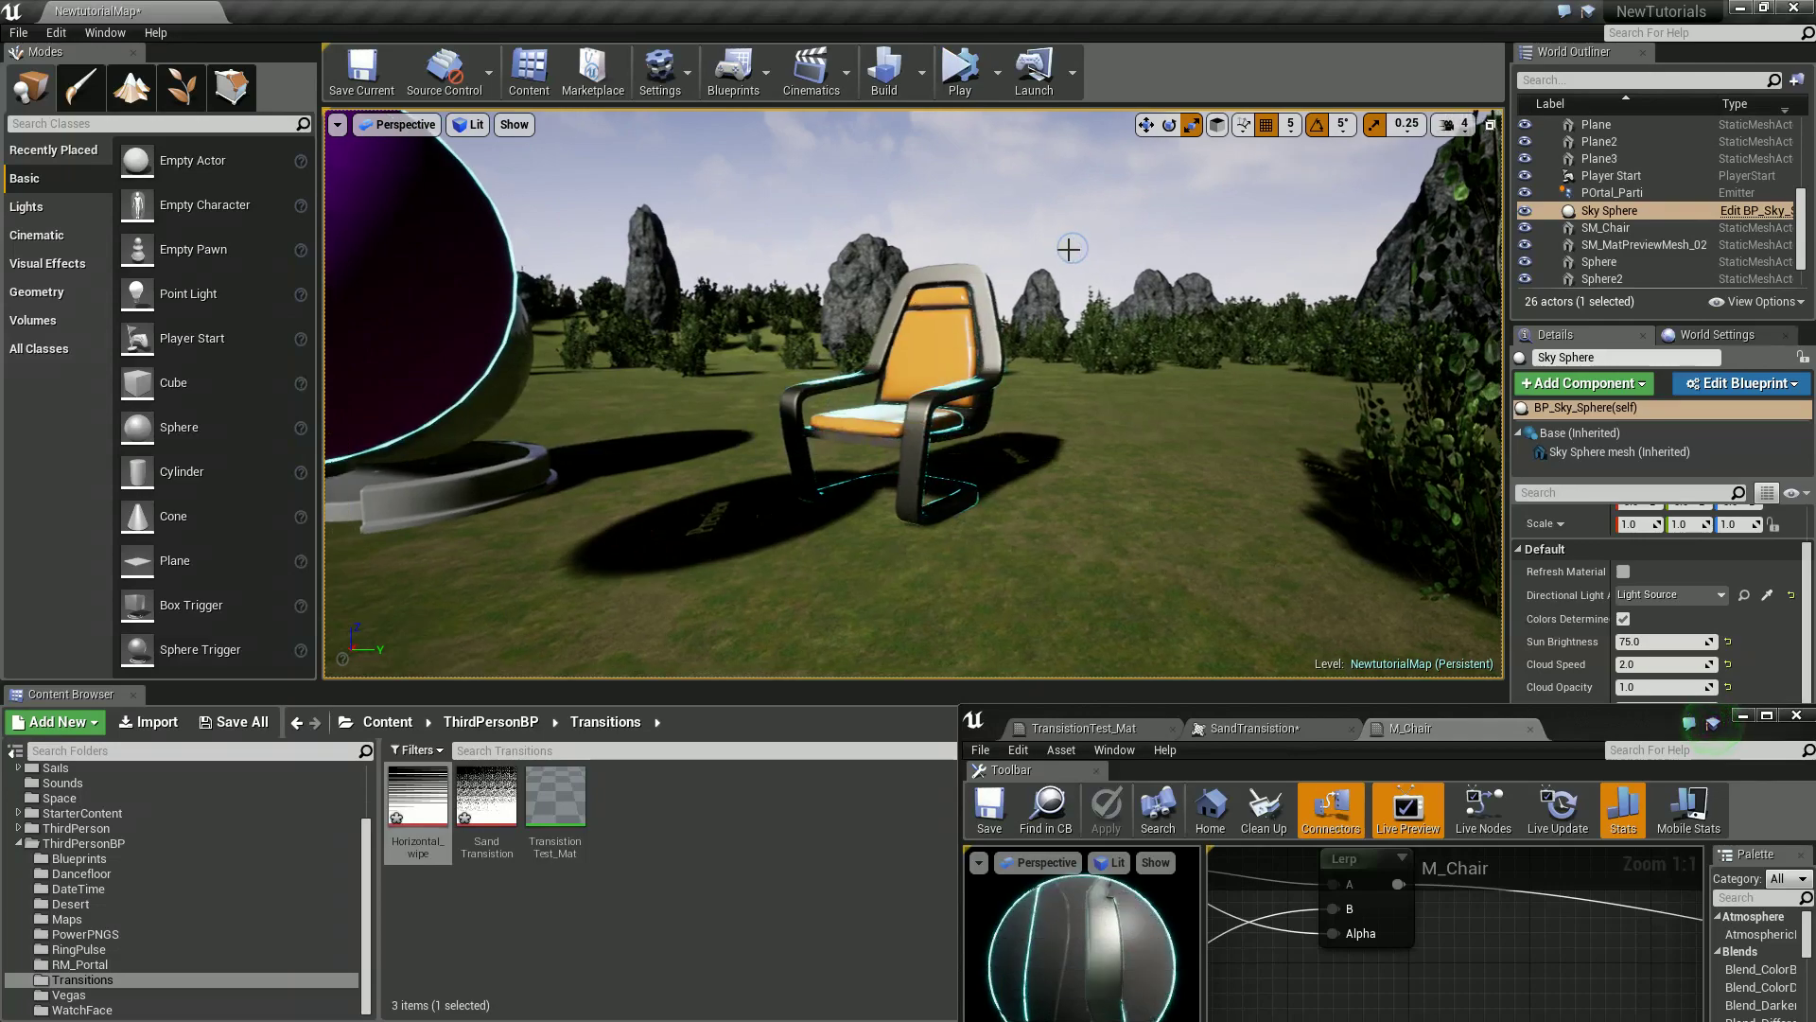
pyautogui.press('F11')
pyautogui.moveTo(1147, 333); pyautogui.dragTo(1156, 340, button='right')
pyautogui.press('s')
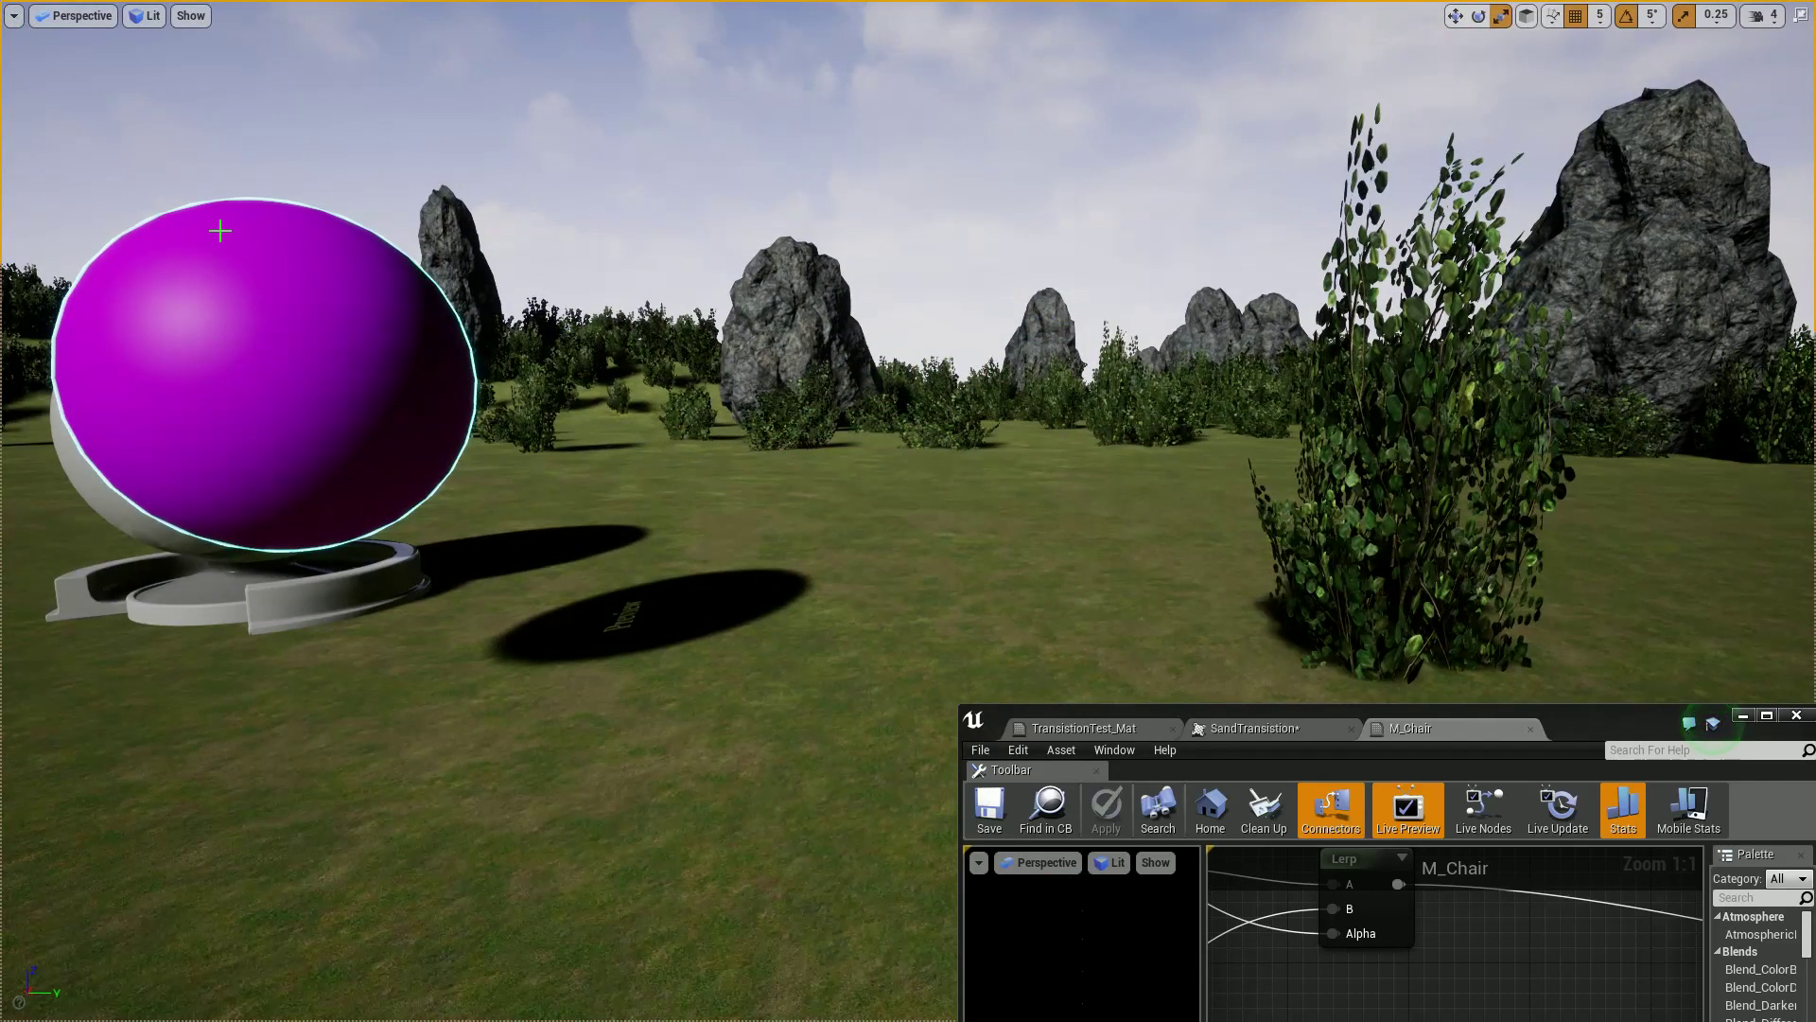
pyautogui.moveTo(445, 580); pyautogui.dragTo(449, 588)
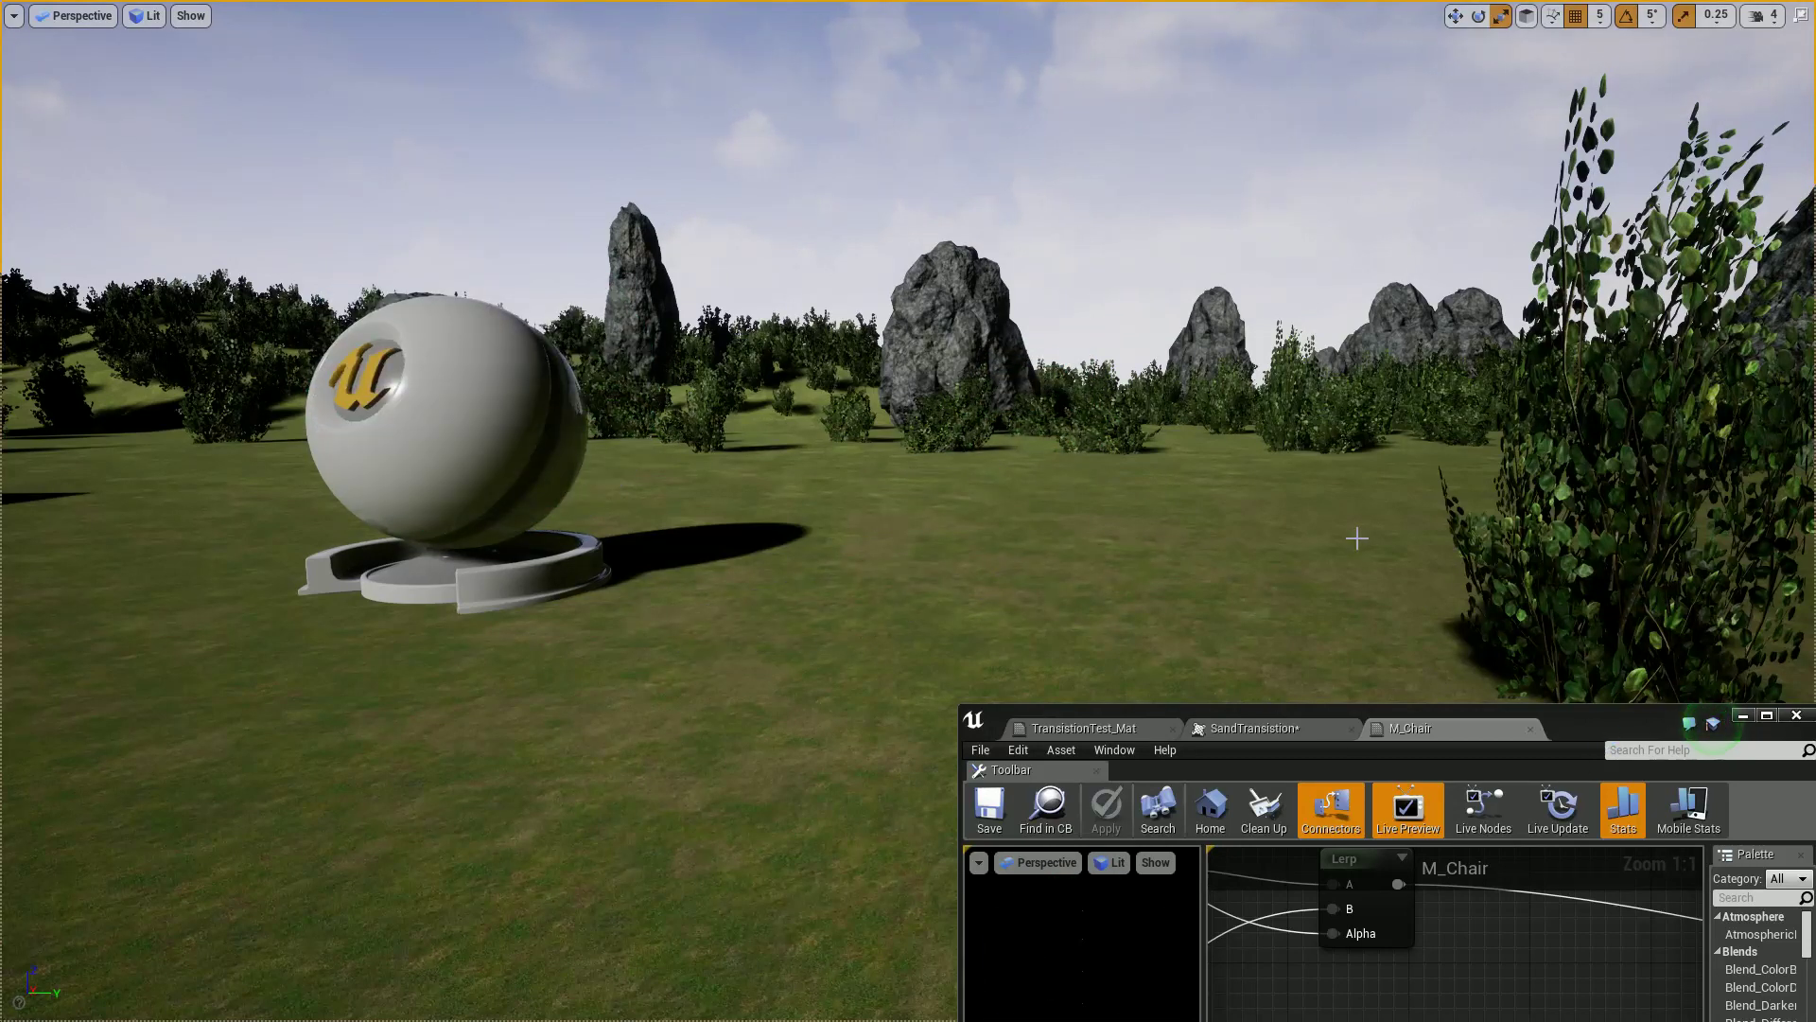
pyautogui.press('F11')
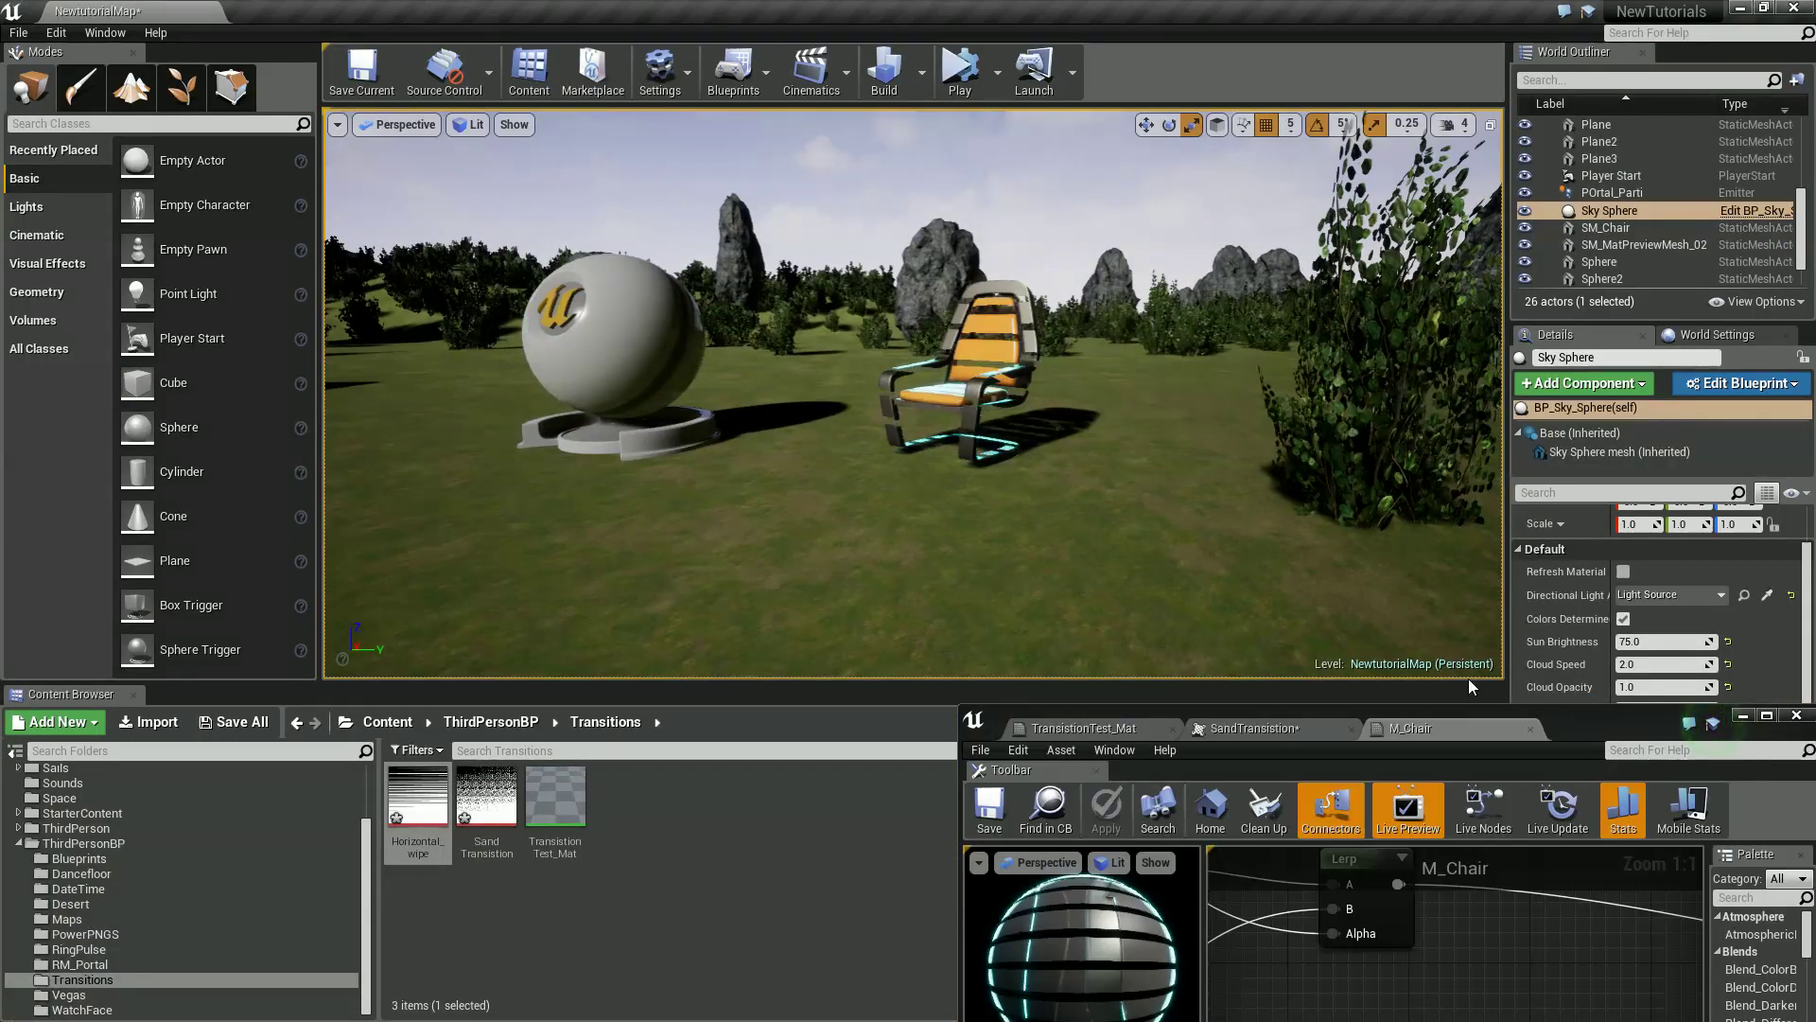
# Select the chair in the level and add a scalar parameter named Transition near the Clamp node in M_Chair.
pyautogui.click(1010, 380)
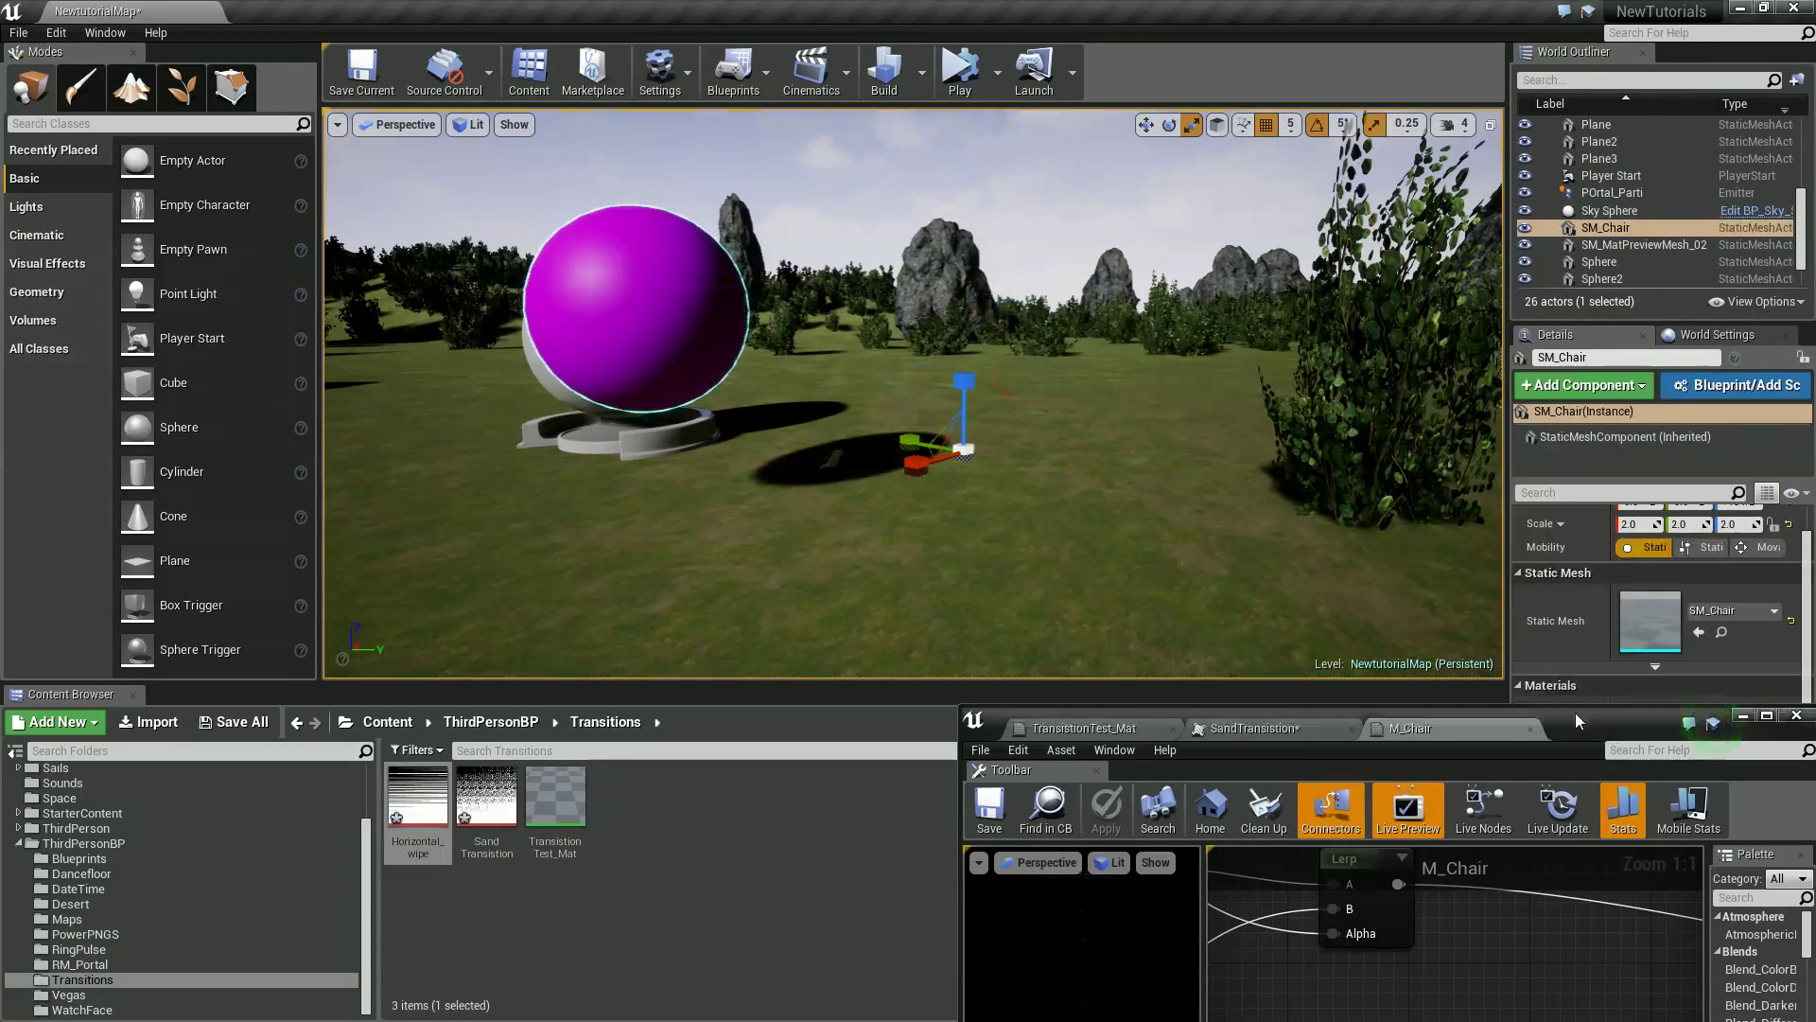
pyautogui.doubleClick(1575, 715)
pyautogui.scroll(-3, 1044, 647)
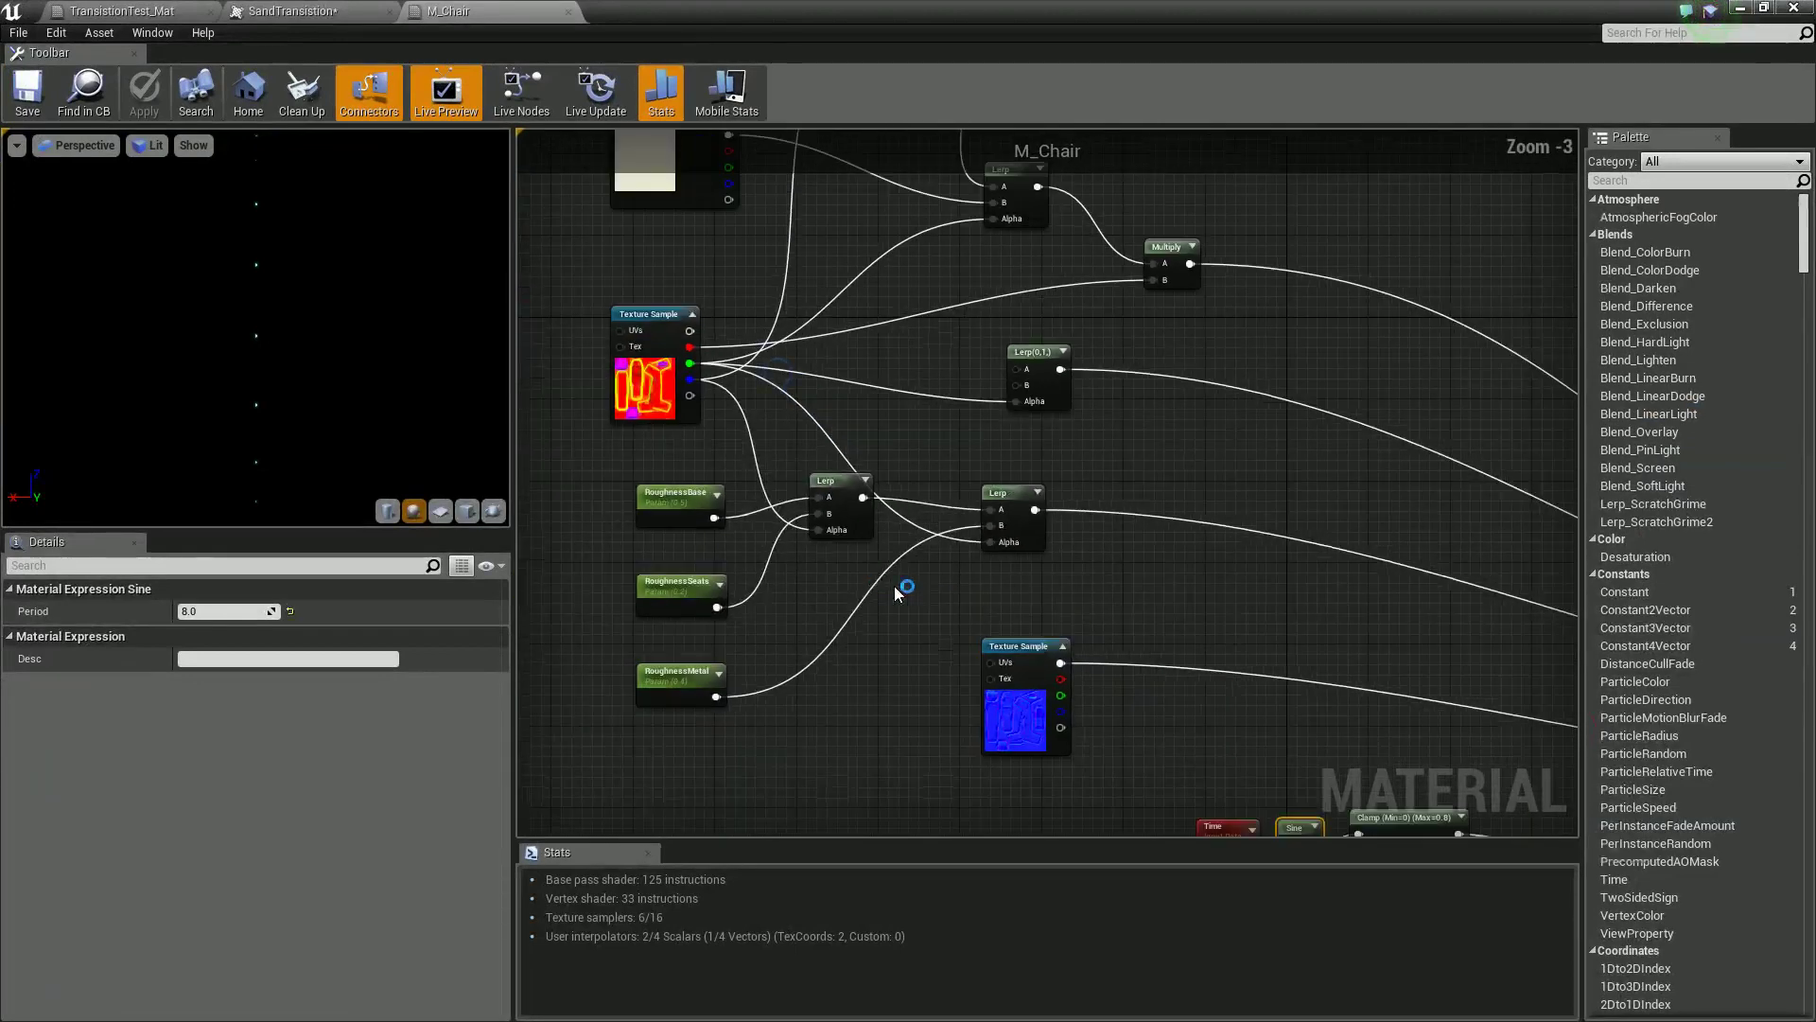
pyautogui.moveTo(854, 589); pyautogui.dragTo(697, 280, button='right')
pyautogui.moveTo(1152, 682); pyautogui.dragTo(935, 611, button='right')
pyautogui.scroll(3, 937, 620)
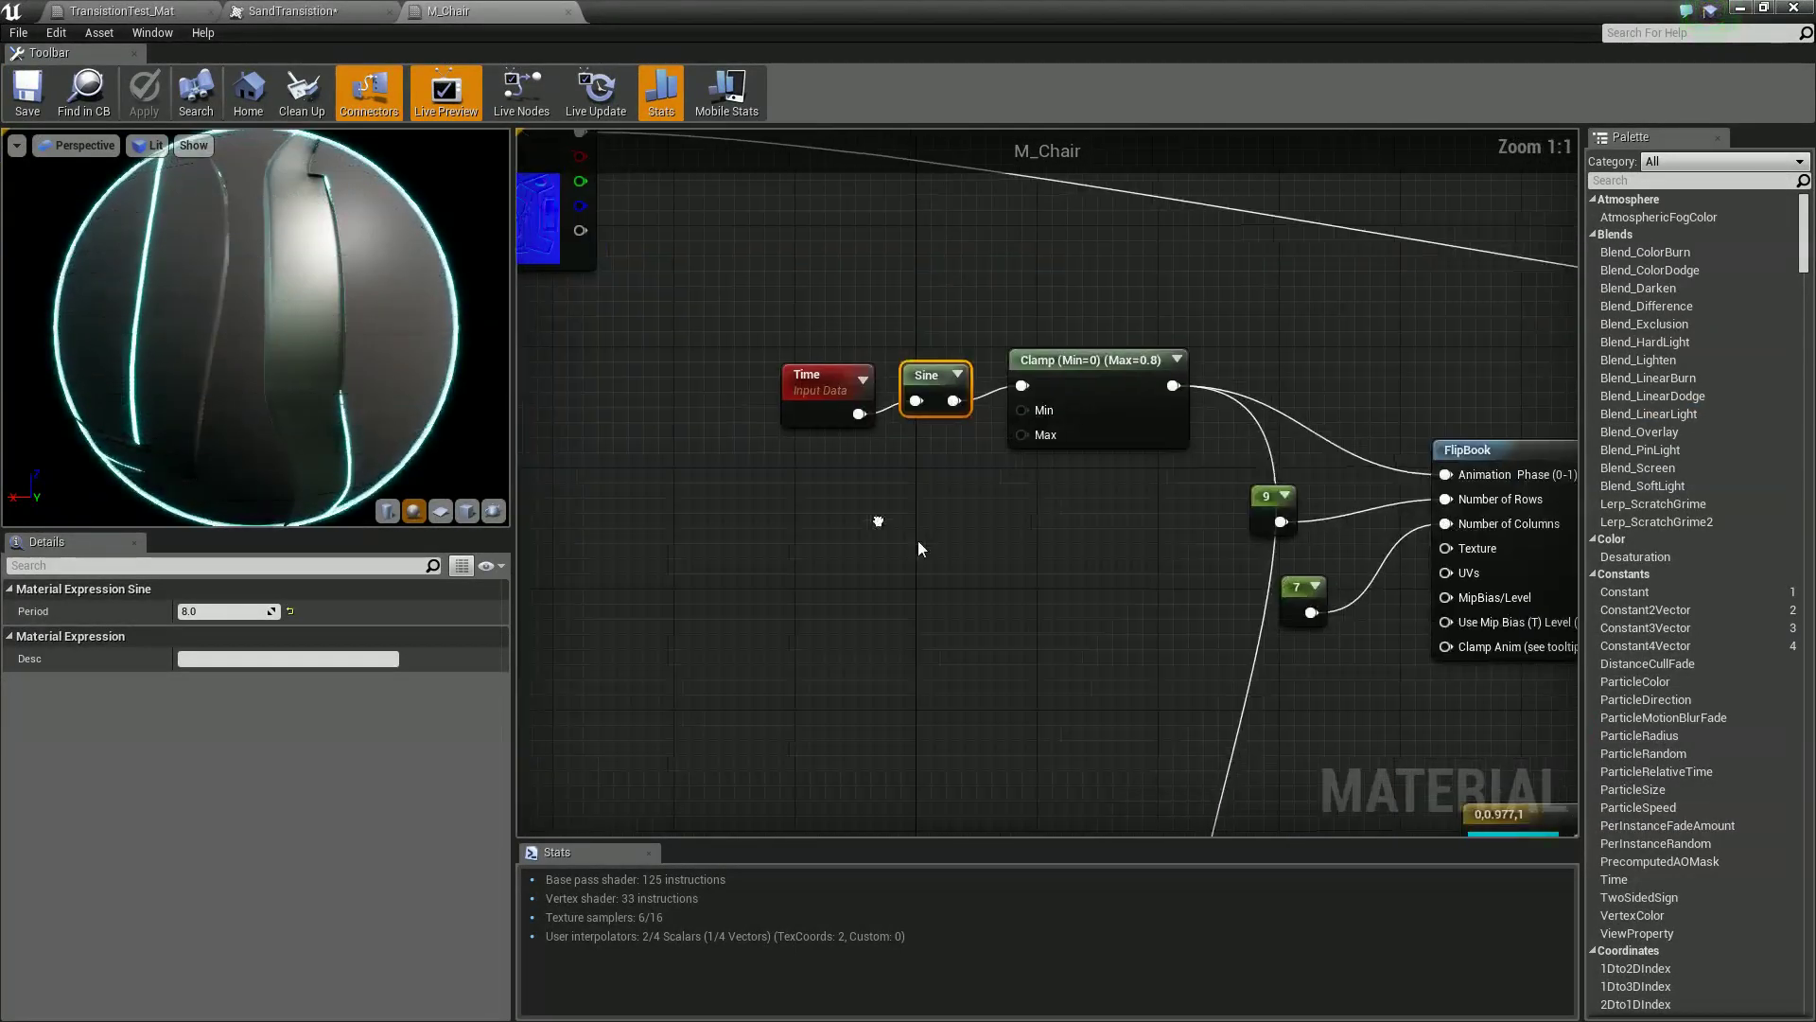
pyautogui.moveTo(1081, 478); pyautogui.dragTo(1086, 481)
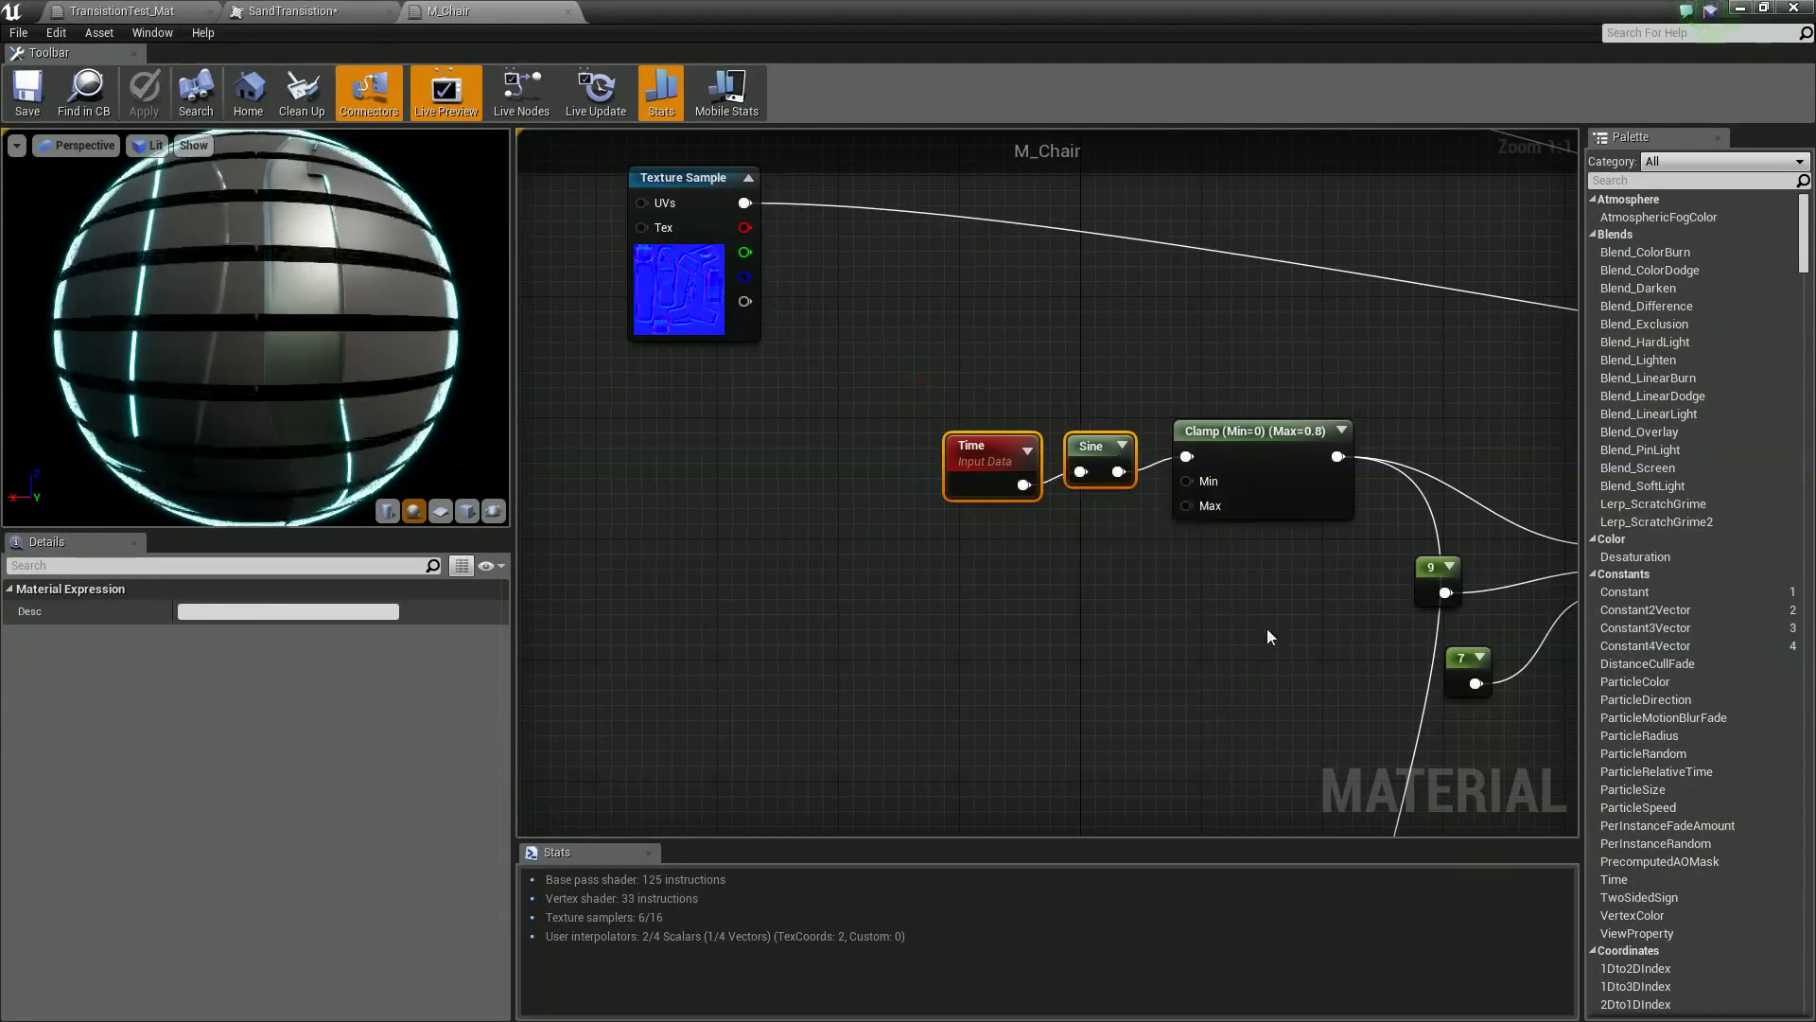
pyautogui.moveTo(1268, 628); pyautogui.dragTo(1012, 586, button='right')
pyautogui.click(996, 606)
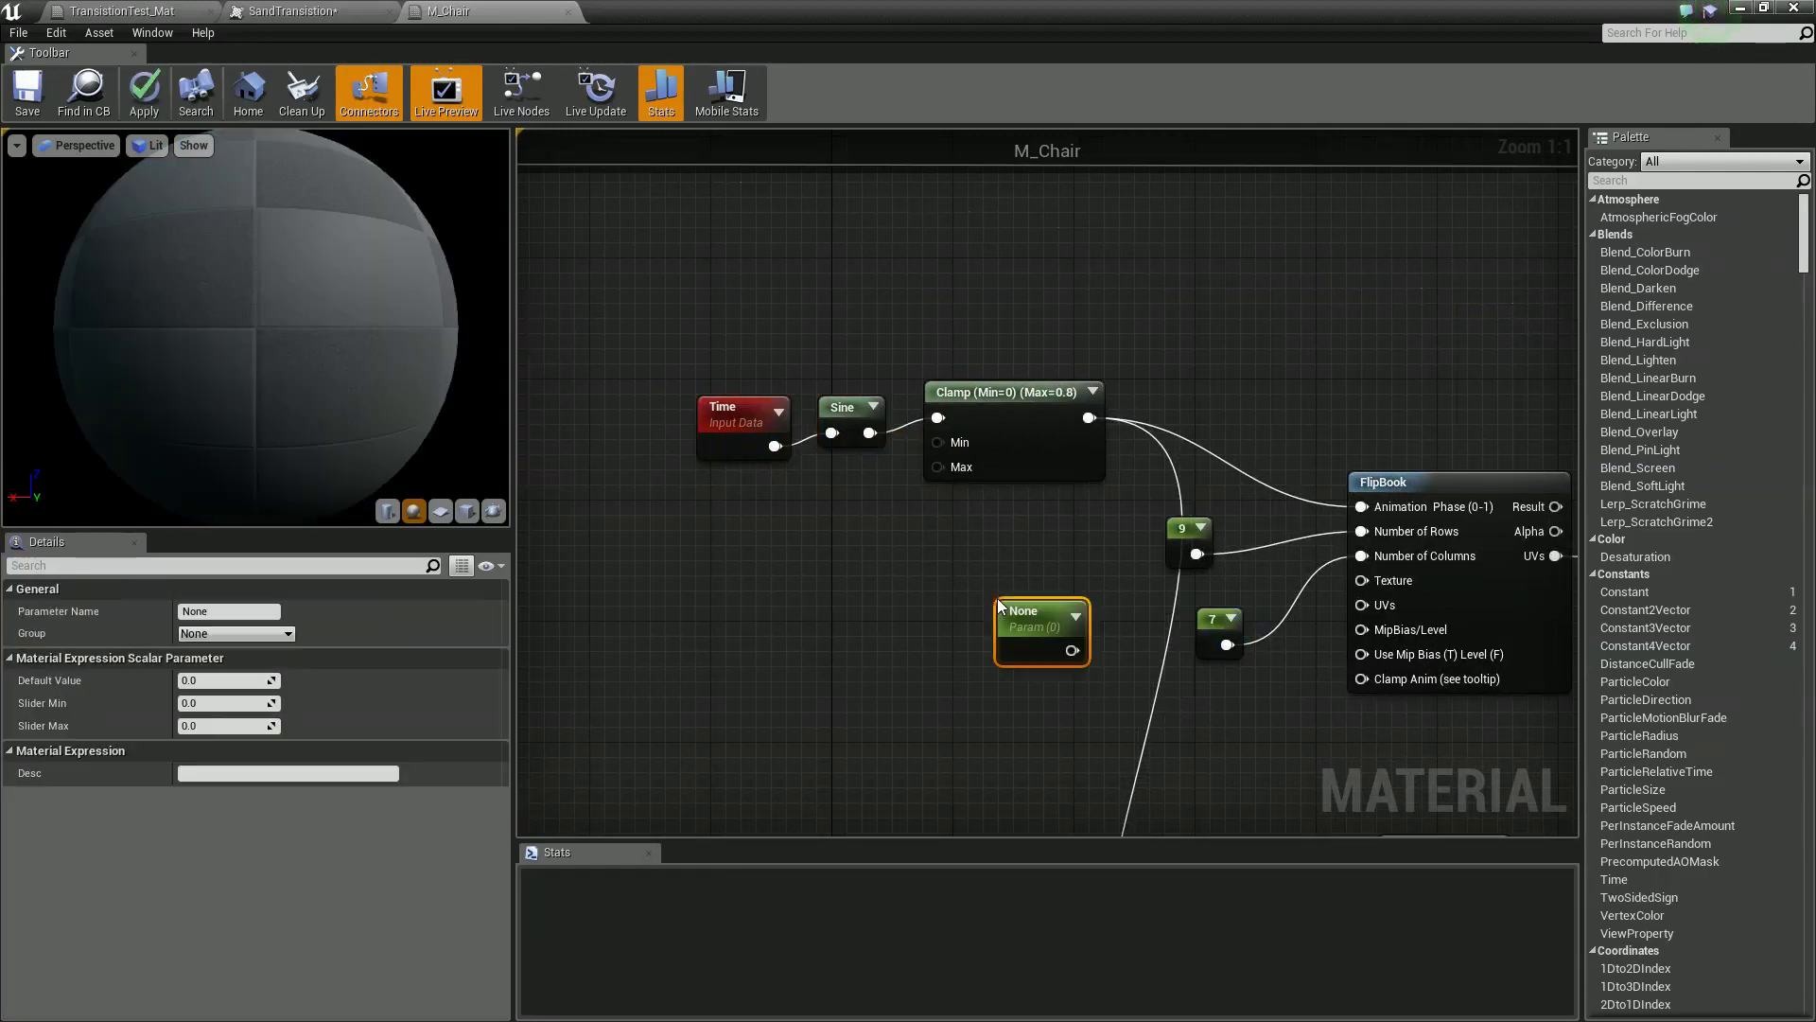
pyautogui.click(979, 599)
pyautogui.moveTo(1034, 617); pyautogui.dragTo(991, 566)
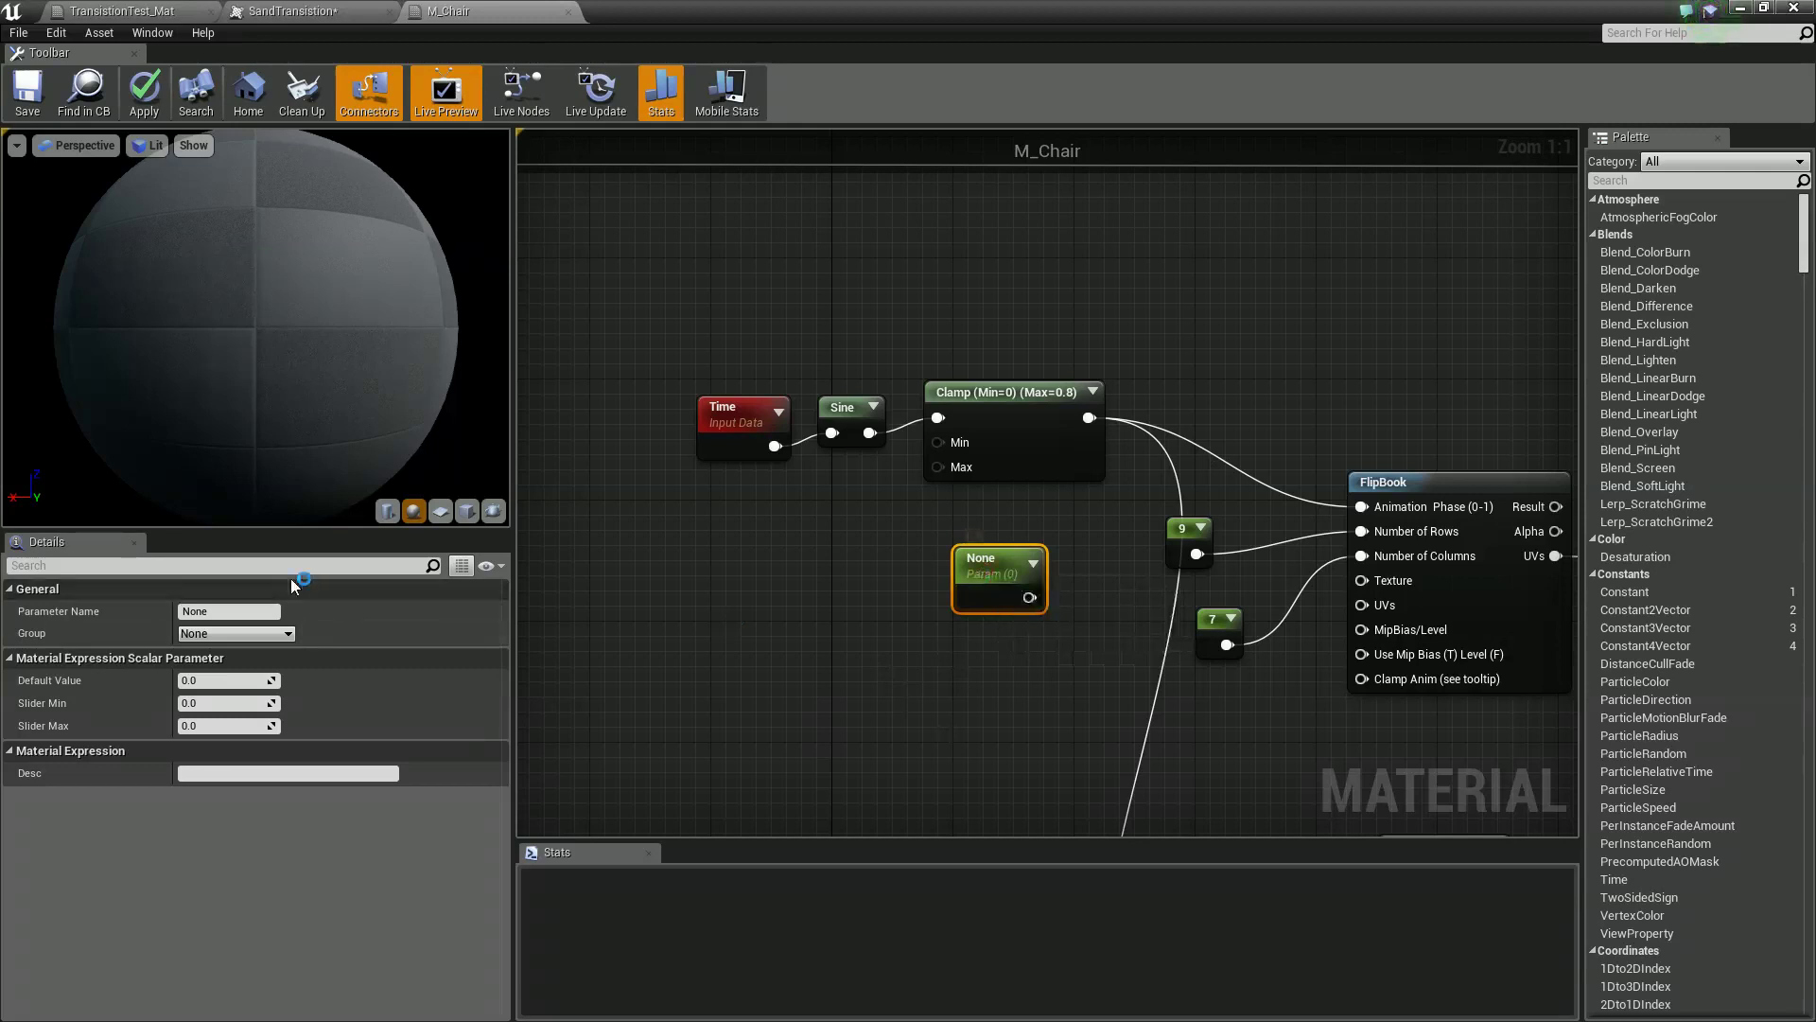
pyautogui.click(228, 606)
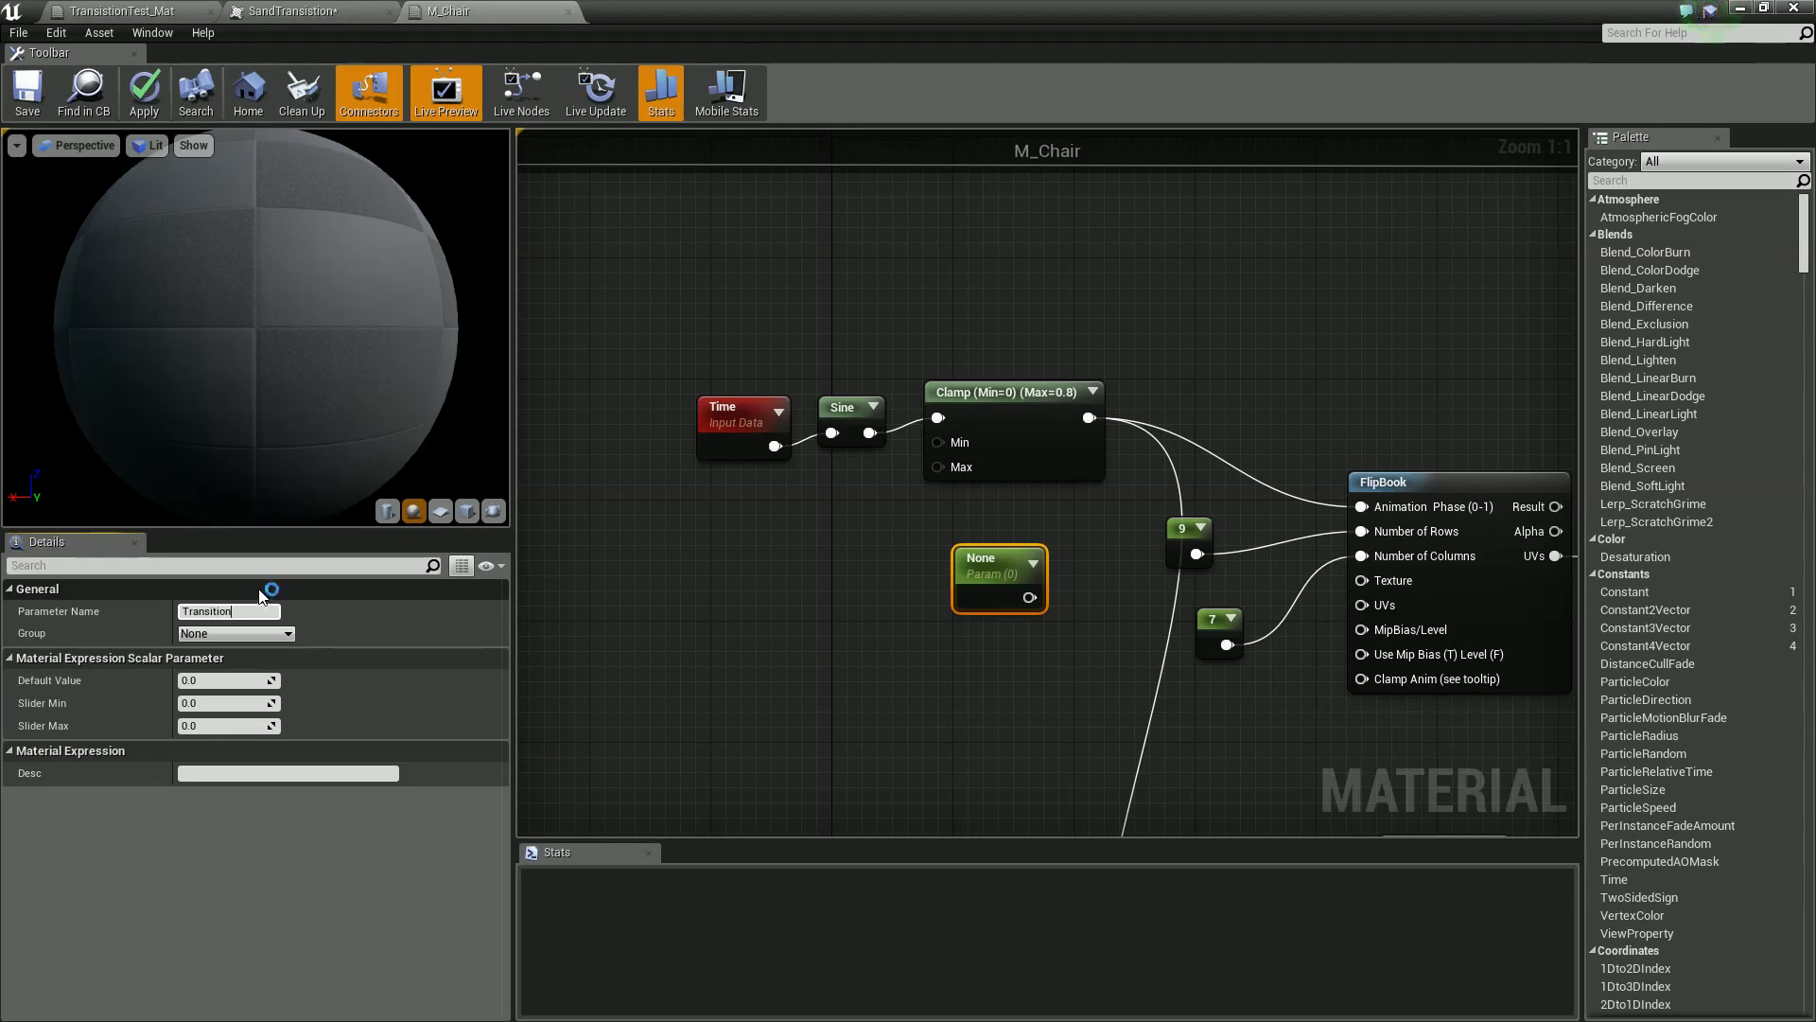
pyautogui.write('Transition')
# Connect the Transition parameter to the FlipBook's Animation Phase and to the Alpha of the Fresnel's Lerp, replacing the Clamp output.
pyautogui.click(705, 696)
pyautogui.moveTo(1032, 597); pyautogui.dragTo(1362, 507)
pyautogui.moveTo(1020, 577); pyautogui.dragTo(871, 530)
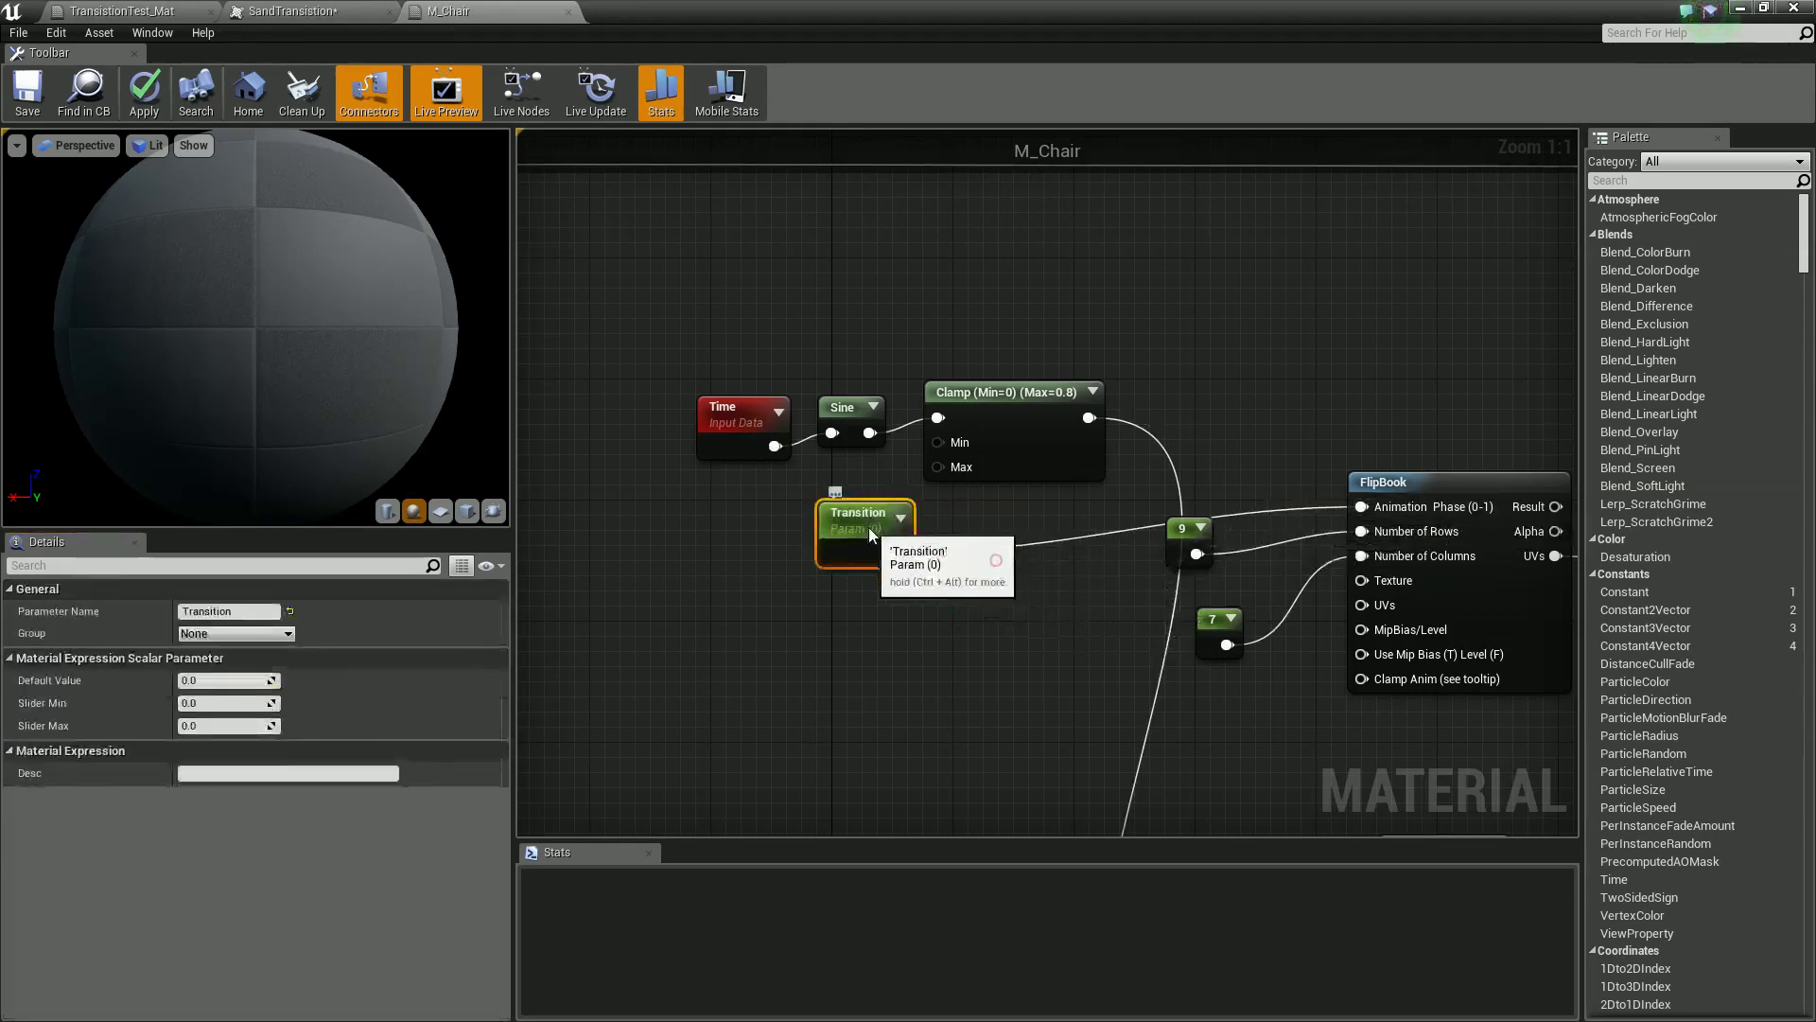
pyautogui.click(895, 654)
pyautogui.scroll(-2, 925, 615)
pyautogui.moveTo(925, 769); pyautogui.dragTo(963, 574, button='right')
pyautogui.scroll(-2, 950, 587)
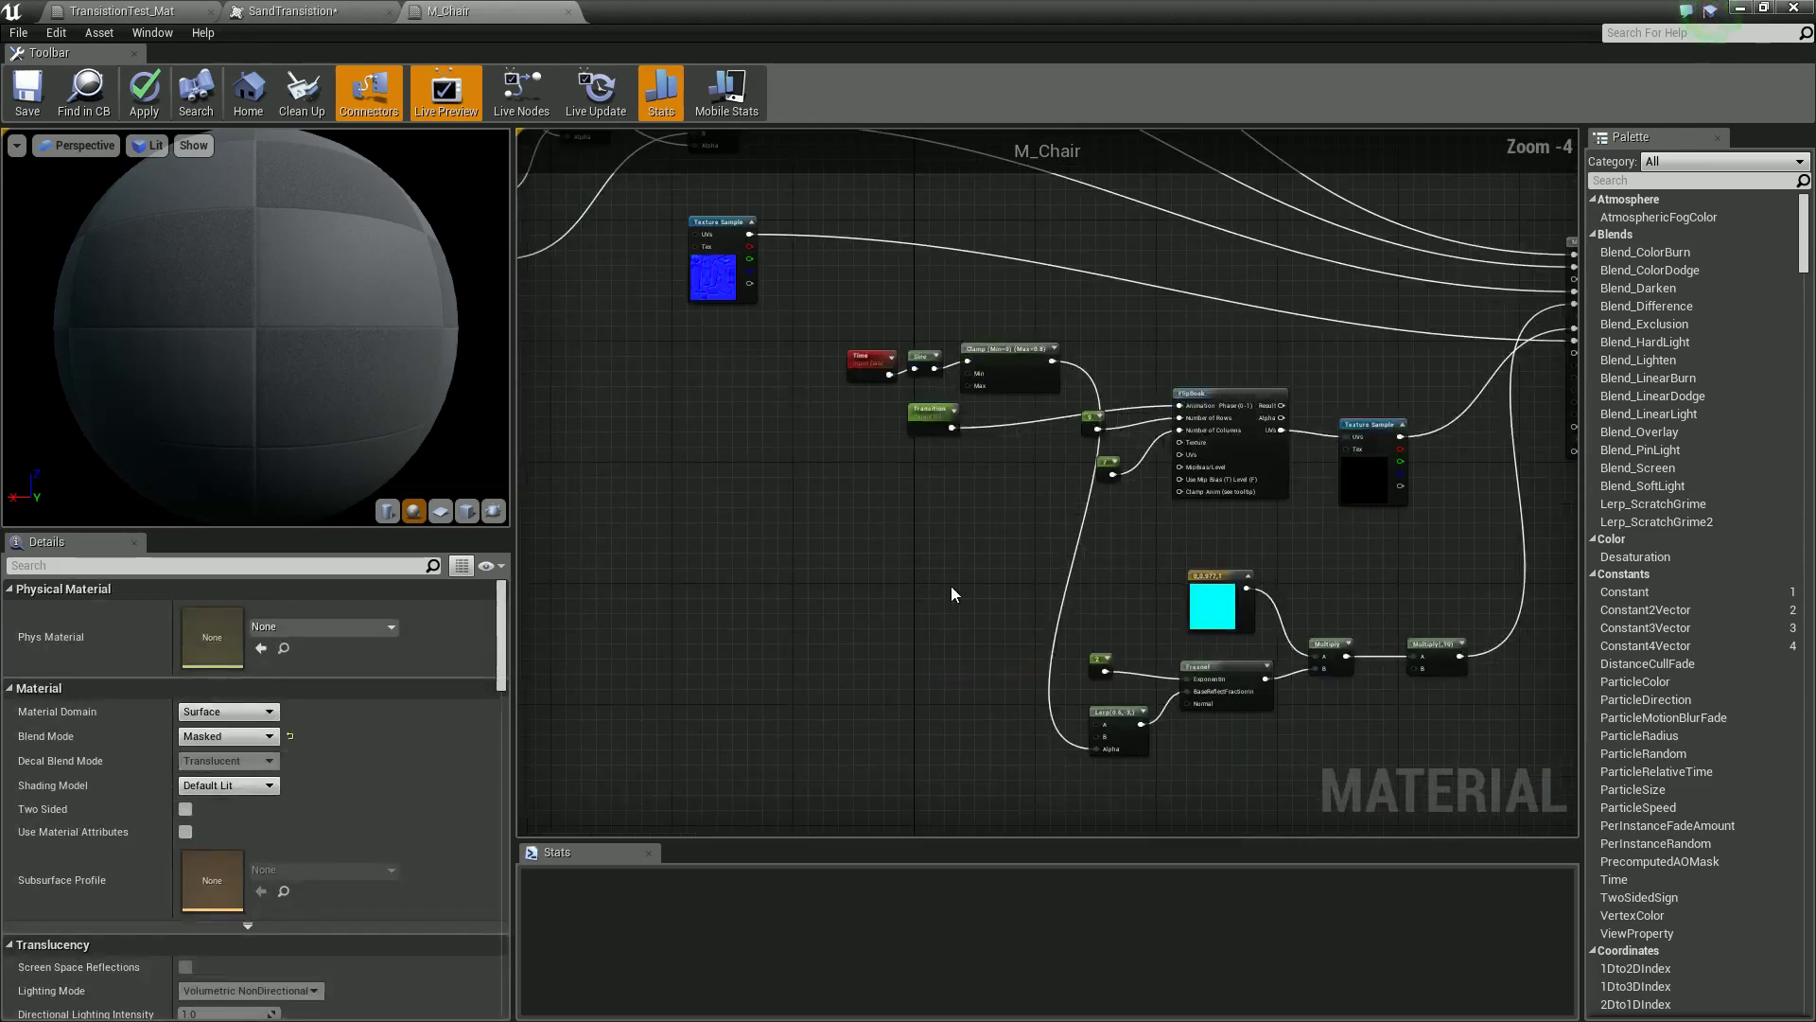
pyautogui.scroll(2, 942, 549)
pyautogui.moveTo(949, 365); pyautogui.dragTo(1190, 696)
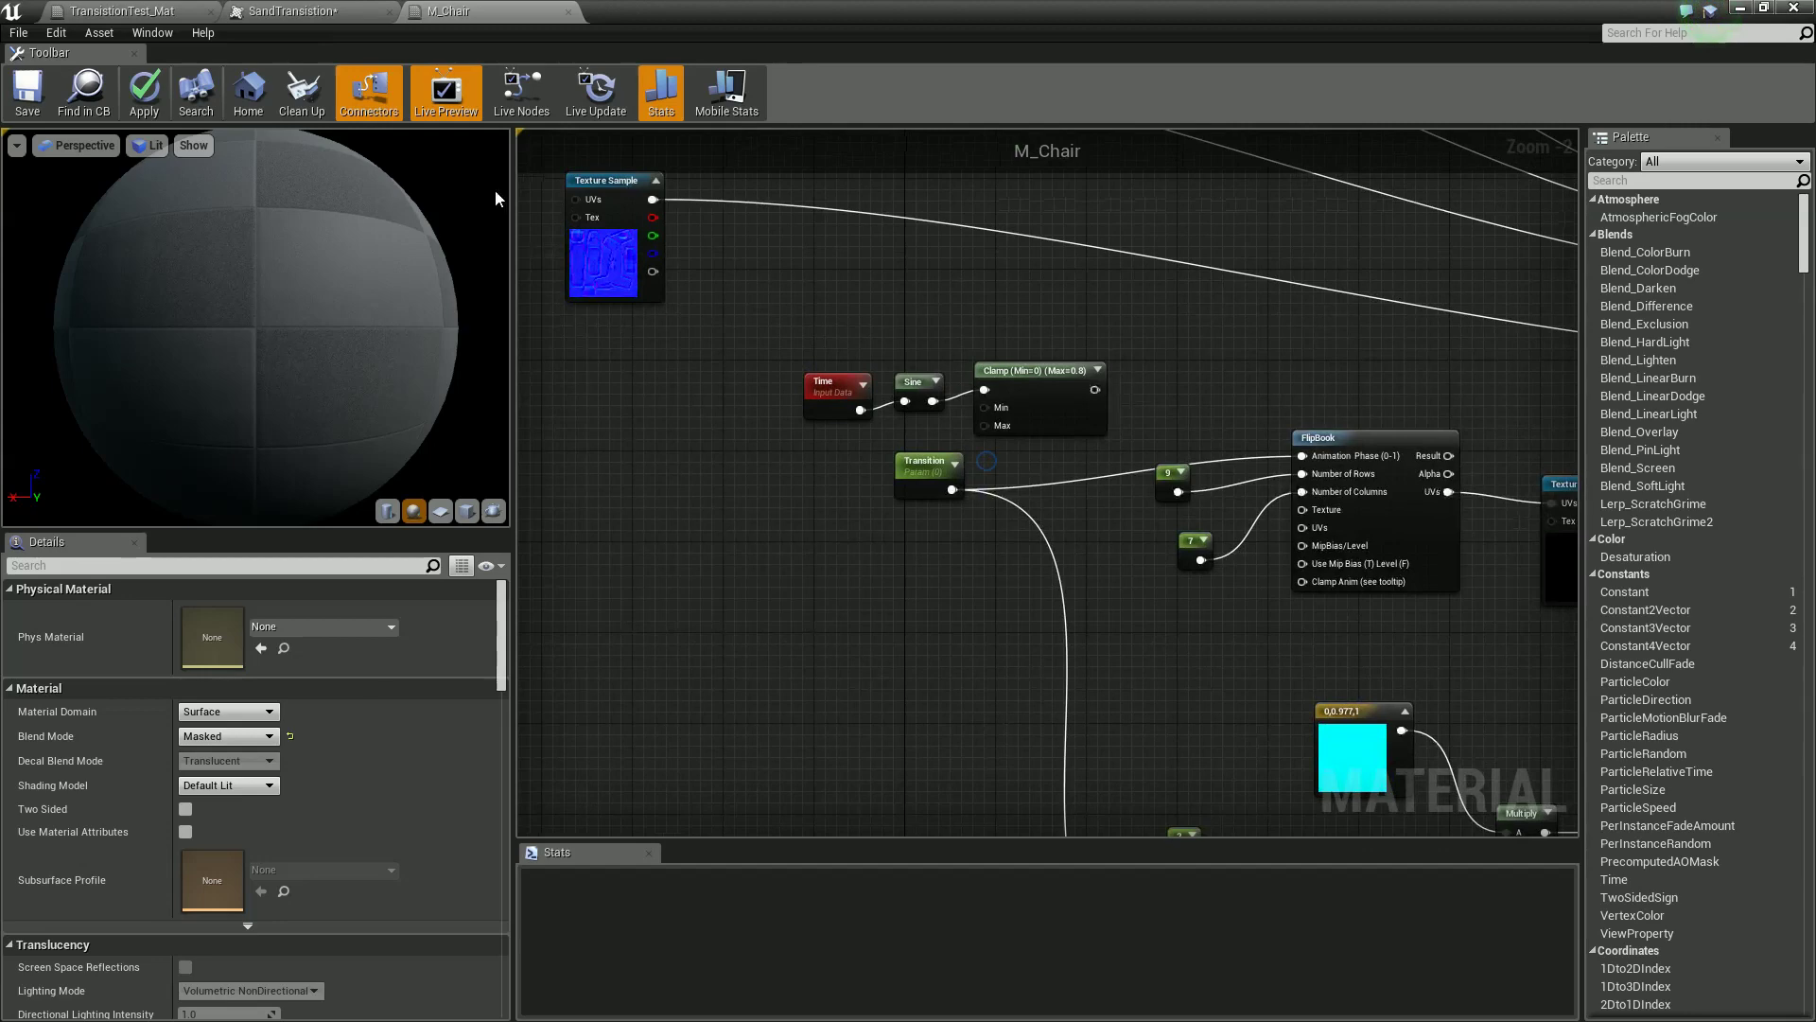
# Save M_Chair and open the map's Level Blueprint in a maximized window.
pyautogui.doubleClick(694, 15)
pyautogui.moveTo(1154, 187); pyautogui.dragTo(1466, 547)
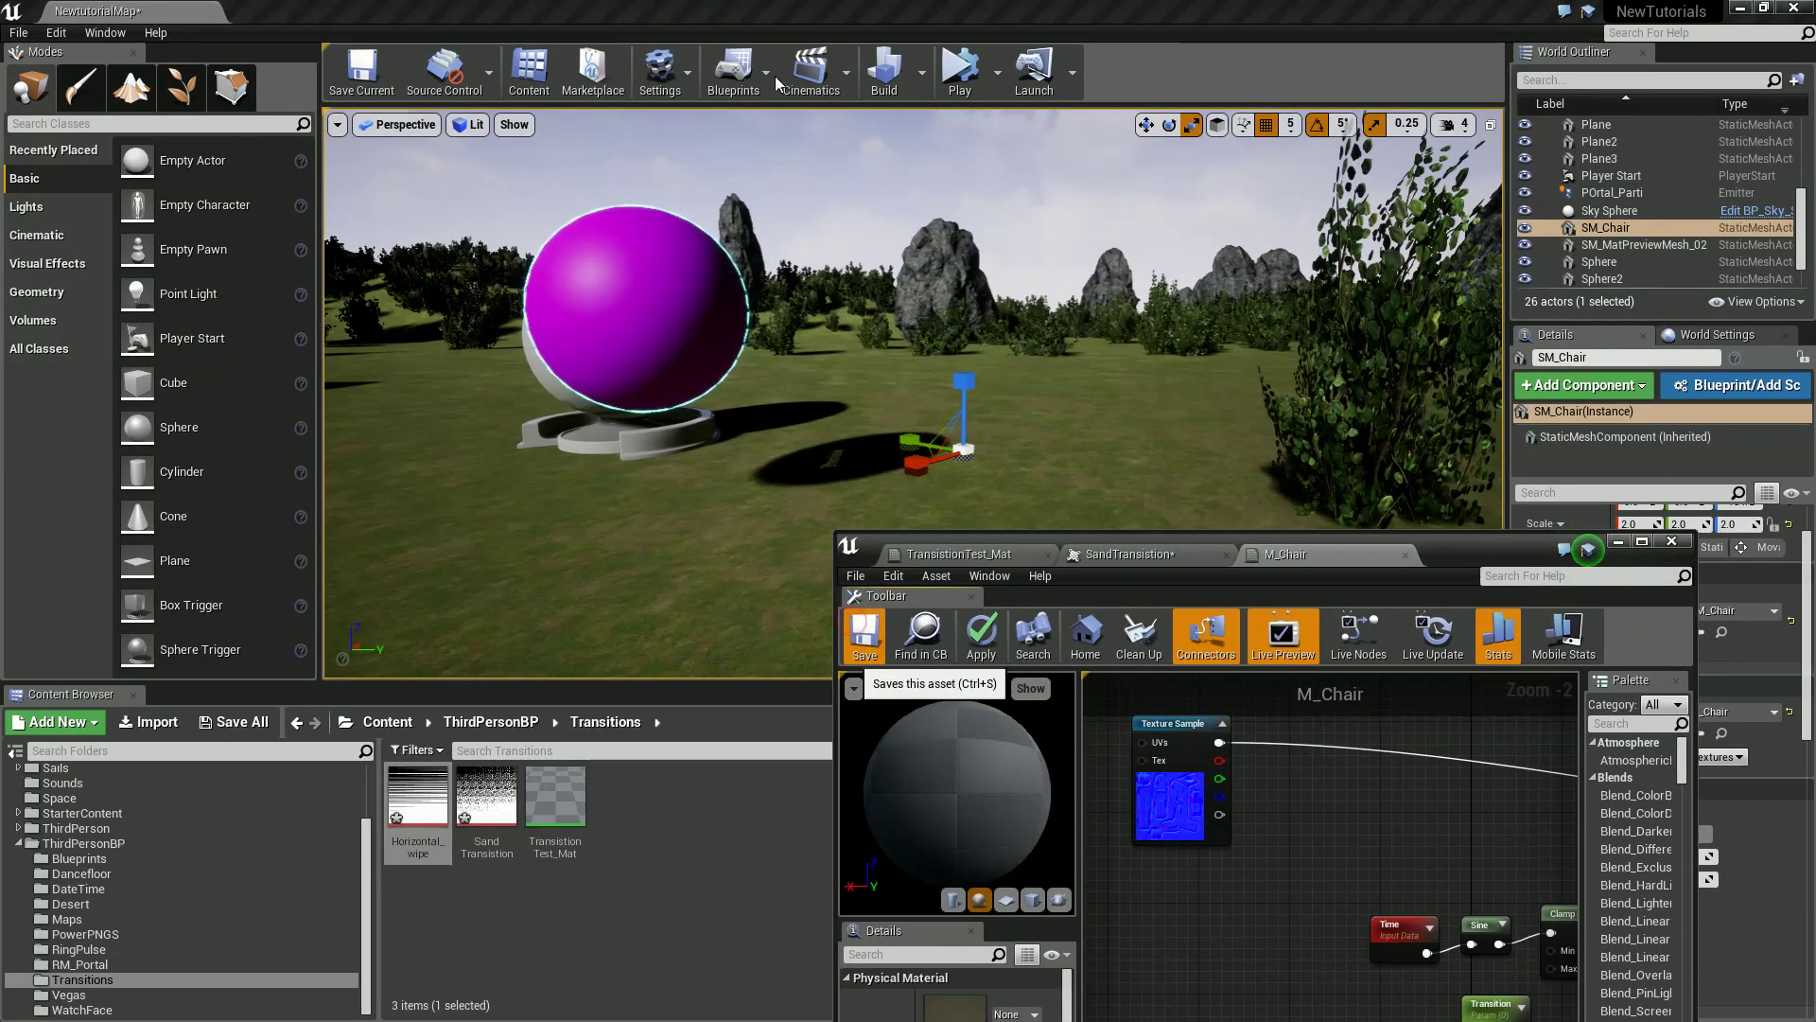
pyautogui.hotkey('ctrl', 's')
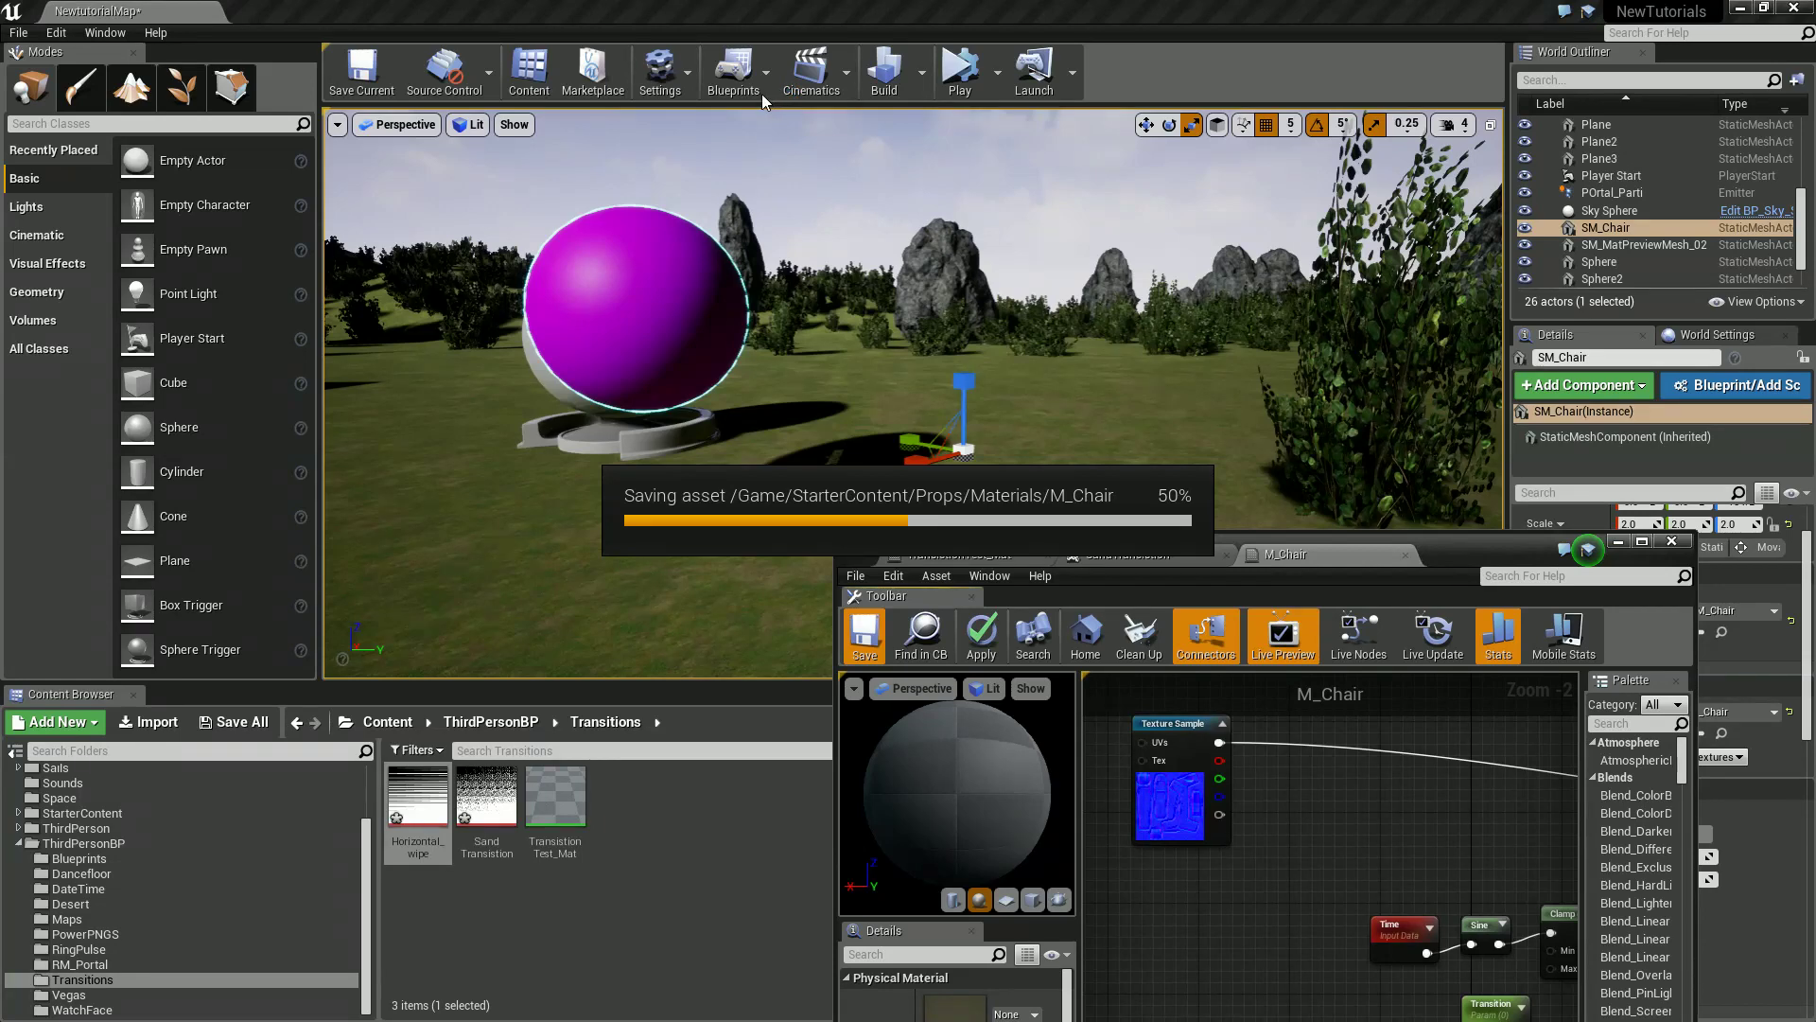
pyautogui.click(757, 83)
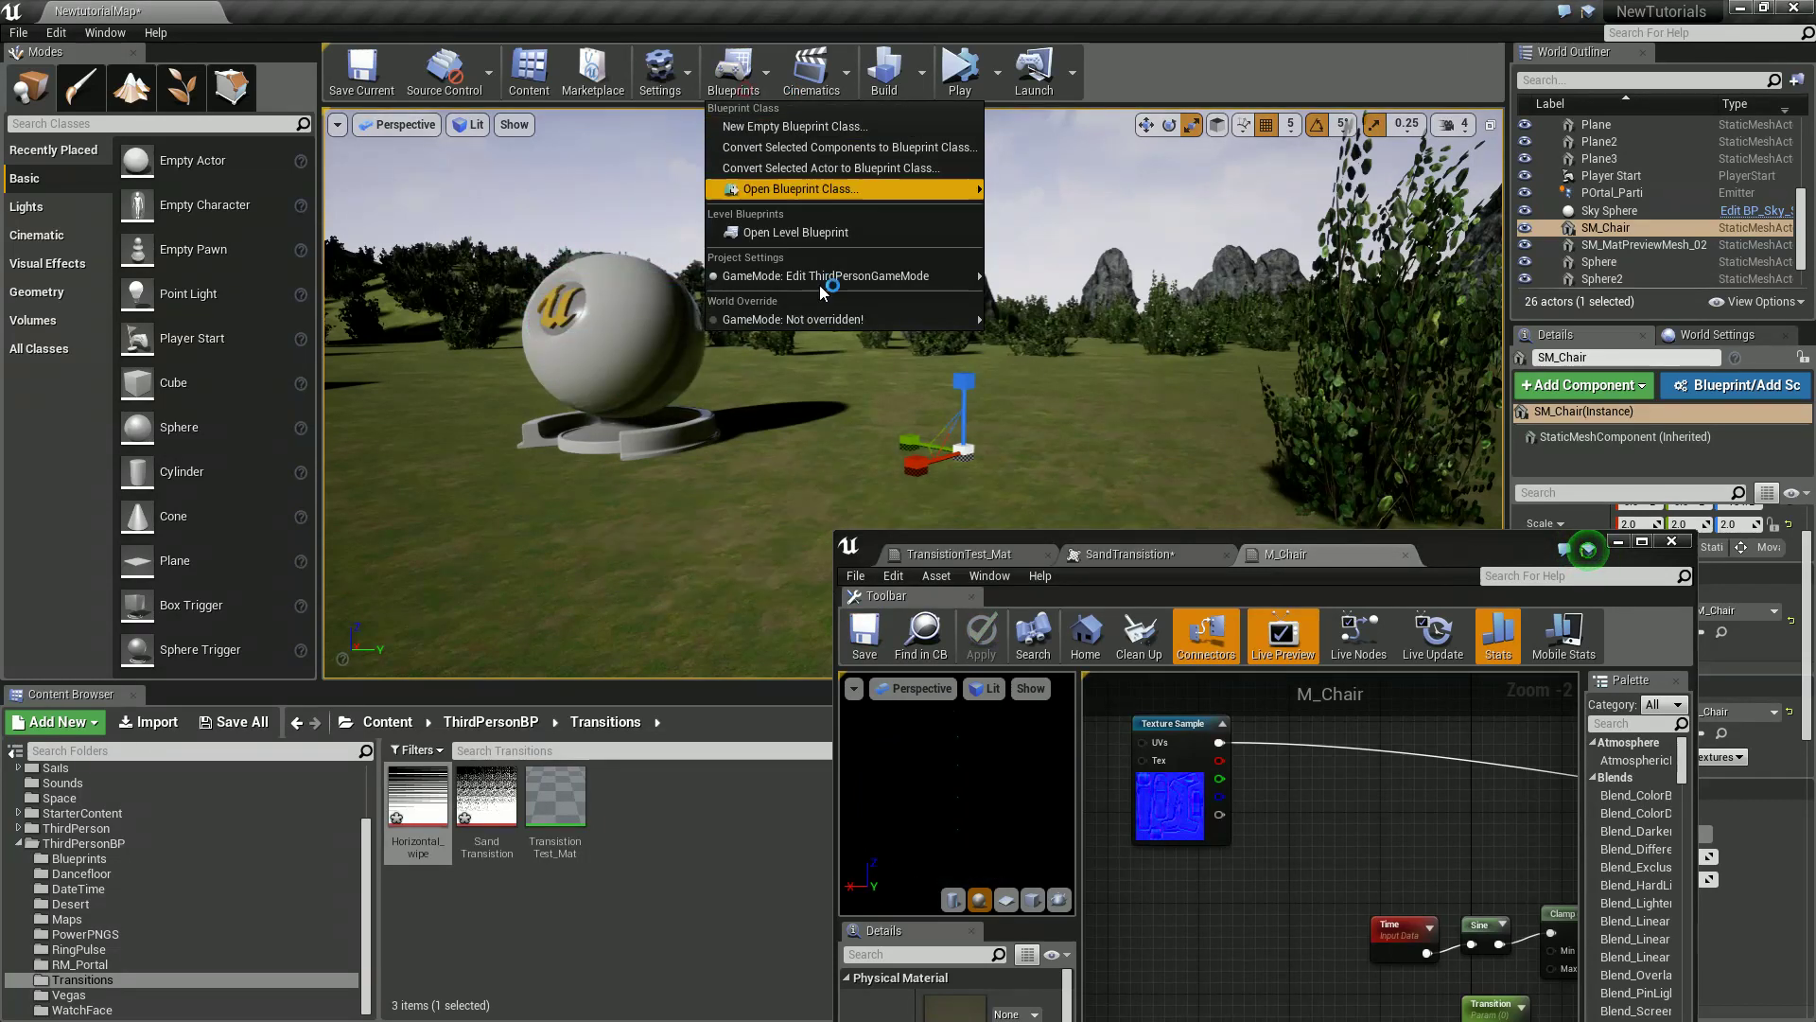
pyautogui.click(806, 231)
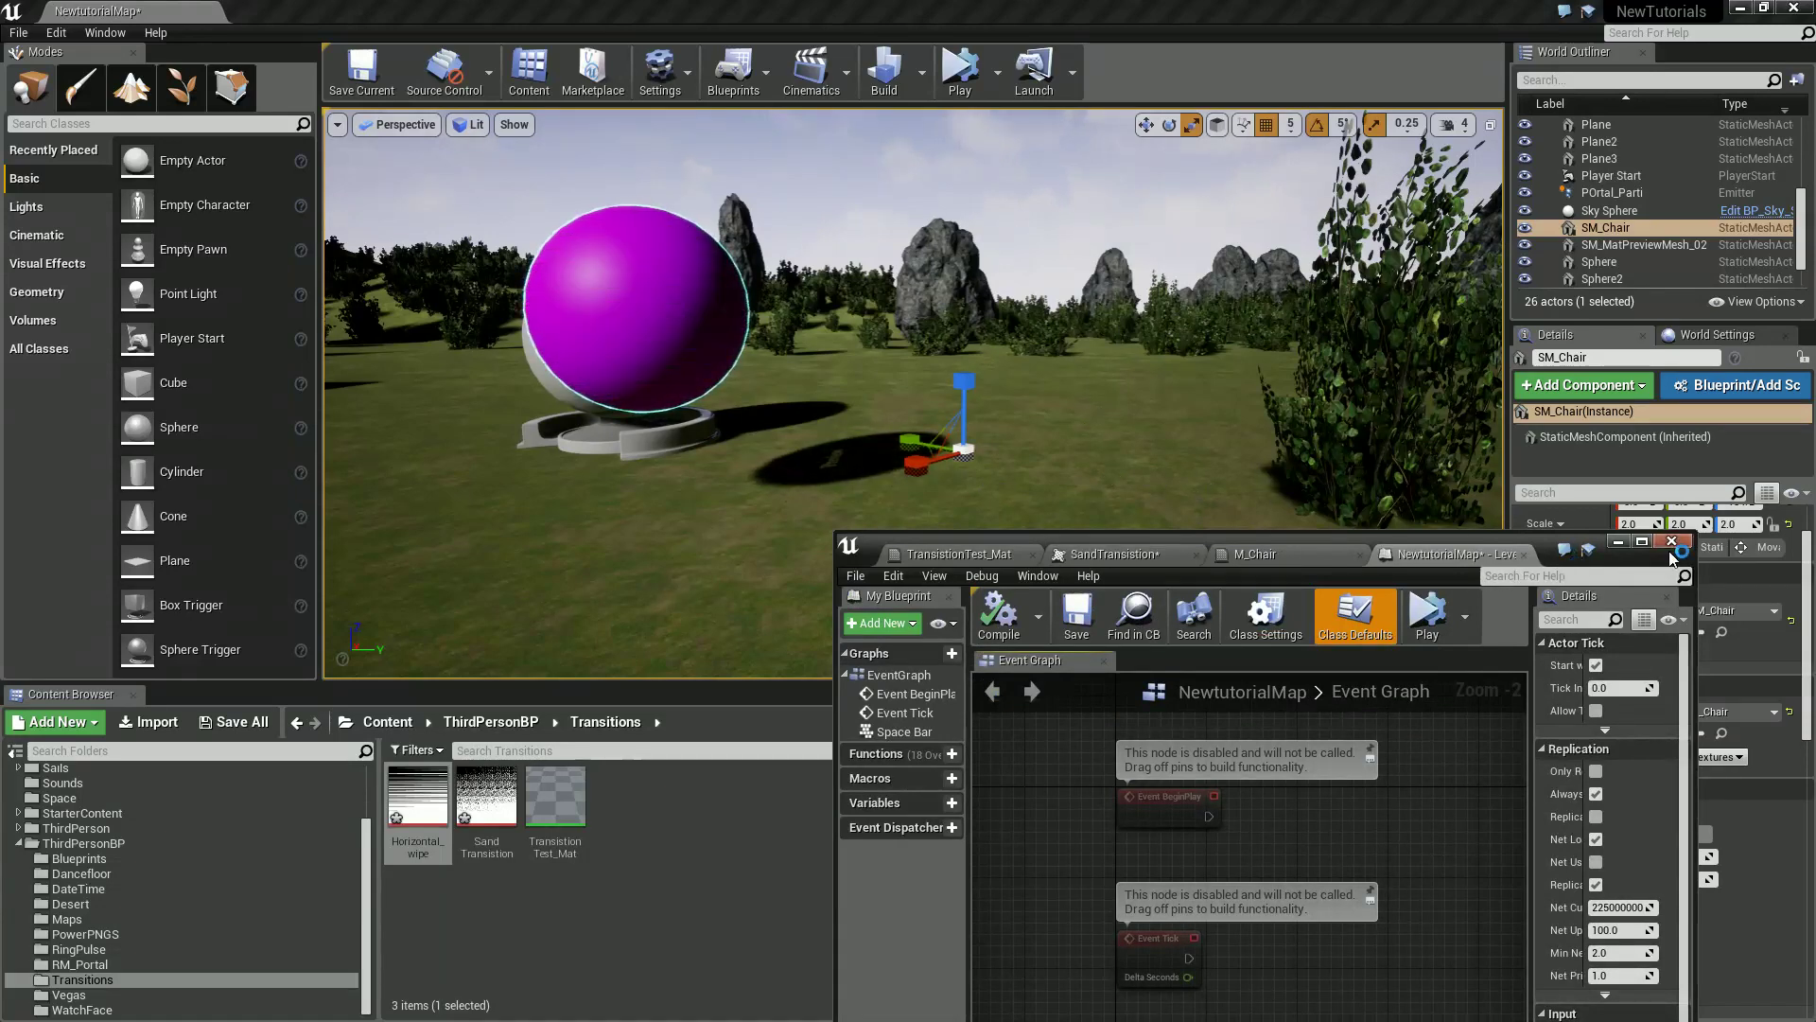
pyautogui.click(1643, 541)
# Move the Space Bar event to an empty area of the Event Graph and create a reference to SM_Chair below it.
pyautogui.moveTo(759, 478); pyautogui.dragTo(903, 673, button='right')
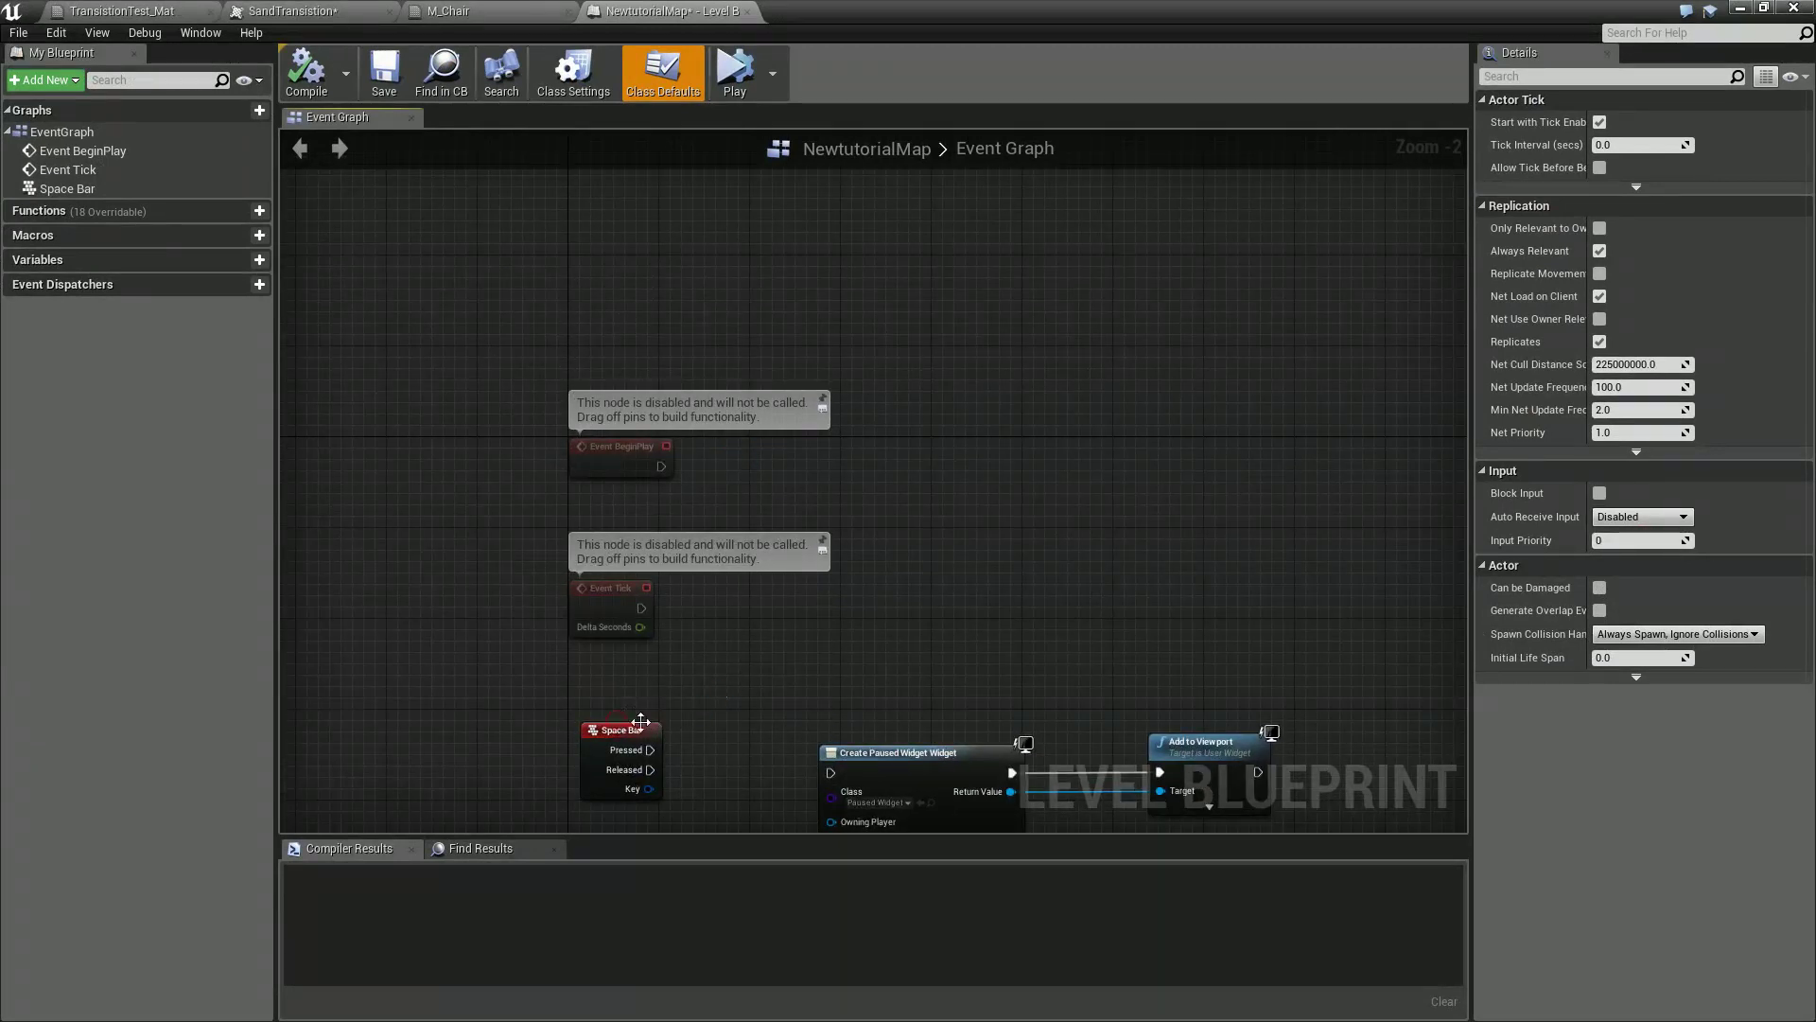
pyautogui.moveTo(642, 721); pyautogui.dragTo(1040, 314)
pyautogui.moveTo(1041, 314); pyautogui.dragTo(956, 504, button='right')
pyautogui.scroll(2, 994, 548)
pyautogui.rightClick(984, 570)
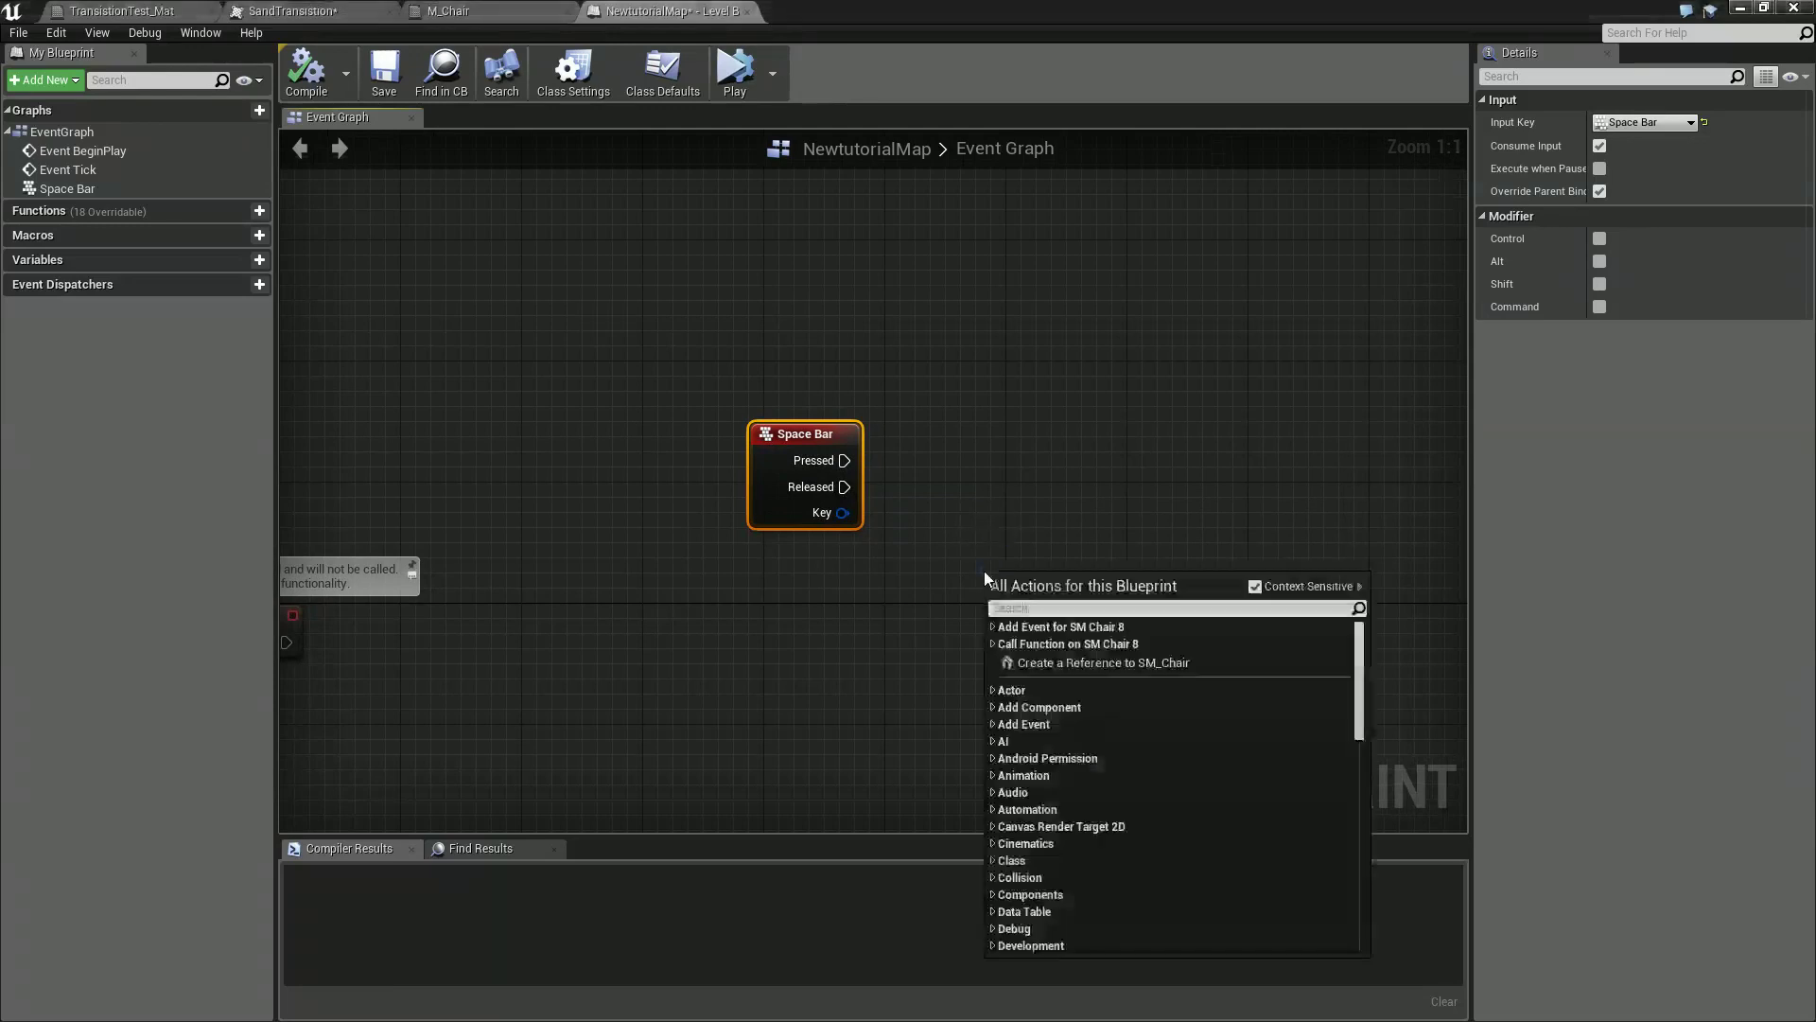
pyautogui.click(1076, 664)
# Add Set Scalar Parameter Value on Materials from the SM_Chair reference and set its Parameter Name to Transition.
pyautogui.moveTo(1138, 590); pyautogui.dragTo(1209, 502)
pyautogui.write('set scala')
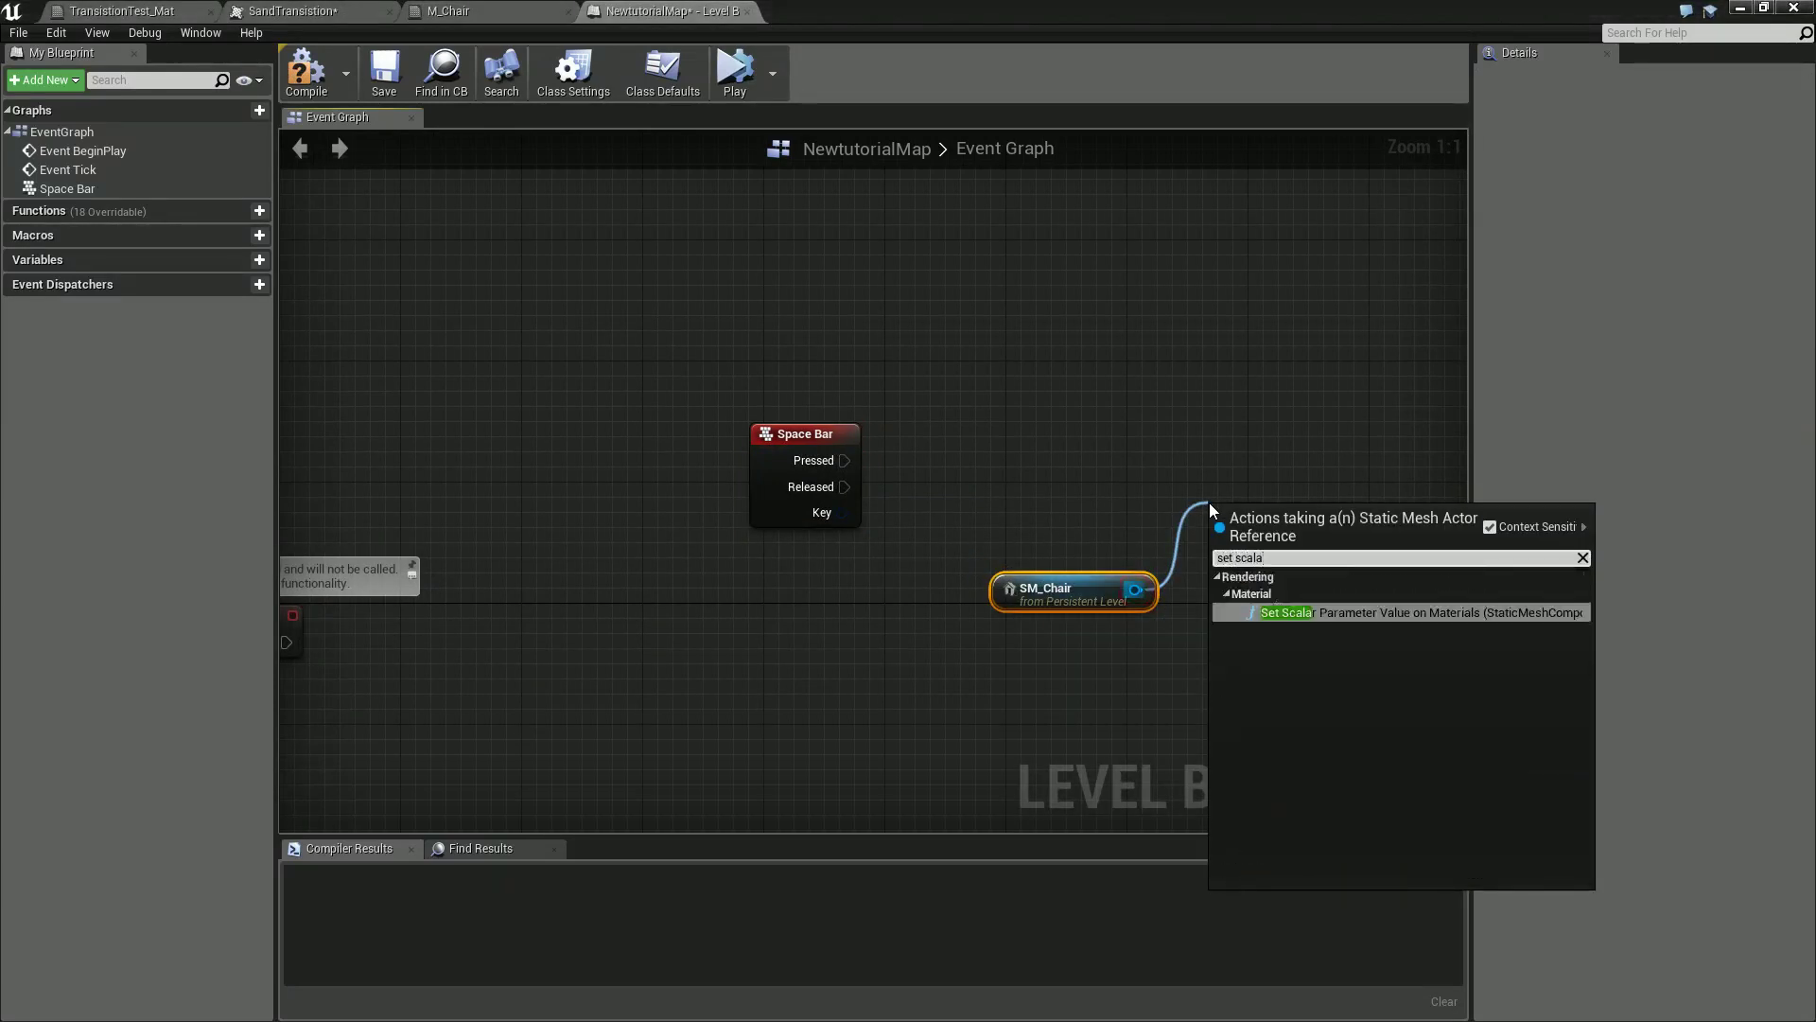
pyautogui.press('Return')
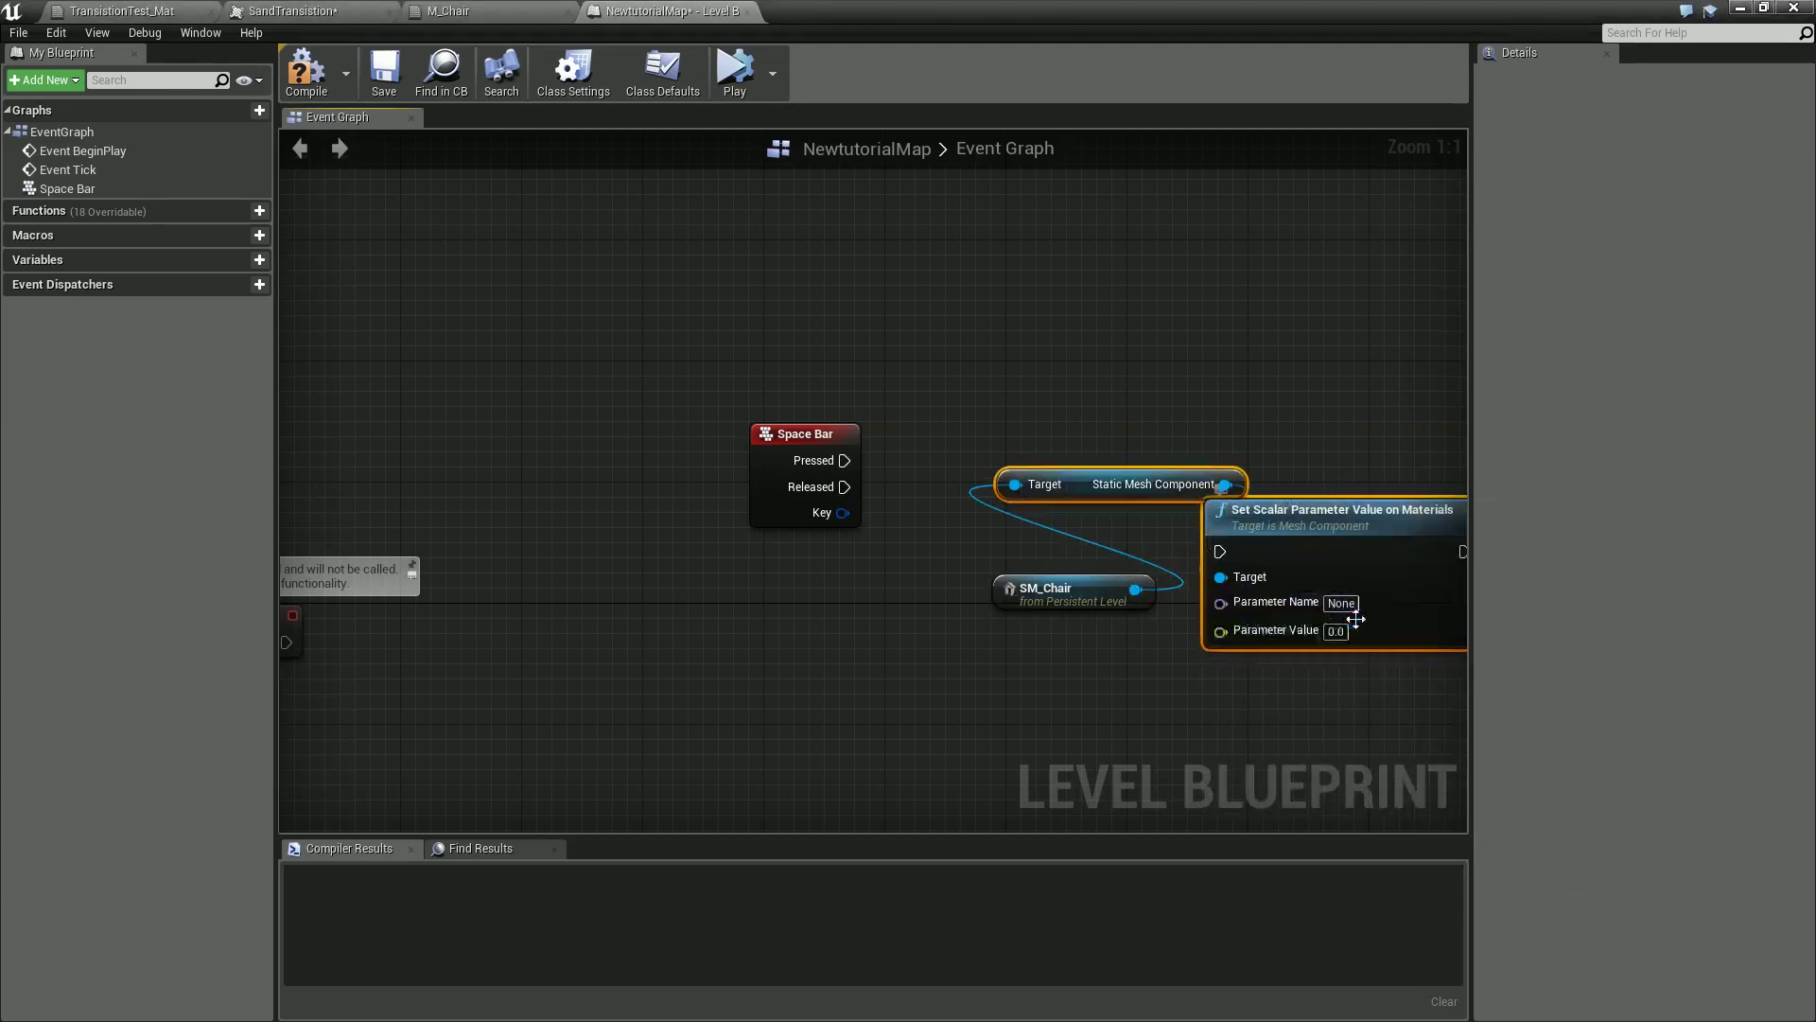
pyautogui.click(1350, 615)
pyautogui.click(1349, 610)
pyautogui.write('Transition')
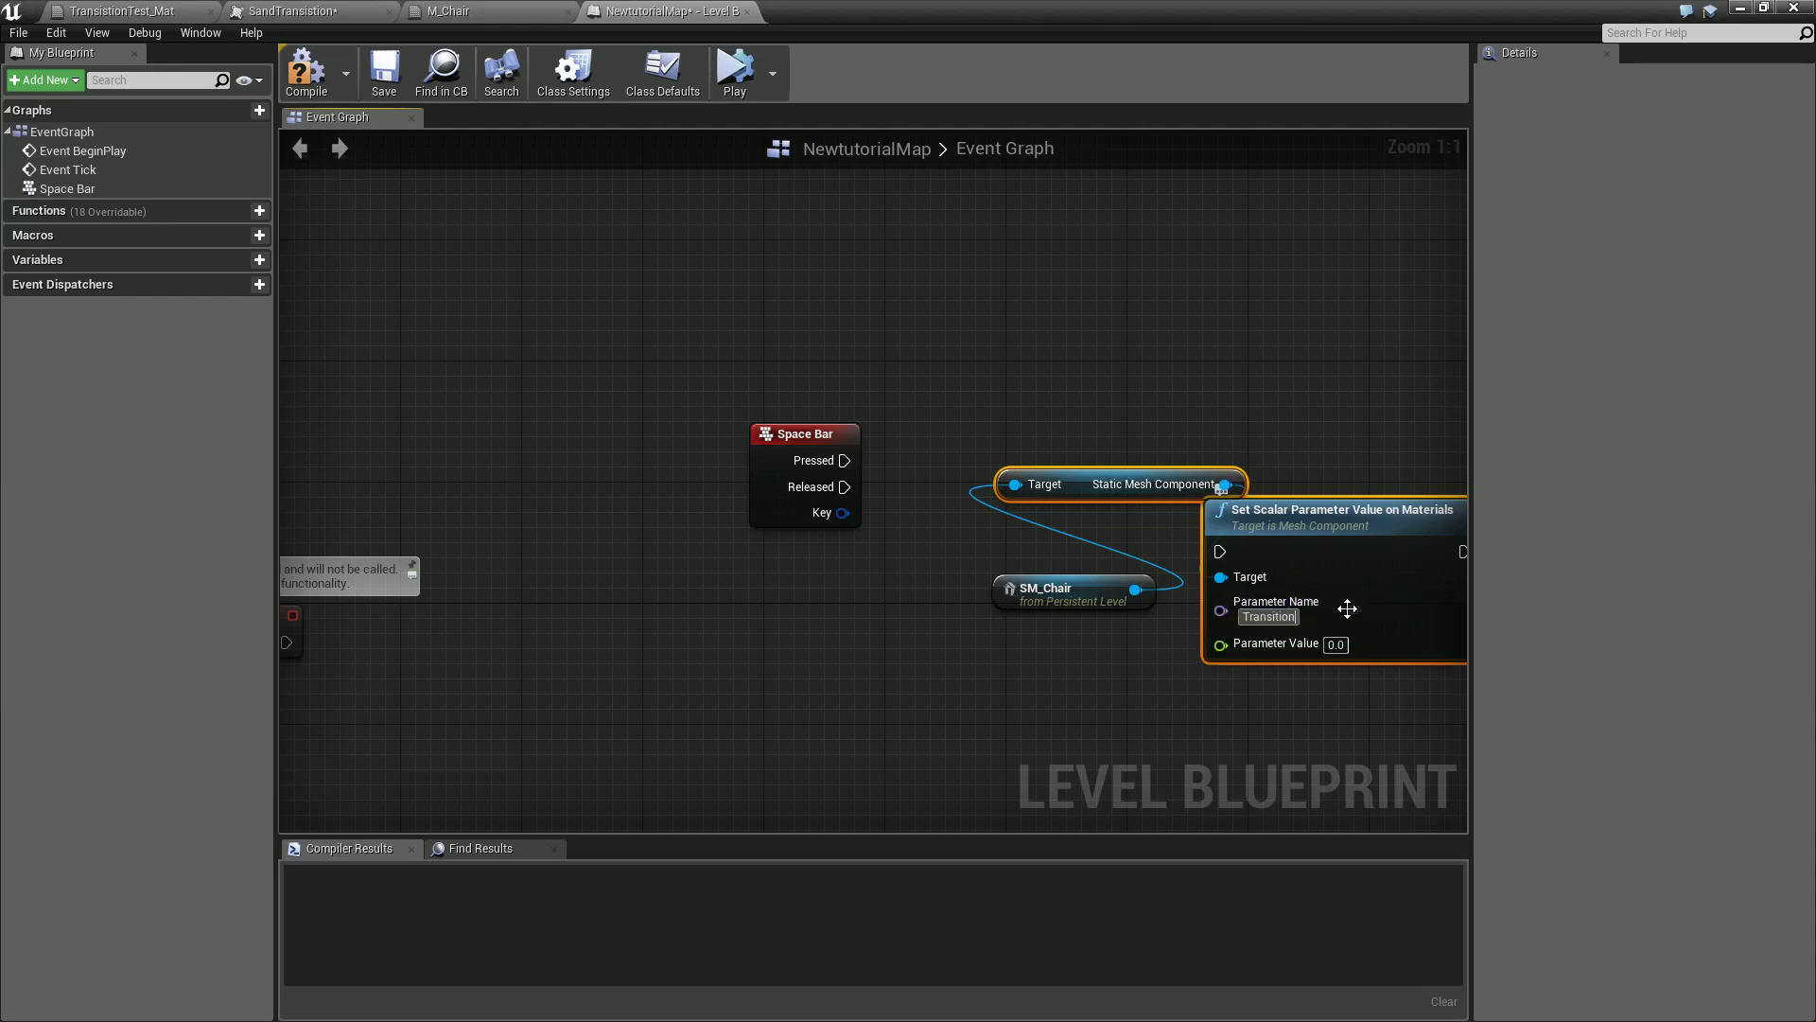
# Add a Timeline node to an empty area of the Event Graph below the Space Bar event and the SM_Chair reference.
pyautogui.moveTo(1220, 551); pyautogui.dragTo(937, 539)
pyautogui.rightClick(1243, 379)
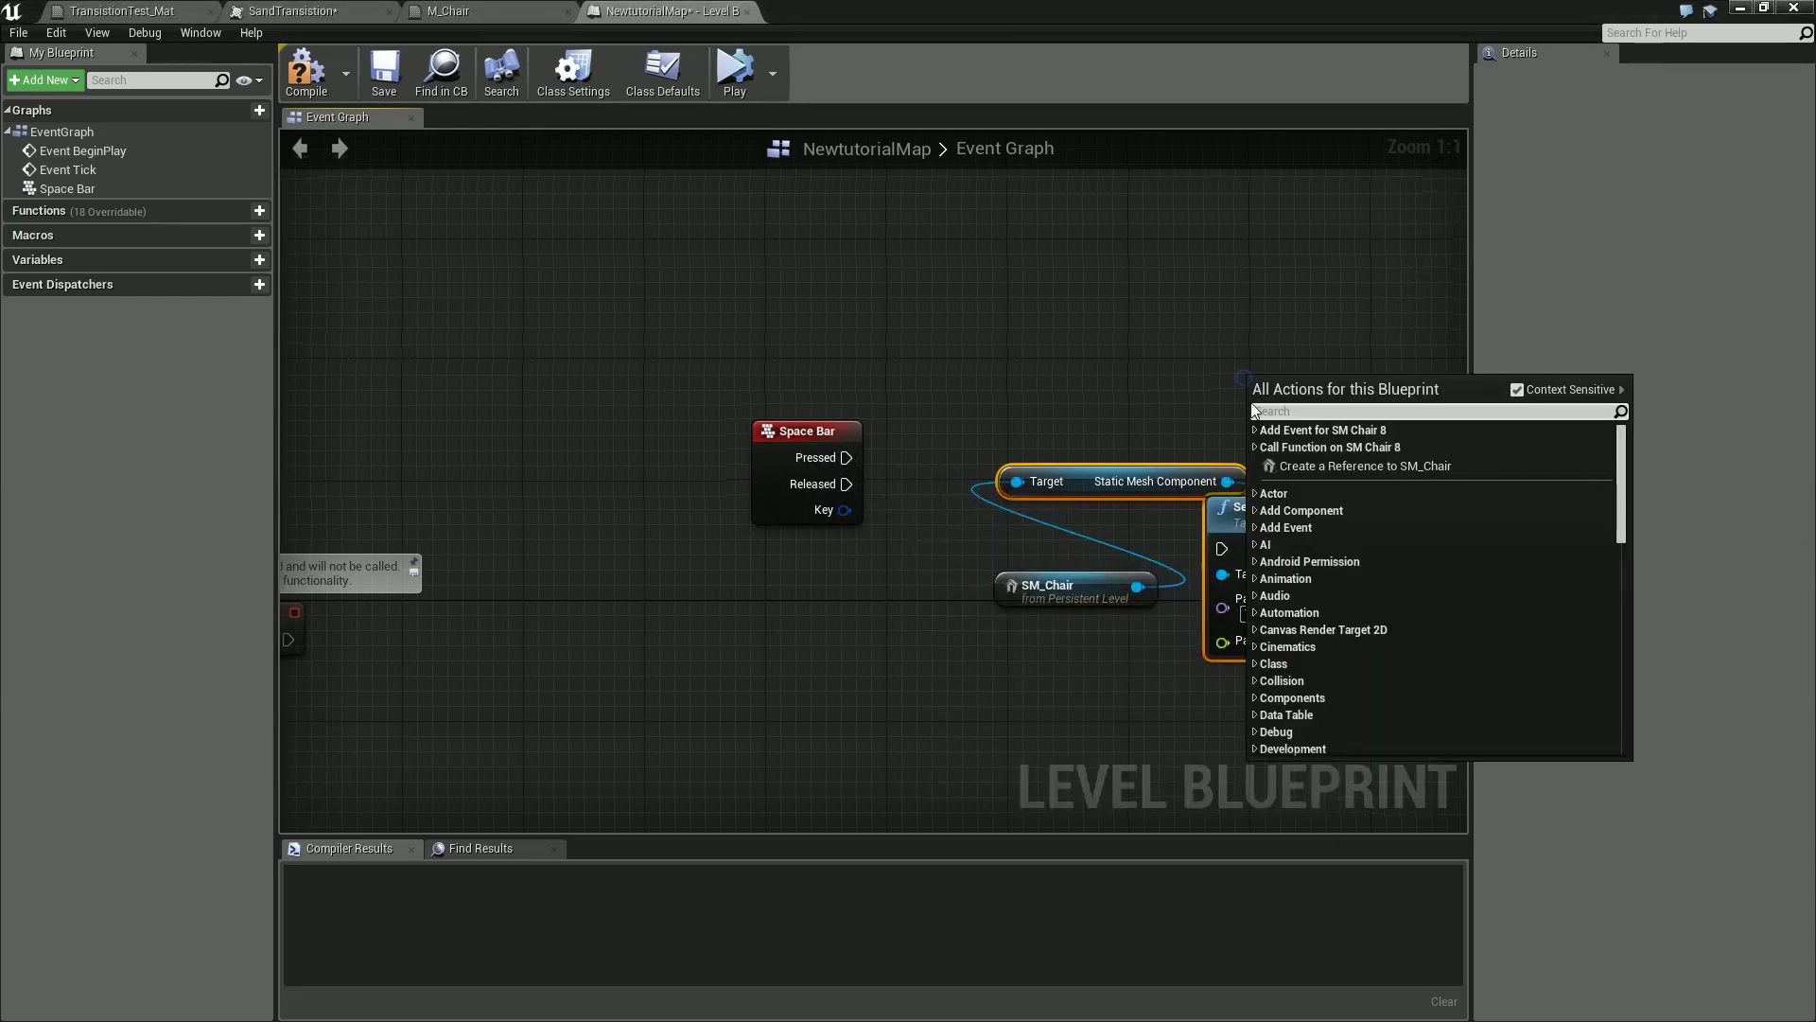
pyautogui.click(876, 711)
pyautogui.rightClick(907, 681)
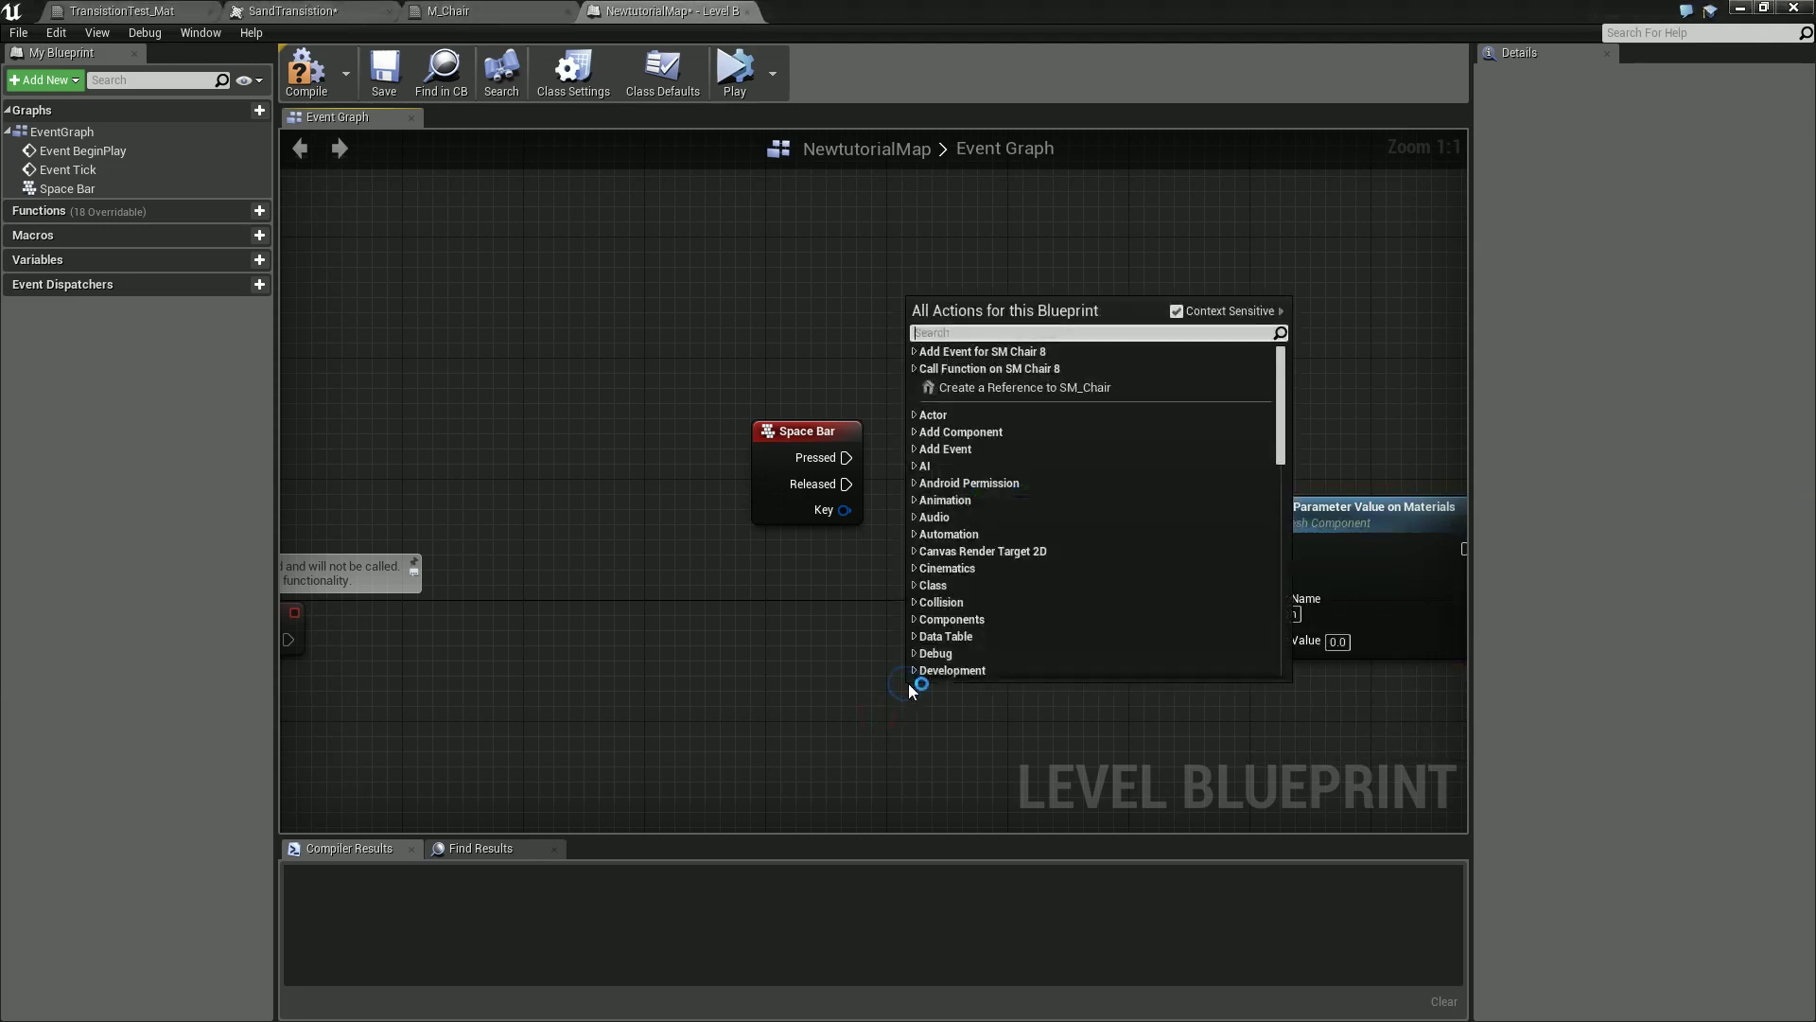
pyautogui.write('timel')
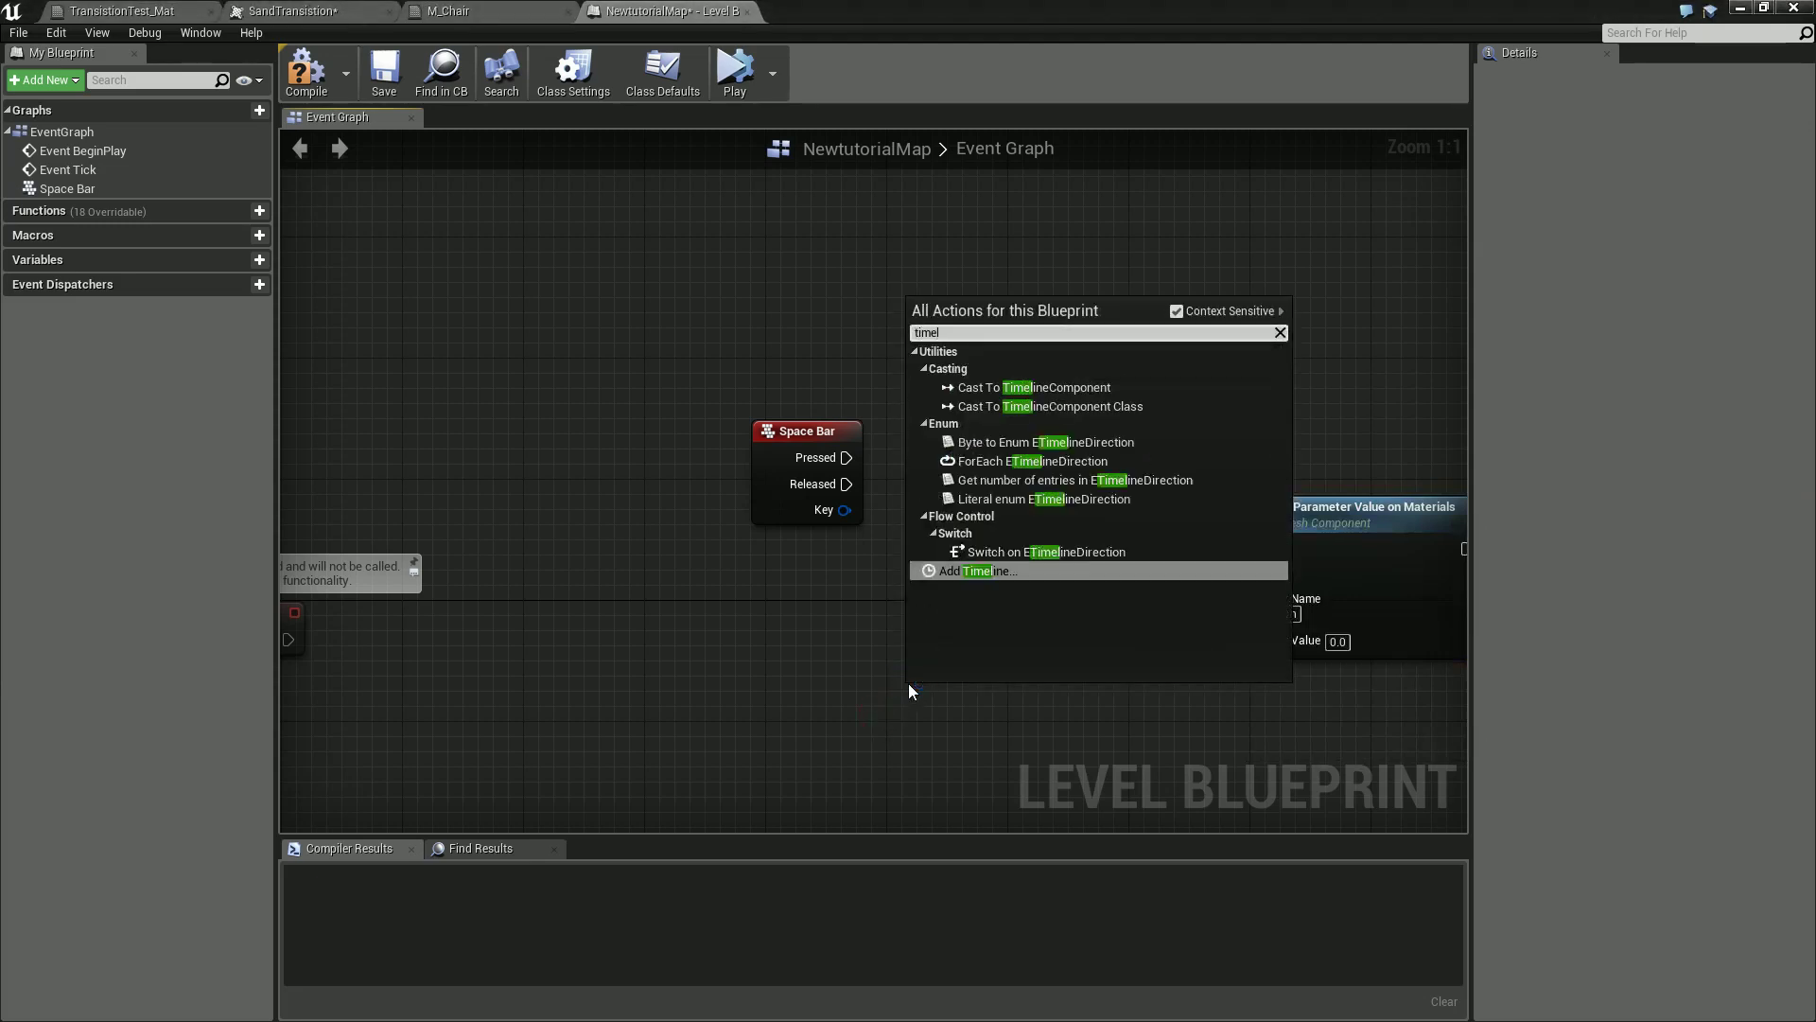
pyautogui.press('Return')
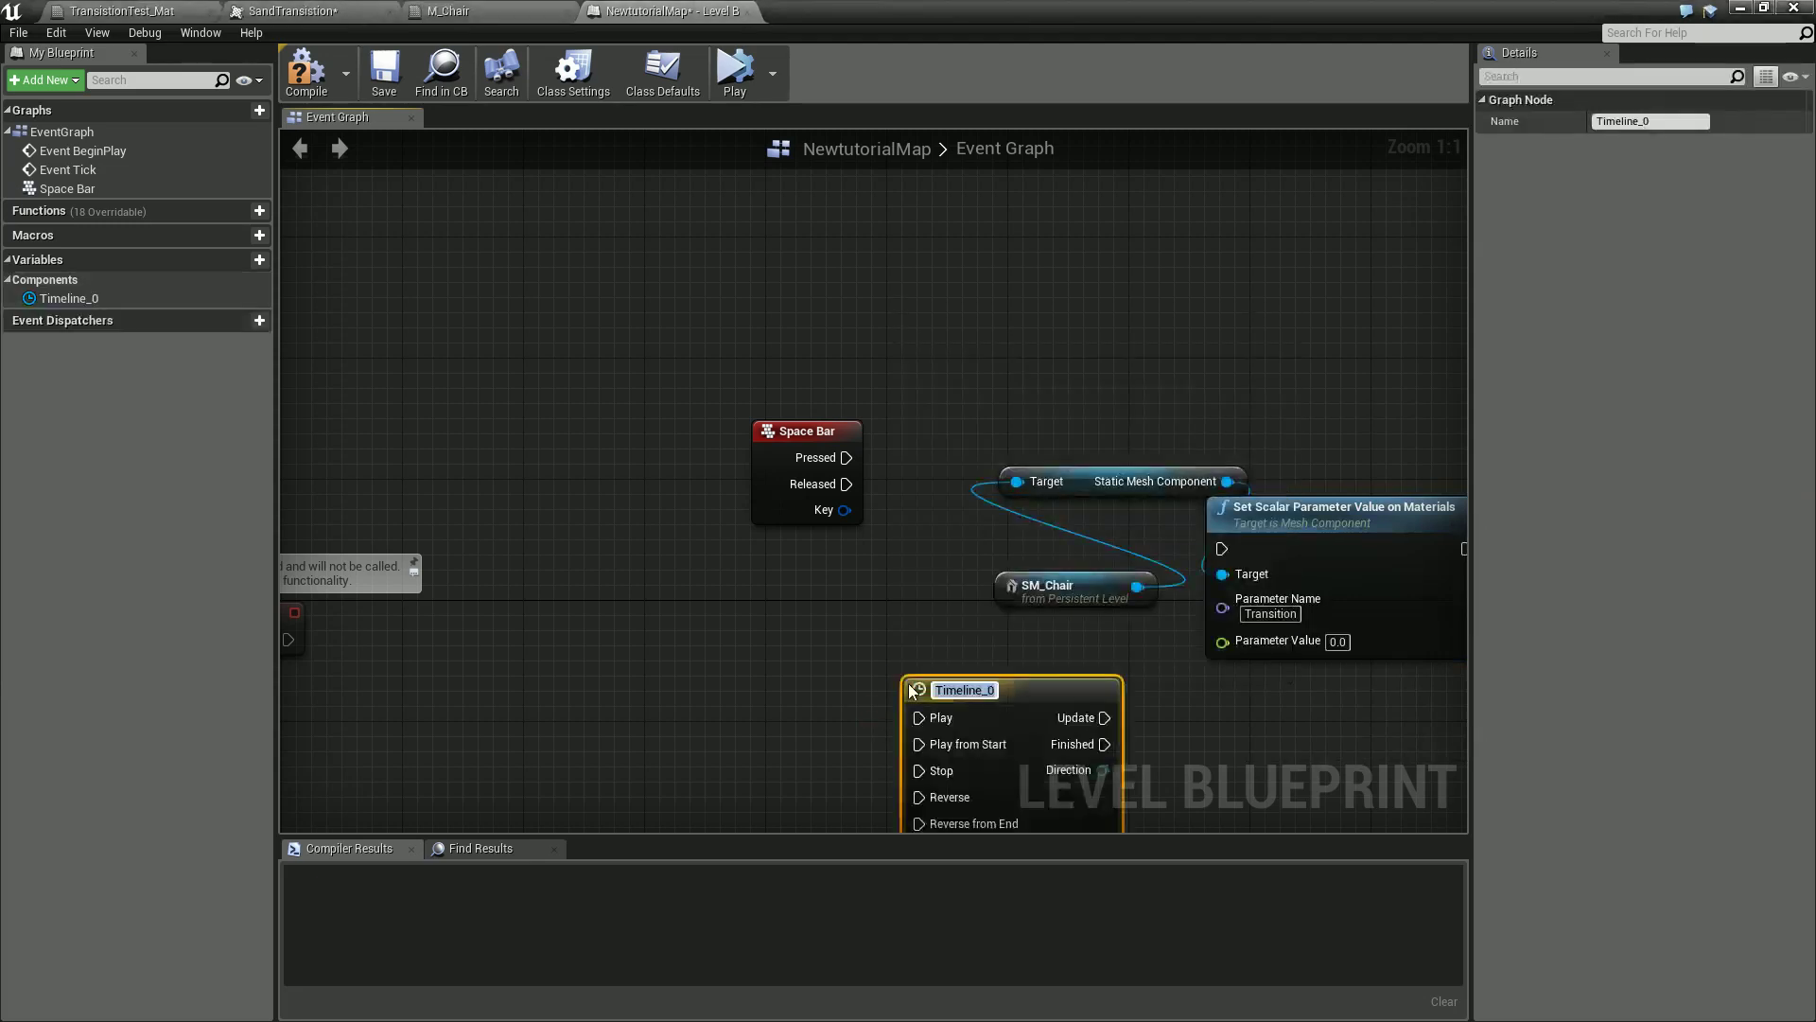
# Open the Timeline and add a float track with two keys, setting the first key to time 0 and value 0.
pyautogui.doubleClick(1051, 688)
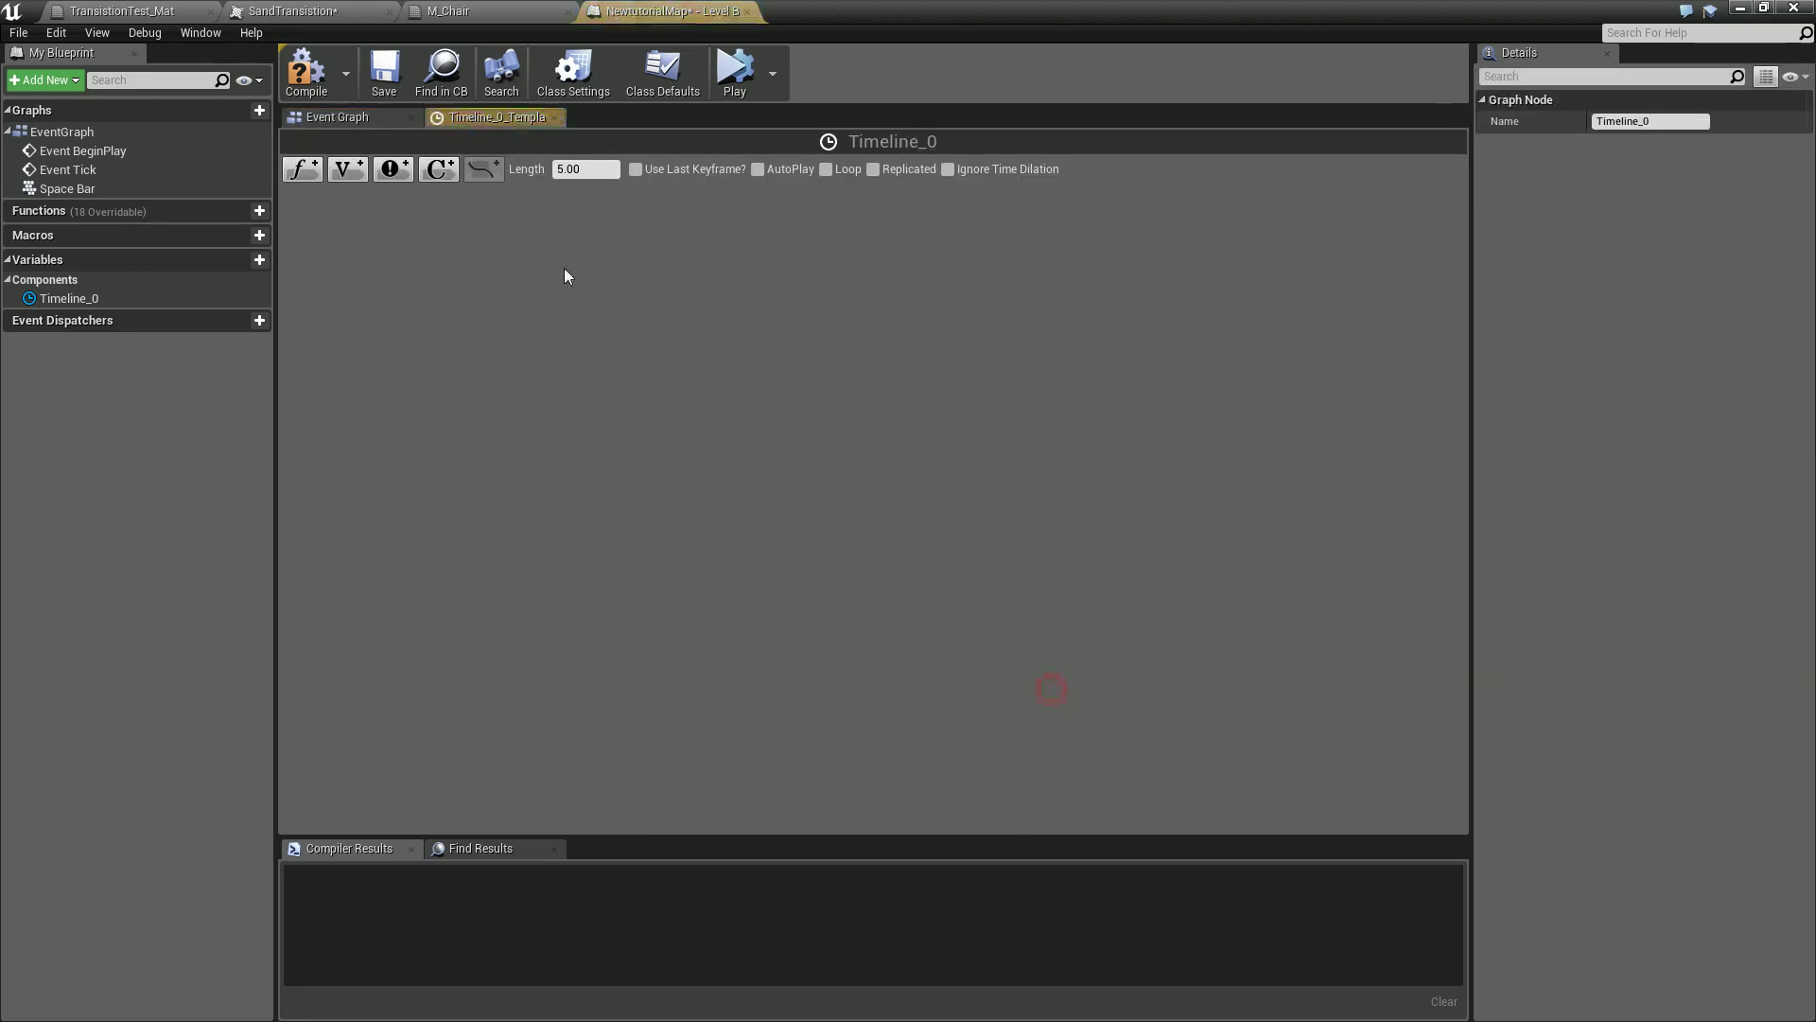
pyautogui.click(347, 171)
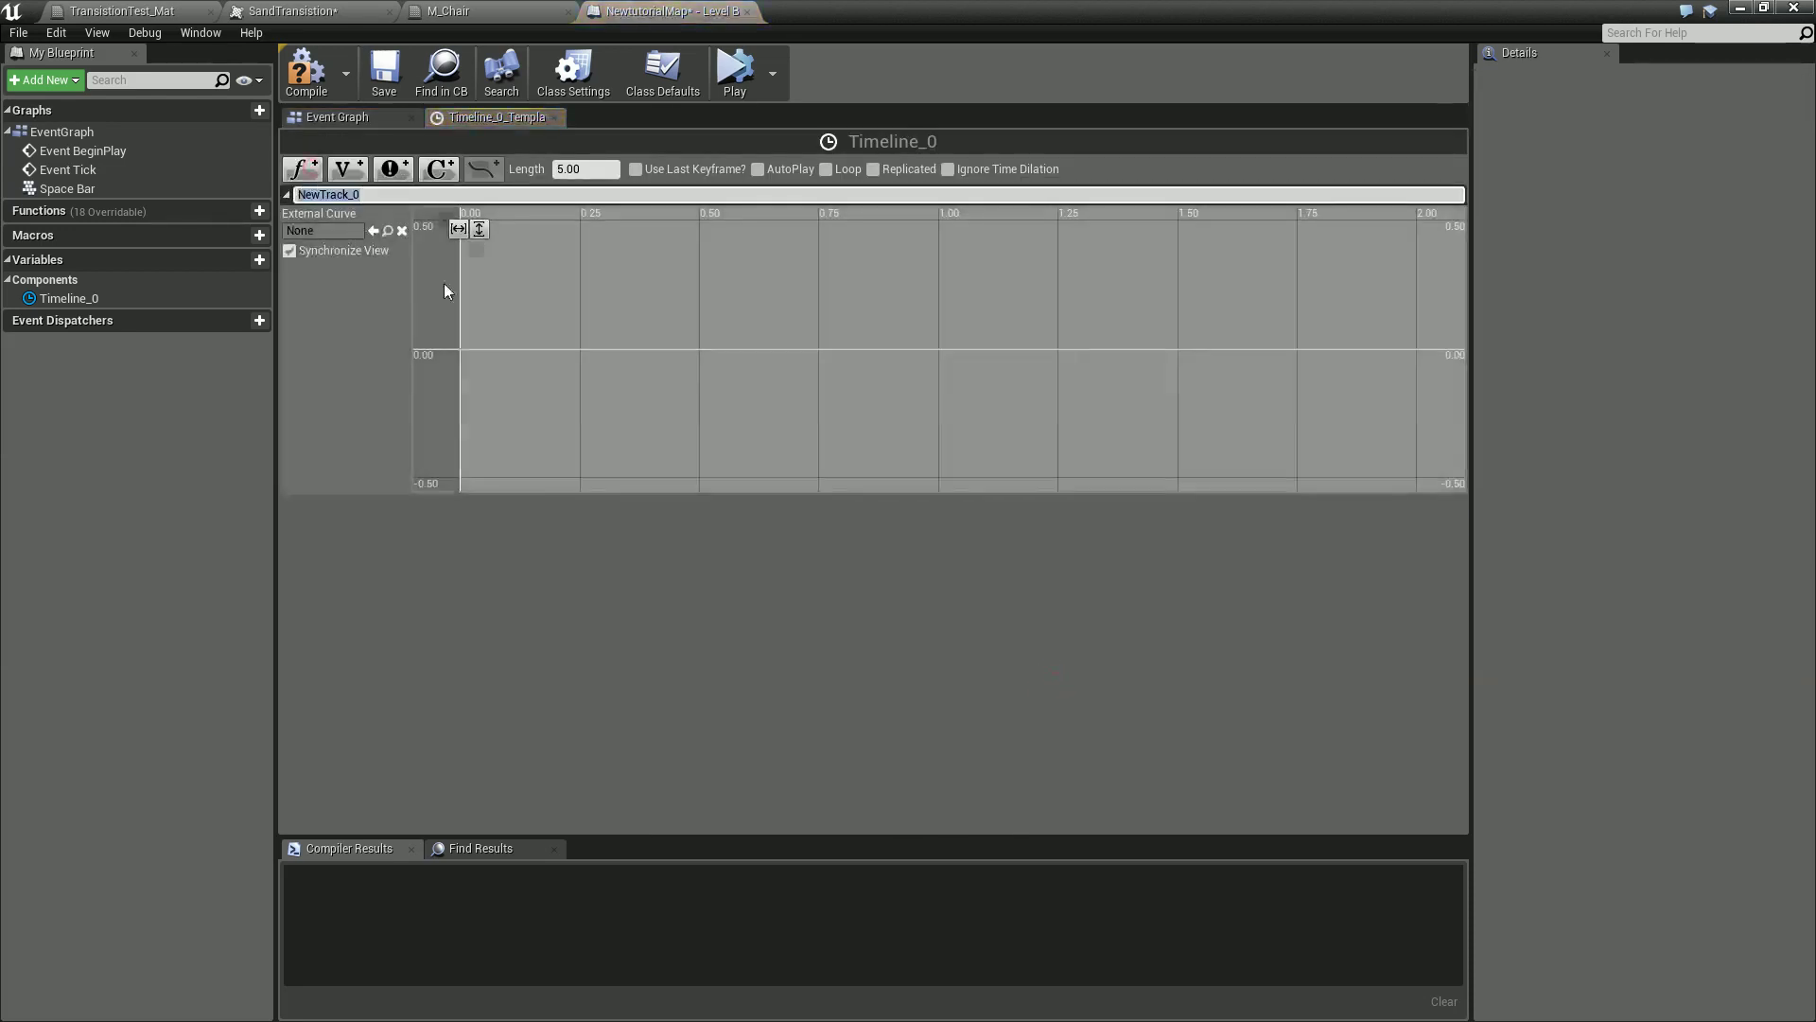
pyautogui.keyDown('shift'); pyautogui.click(466, 347); pyautogui.keyUp('shift')
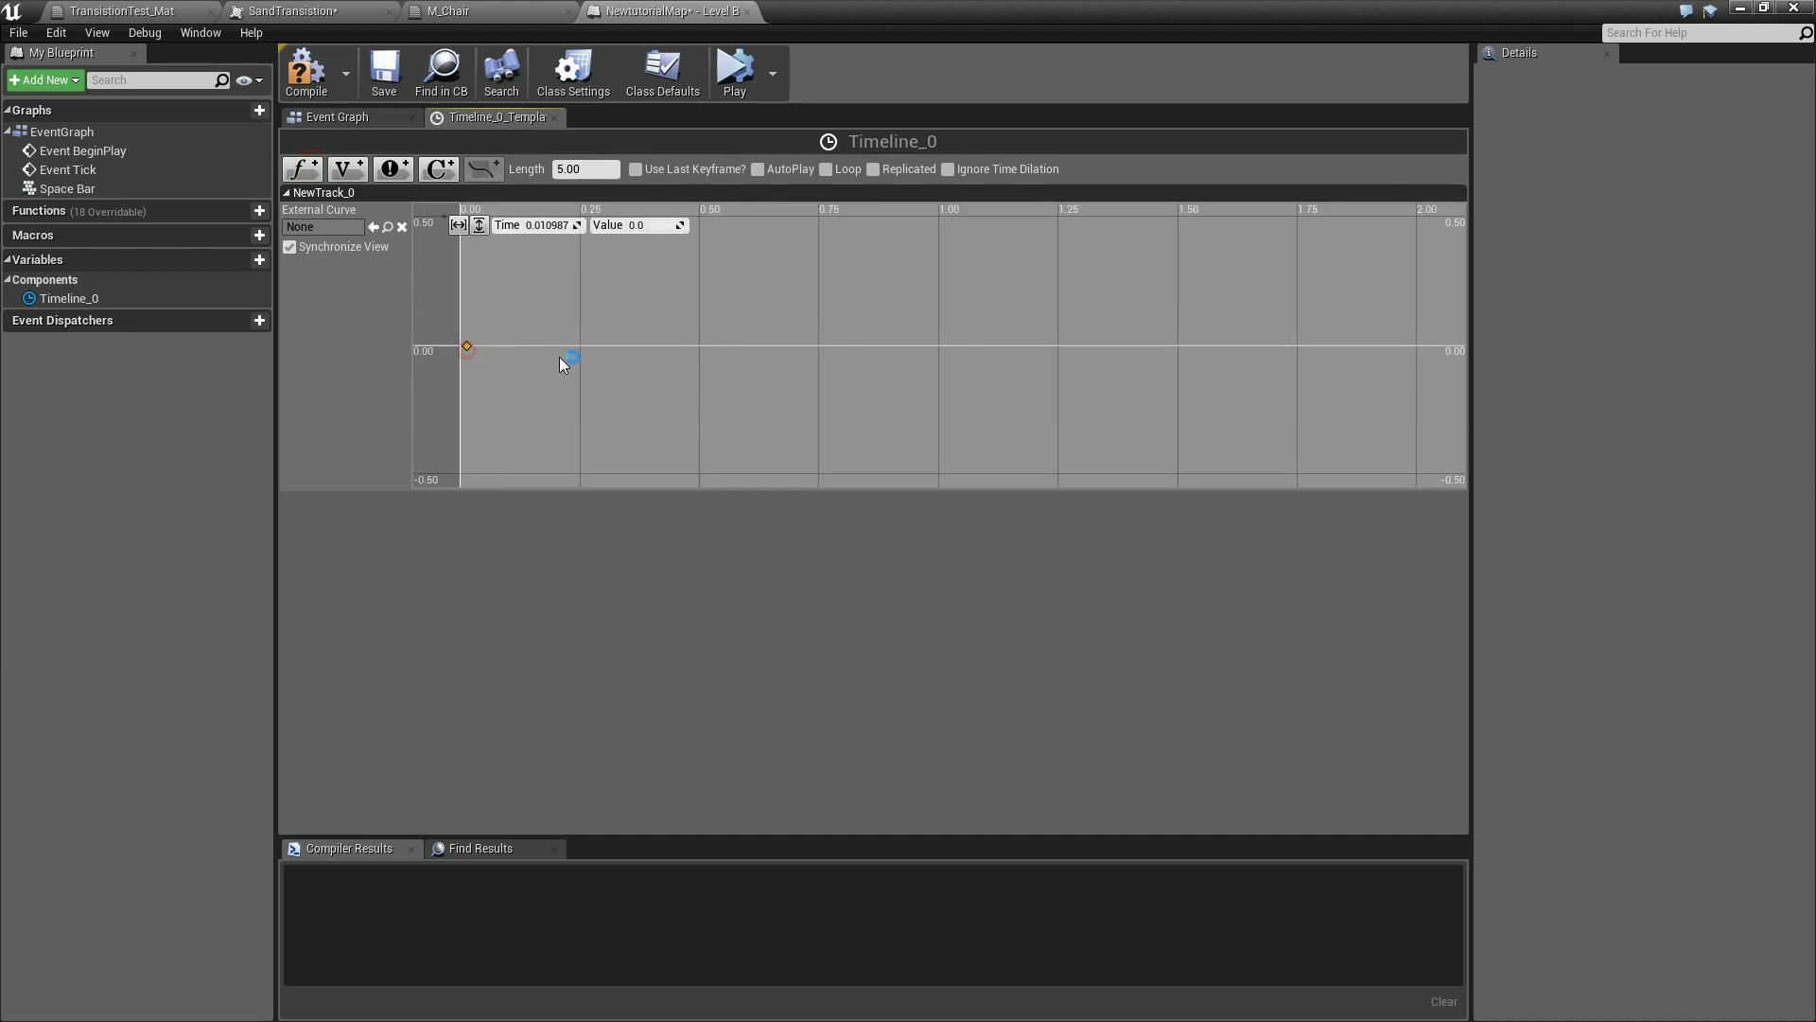
pyautogui.keyDown('shift'); pyautogui.click(679, 352); pyautogui.keyUp('shift')
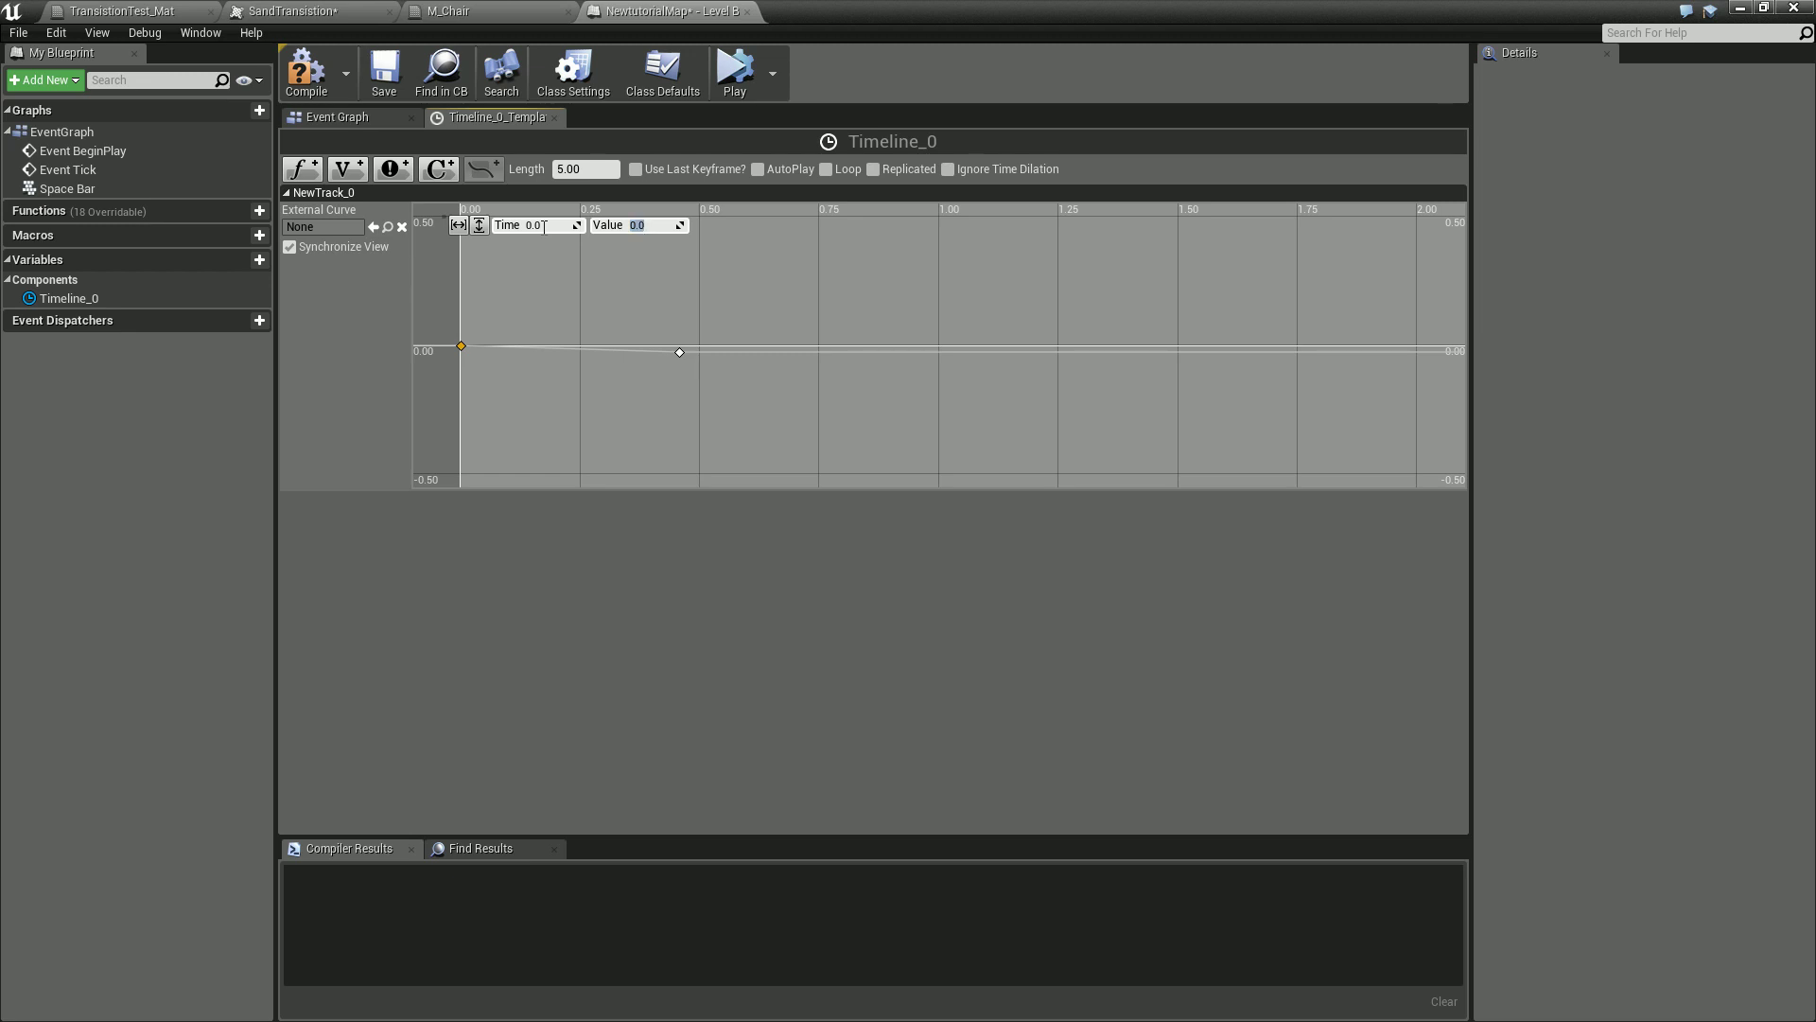
# Set the float track's second key to time 1 and value 1.
pyautogui.click(679, 352)
pyautogui.click(551, 225)
pyautogui.write('1')
pyautogui.press('Tab')
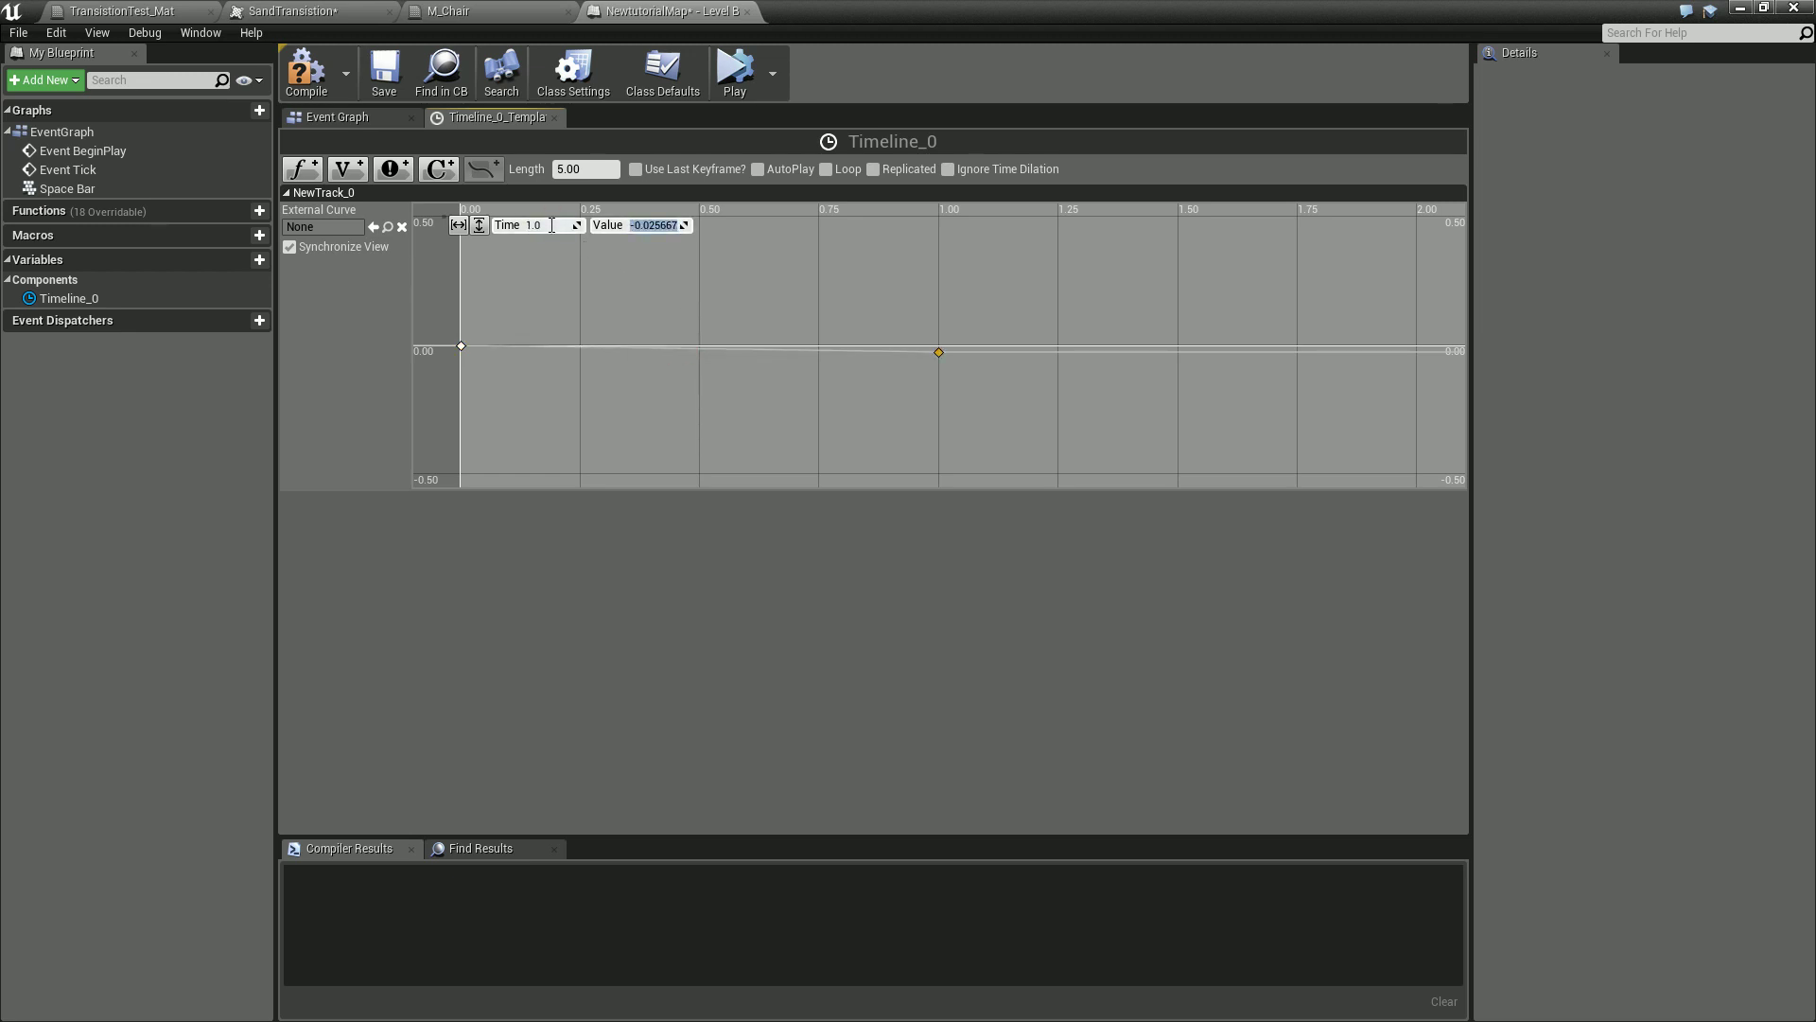
pyautogui.write('1')
pyautogui.press('Return')
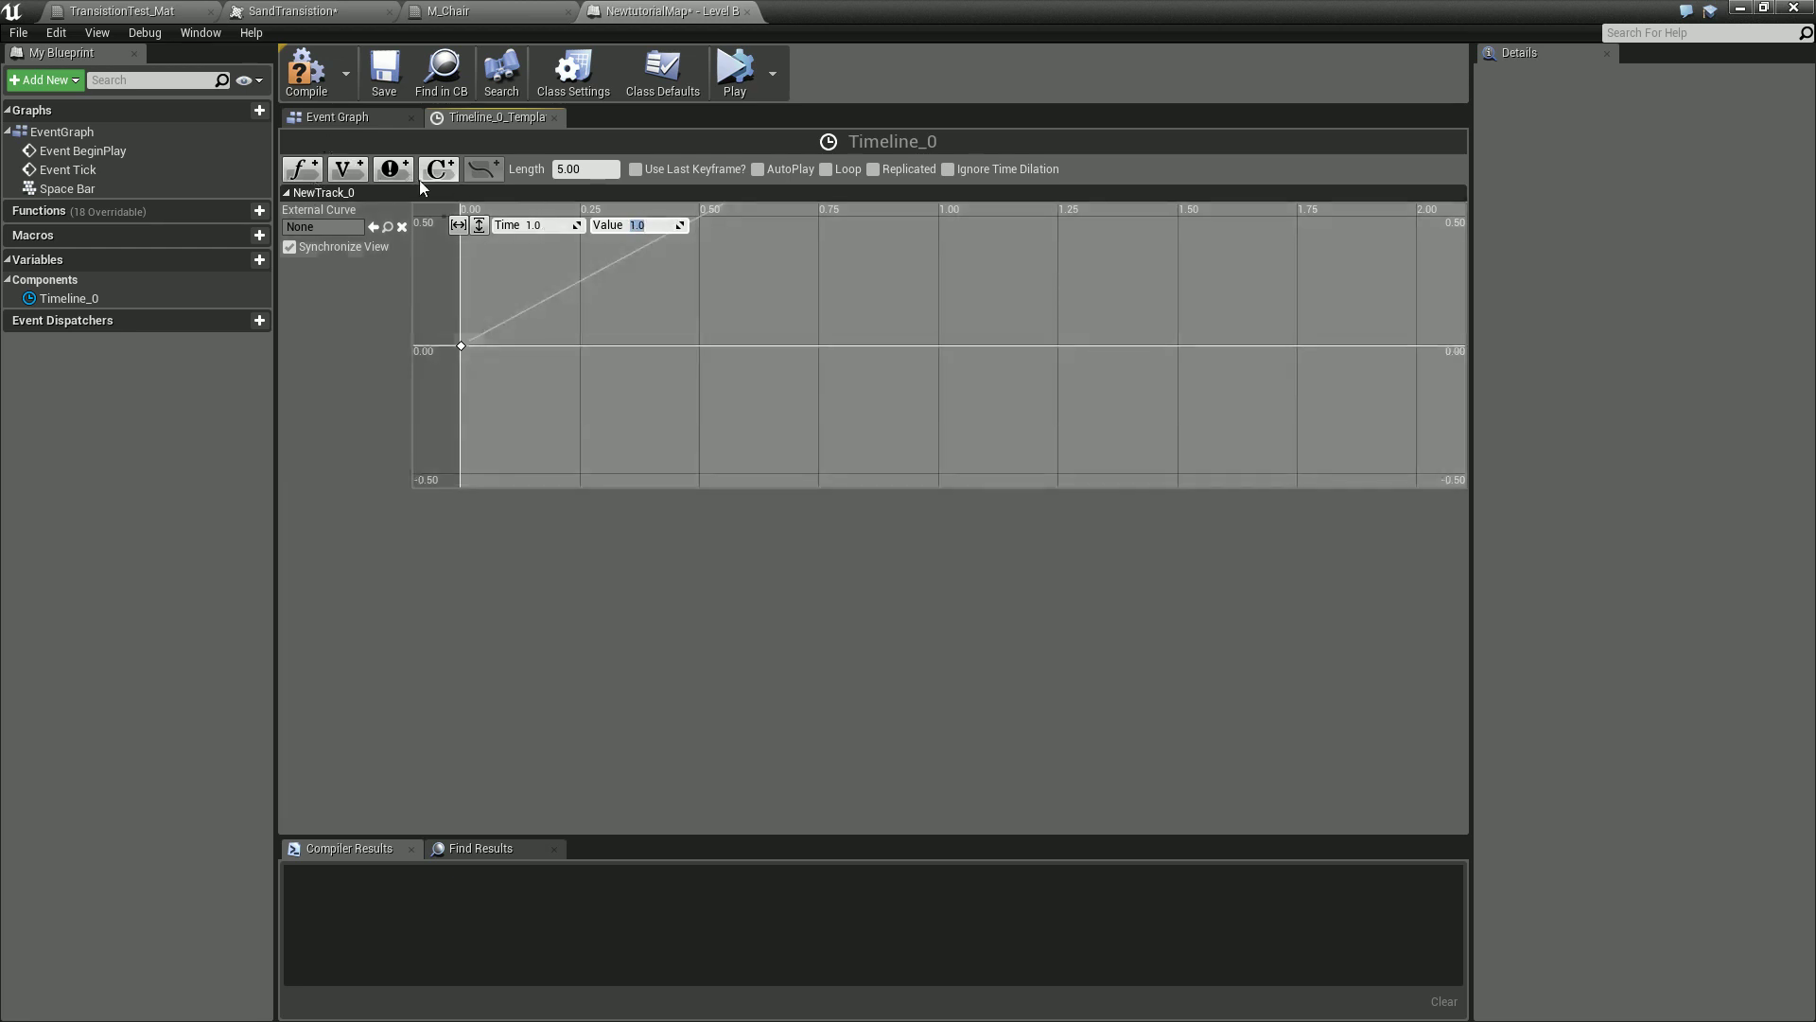
# Arrange the Space Bar and Timeline nodes side by side in the Event Graph and connect Pressed to Play from Start.
pyautogui.click(363, 123)
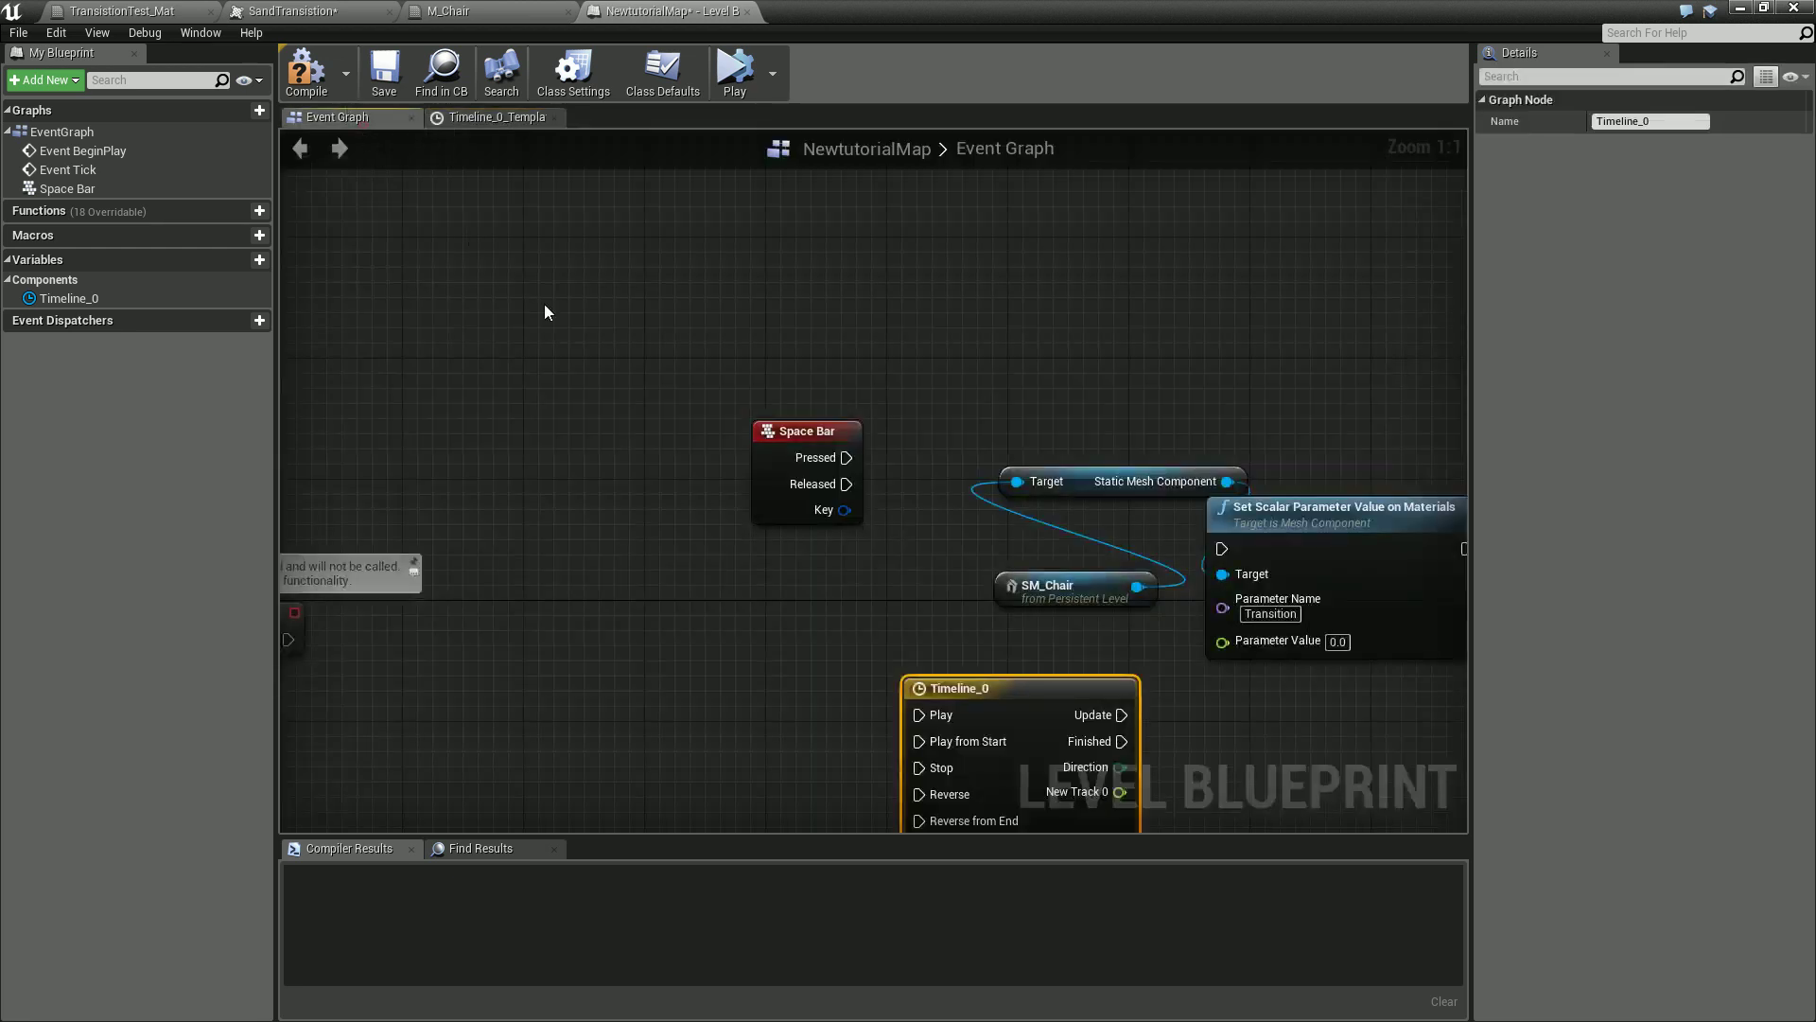
pyautogui.moveTo(791, 428); pyautogui.dragTo(564, 550)
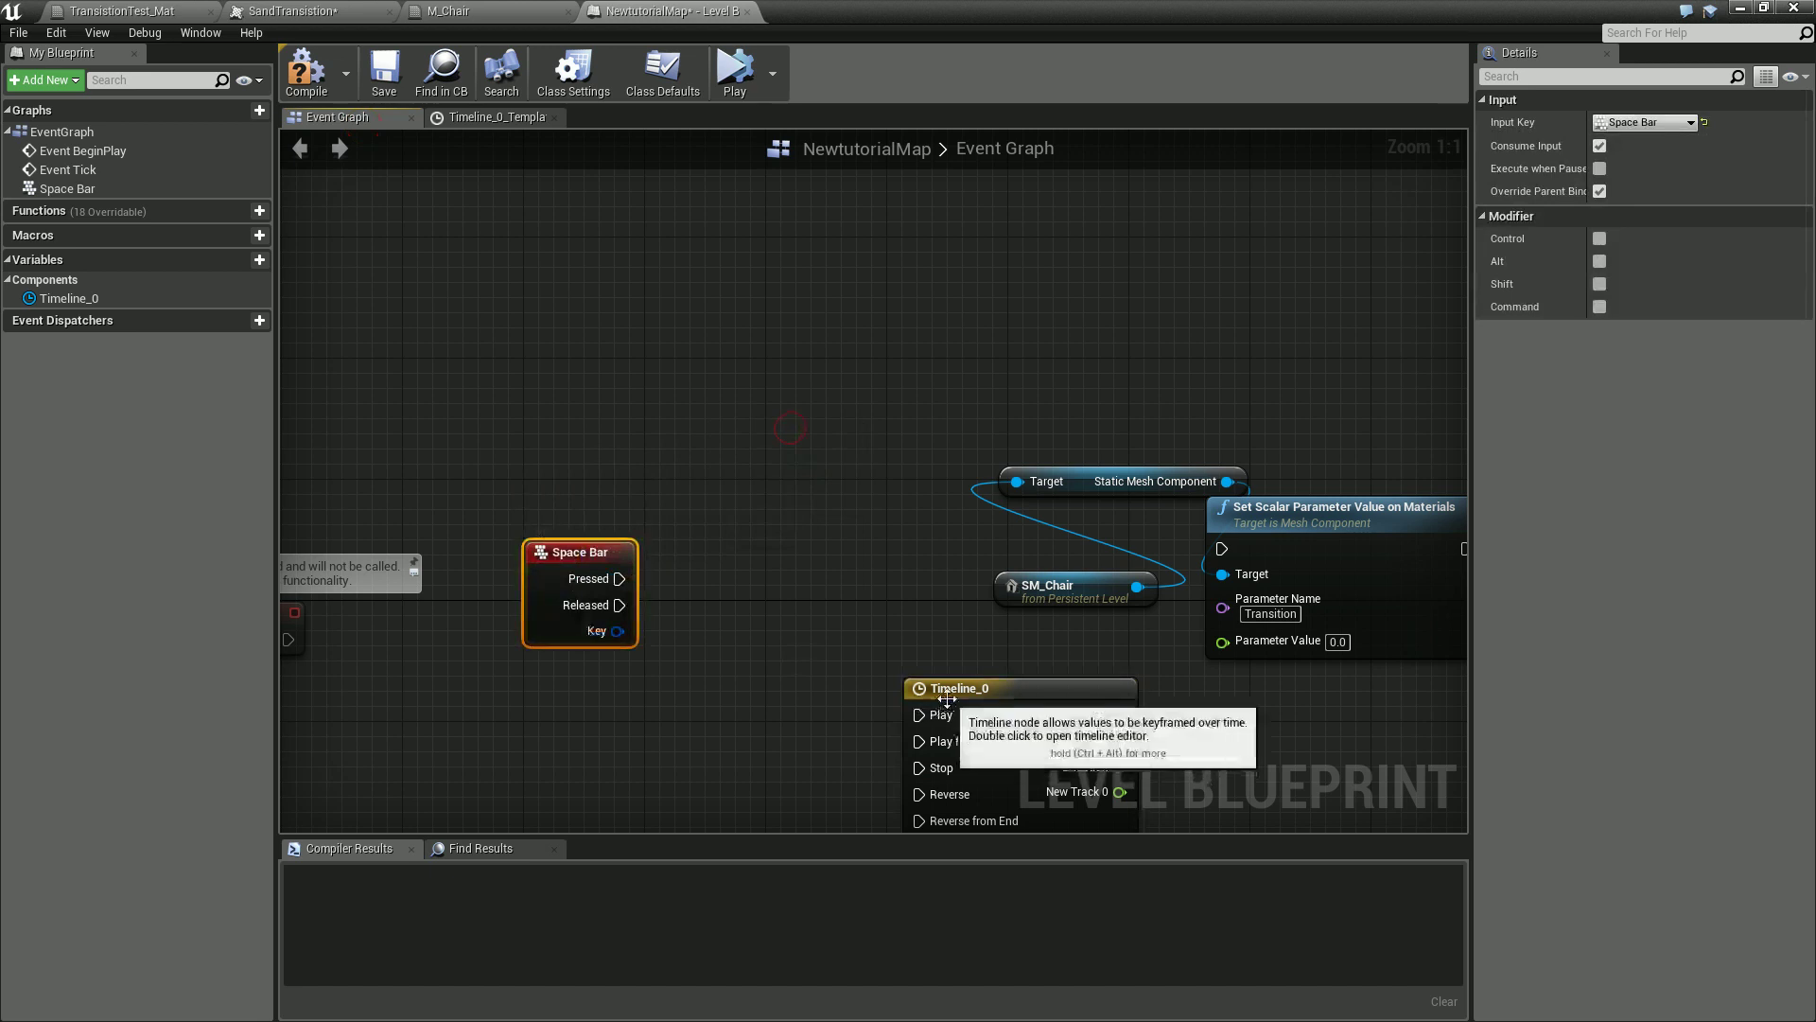
pyautogui.moveTo(911, 695); pyautogui.dragTo(729, 604)
pyautogui.moveTo(619, 578); pyautogui.dragTo(653, 603)
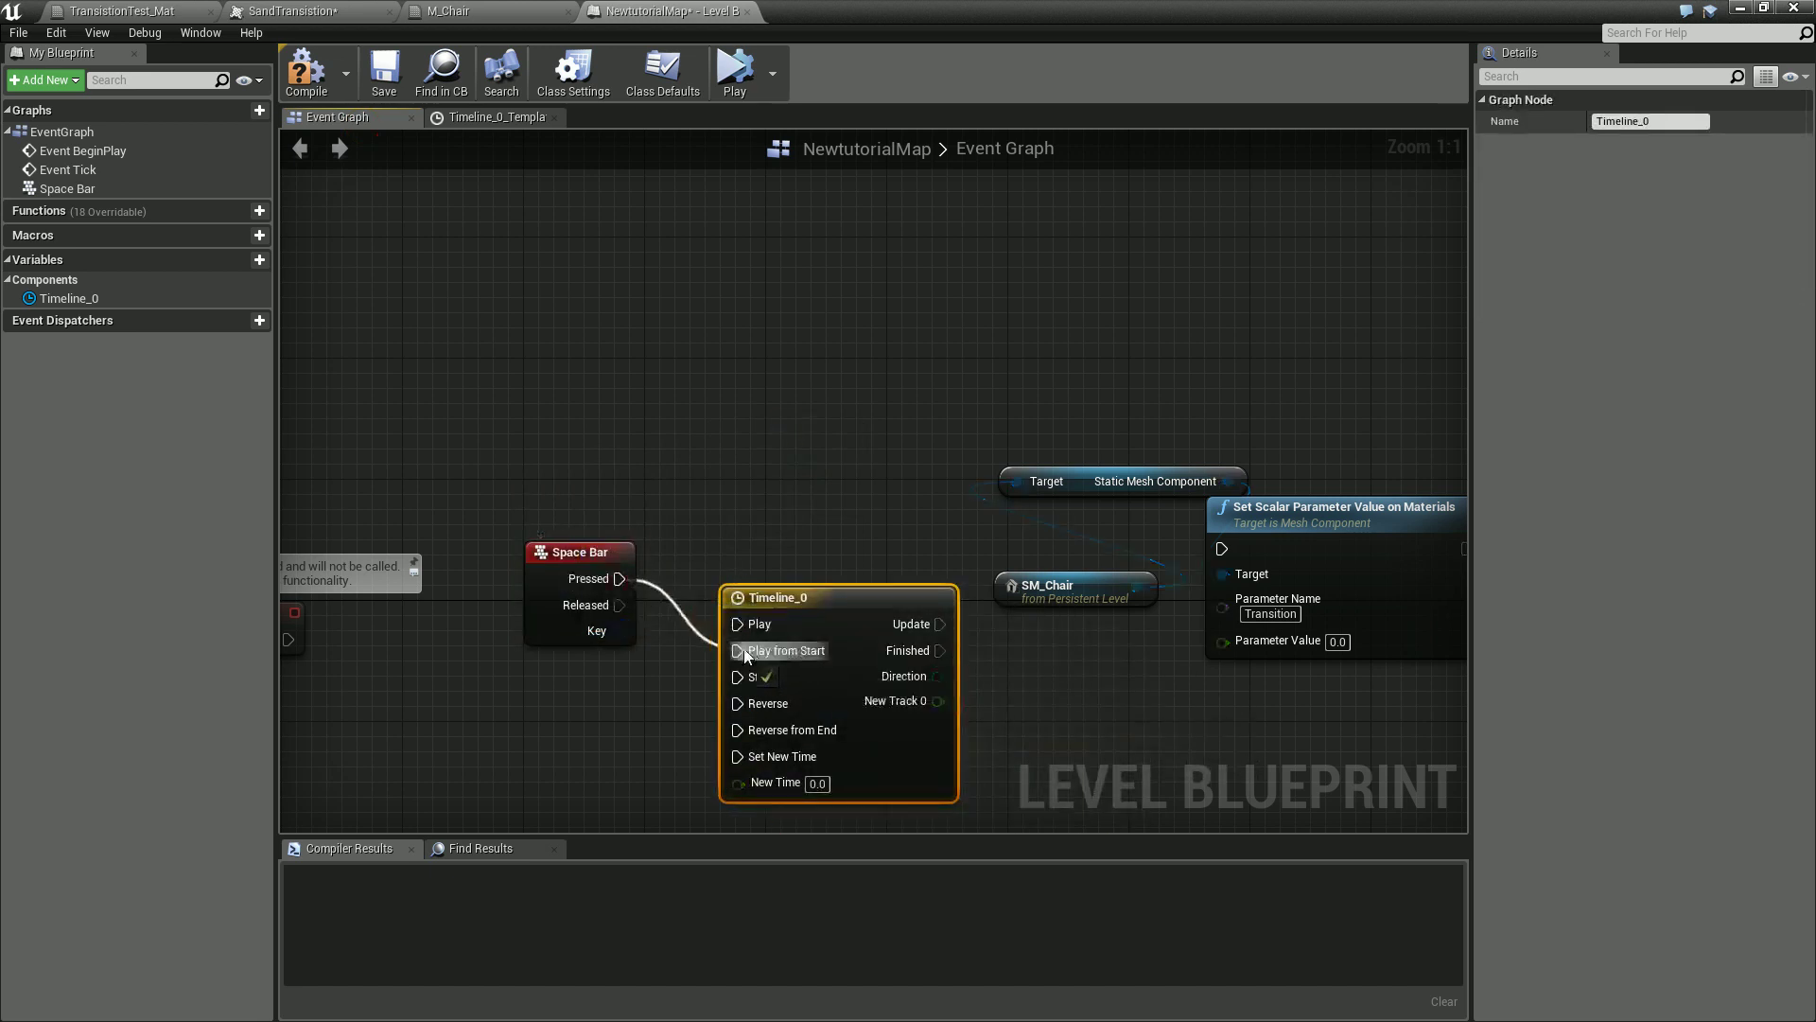
pyautogui.moveTo(747, 654); pyautogui.dragTo(746, 652)
# Connect the Timeline's New Track 0 to Parameter Value and Update to the Set Scalar Parameter node's execution input, and compile the Blueprint.
pyautogui.moveTo(937, 701); pyautogui.dragTo(1224, 643)
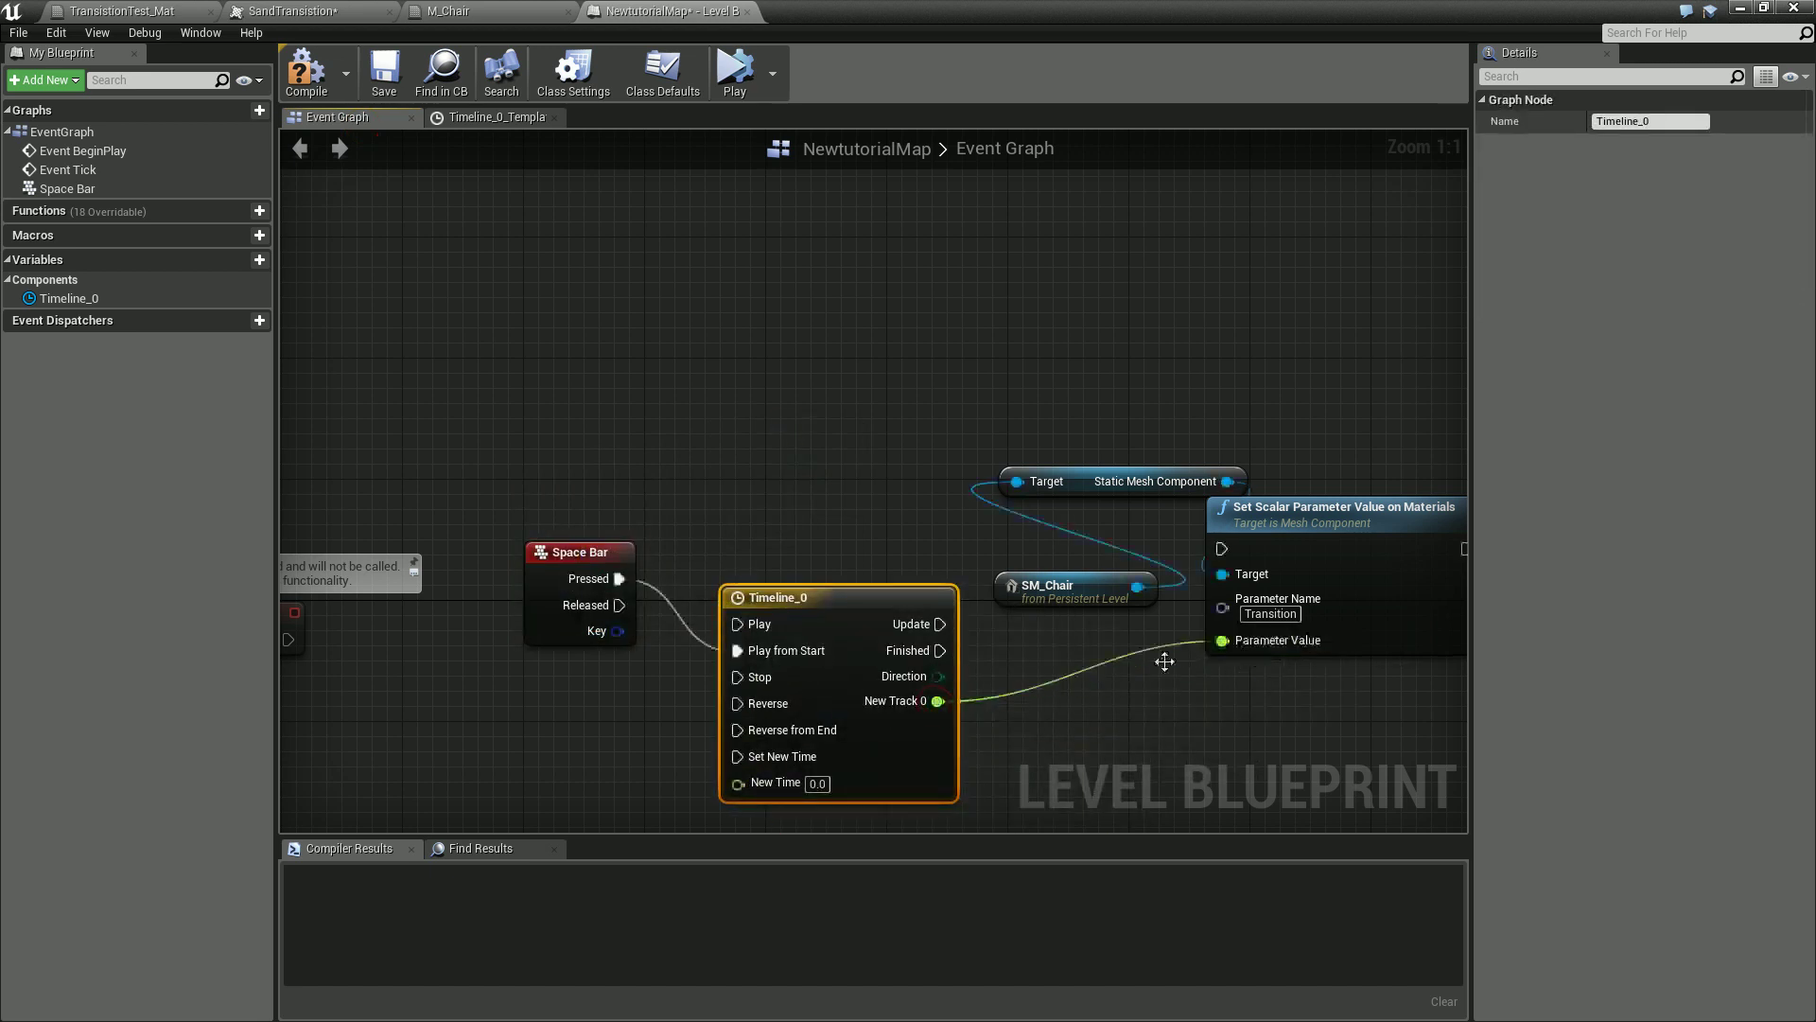
pyautogui.moveTo(939, 624); pyautogui.dragTo(1228, 550)
pyautogui.click(305, 70)
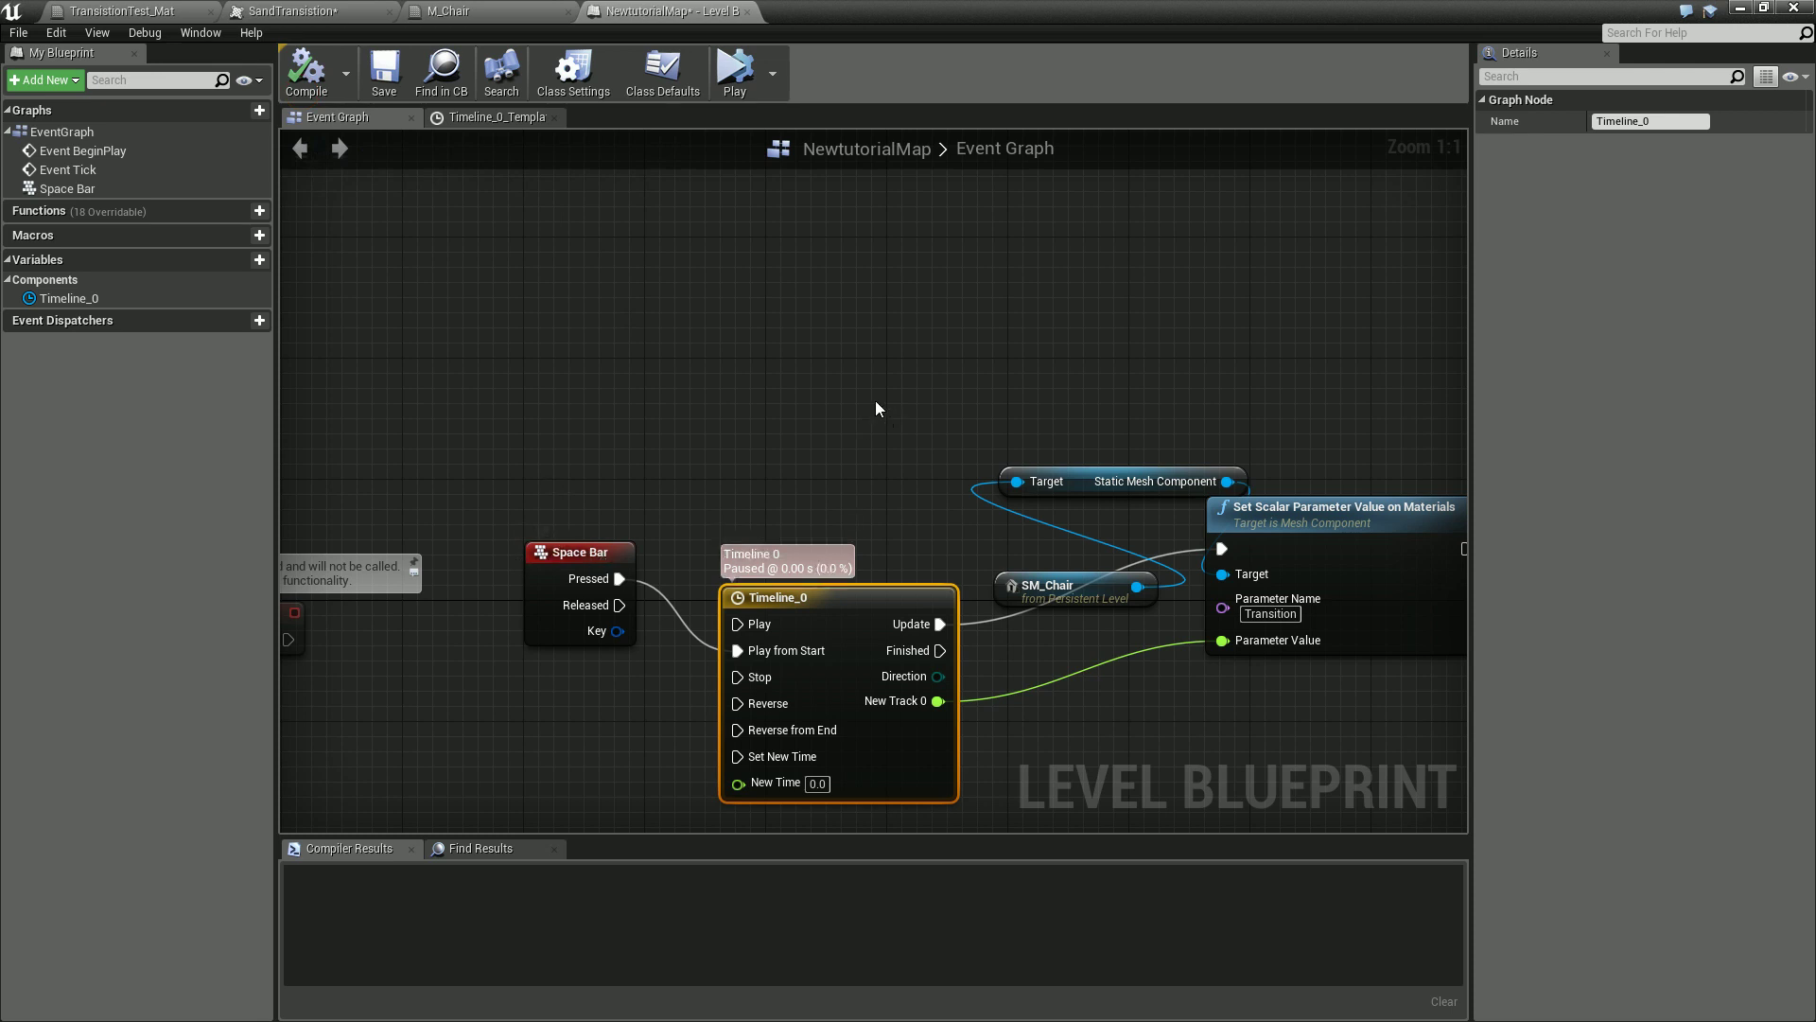
# Move the Blueprint editor window off the level viewport and play the level in the viewport, stopping and restarting it once.
pyautogui.moveTo(949, 10); pyautogui.dragTo(1104, 791)
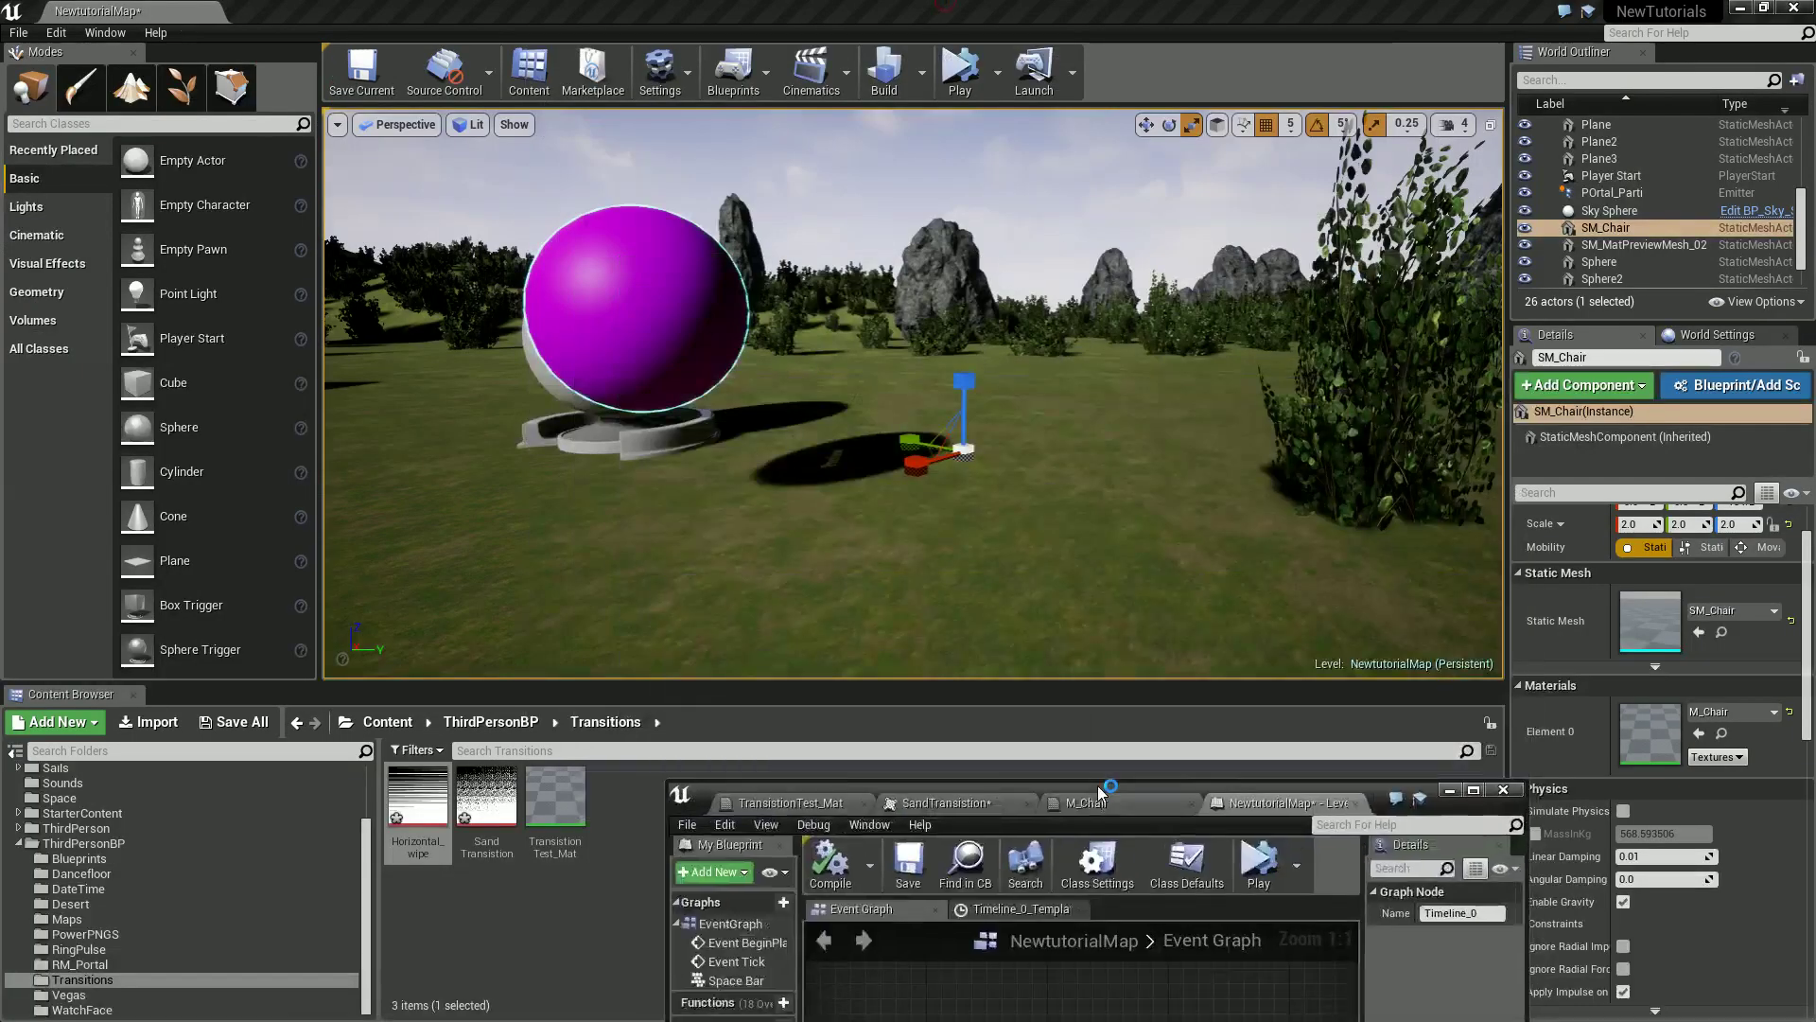
pyautogui.click(998, 72)
pyautogui.click(1039, 132)
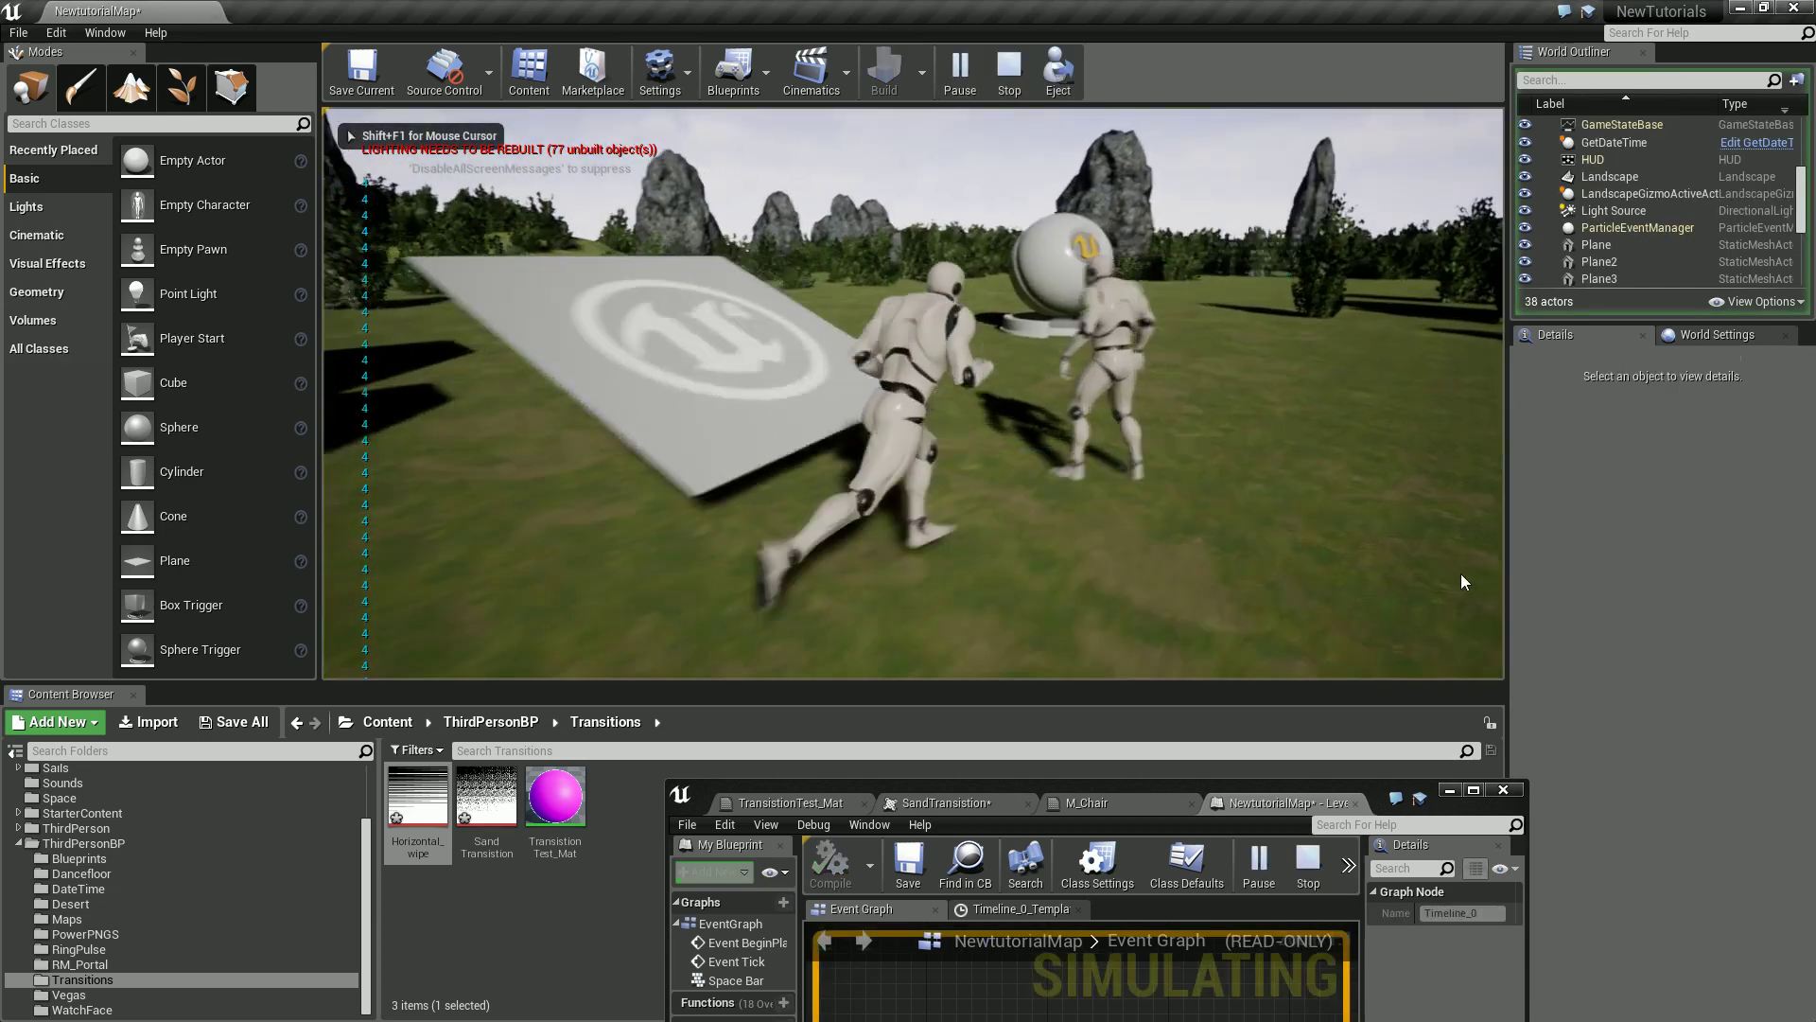
pyautogui.press('Escape')
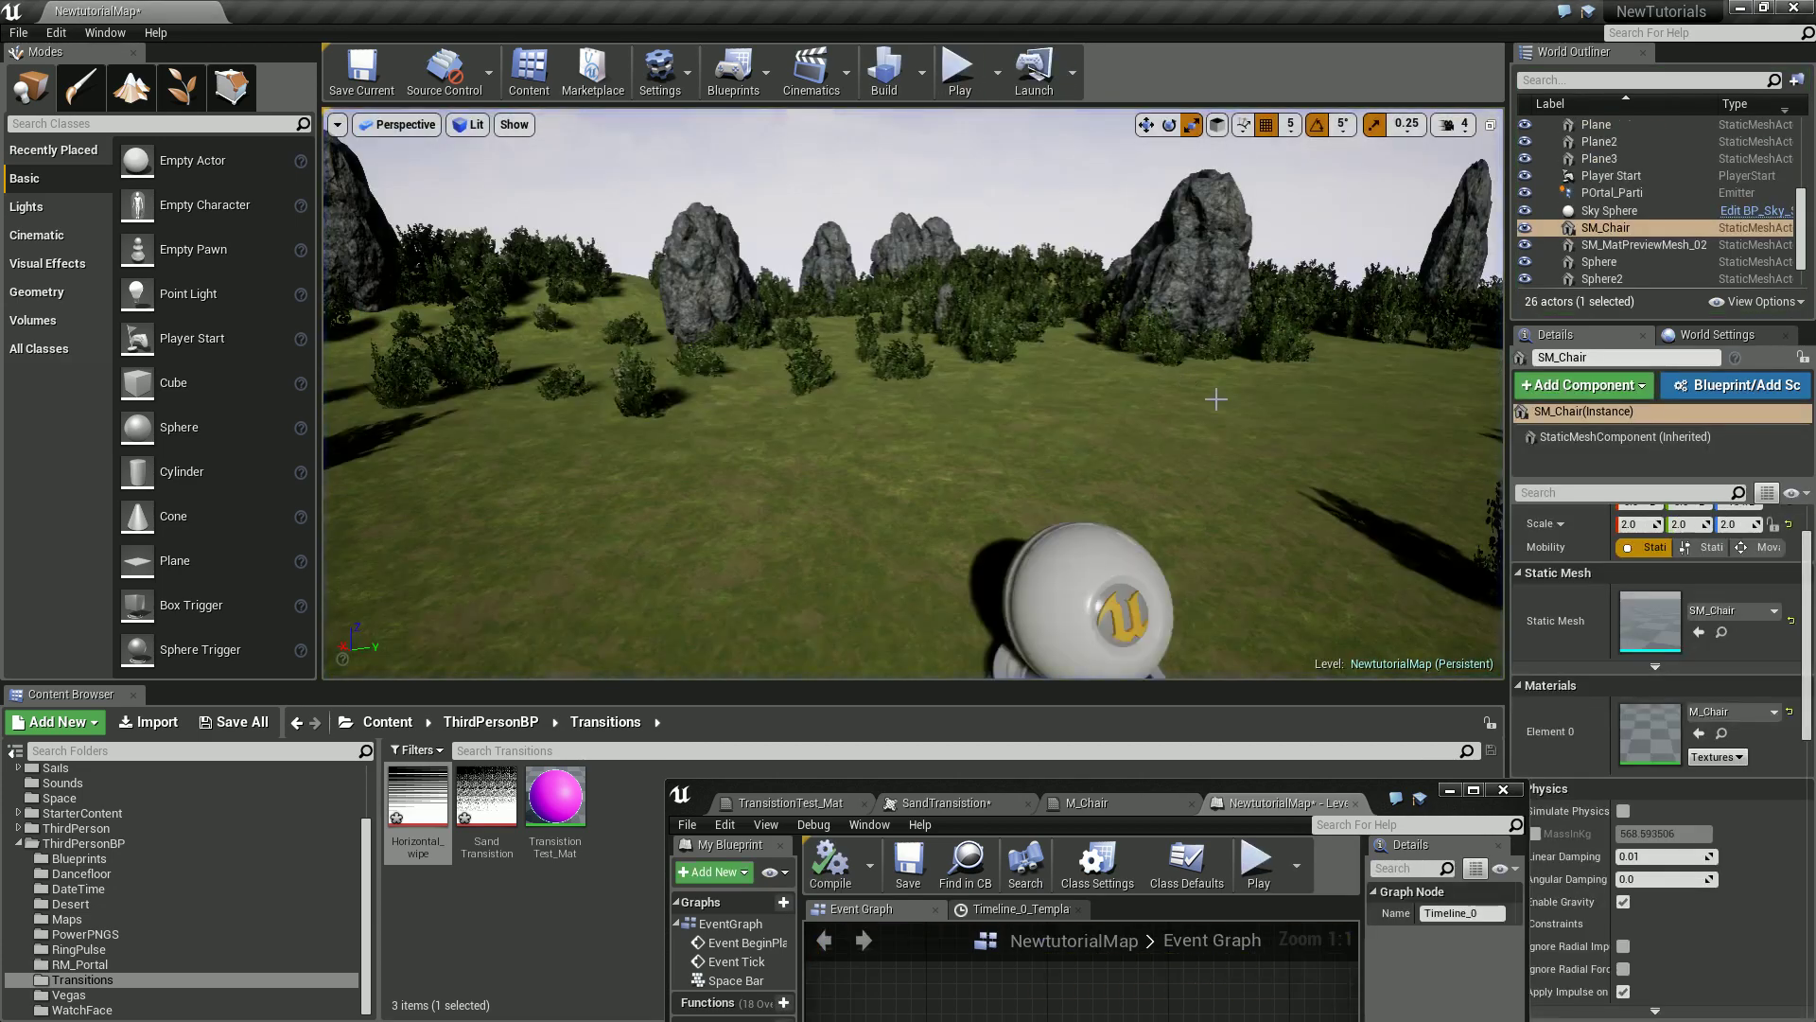
pyautogui.click(958, 71)
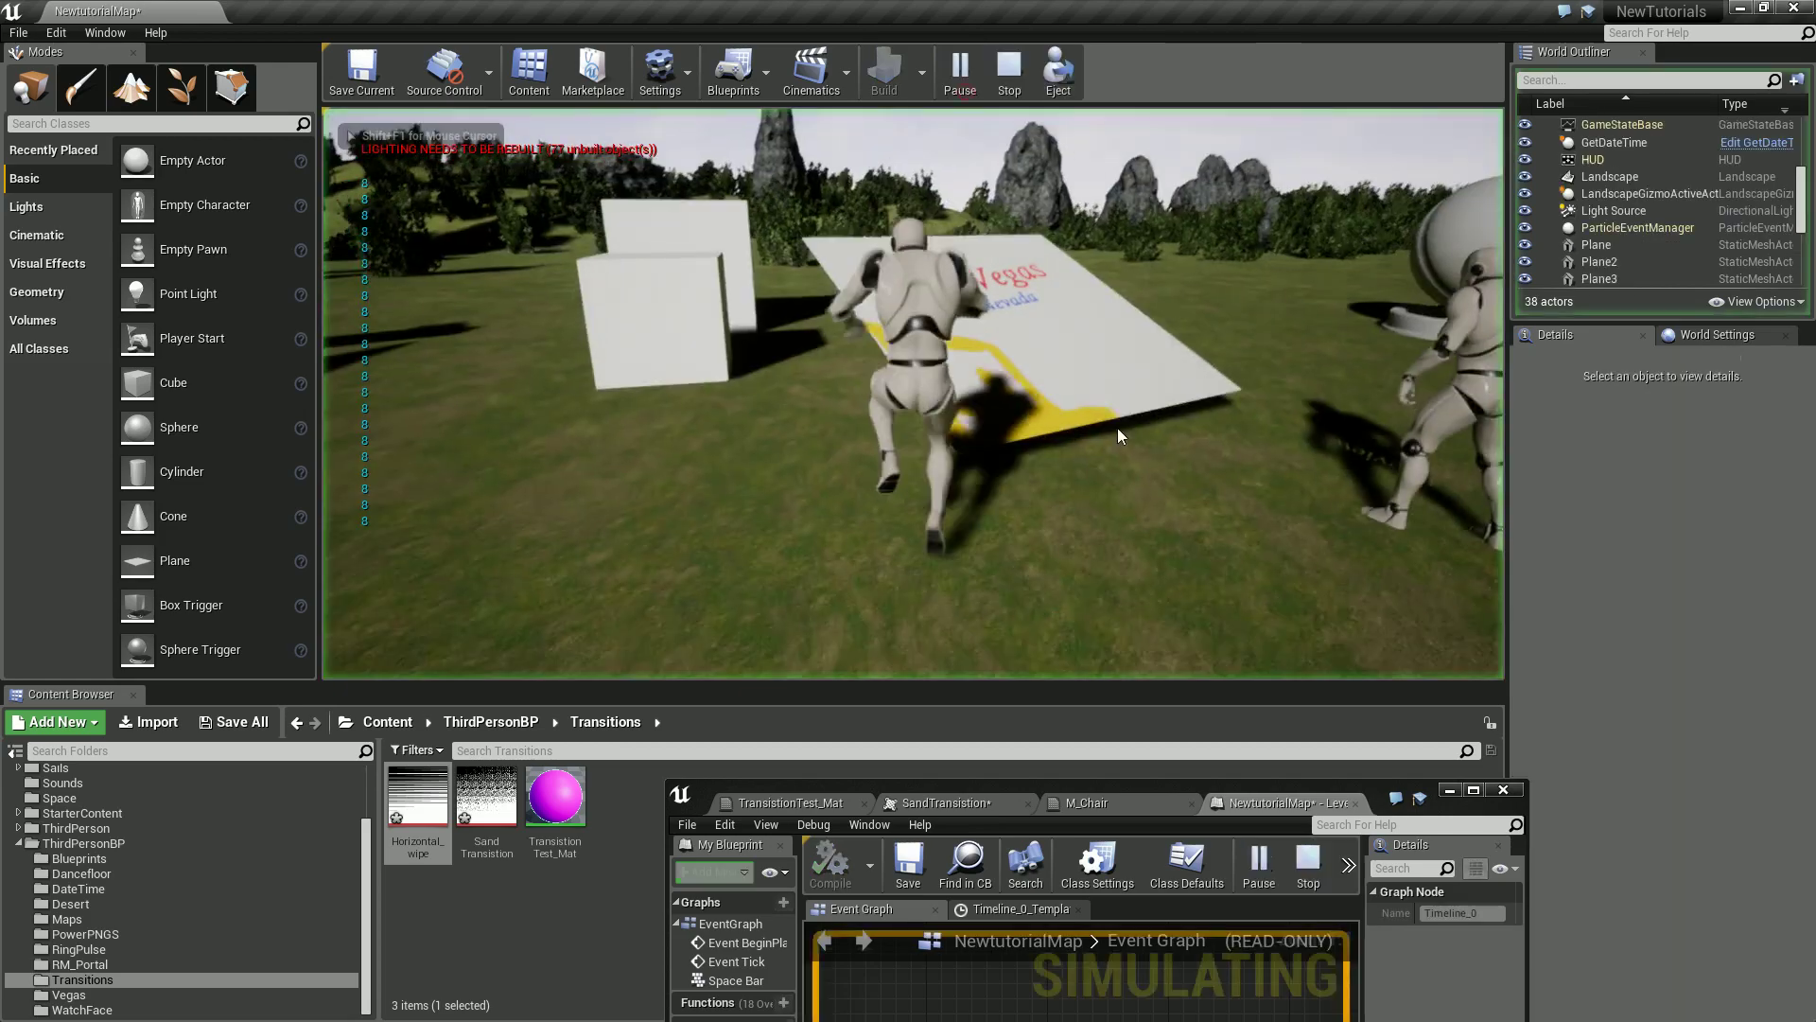
# Run the character over to the chair, trigger the transition repeatedly, and view the dissolve with the game in full screen.
pyautogui.press('w')
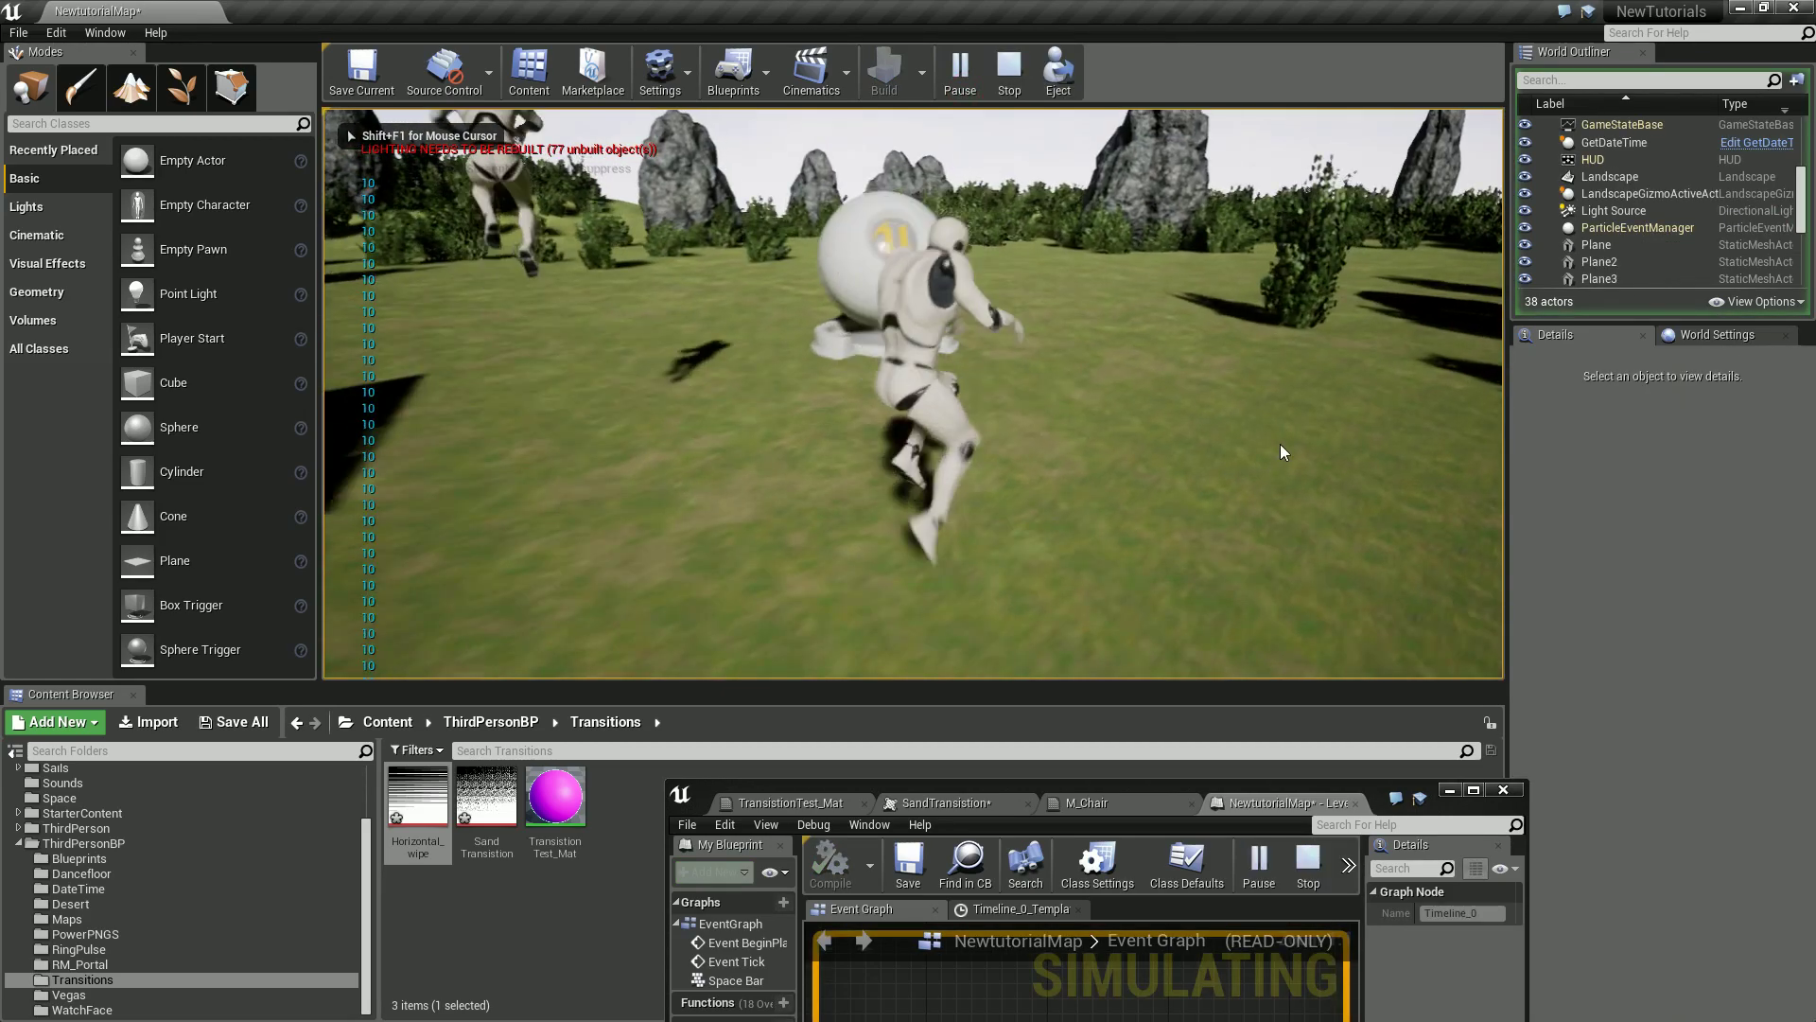
pyautogui.press('d')
pyautogui.press('w')
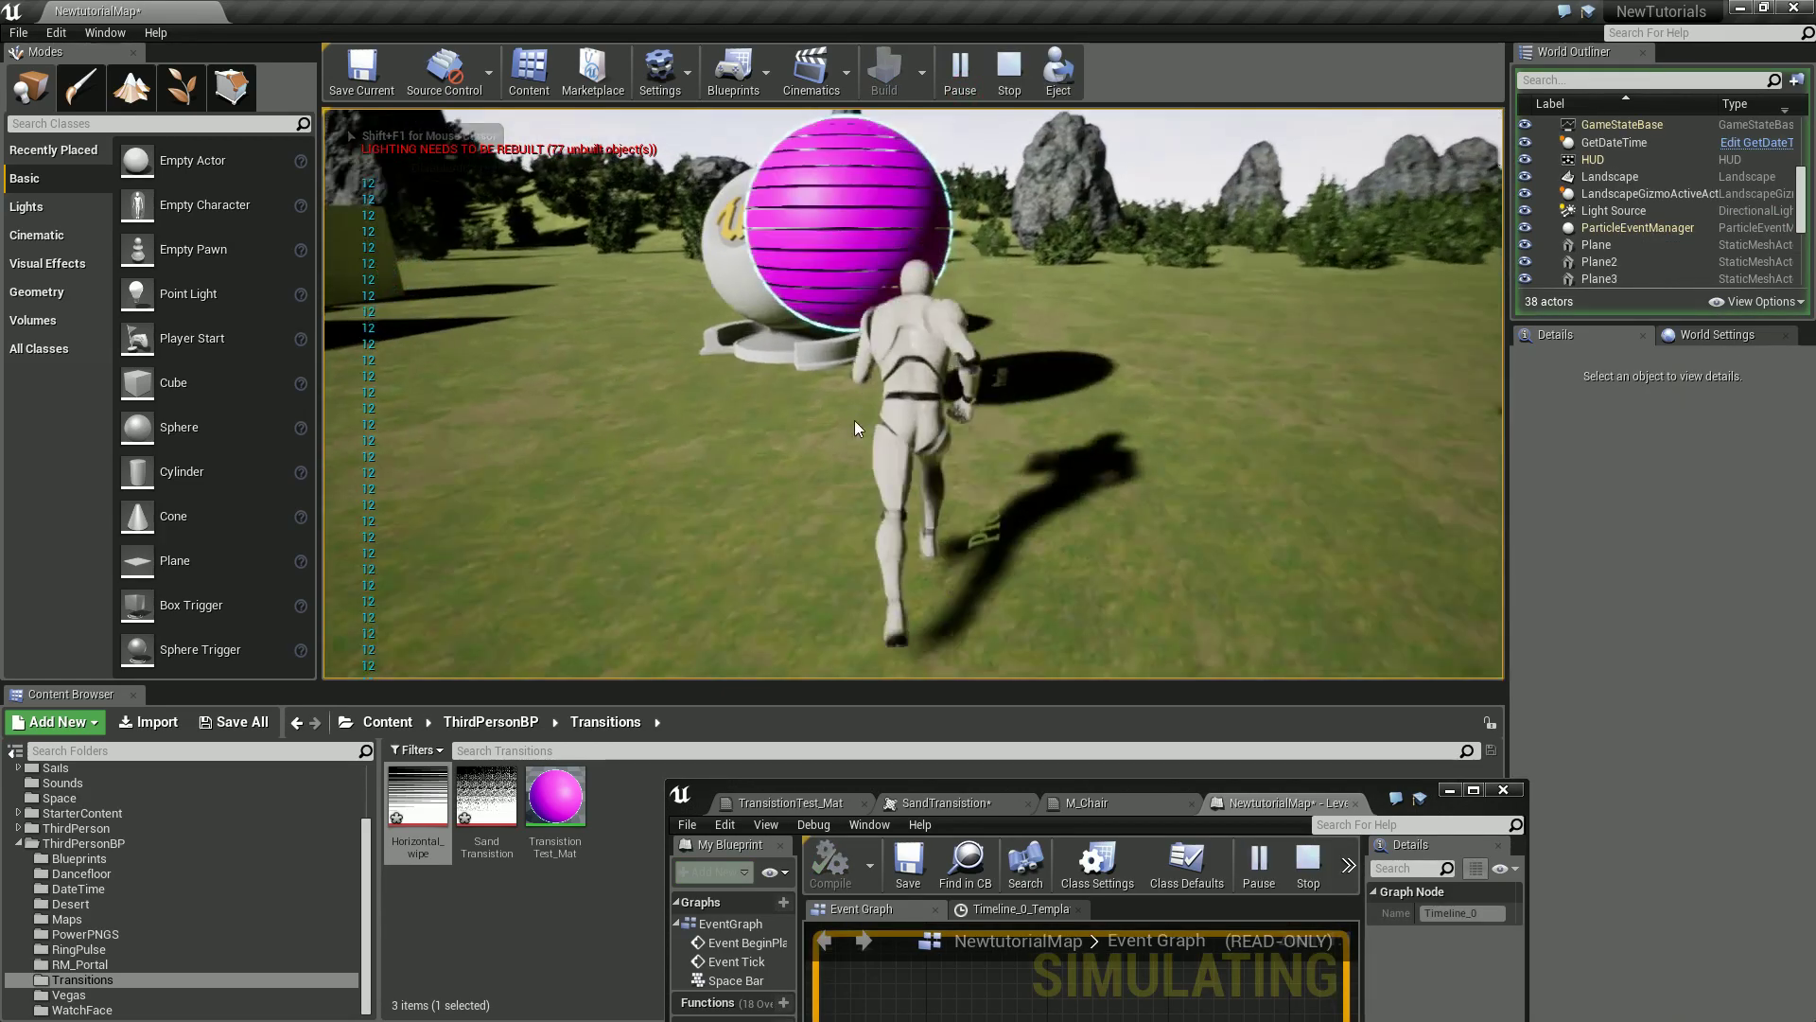
pyautogui.press('d')
pyautogui.press('space')
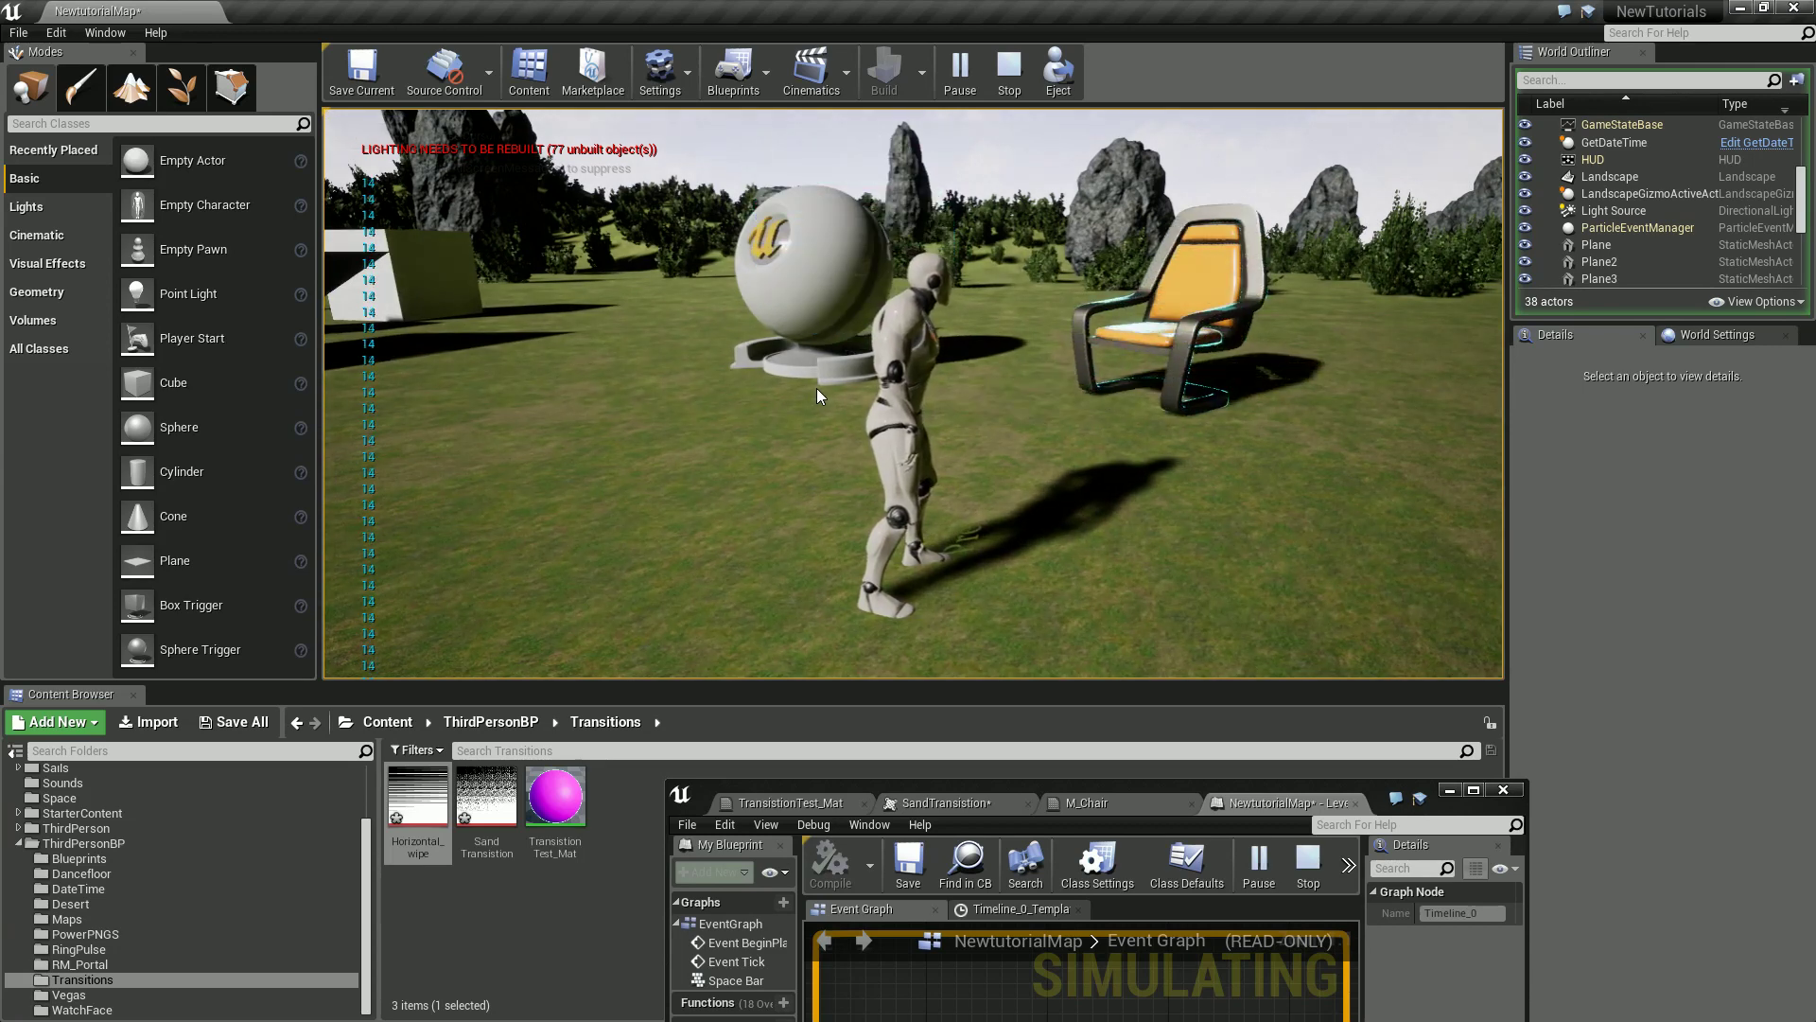
pyautogui.press('space')
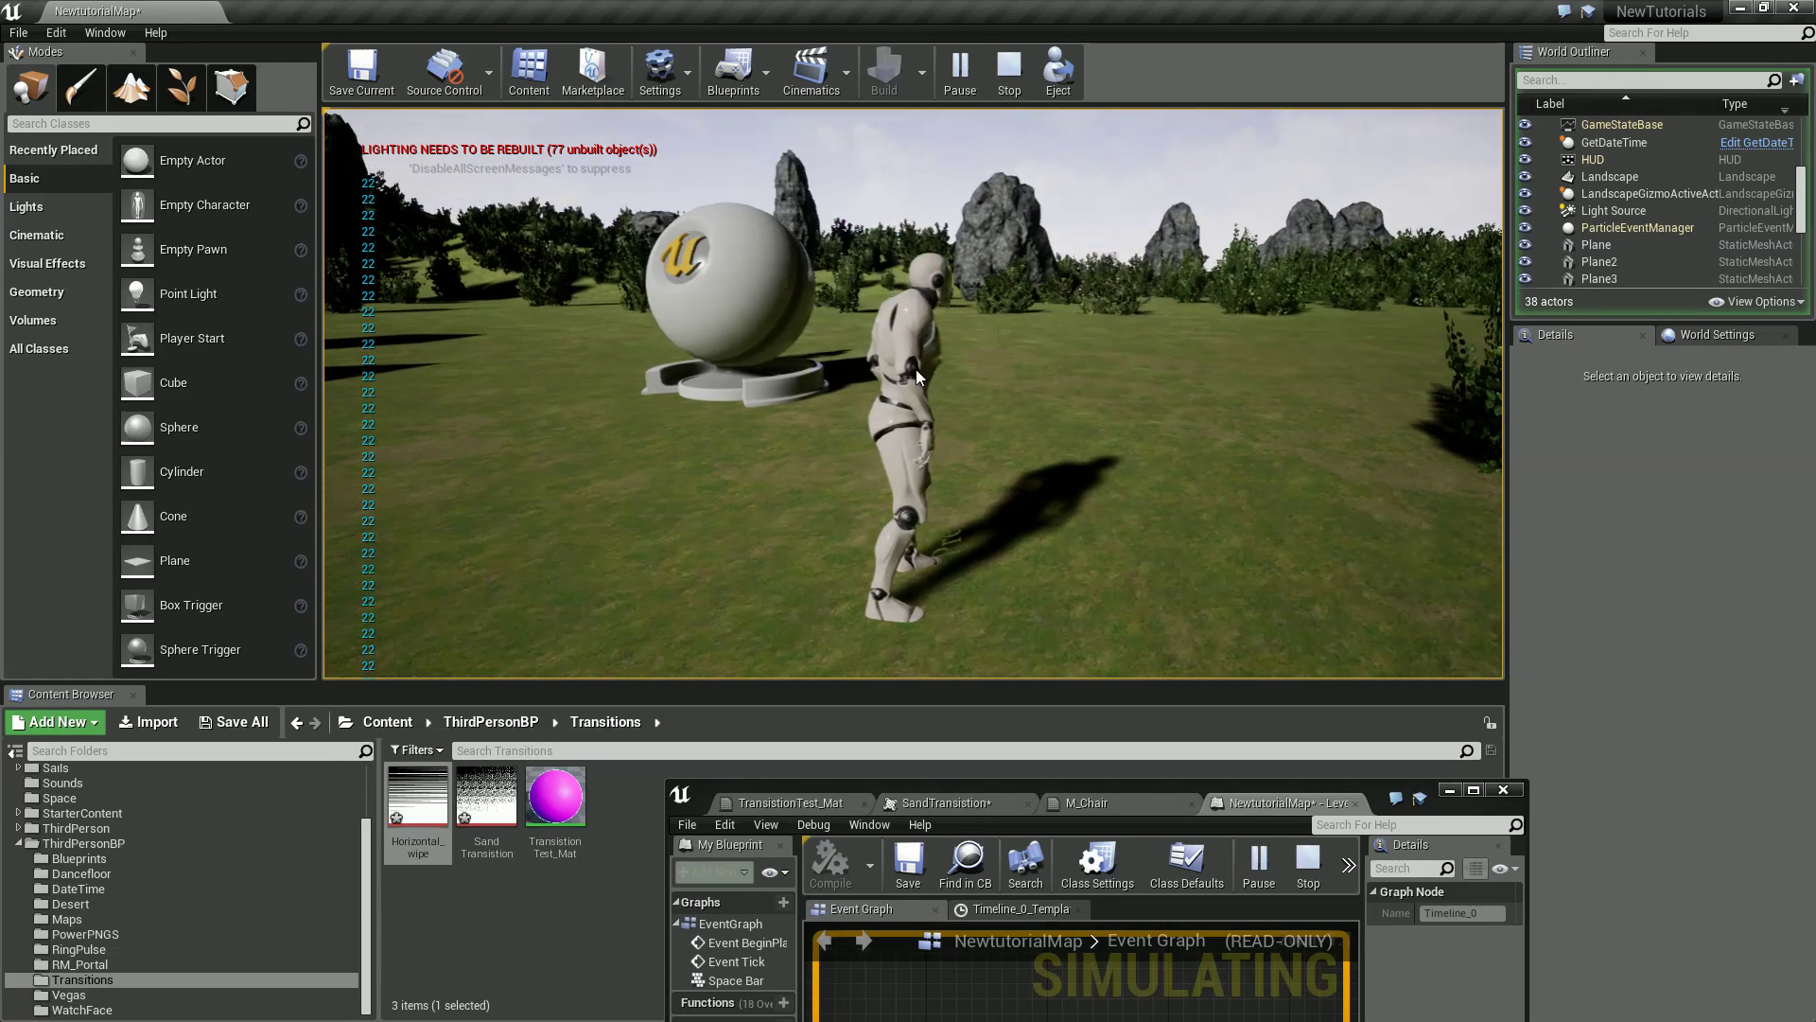
pyautogui.press('F11')
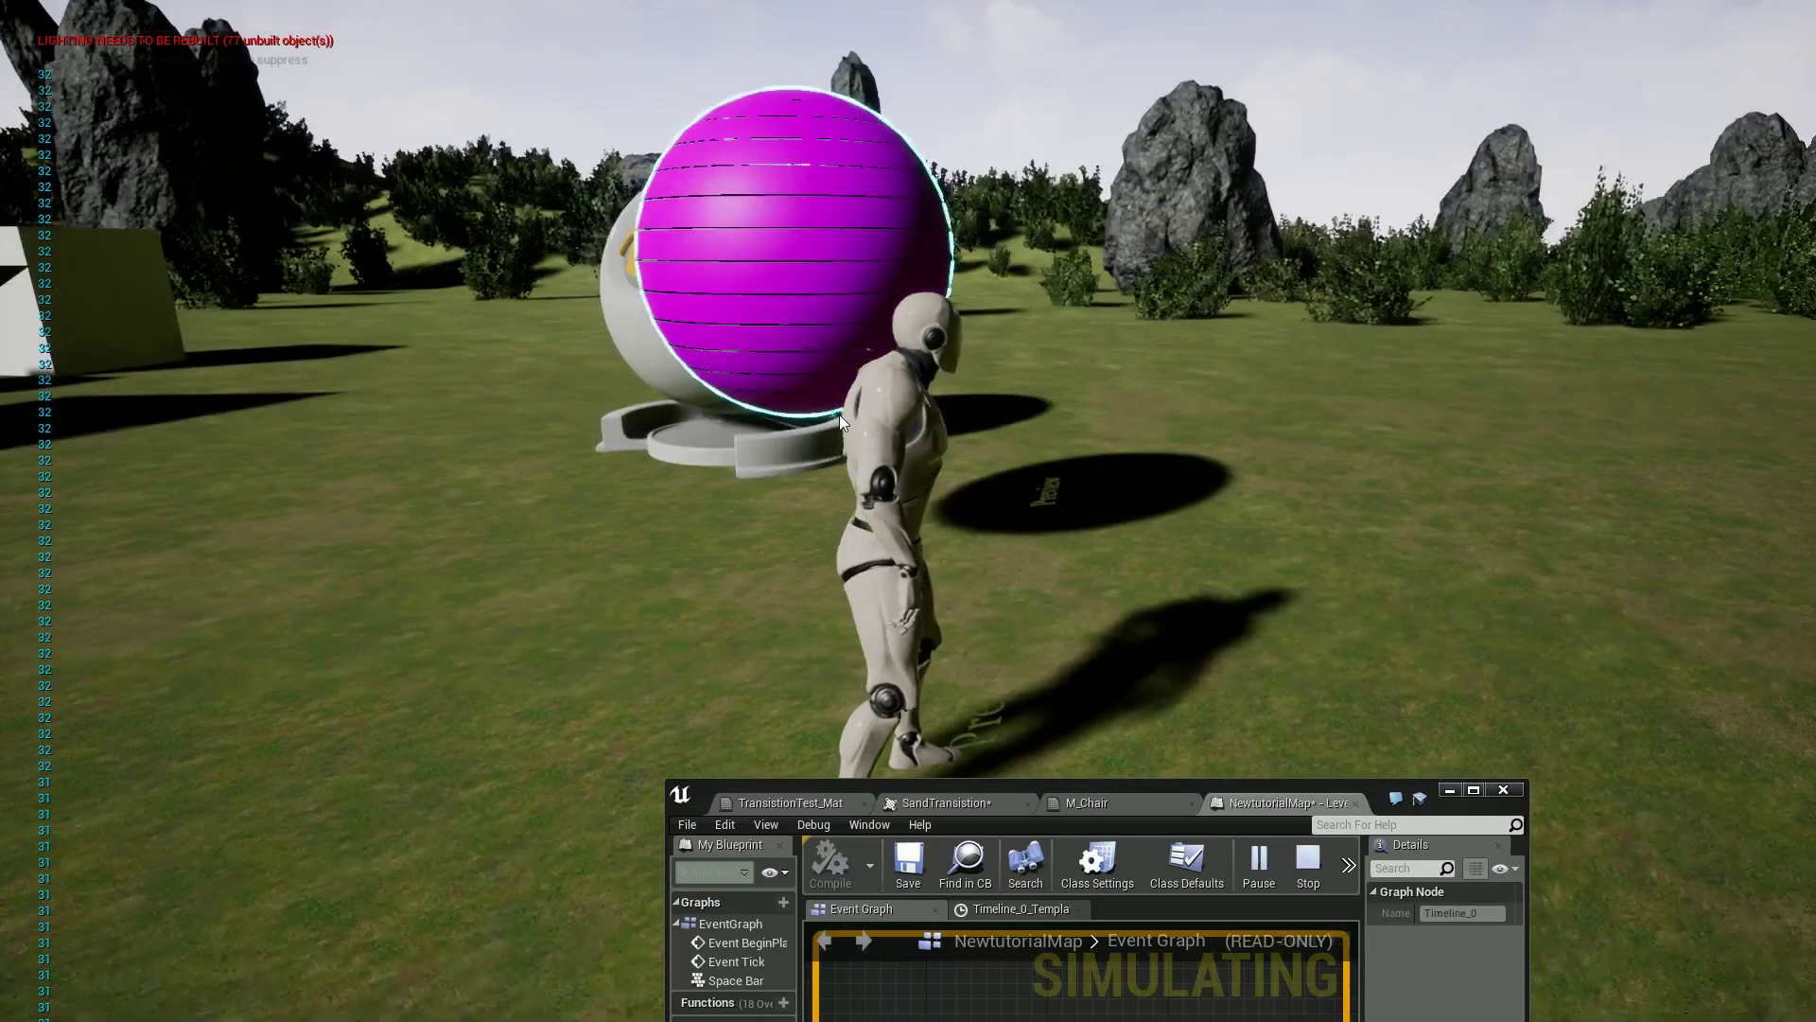
pyautogui.moveTo(838, 414); pyautogui.dragTo(906, 413)
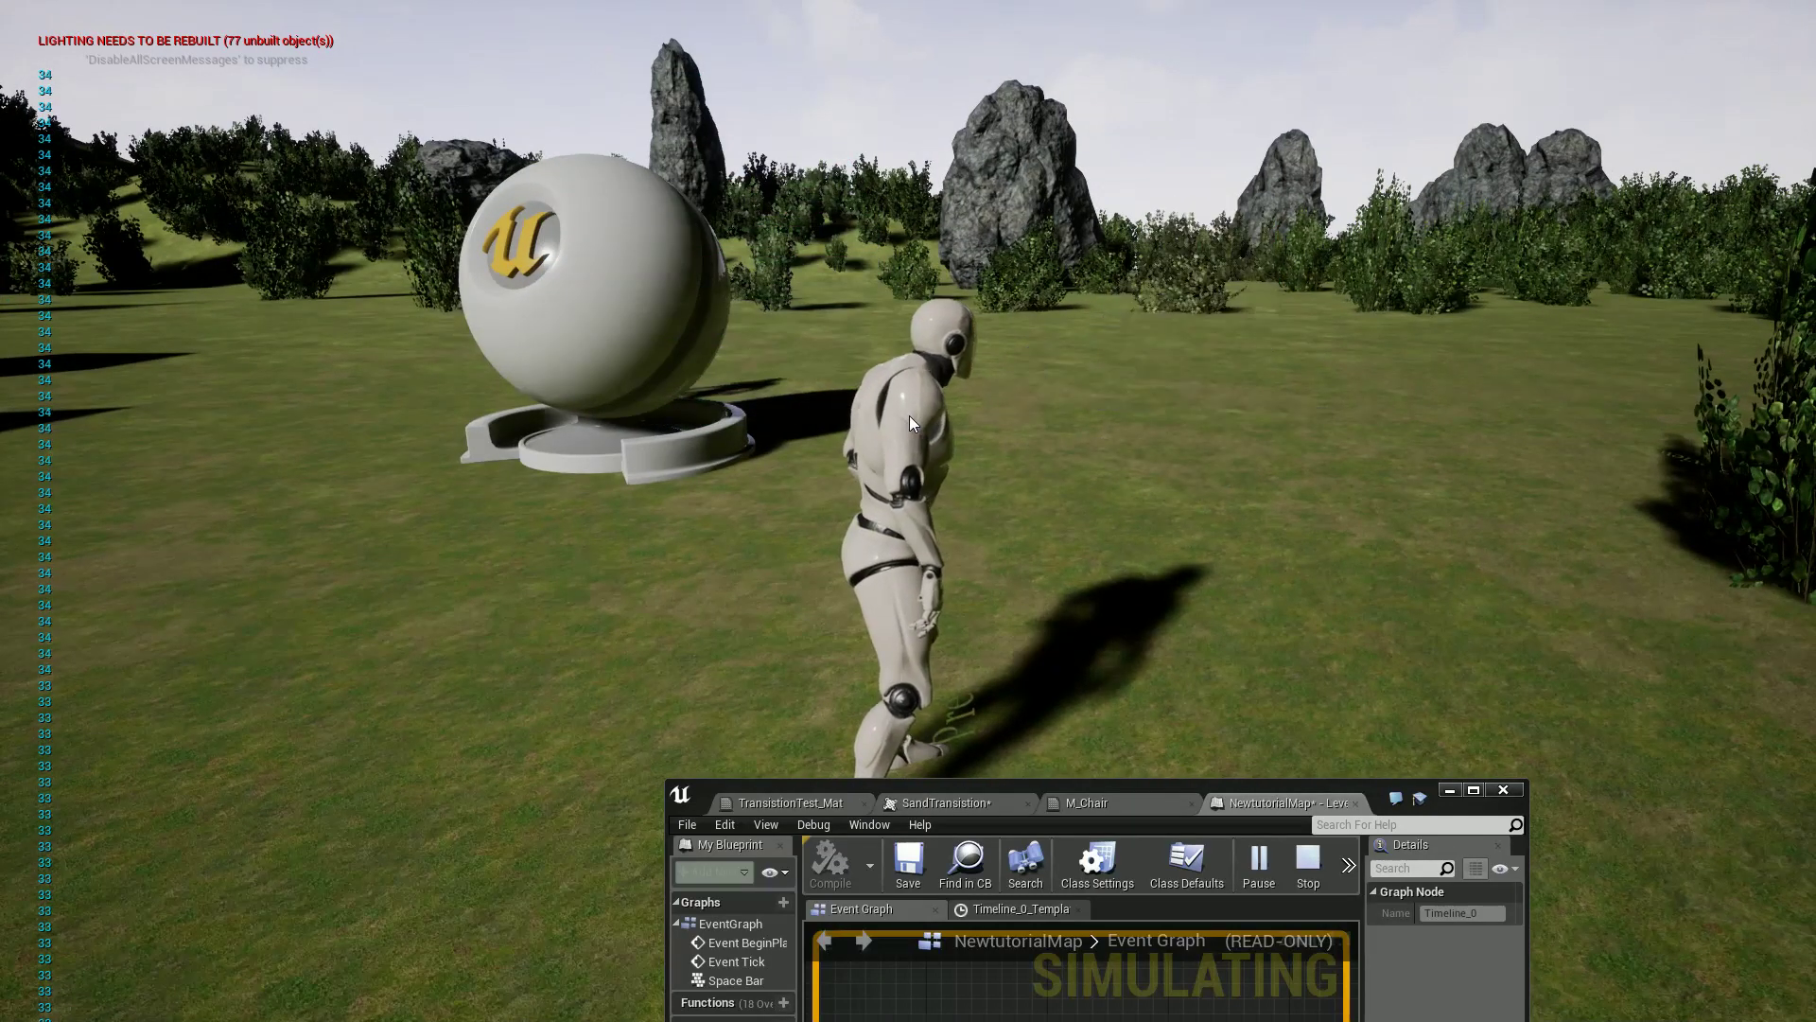